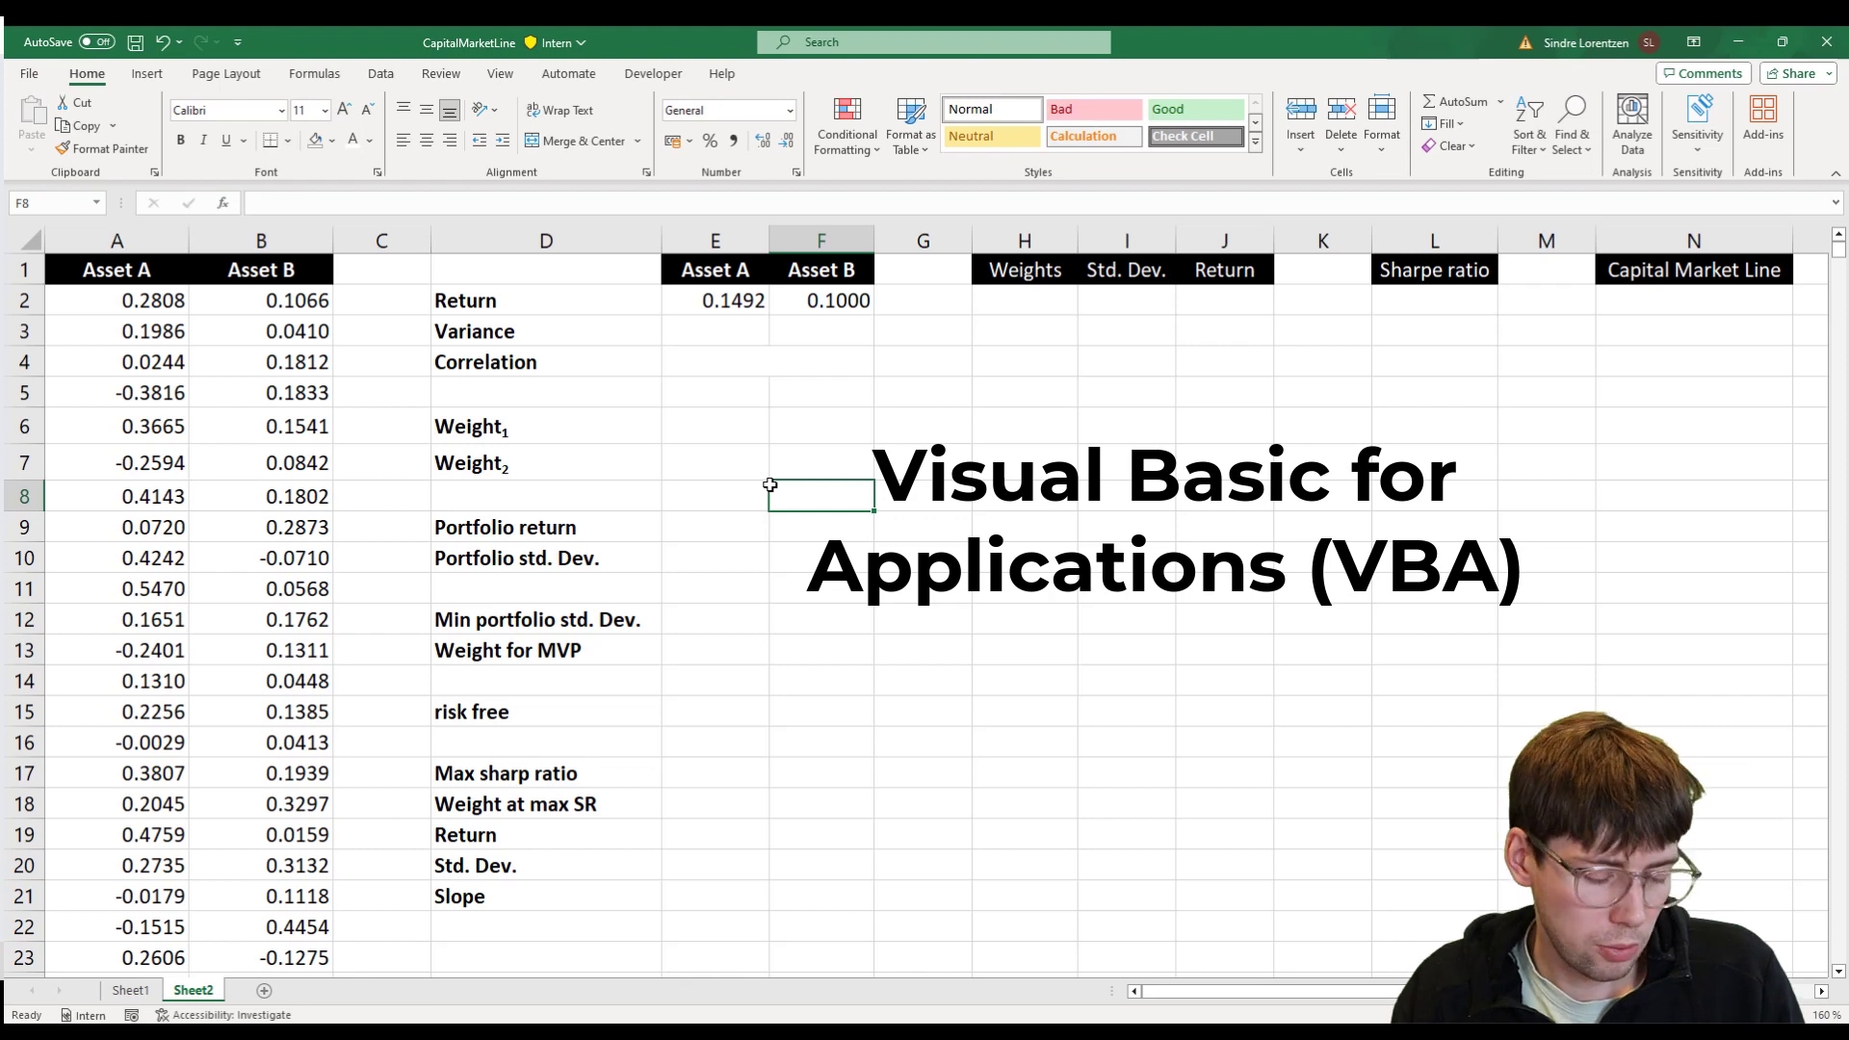
- Insert a new module in the CapitalMarketLine VBA project, view the SimulateAssets code in Module1 and return to Sheet2
key("alt+F11")
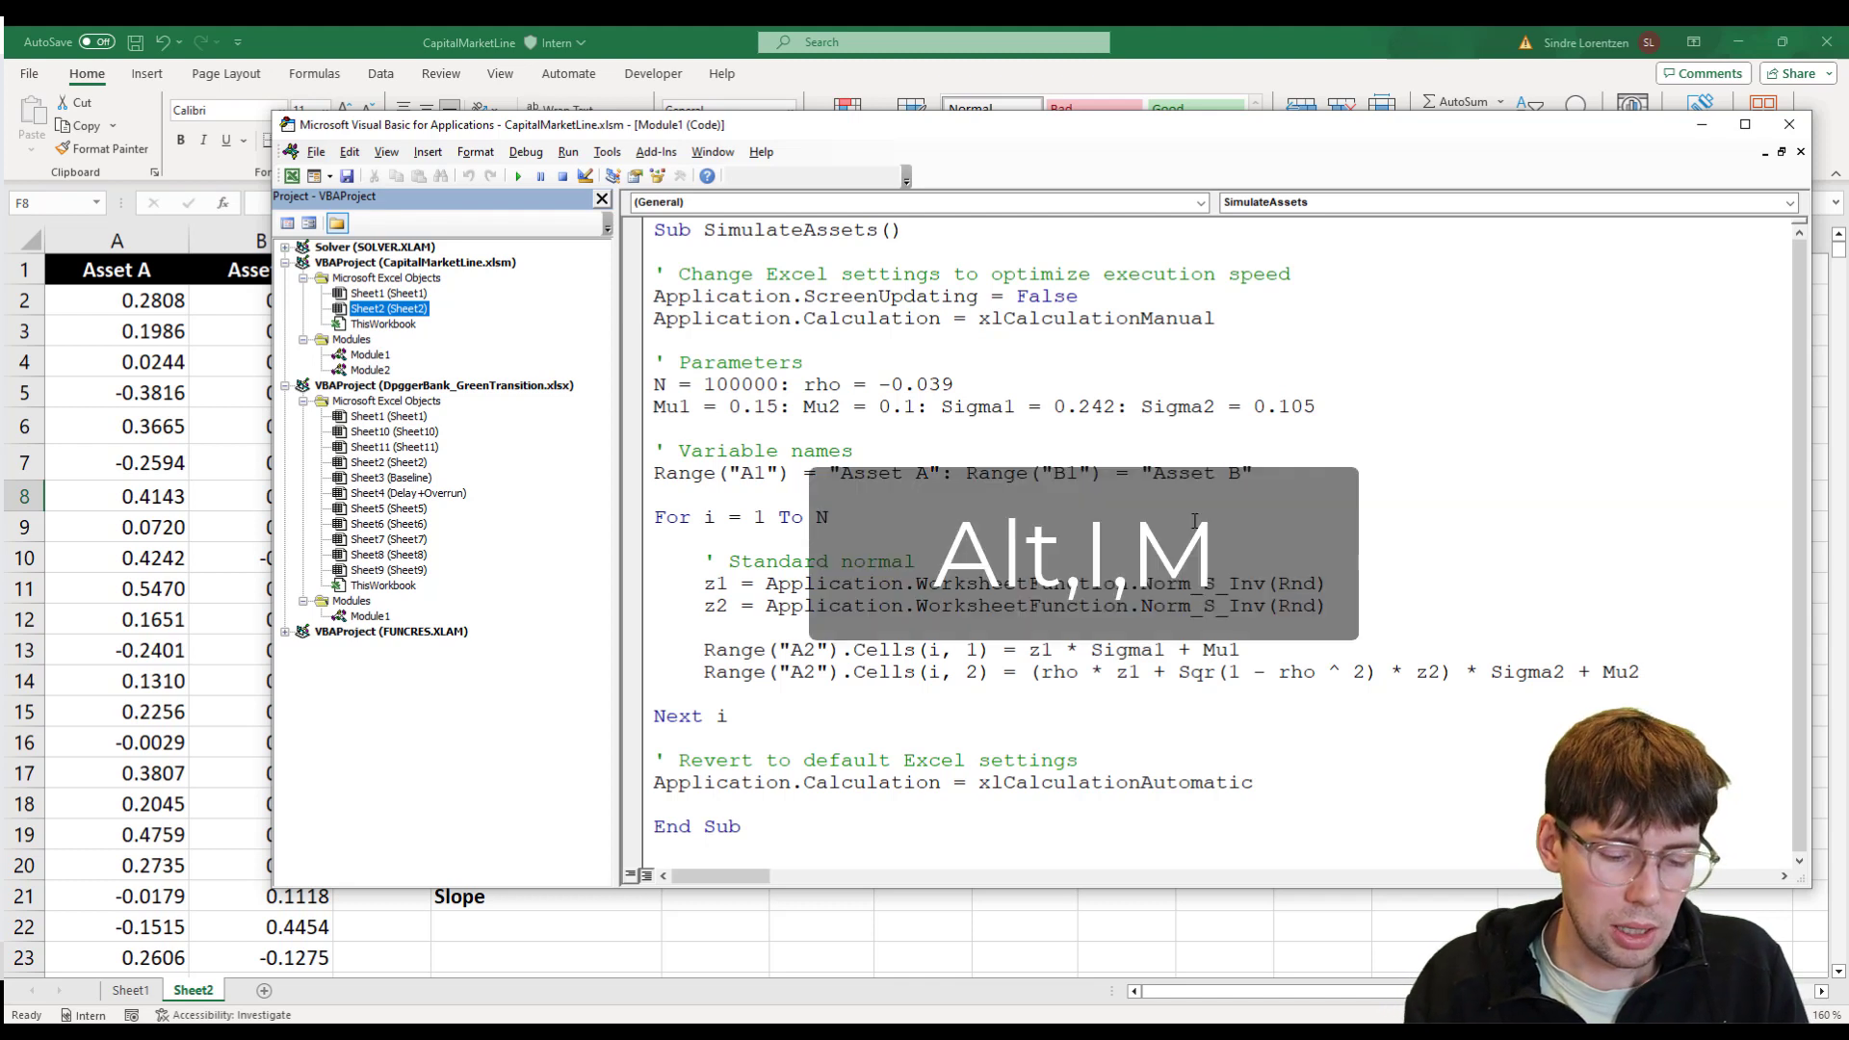
key("alt+i")
key("m")
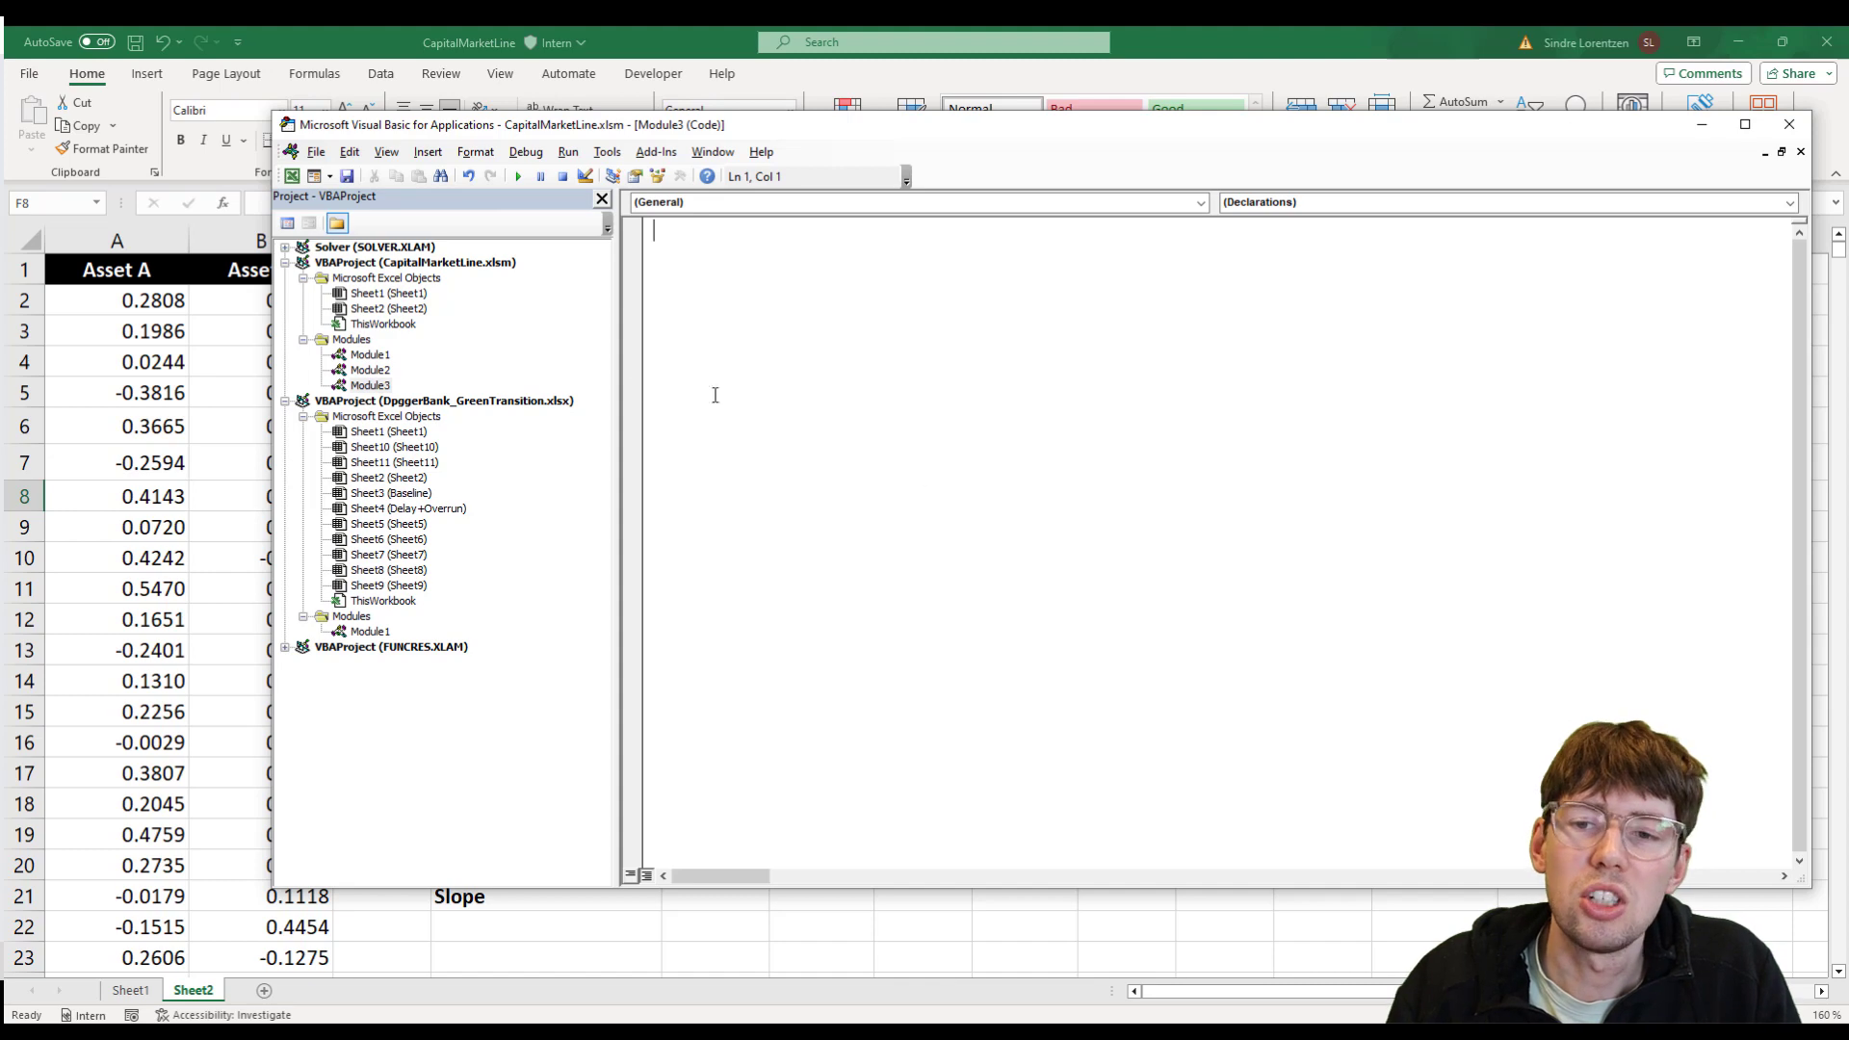
double_click(371, 356)
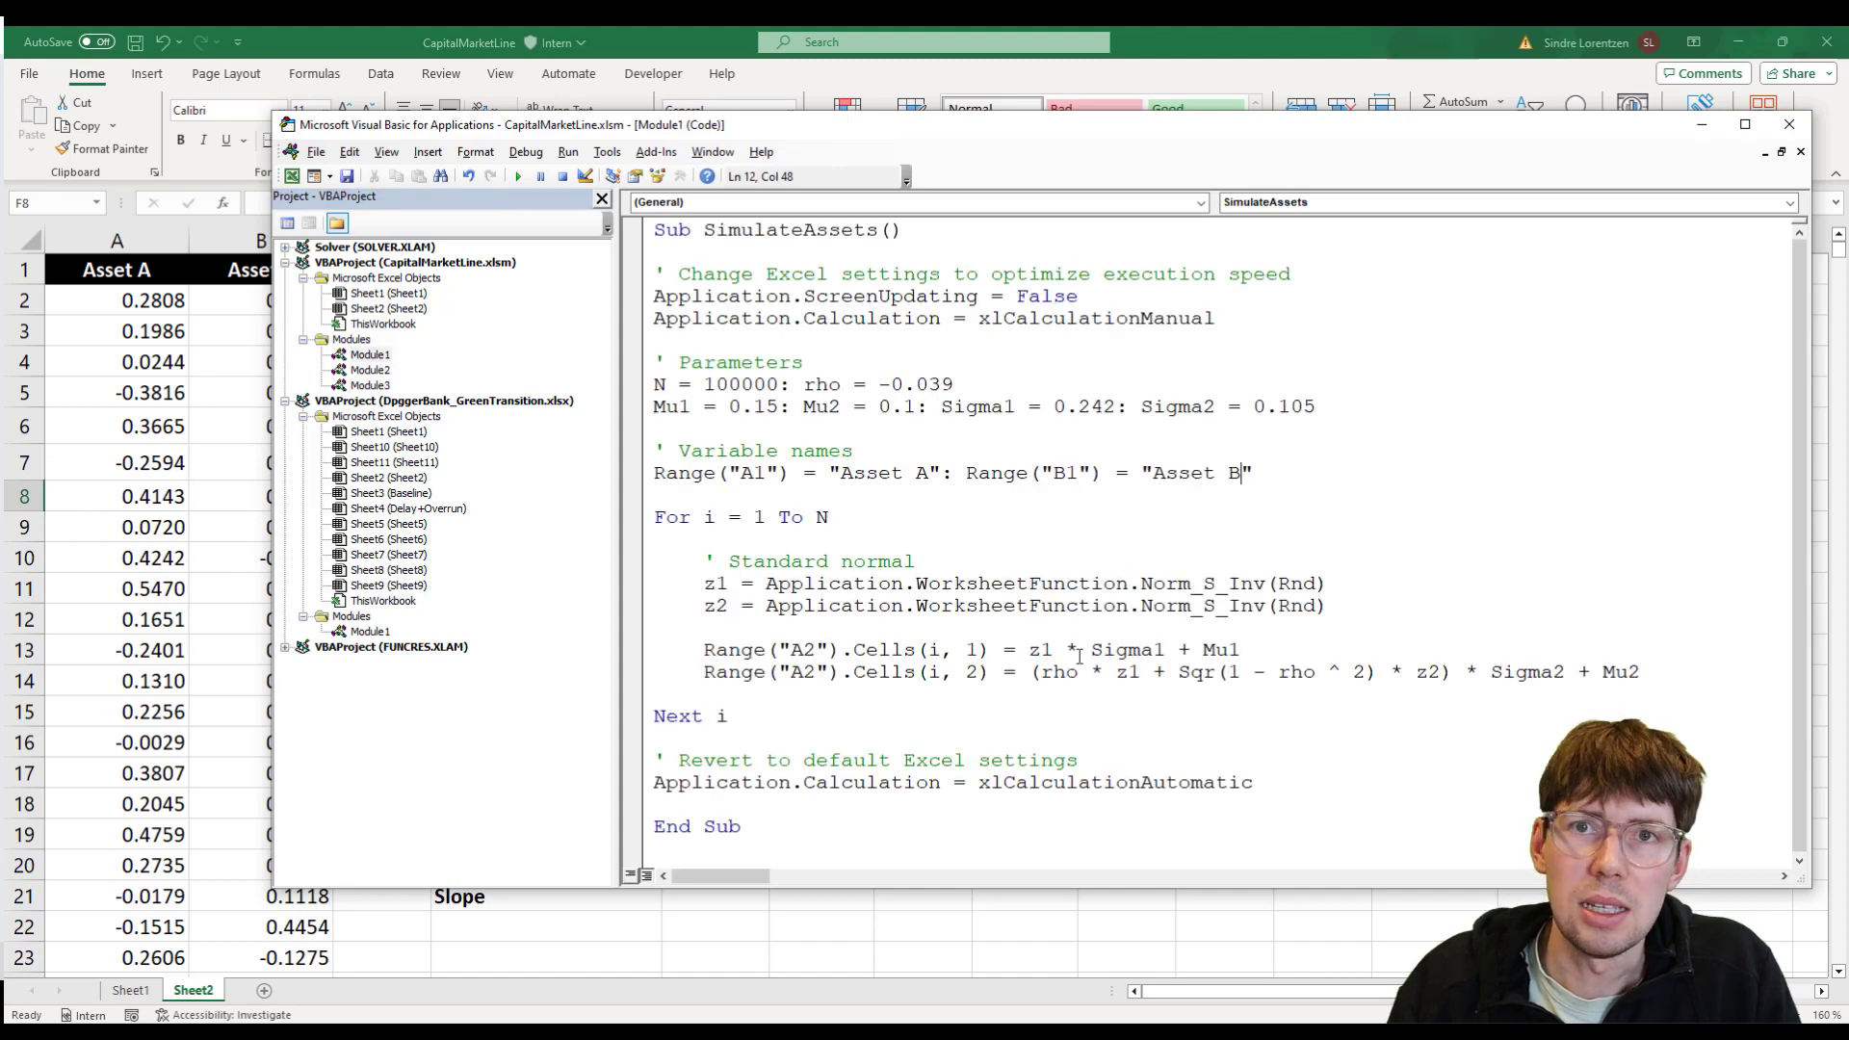
left_click(206, 393)
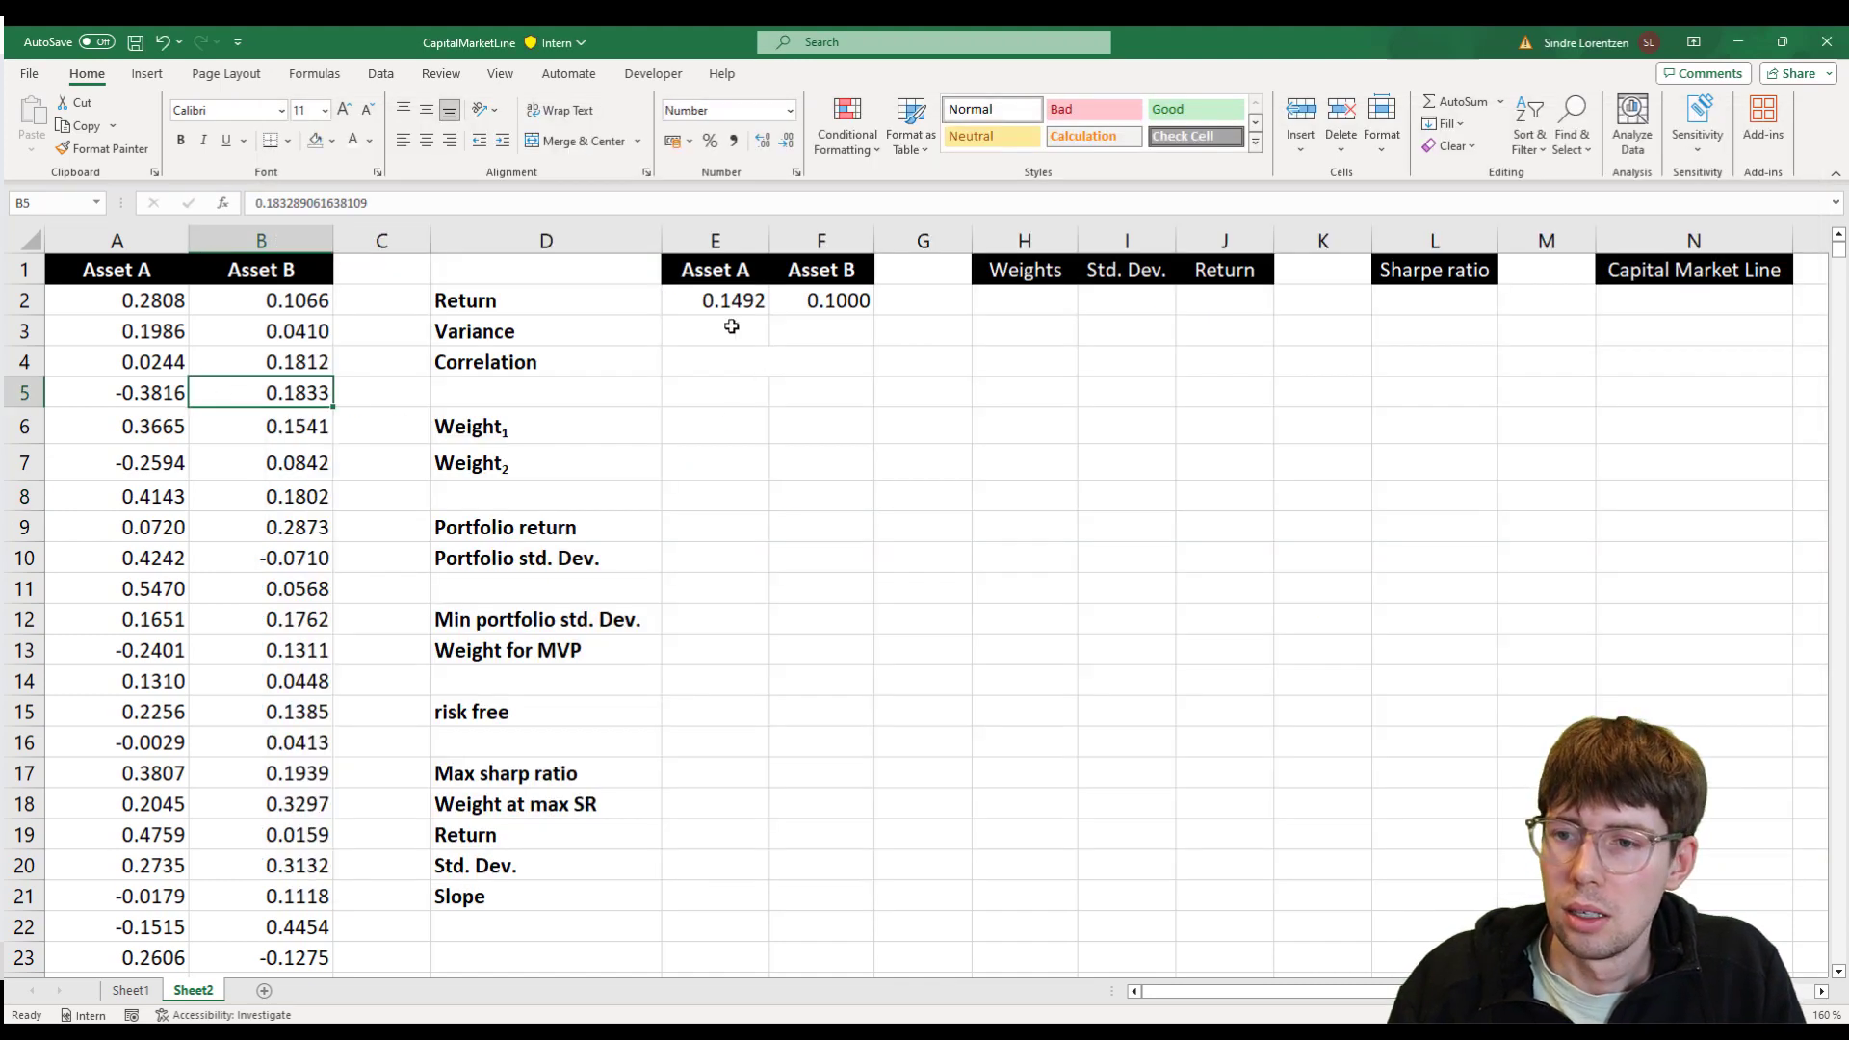
- Clear the return values of Asset A and Asset B in E2:F2
left_click_drag(734, 303, 828, 303)
key("Delete")
left_click_drag(717, 330, 810, 315)
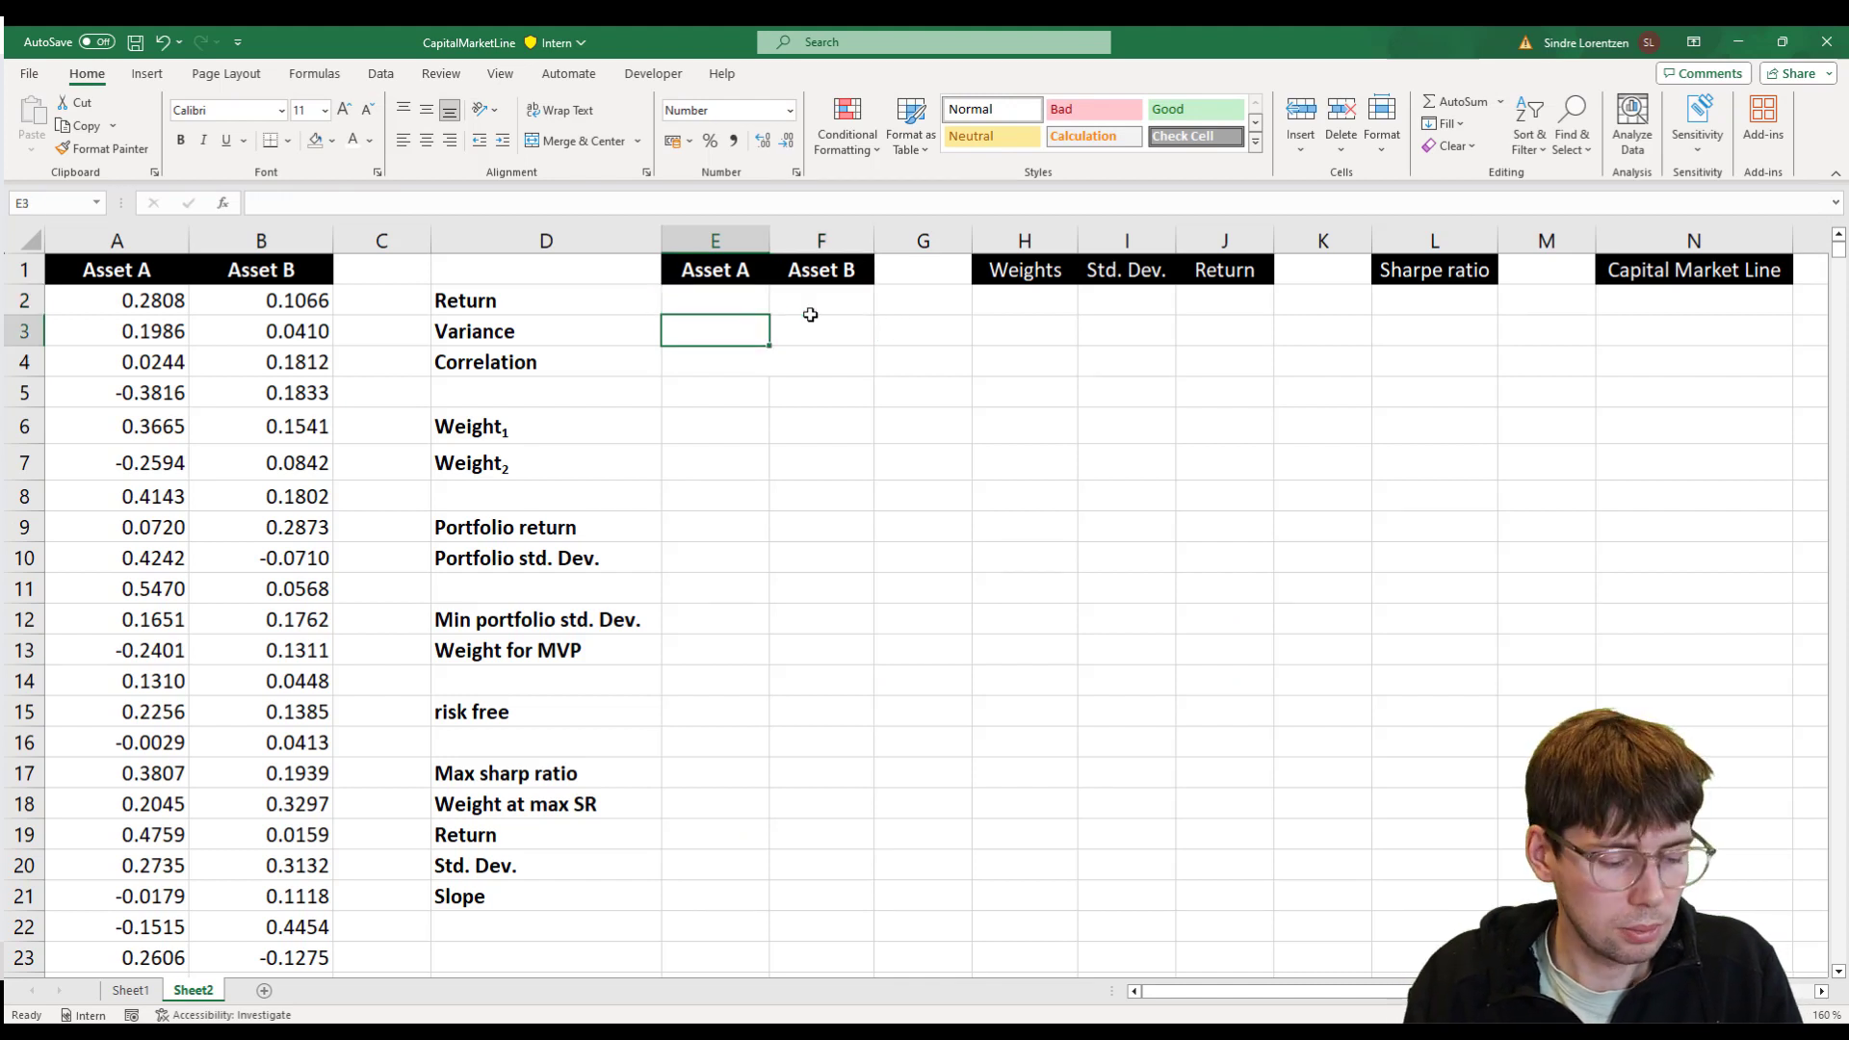
- Calculate Asset A's return in E2 with the formula =AVERAGE(A2:A100001)
key("Up")
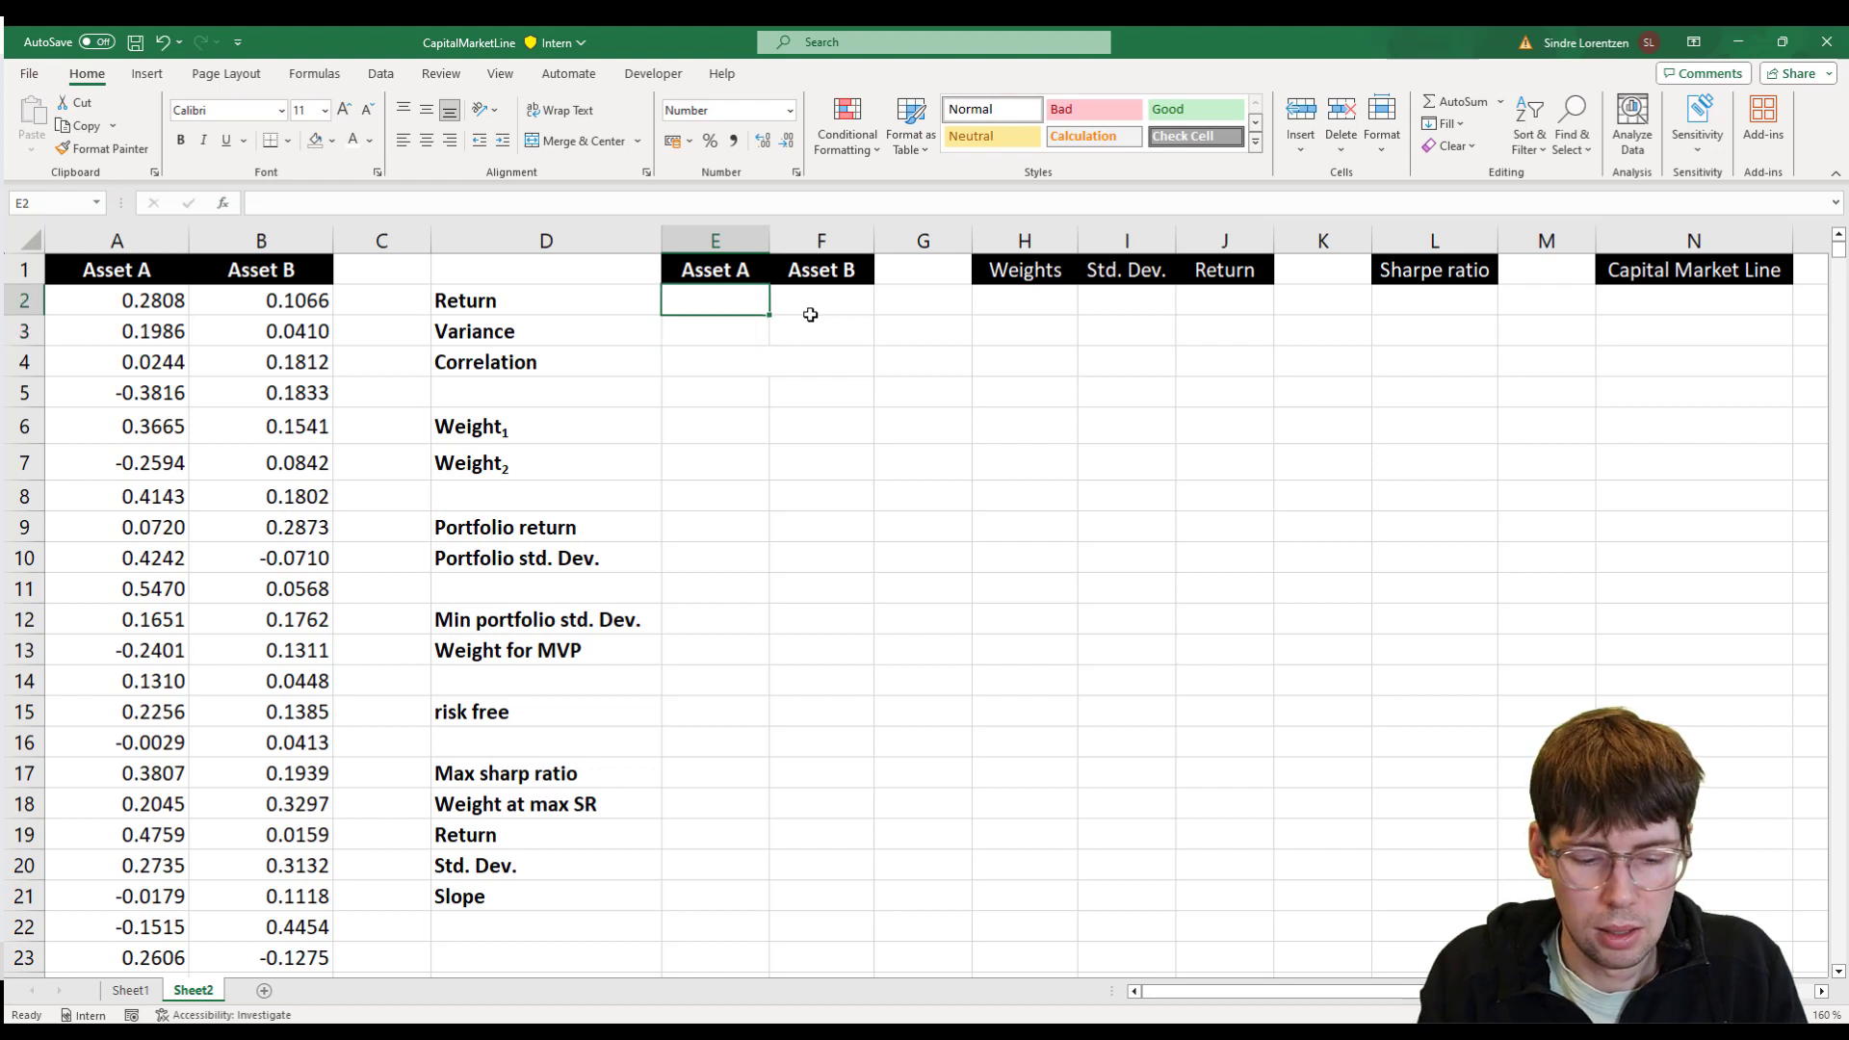
type("=ave")
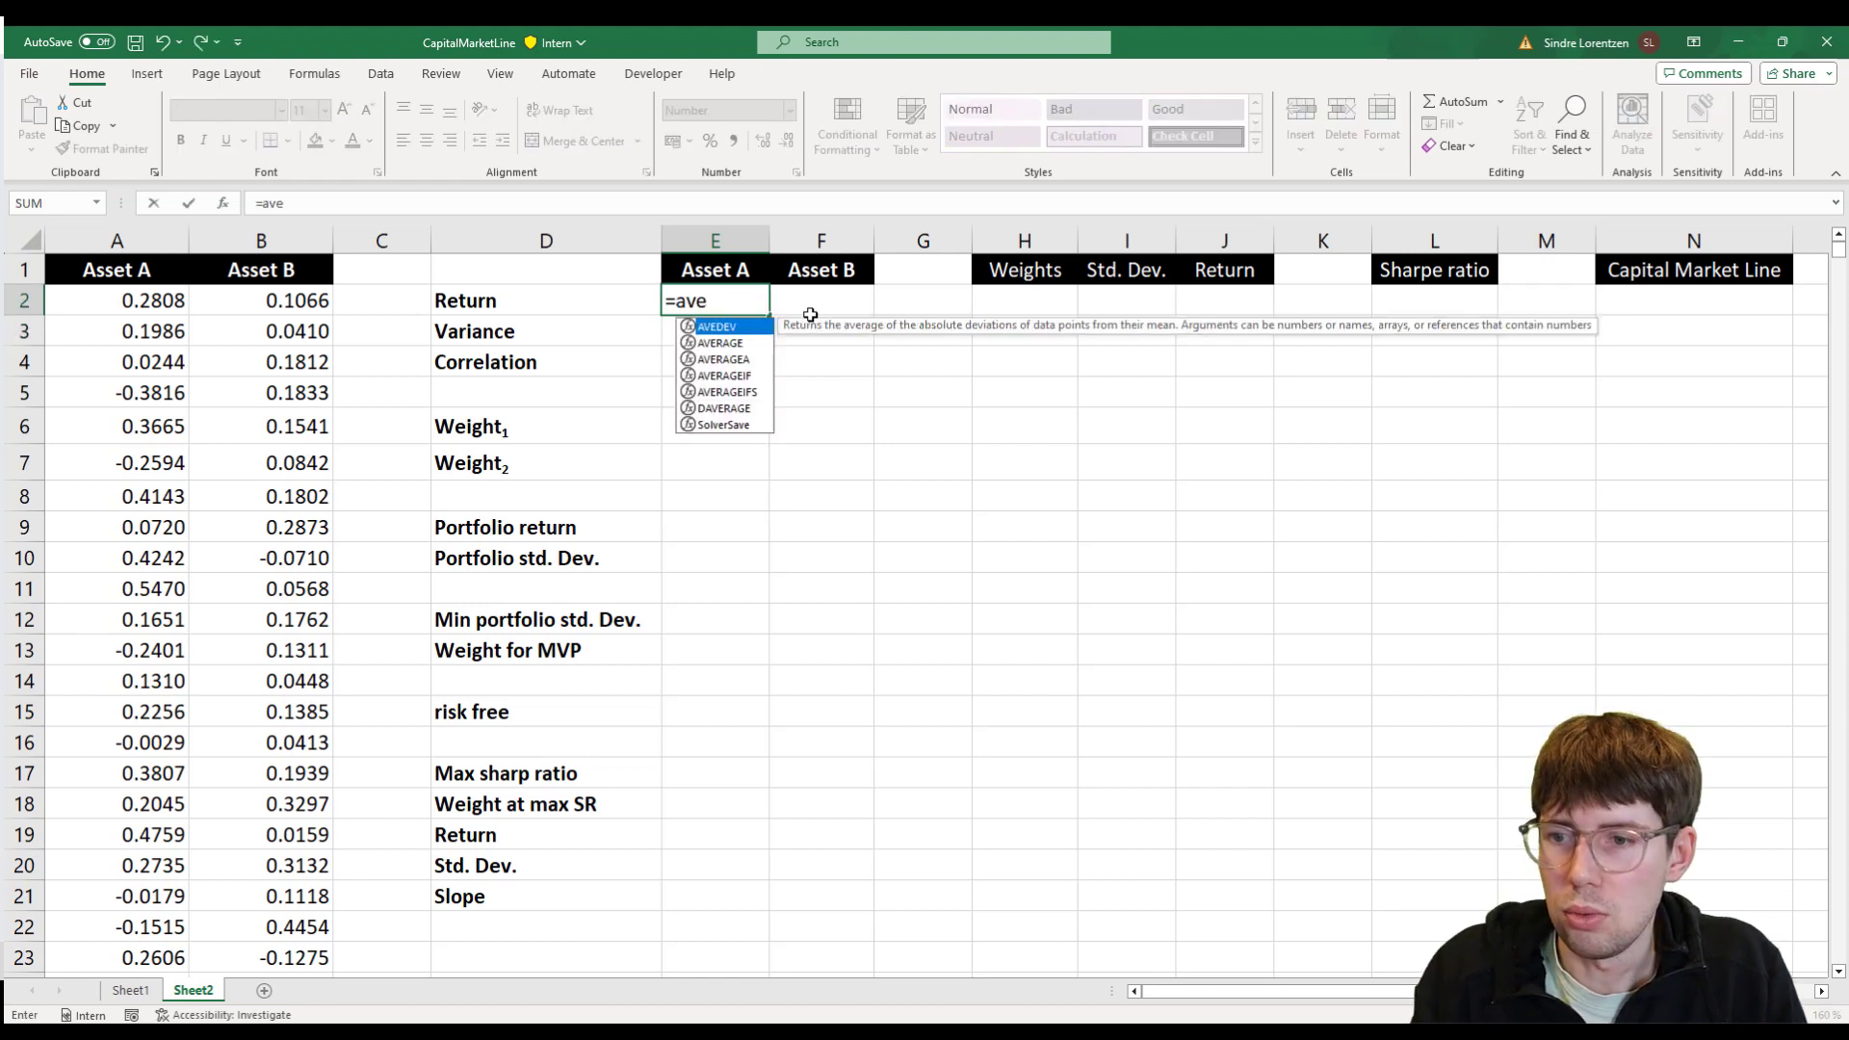
key("Tab")
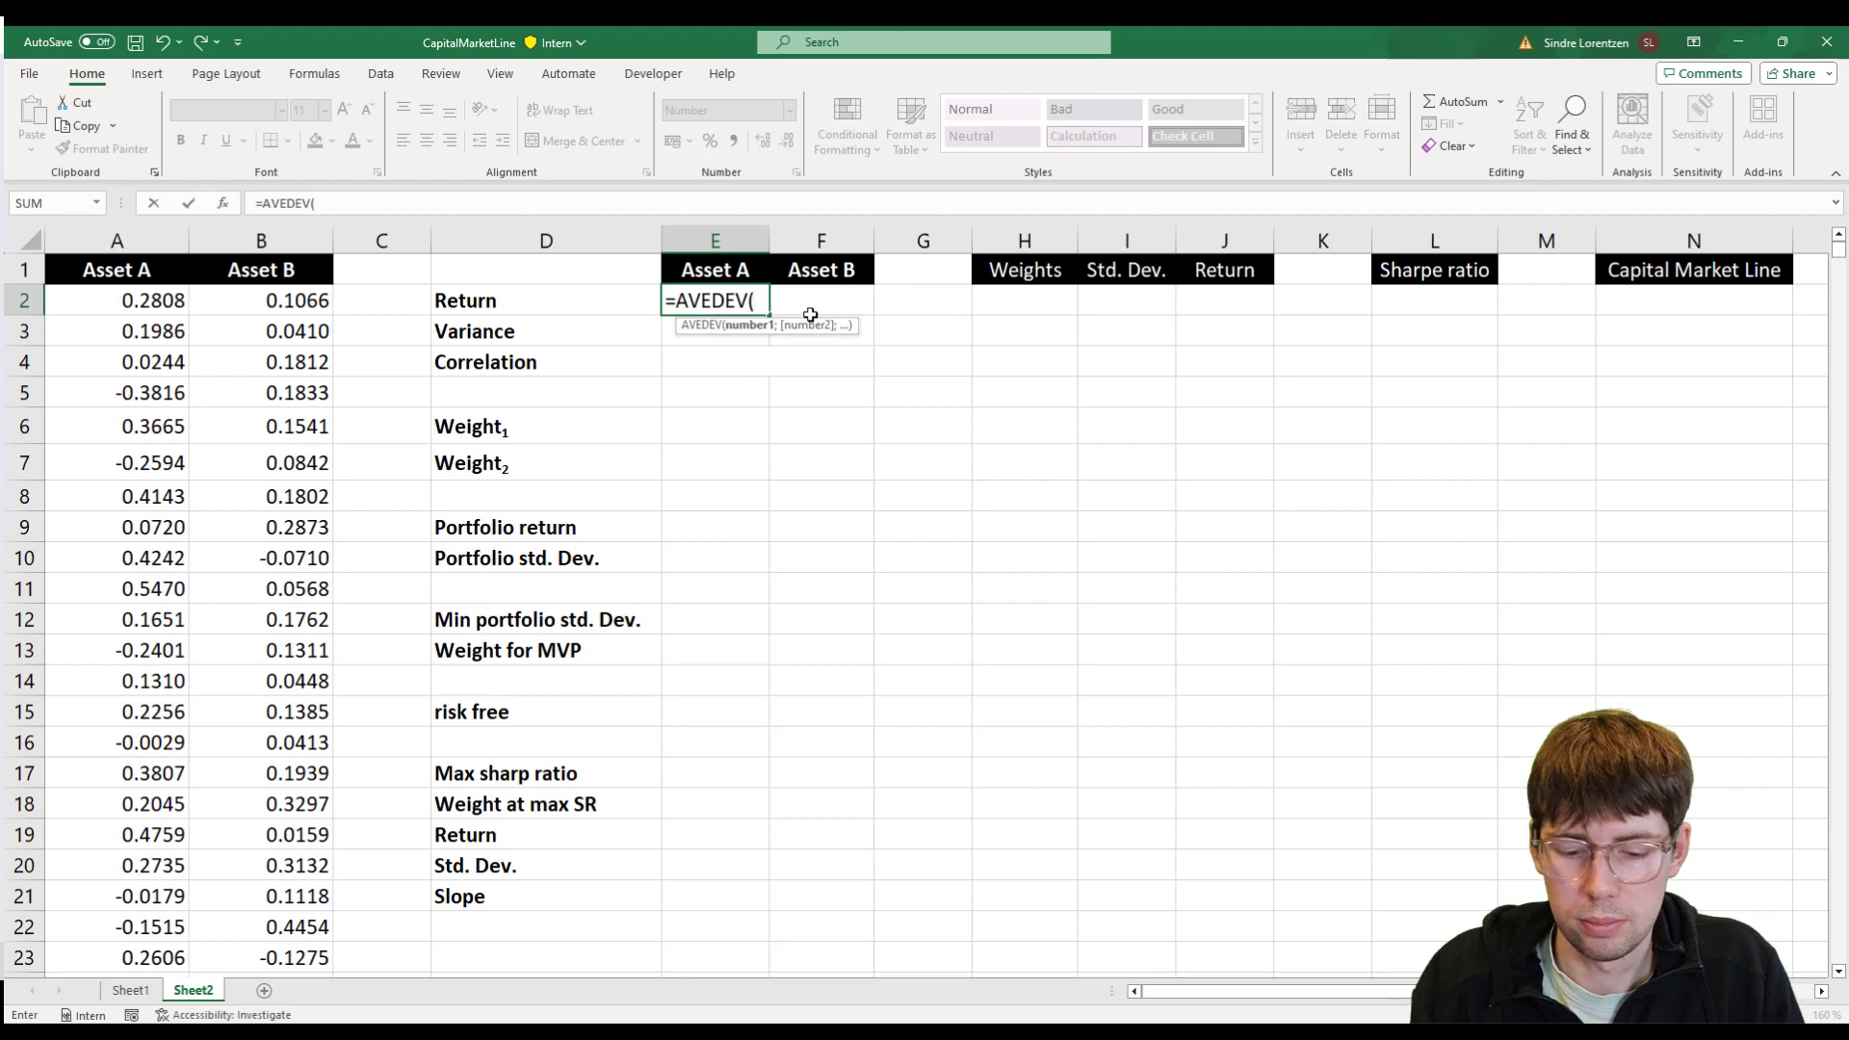
key("BackSpace")
key("BackSpace")
key("BackSpace")
key("BackSpace")
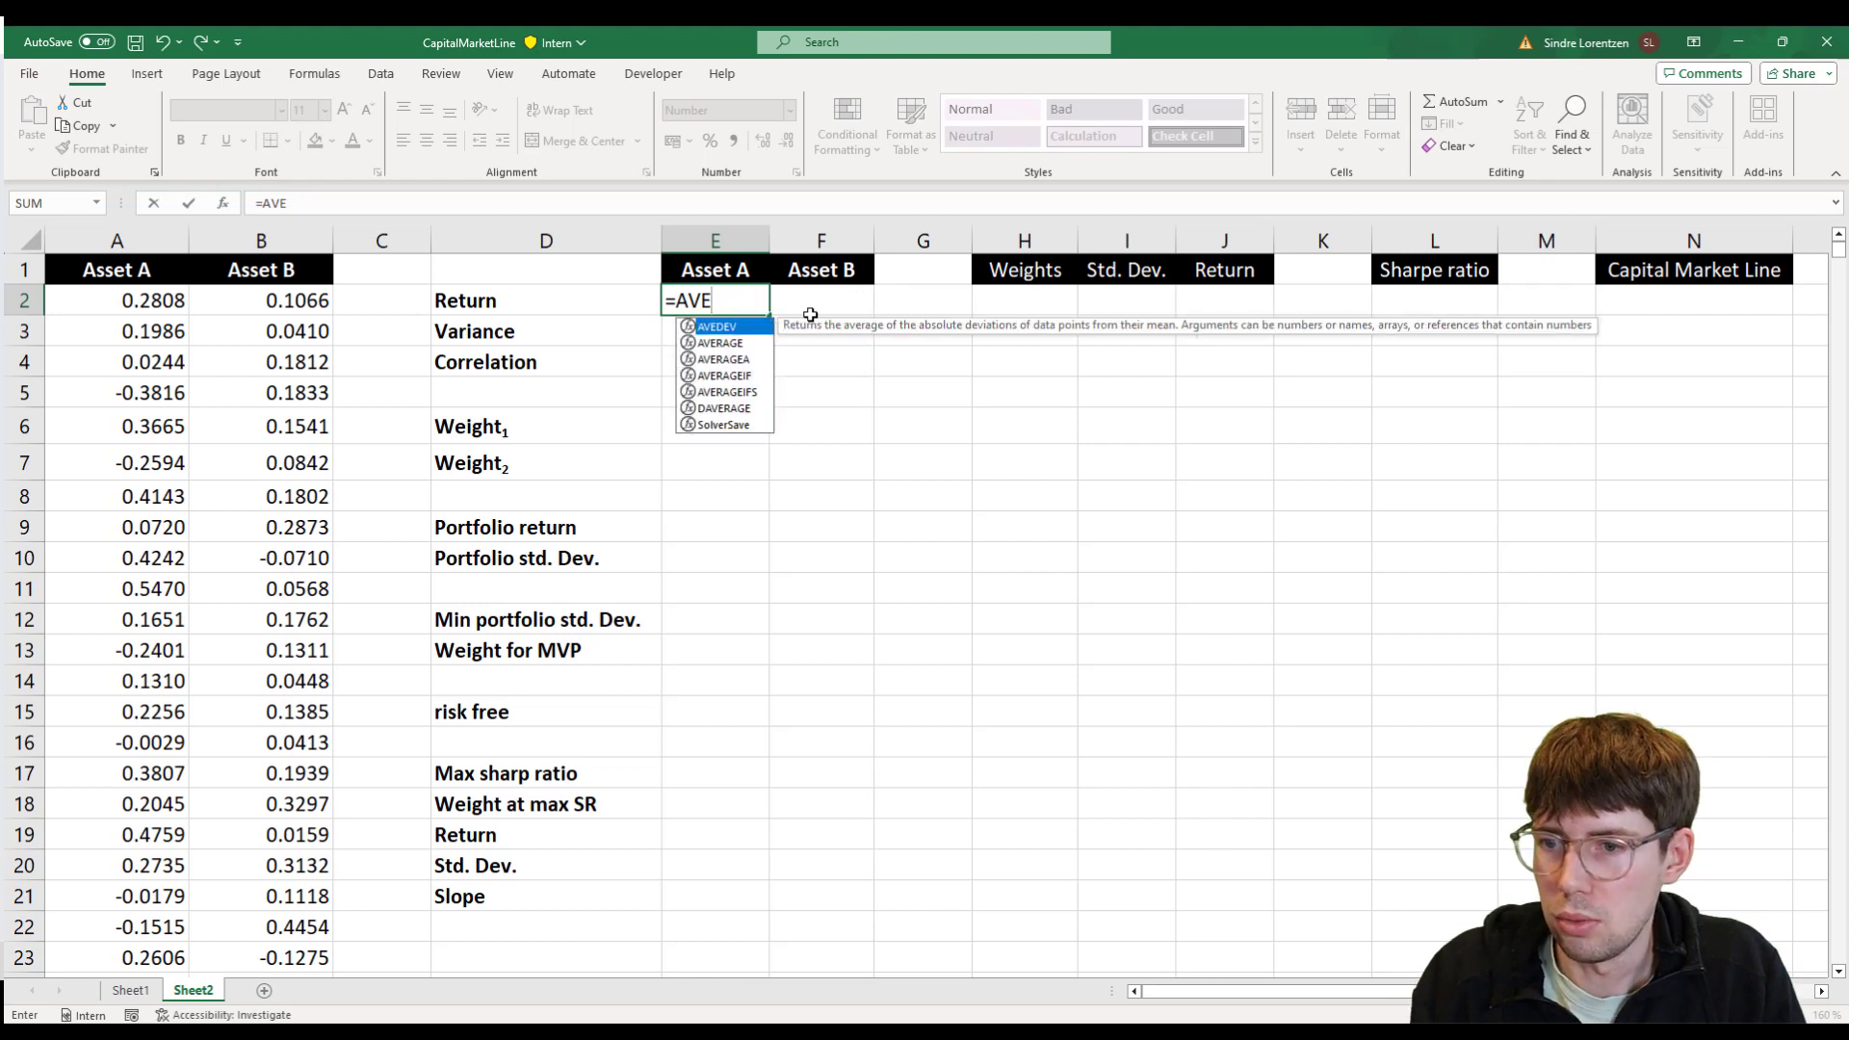
key("Down")
key("Tab")
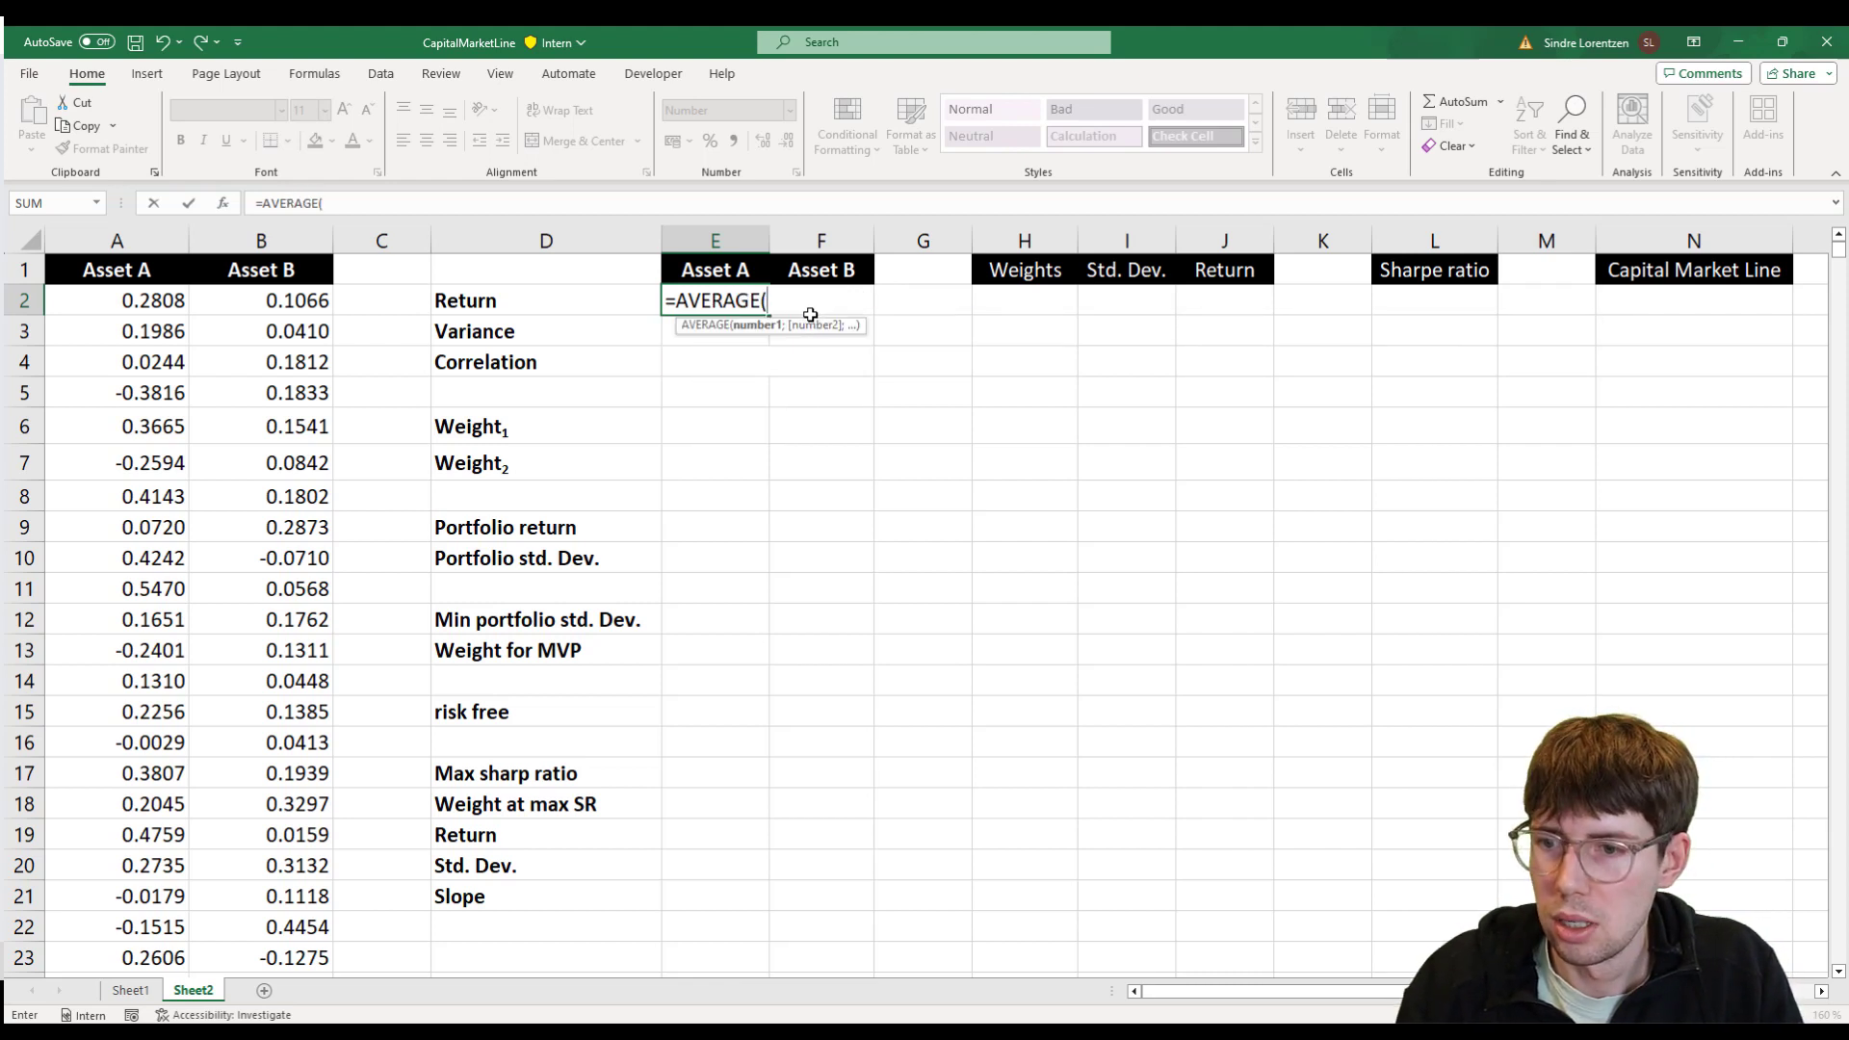
key("Left")
key("Left")
key("Left")
key("Left")
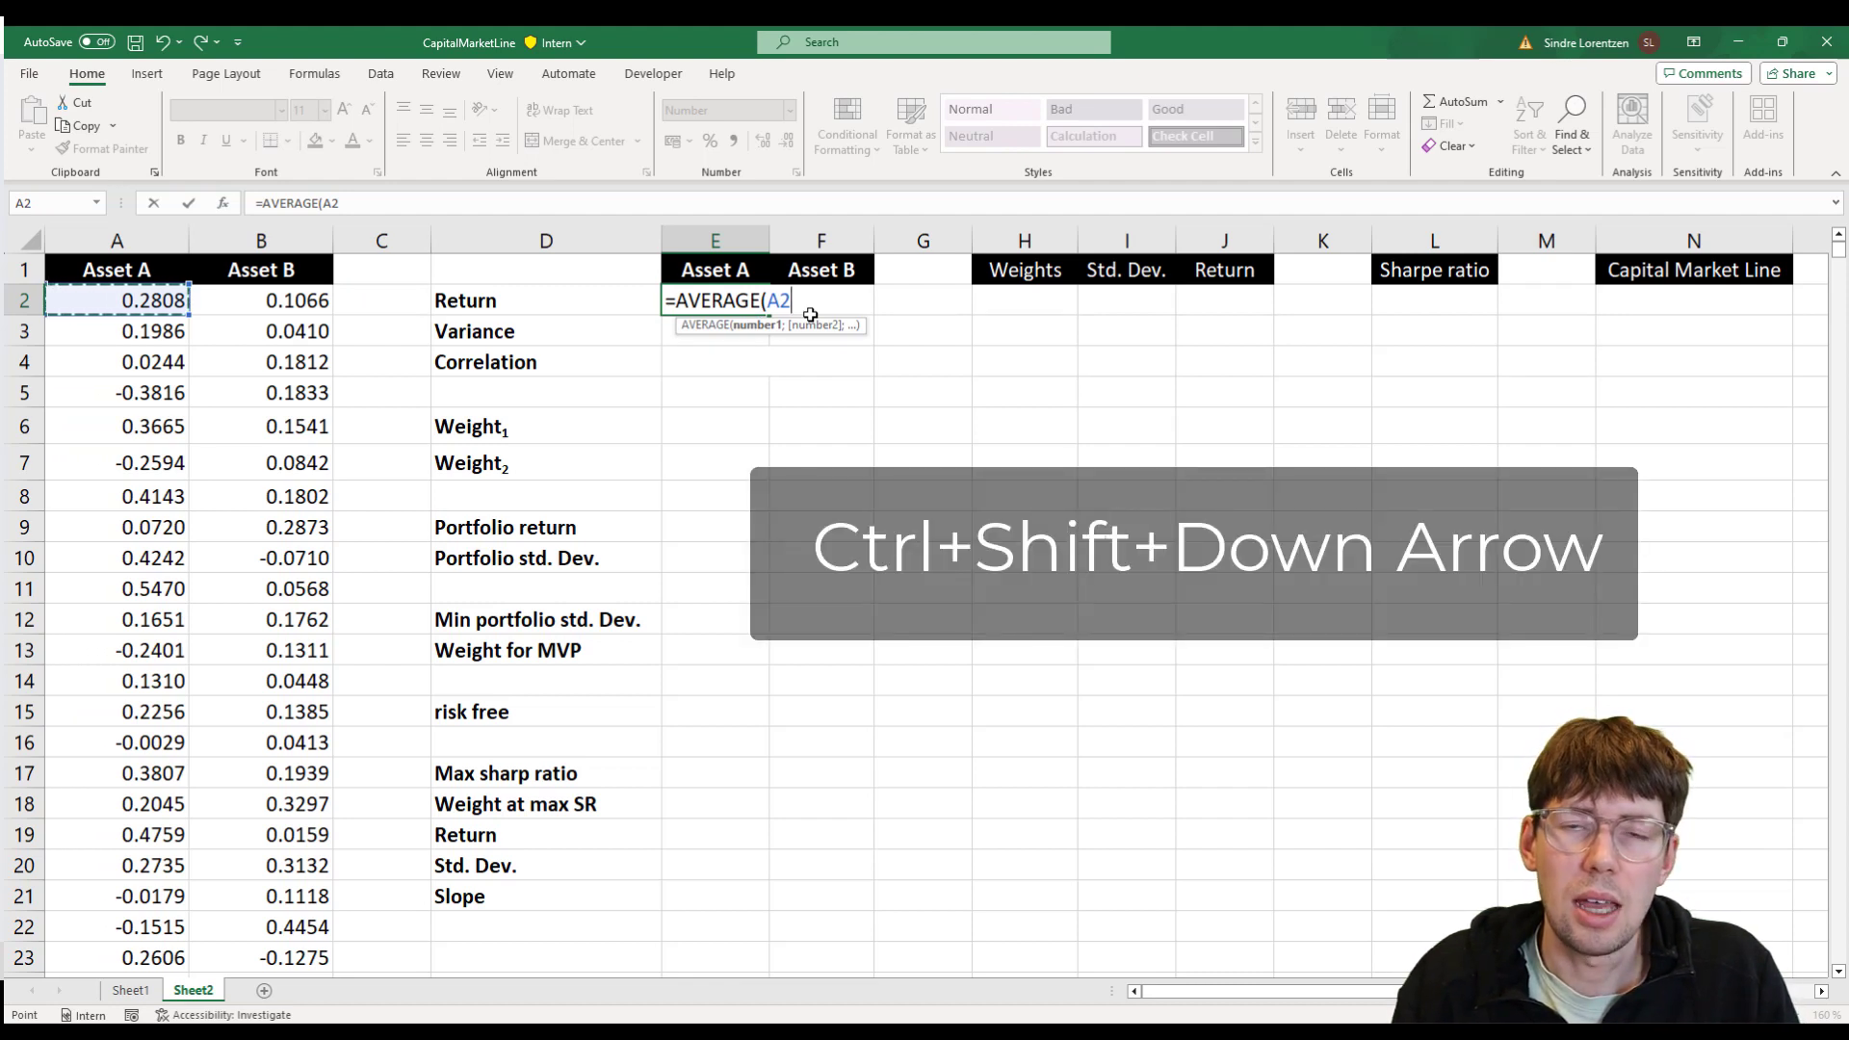
key("ctrl+shift+Down")
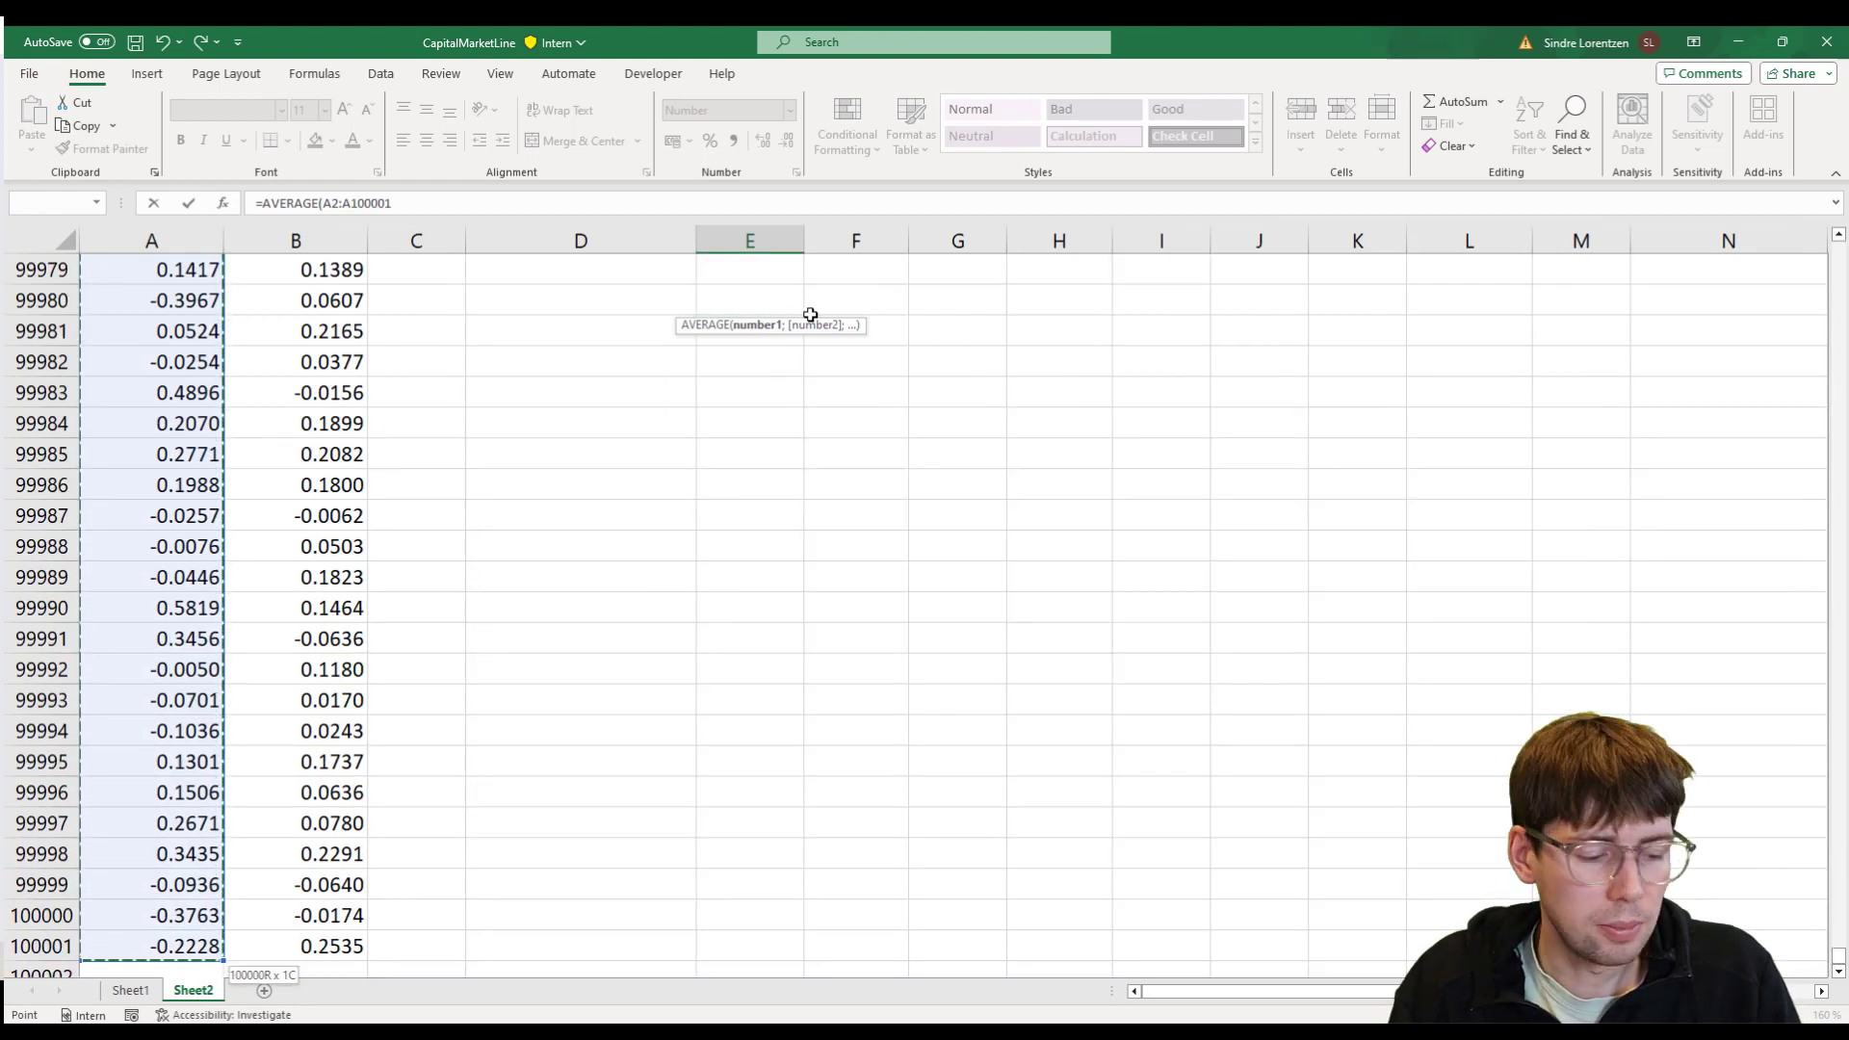
type(")")
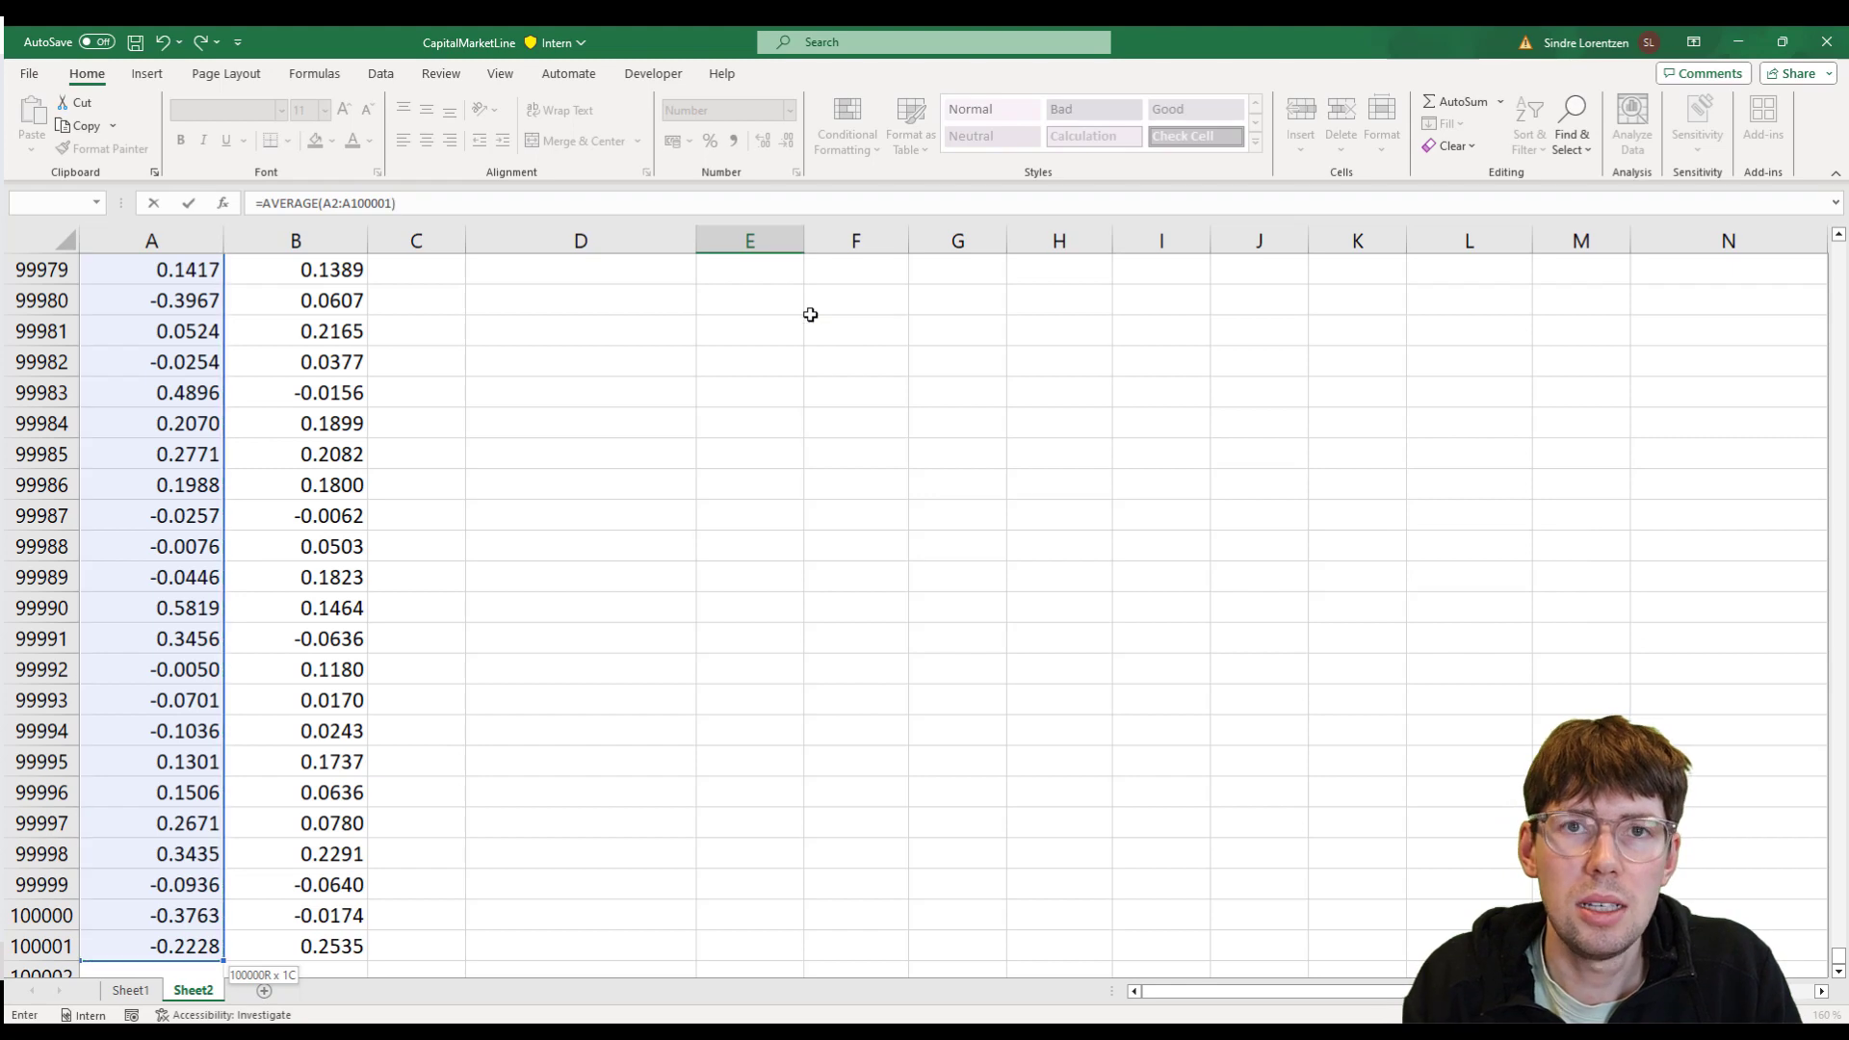
key("ctrl+Return")
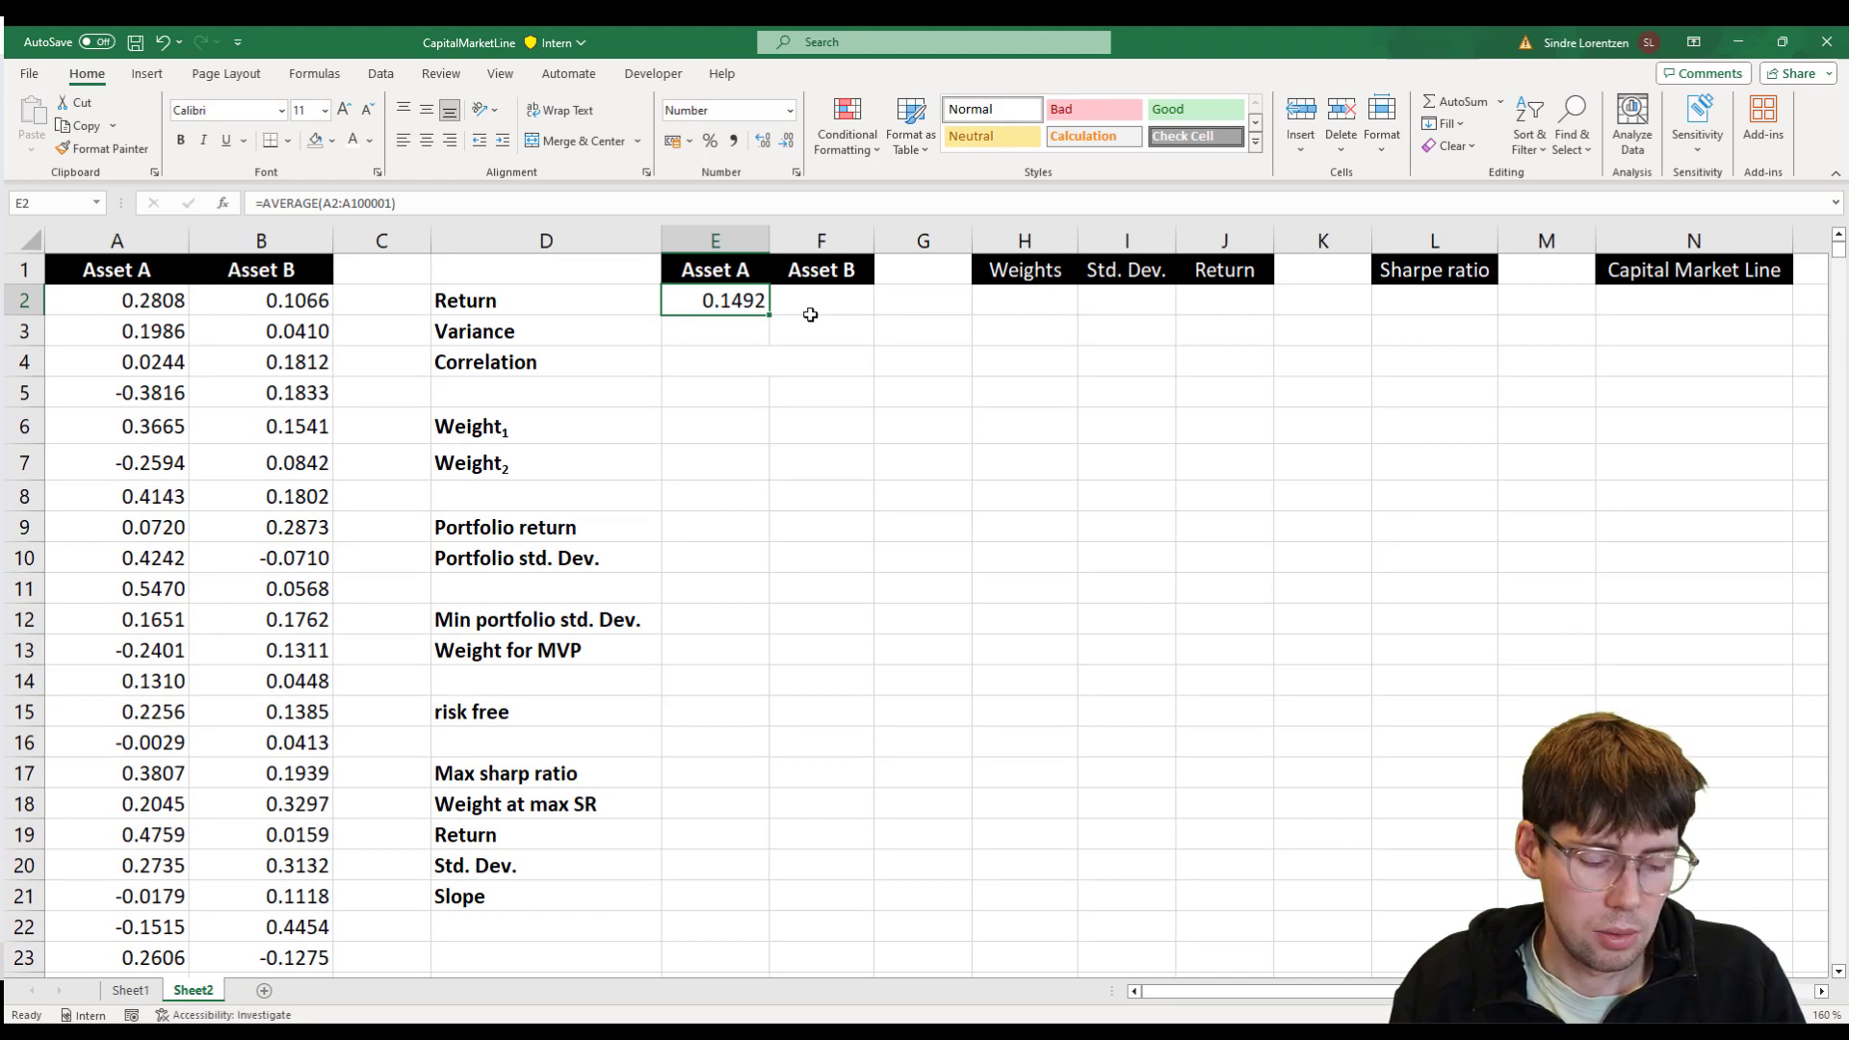
- Copy the average return formula from E2 to F2 for Asset B
key("ctrl+c")
left_click(810, 315)
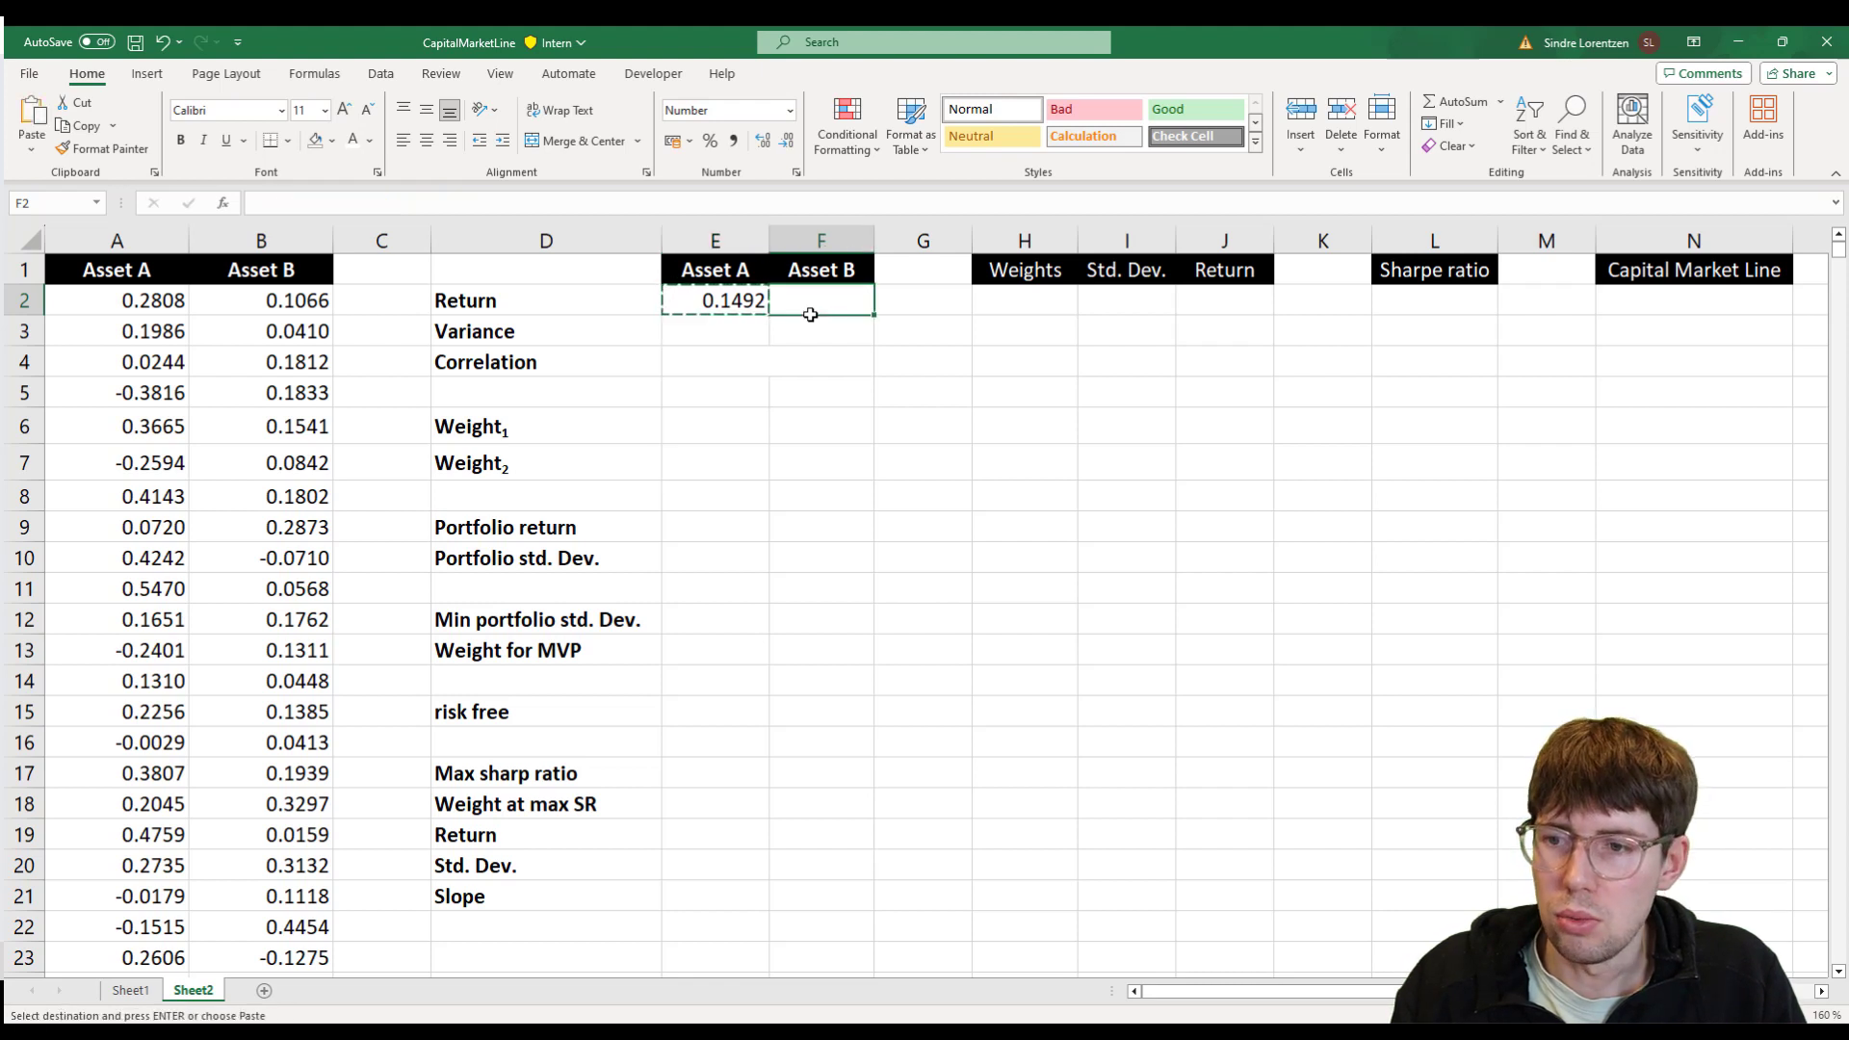
key("ctrl+v")
key("Escape")
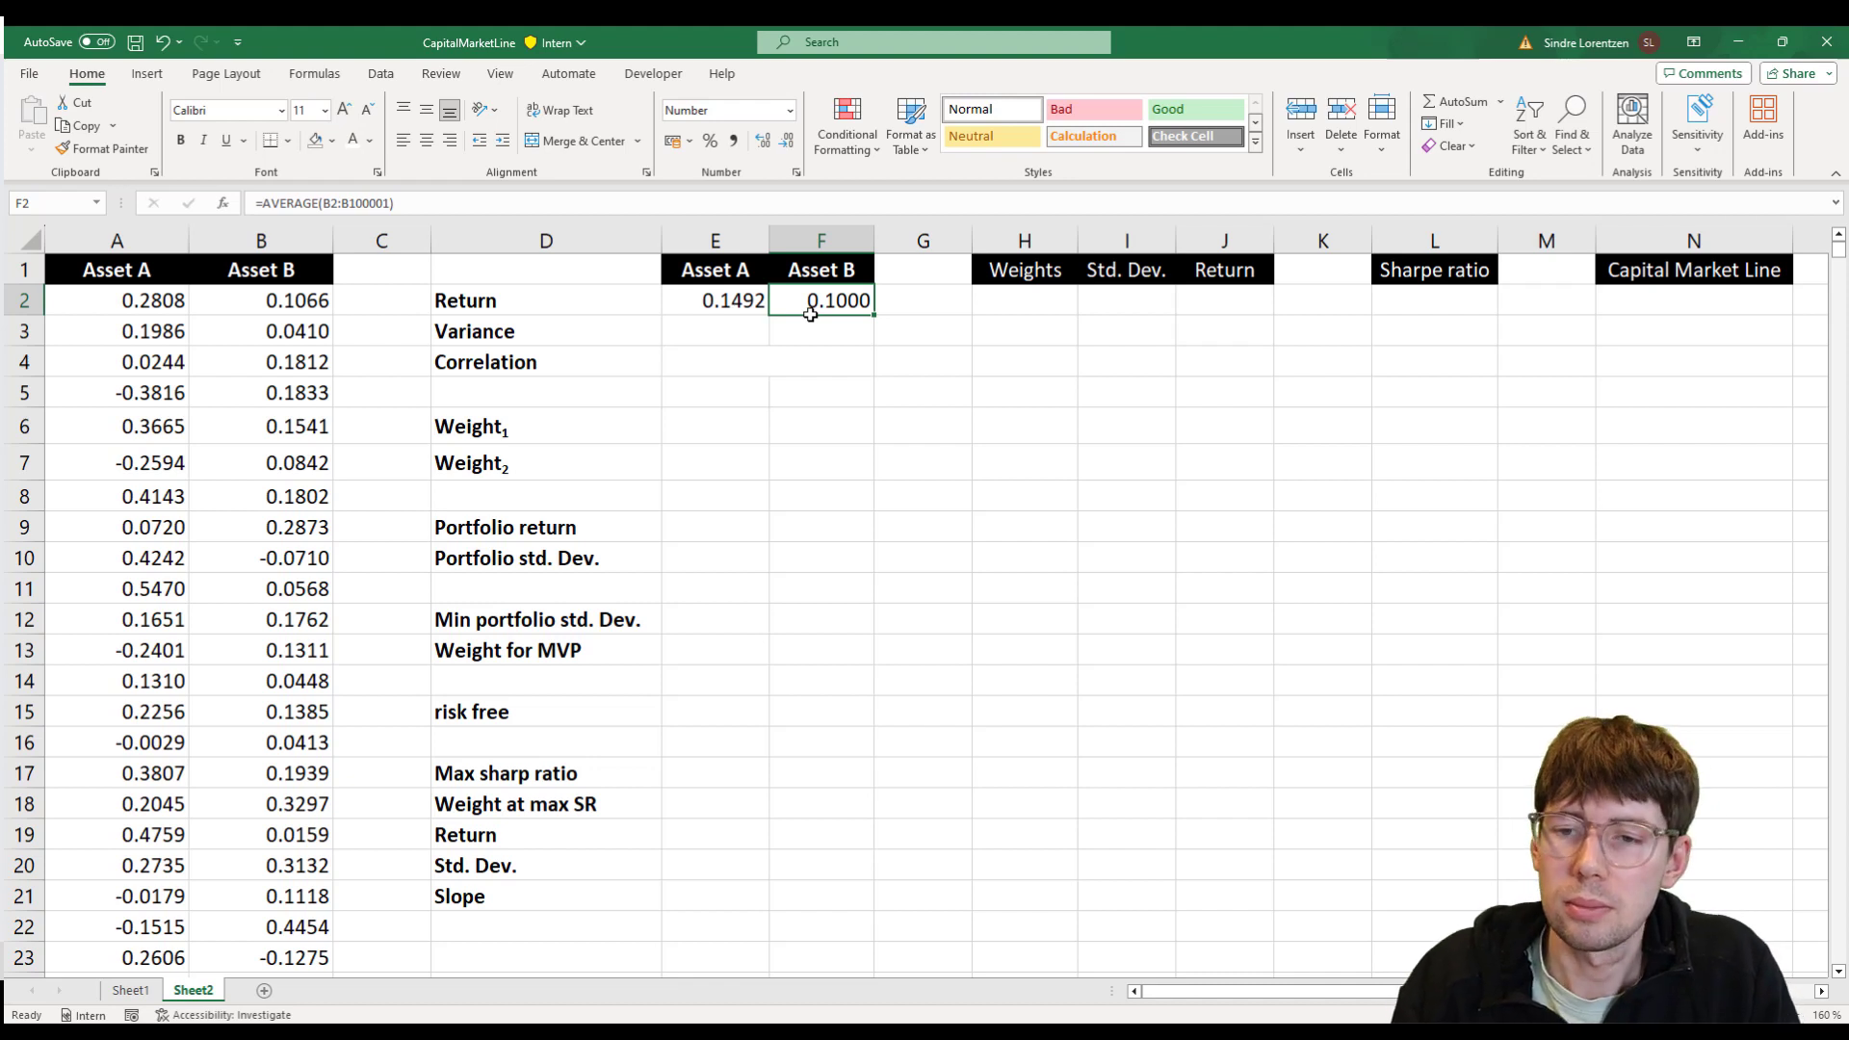
- Calculate Asset A's sample variance in E3 with VAR.S over A2:A100001
key("Down")
key("Left")
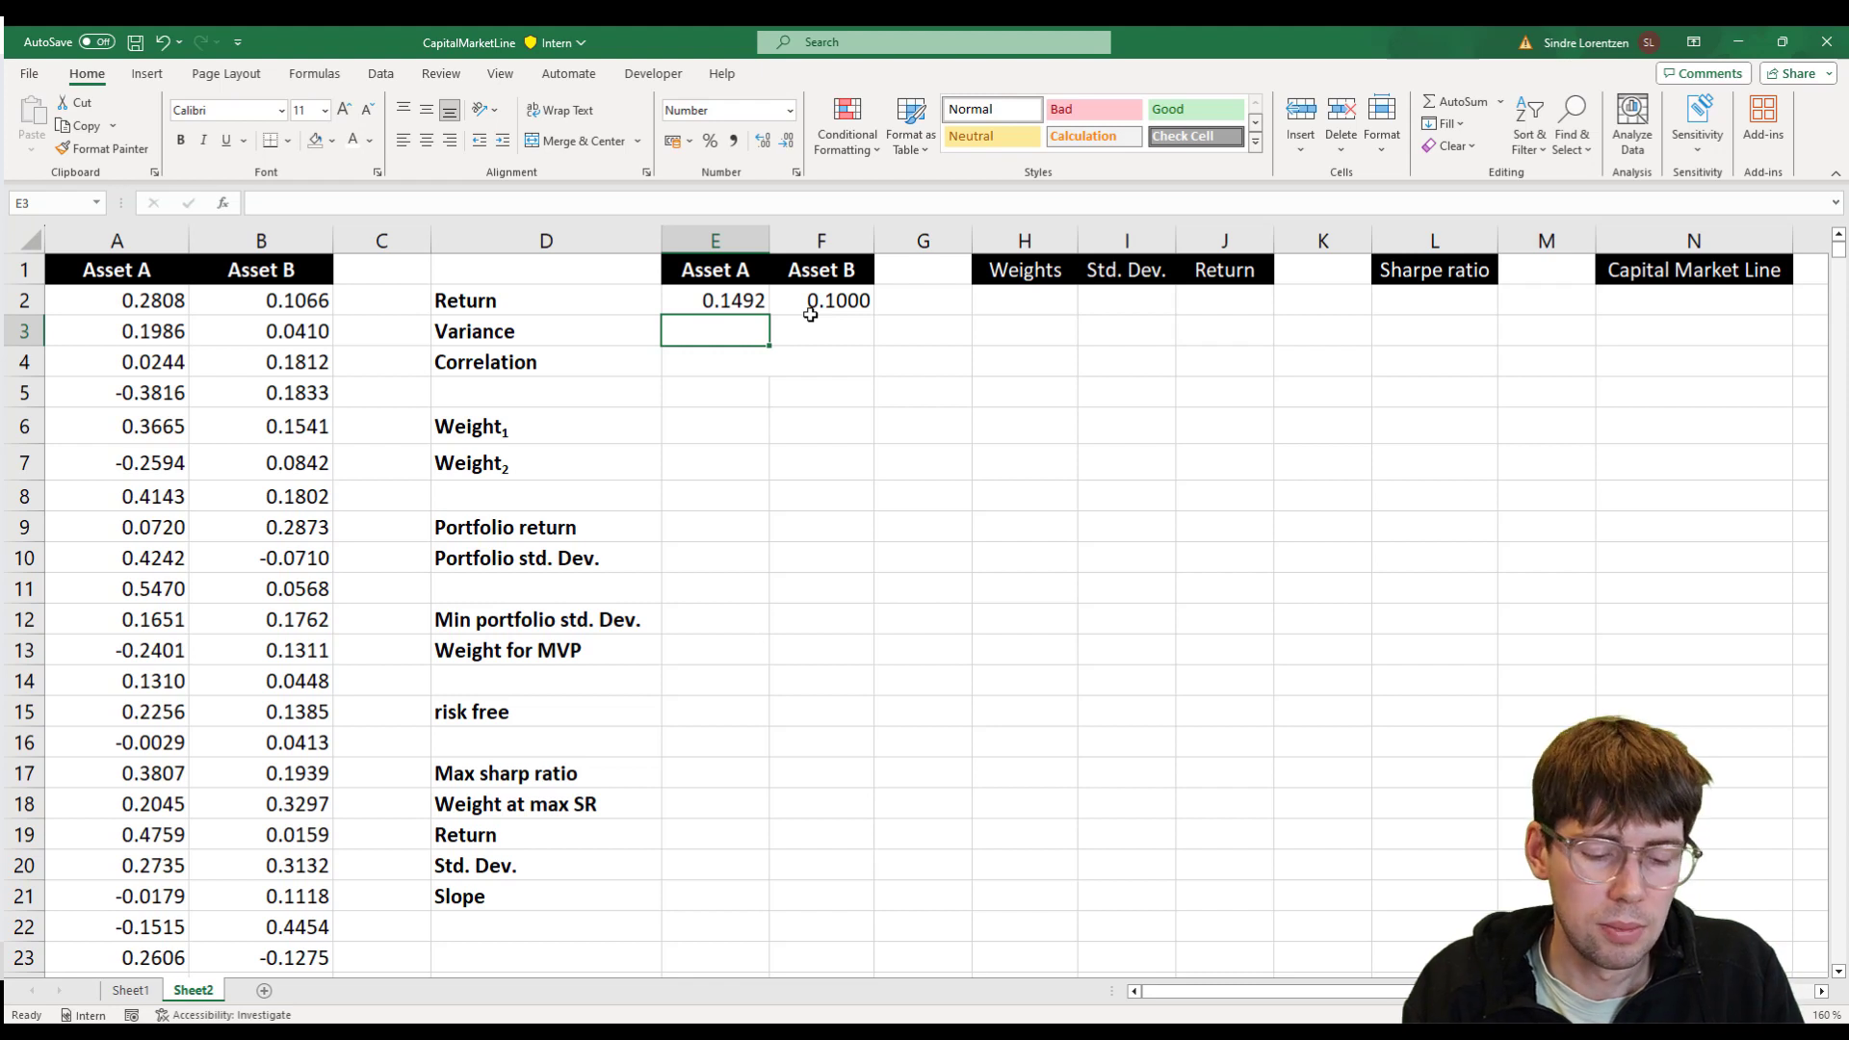
type("=var")
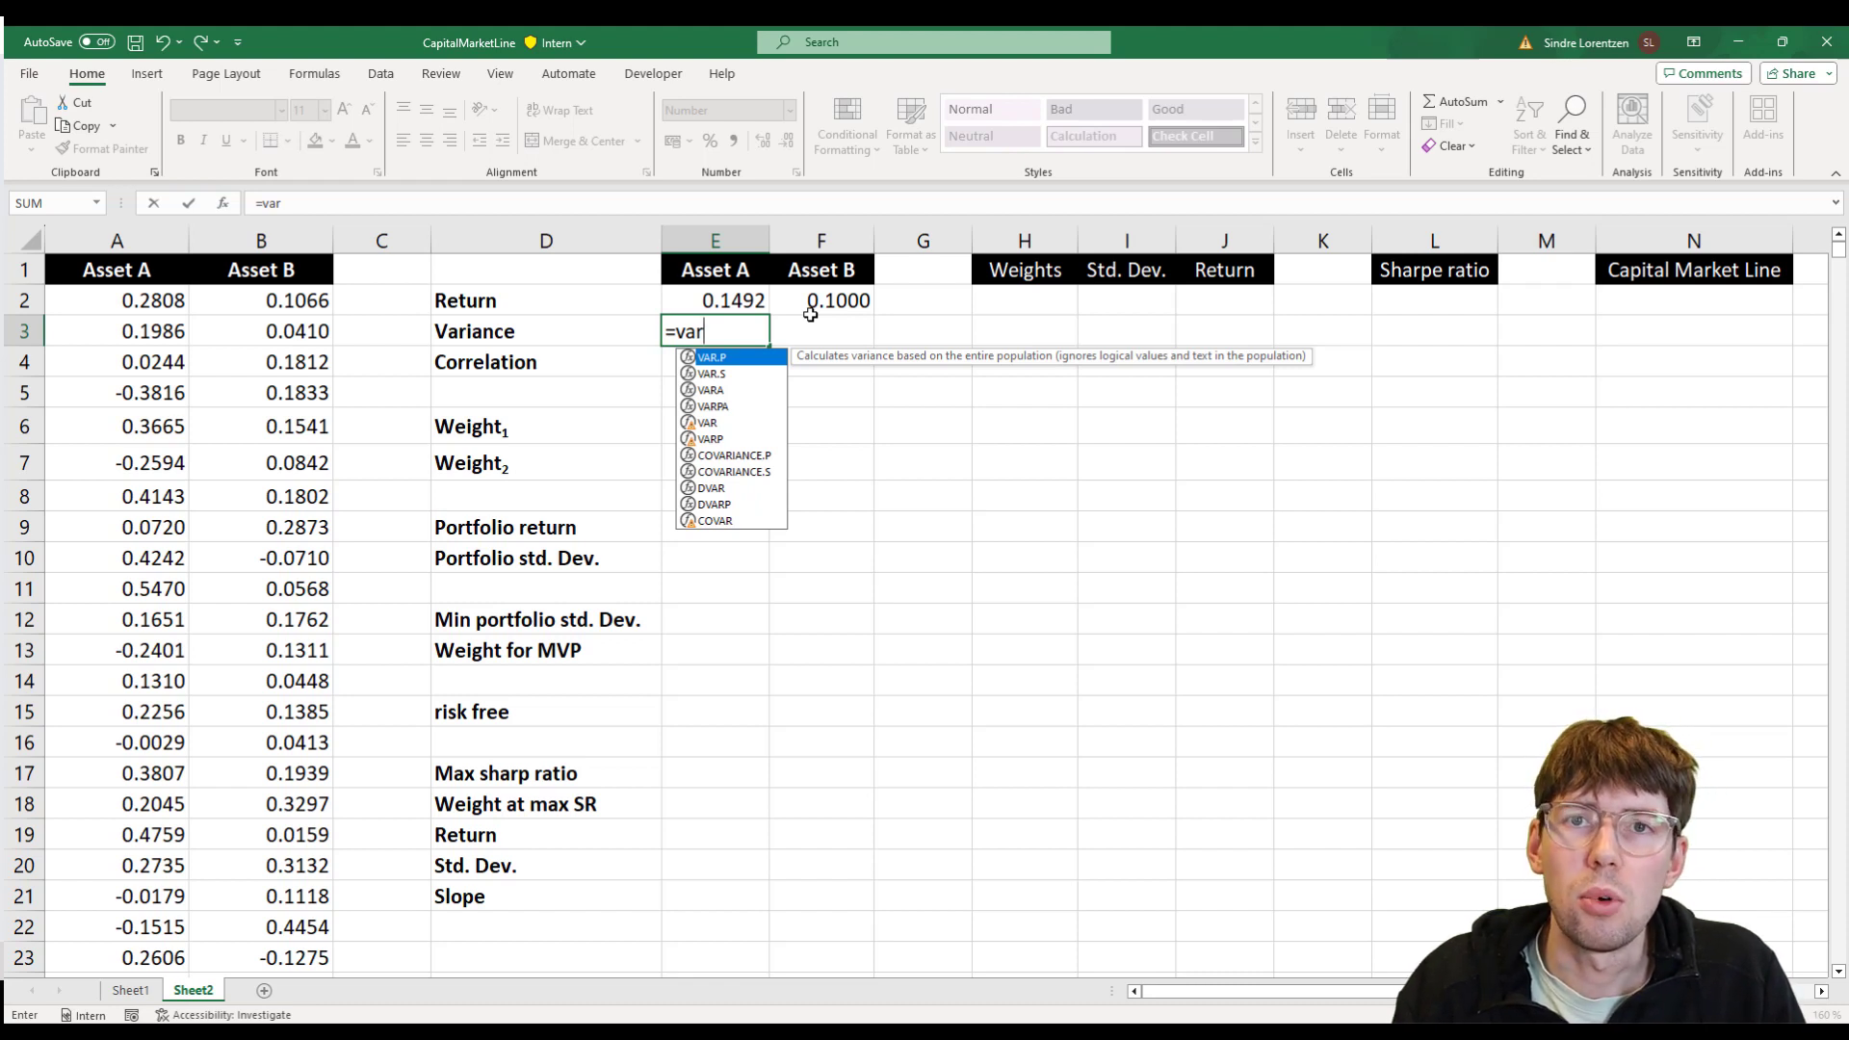
key("Down")
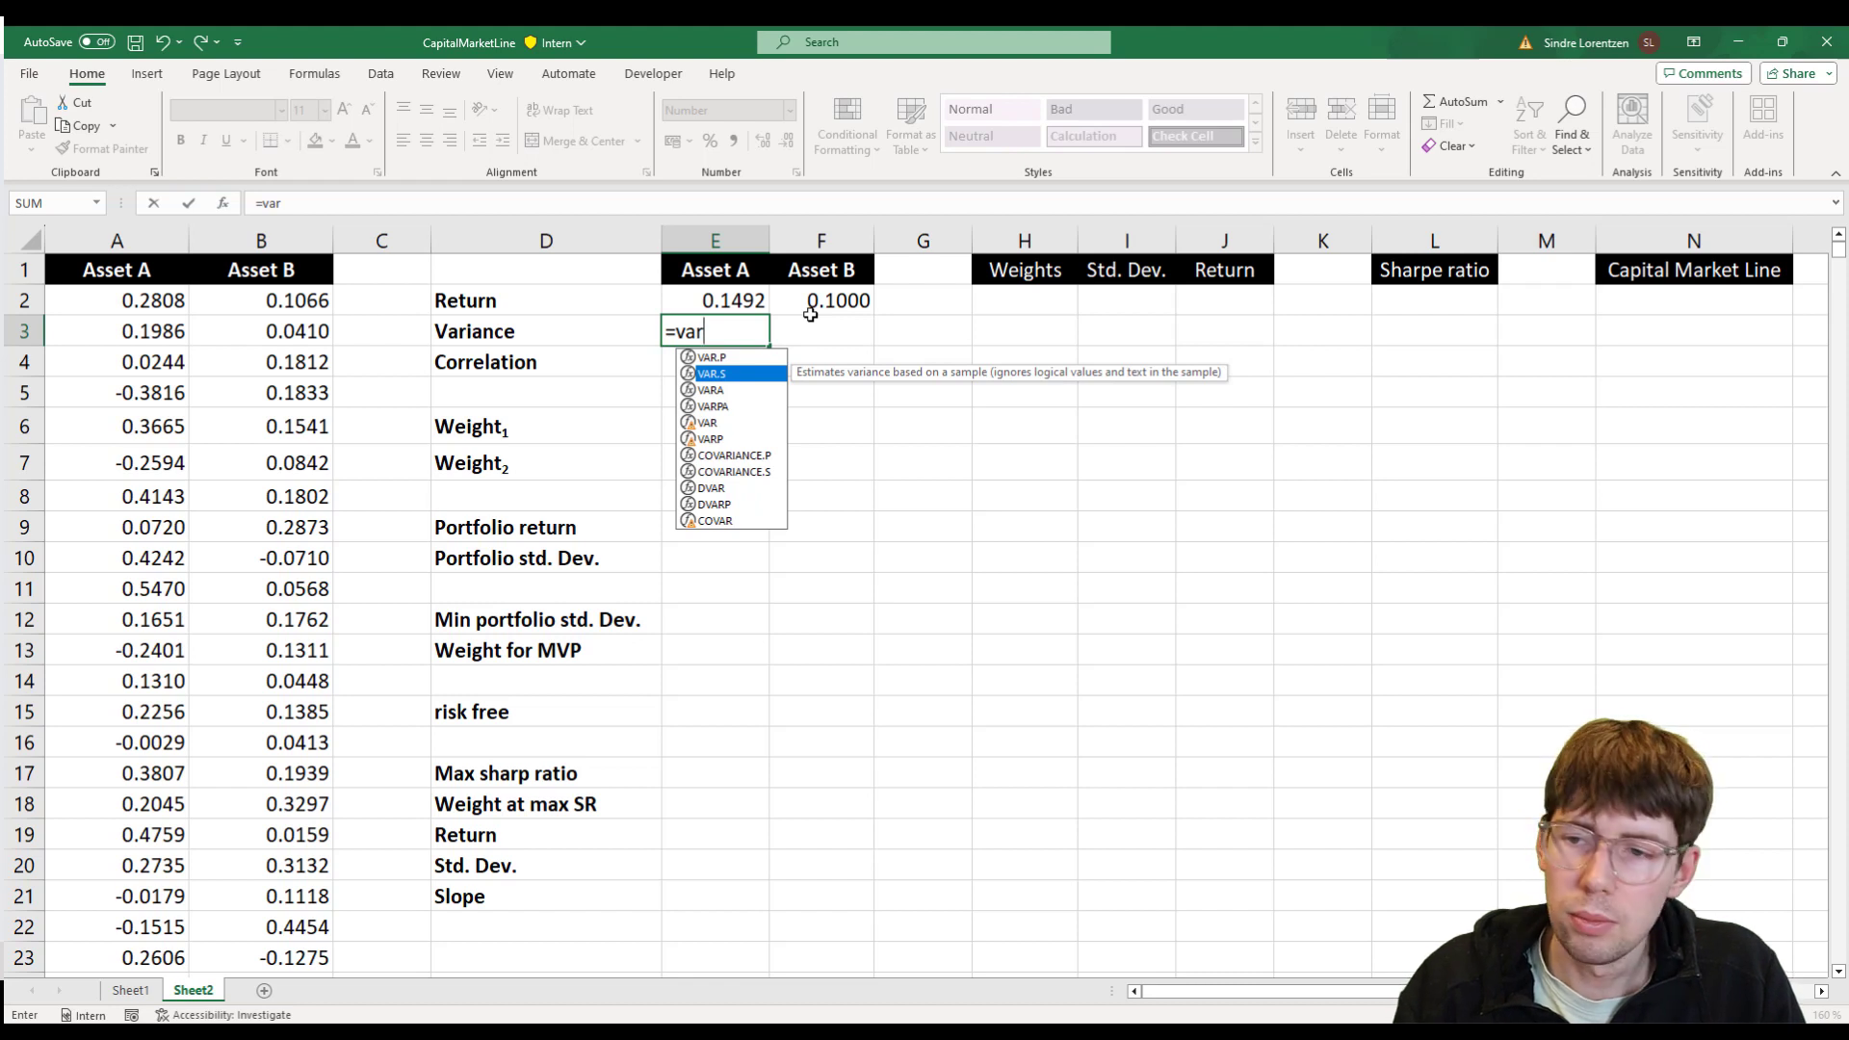
key("Tab")
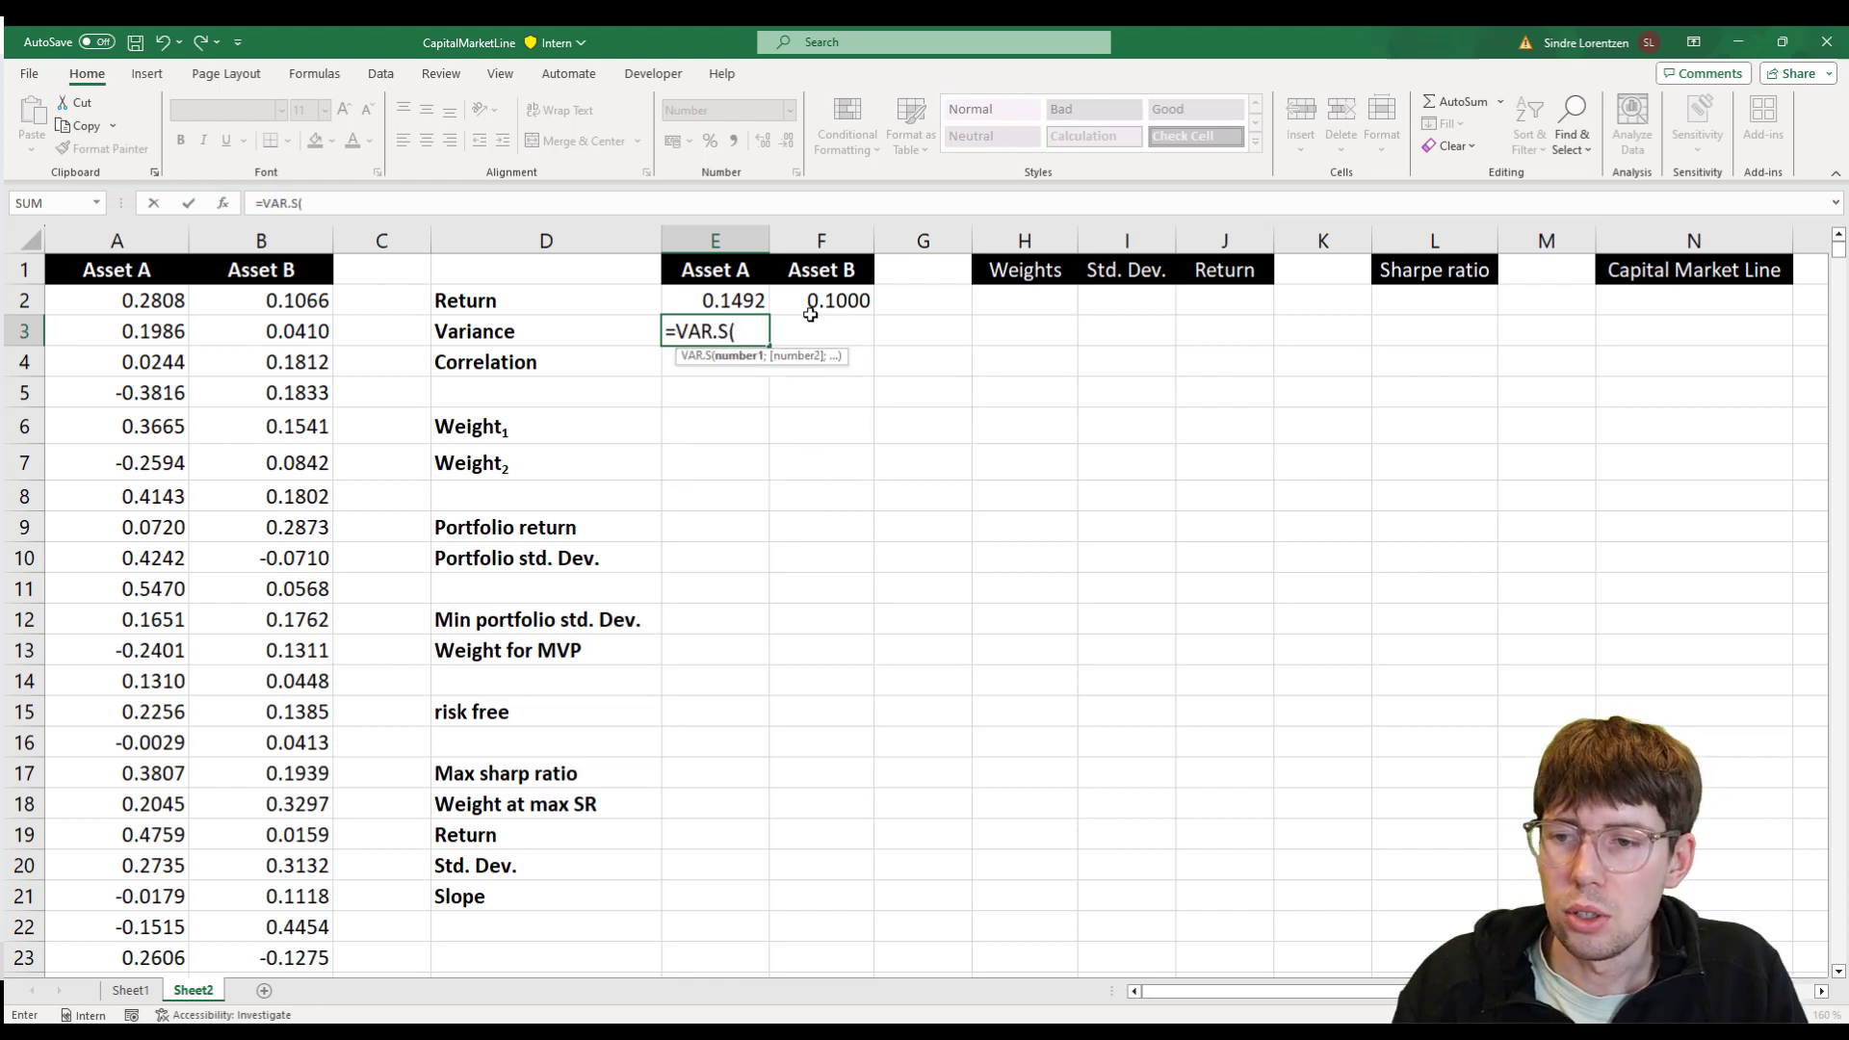
key("Left")
key("Left")
key("Left")
key("Left")
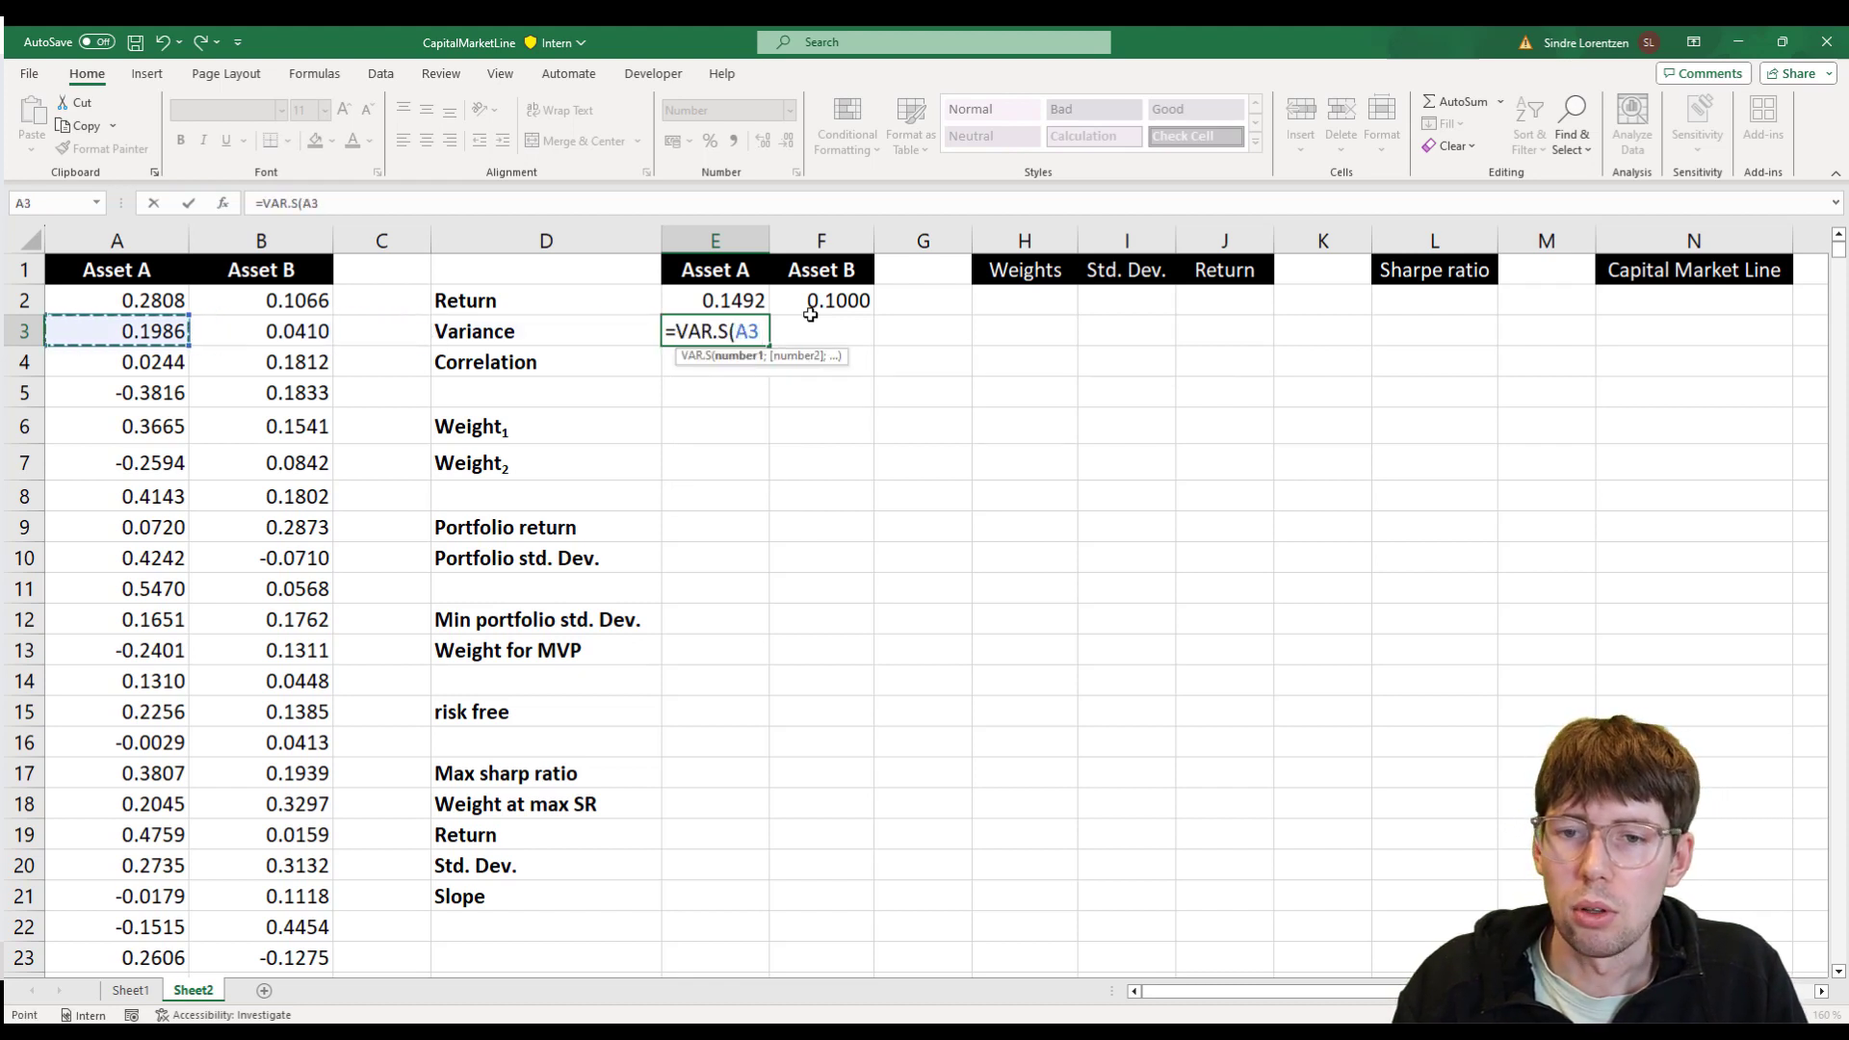
key("Up")
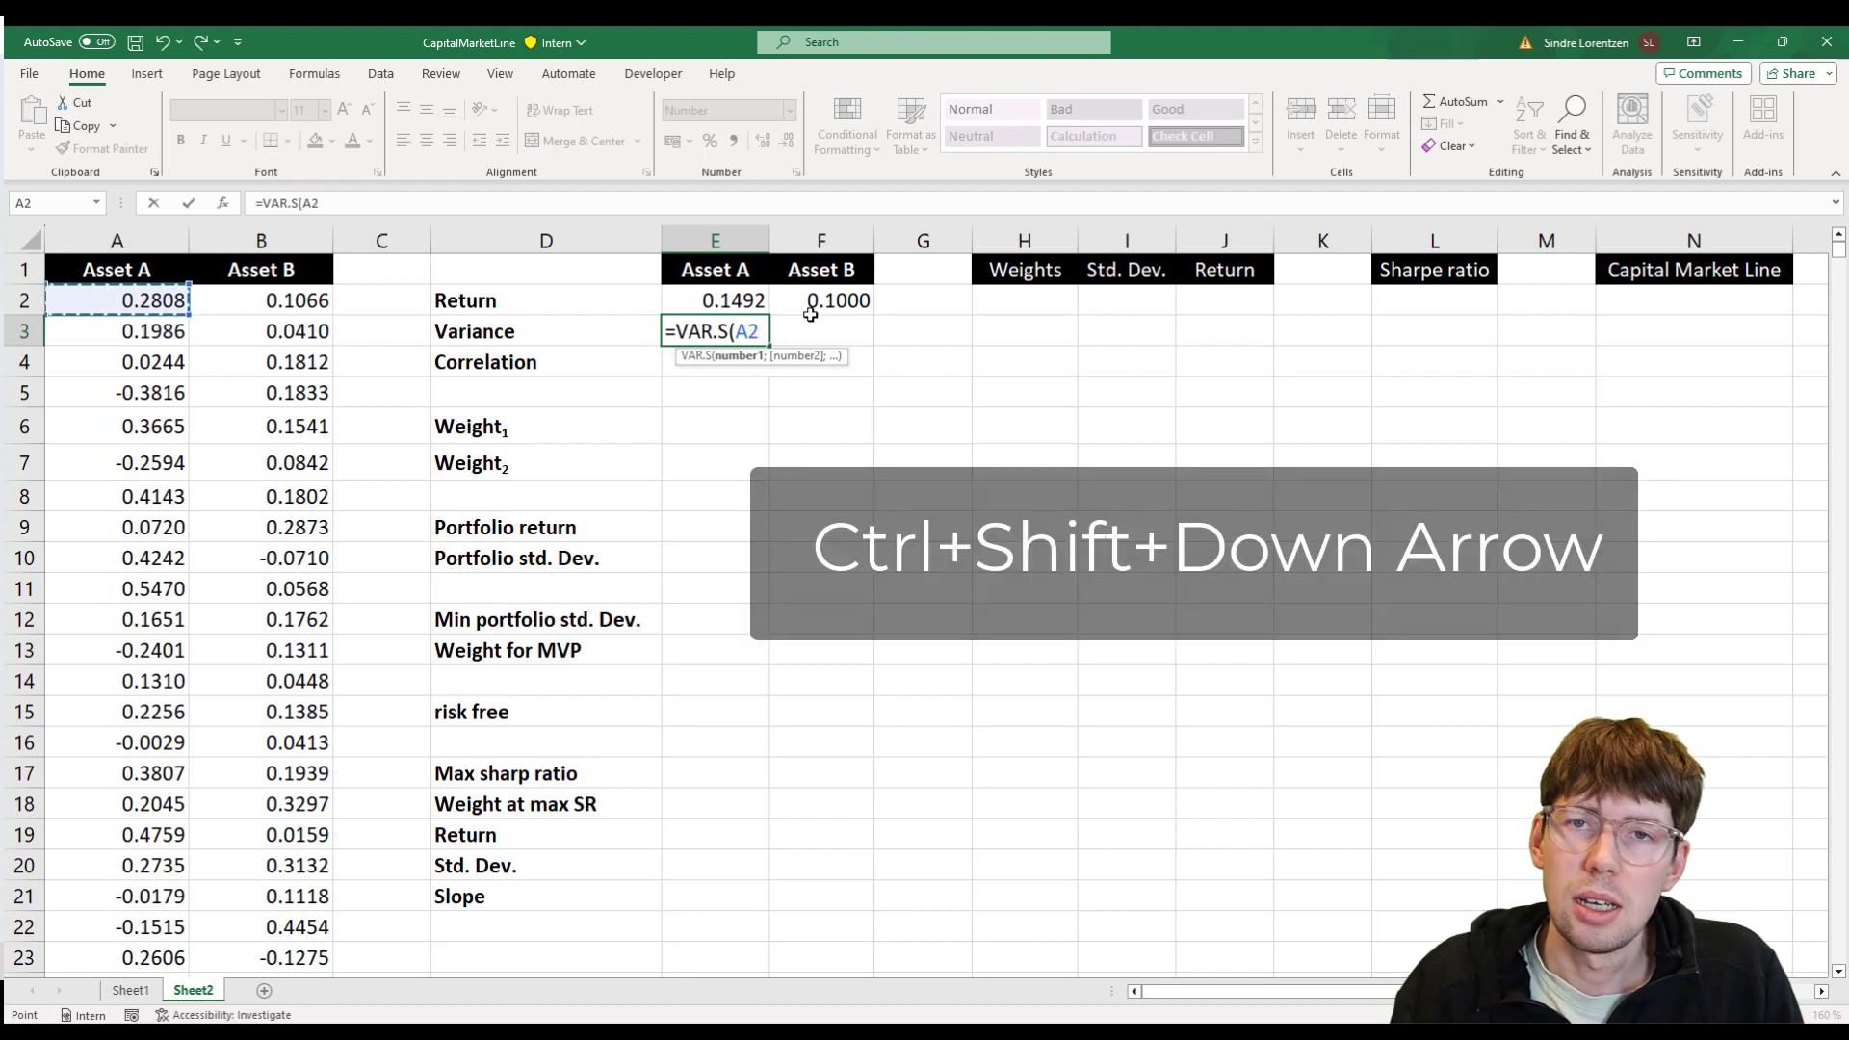
key("ctrl+shift+Down")
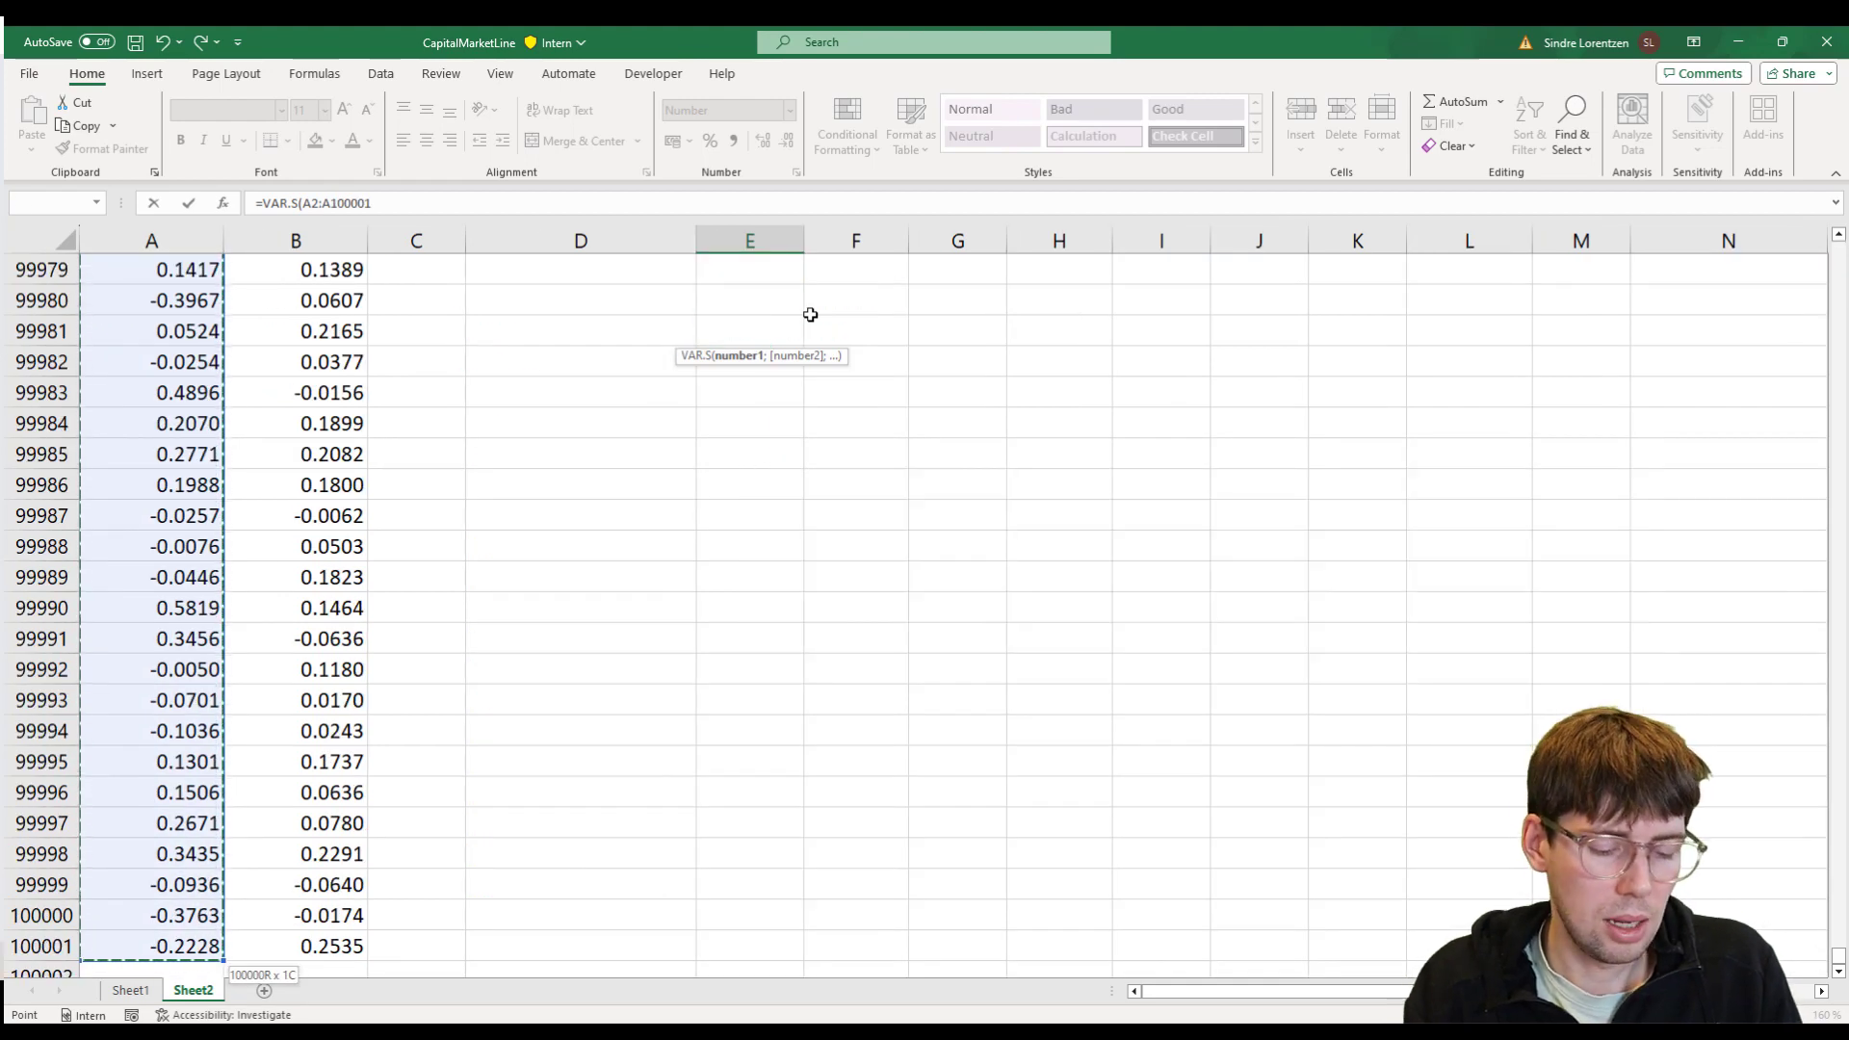
key("Return")
- Copy the variance formula from E3 to F3 for Asset B
key("Up")
key("Up")
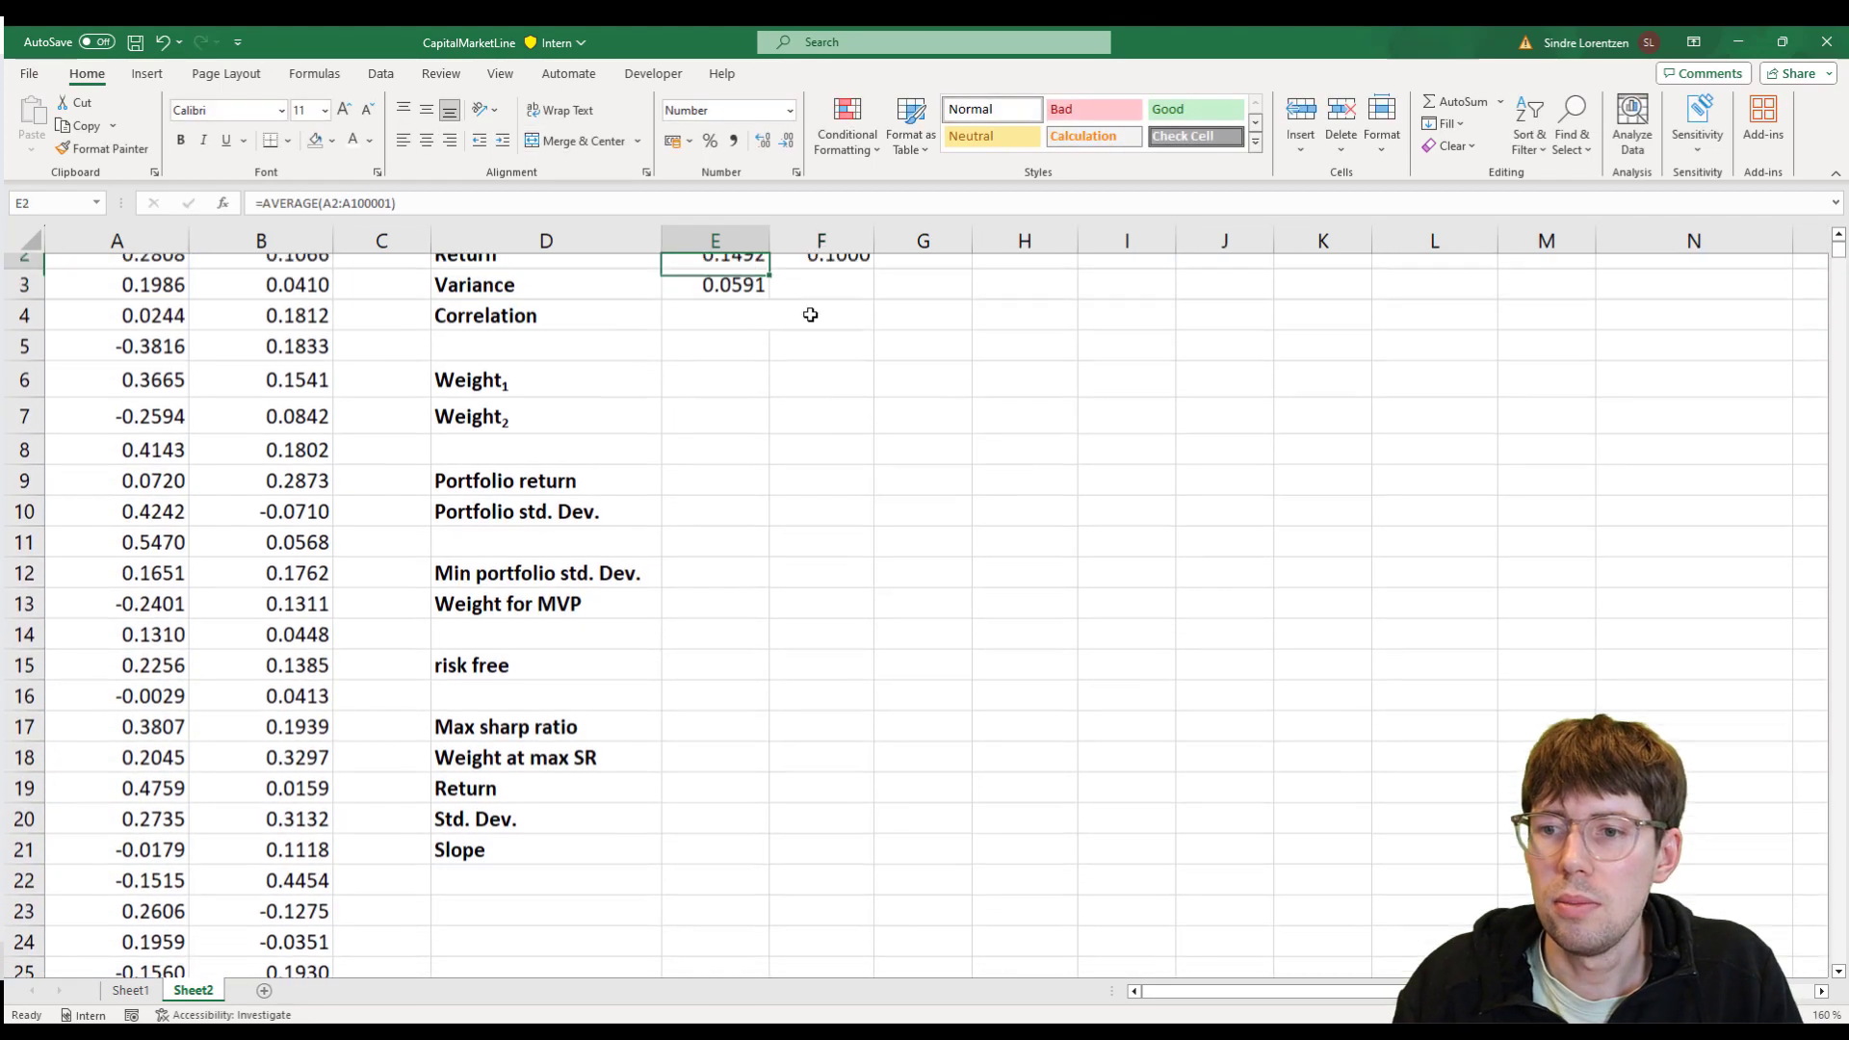
key("Down")
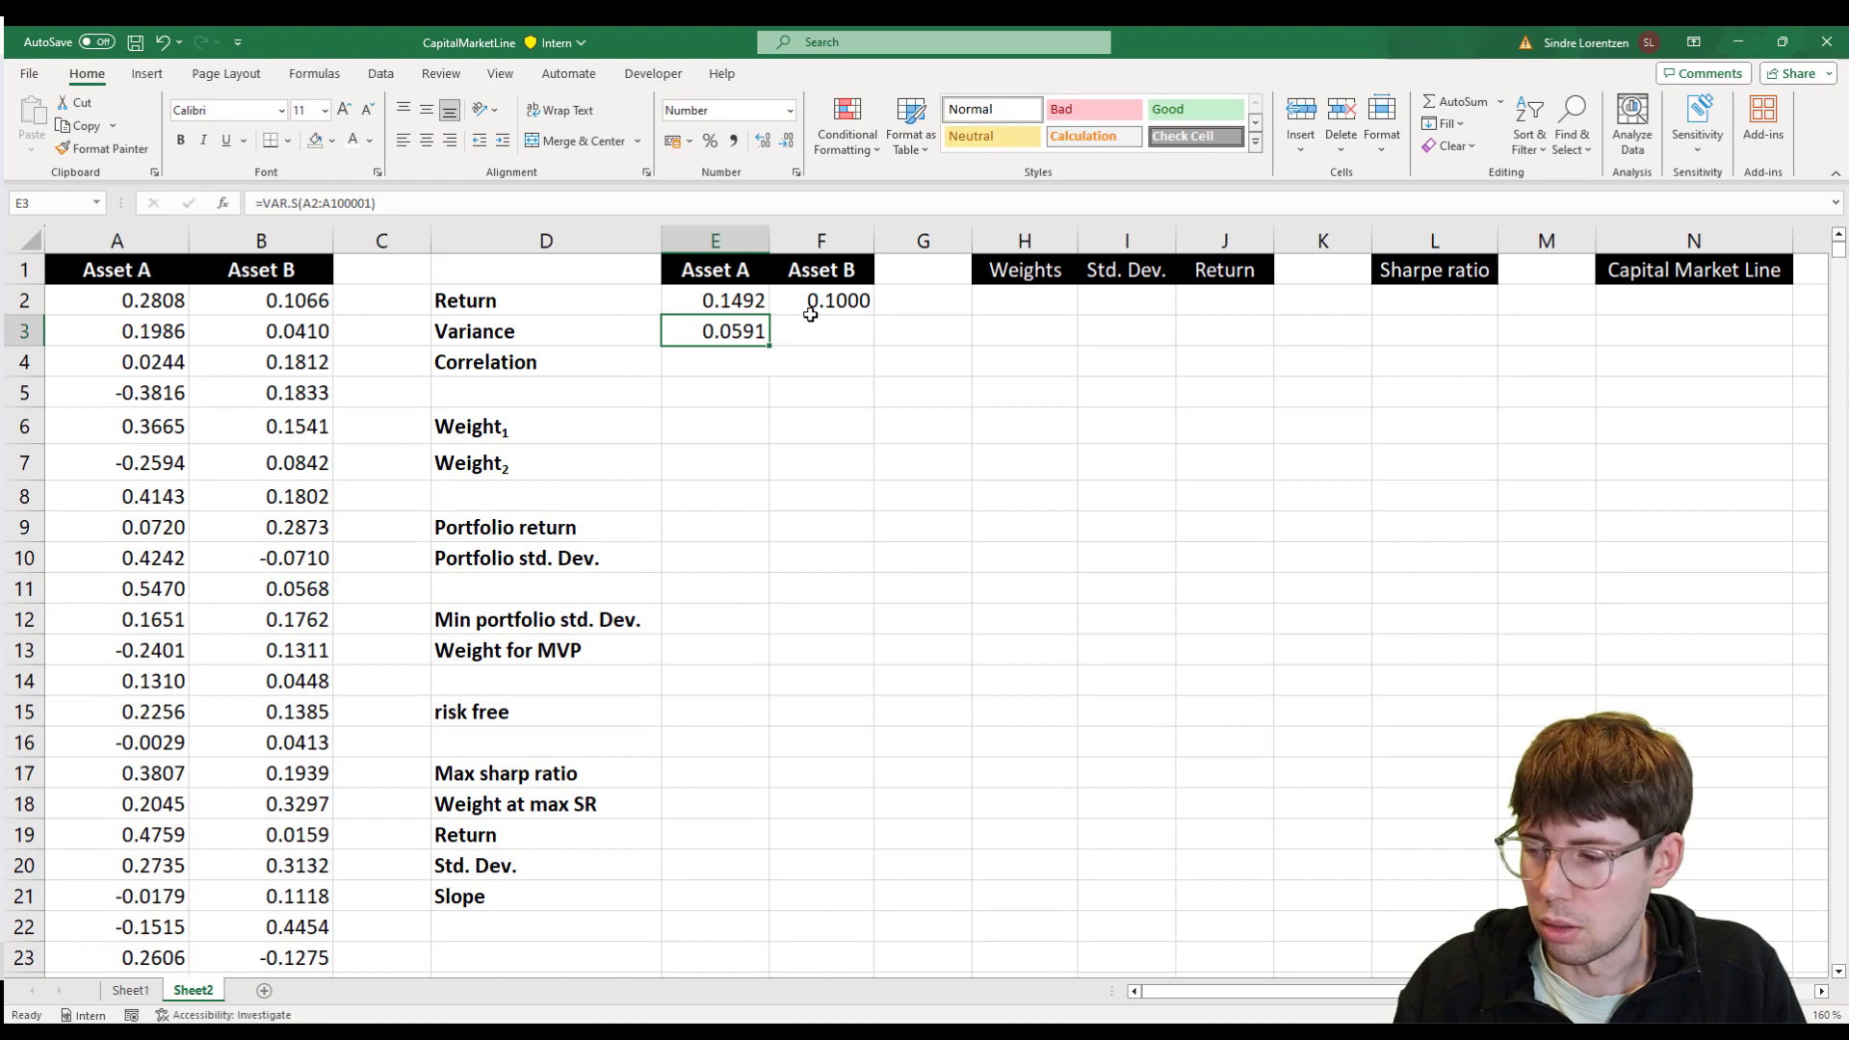
key("ctrl+c")
key("Right")
key("ctrl+v")
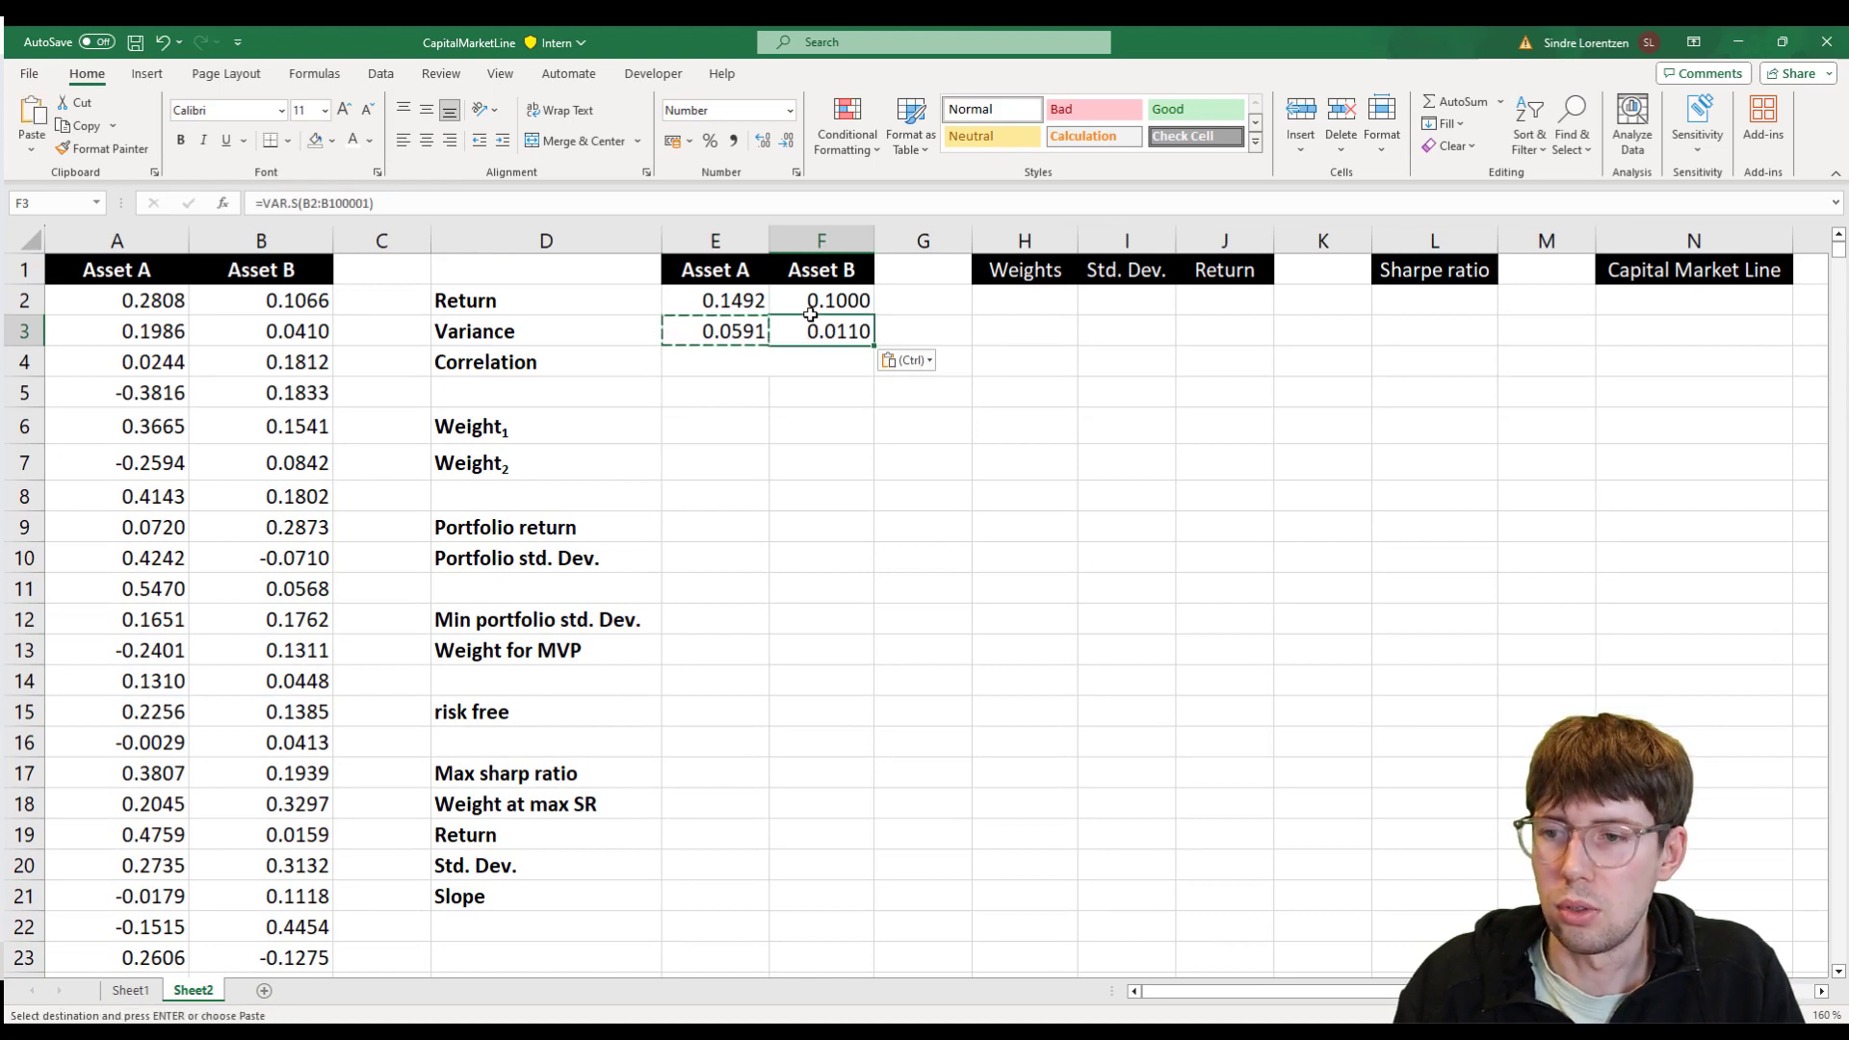
key("Escape")
- Calculate the correlation between the two assets in E4 with =CORREL(A2:A100001;B2:B100001)
key("Down")
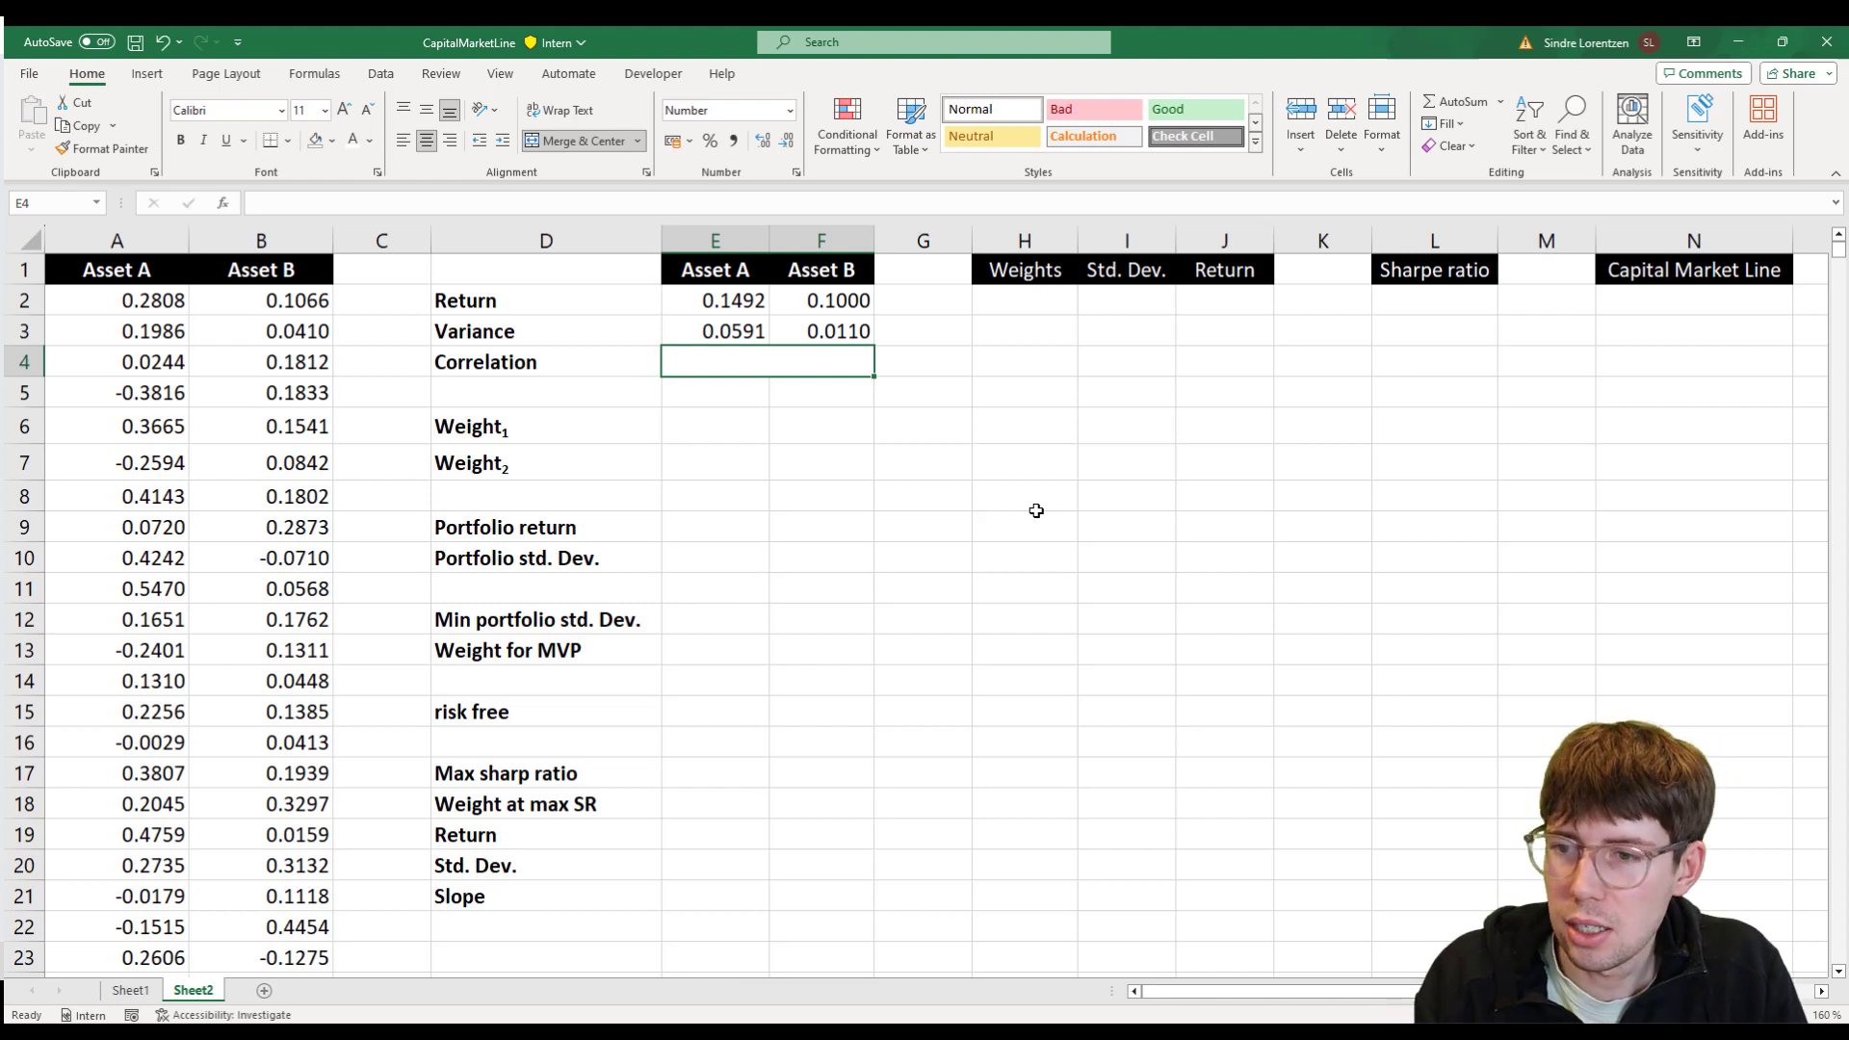
type("=corr")
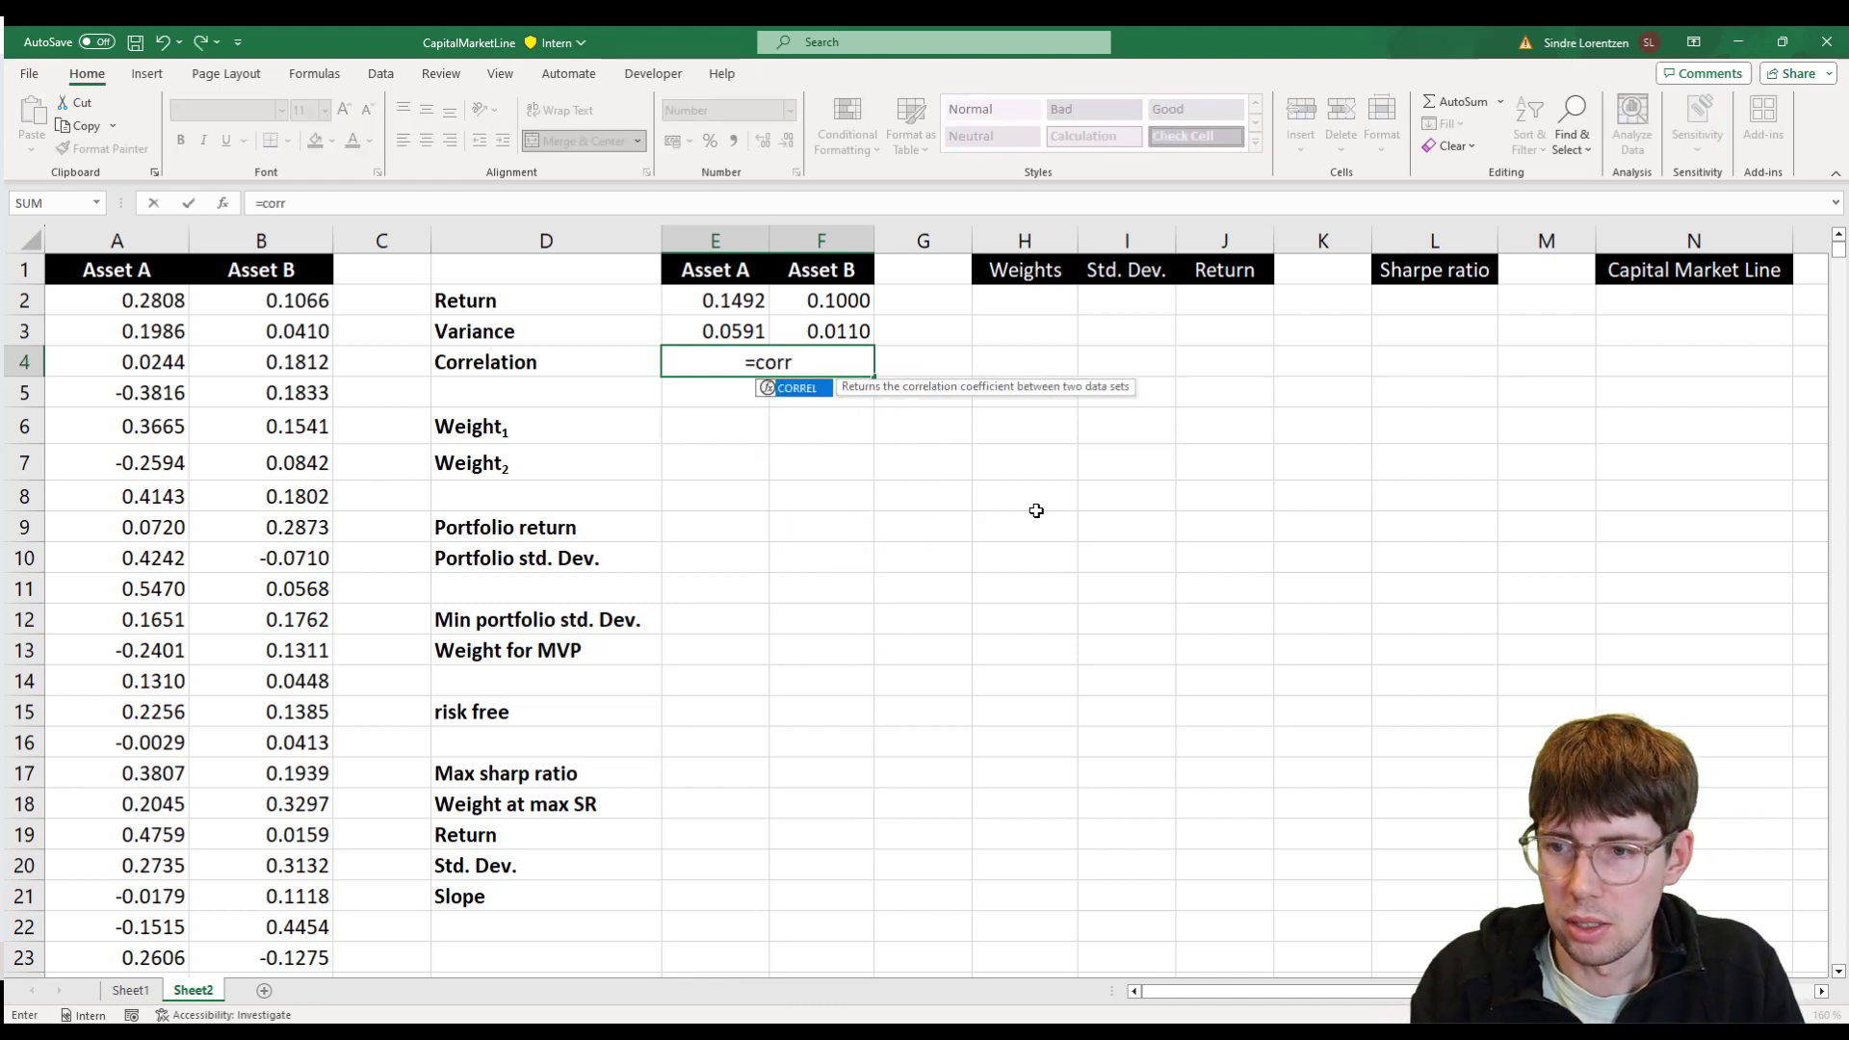
key("Tab")
key("Left")
key("Left")
key("Left")
key("Left")
key("Up")
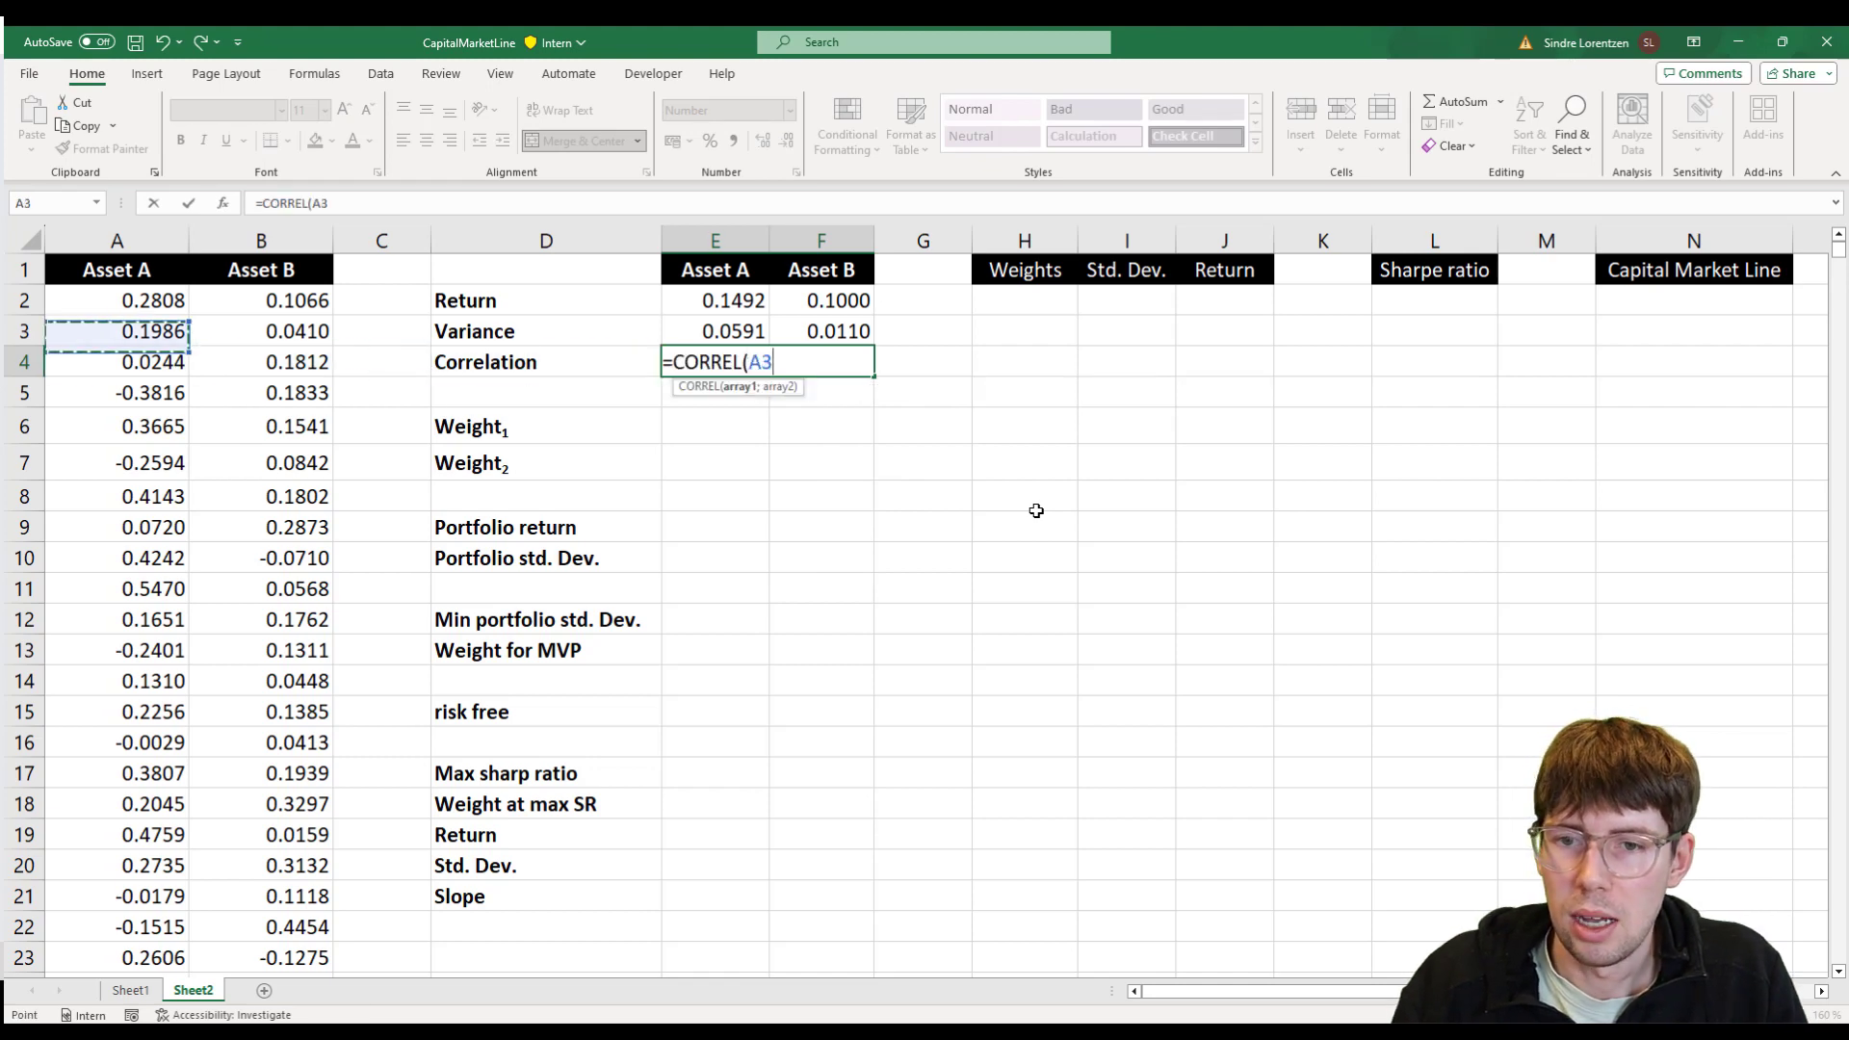
key("Up")
key("ctrl+shift+Down")
type(";")
key("Left")
key("Left")
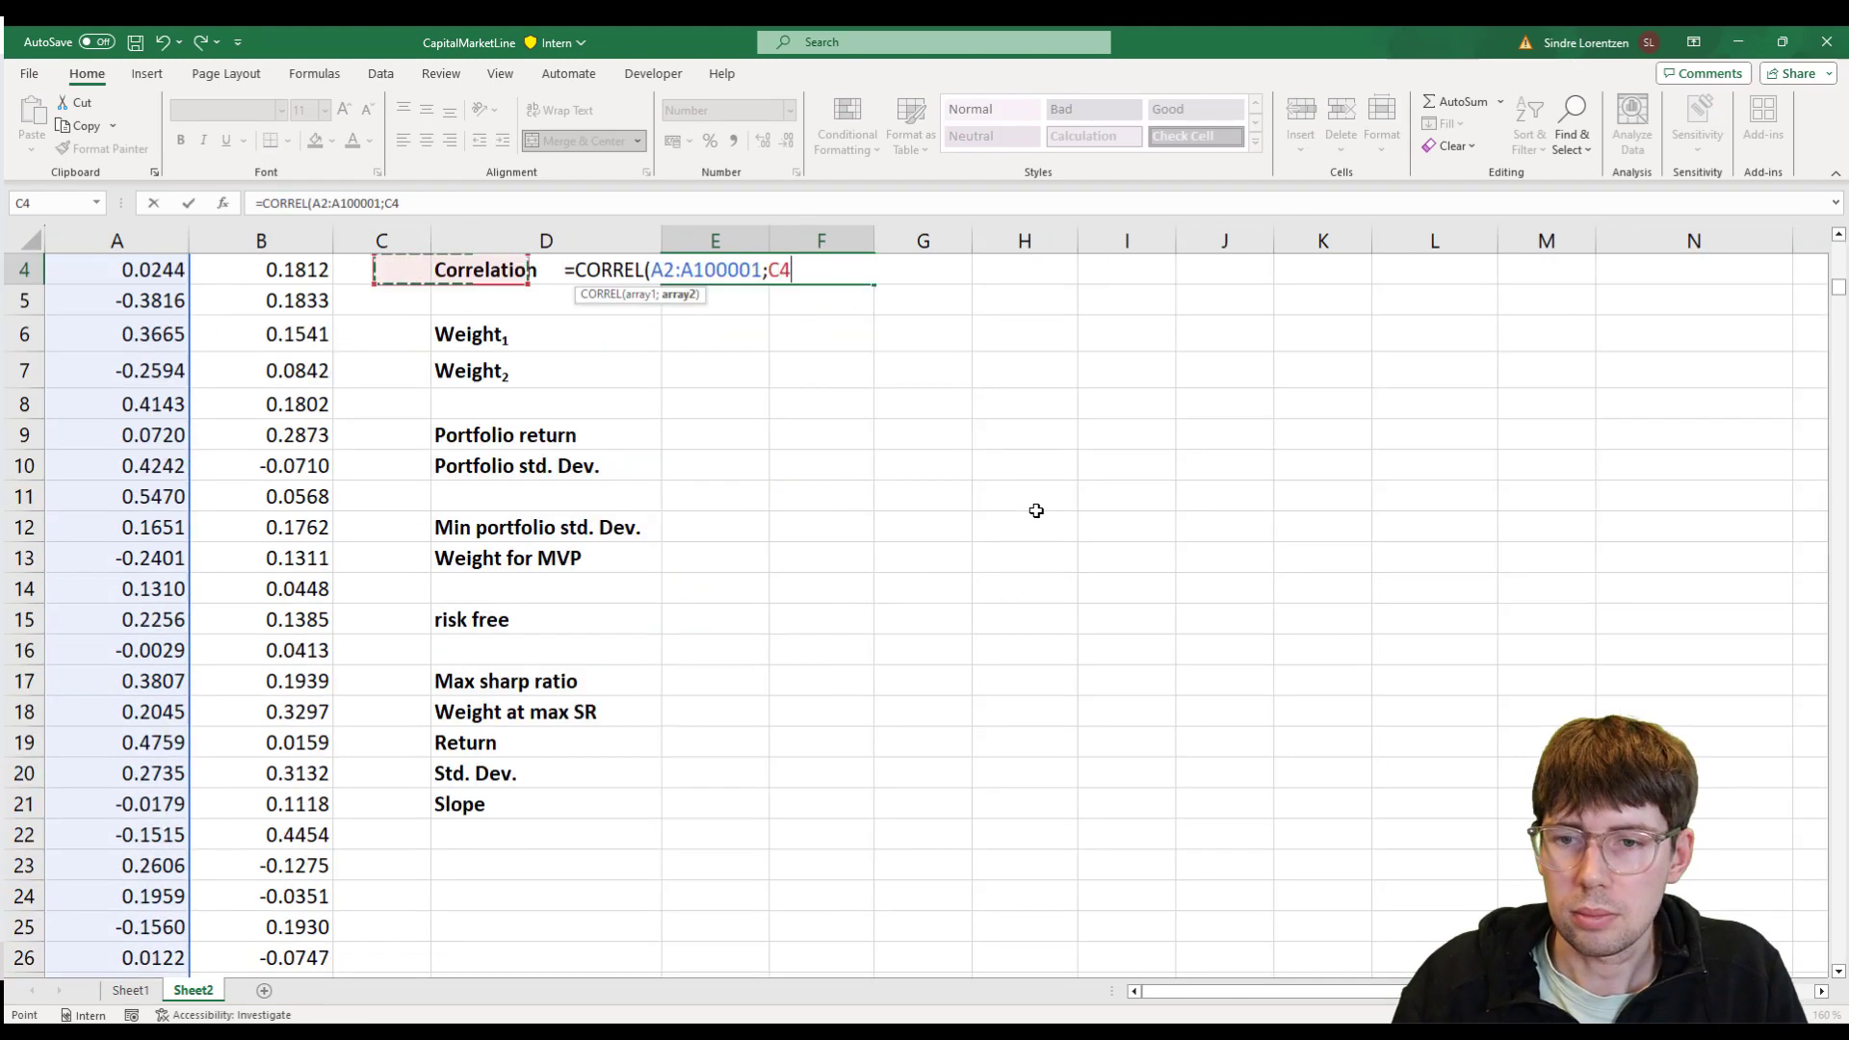
key("Left")
key("Up")
key("Up")
key("ctrl+shift+Down")
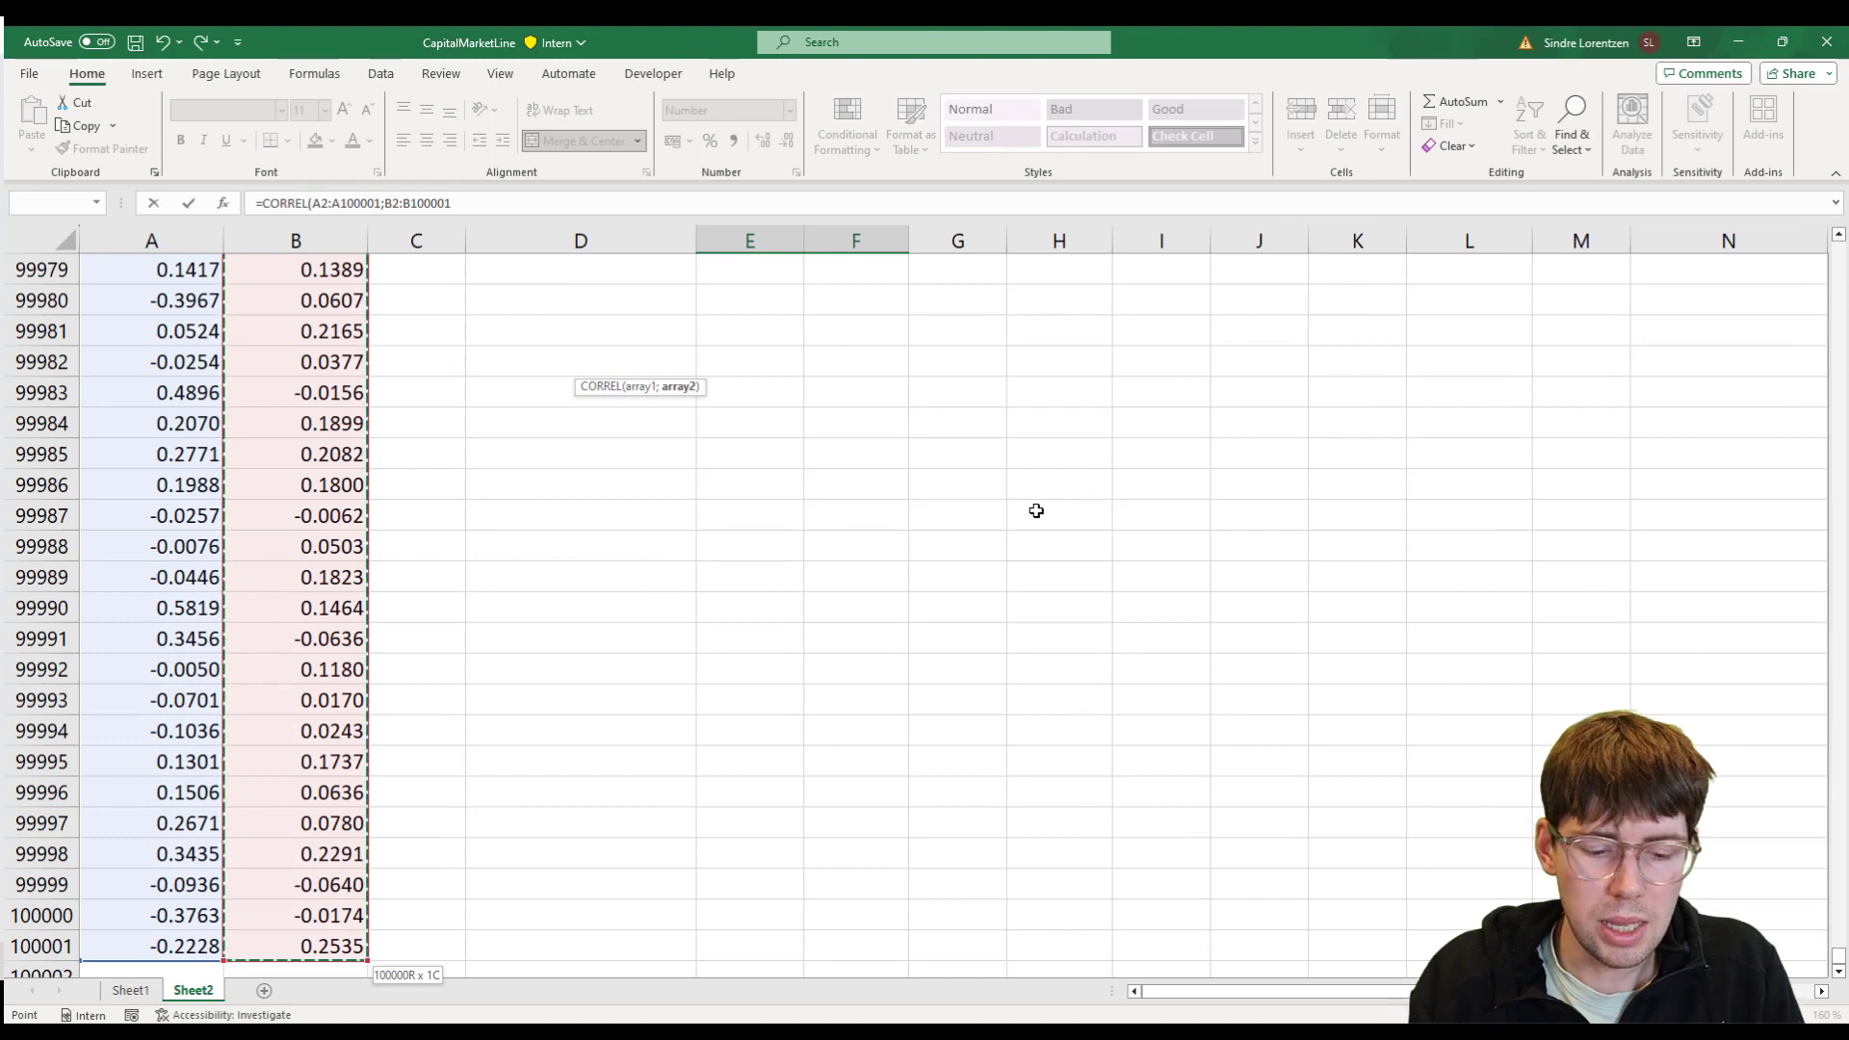
type(")")
key("Return")
key("Up")
key("Up")
key("Up")
key("Up")
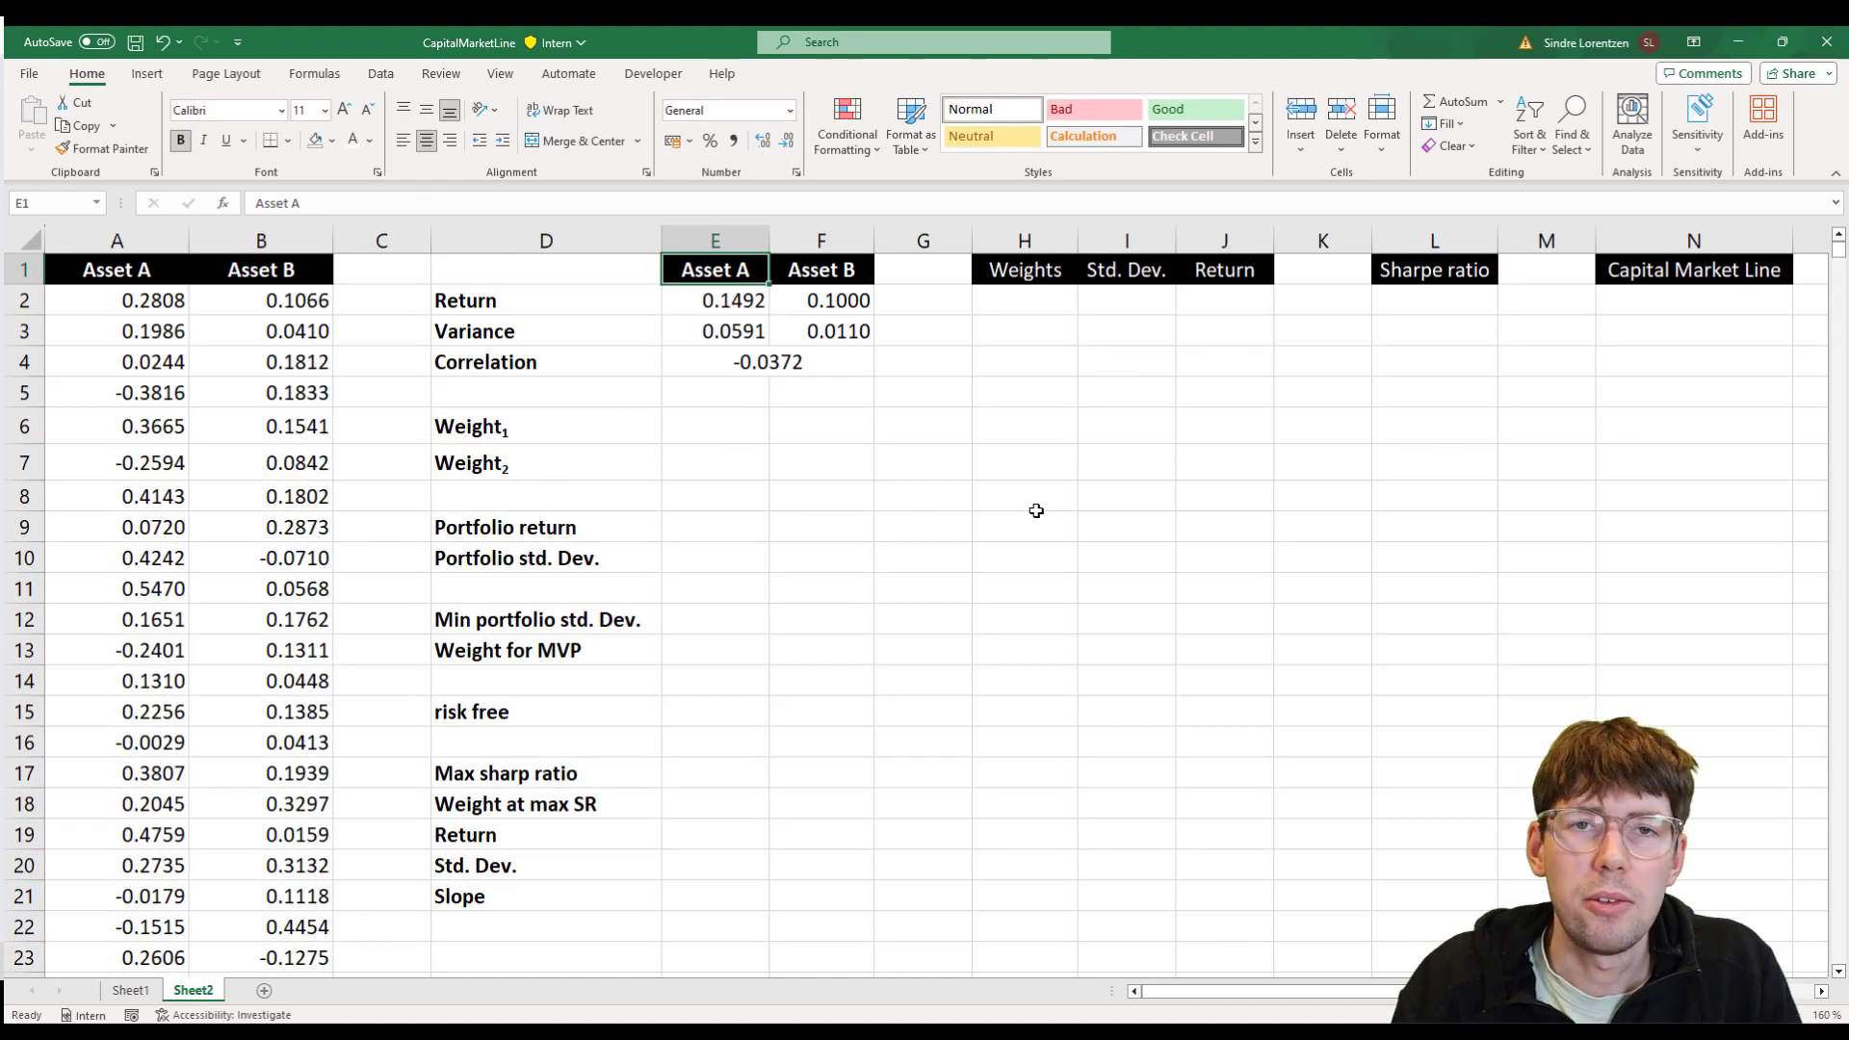
- Set the first portfolio weight in E6 to 0.60
key("Down")
key("Down")
key("Down")
key("Down")
key("Down")
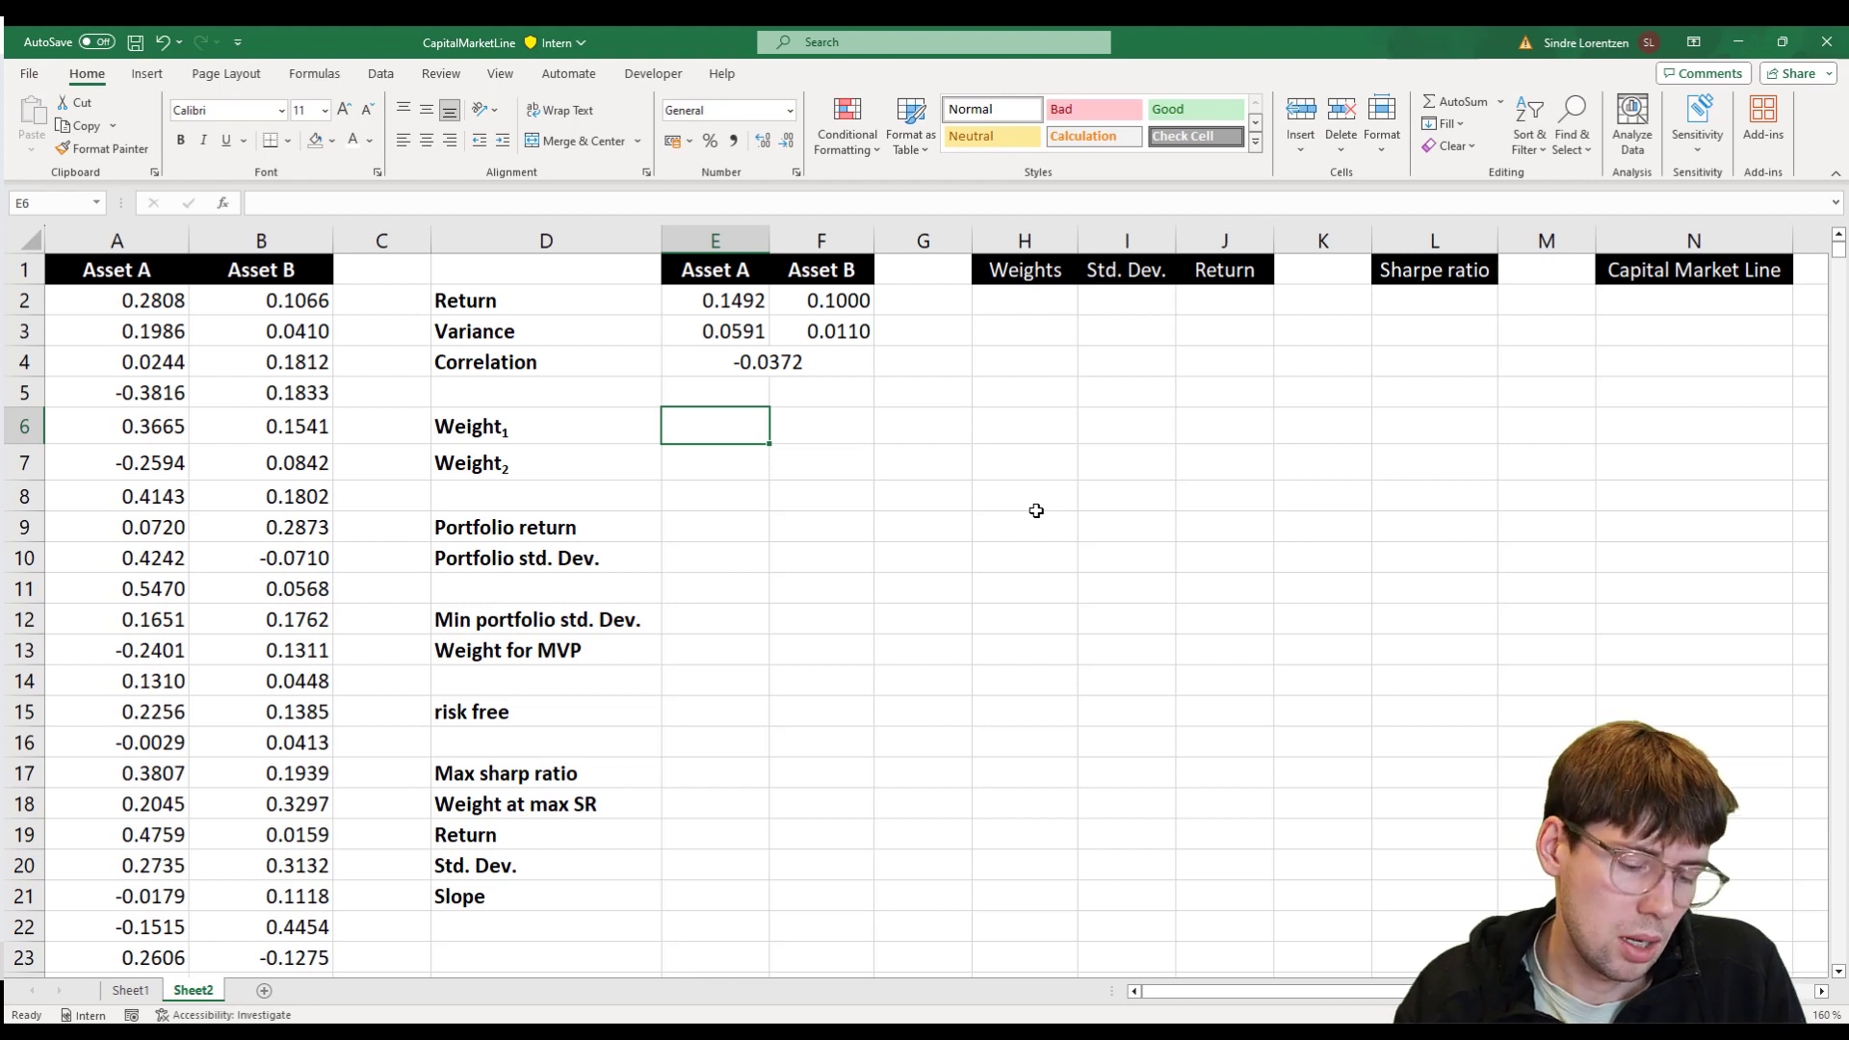
type("0.60")
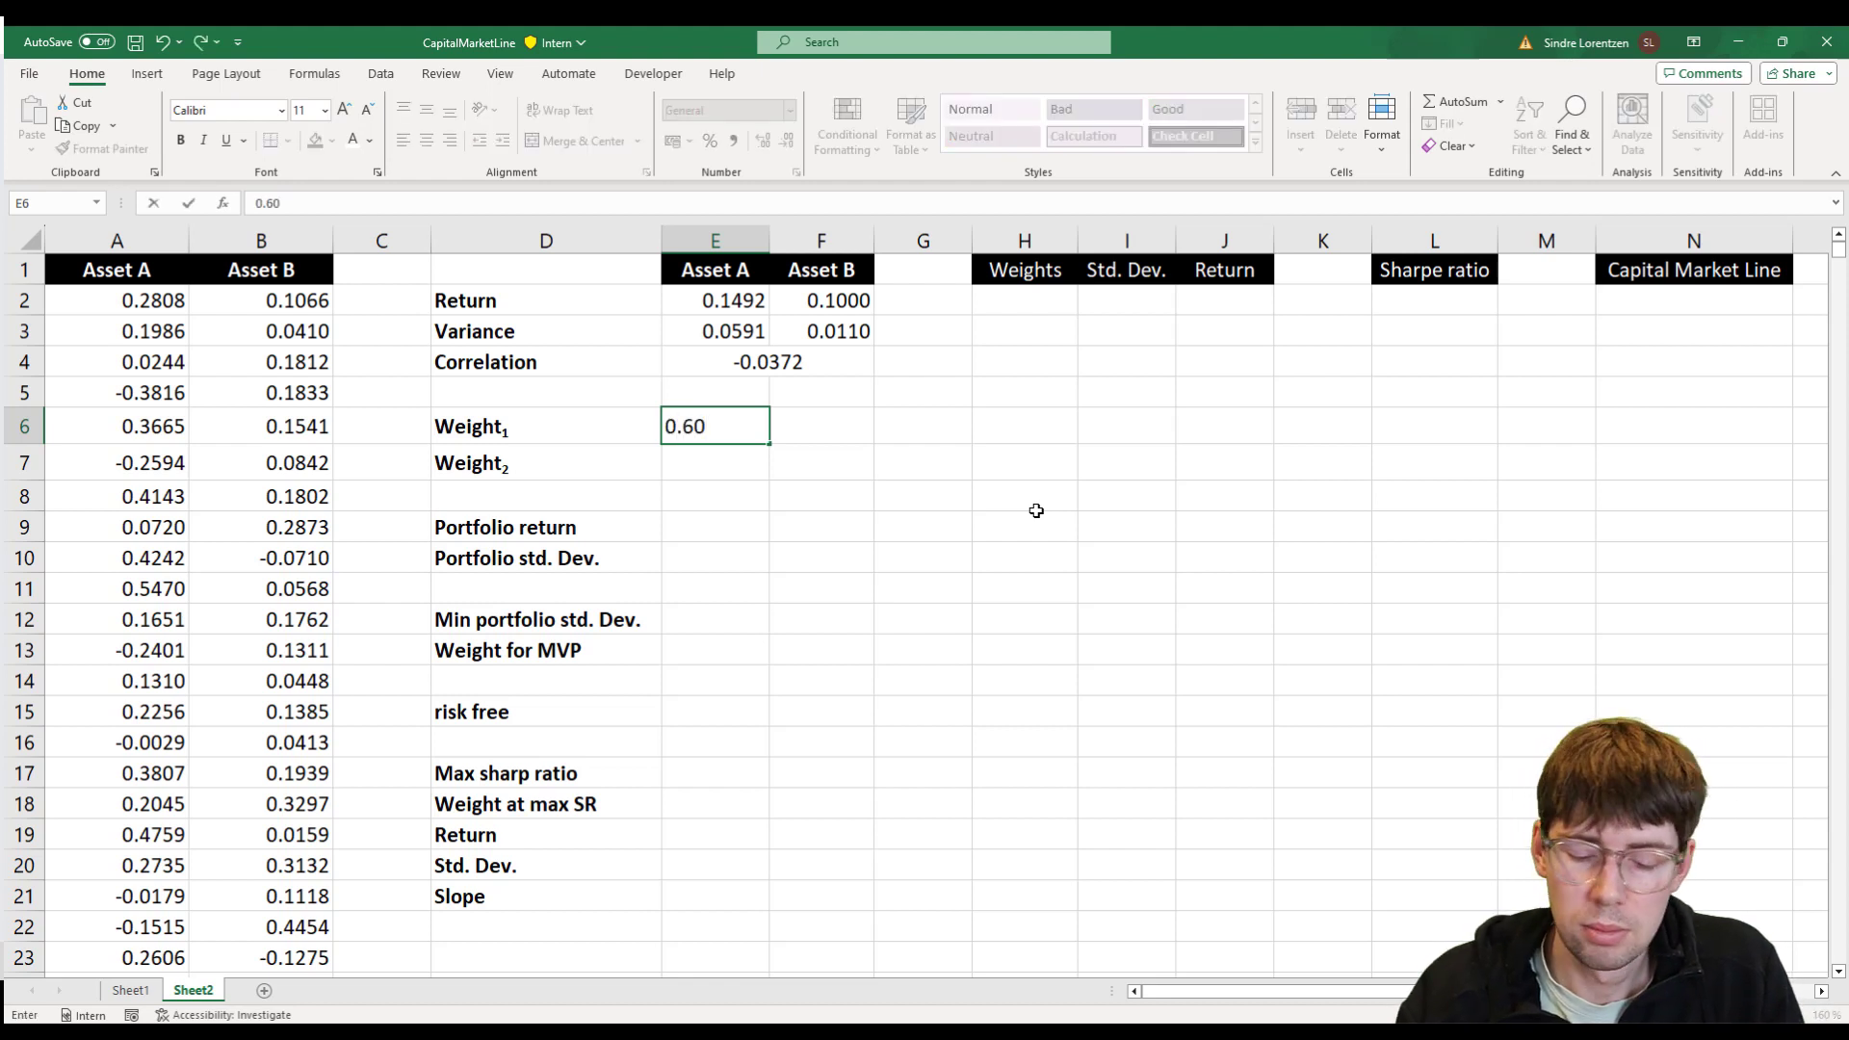
key("Return")
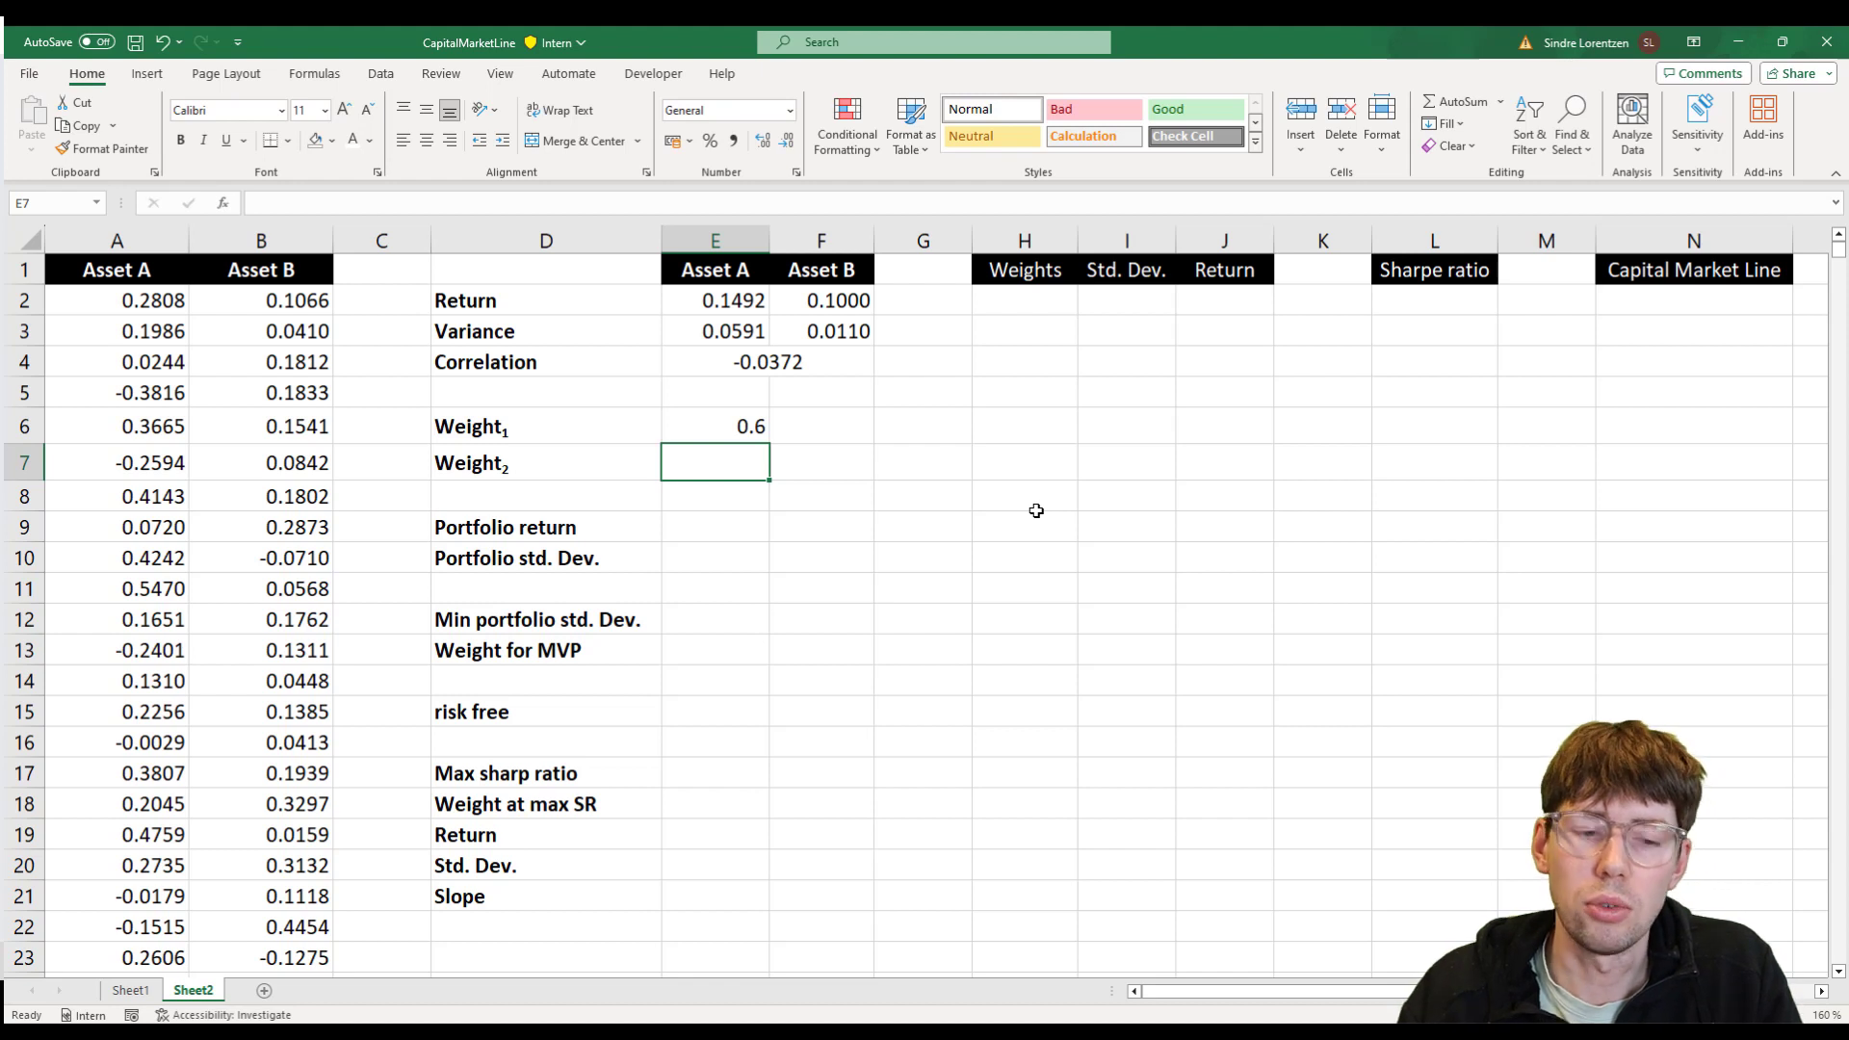
type("0.4")
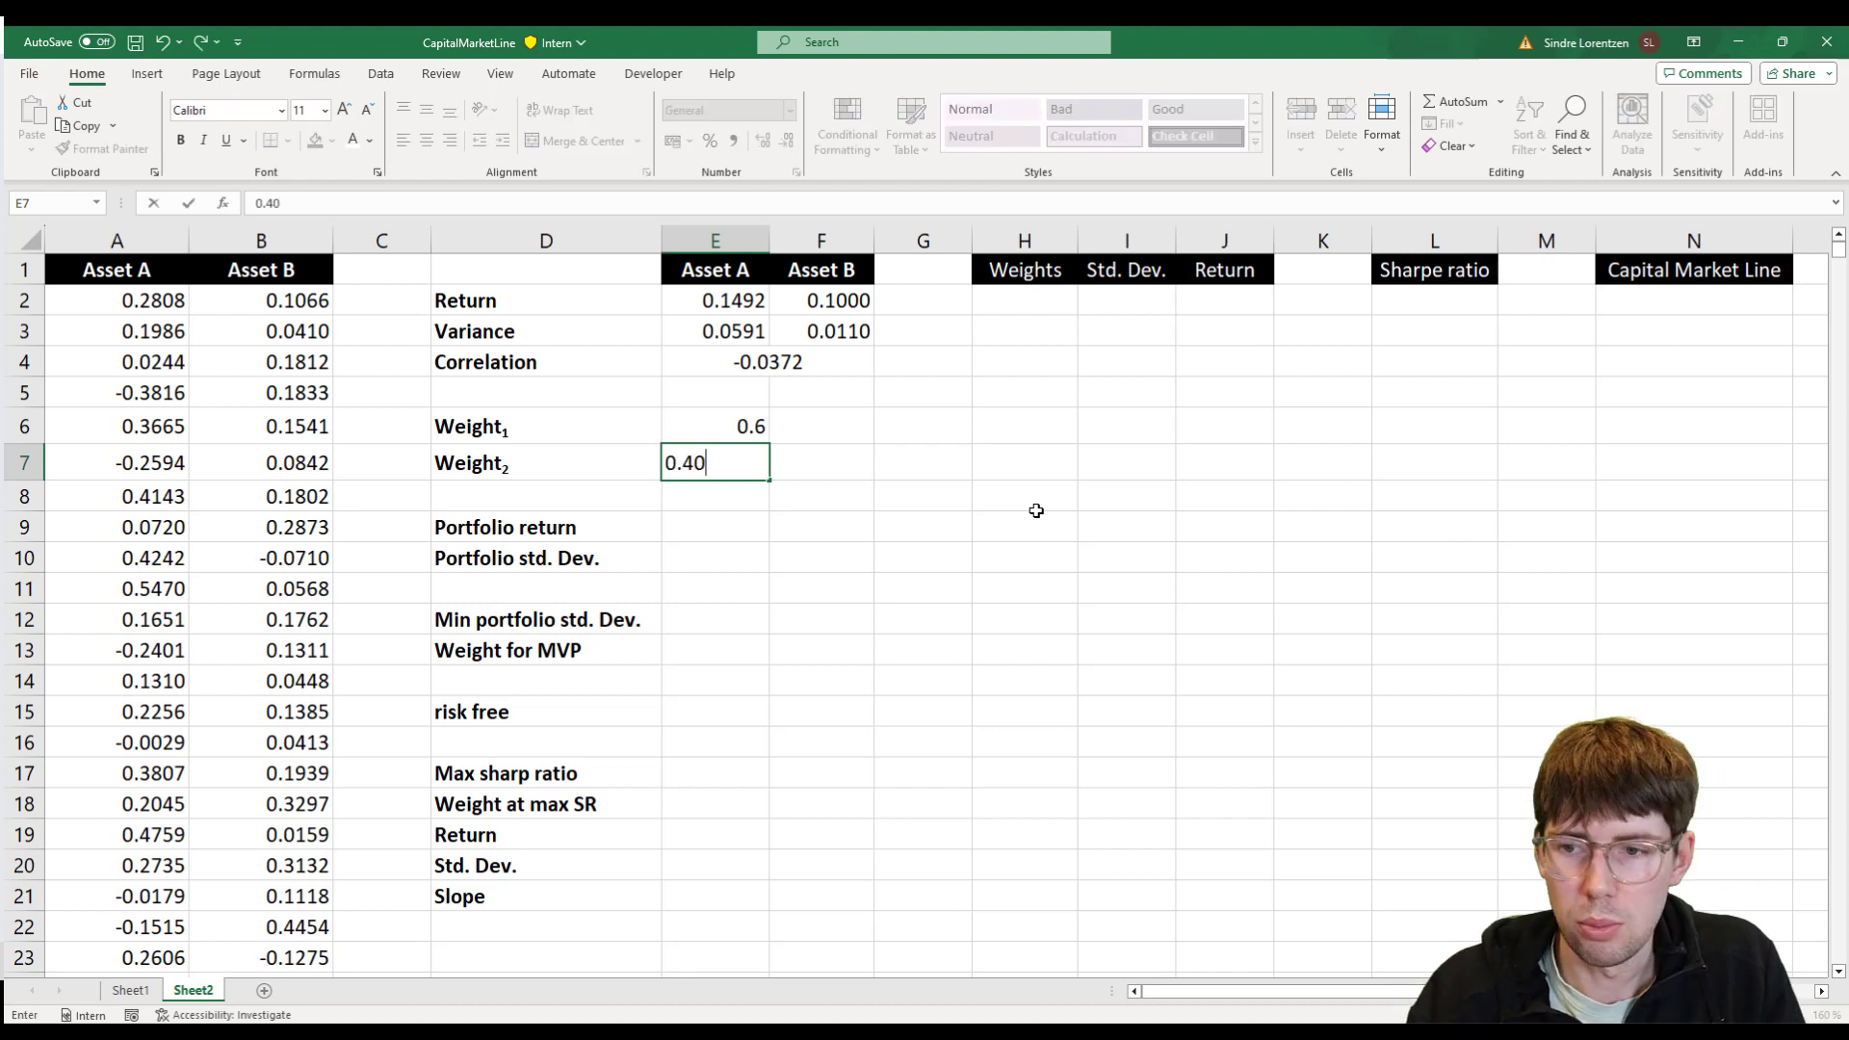
key("Return")
key("Up")
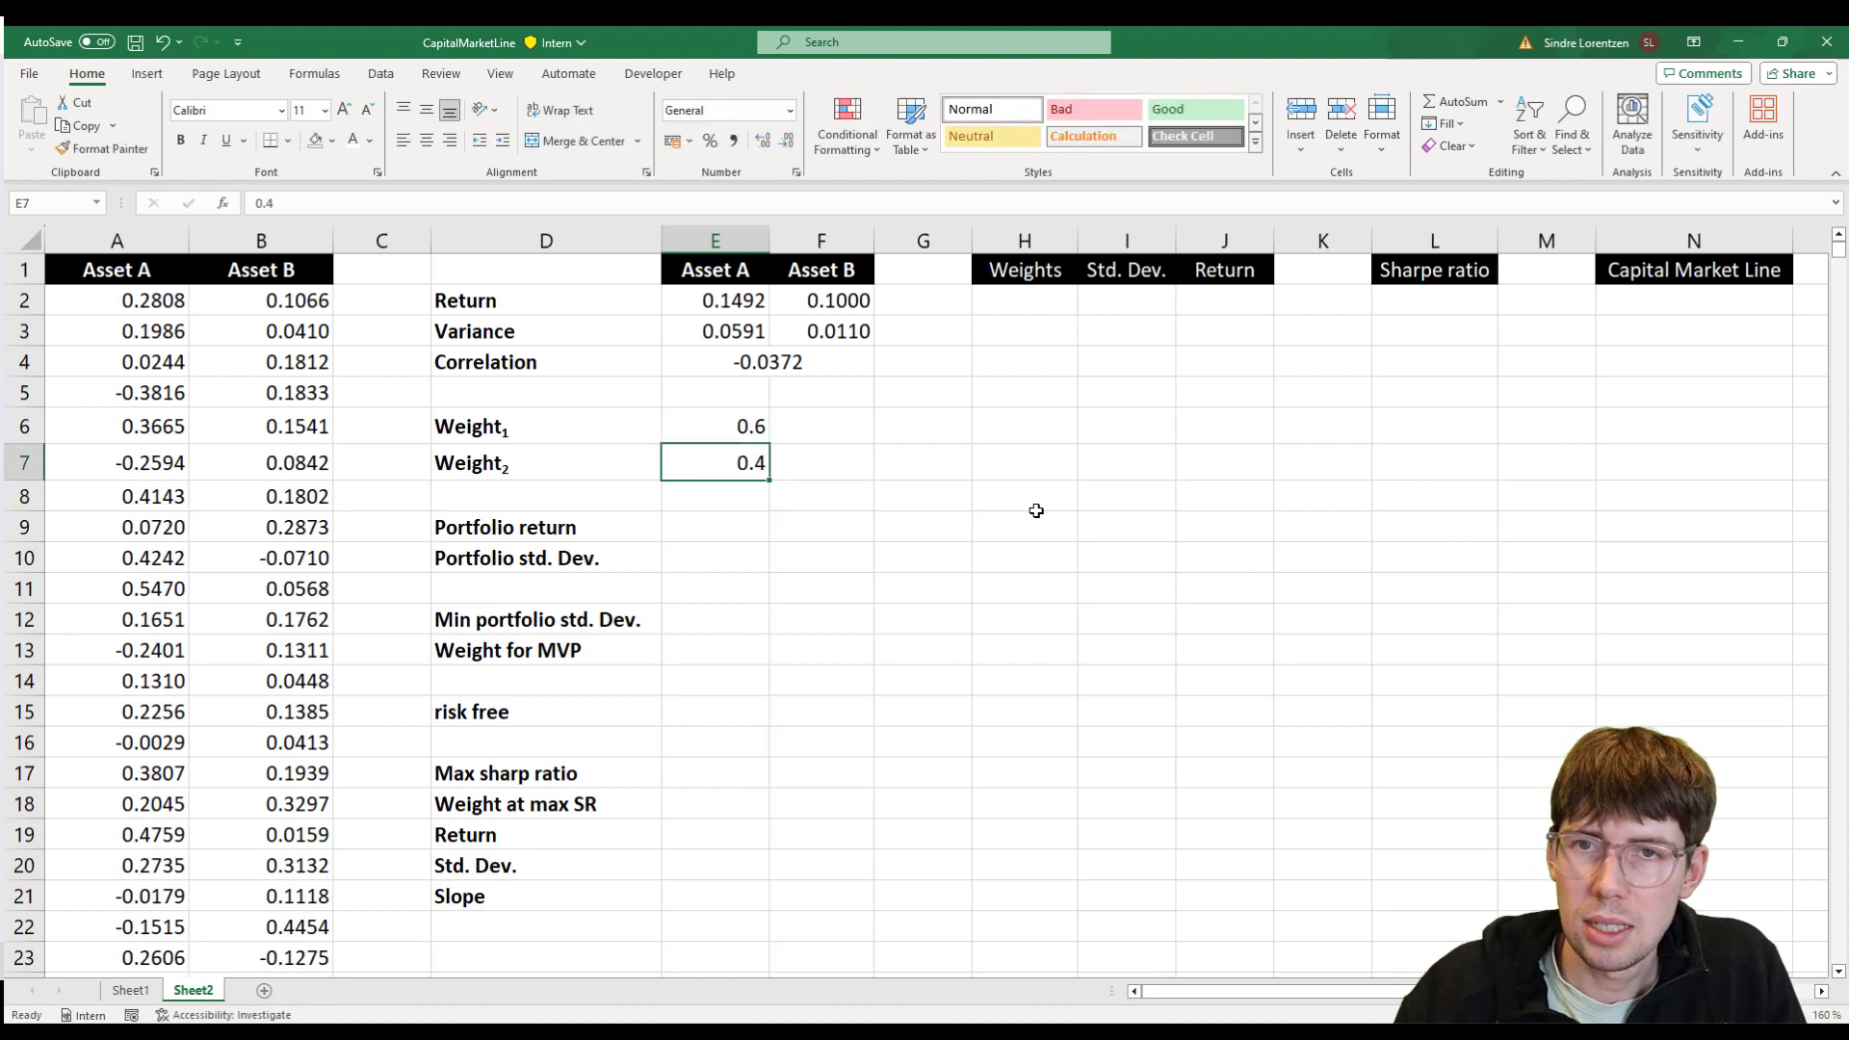
key("Delete")
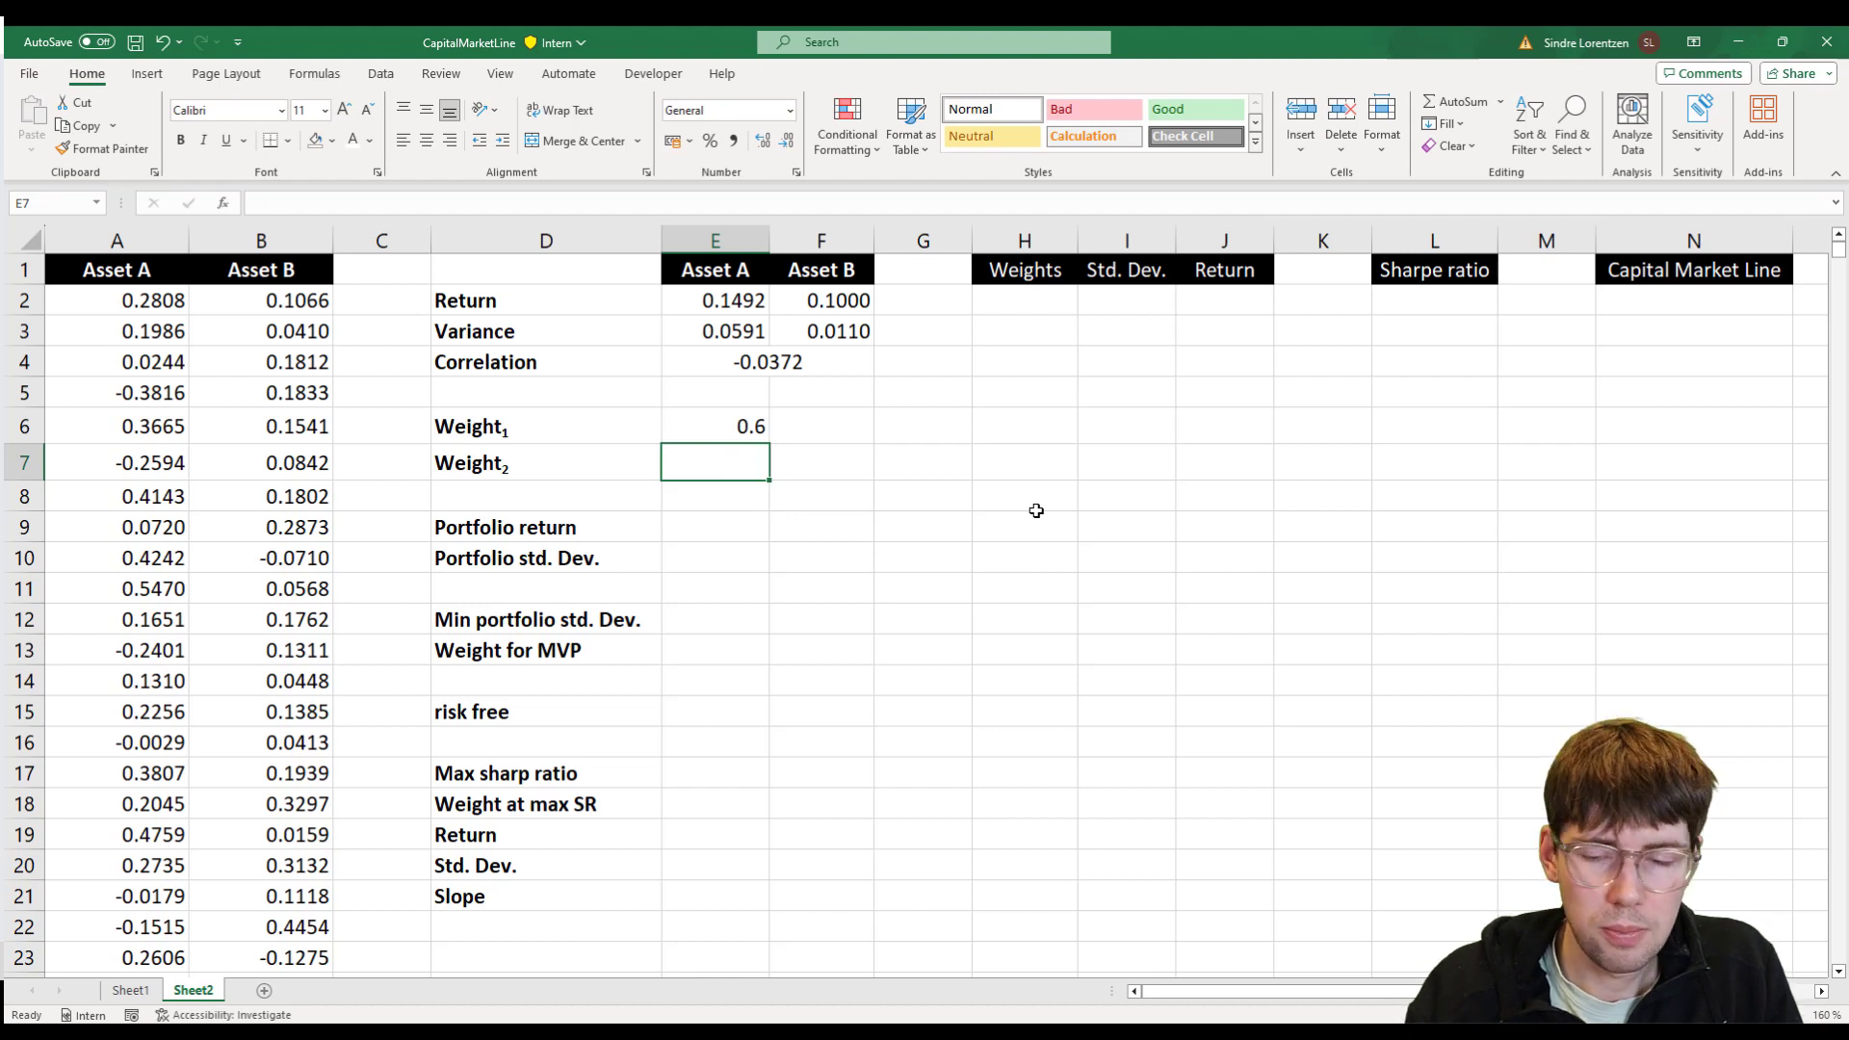
- Calculate the second portfolio weight in E7 as one minus the first weight with =1-E6
type("=1")
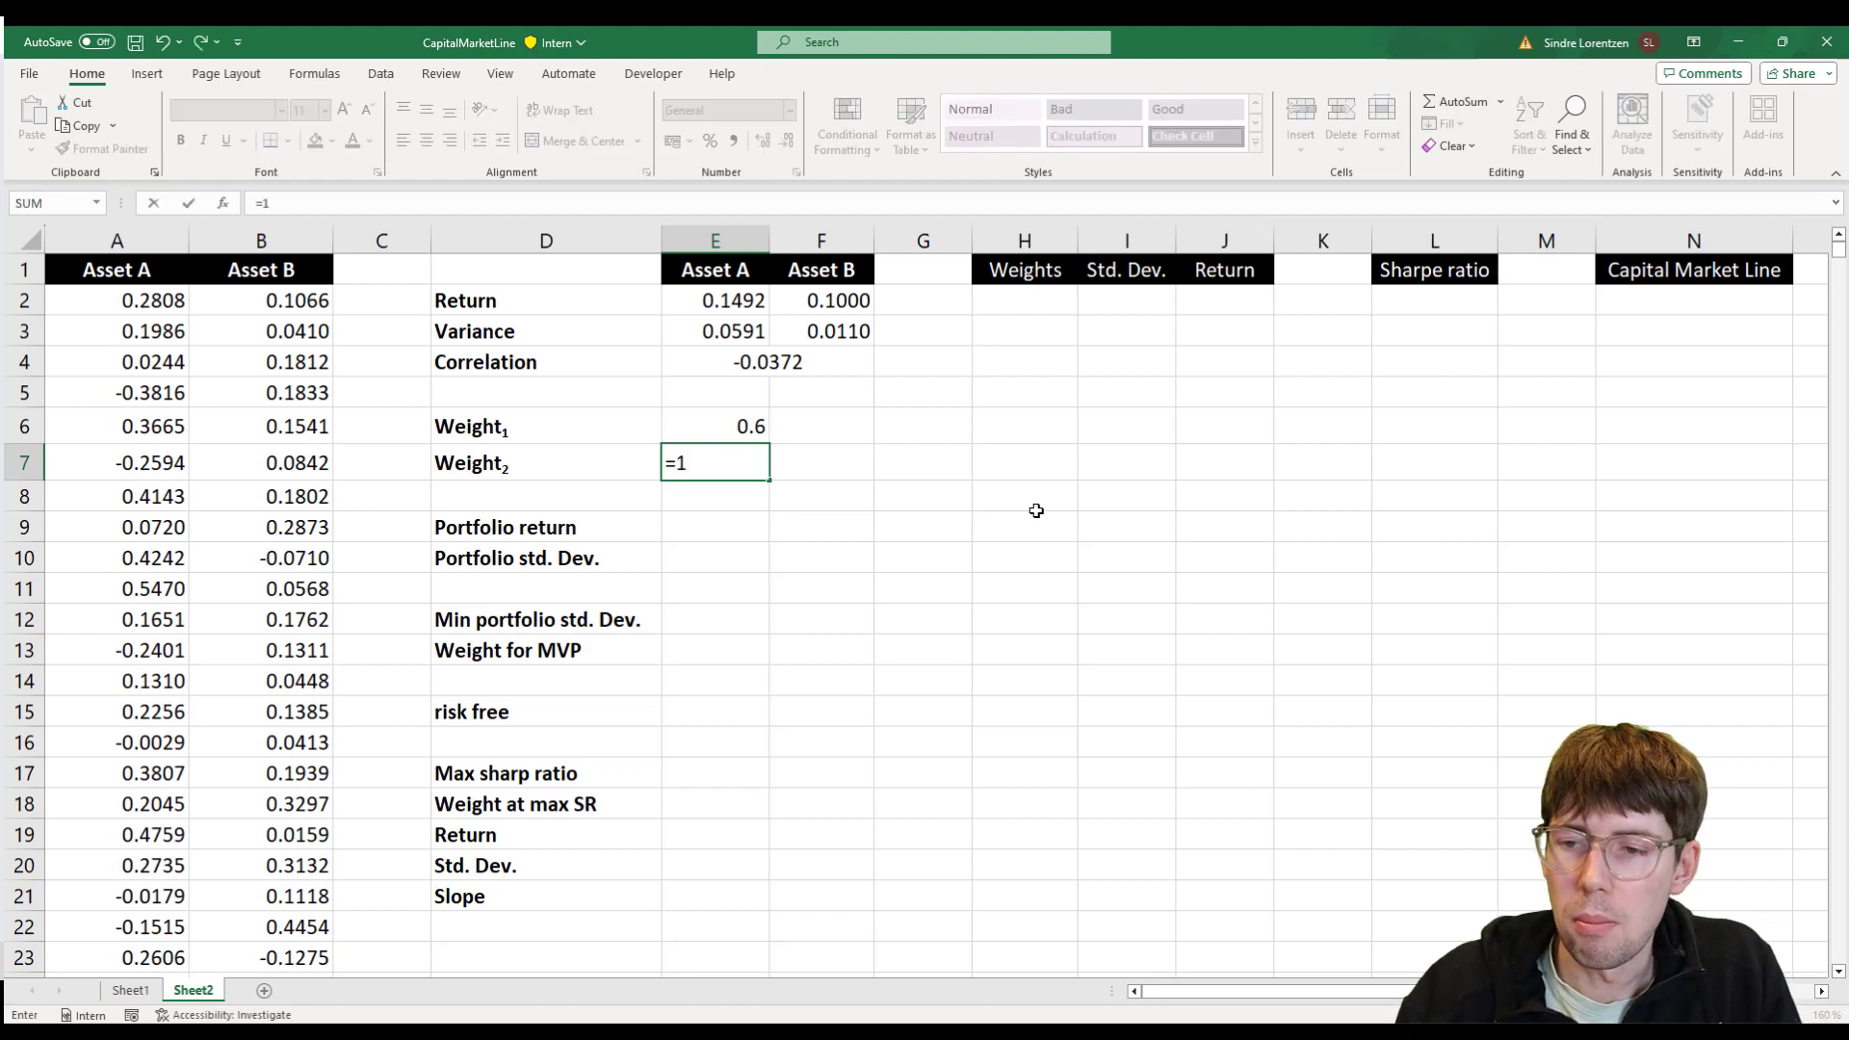
type("-")
key("Up")
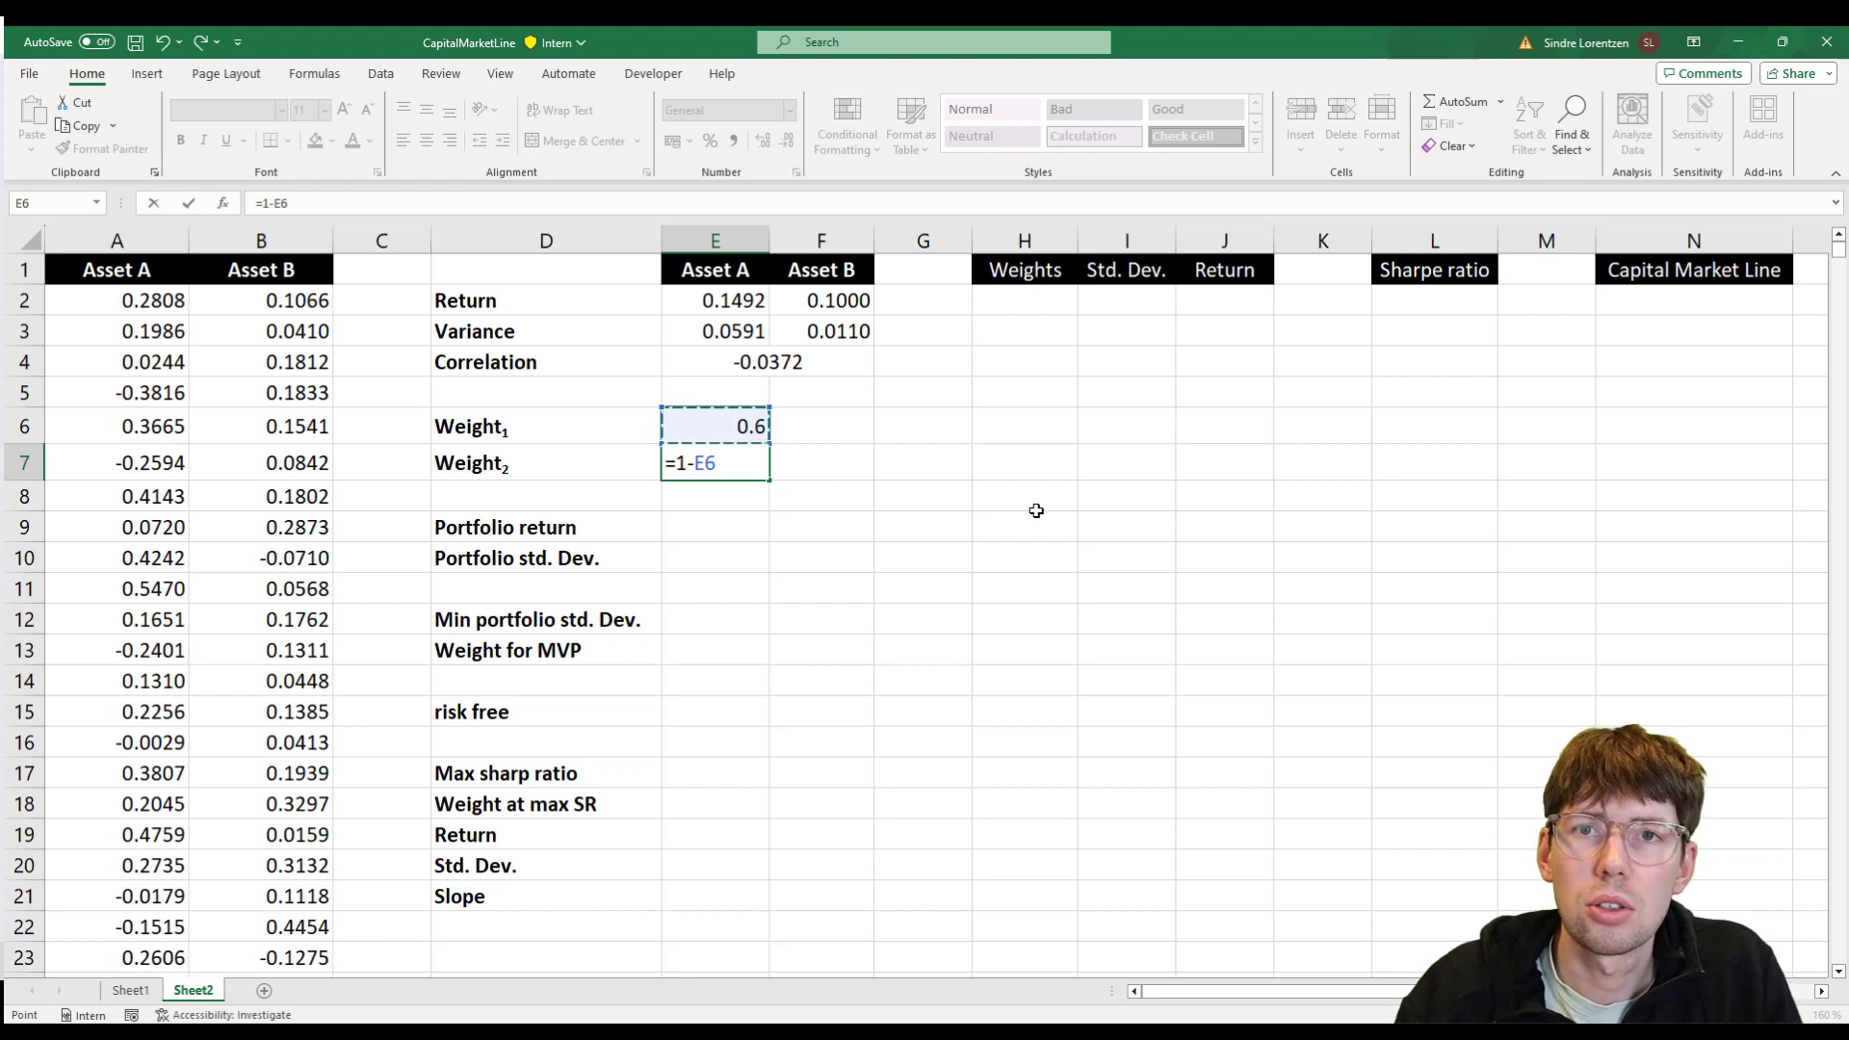
key("Return")
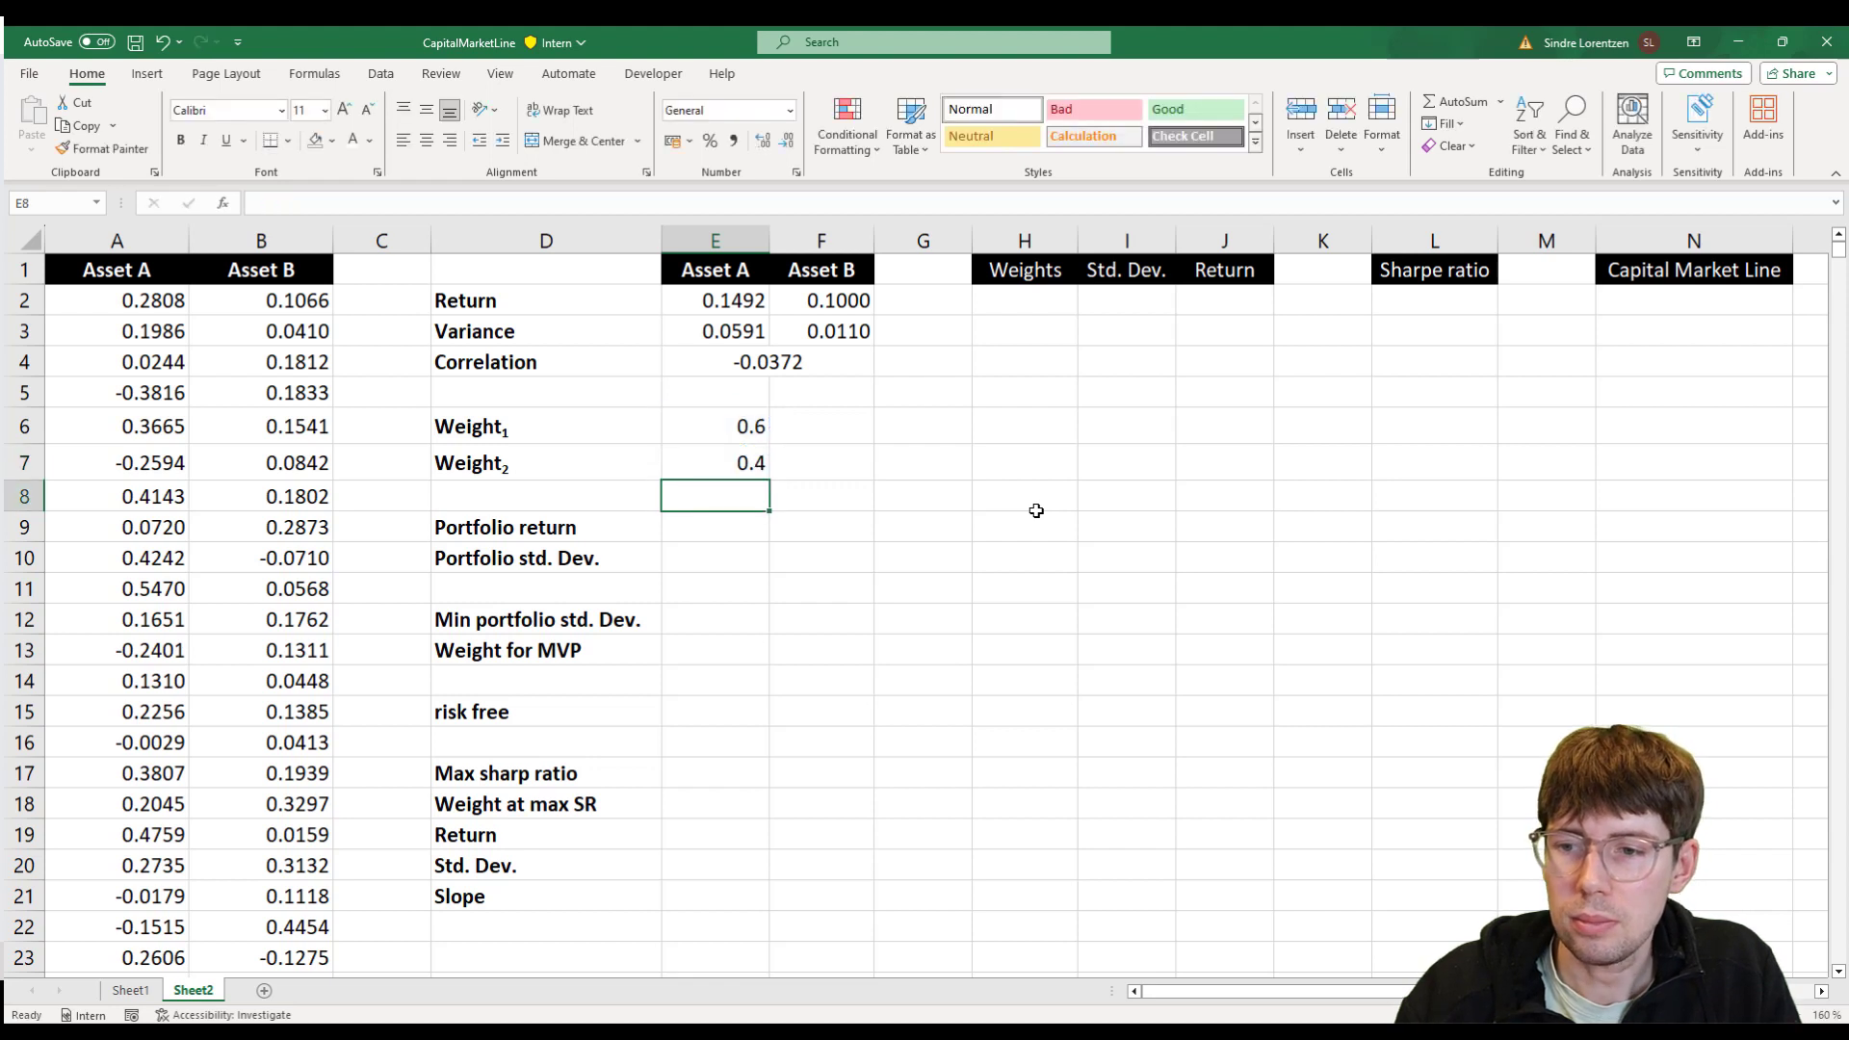
- Begin the portfolio return formula in E9 with the first weight times Asset A's return, =E6*E2
key("Down")
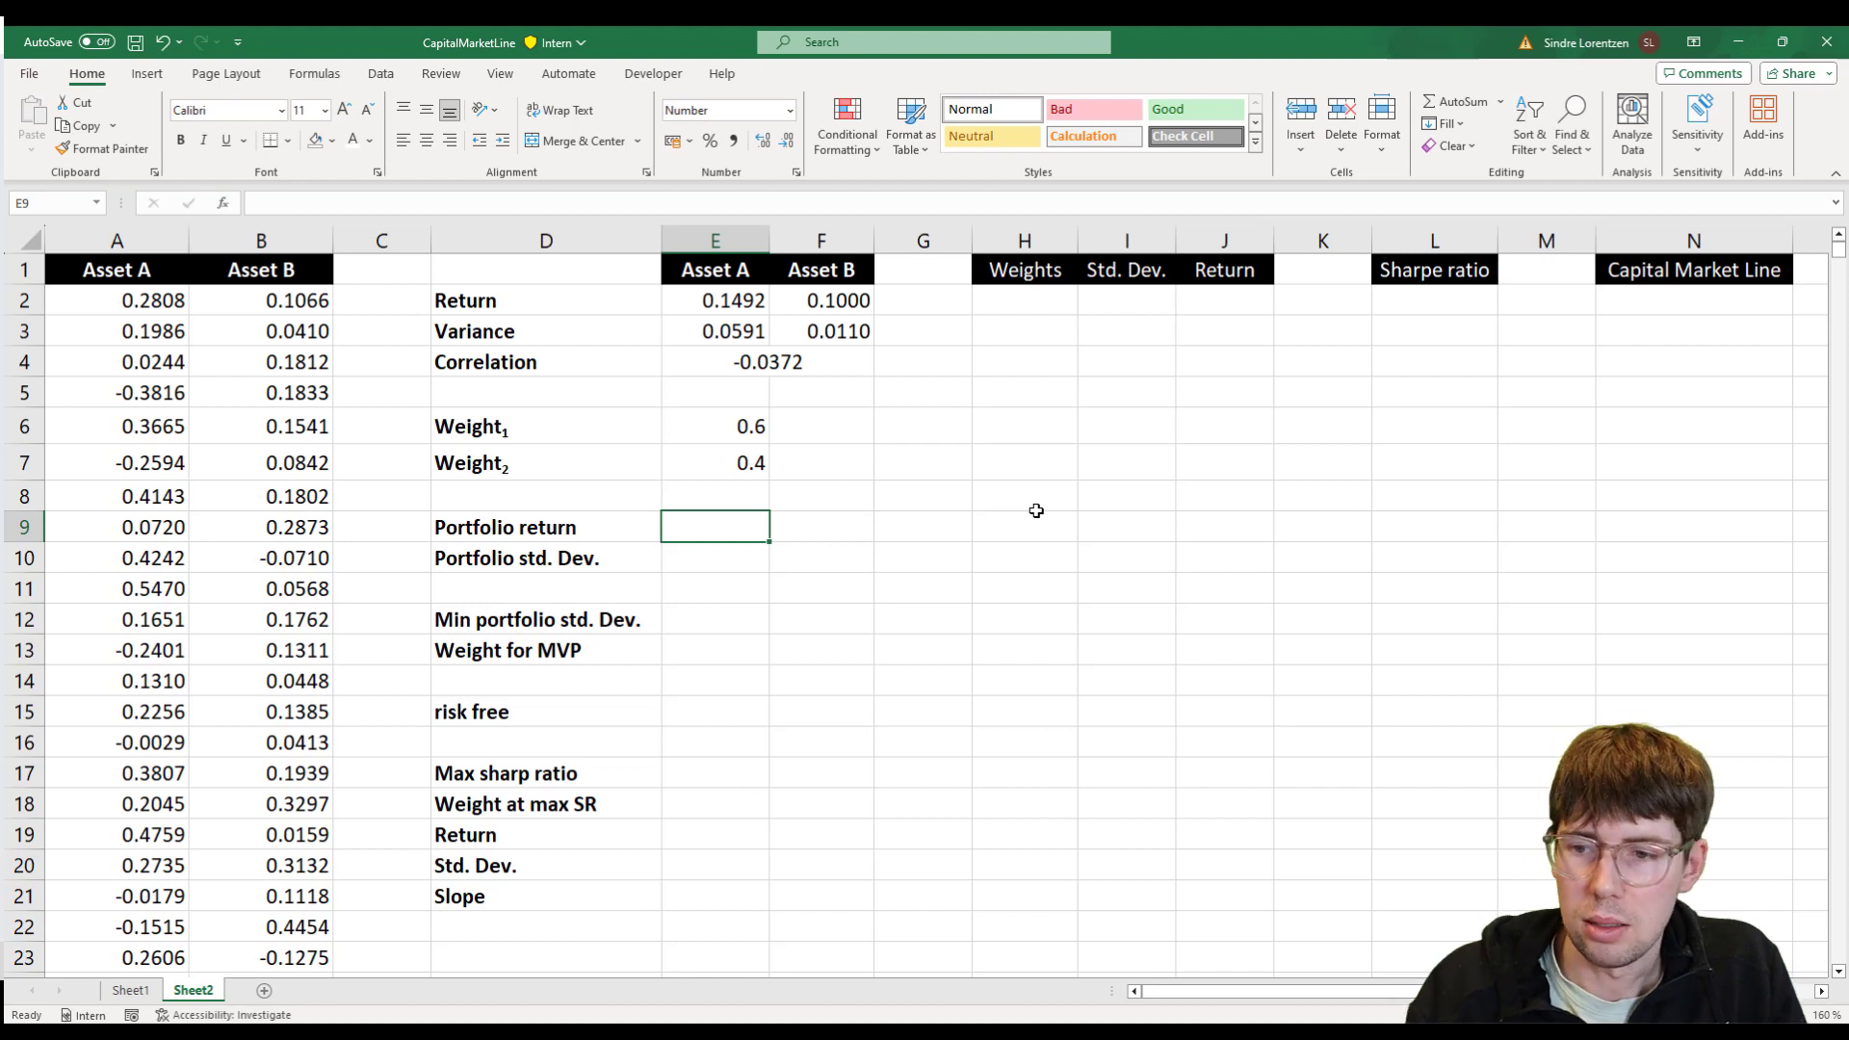
type("=")
key("Up")
key("Up")
key("Up")
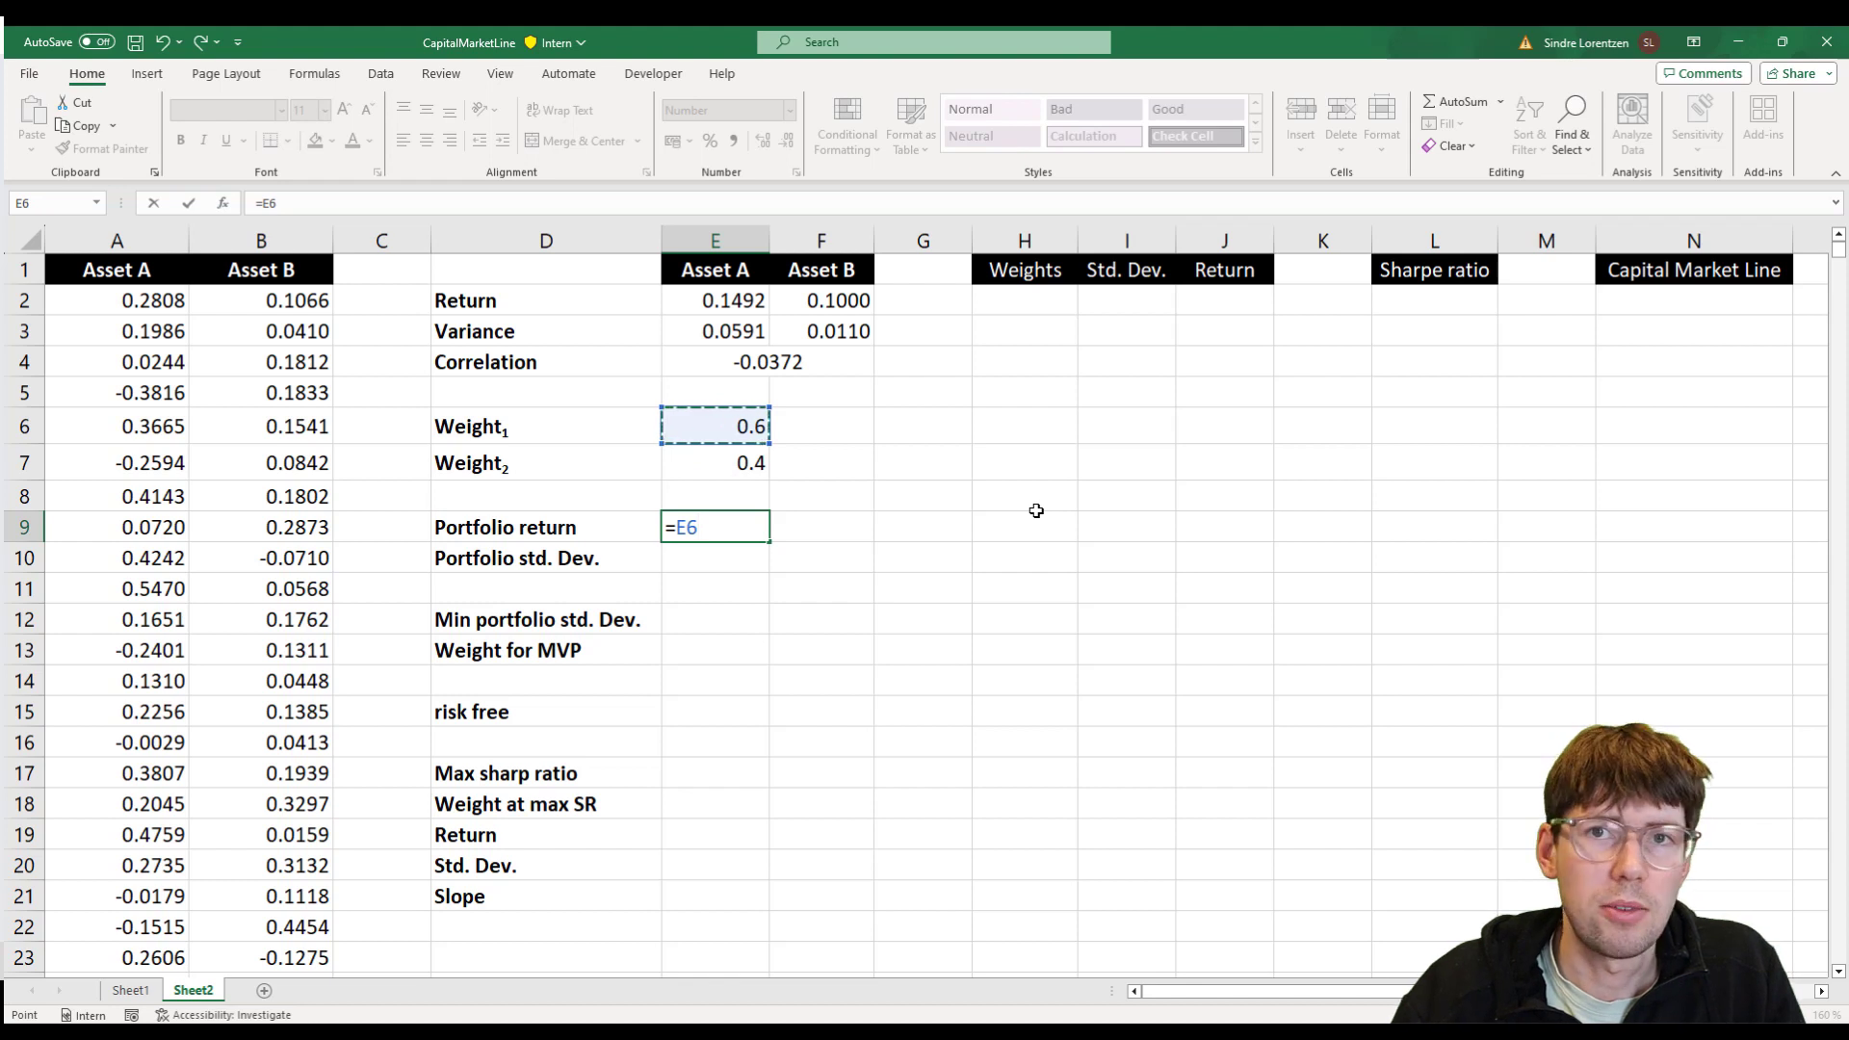
type("*")
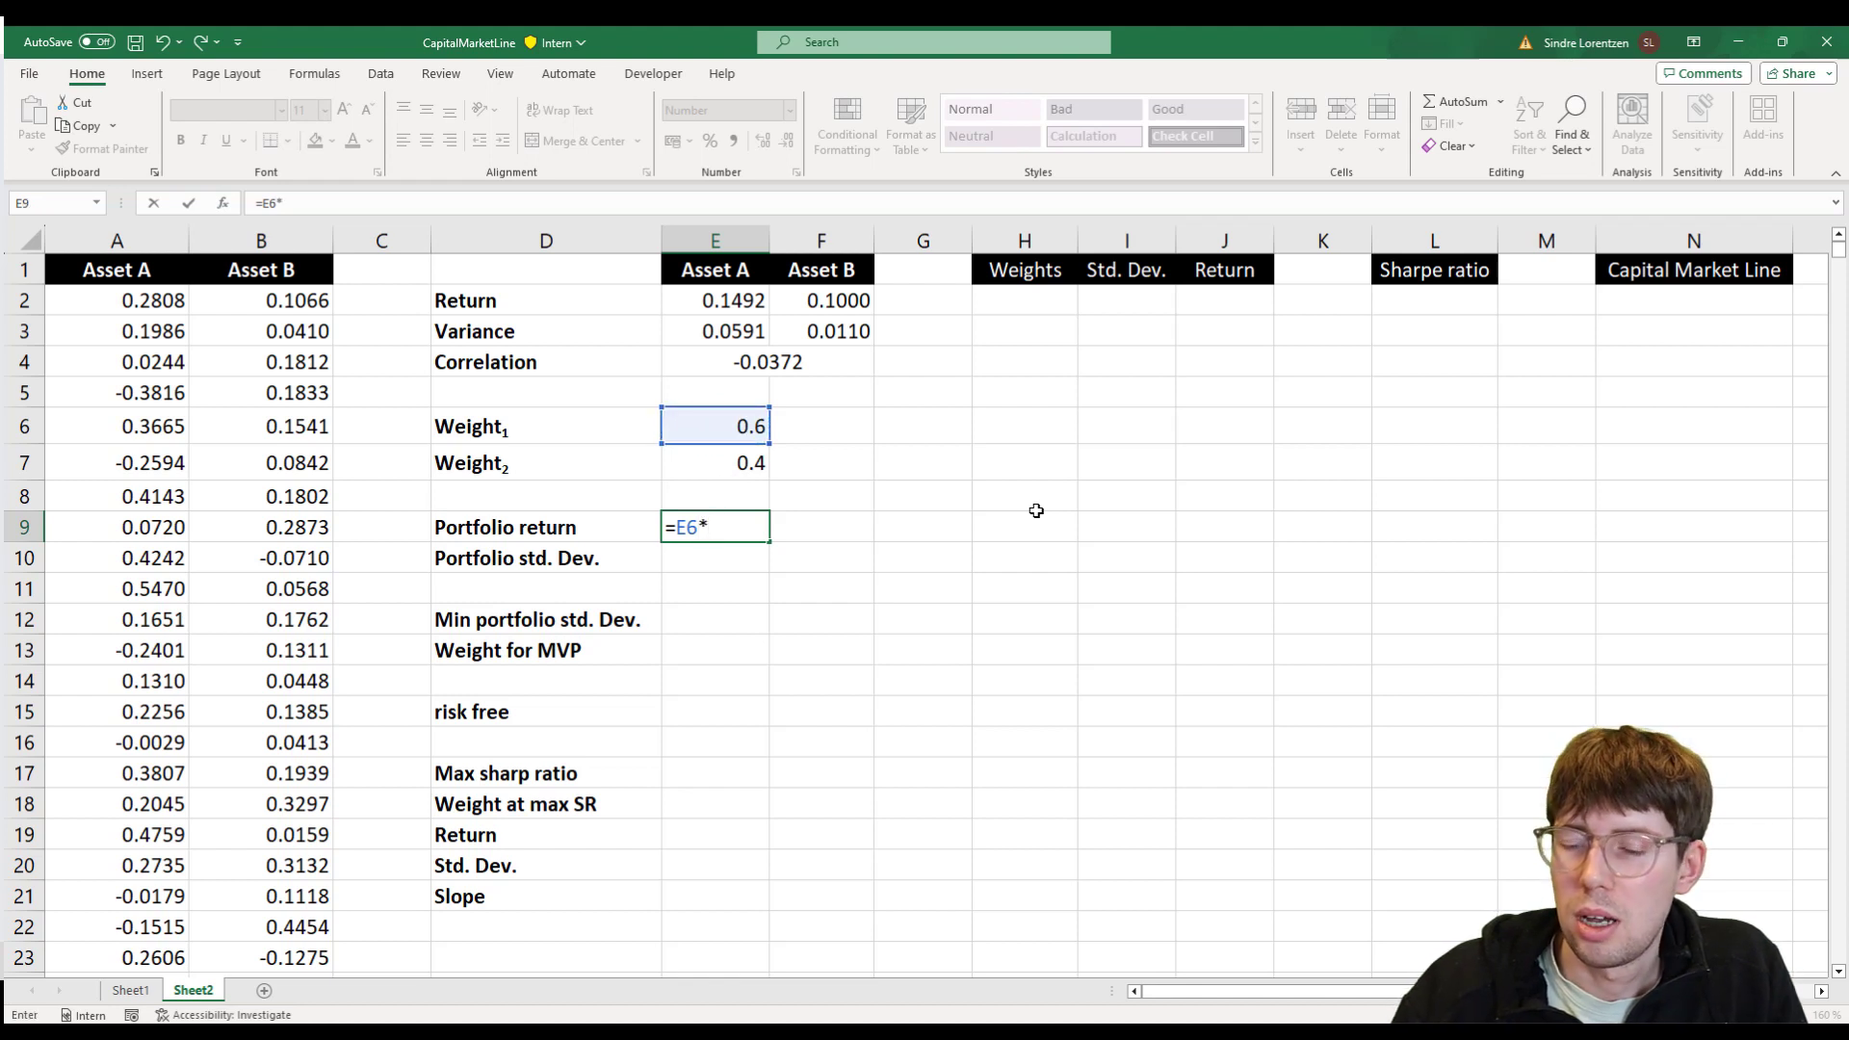
key("Up")
key("Up")
key("Up")
key("Up")
key("Up")
key("Up")
key("Up")
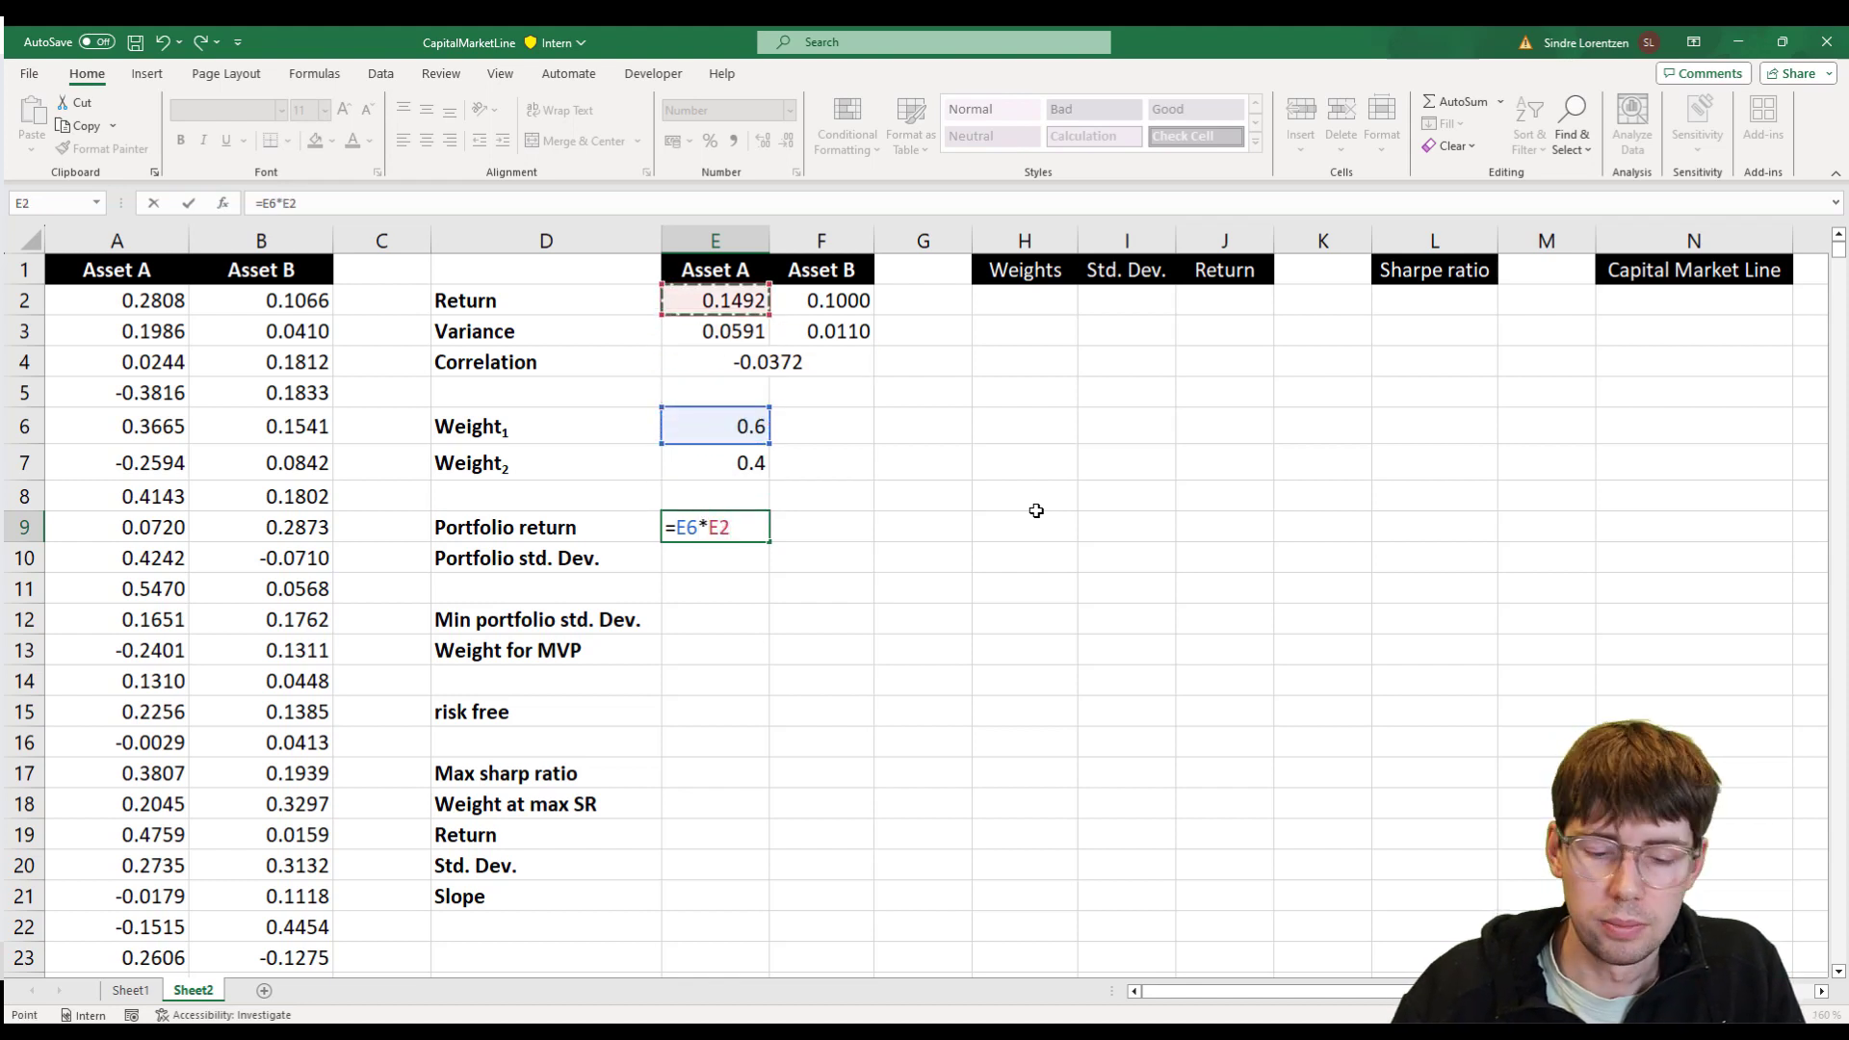
- Complete the portfolio return formula in E9 by adding the second weight times Asset B's return, +E7*F2
type("+")
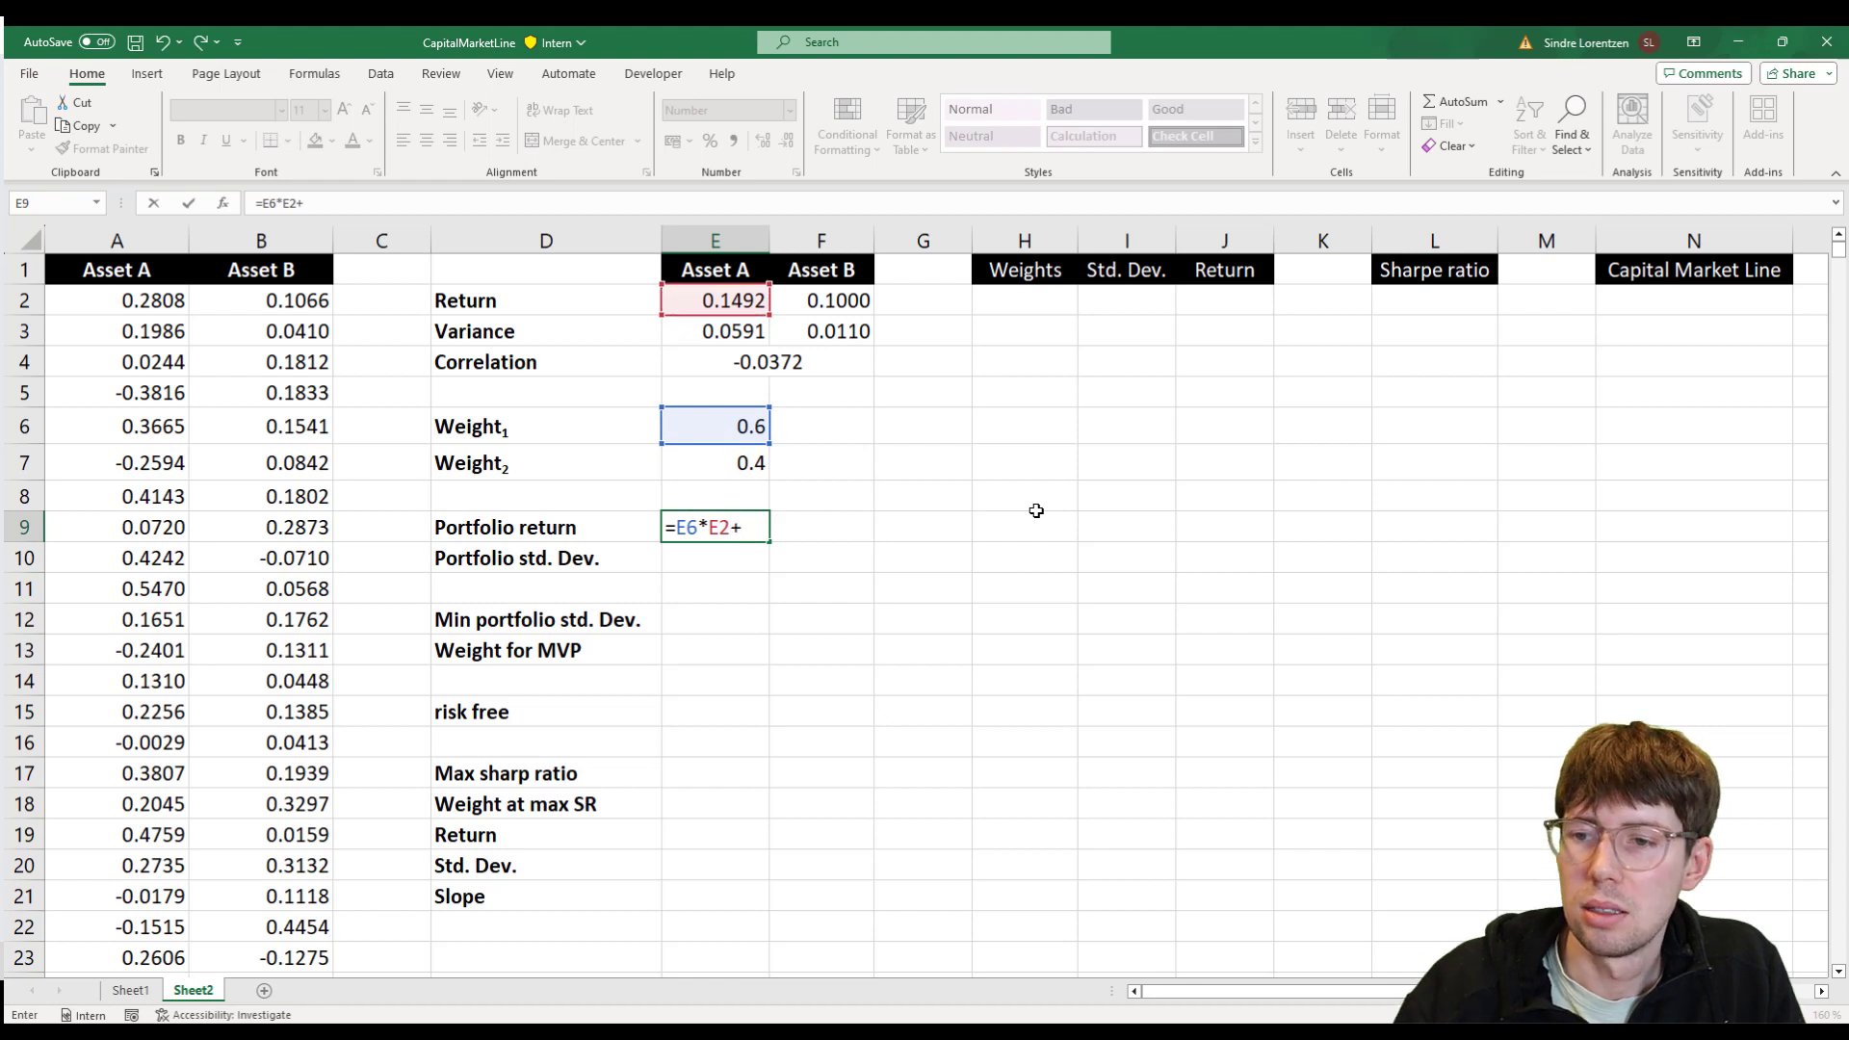
key("Up")
key("Up")
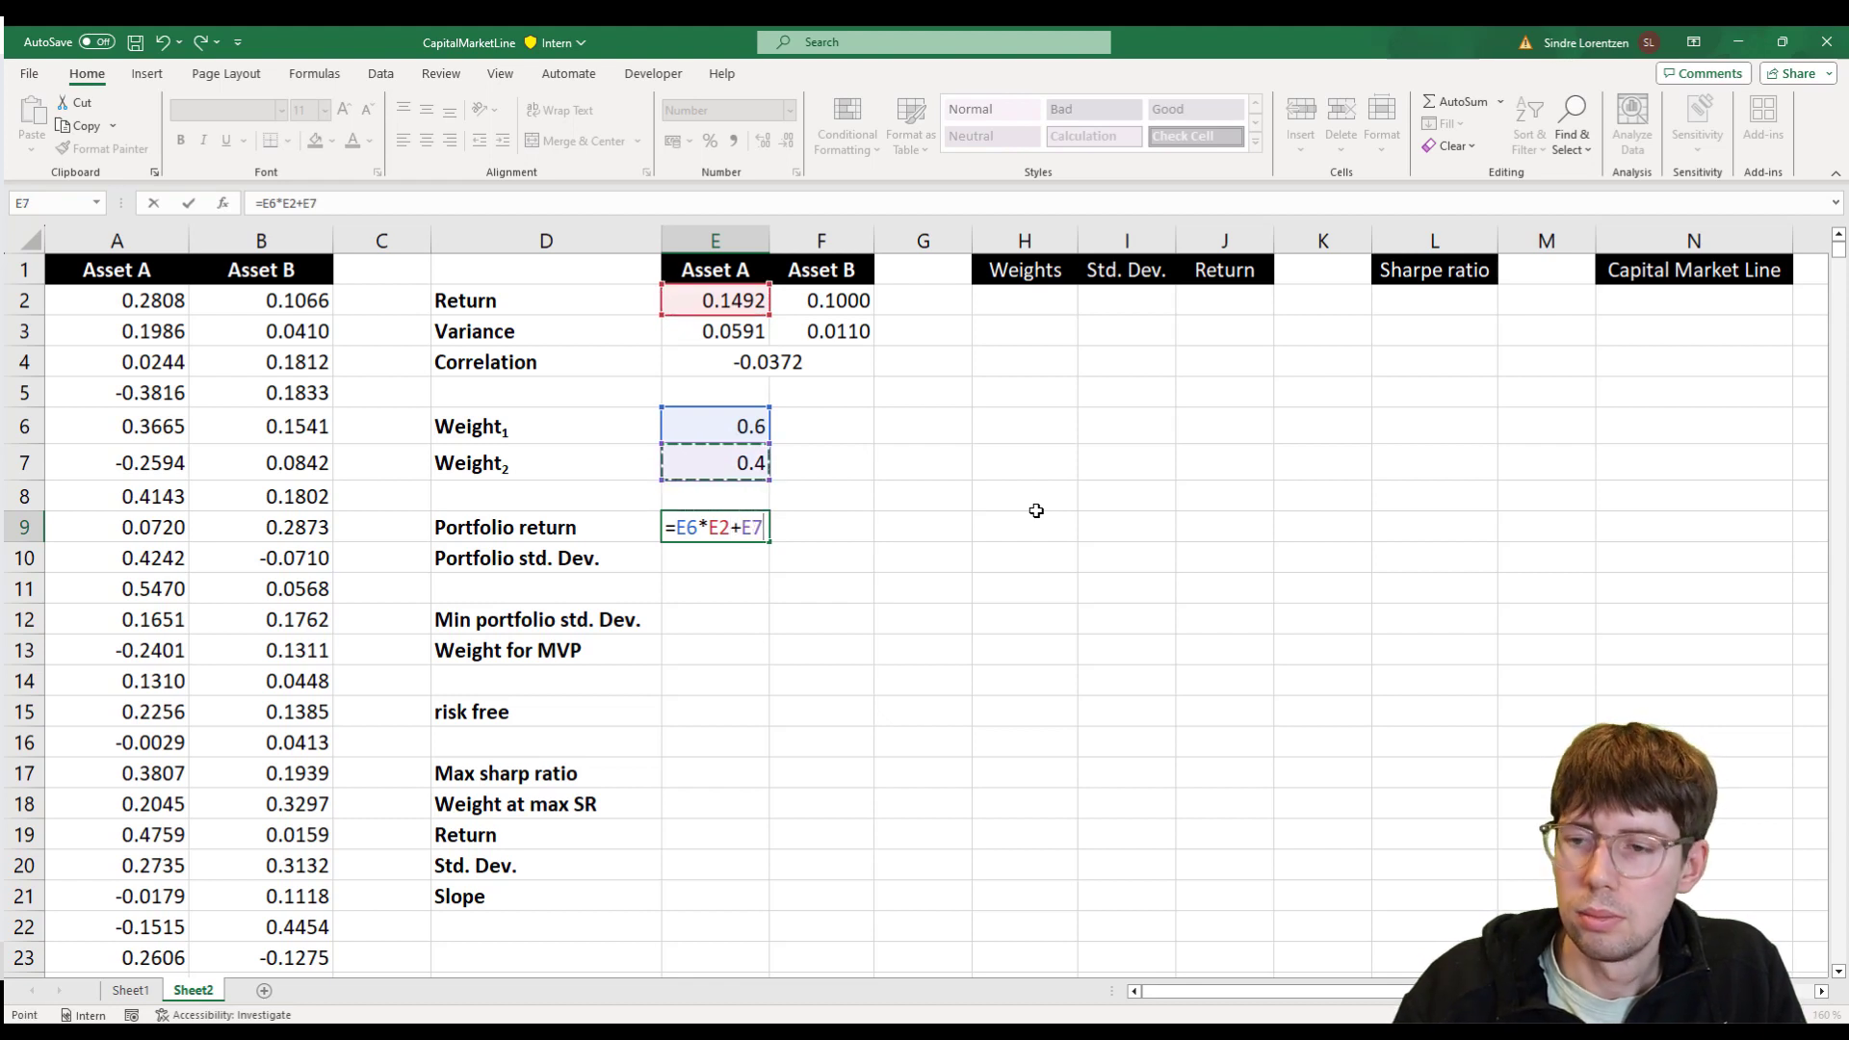
type("*")
key("Up")
key("Up")
key("Up")
key("Up")
key("Up")
key("Up")
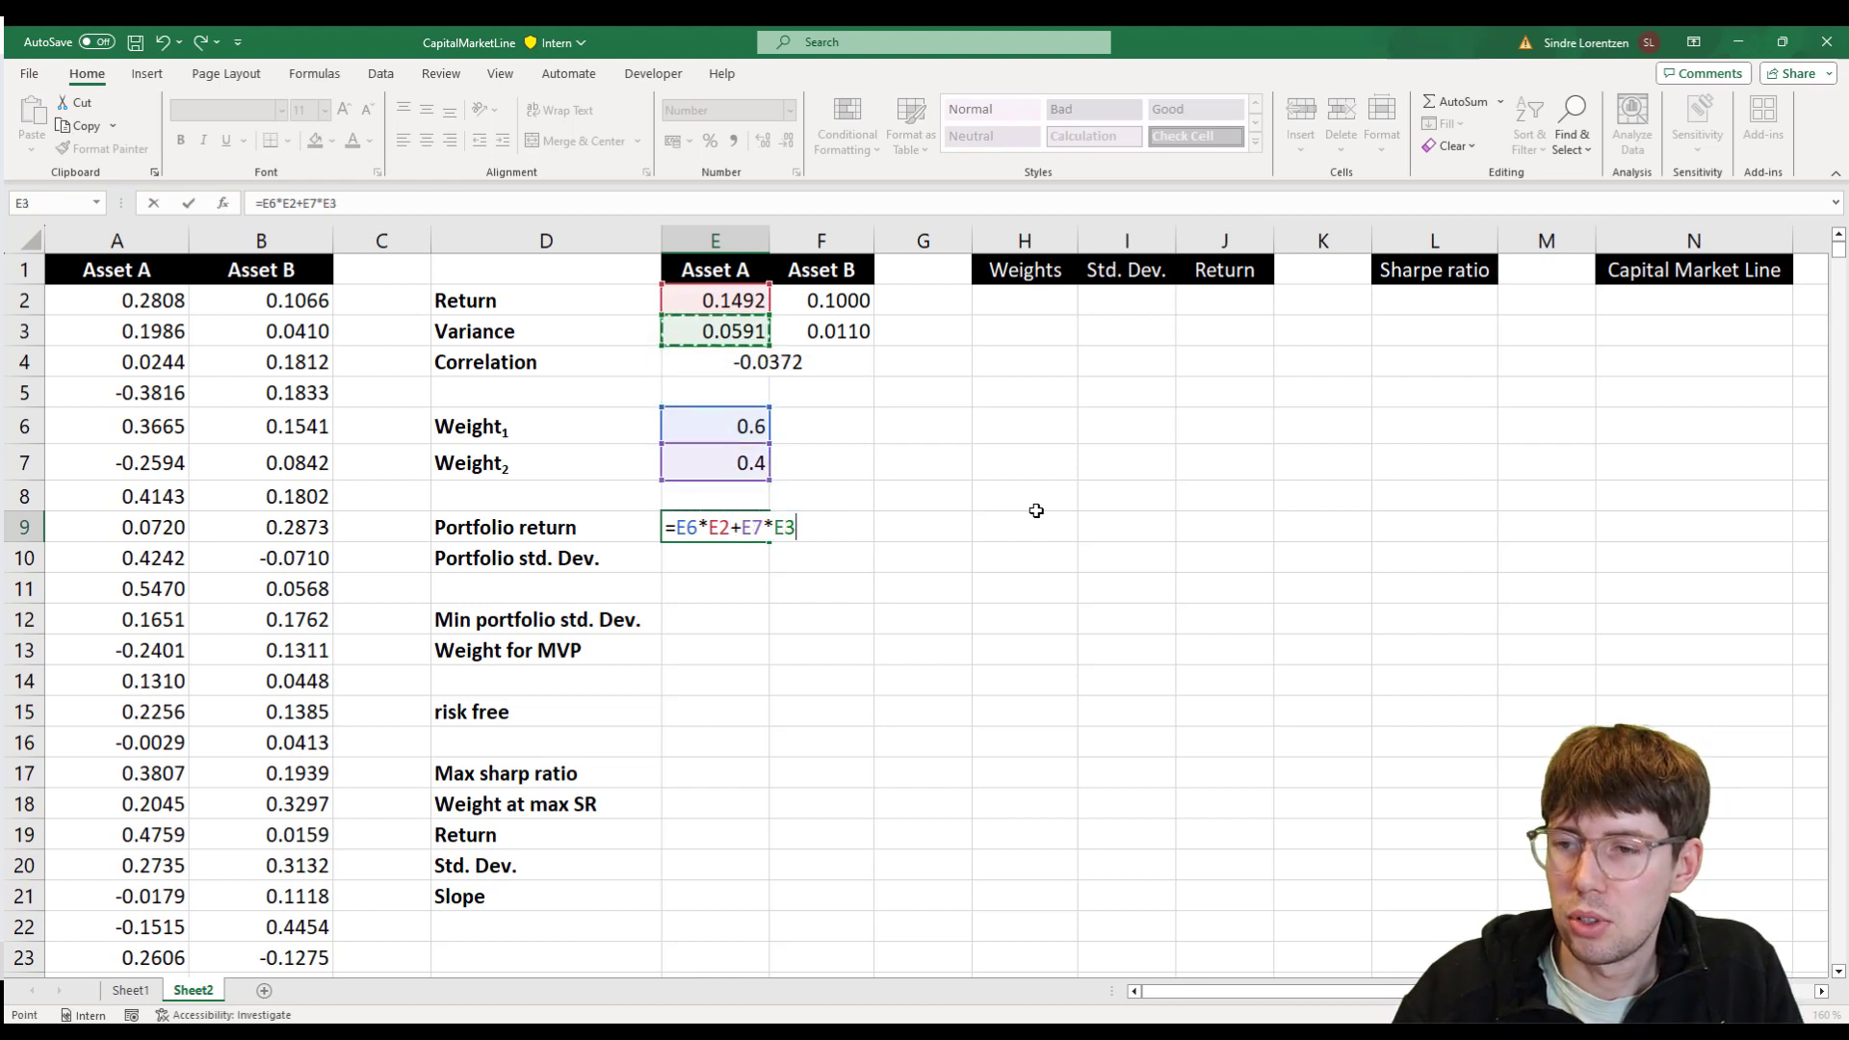
key("Right")
key("Up")
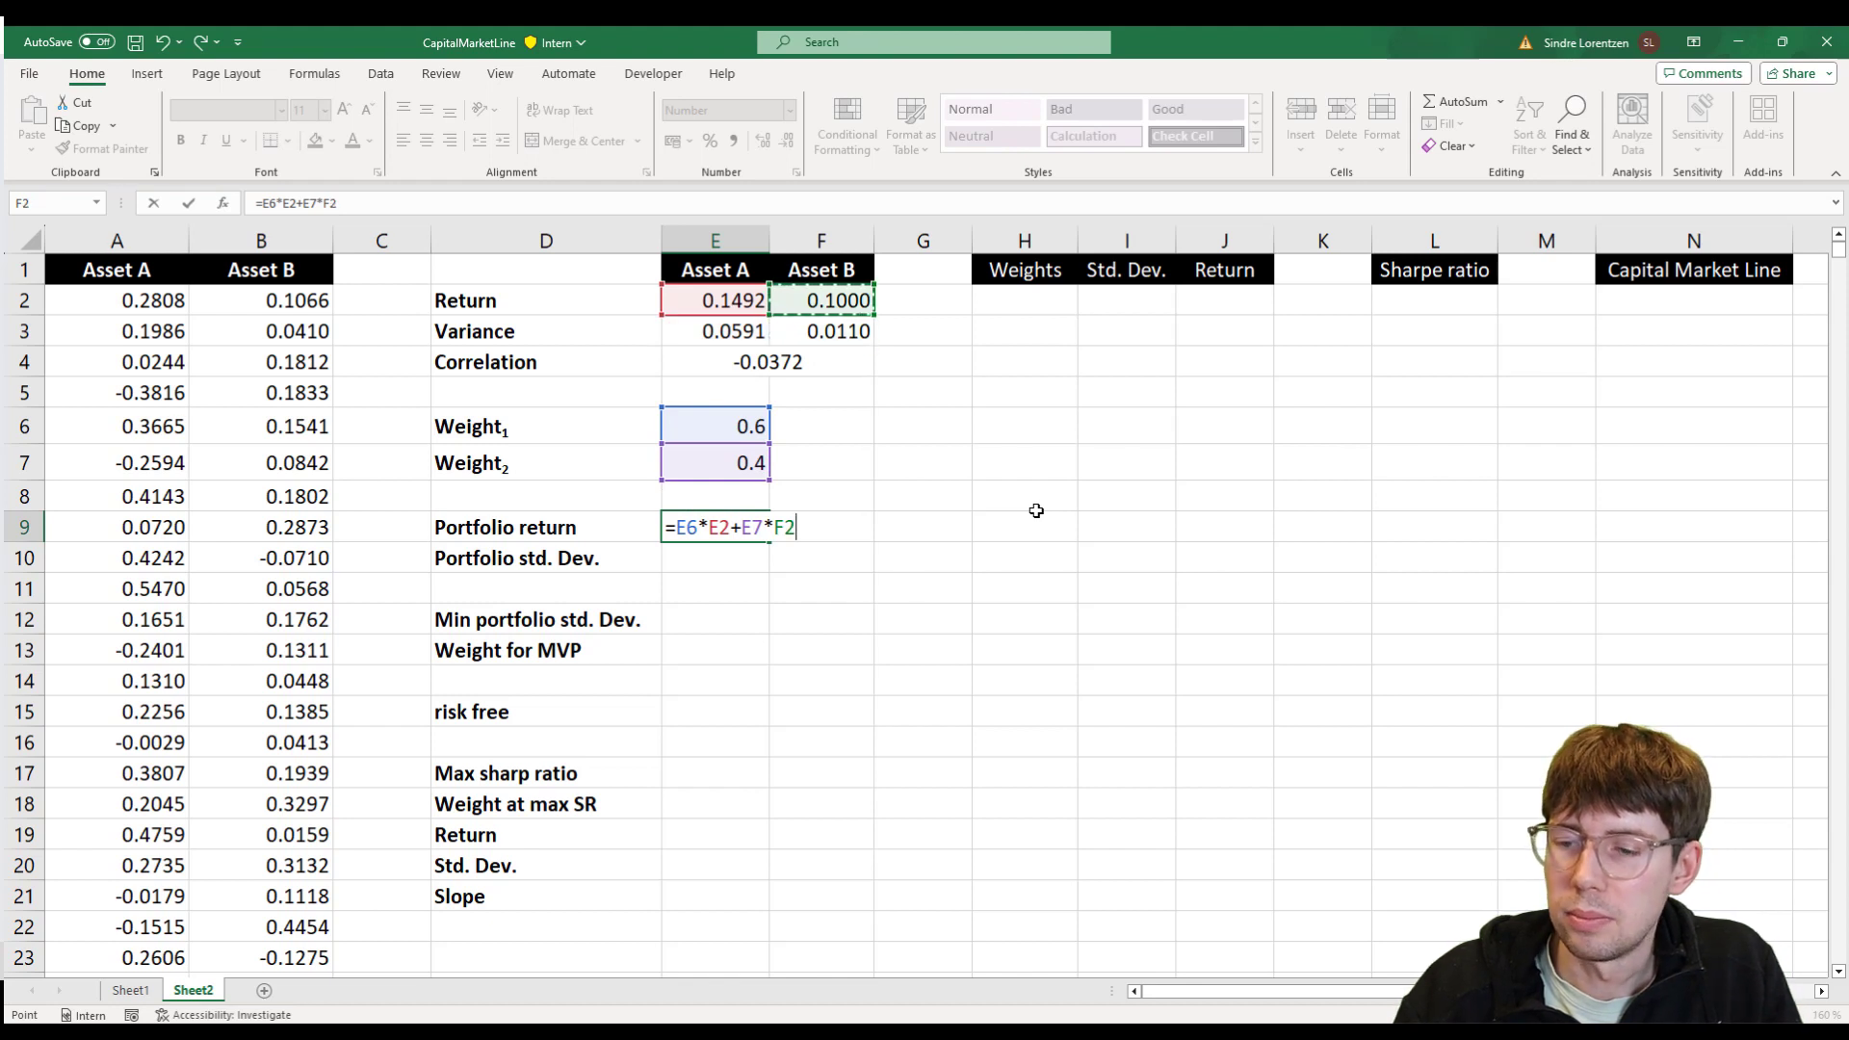
key("Return")
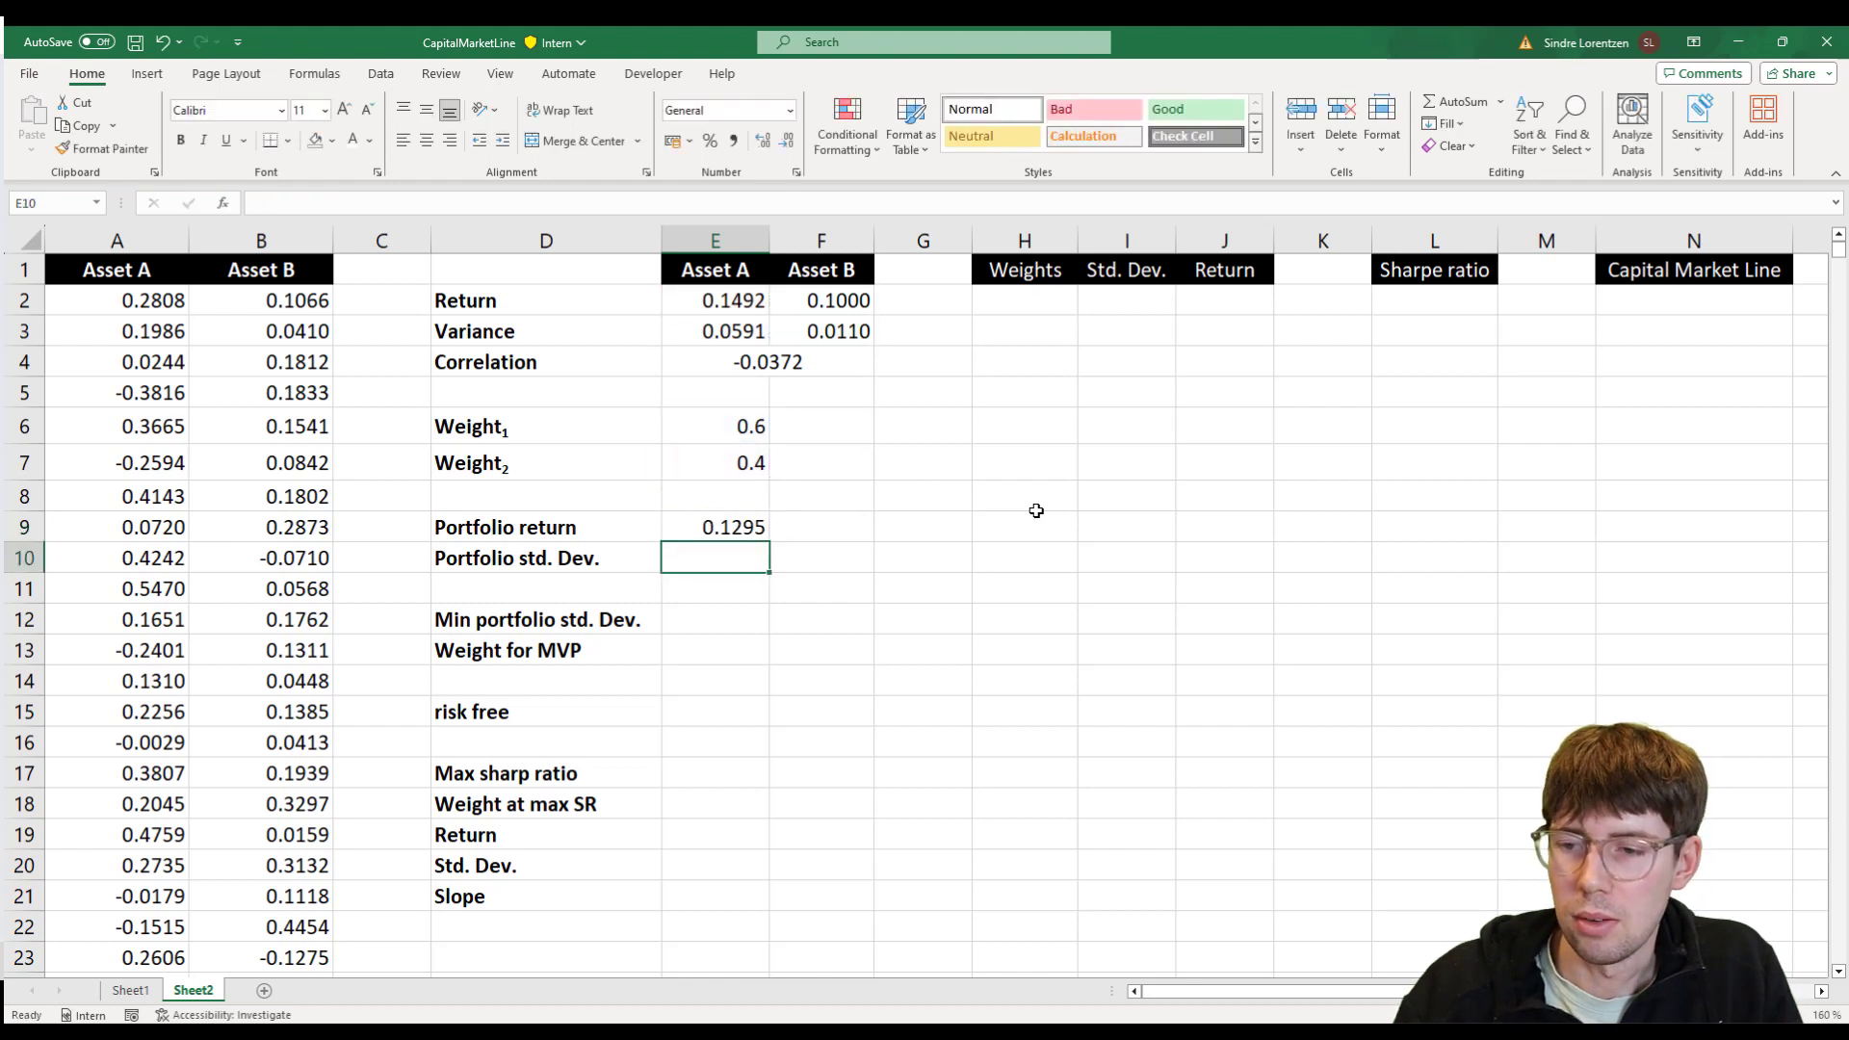
- Display the portfolio return formula beside its result by entering =getfunction(E9) in F9
key("Right")
key("Up")
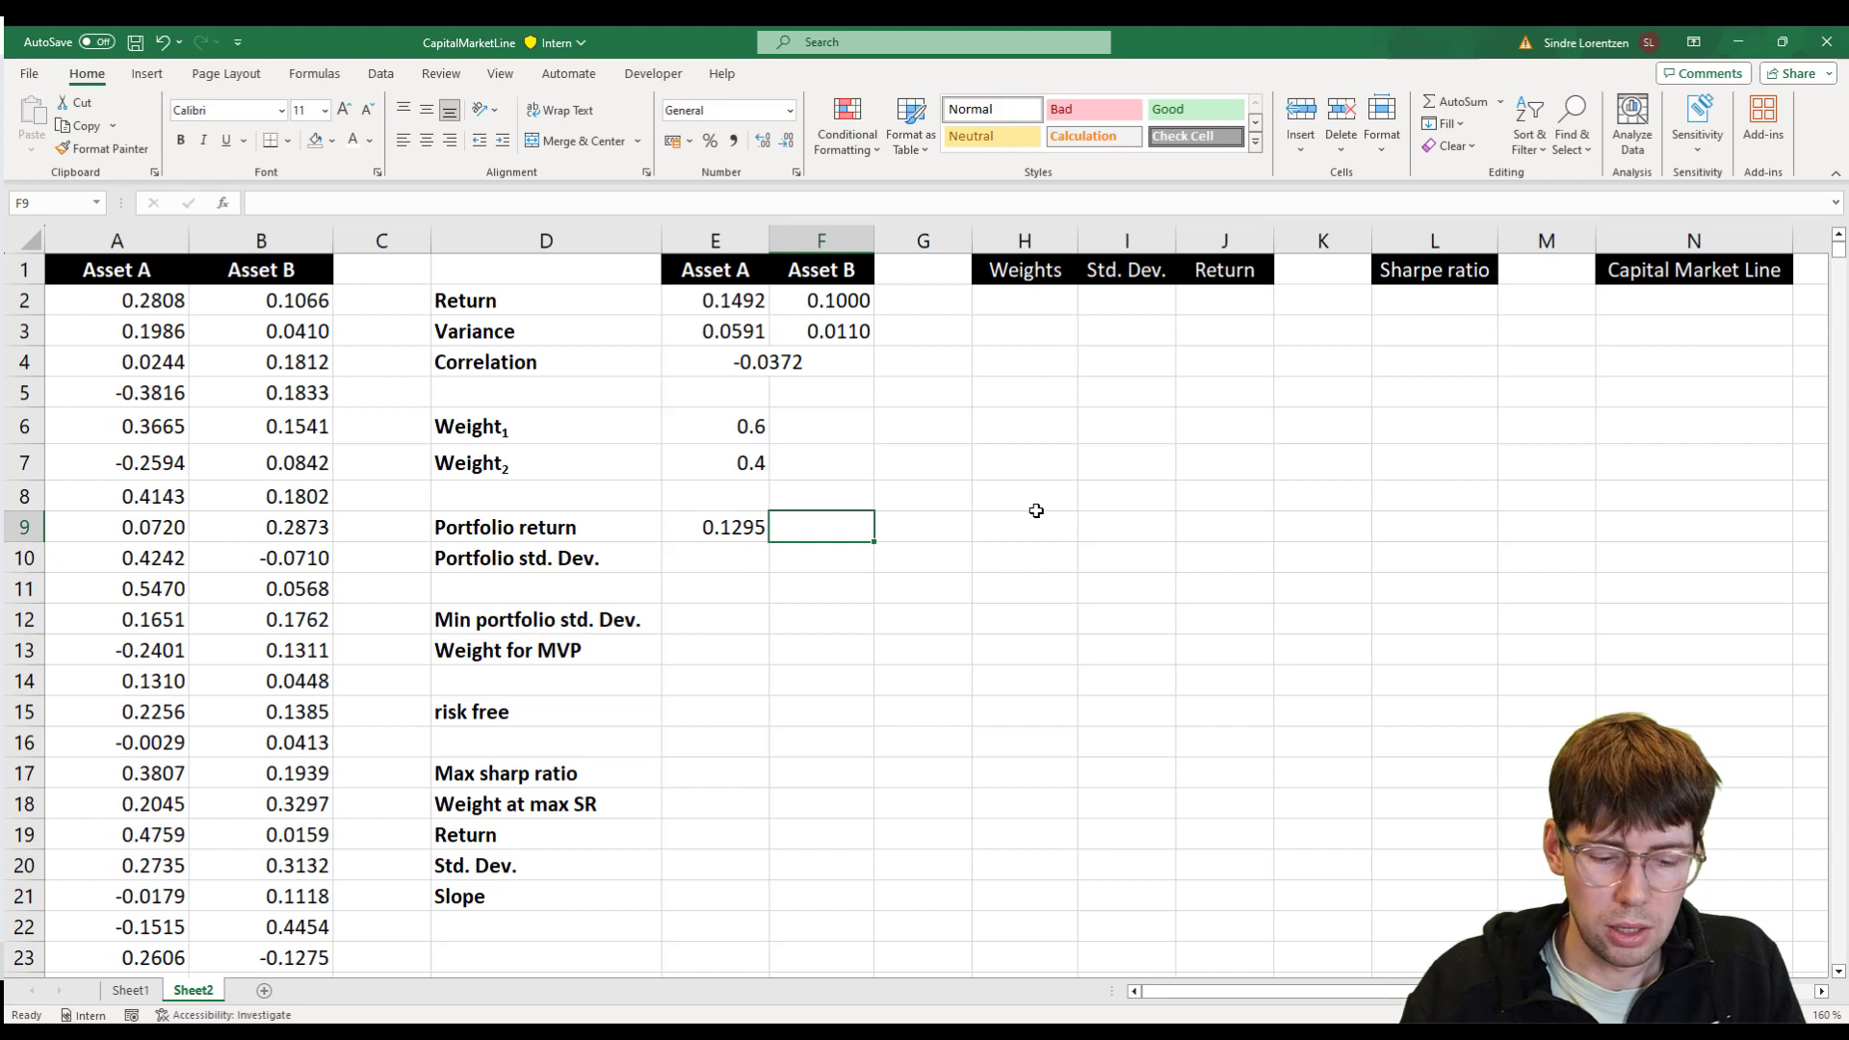
type("=getfunction(")
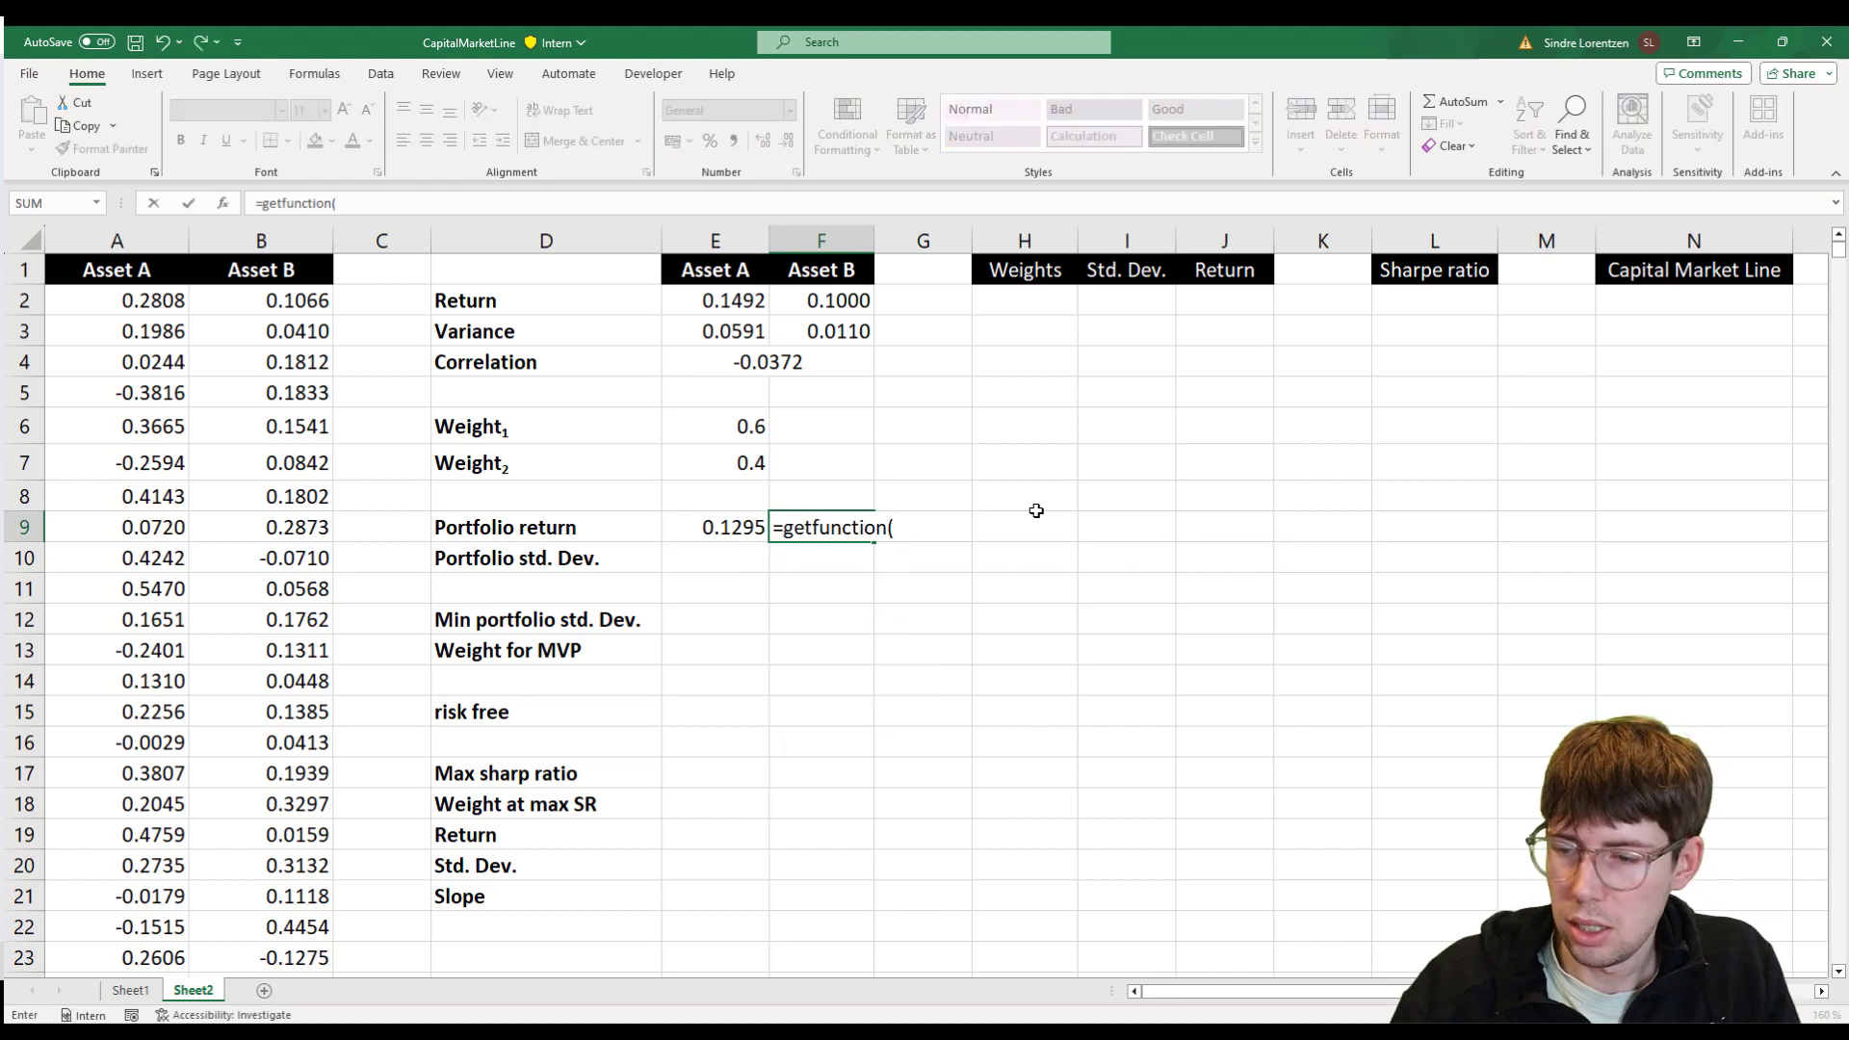
key("Left")
type(")")
key("Return")
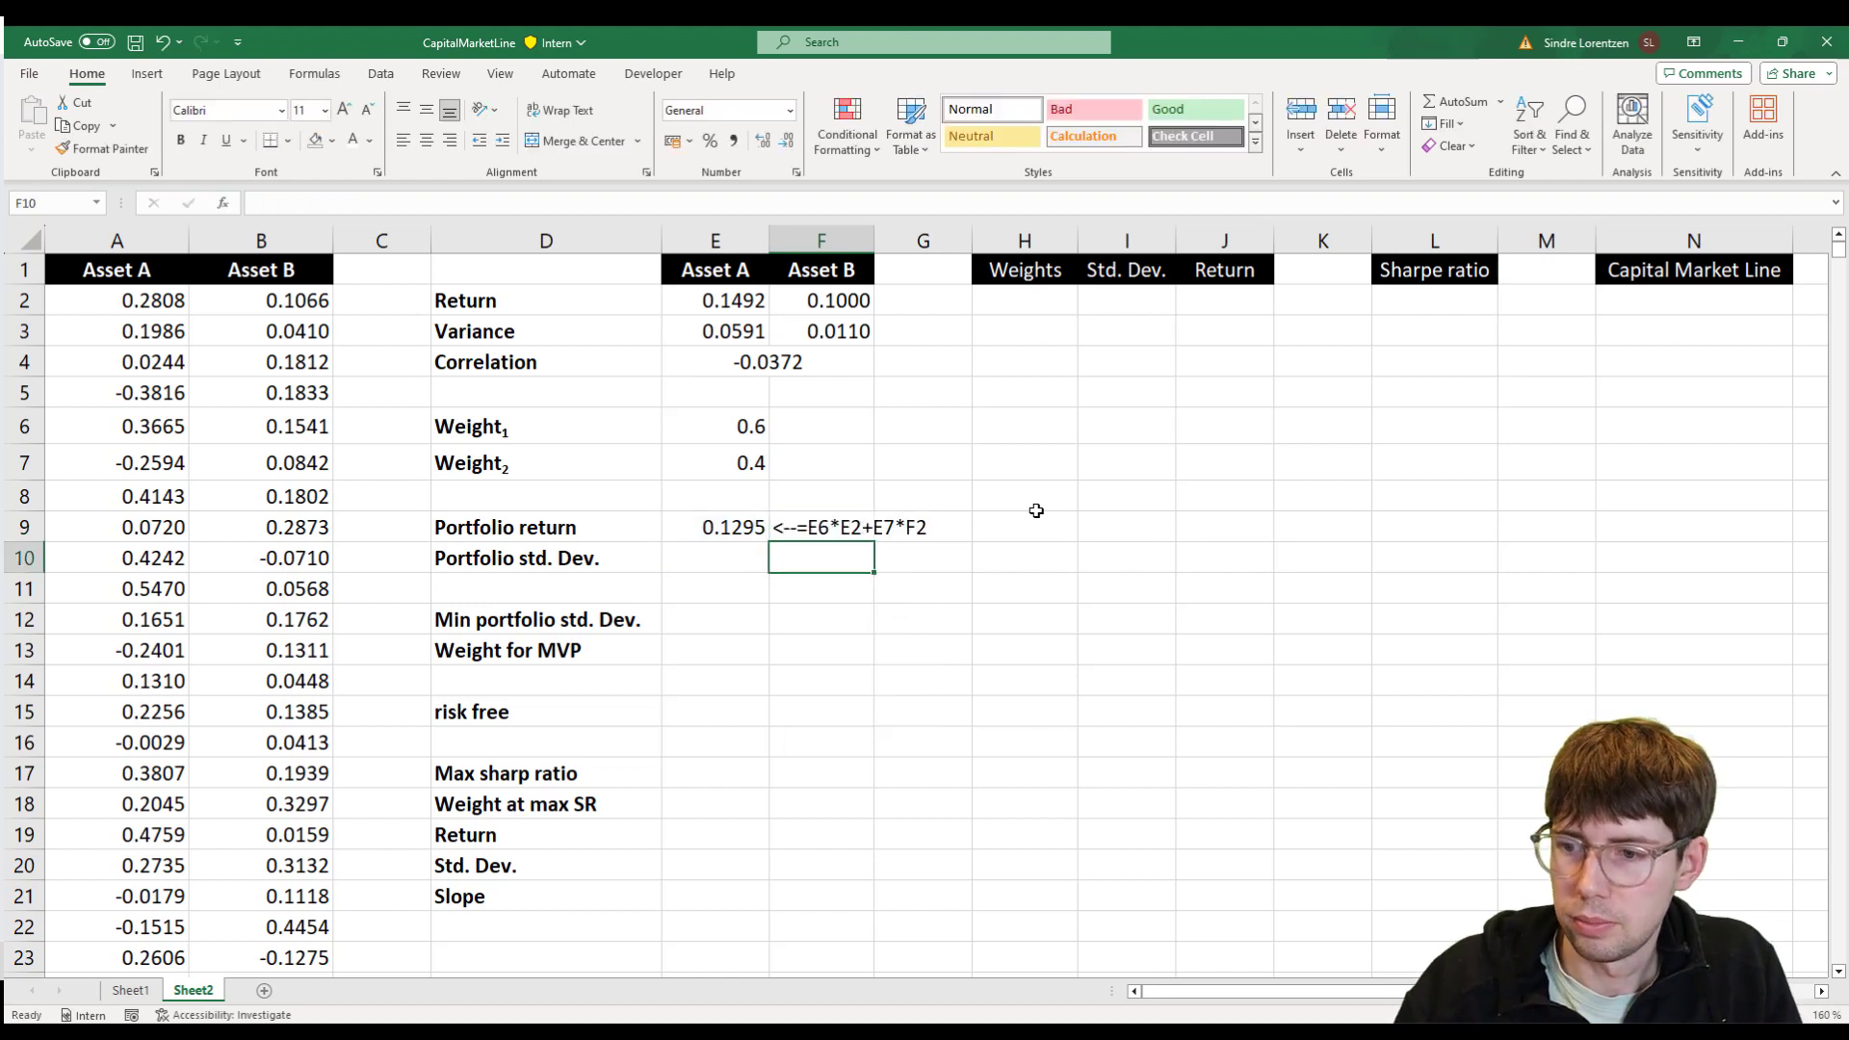
- Begin the portfolio standard deviation formula in E10 with the squared first weight times Asset A's variance, =E6^2*E3
key("Left")
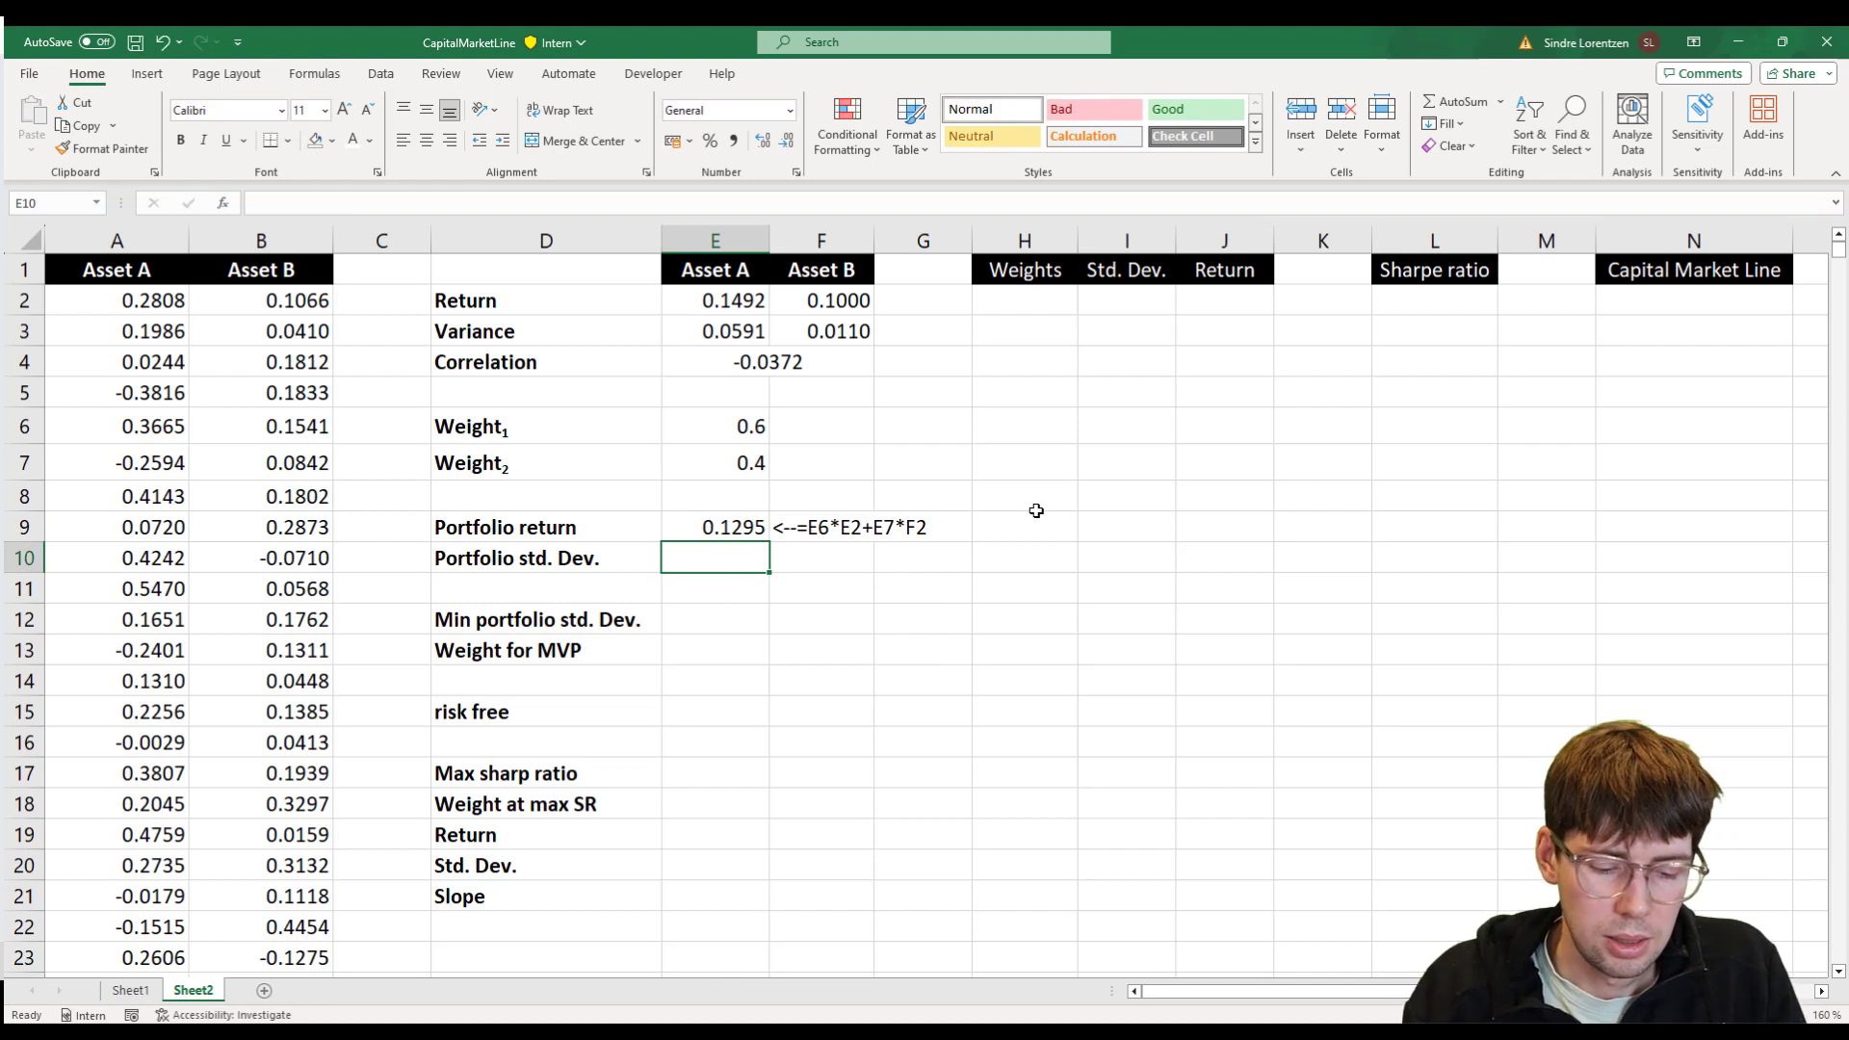
type("=")
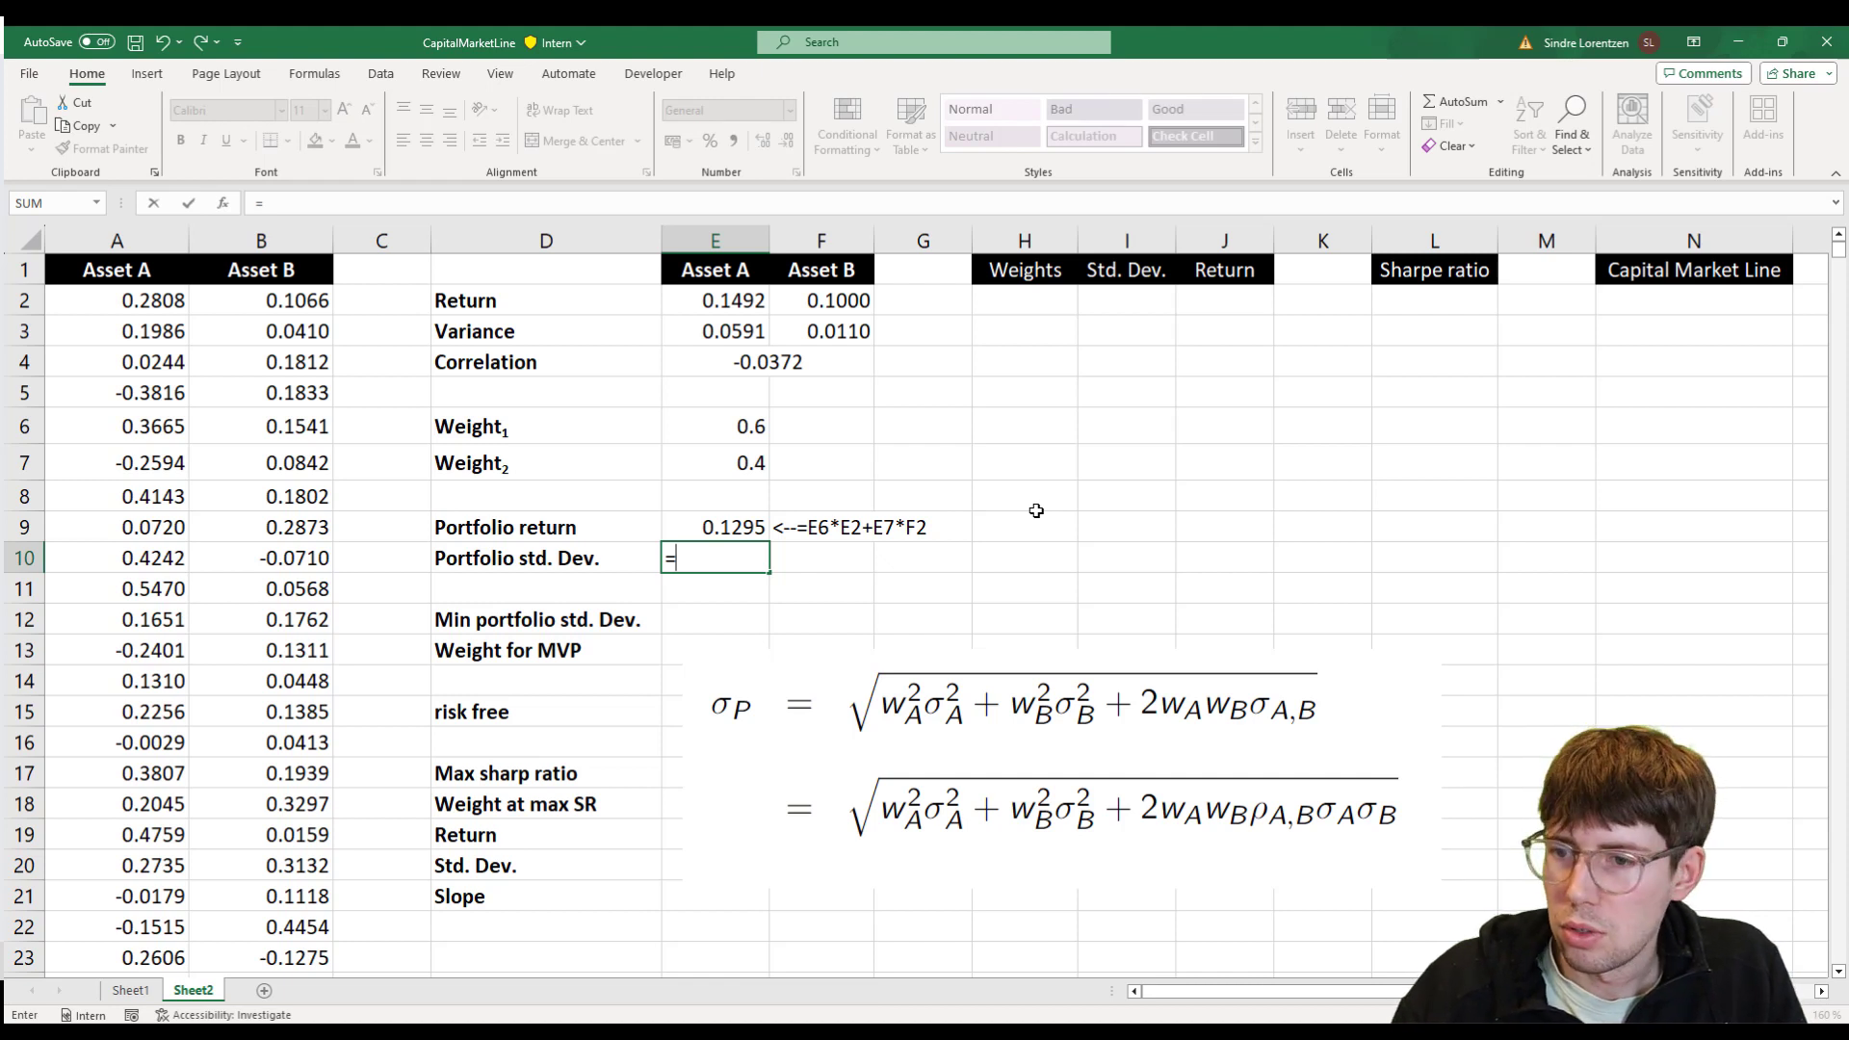
key("Up")
key("Up")
key("Up")
key("Up")
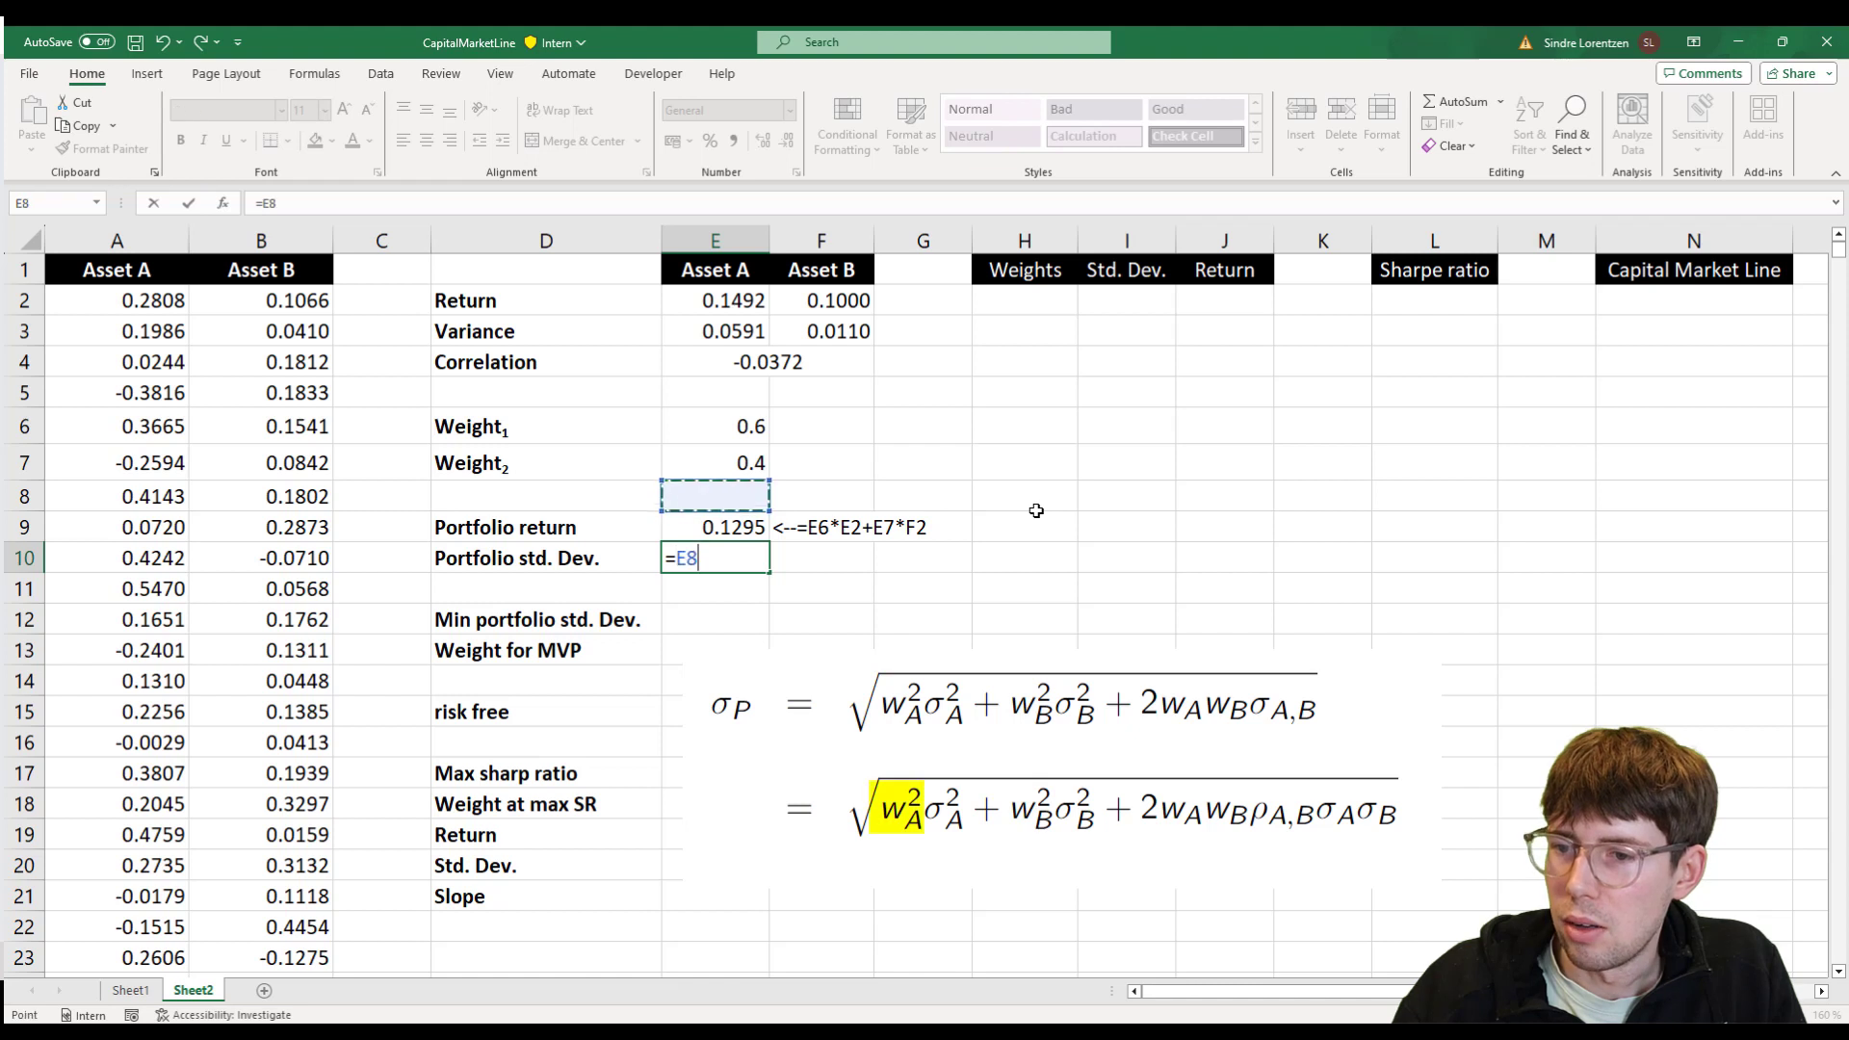
type("^^")
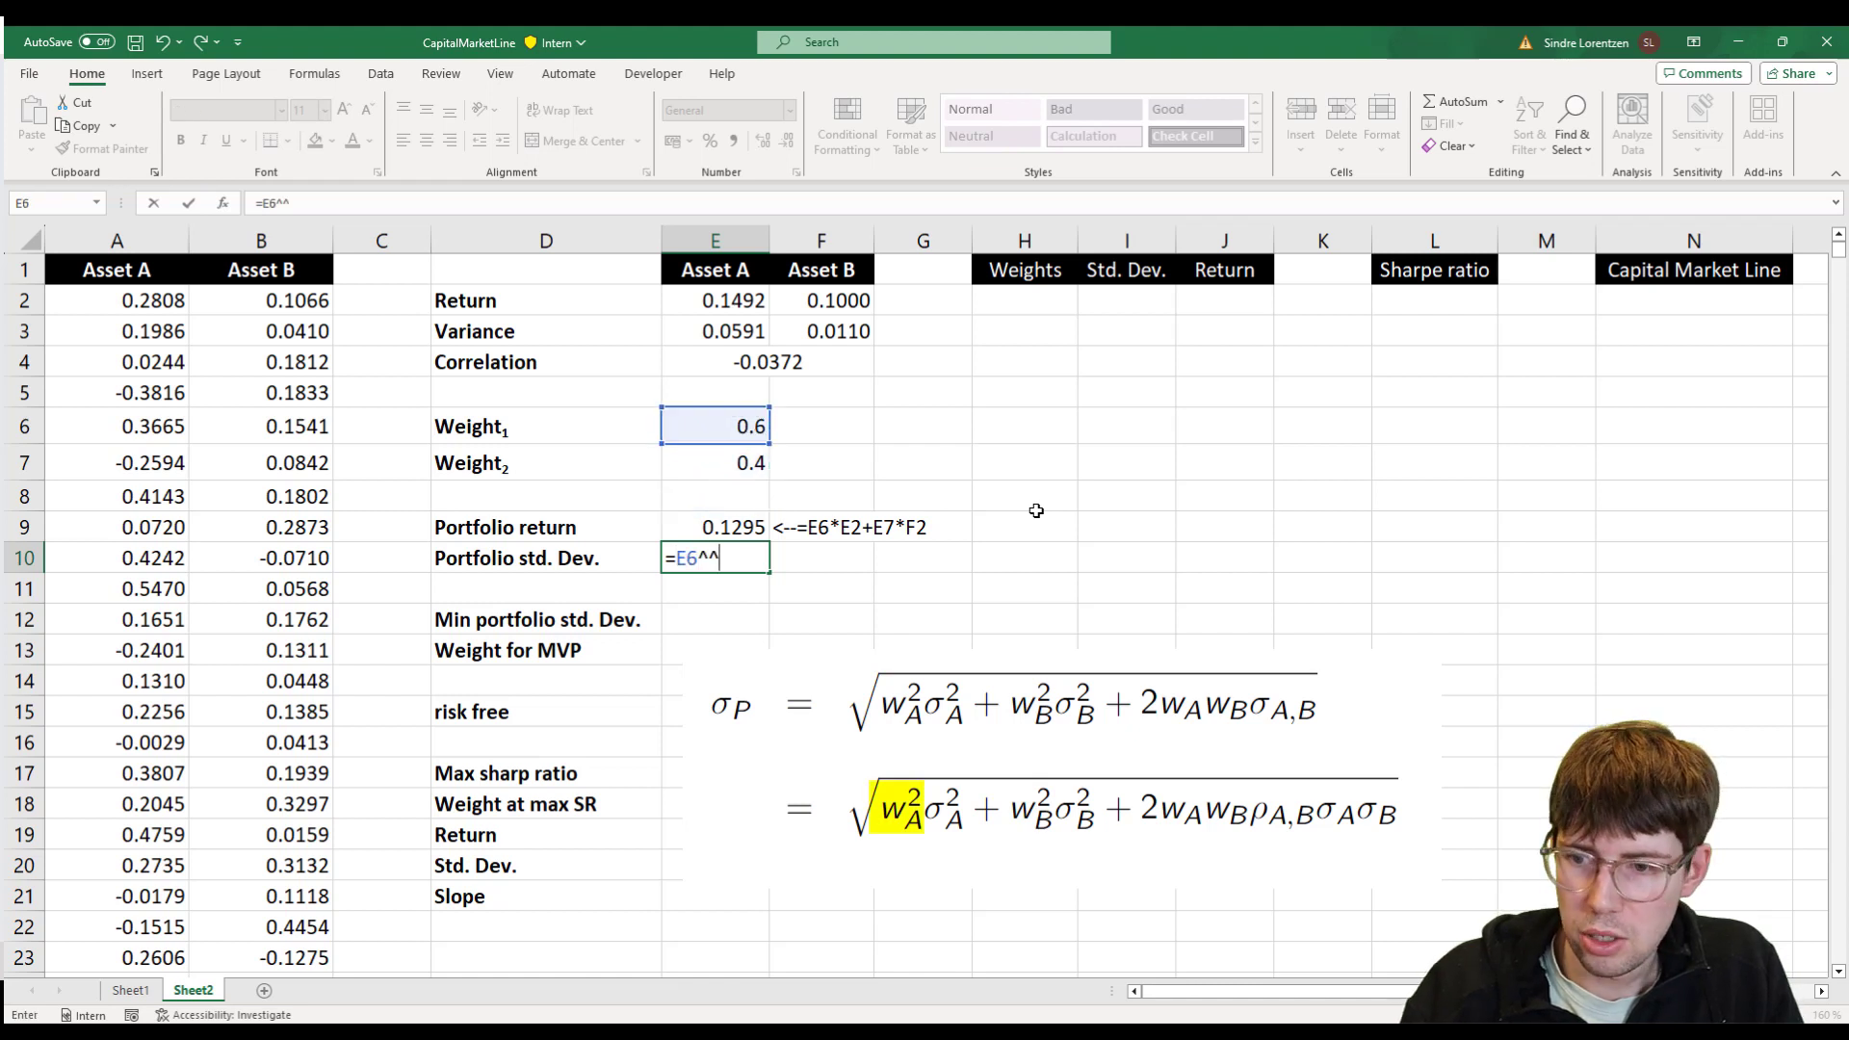
key("BackSpace")
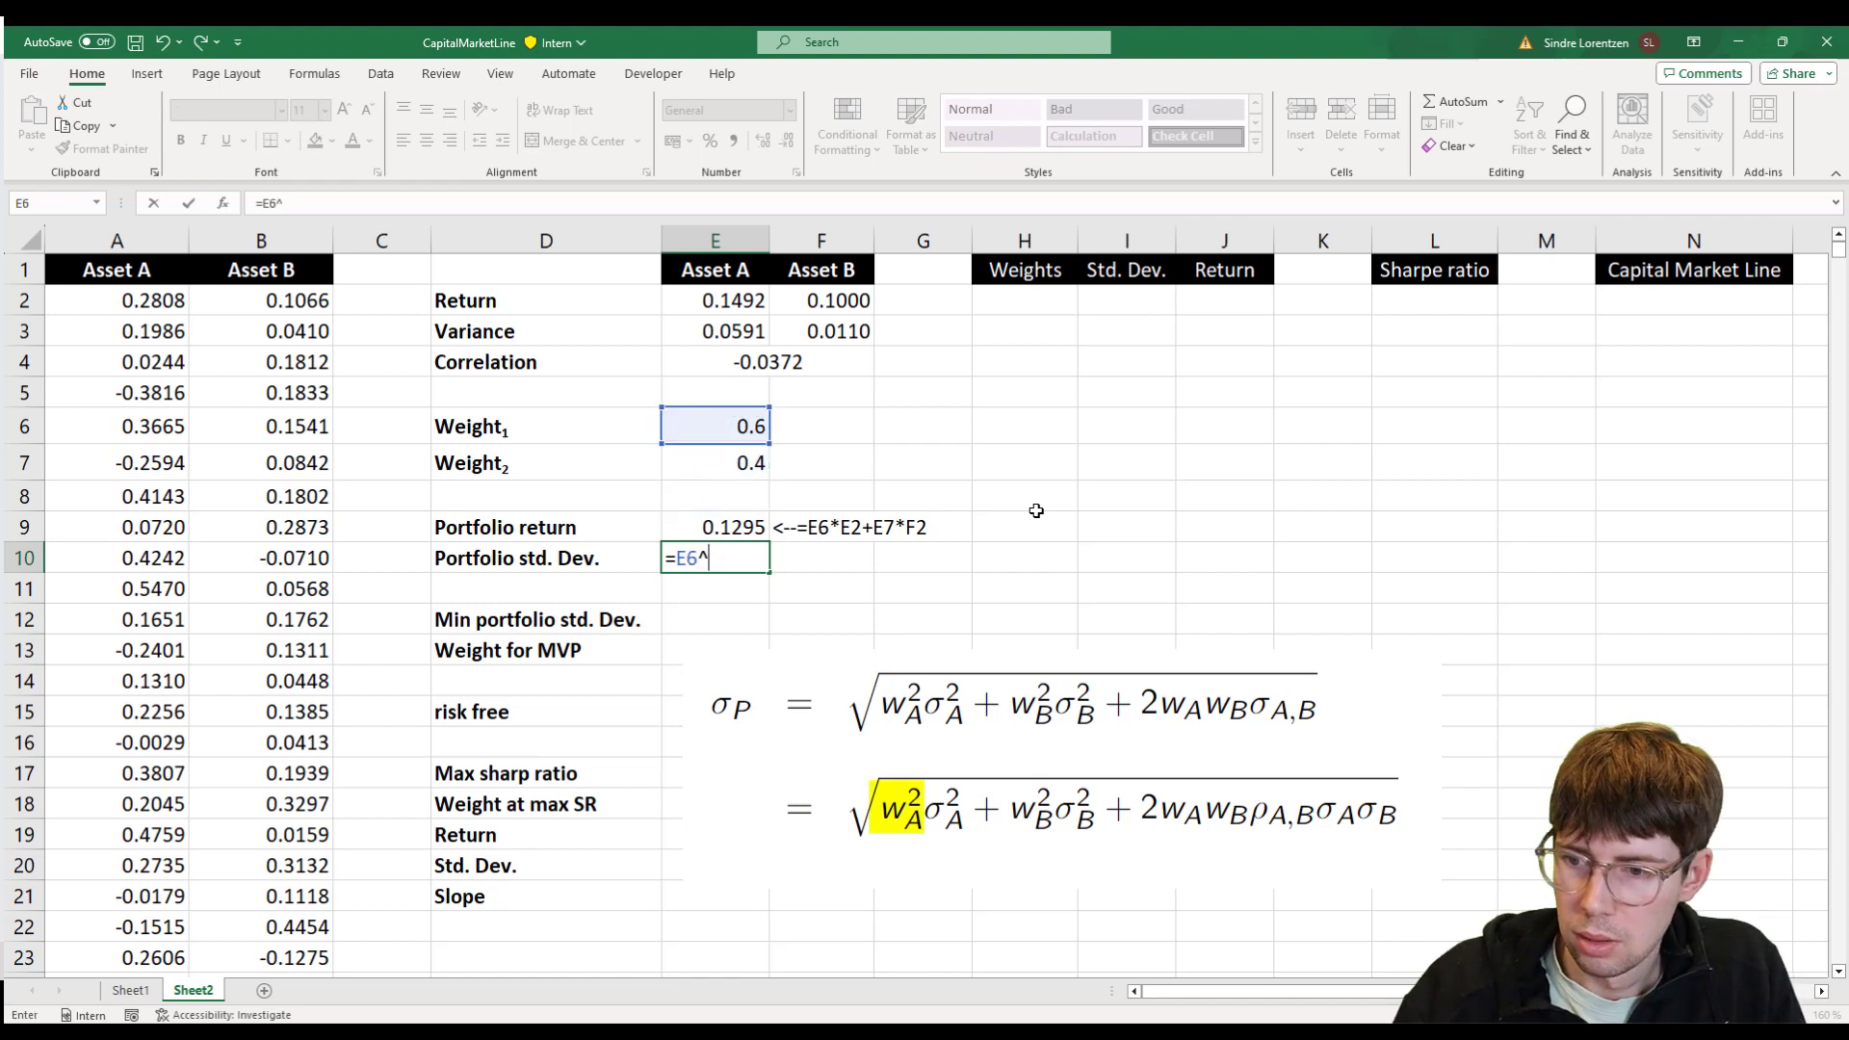
type("2*")
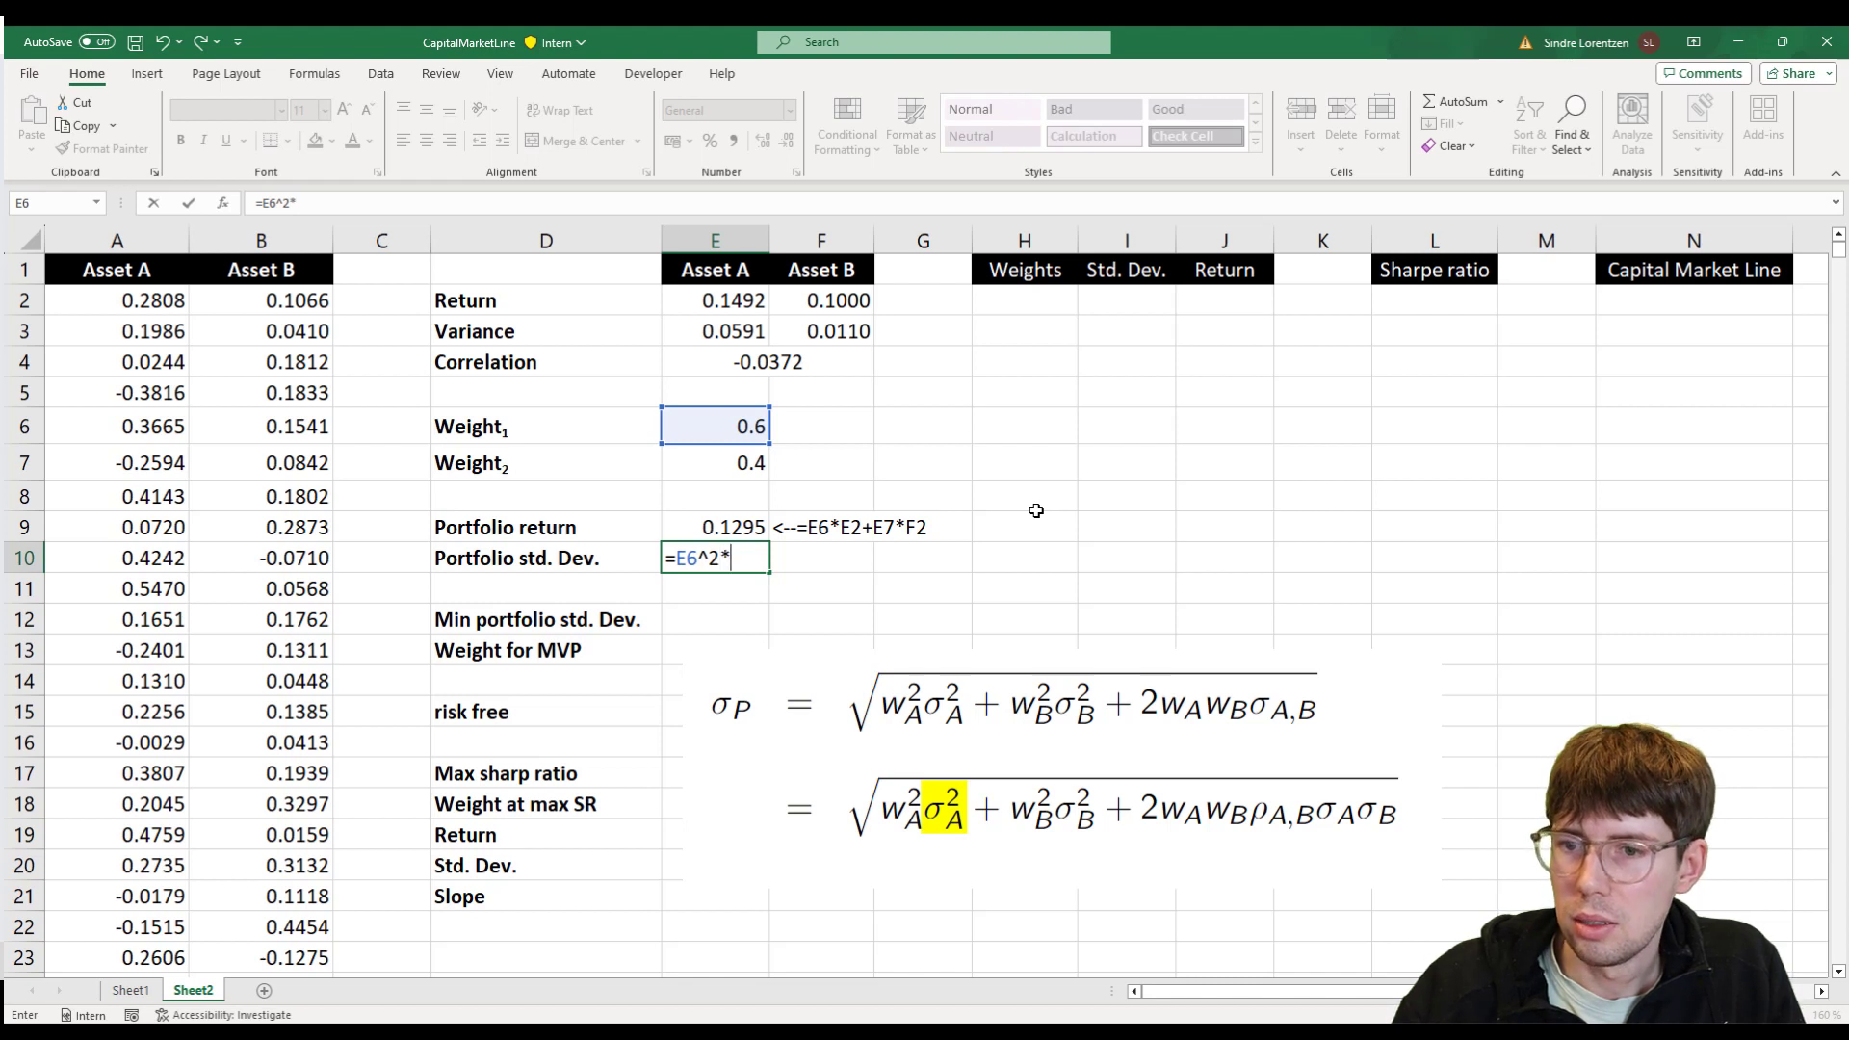
key("Up")
key("Up")
key("Up")
key("Up")
key("Up")
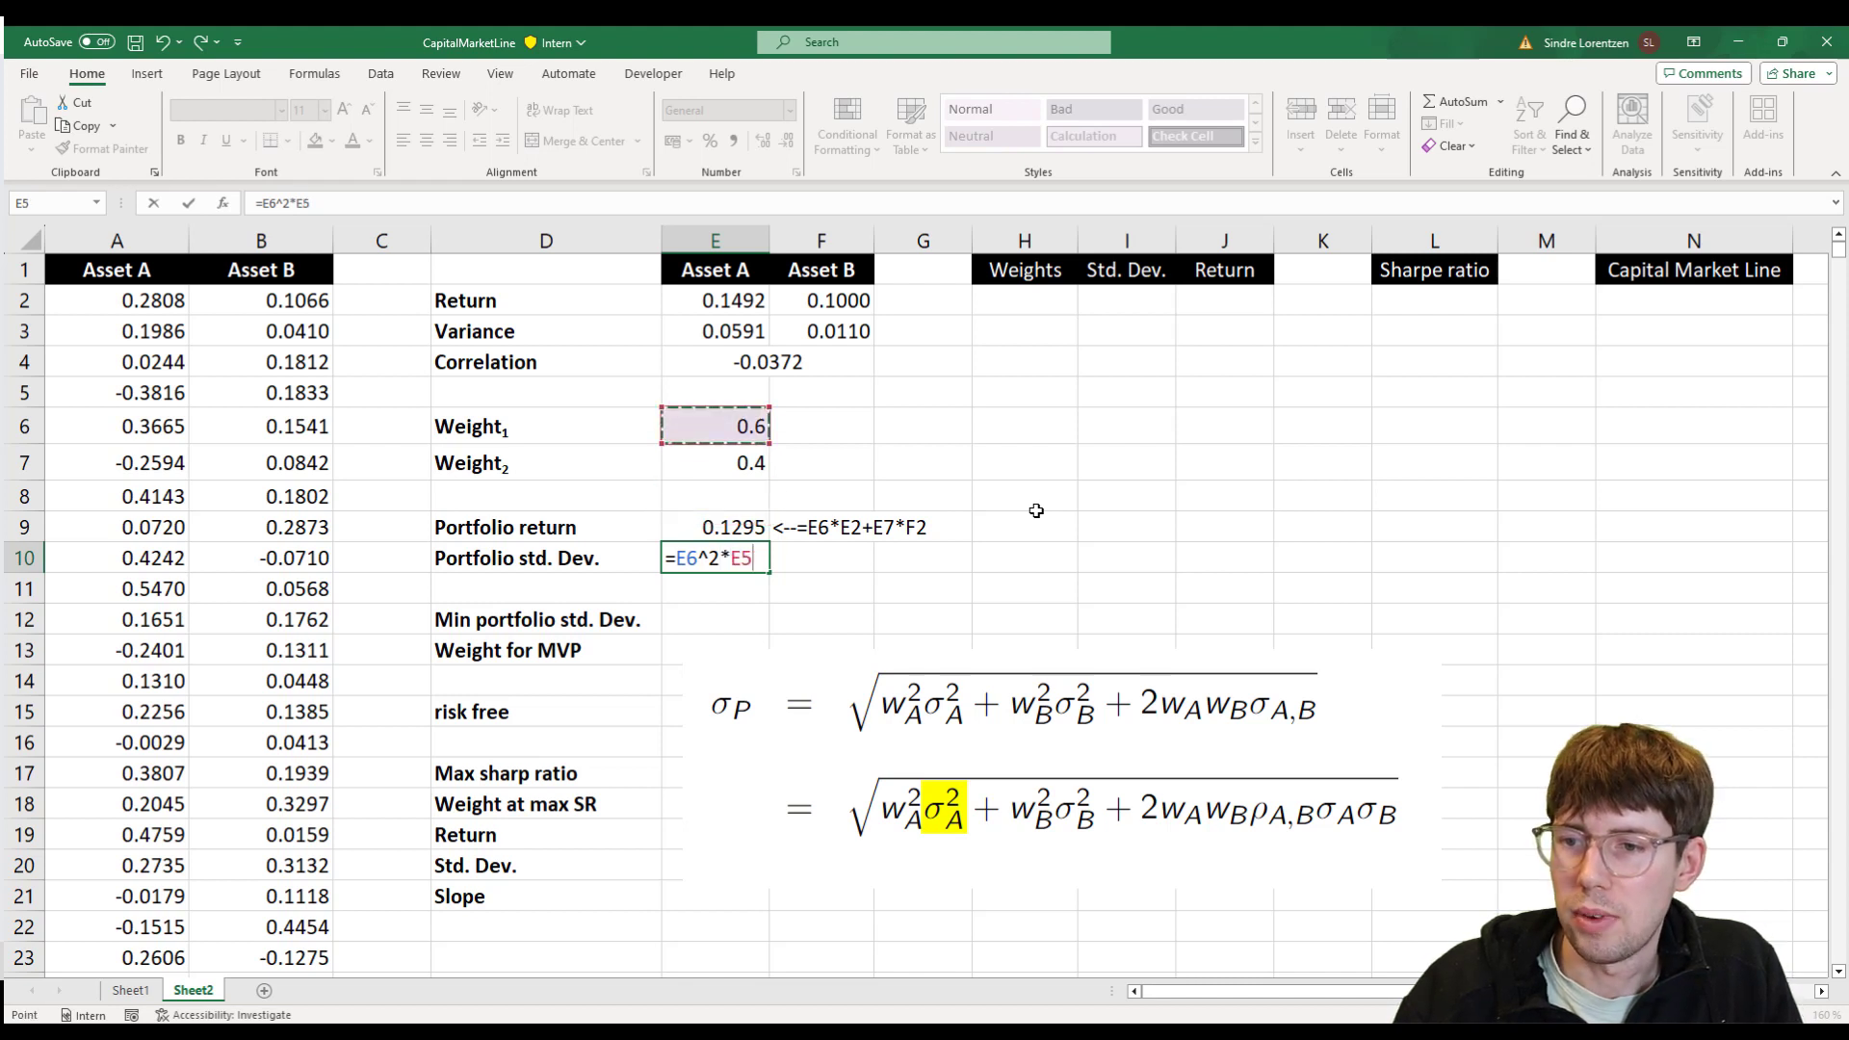
key("Up")
key("Up")
- Extend the formula in E10 with the squared second weight times Asset B's variance, +E7^2*F3
type("+")
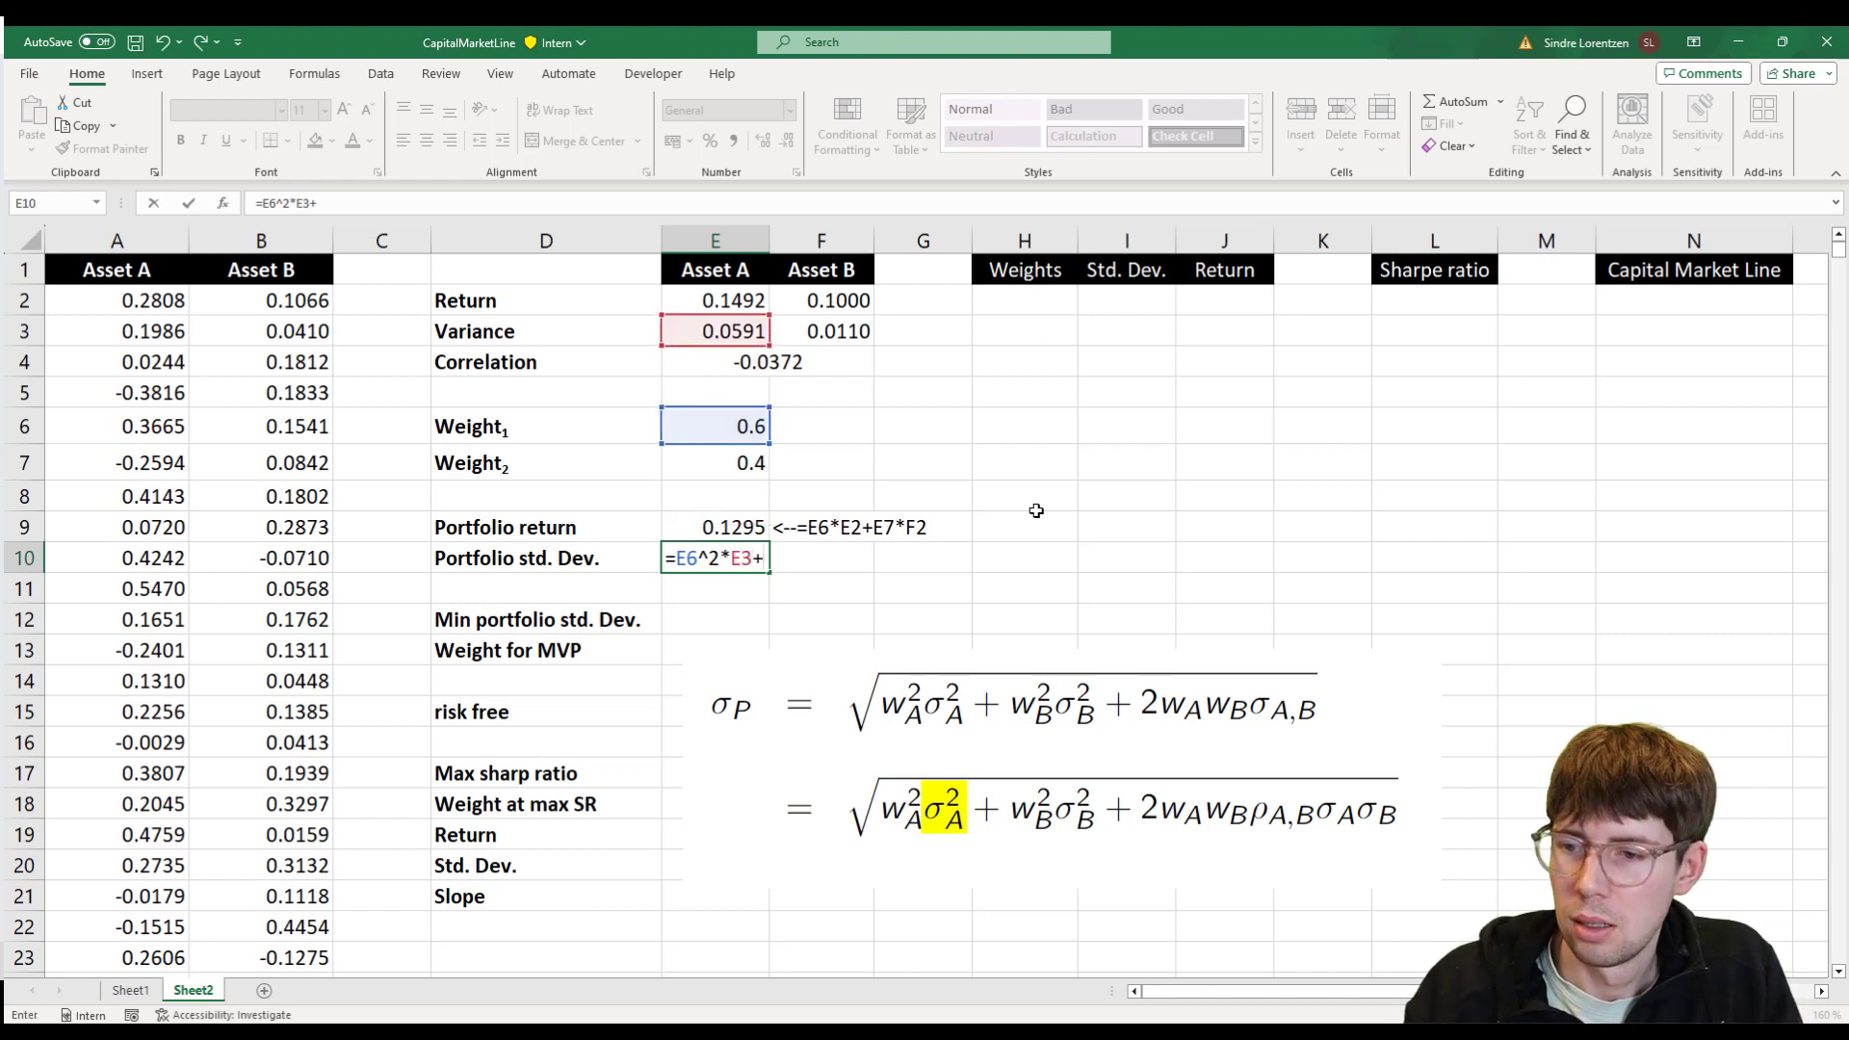
key("Up")
key("Up")
key("Up")
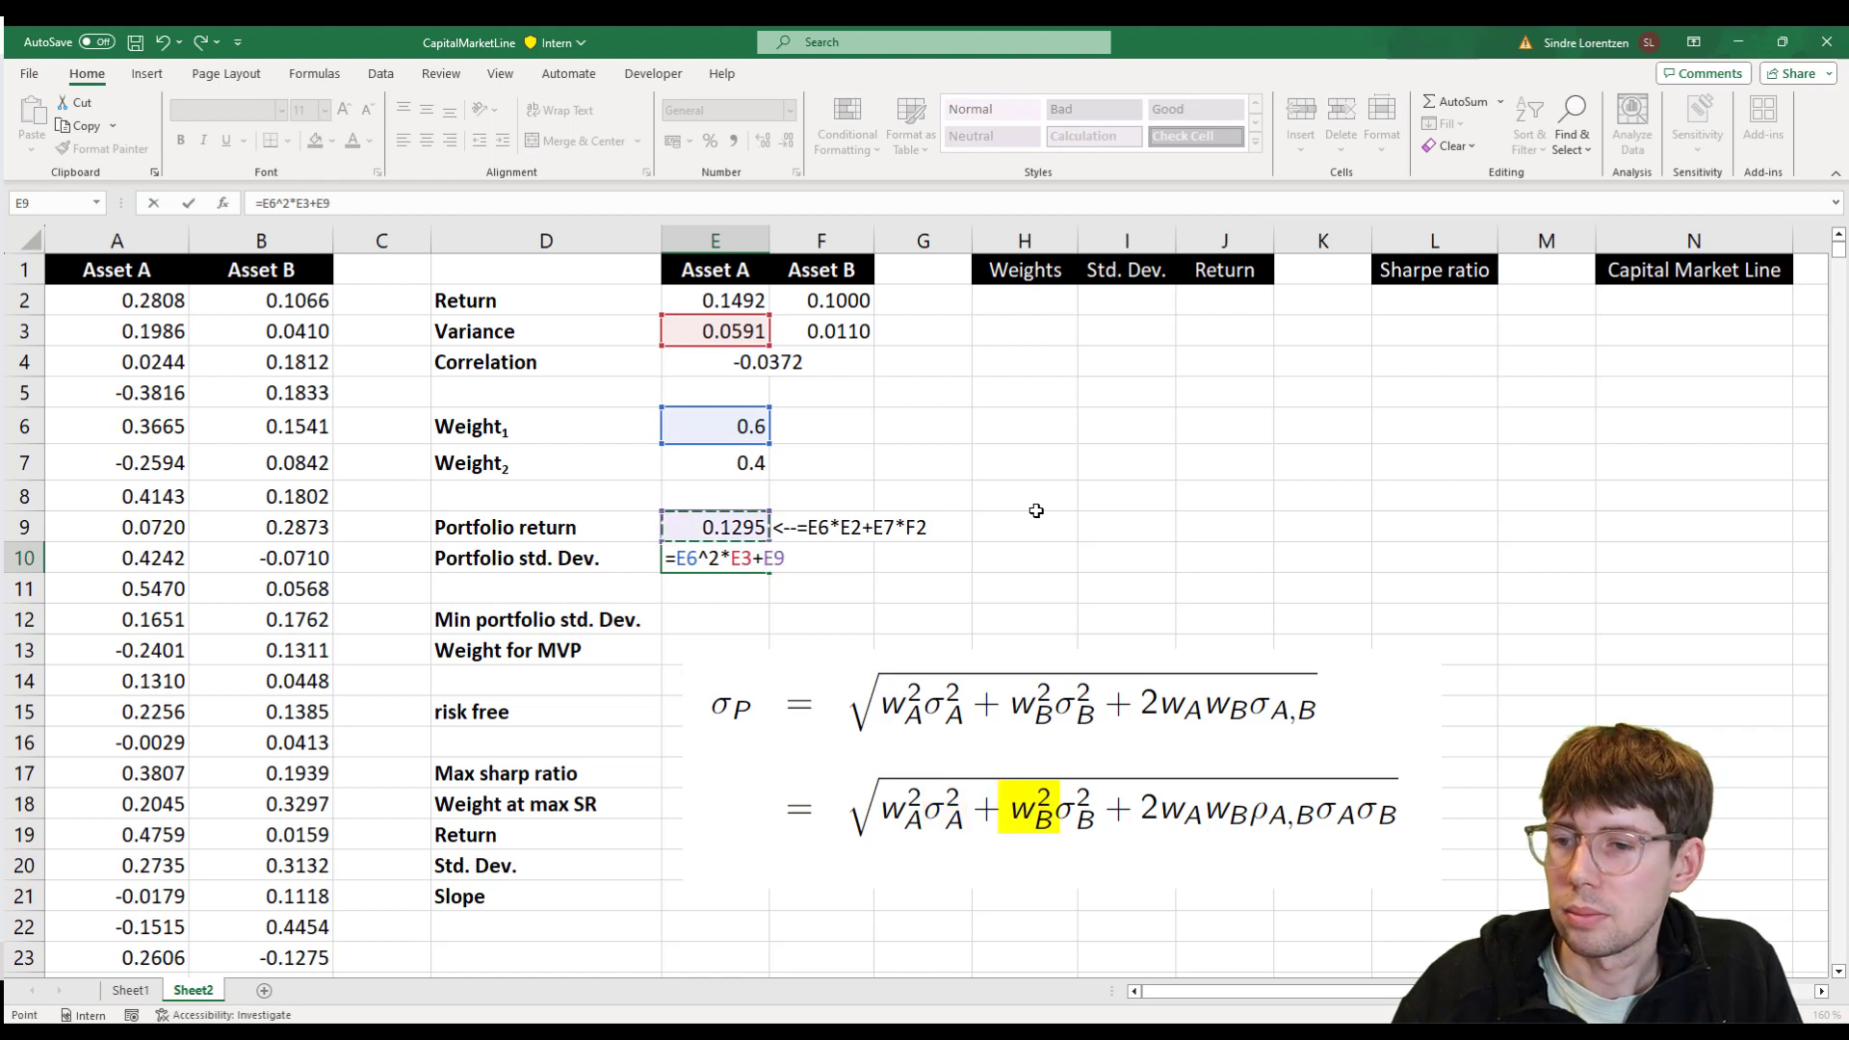
type("^2")
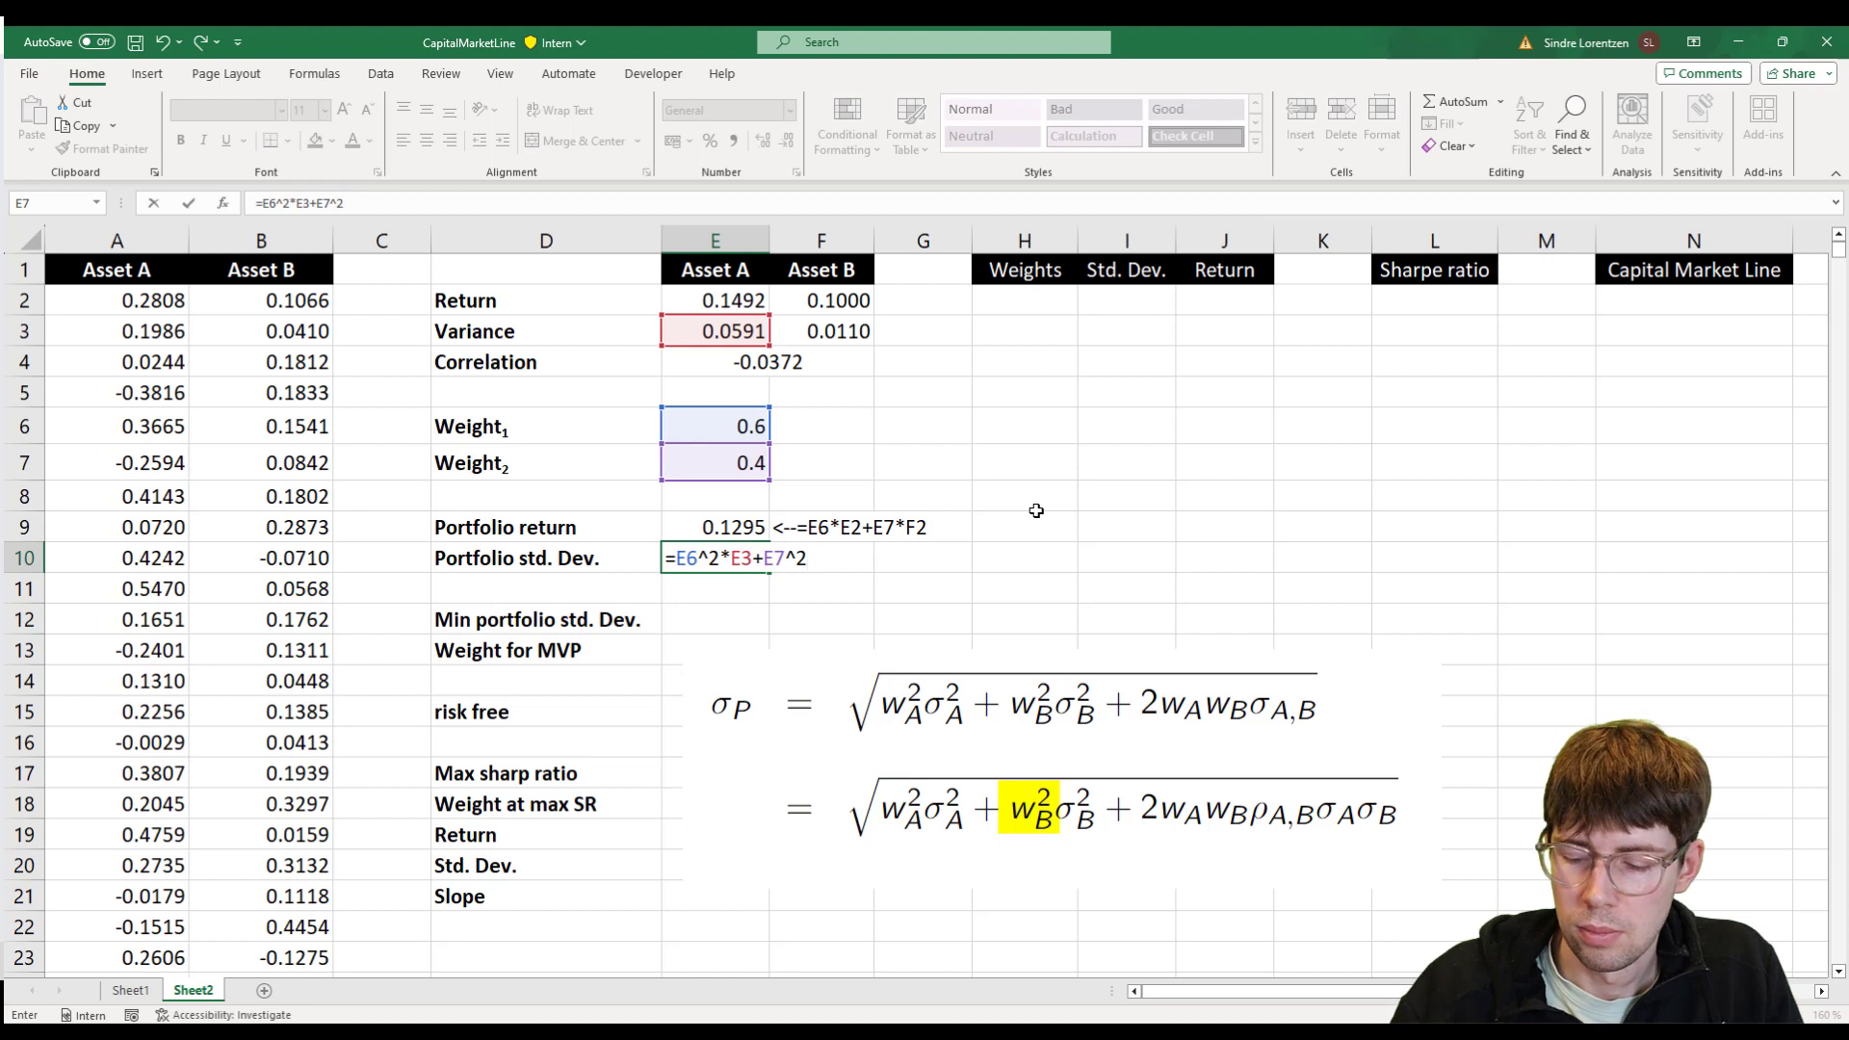
type("*")
key("Up")
key("Up")
key("Up")
key("Up")
key("Up")
key("Up")
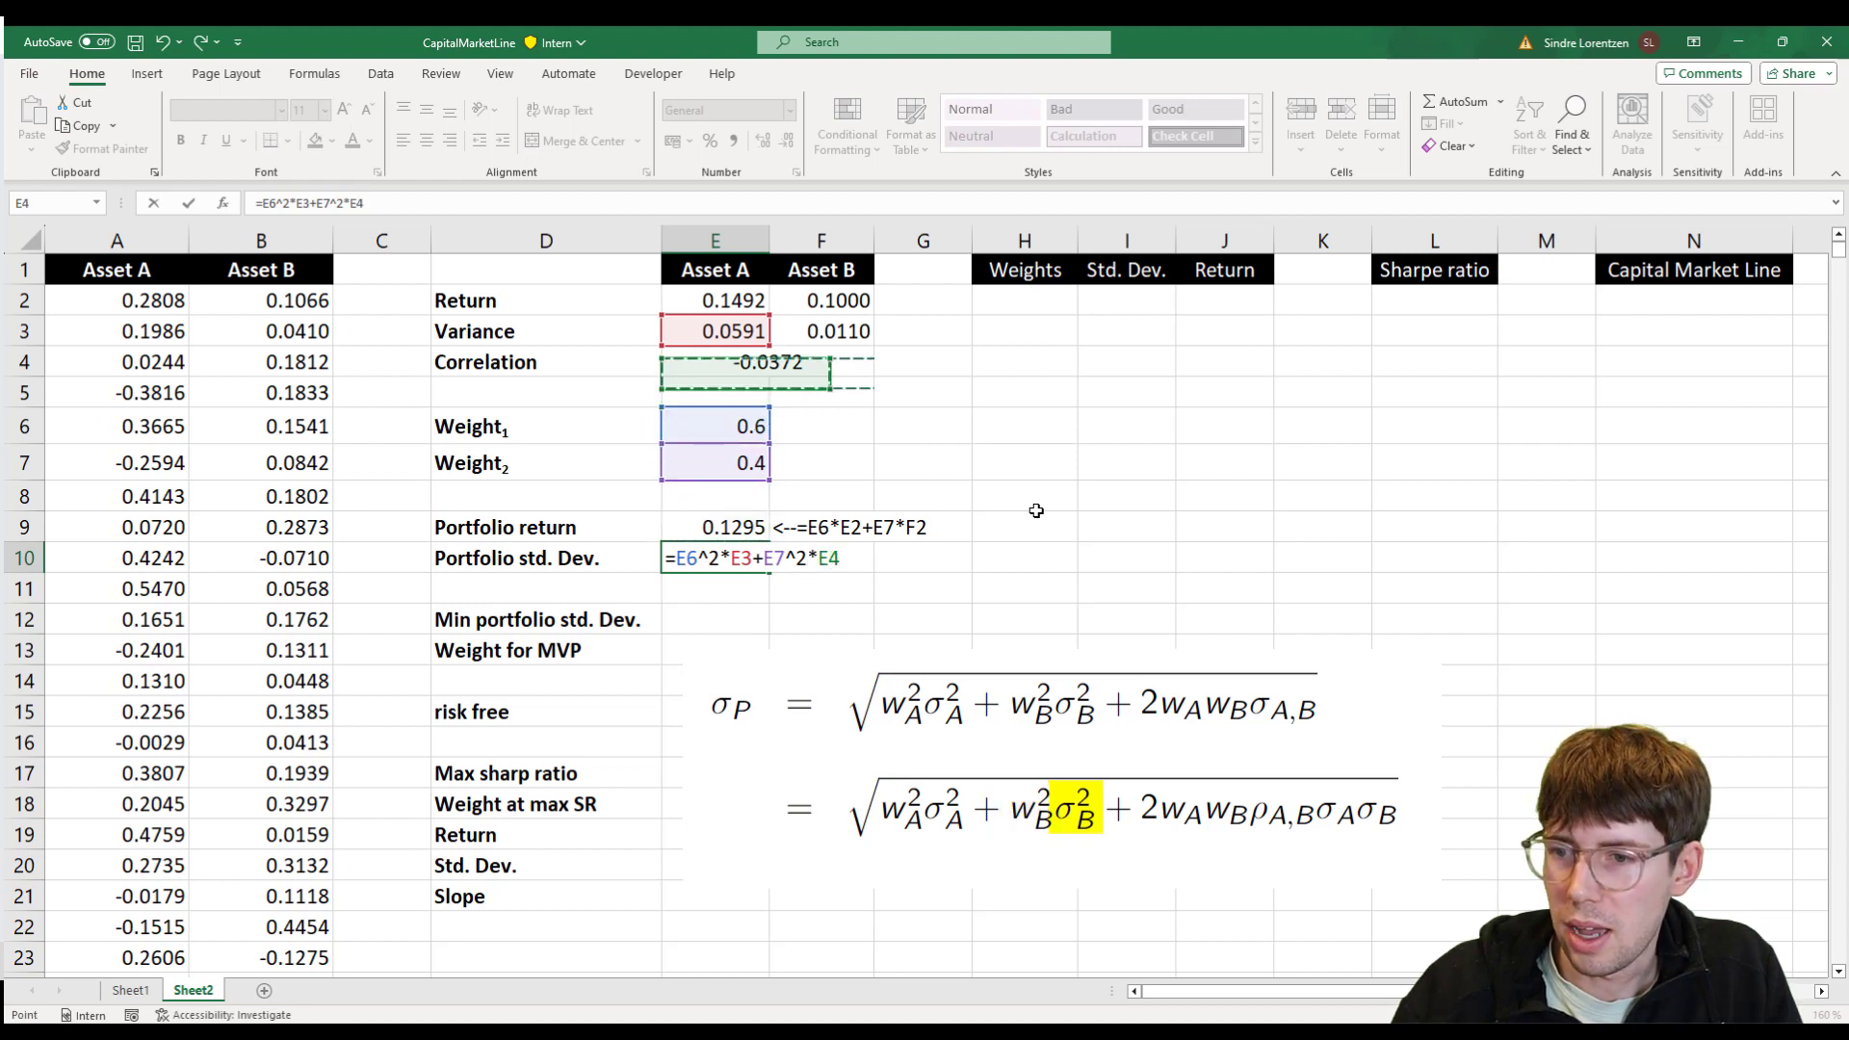
key("Up")
key("Right")
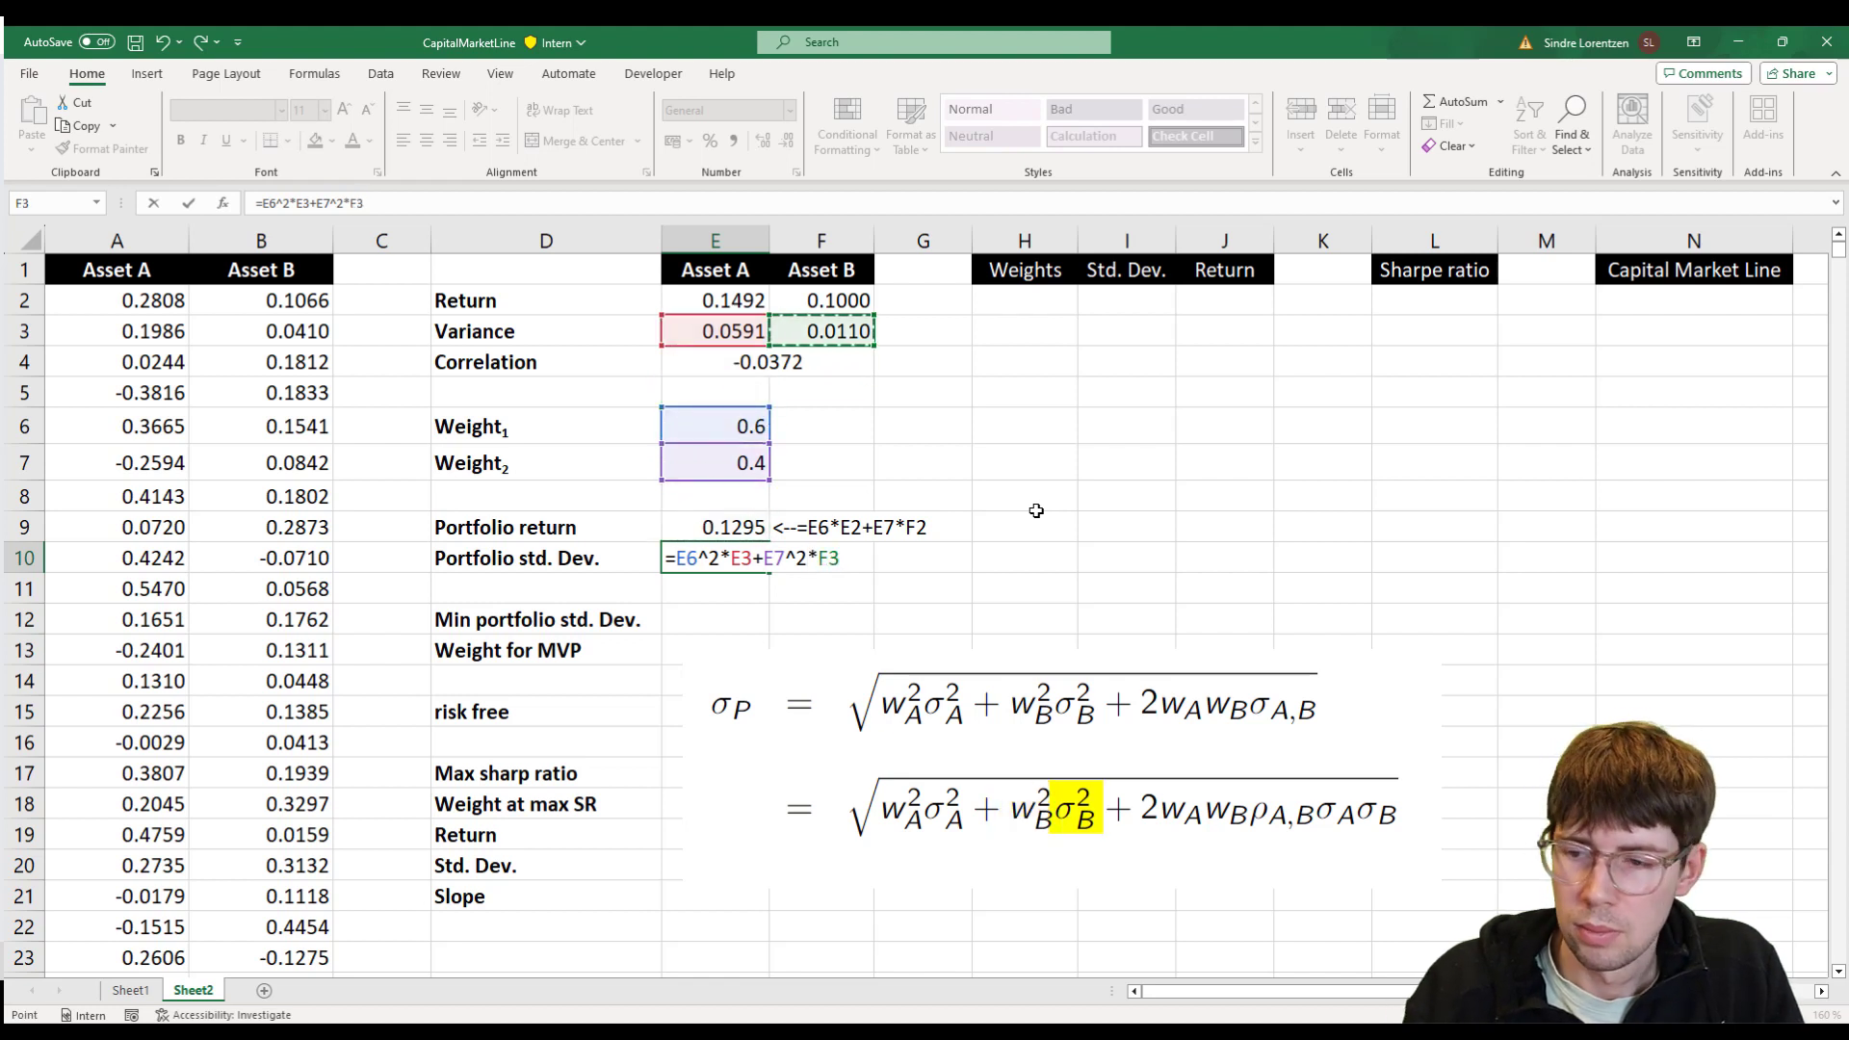
- Extend the portfolio standard deviation formula in E10 with twice the product of both weights, +2*E6*E7
type("+")
type("2*")
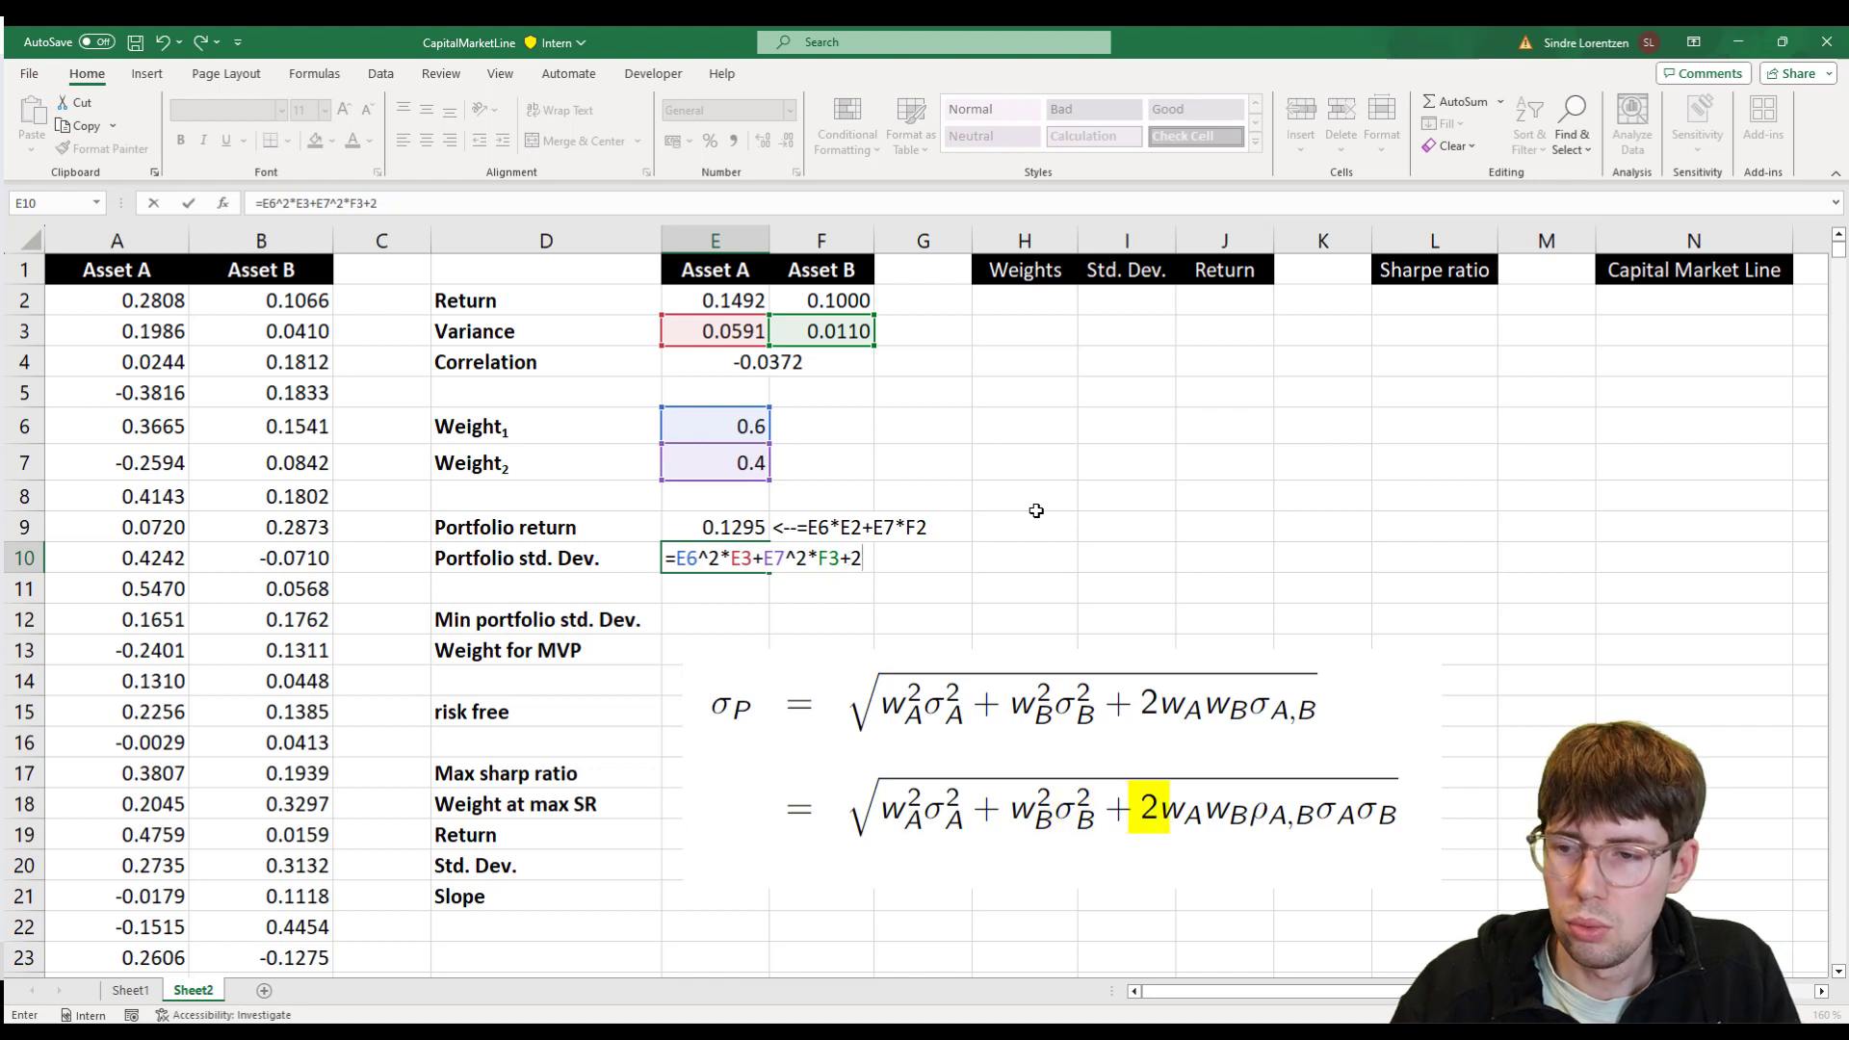
key("Up")
key("Up")
key("Up")
key("Up")
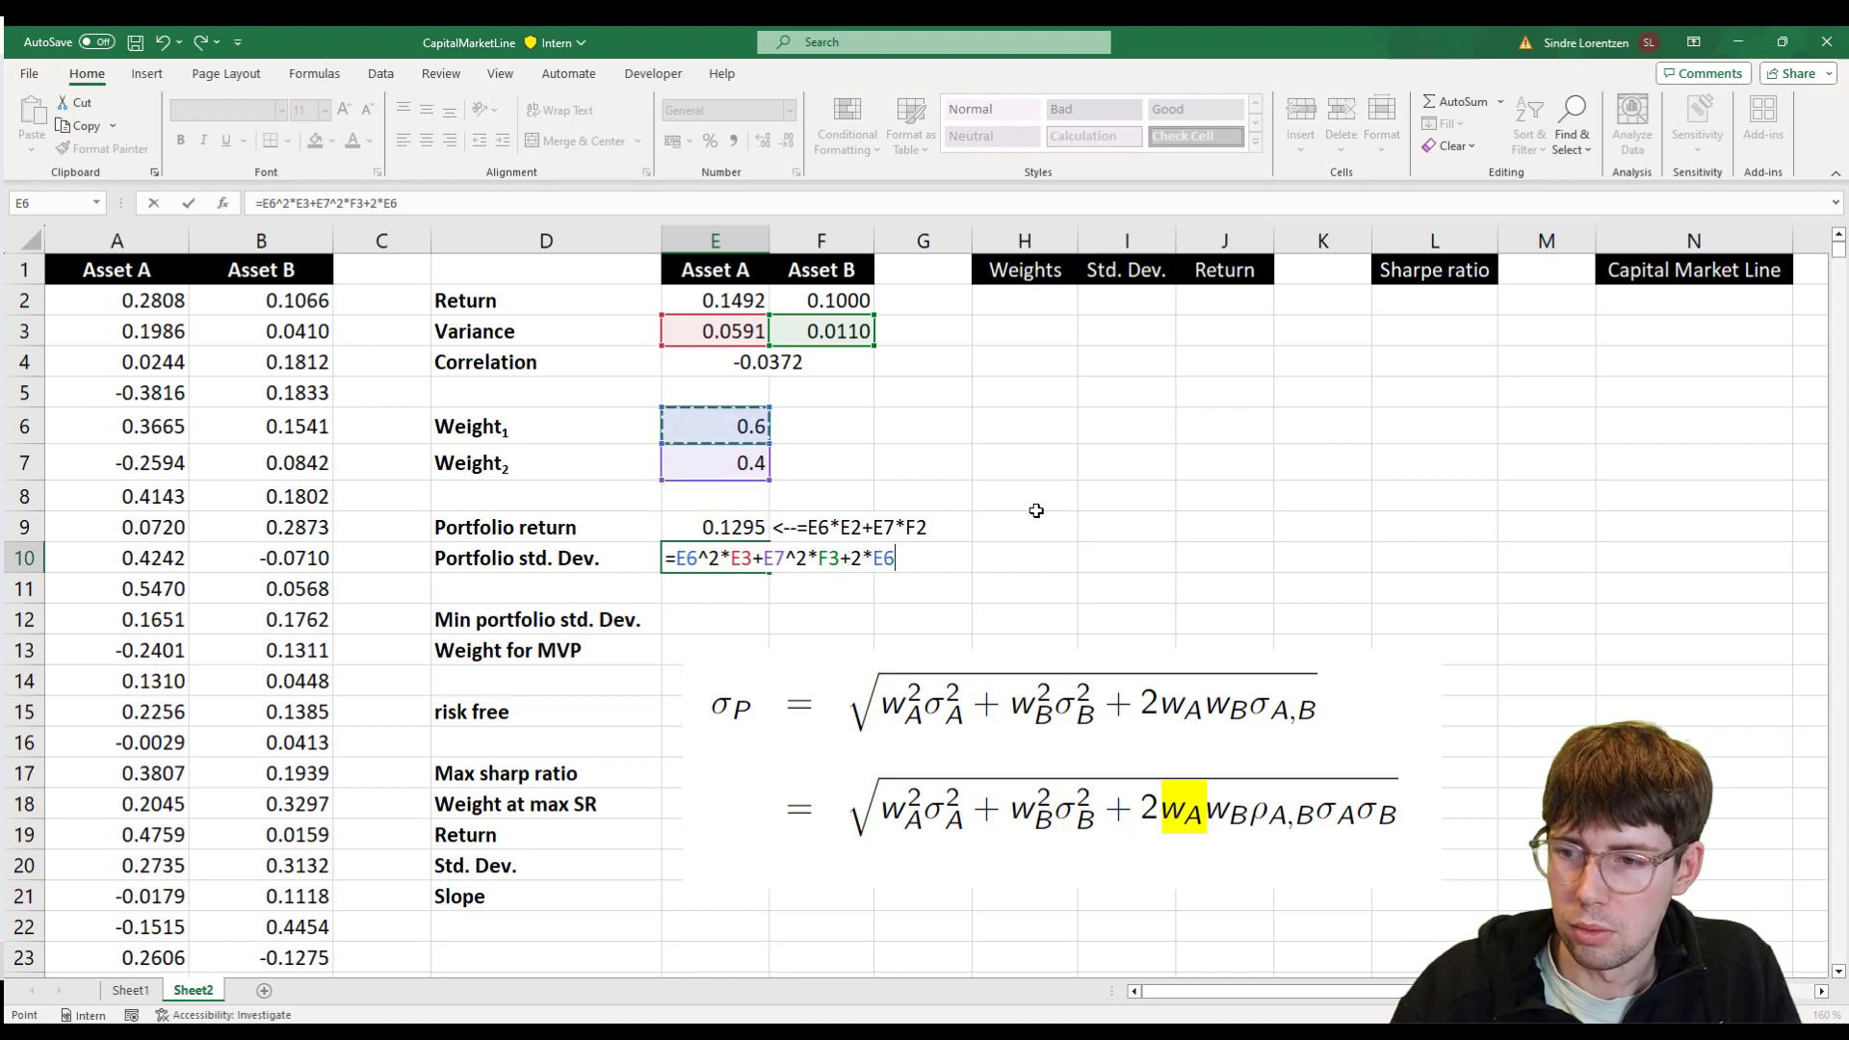
type("*")
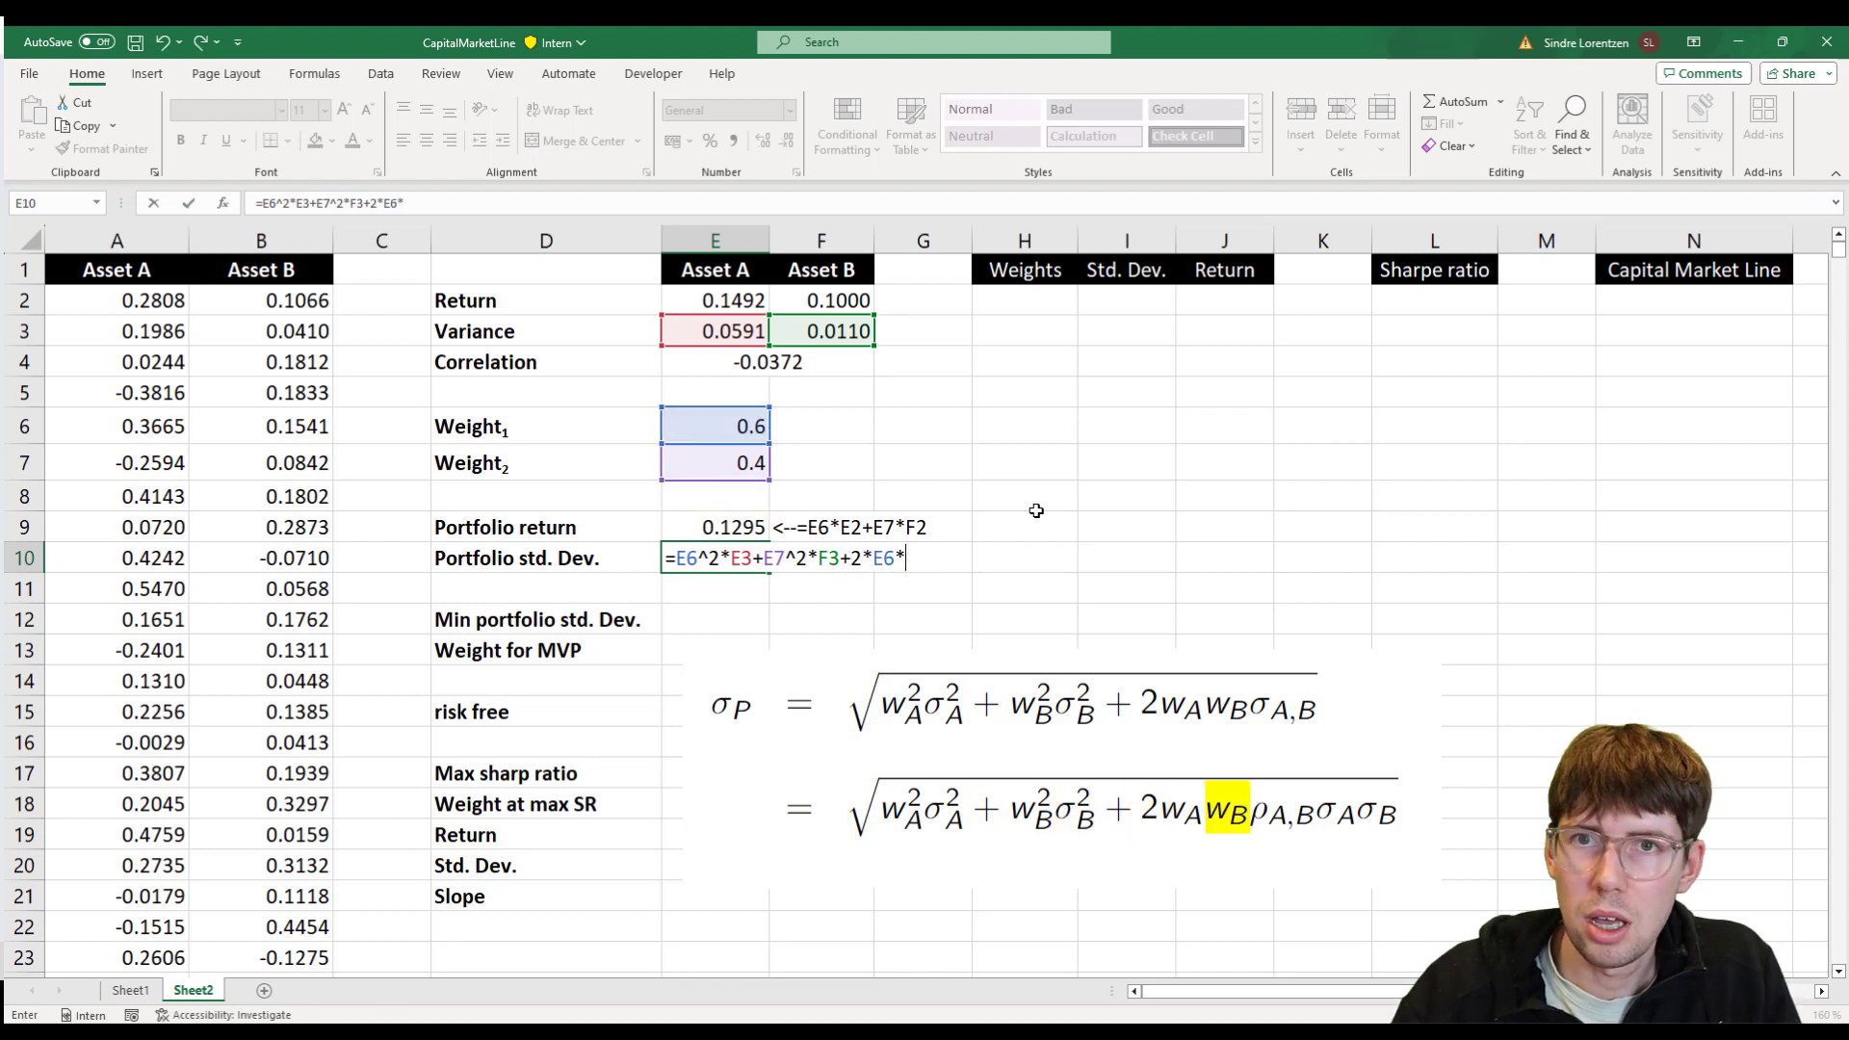
key("Up")
key("Up")
key("Up")
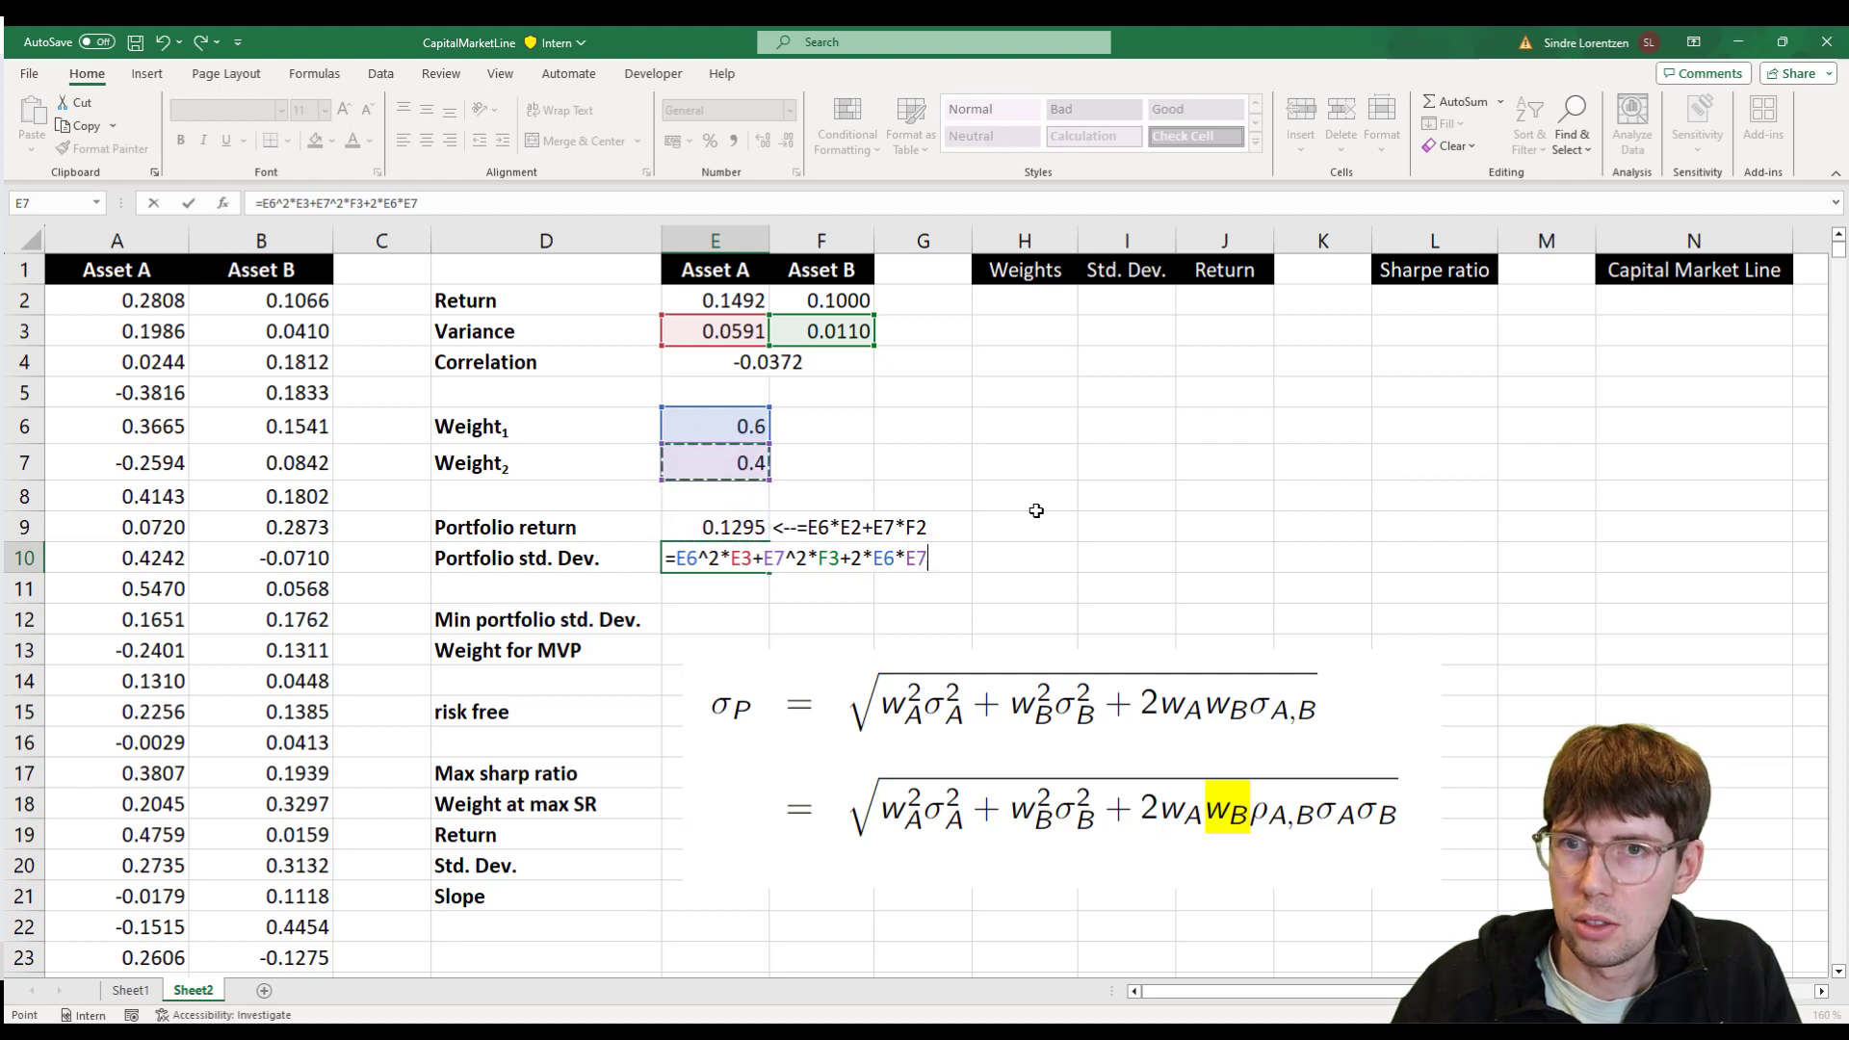
- Multiply the last term of the E10 formula by the correlation between the assets, *E4
type("*")
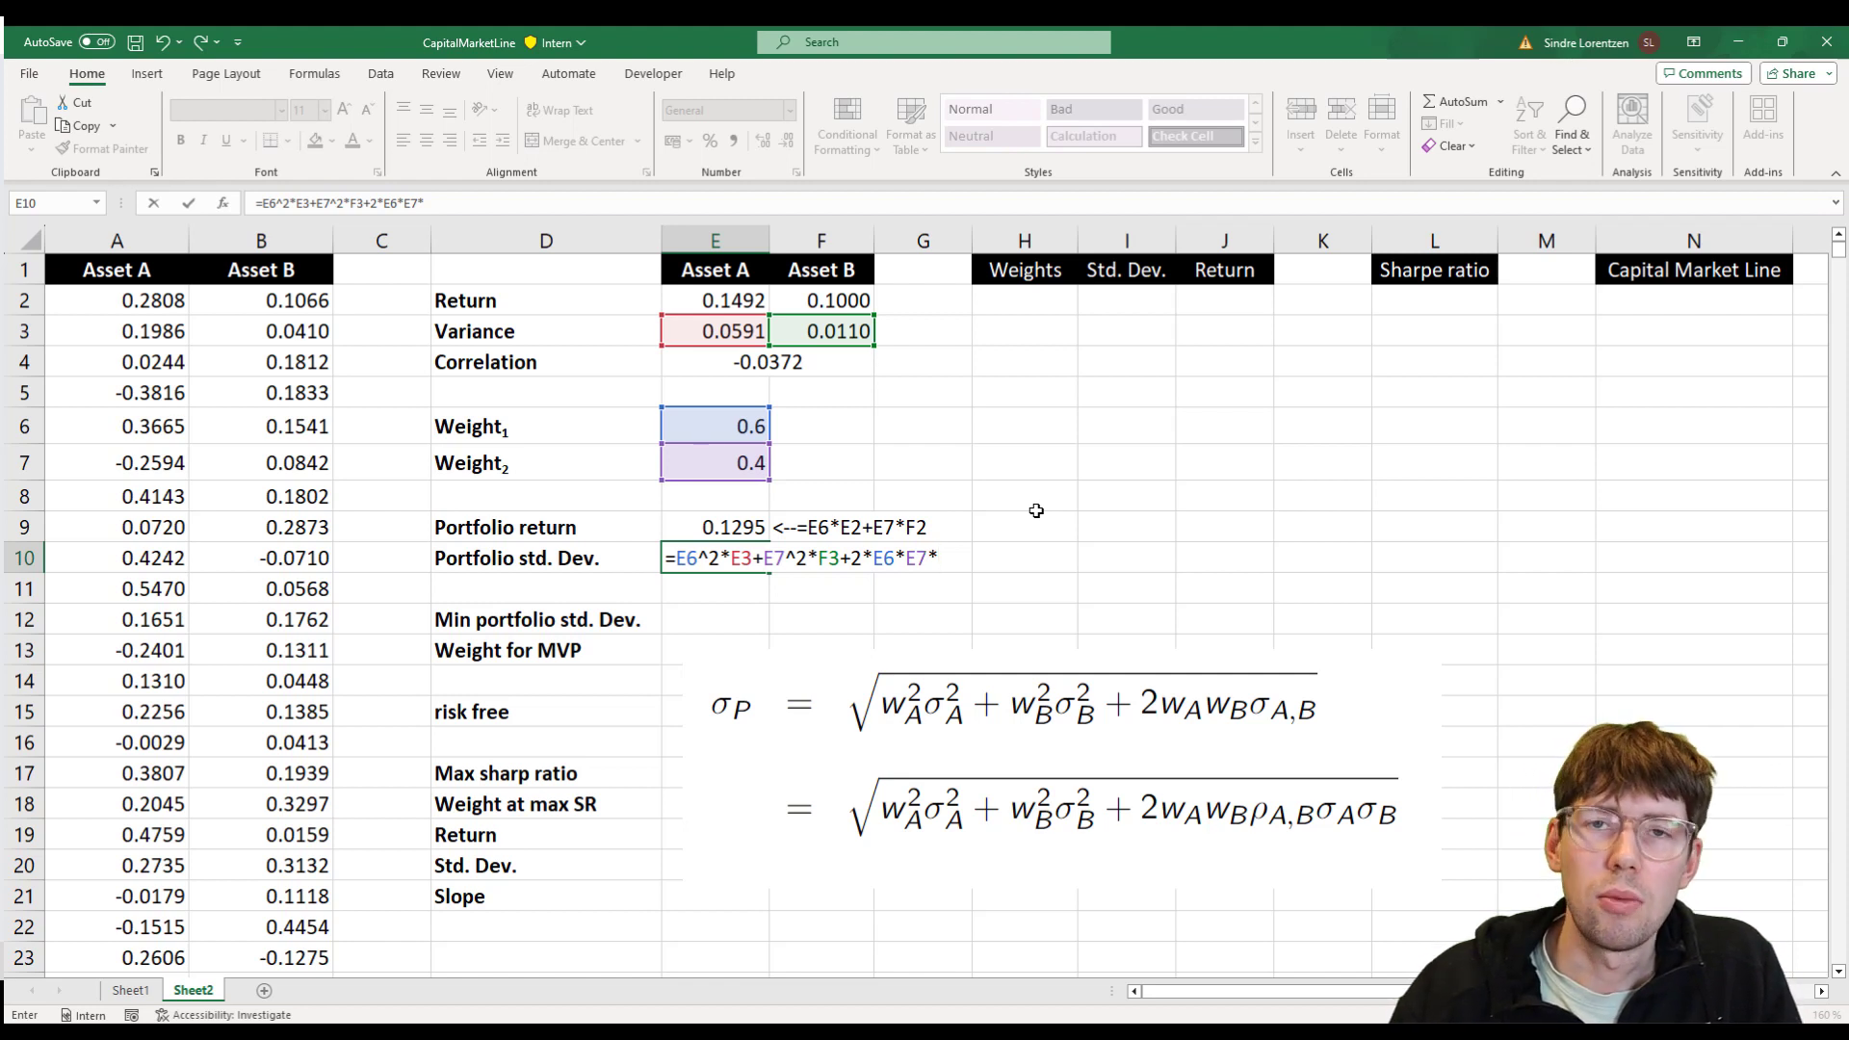
key("Up")
key("Up")
key("Up")
key("Up")
key("Up")
key("Up")
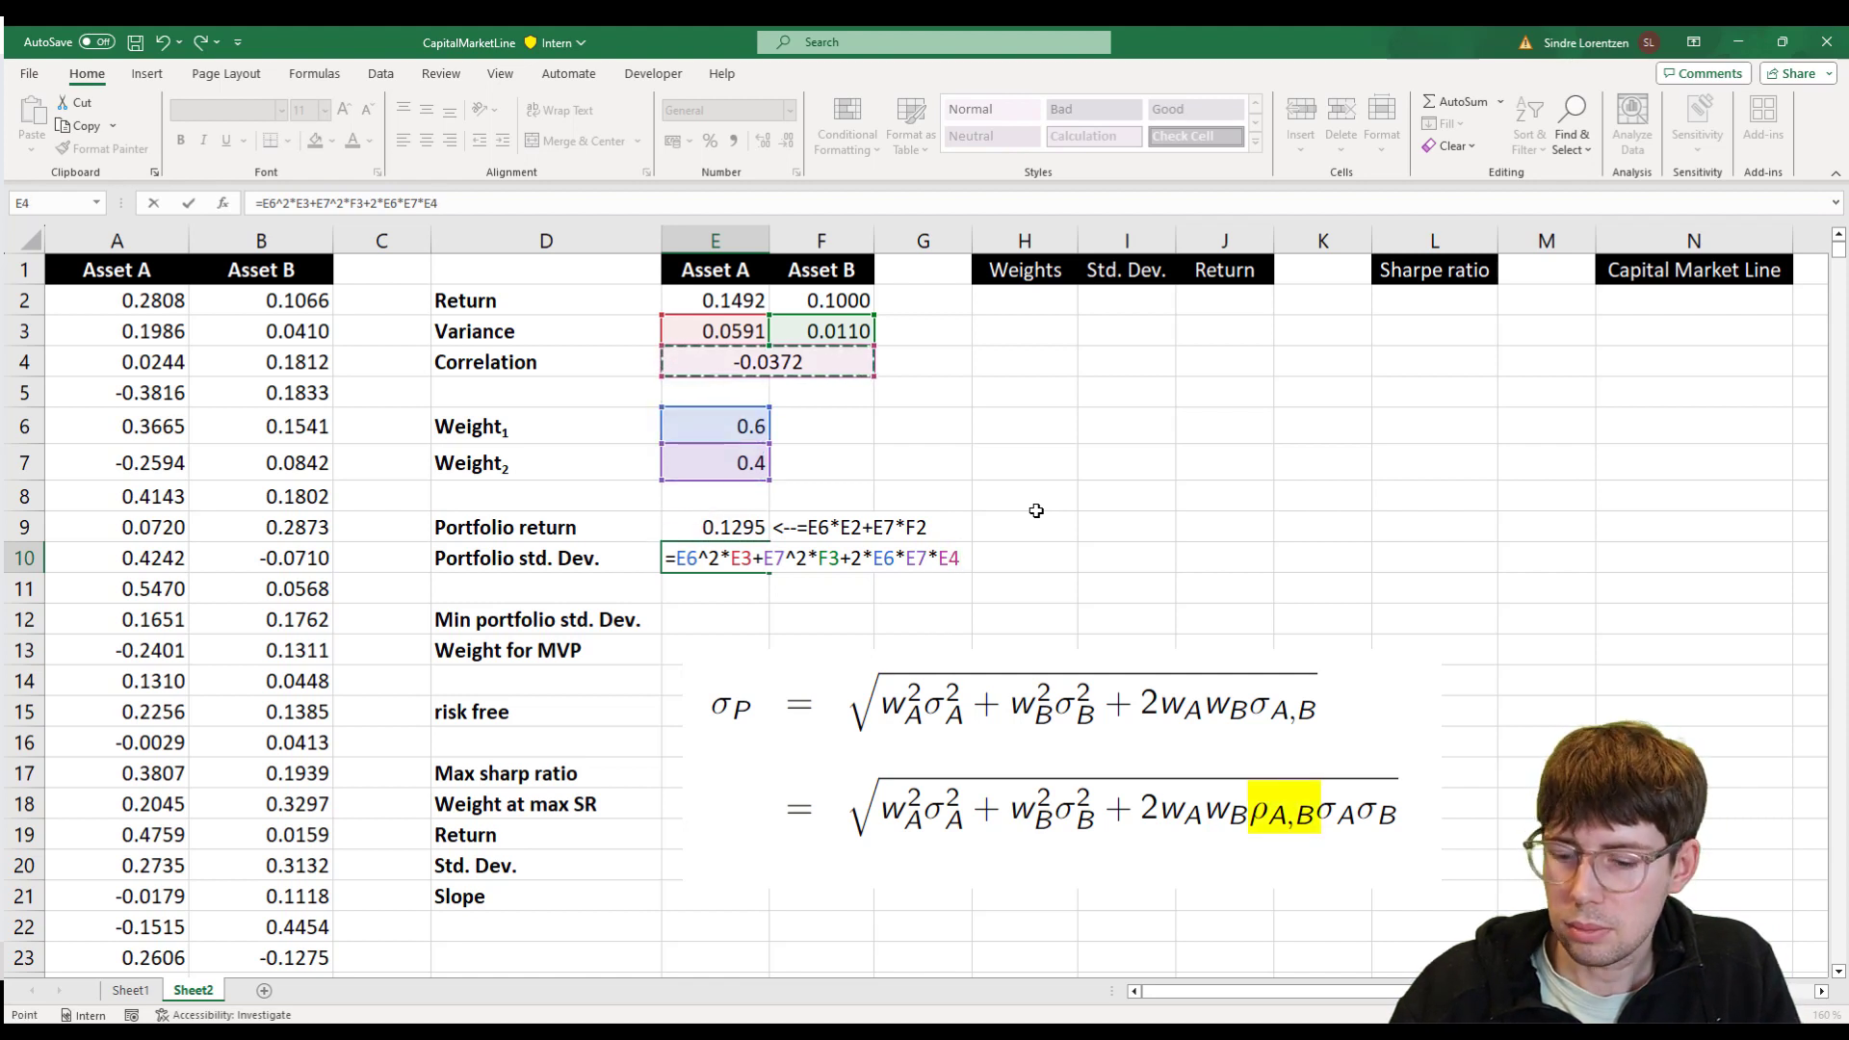
- Multiply the last term in E10 by Asset A's standard deviation, *SQRT(E3)
type("*")
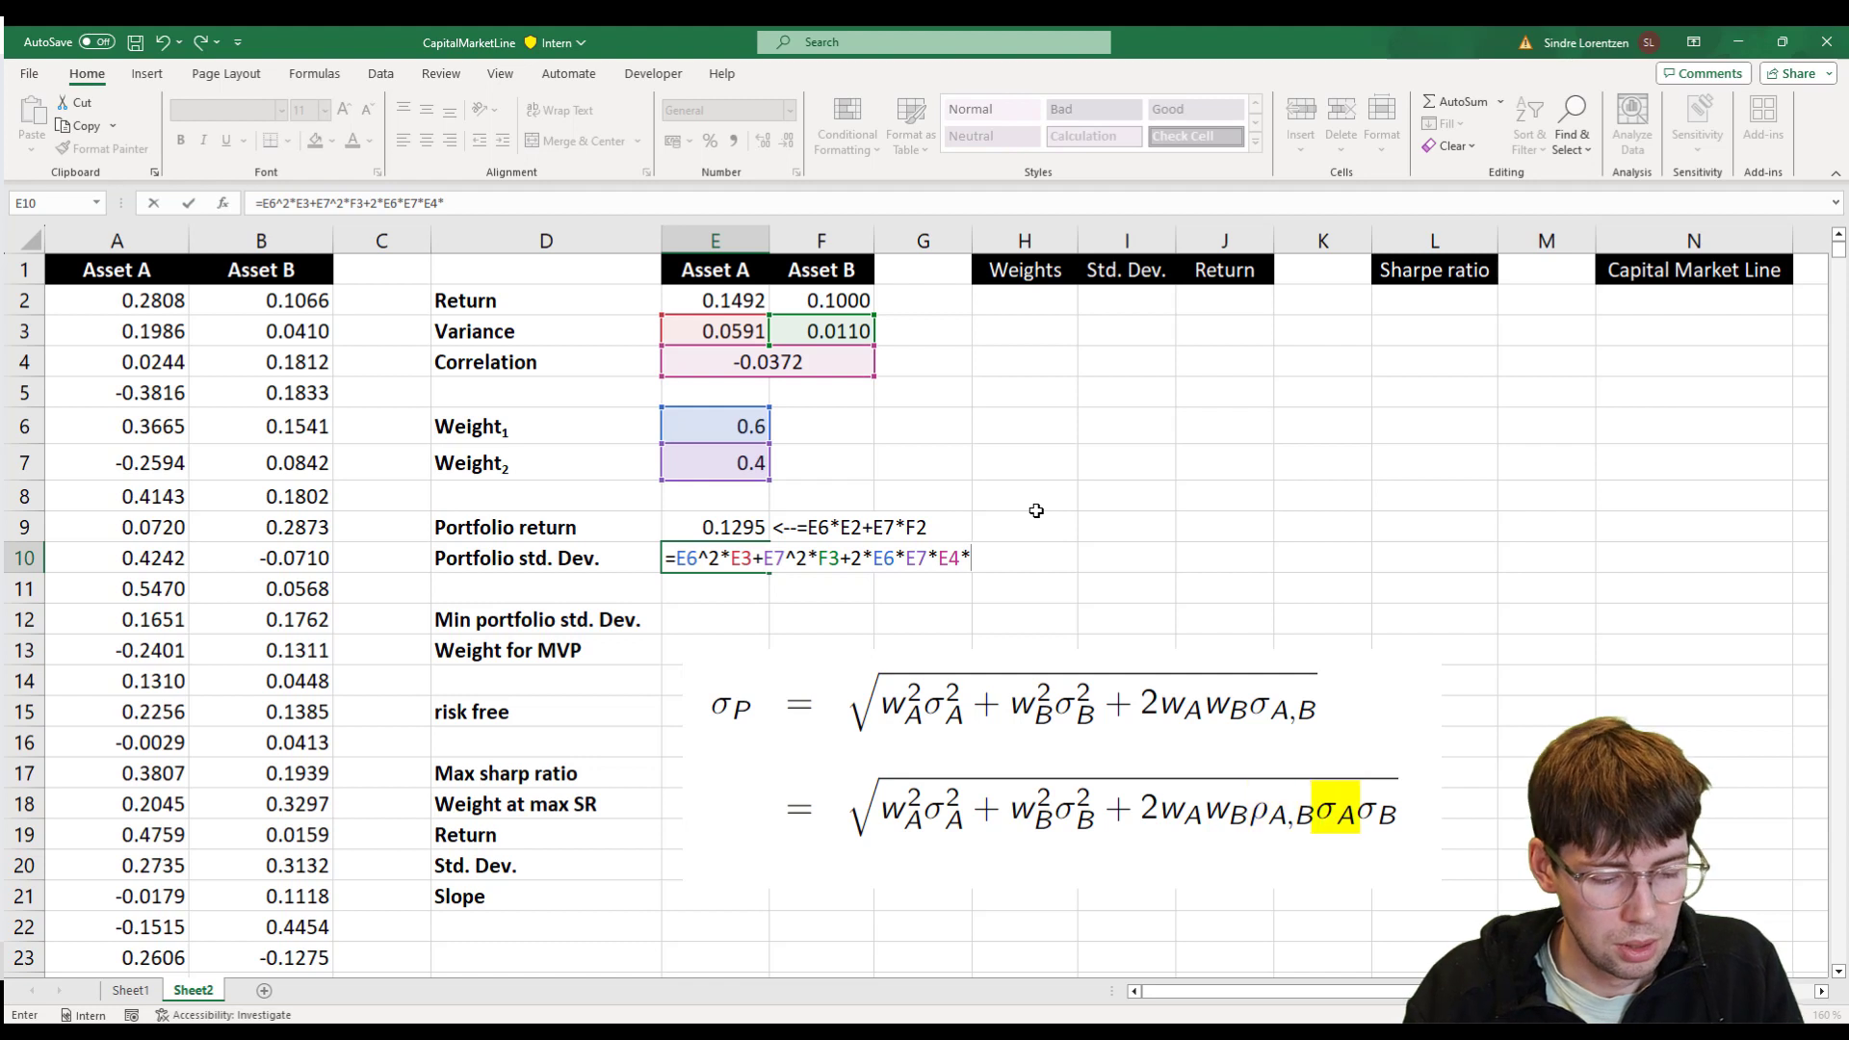
type("sqrt")
key("Tab")
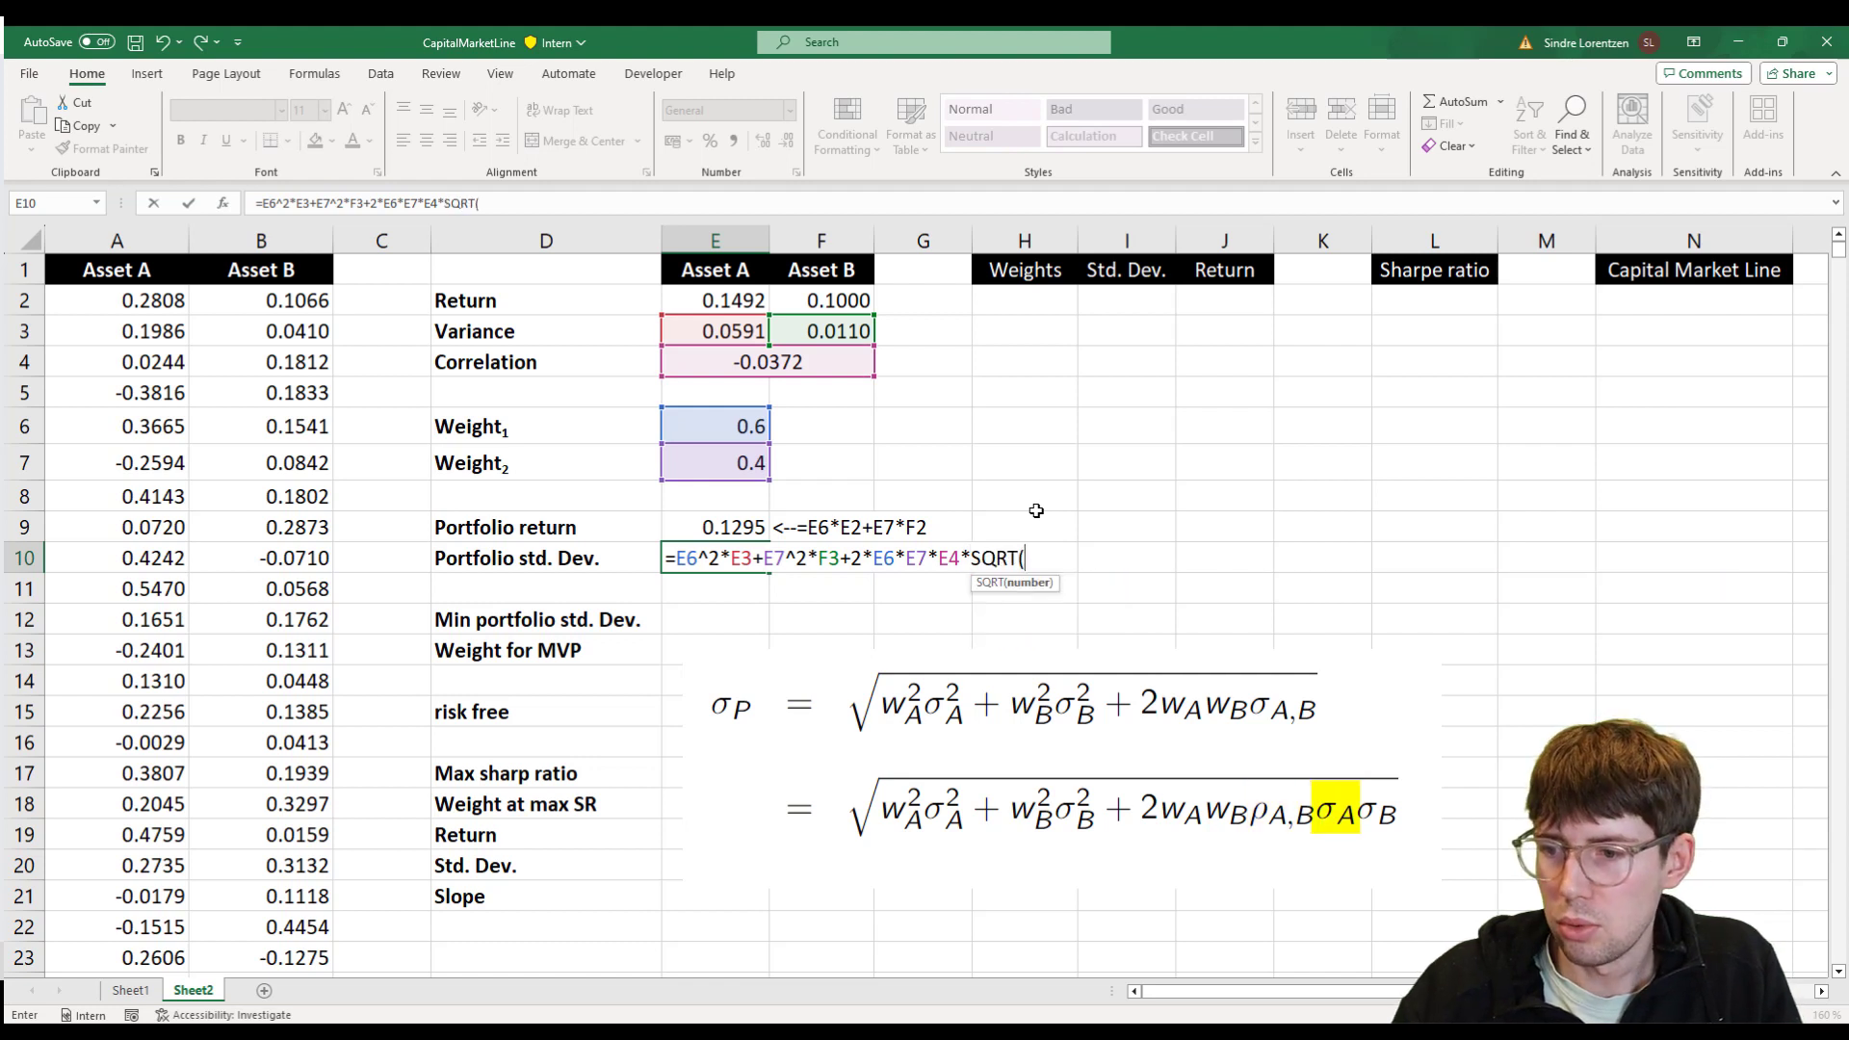
key("Up")
key("Up")
key("Up")
key("Up")
key("Up")
key("Up")
key("Up")
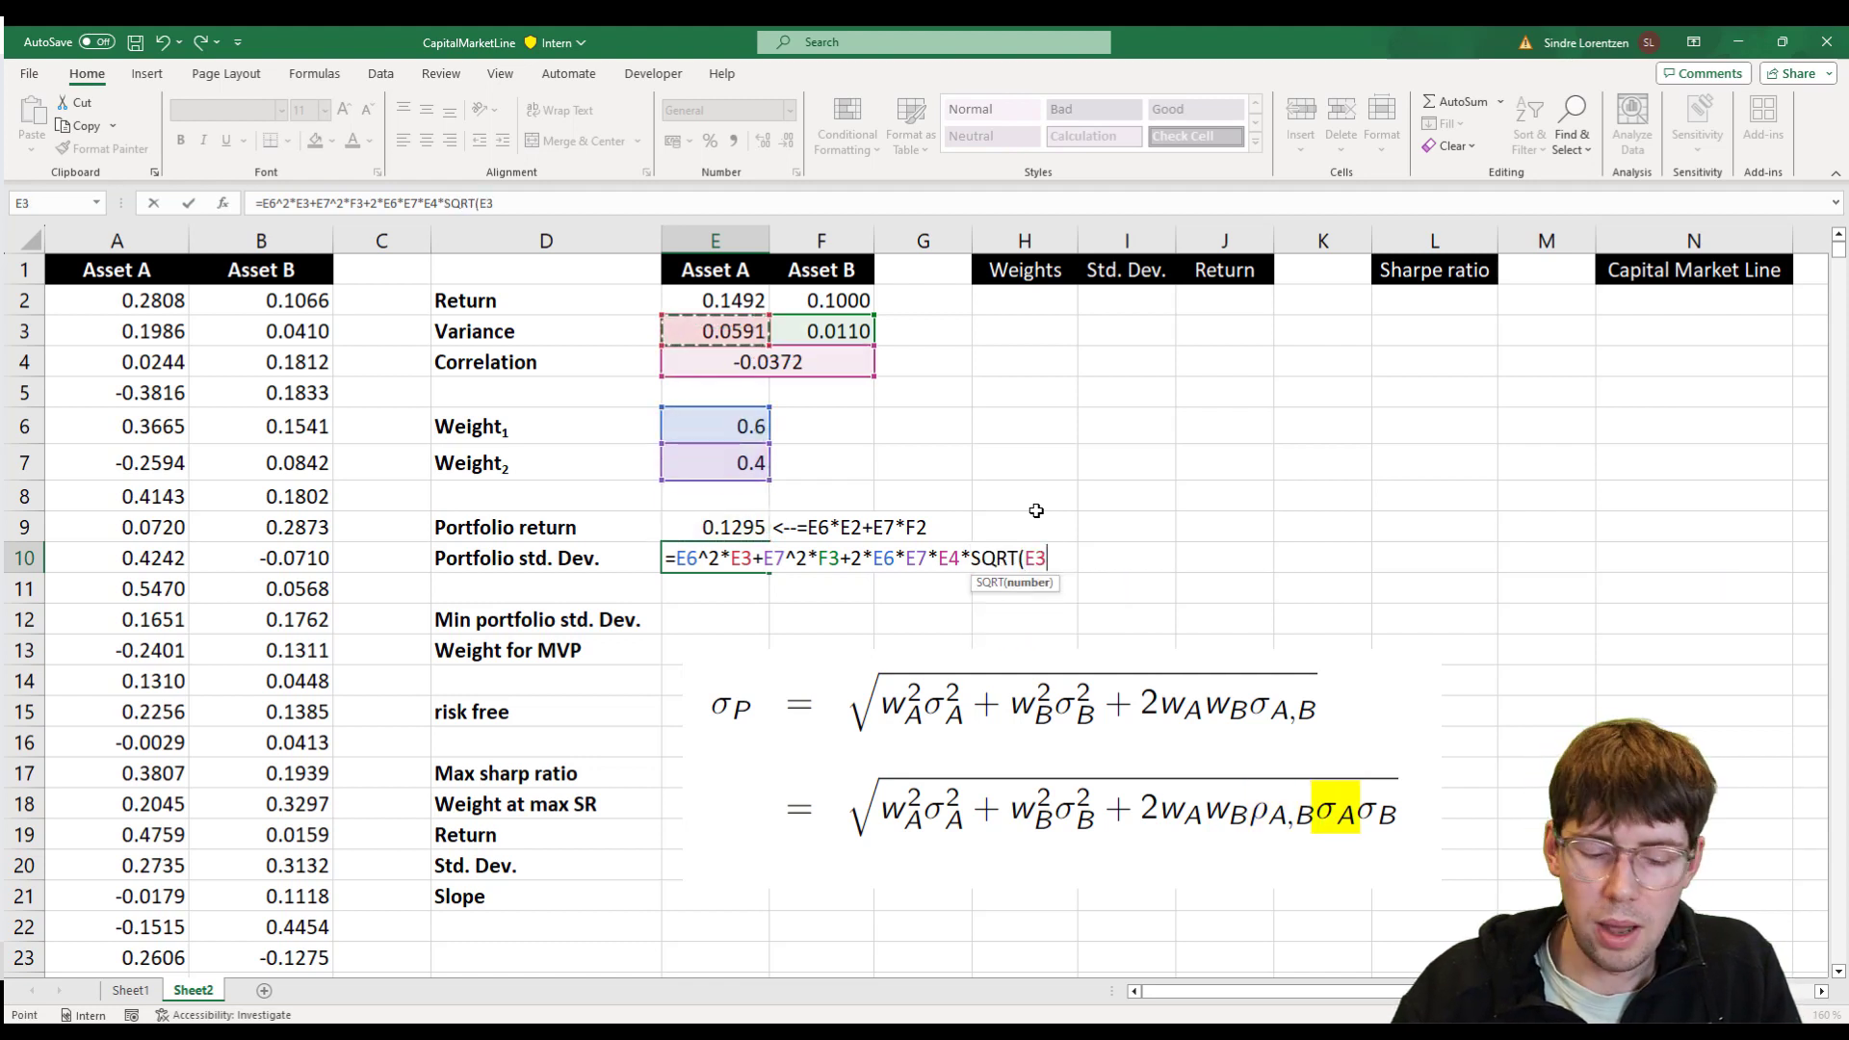
type(")")
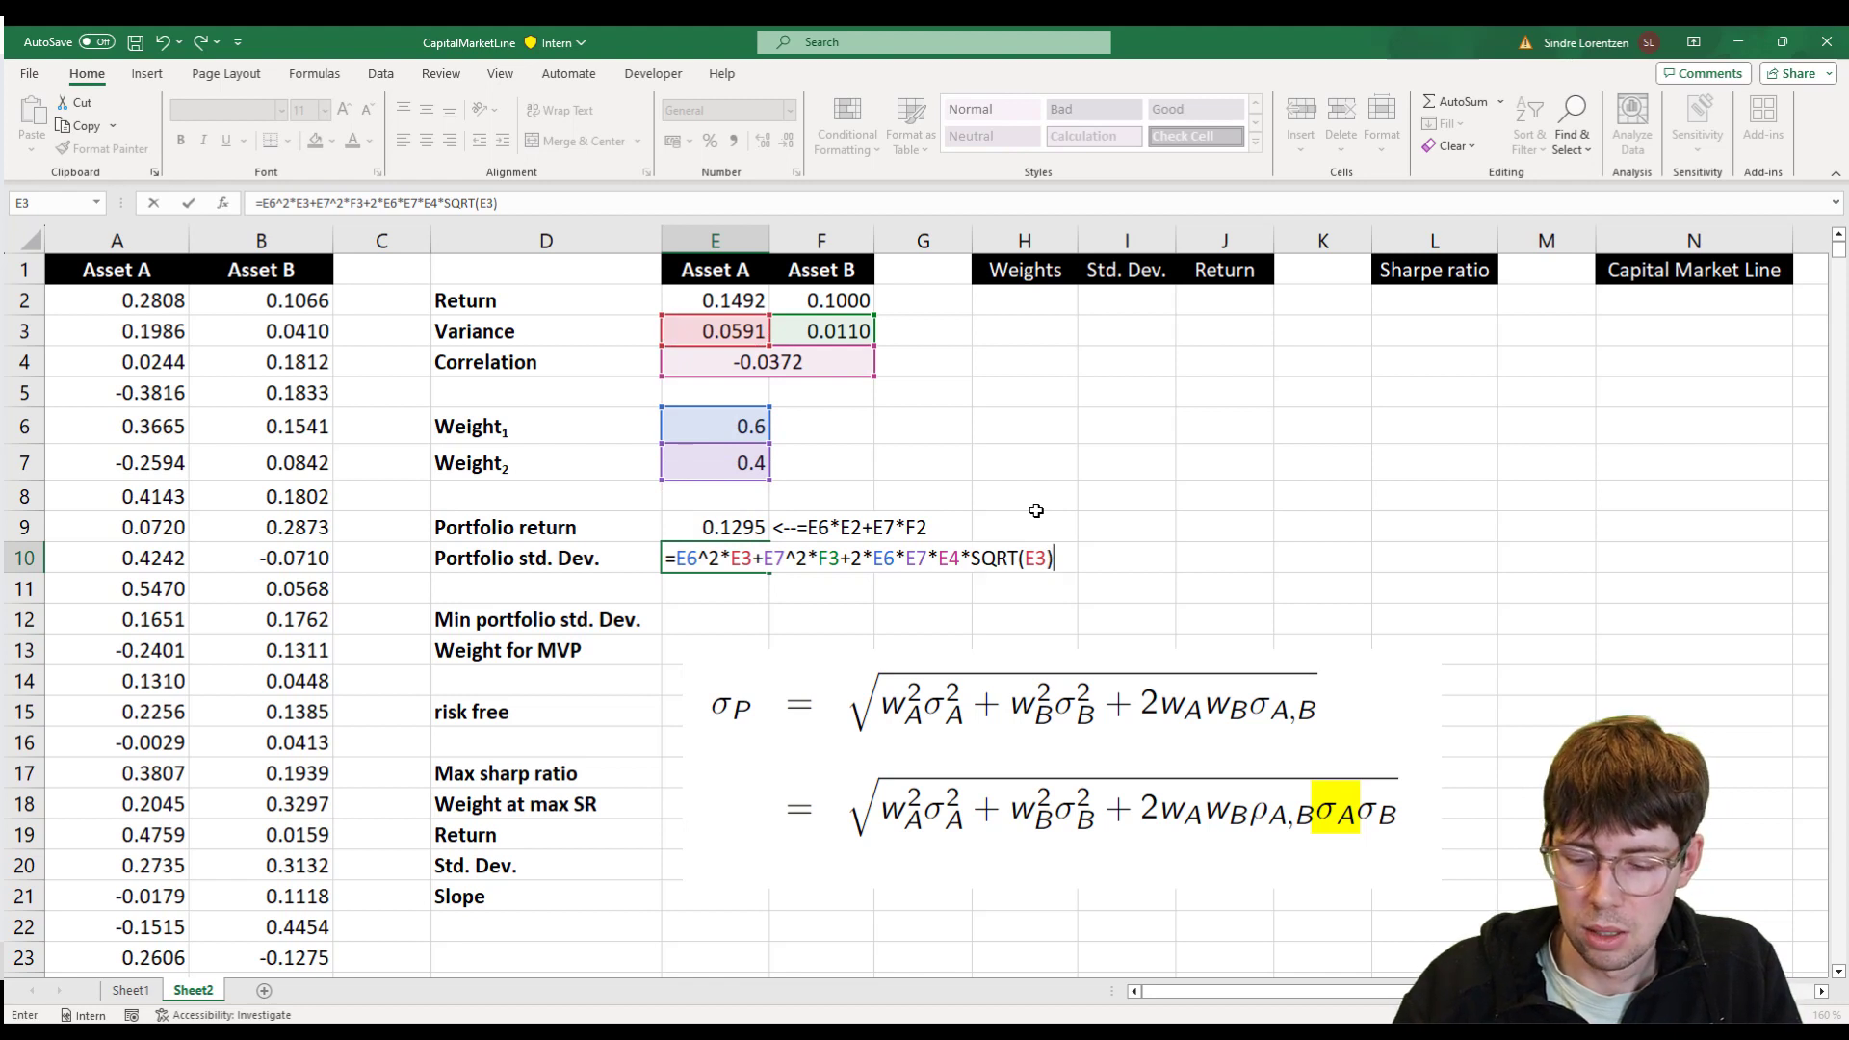
- Complete the last term in E10 with Asset B's standard deviation, *SQRT(F3), and enter the formula
type("*sqr")
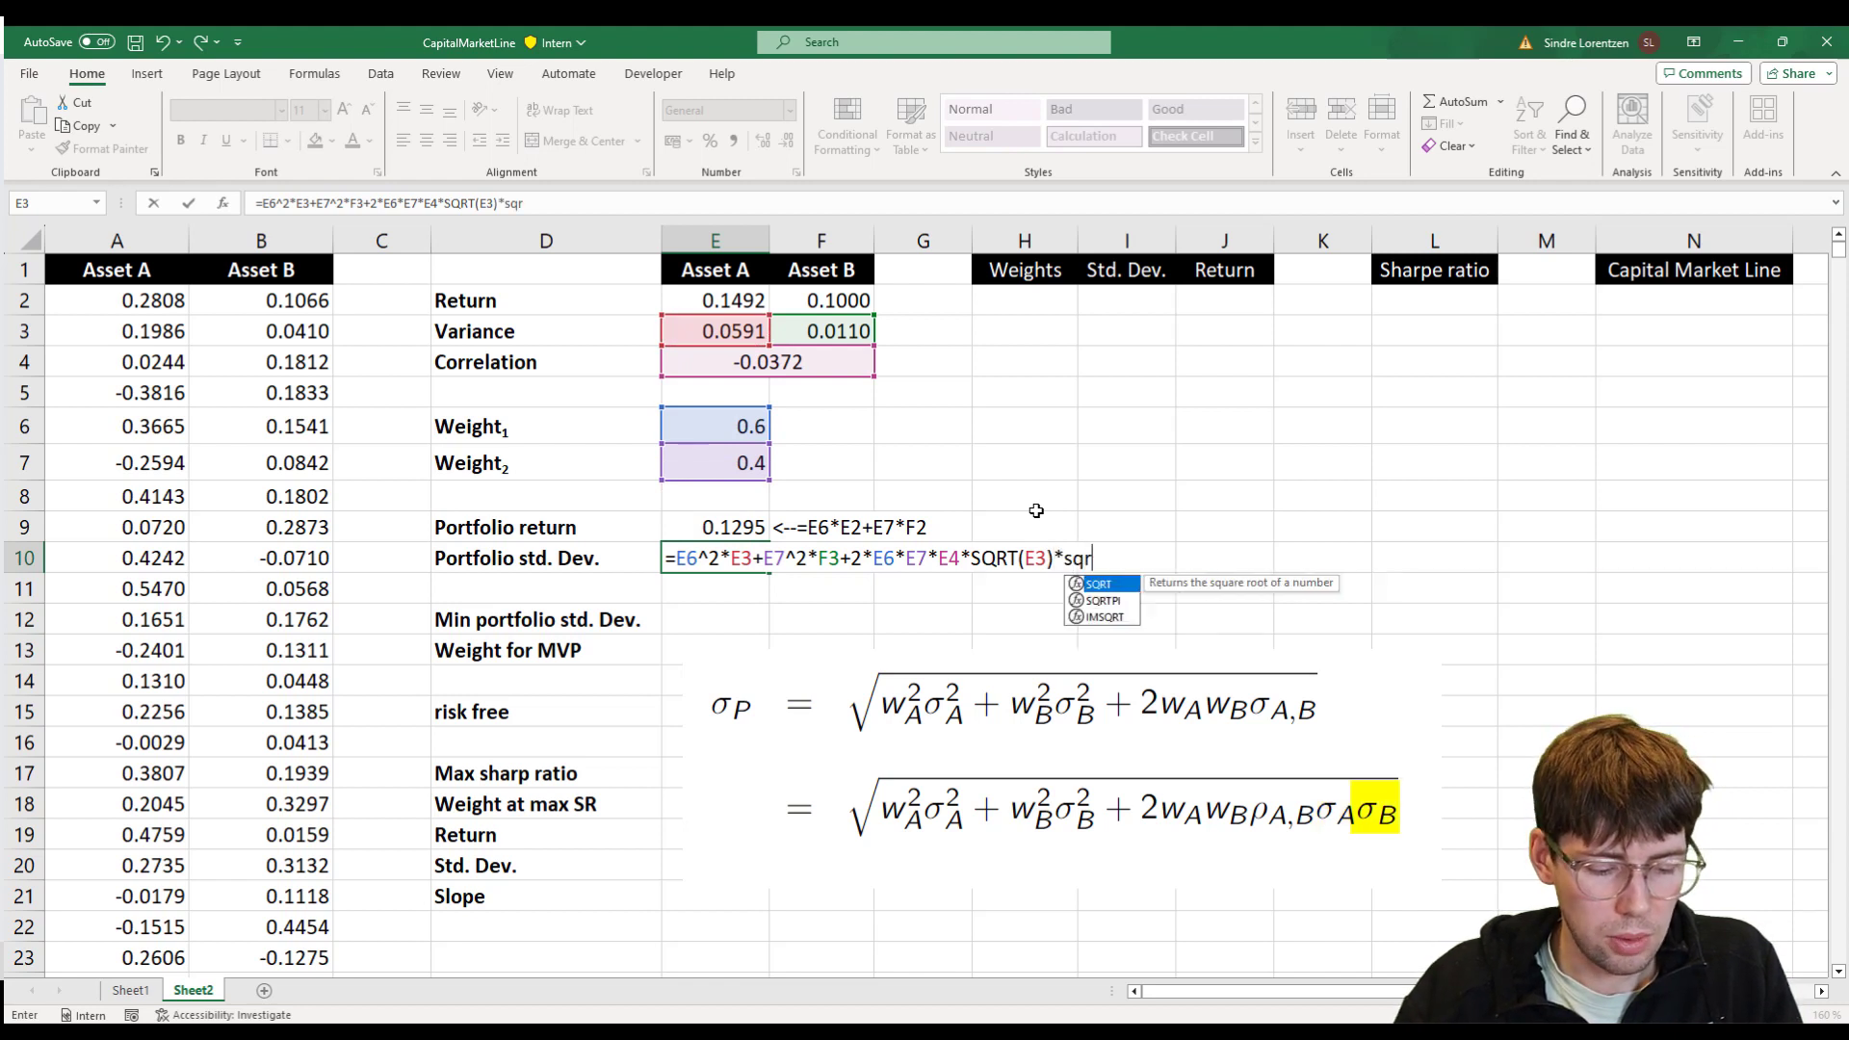
type("t")
key("Tab")
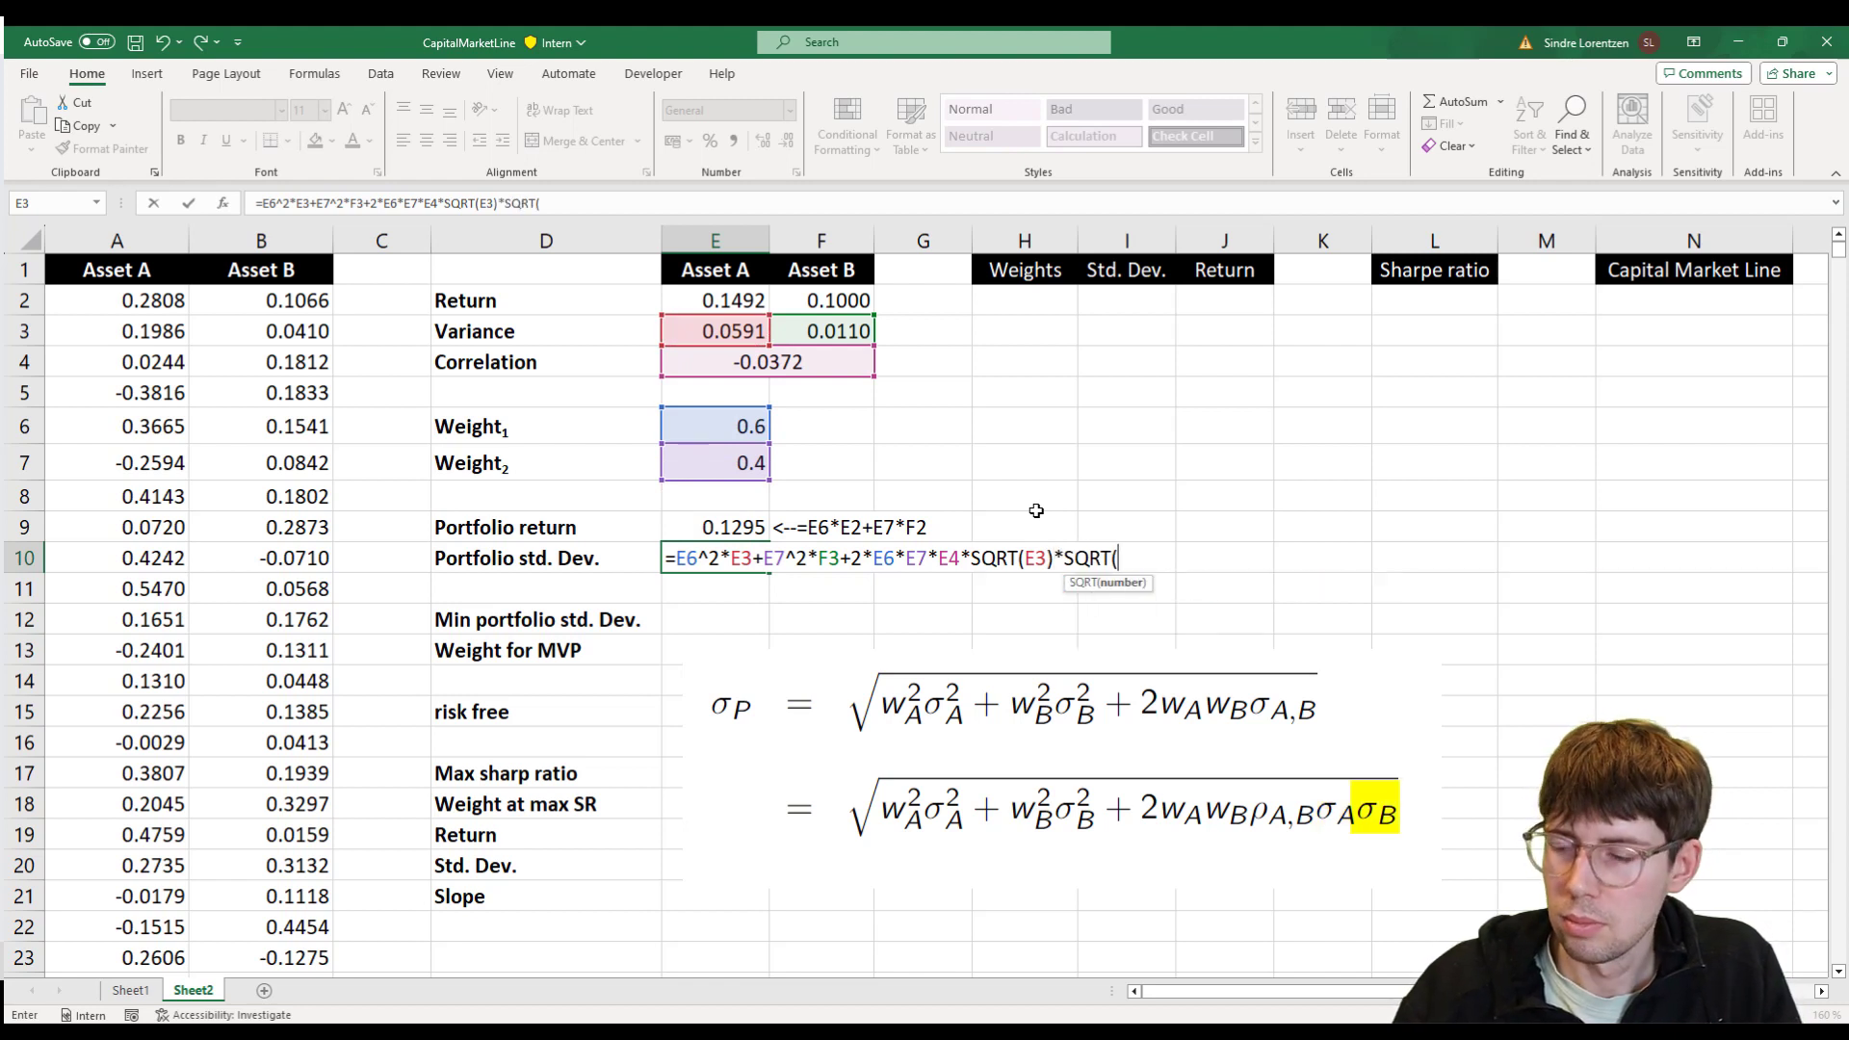
key("Up")
key("Up")
key("Up")
key("Up")
key("Up")
key("Up")
key("Up")
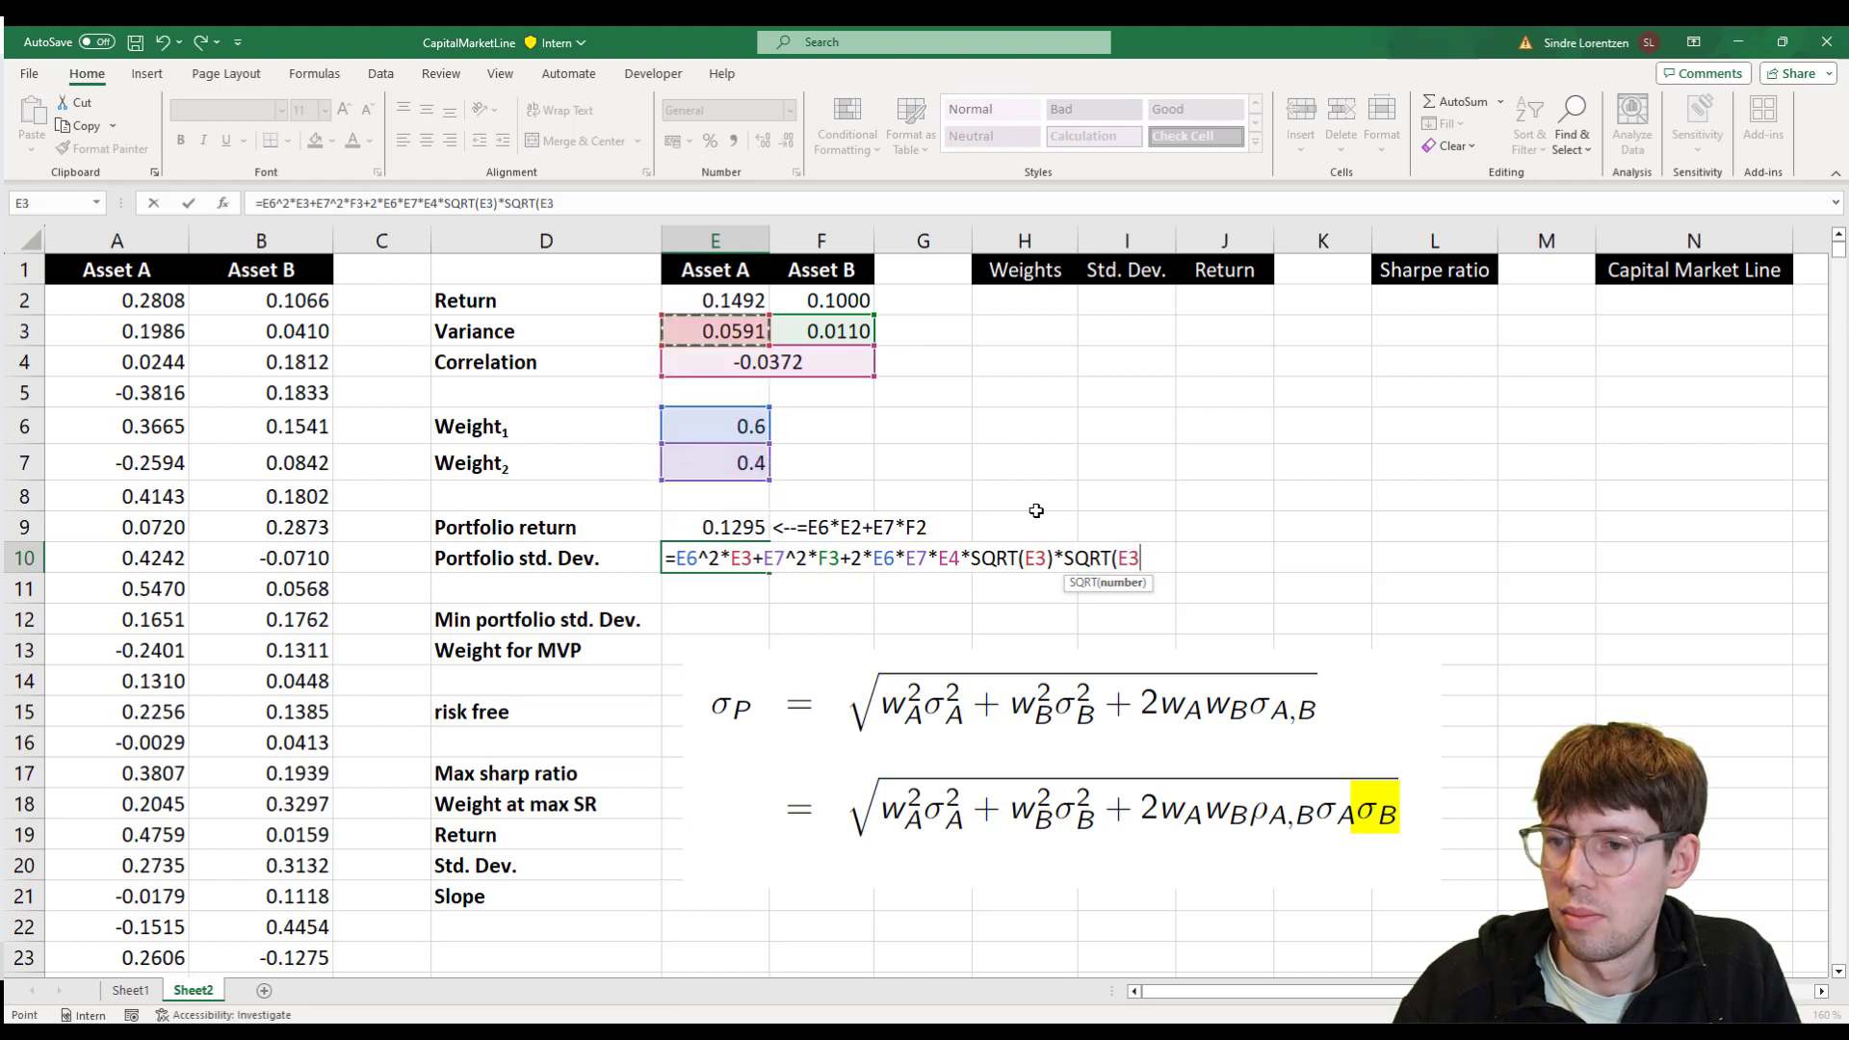
key("Right")
type(")")
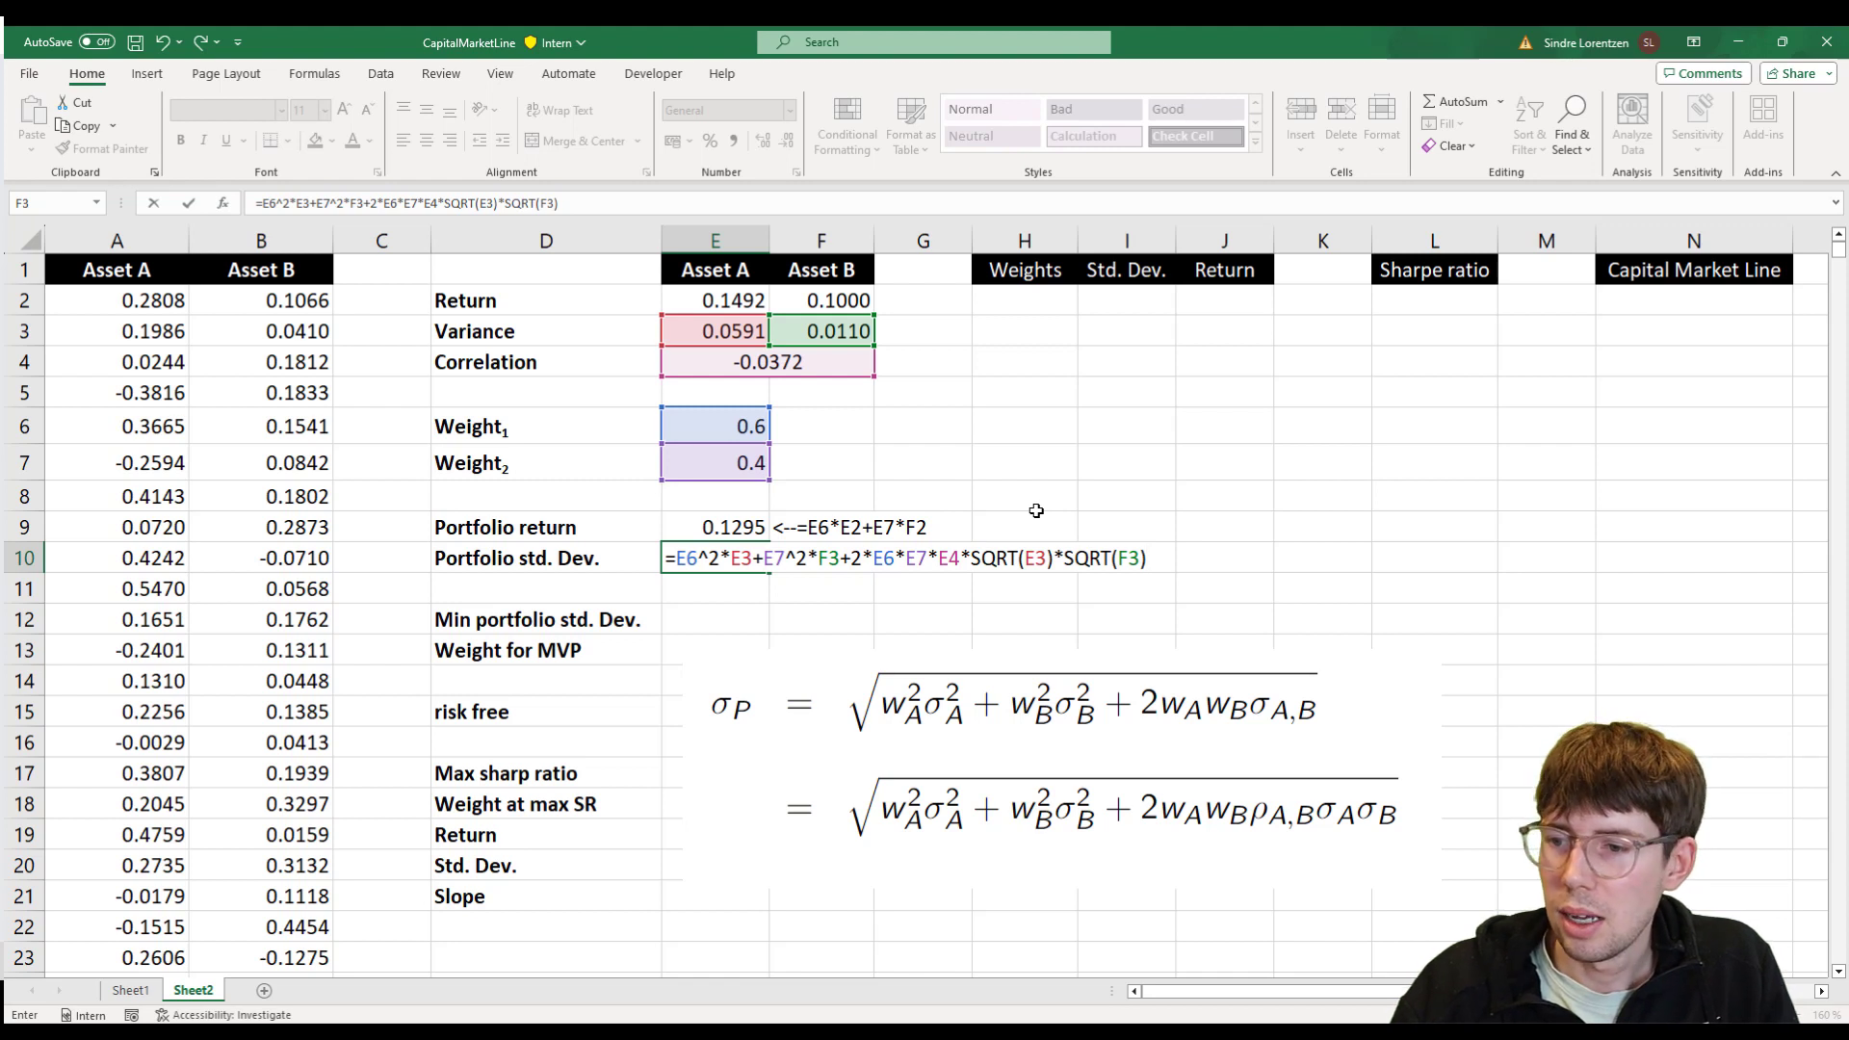
key("Return")
- Wrap the entire portfolio formula in E10 in an outer SQRT function to turn the variance into a standard deviation
key("Up")
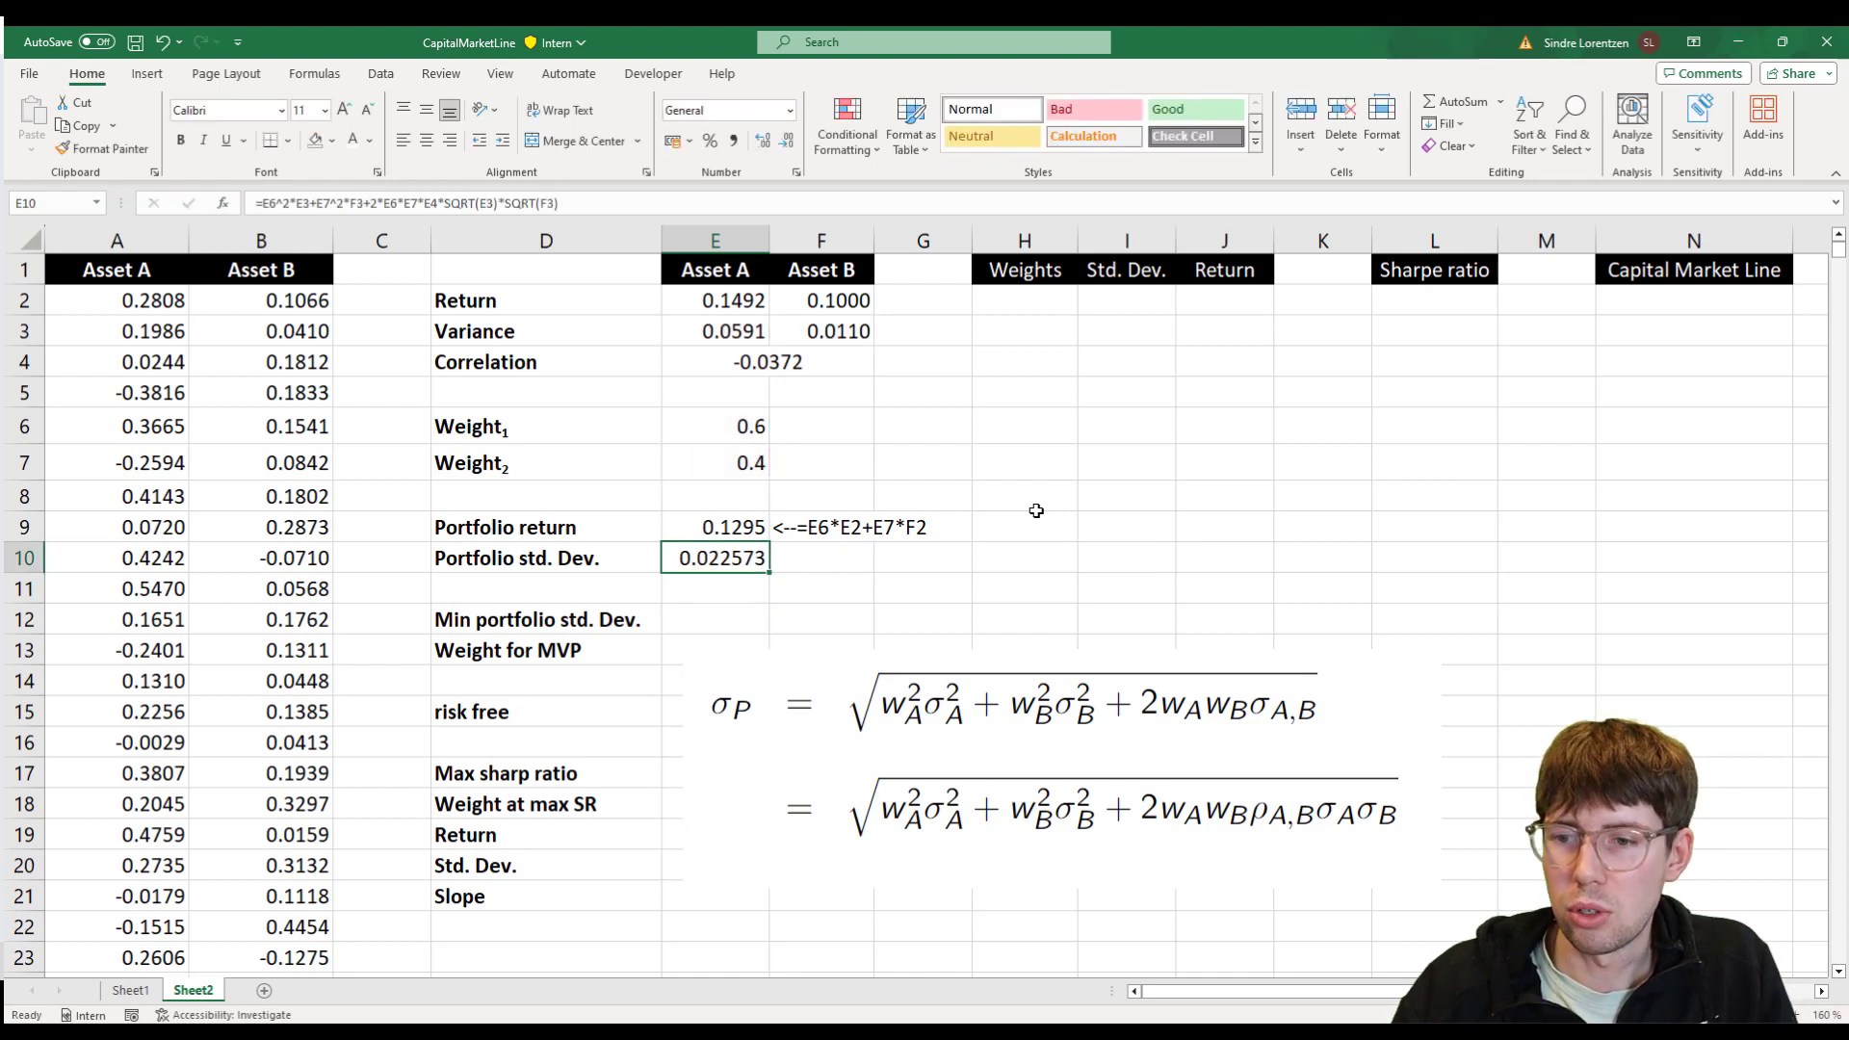
key("F2")
key("Left")
key("Left")
key("Left")
key("Left")
key("Left")
key("Left")
key("Left")
key("Left")
key("Left")
key("Left")
key("Left")
key("Left")
key("Left")
key("Left")
key("Left")
key("Left")
key("Left")
key("Left")
key("Left")
key("Left")
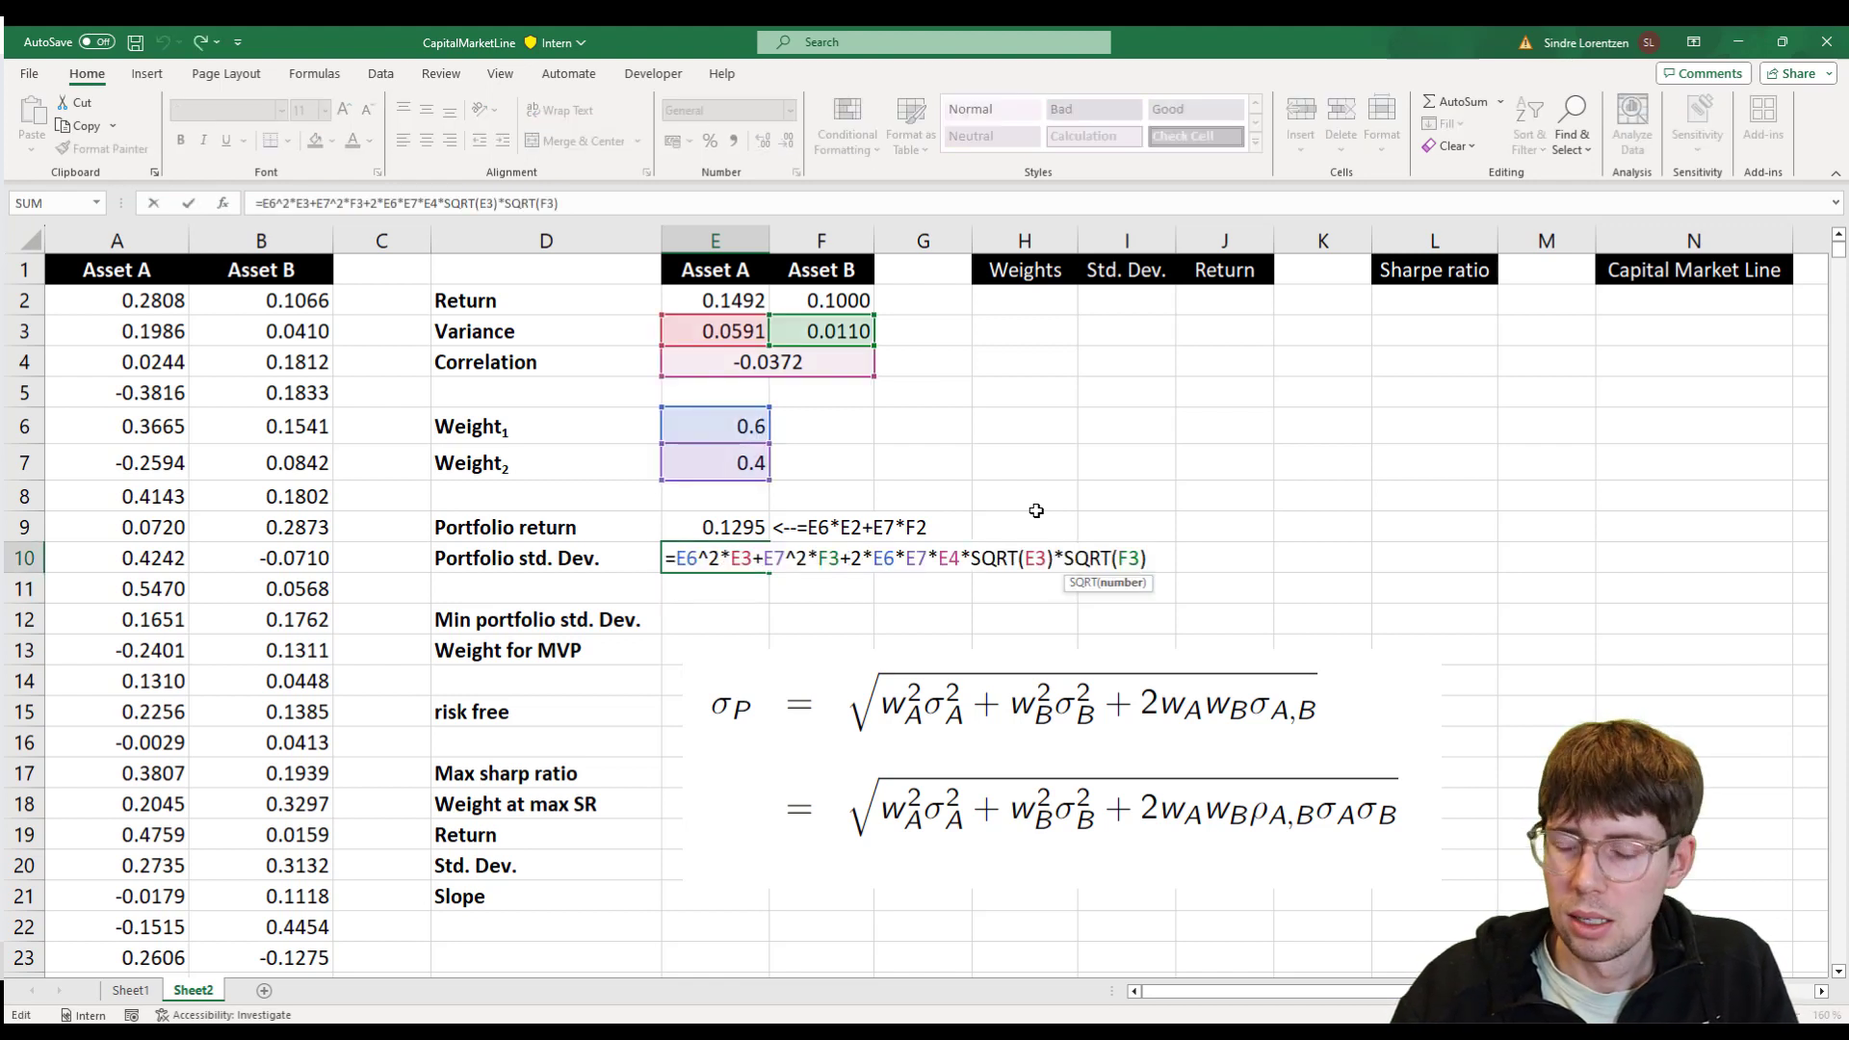
key("Left")
key("Left")
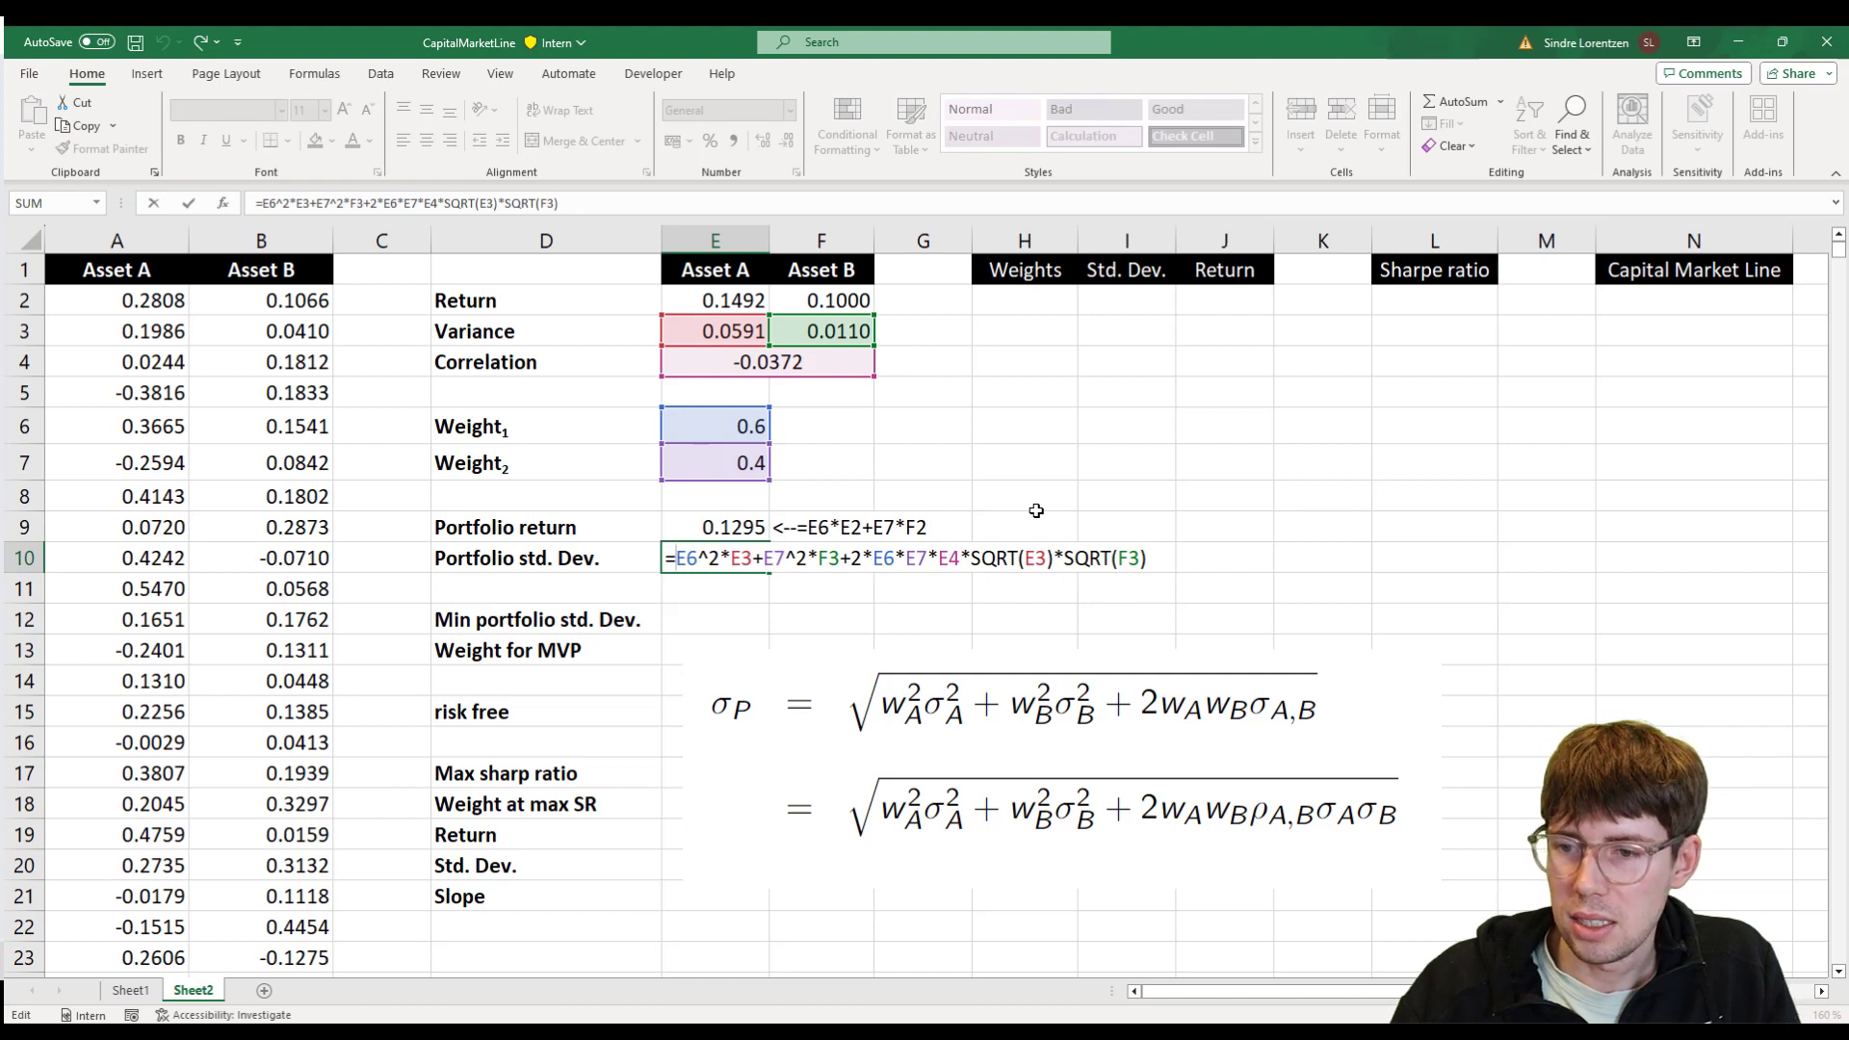
type("sqrt")
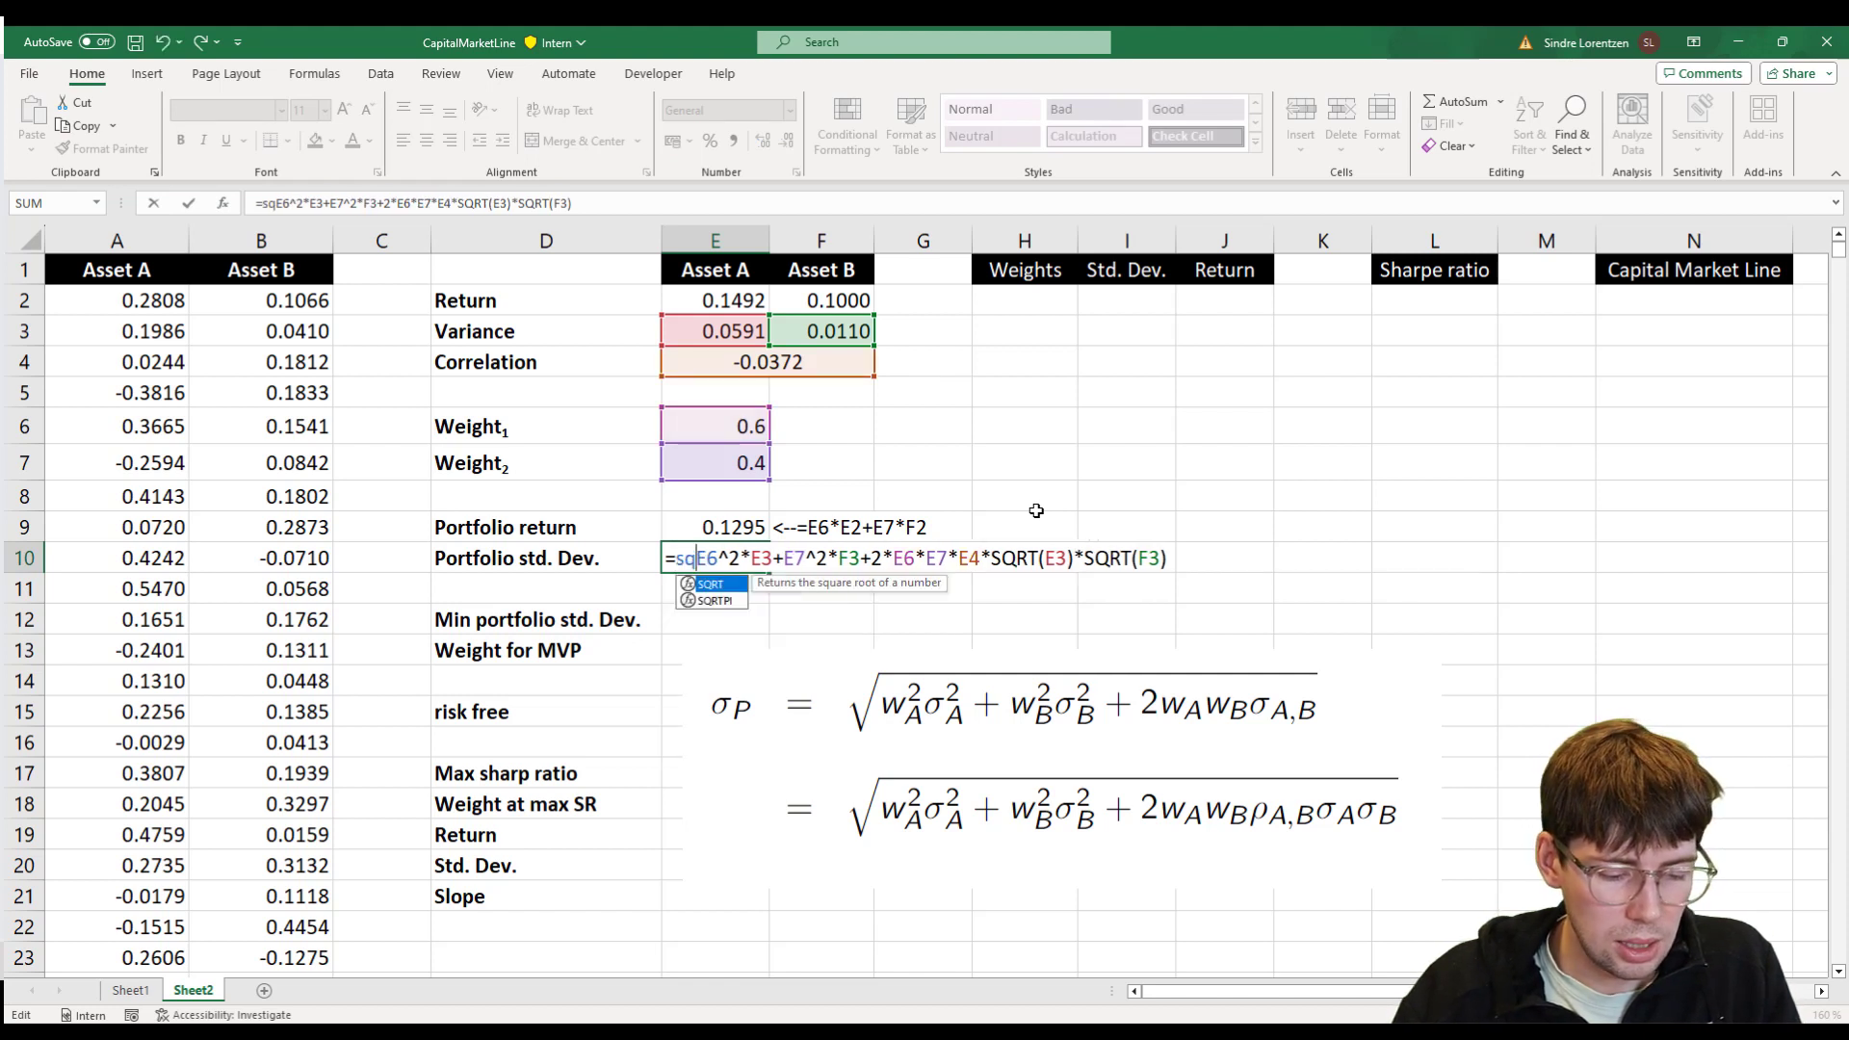
key("Tab")
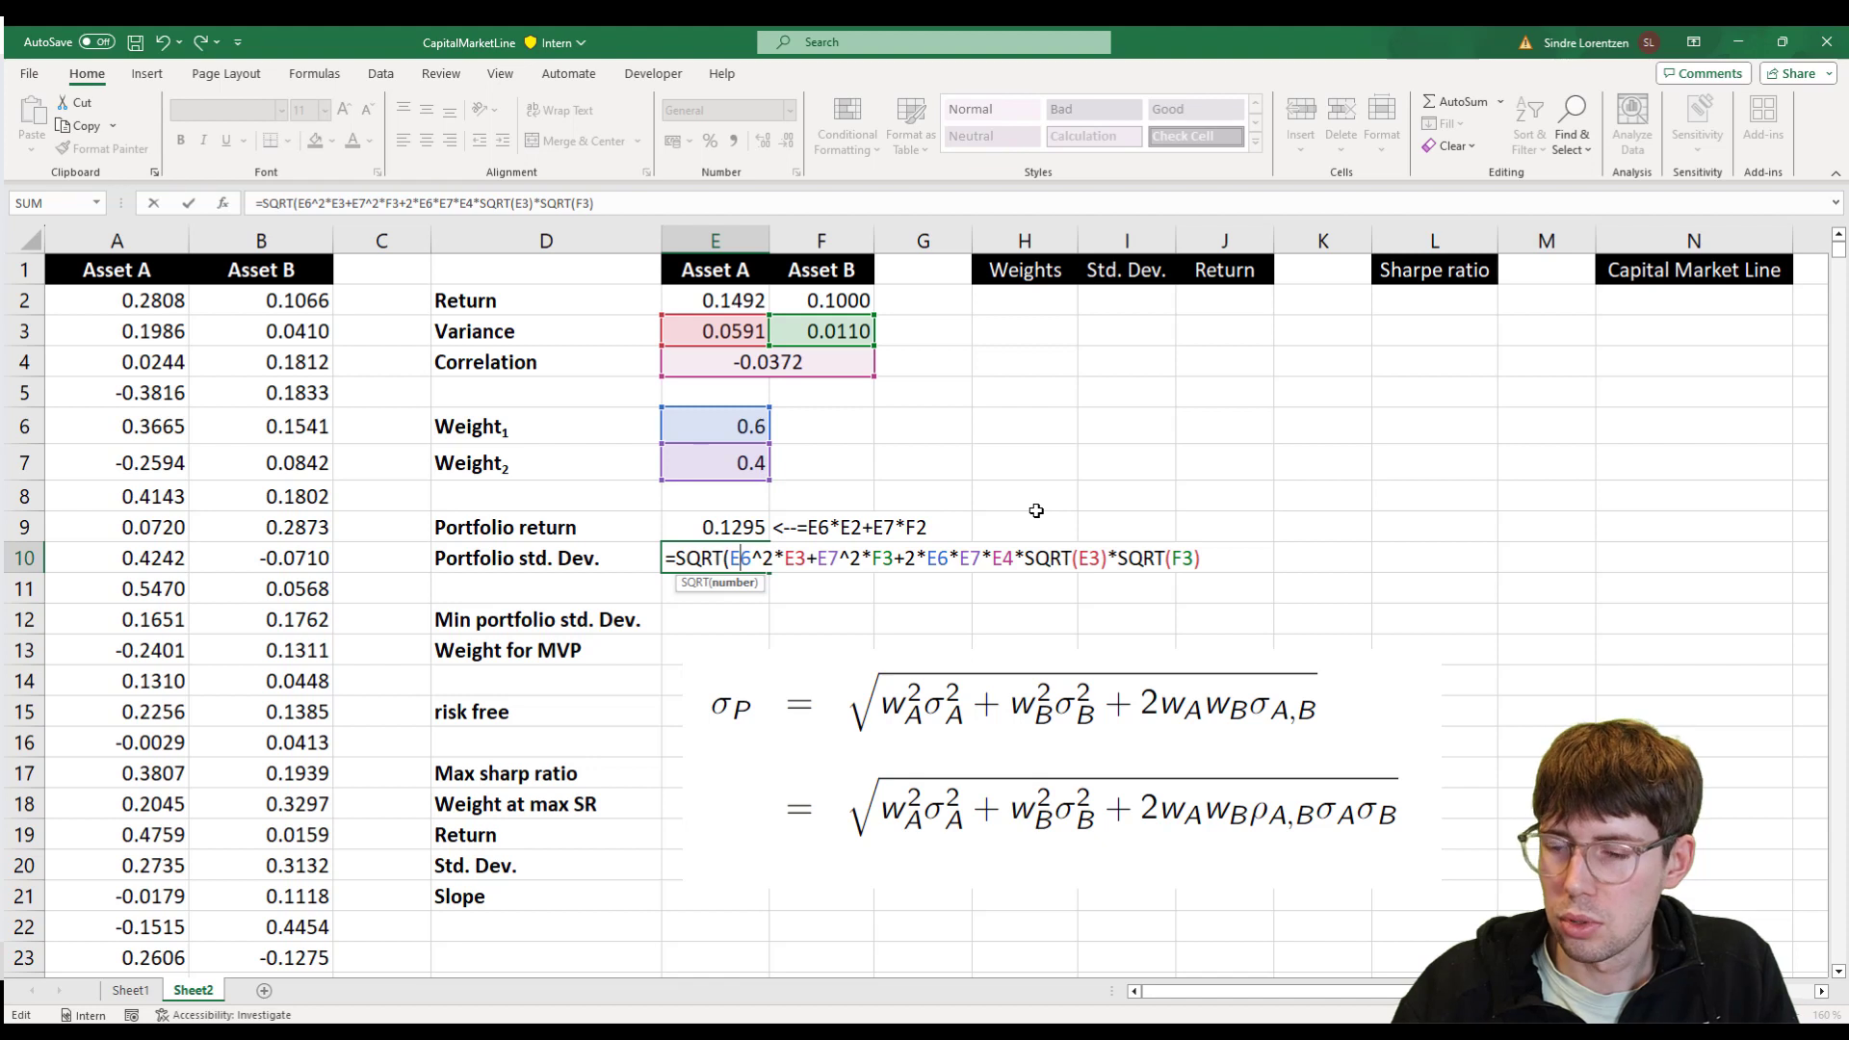
key("Right")
key("Right")
key("Right")
key("Right")
key("Right")
key("Right")
key("Right")
key("Right")
key("Right")
key("Right")
key("Right")
key("Right")
key("Right")
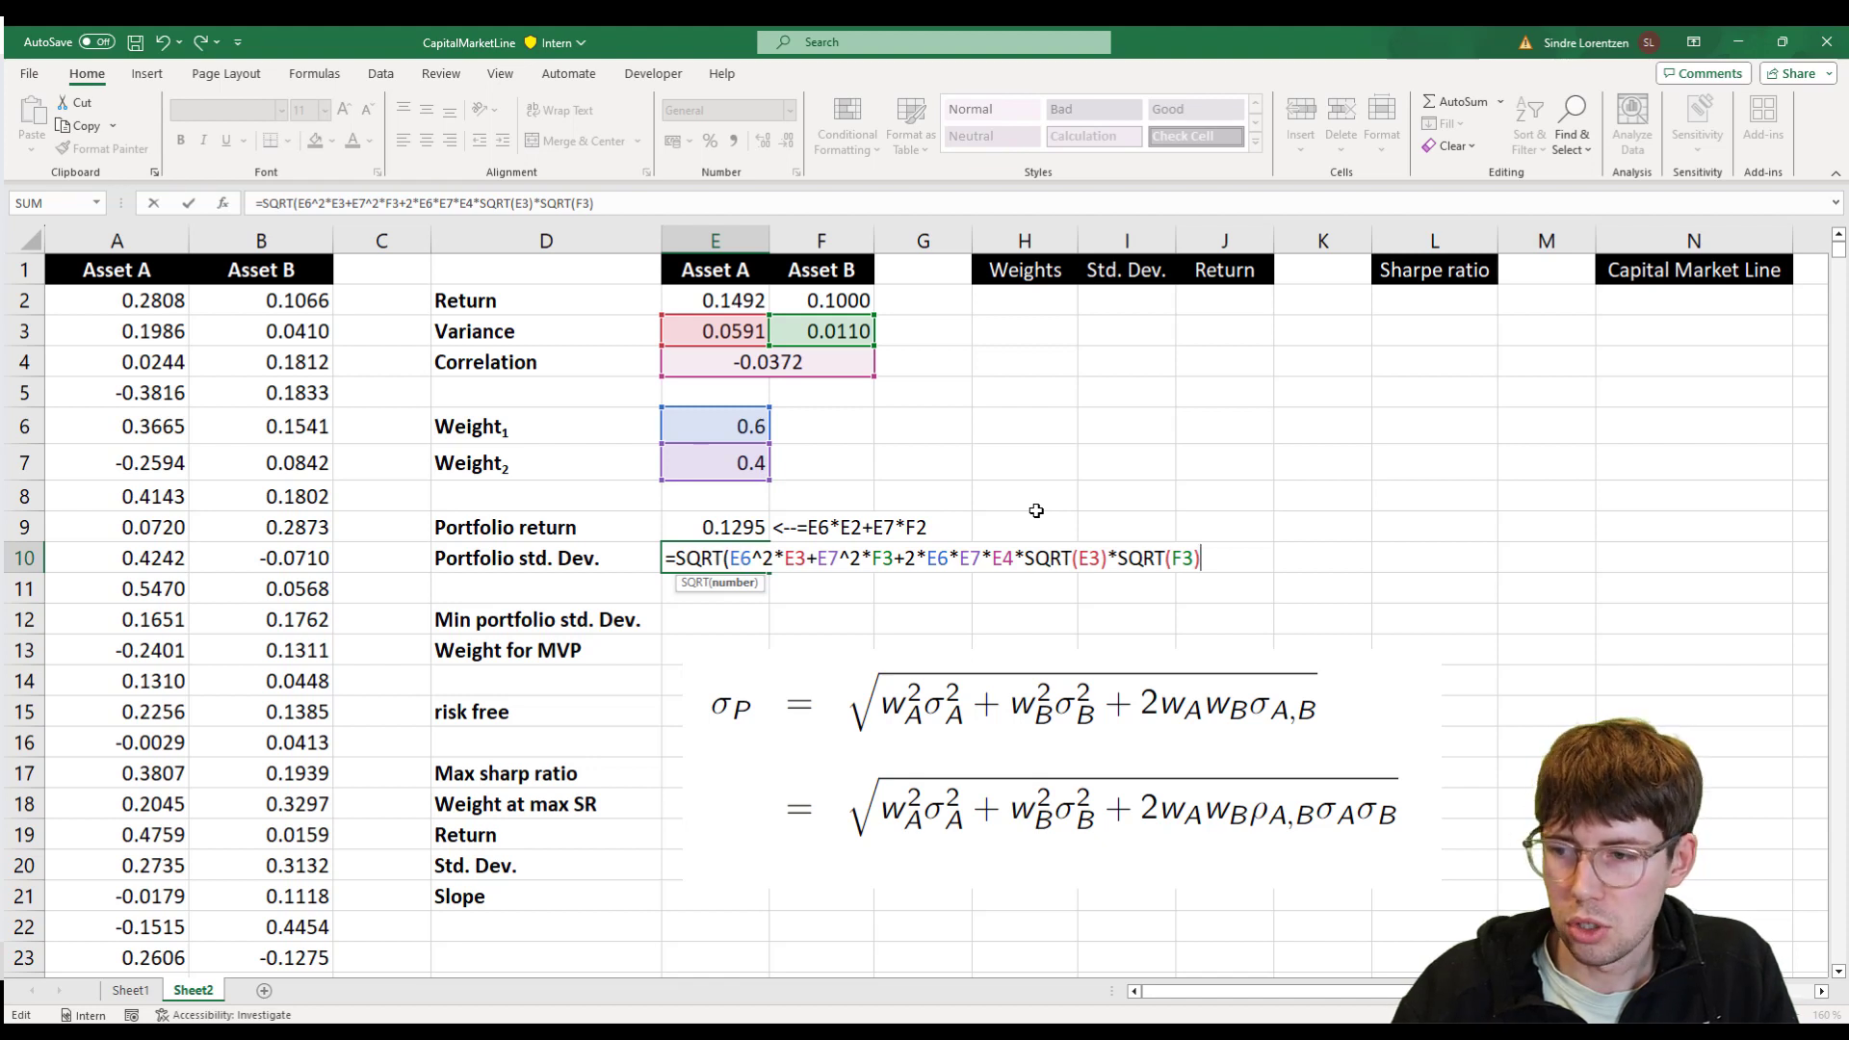
type(")")
key("Return")
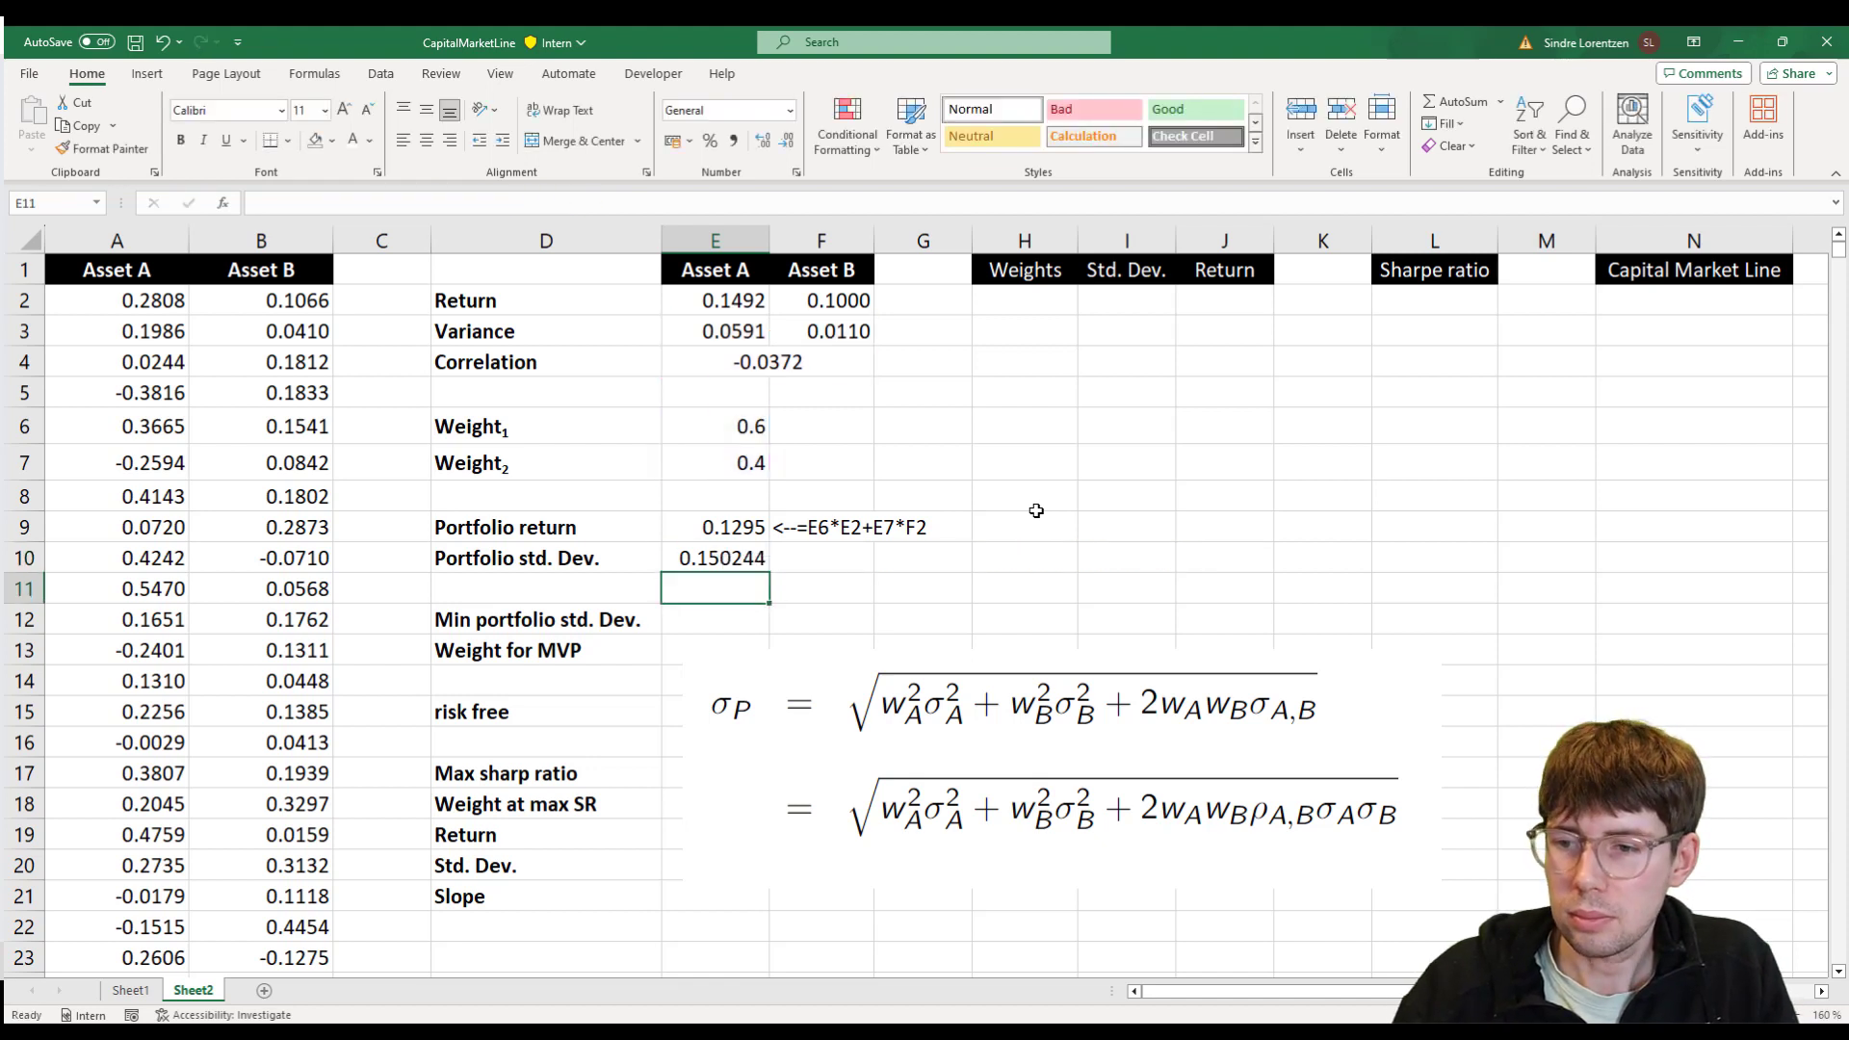
- Copy the formula display from F9 into F10 to show the standard deviation formula beside its result
key("Up")
key("Right")
key("Up")
key("ctrl+c")
key("Down")
key("ctrl+v")
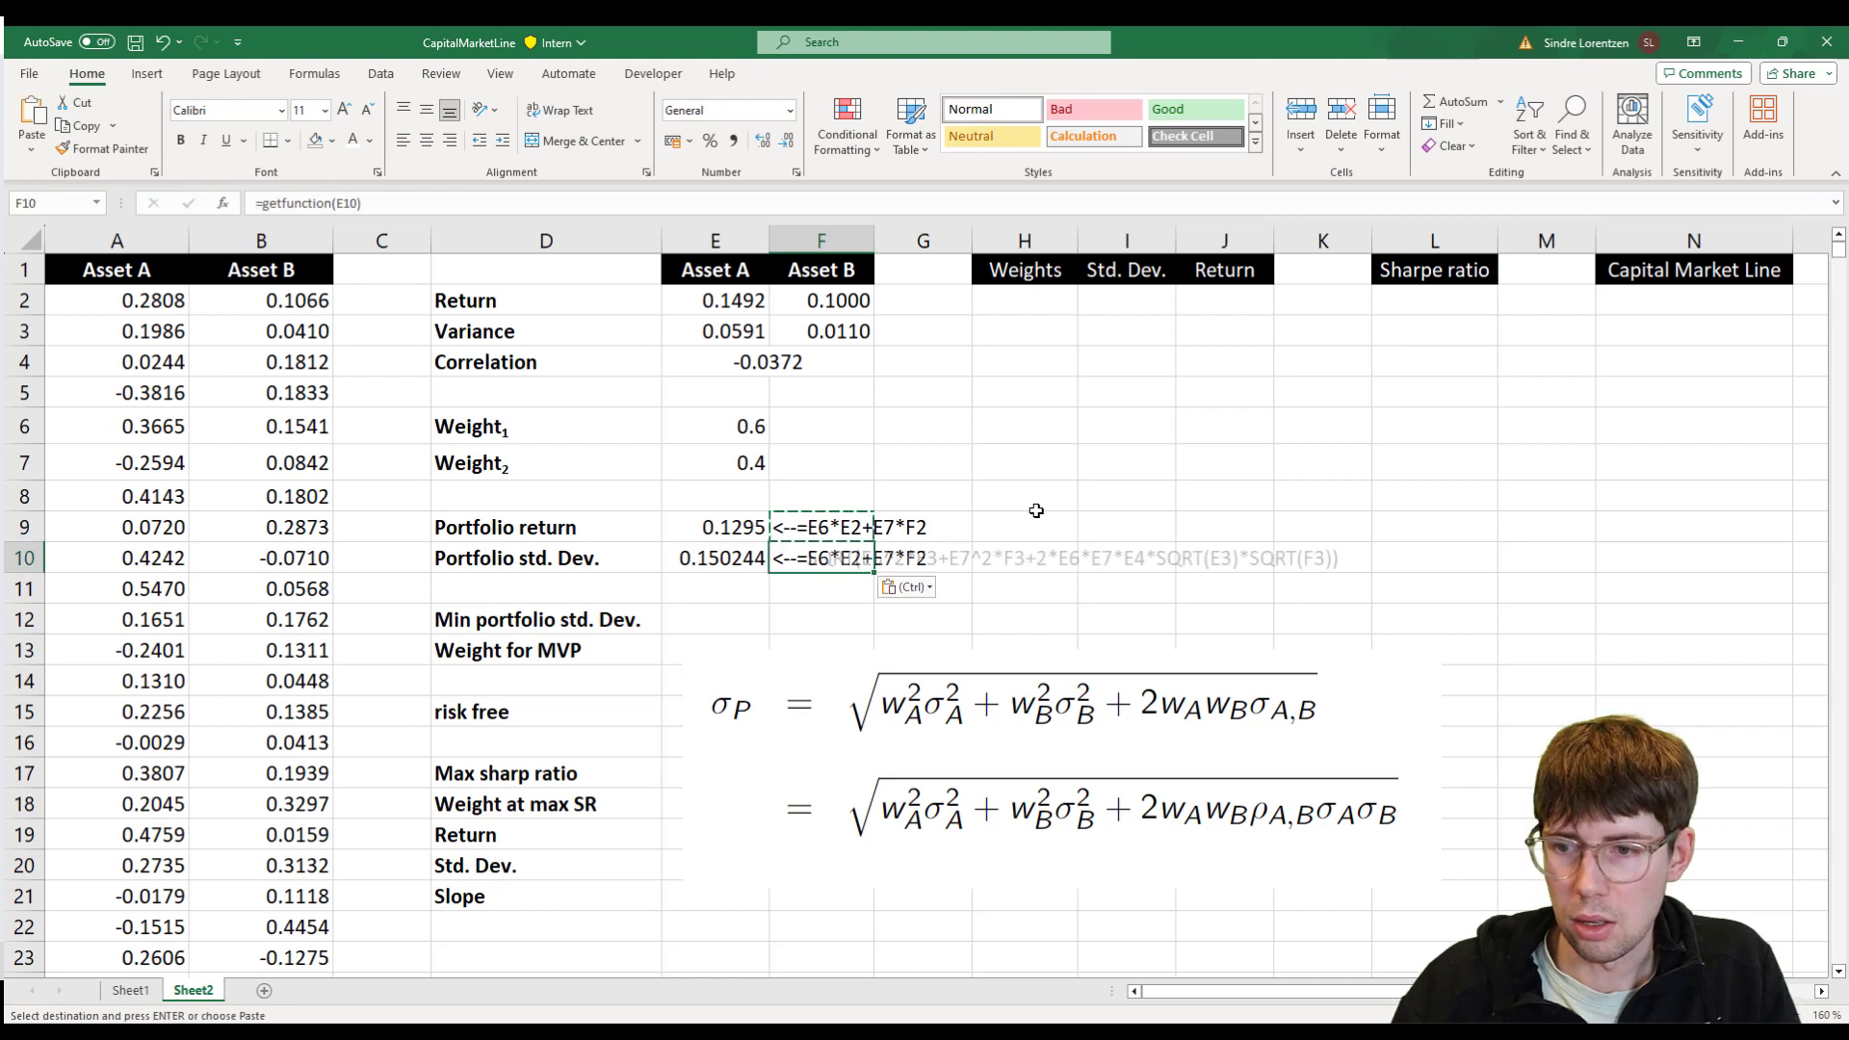
key("Escape")
- Enter 0 as the first weight in H2, directly under the Weights heading
key("Down")
key("Down")
key("Down")
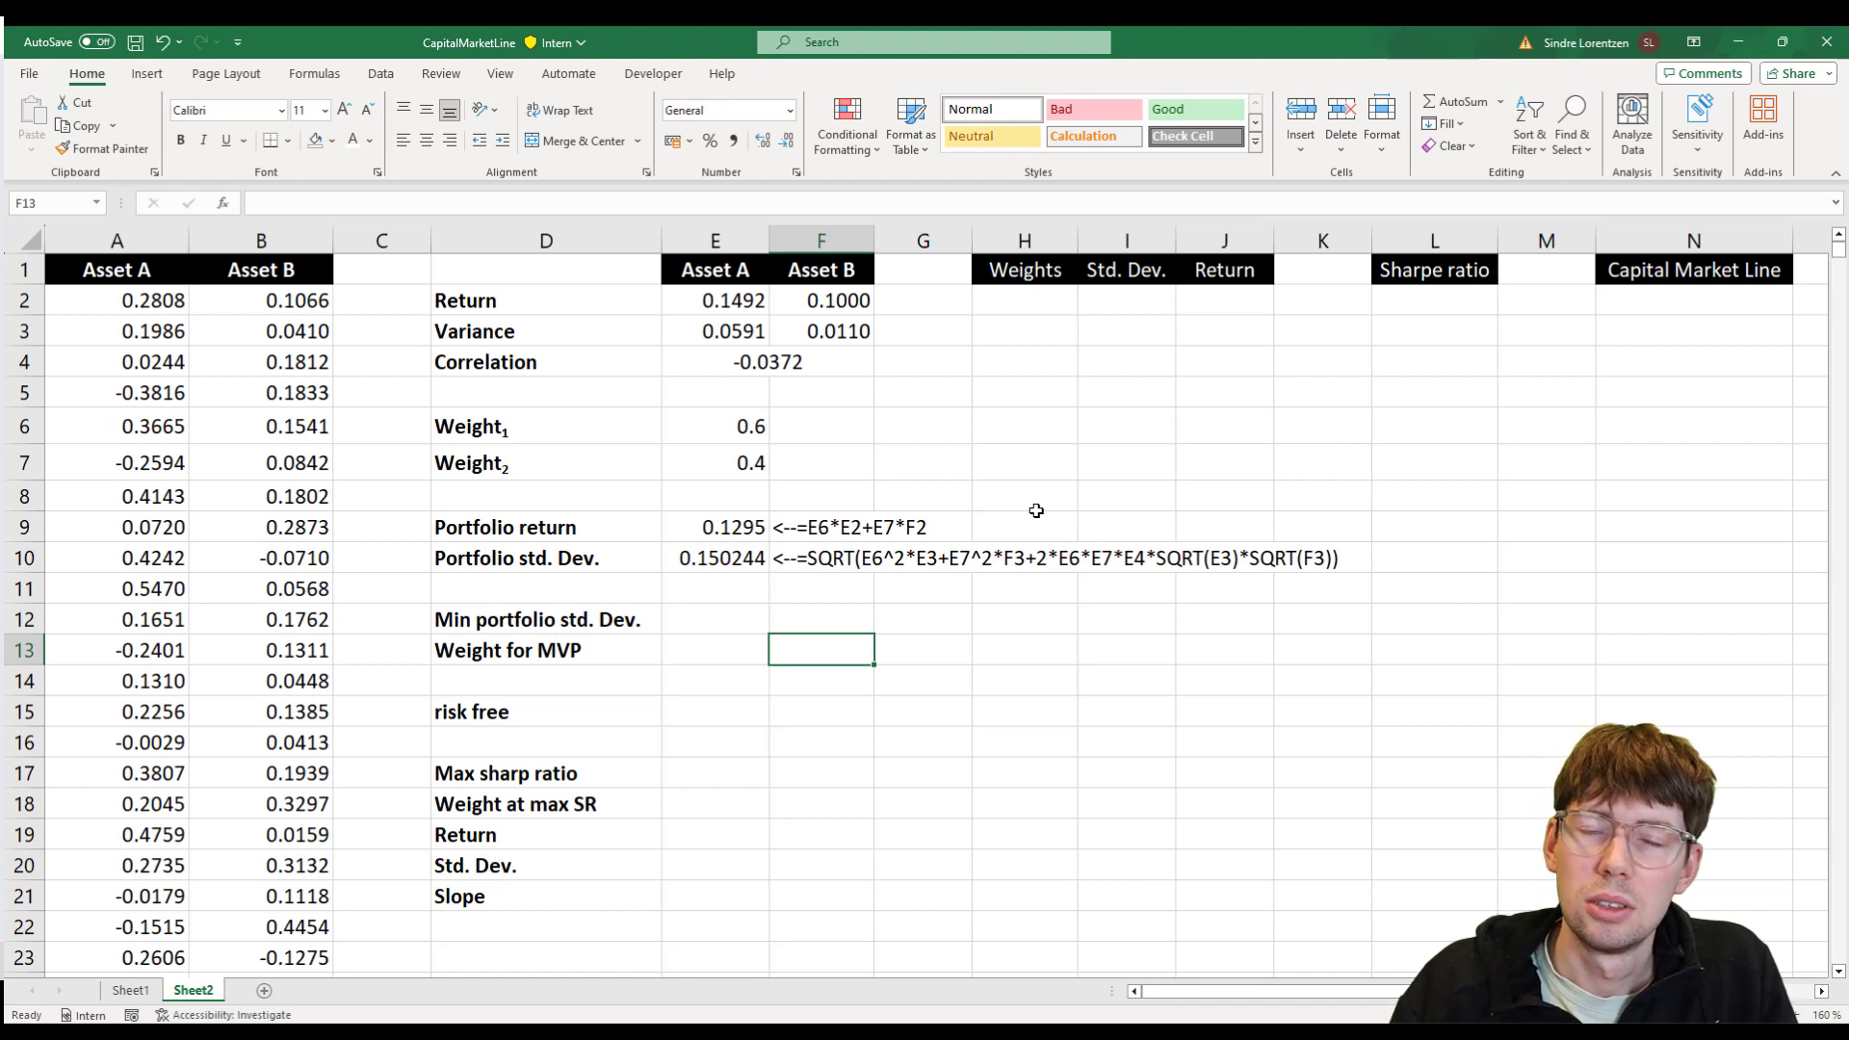
key("Right")
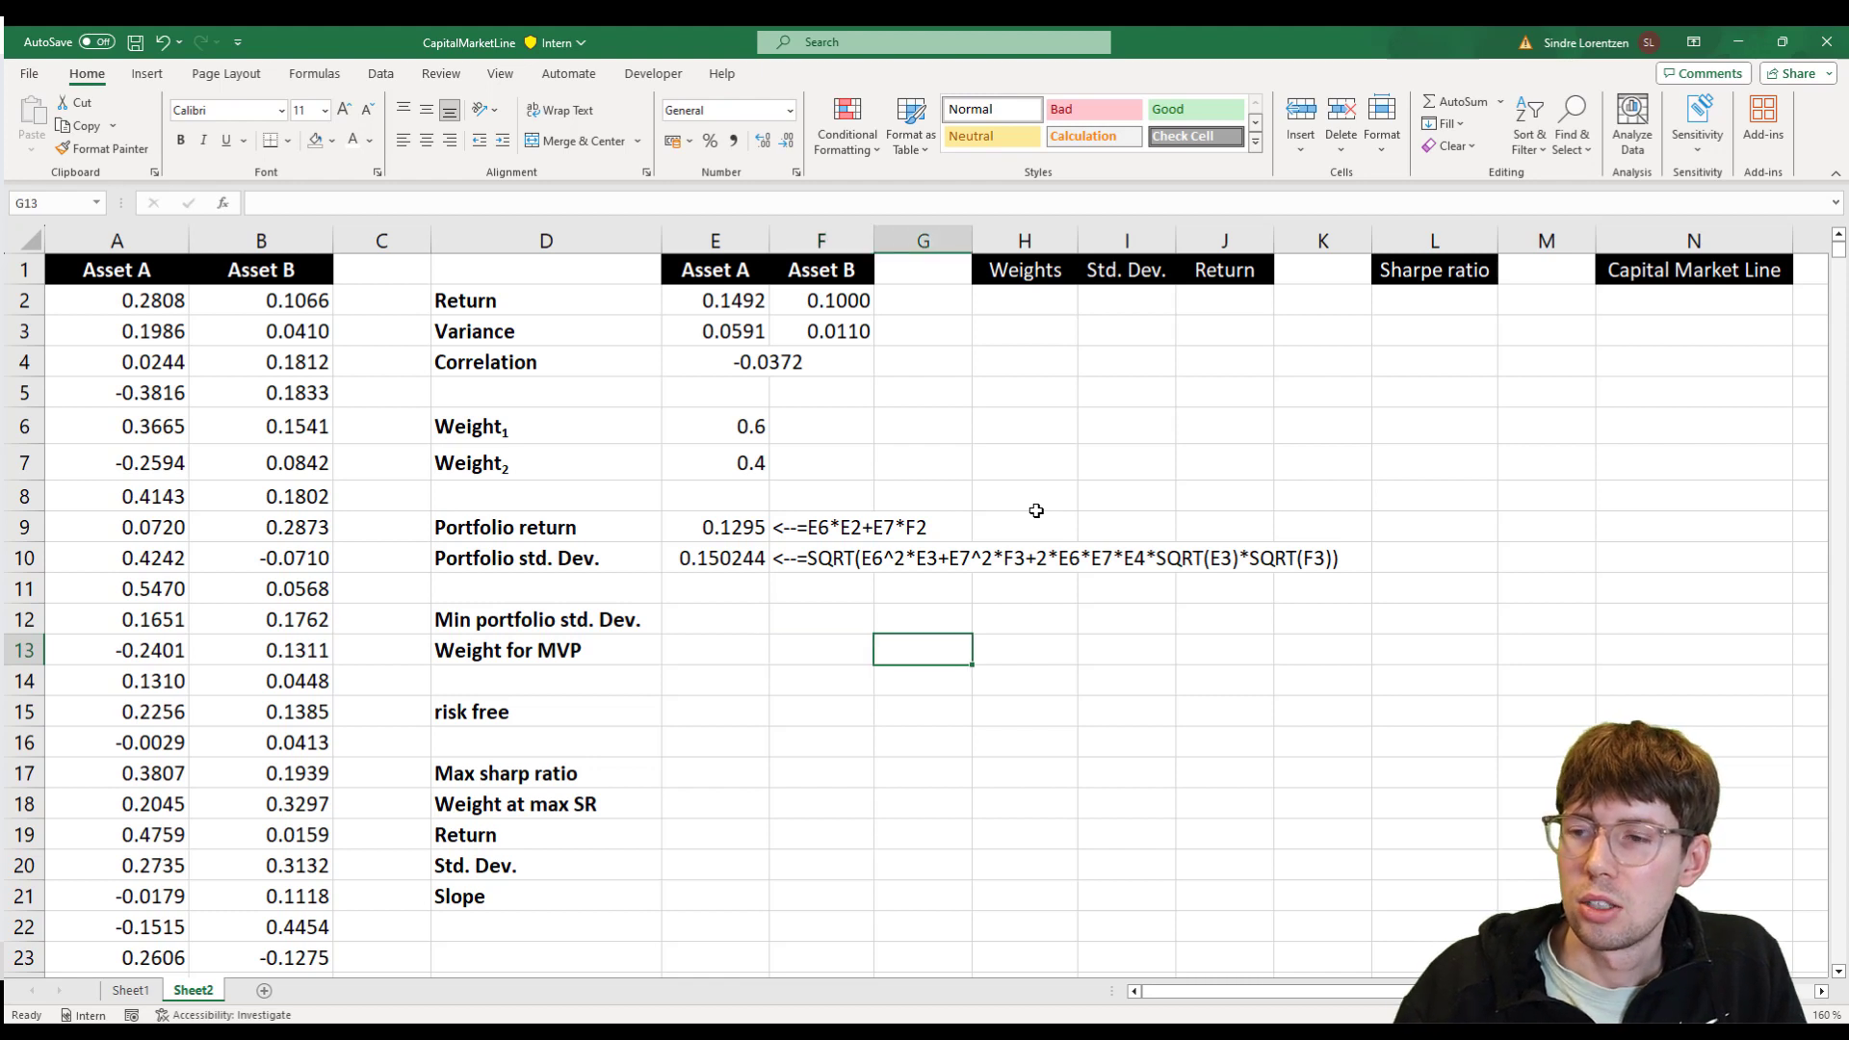
key("Right")
key("Right")
key("Up")
key("Up")
key("Up")
key("Up")
key("Up")
key("Up")
key("Up")
key("Up")
key("Up")
key("Up")
key("Up")
key("Up")
key("Left")
key("Down")
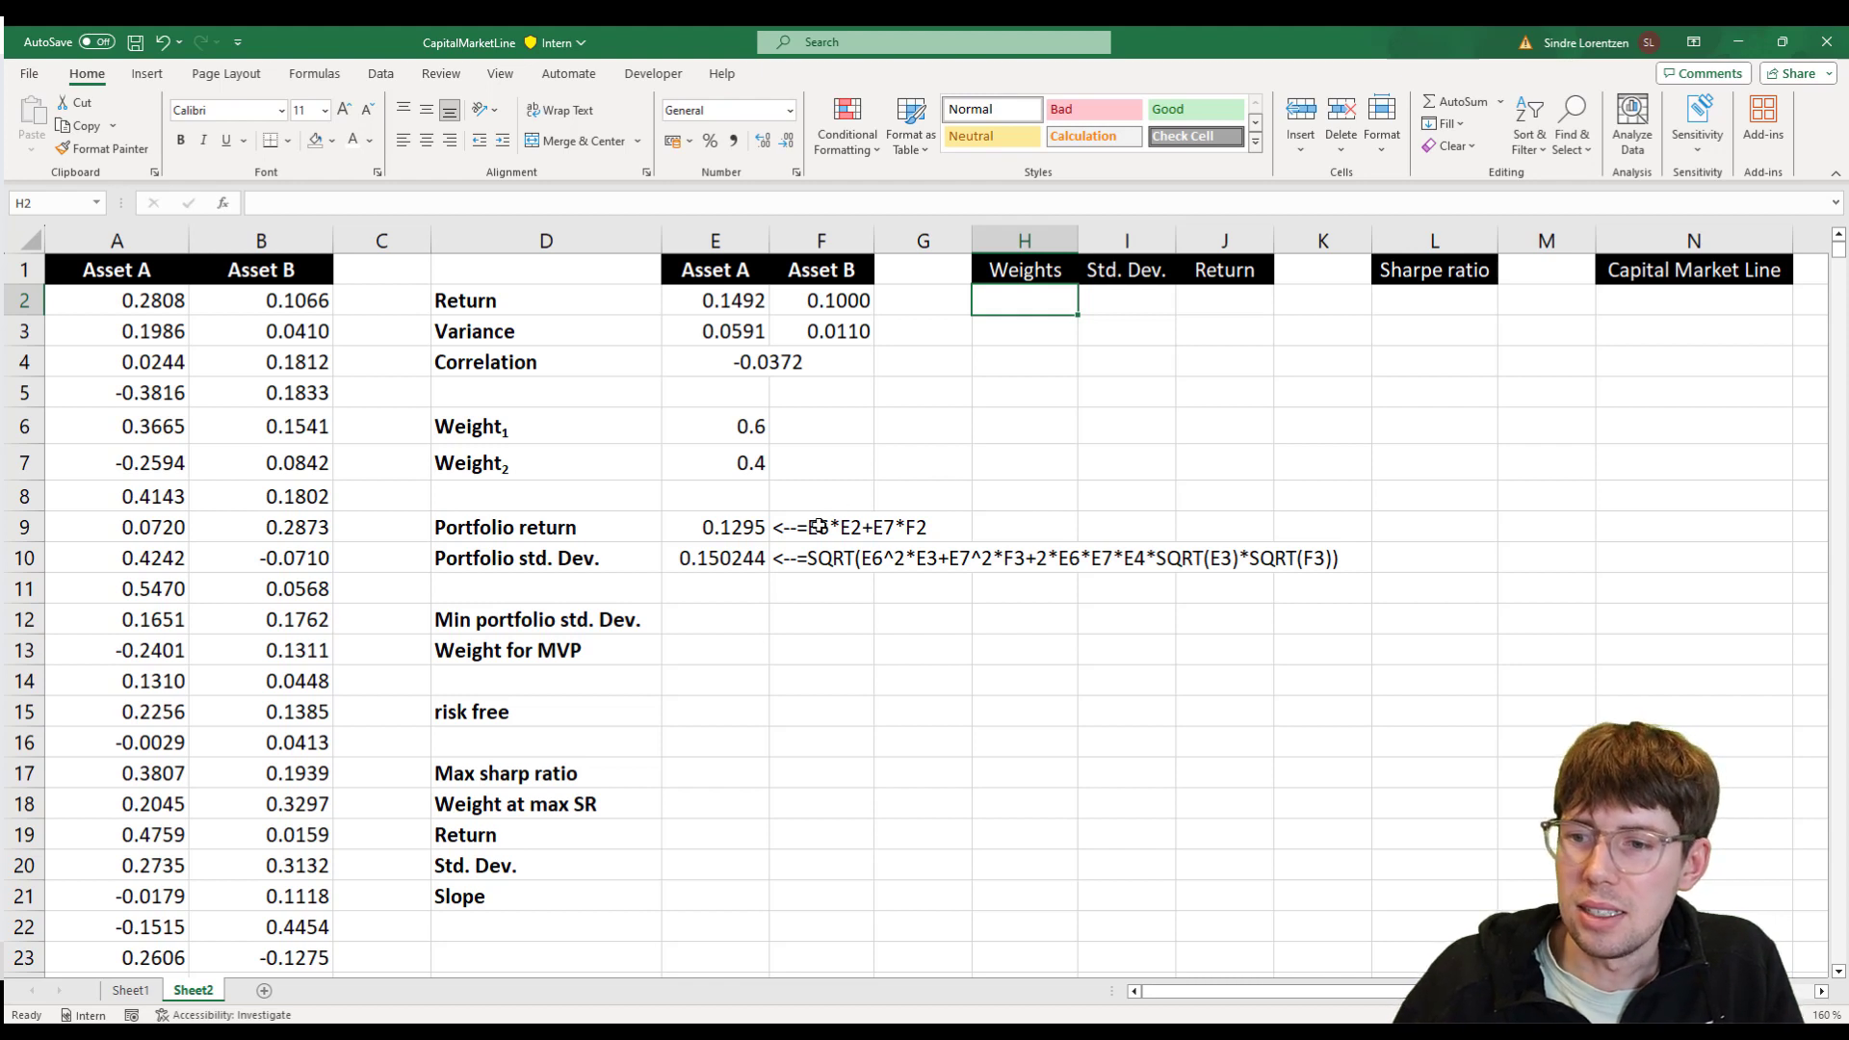
left_click_drag(749, 523, 738, 554)
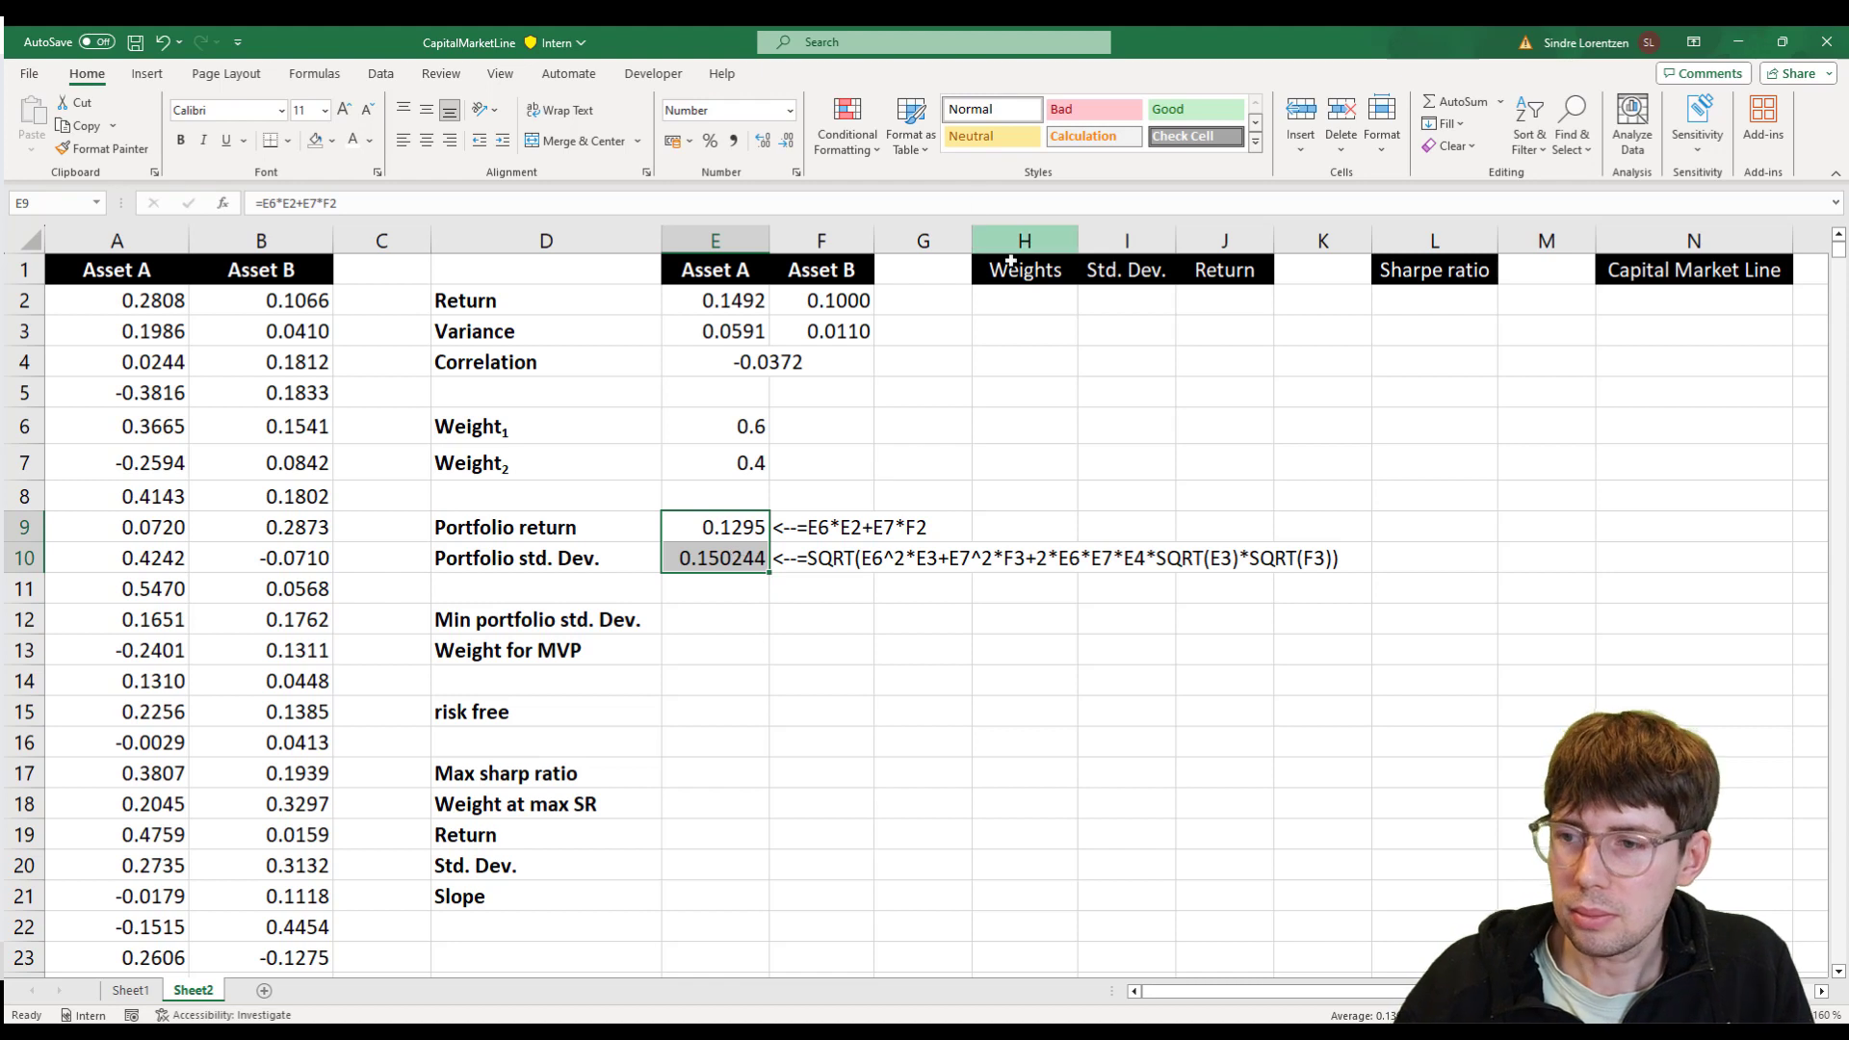
left_click(1003, 307)
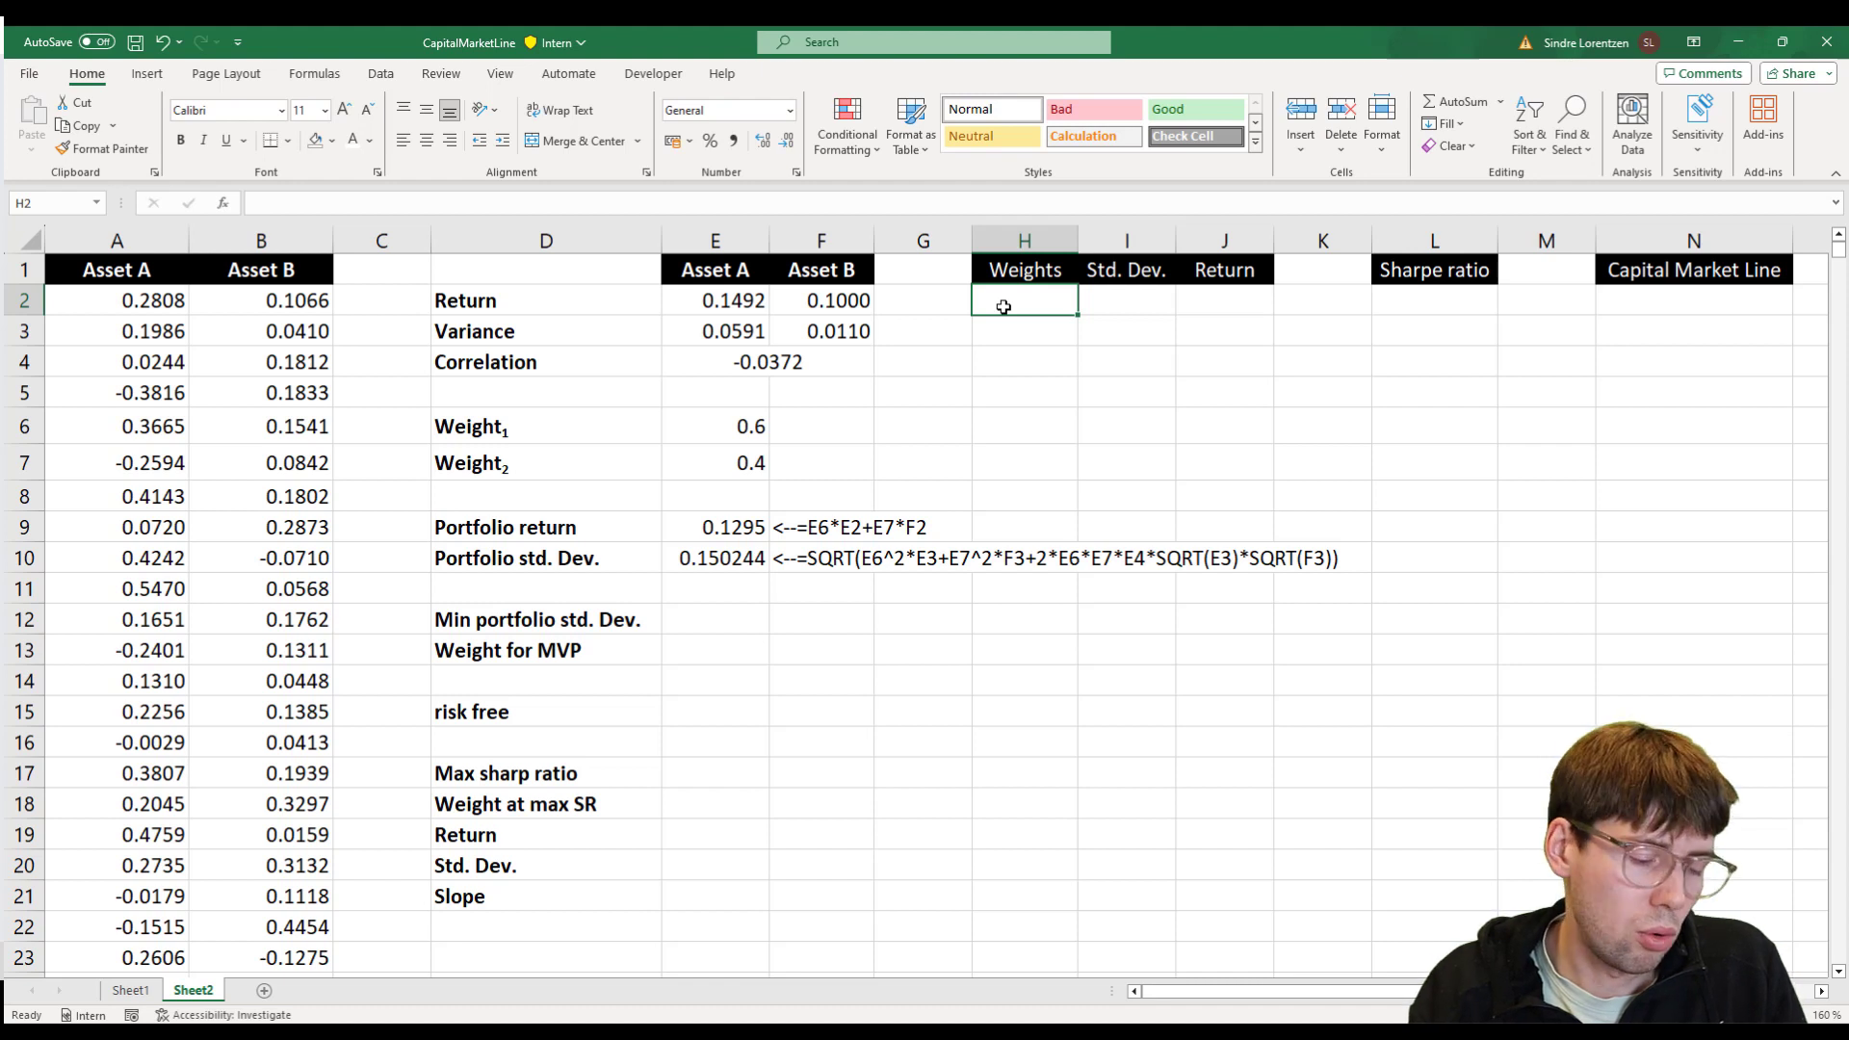
type("0")
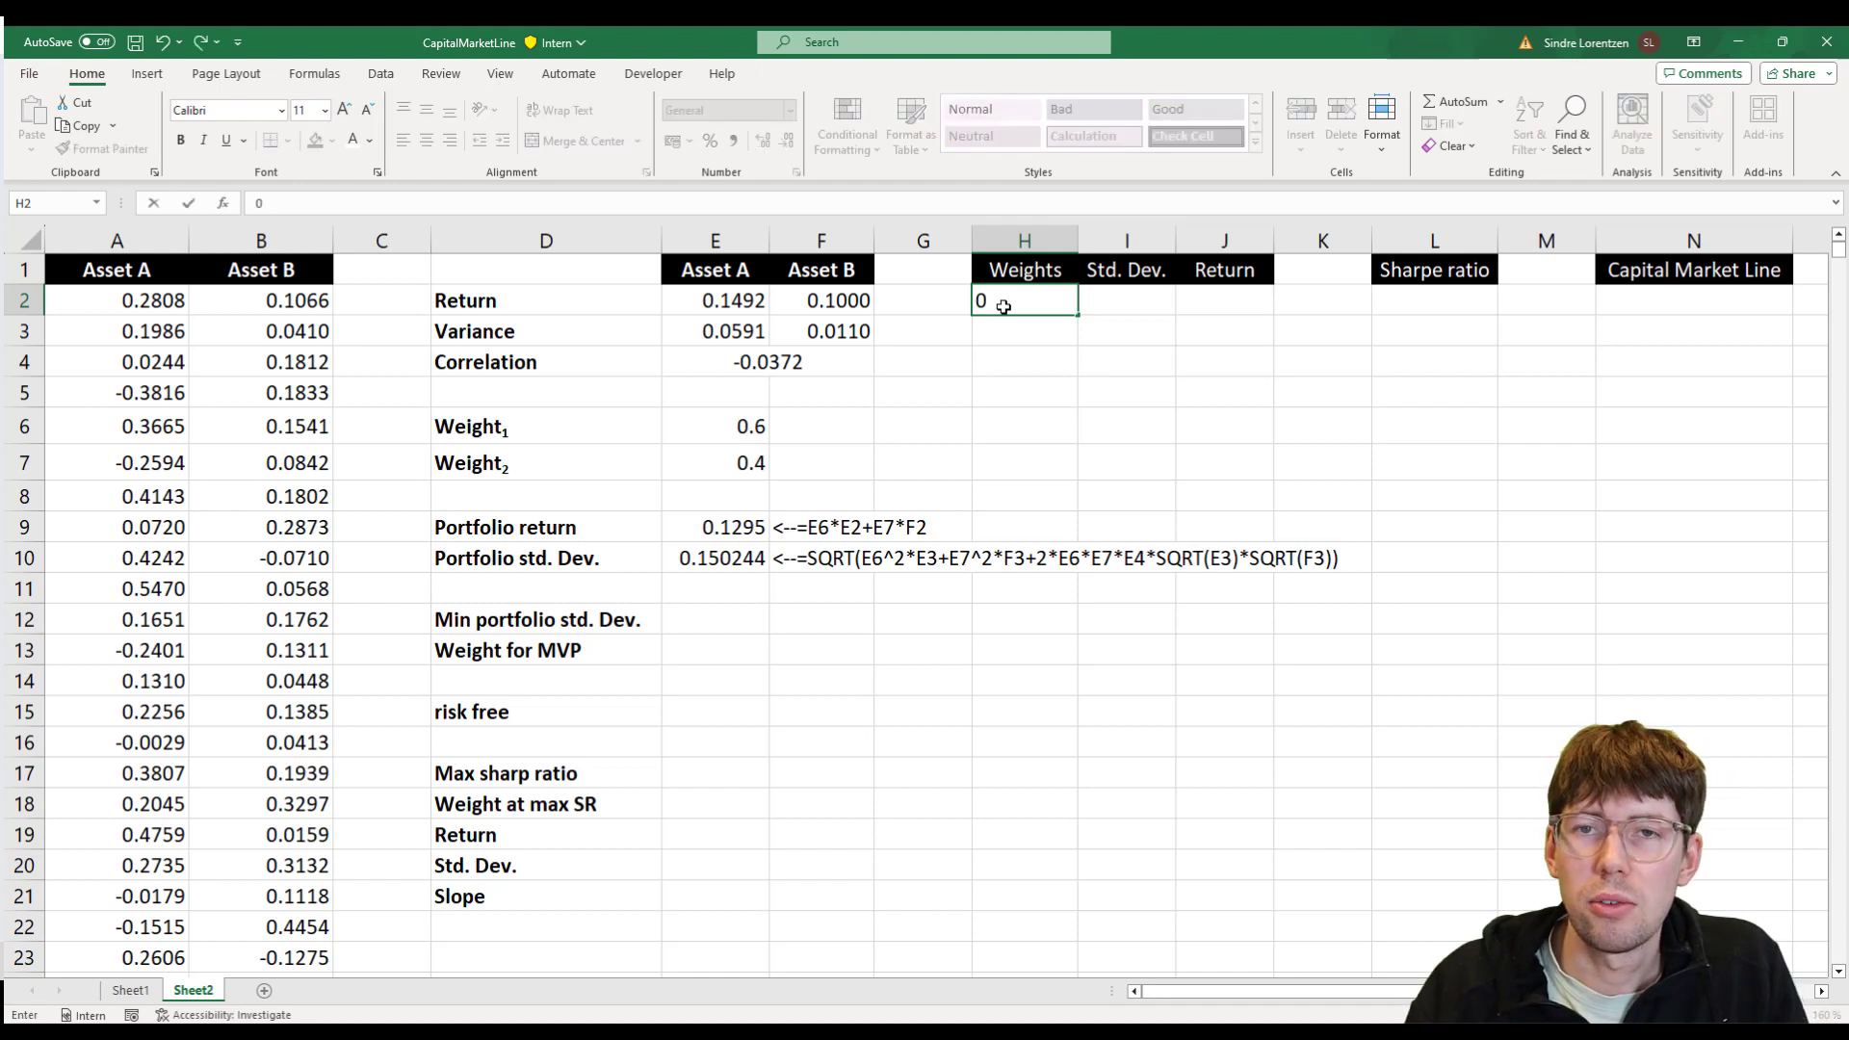
key("Return")
- Enter =H2+0.0025 in H3 to increase the weight by one increment
type("=")
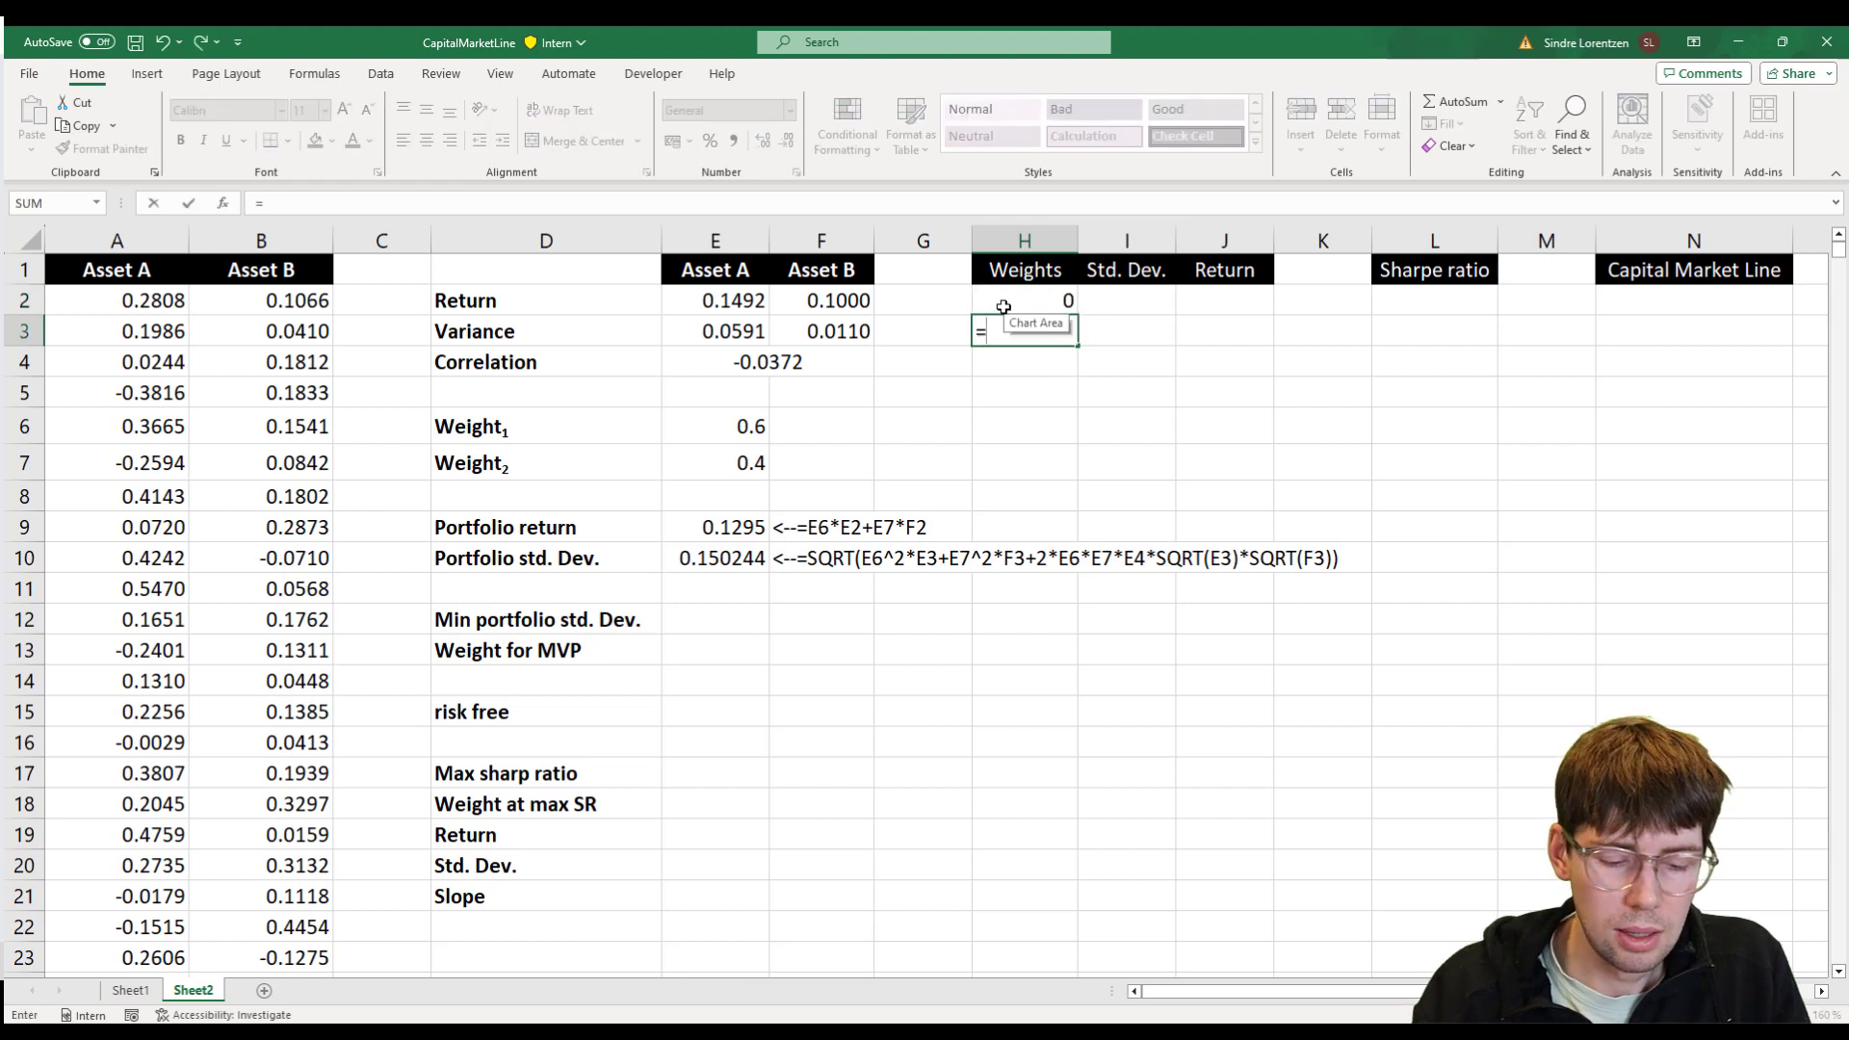
left_click(1003, 307)
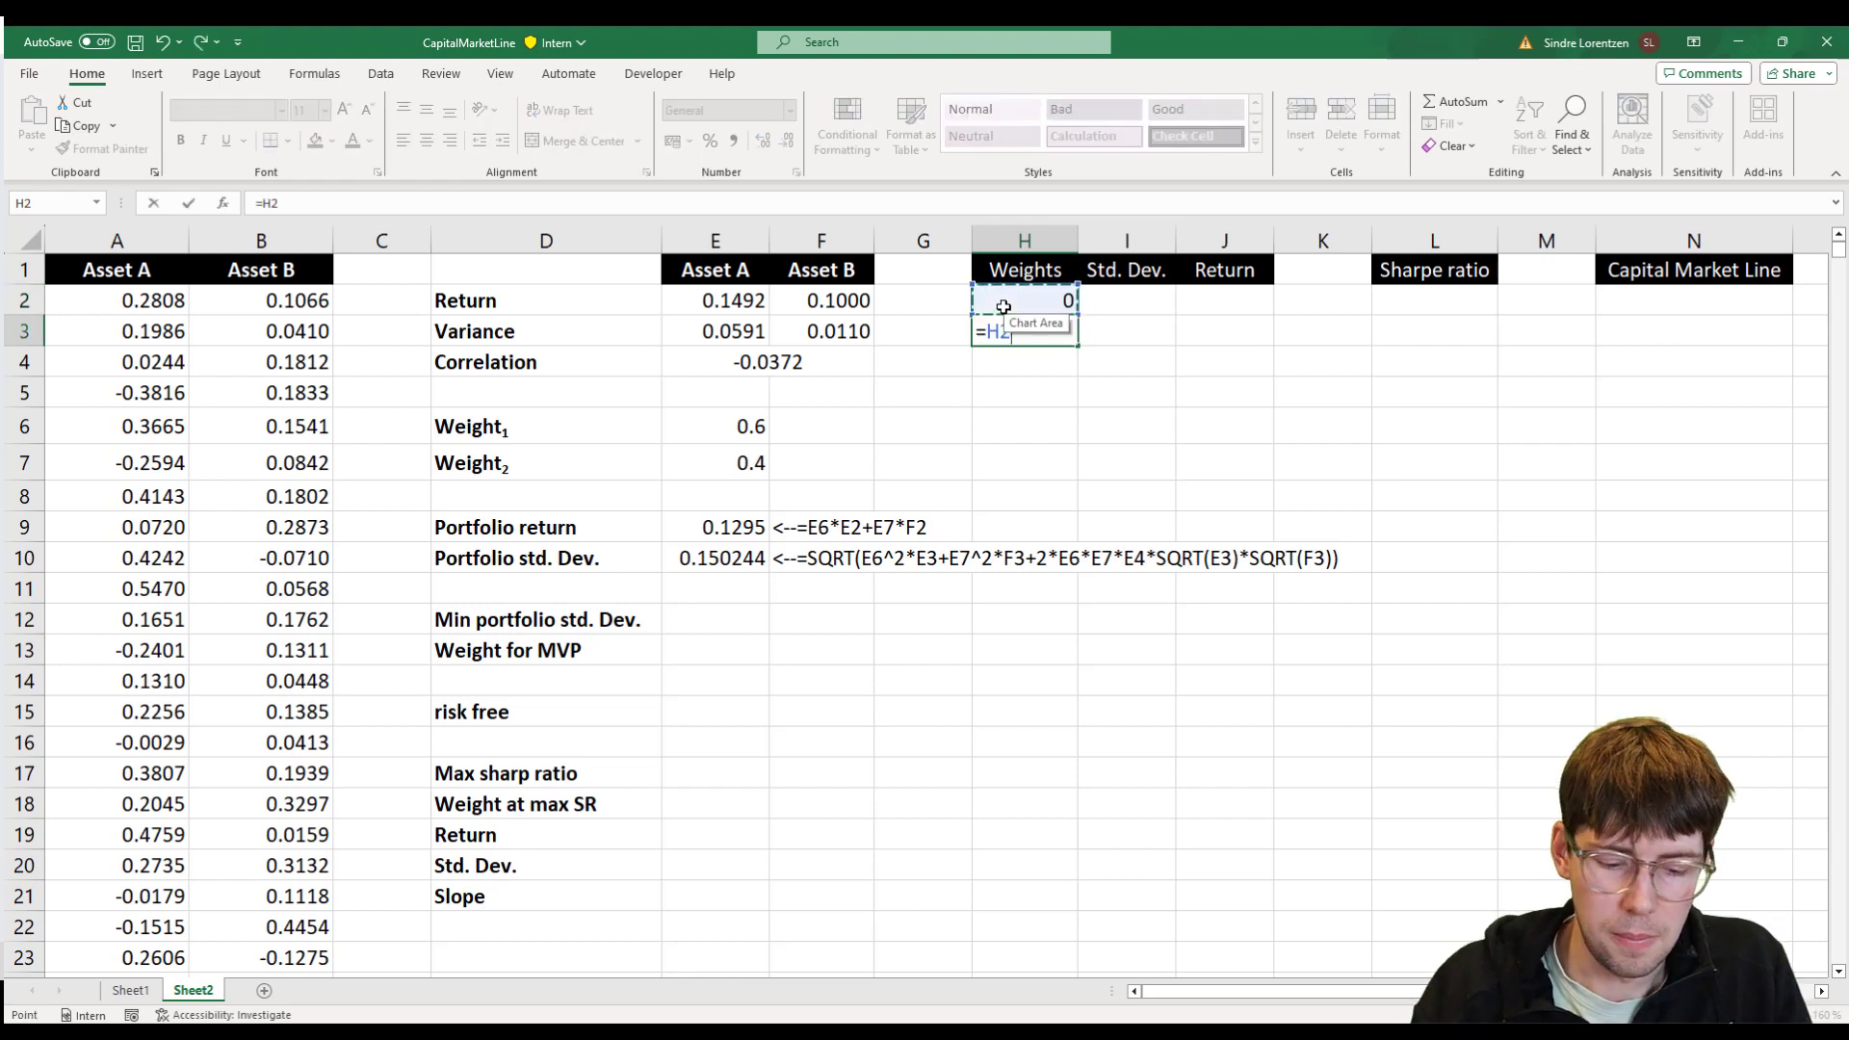
type("+0.0")
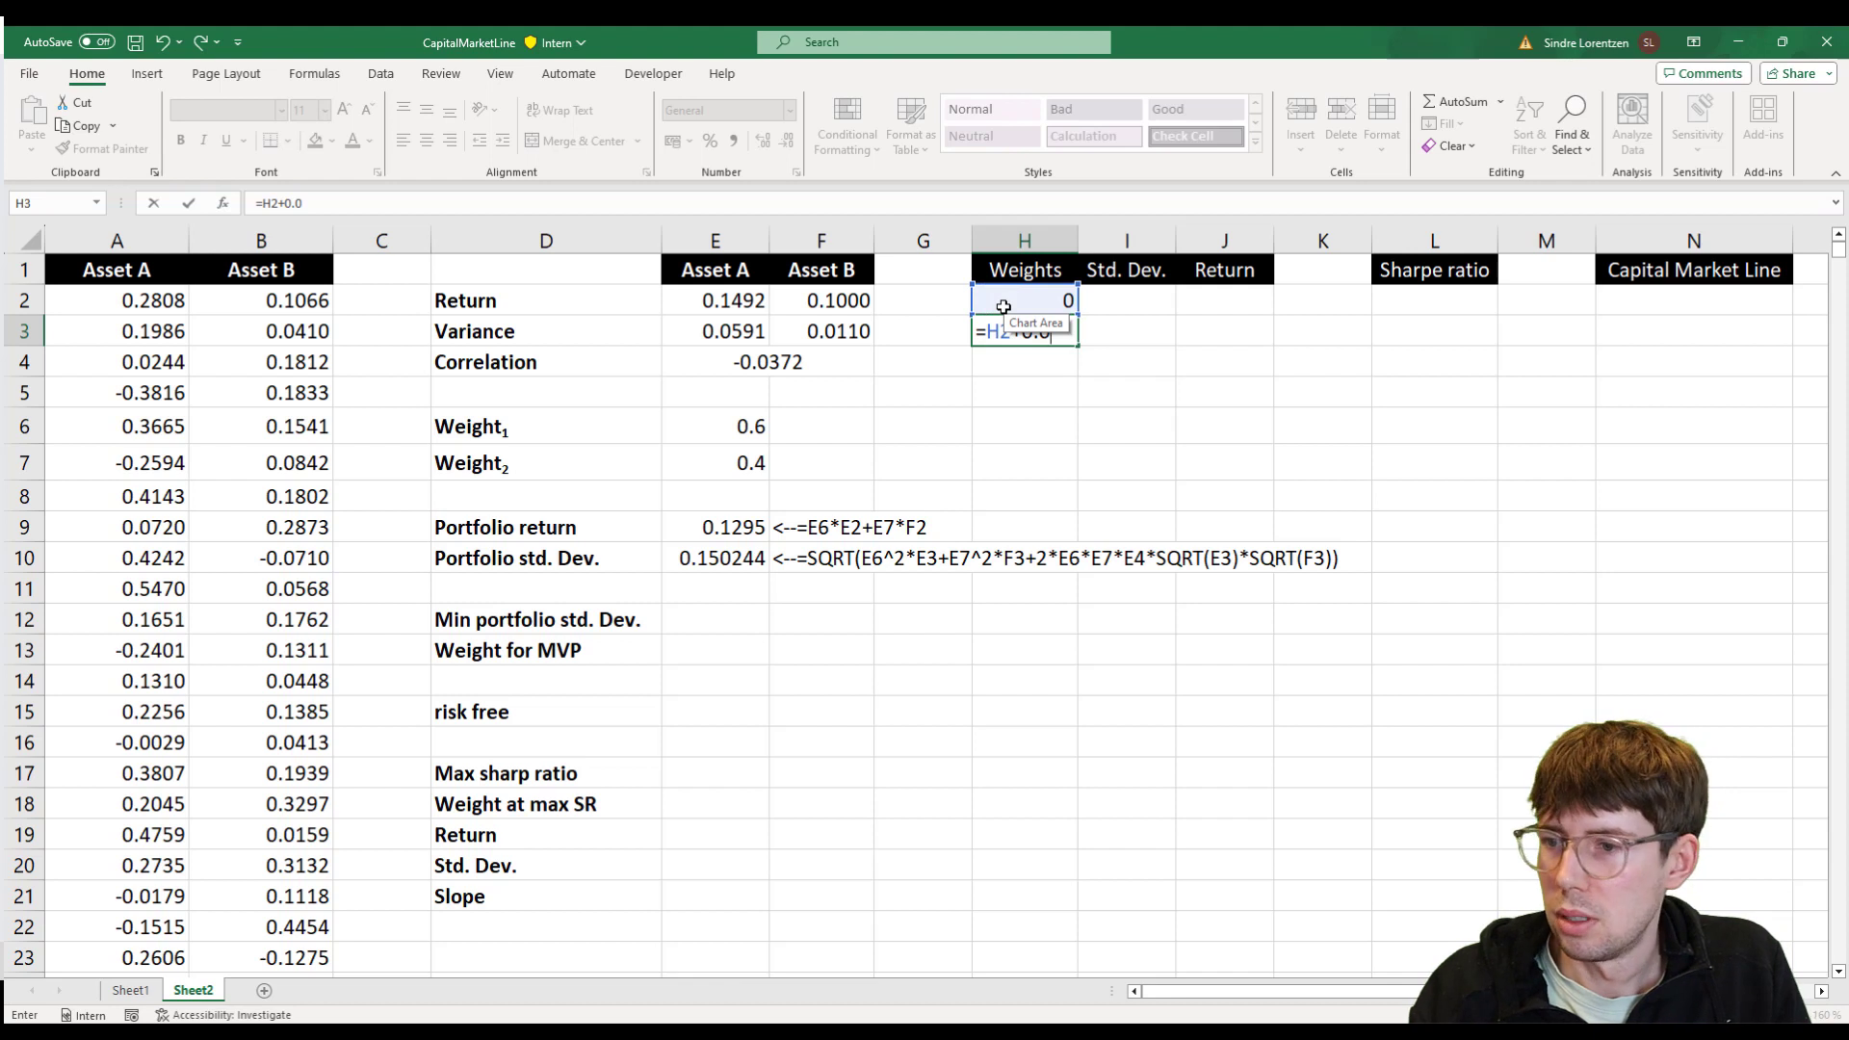
type("025")
key("Return")
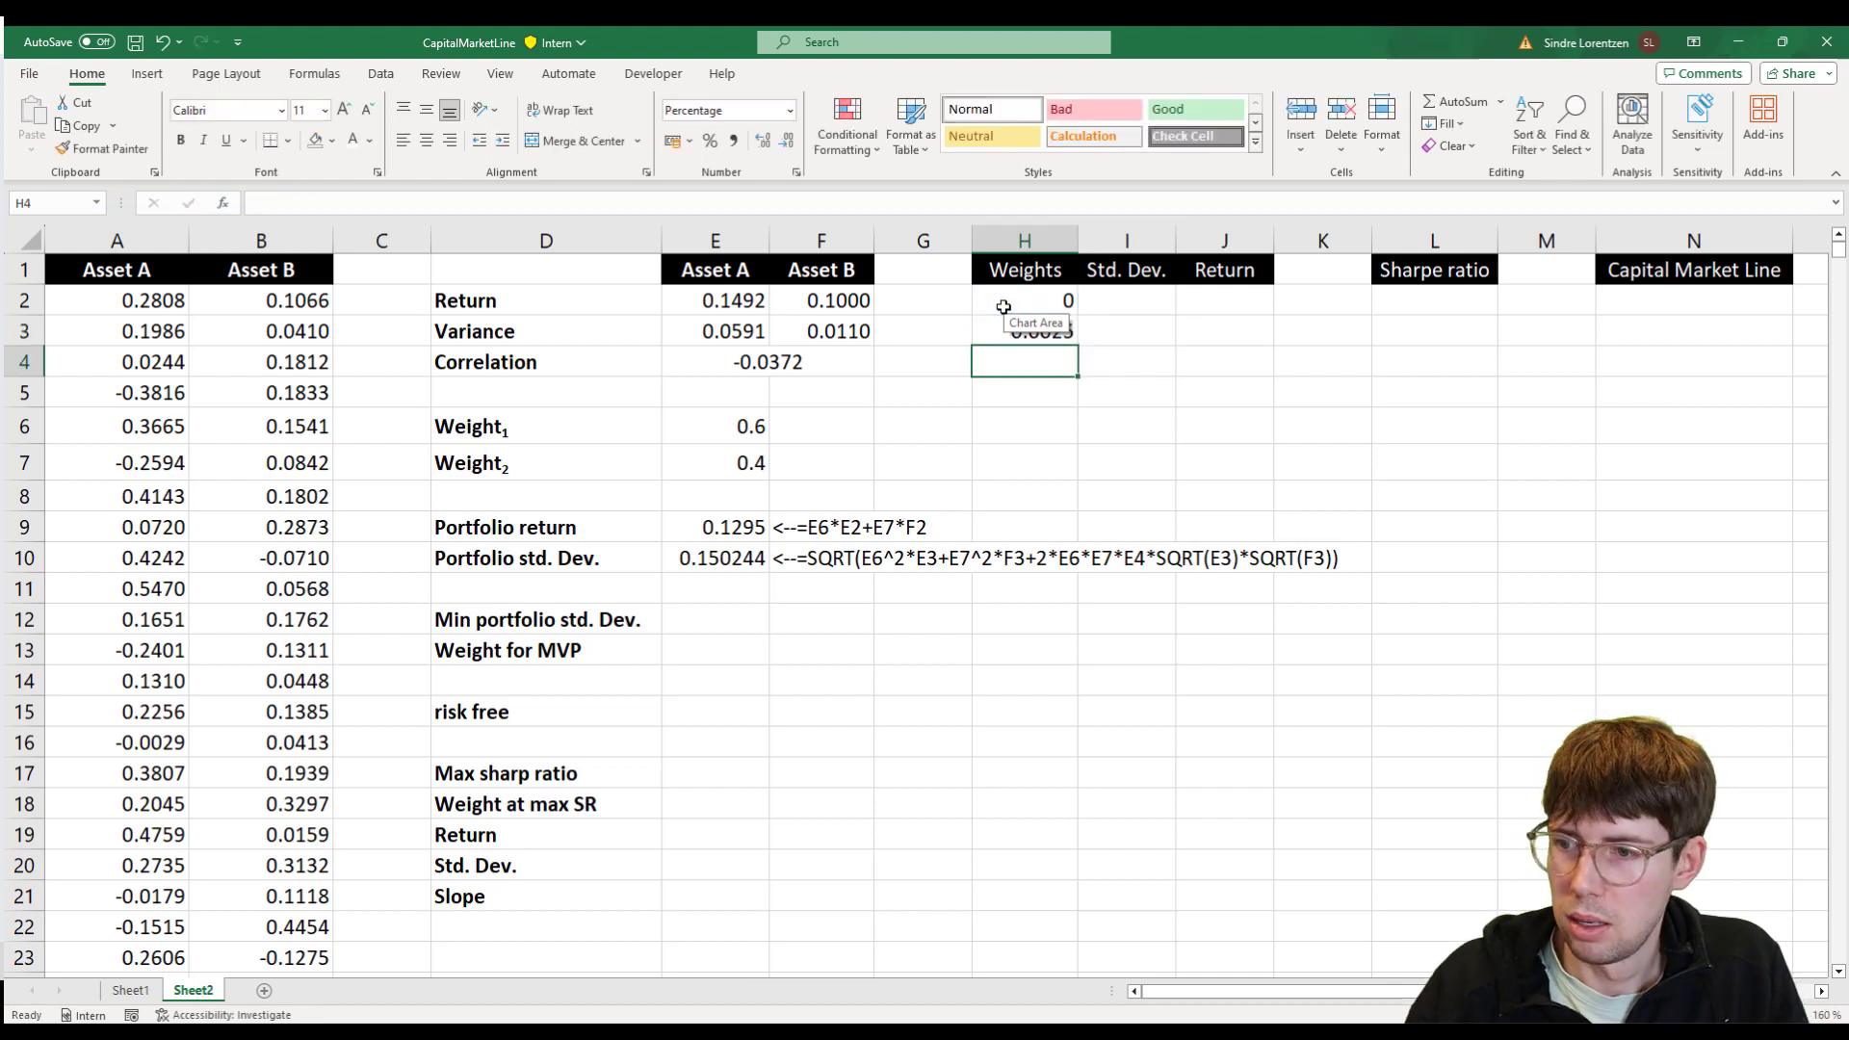
- Format the weights in H2:H3 as percentages with two decimal places
left_click_drag(1023, 301, 1024, 331)
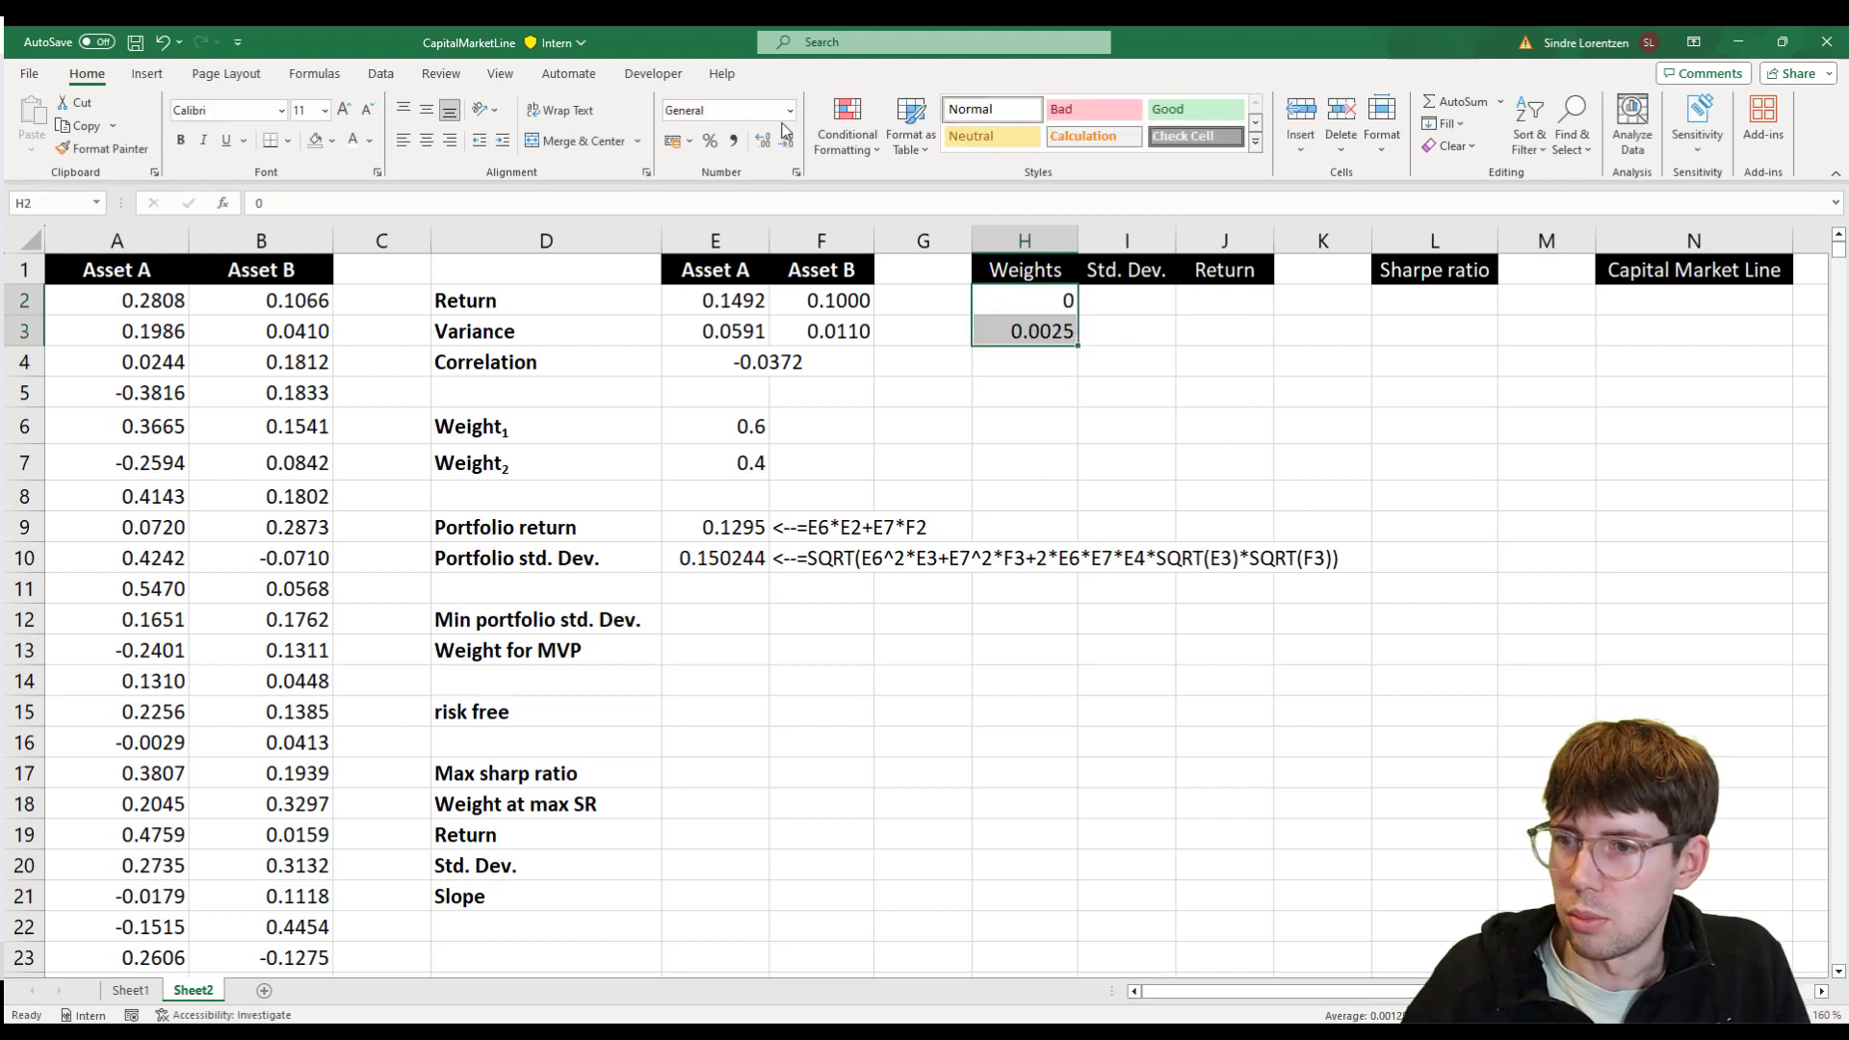
left_click(710, 140)
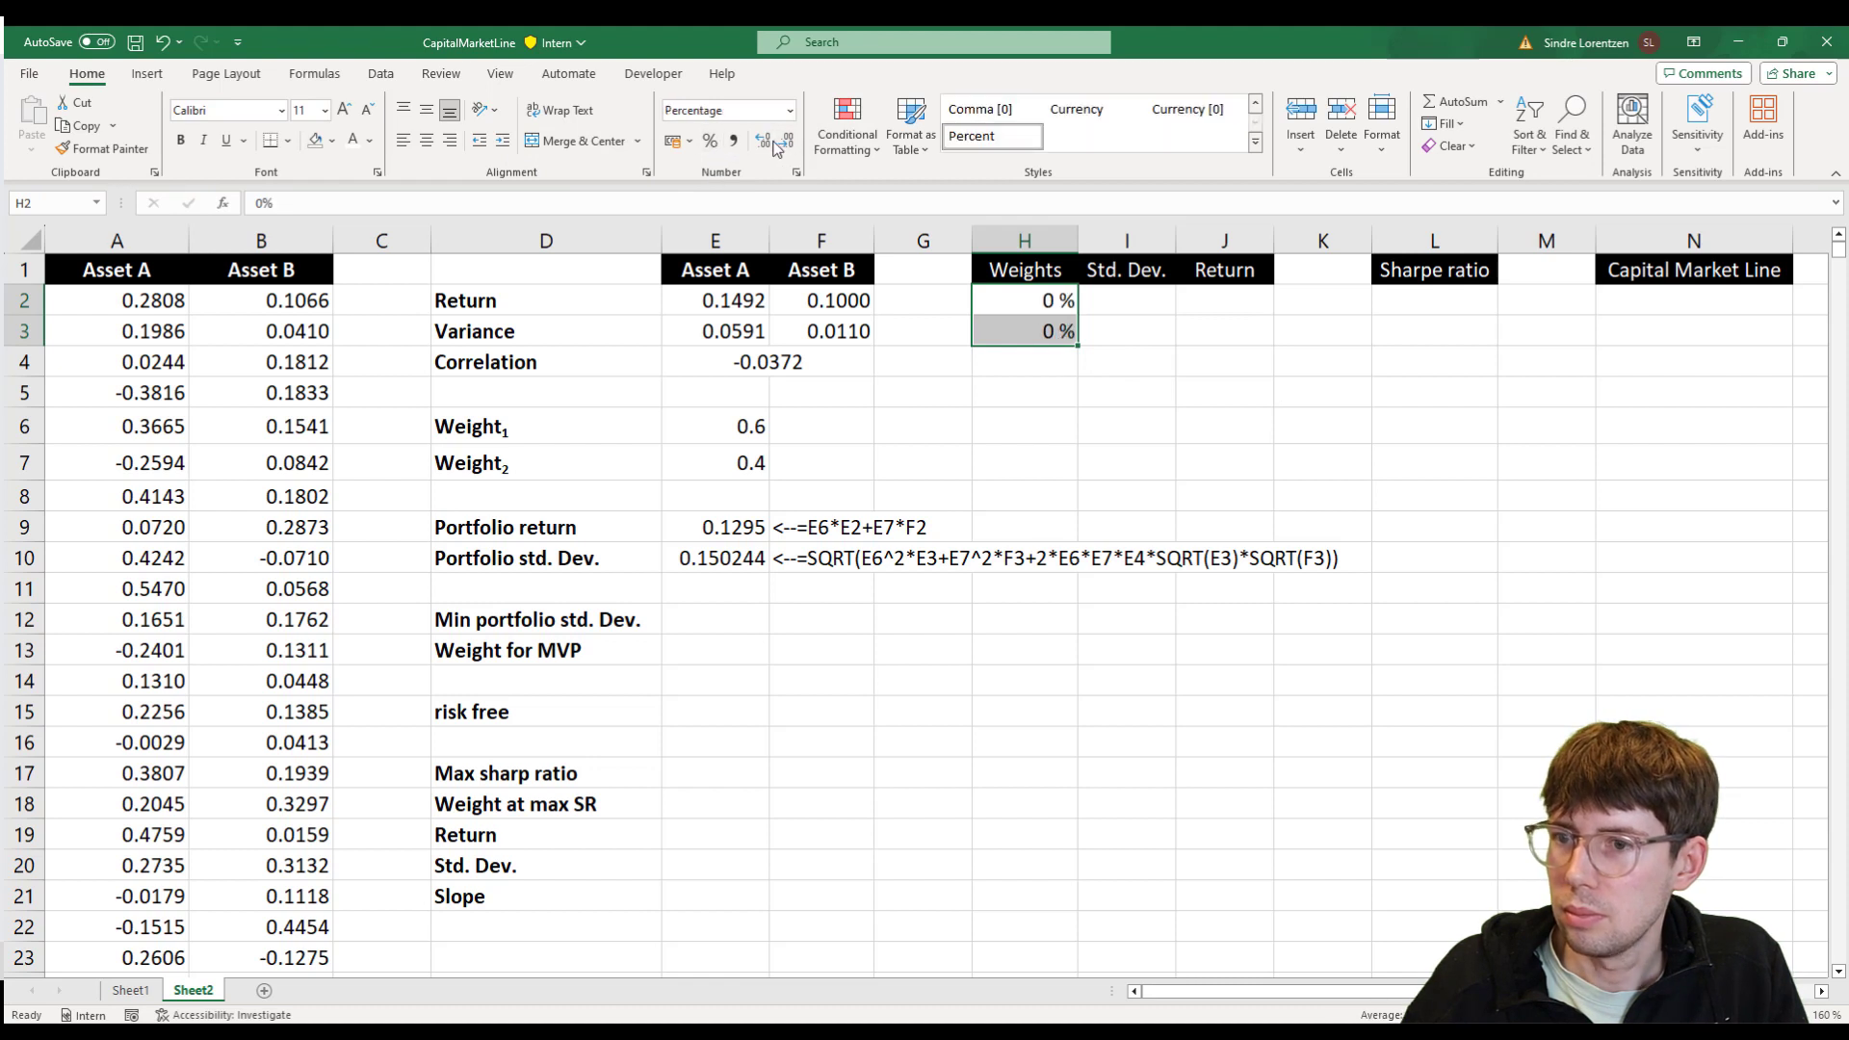
left_click(763, 142)
left_click(763, 141)
left_click(1021, 461)
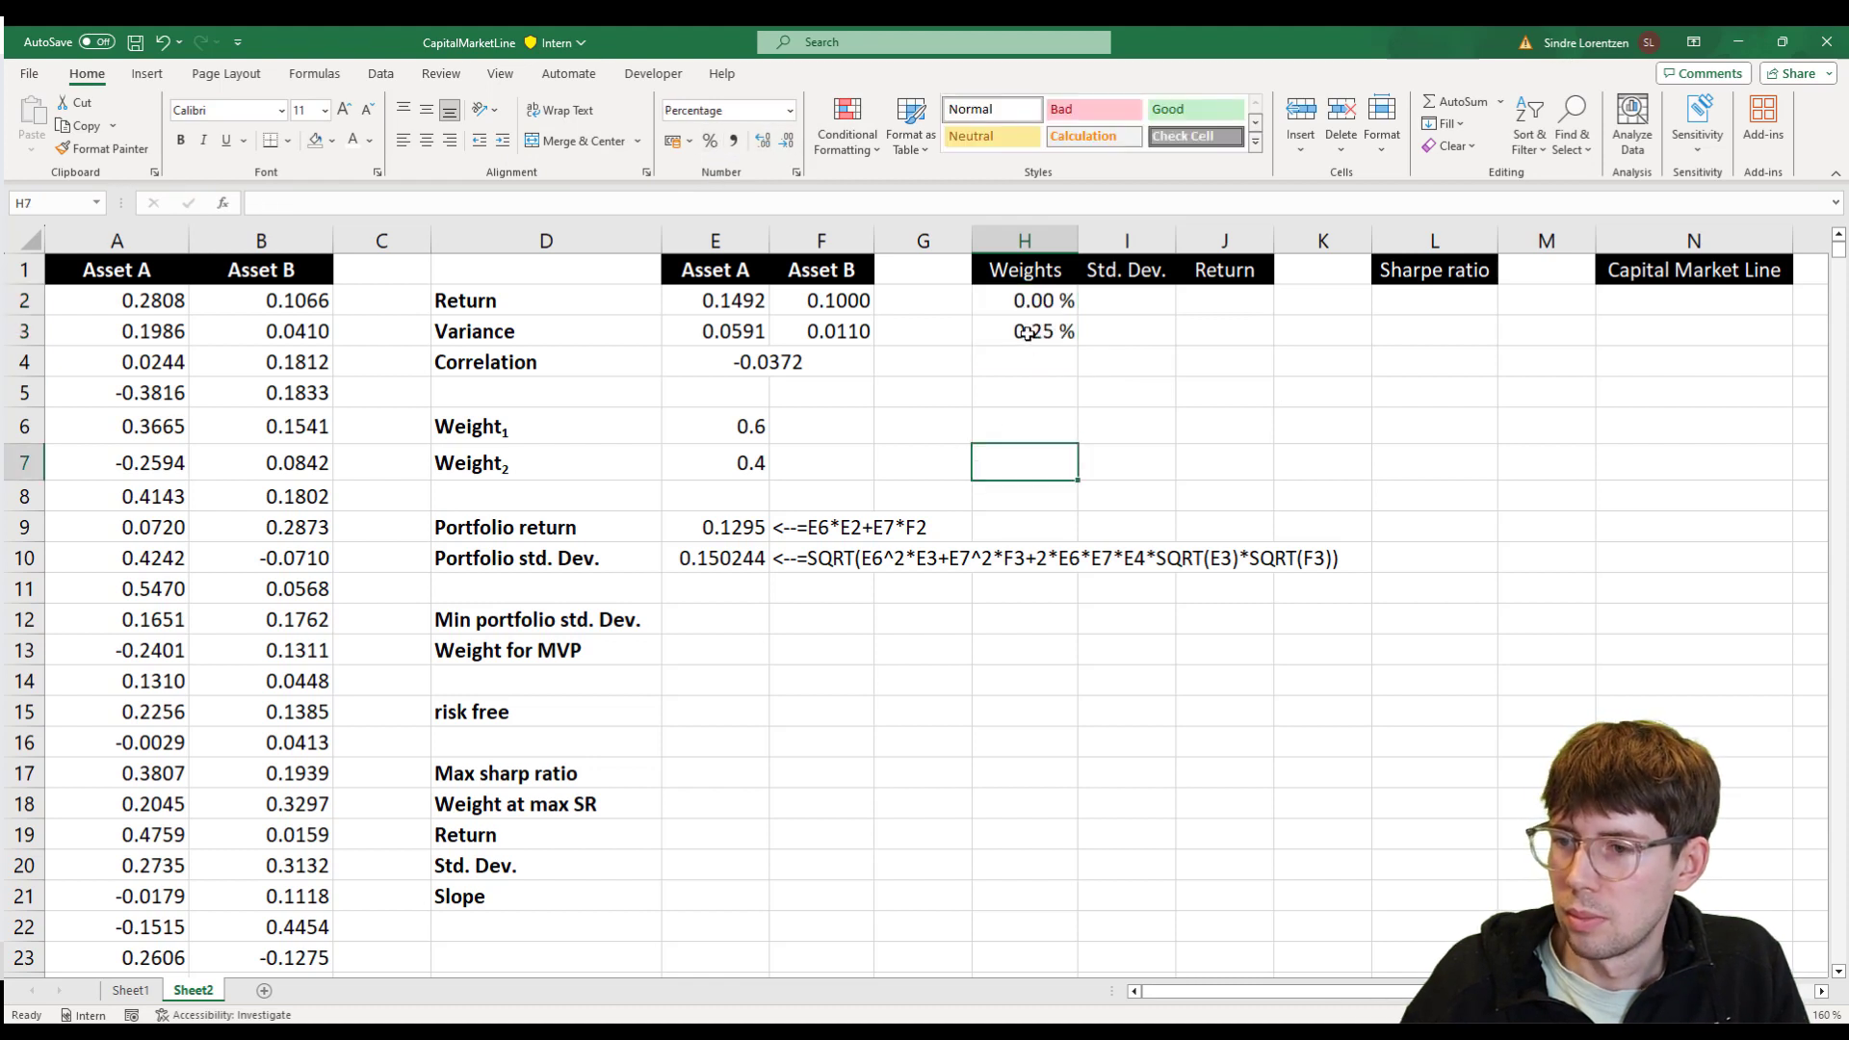
- Enter an asterisk in H402 as an end marker for the weights column
left_click(1028, 332)
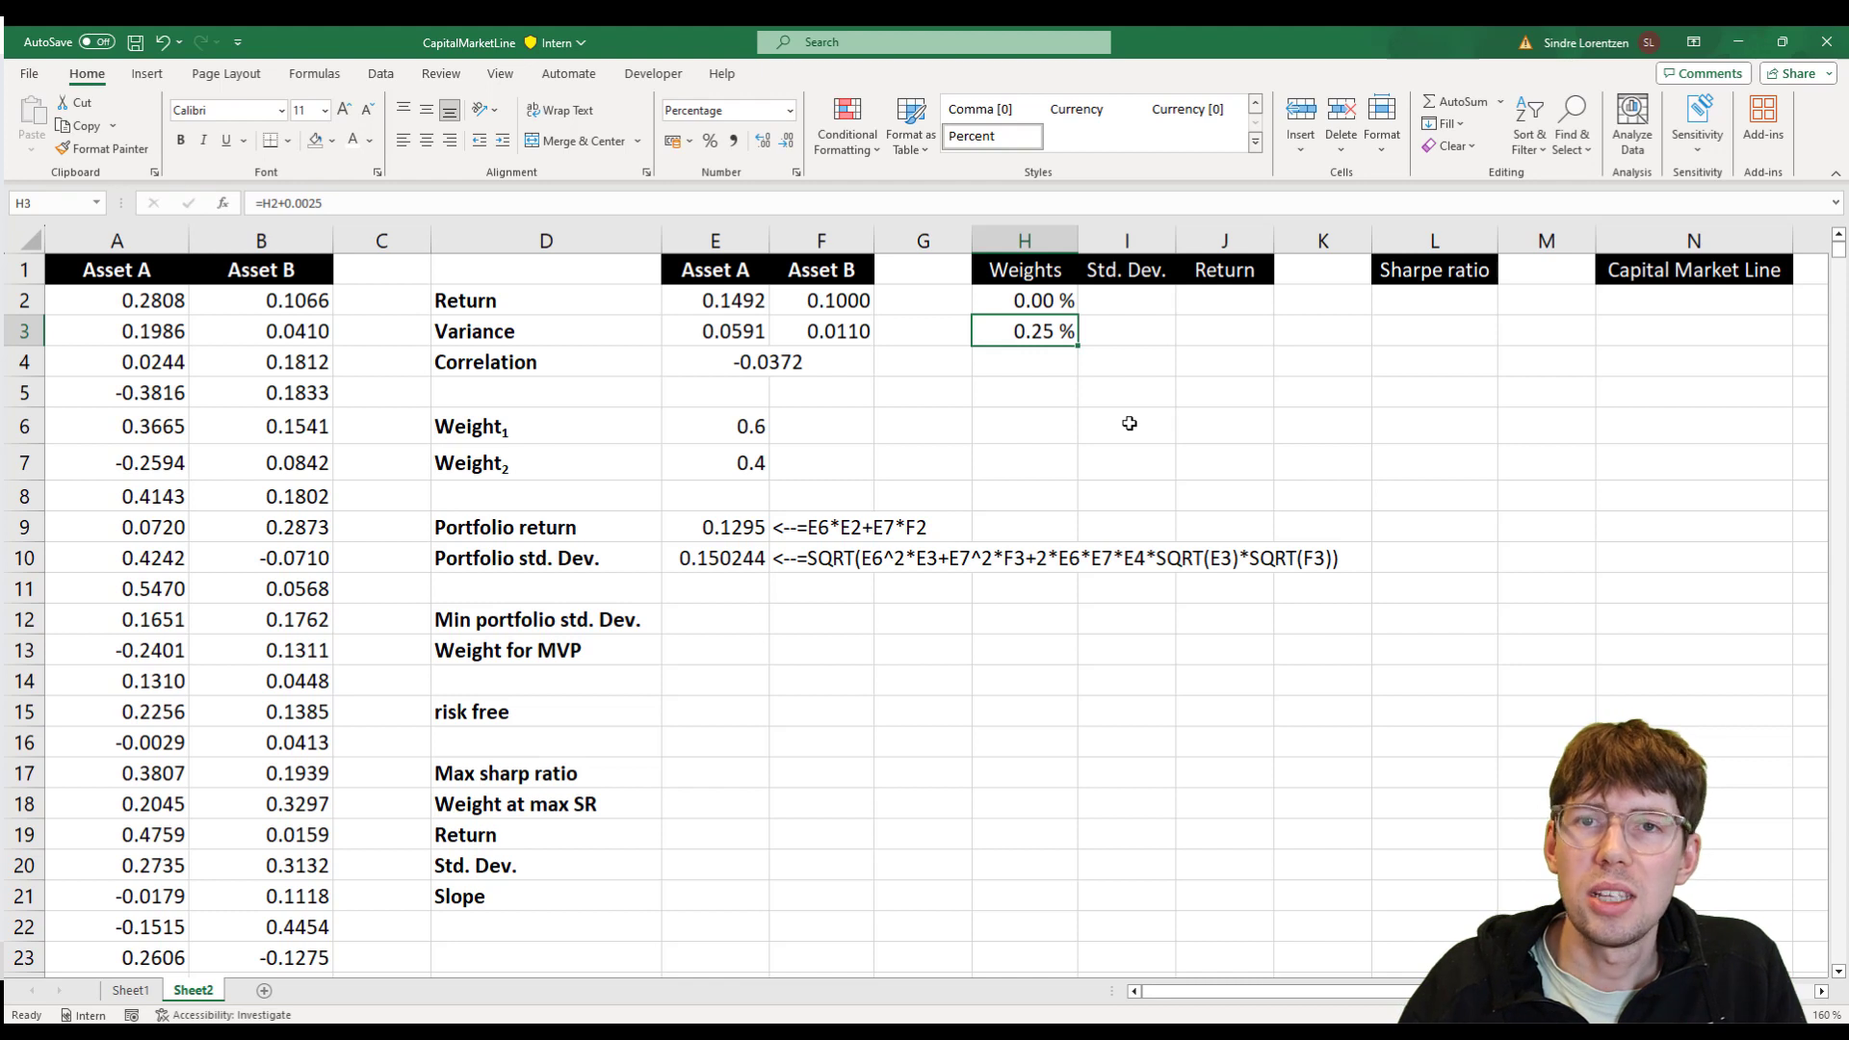
key("Up")
key("Down")
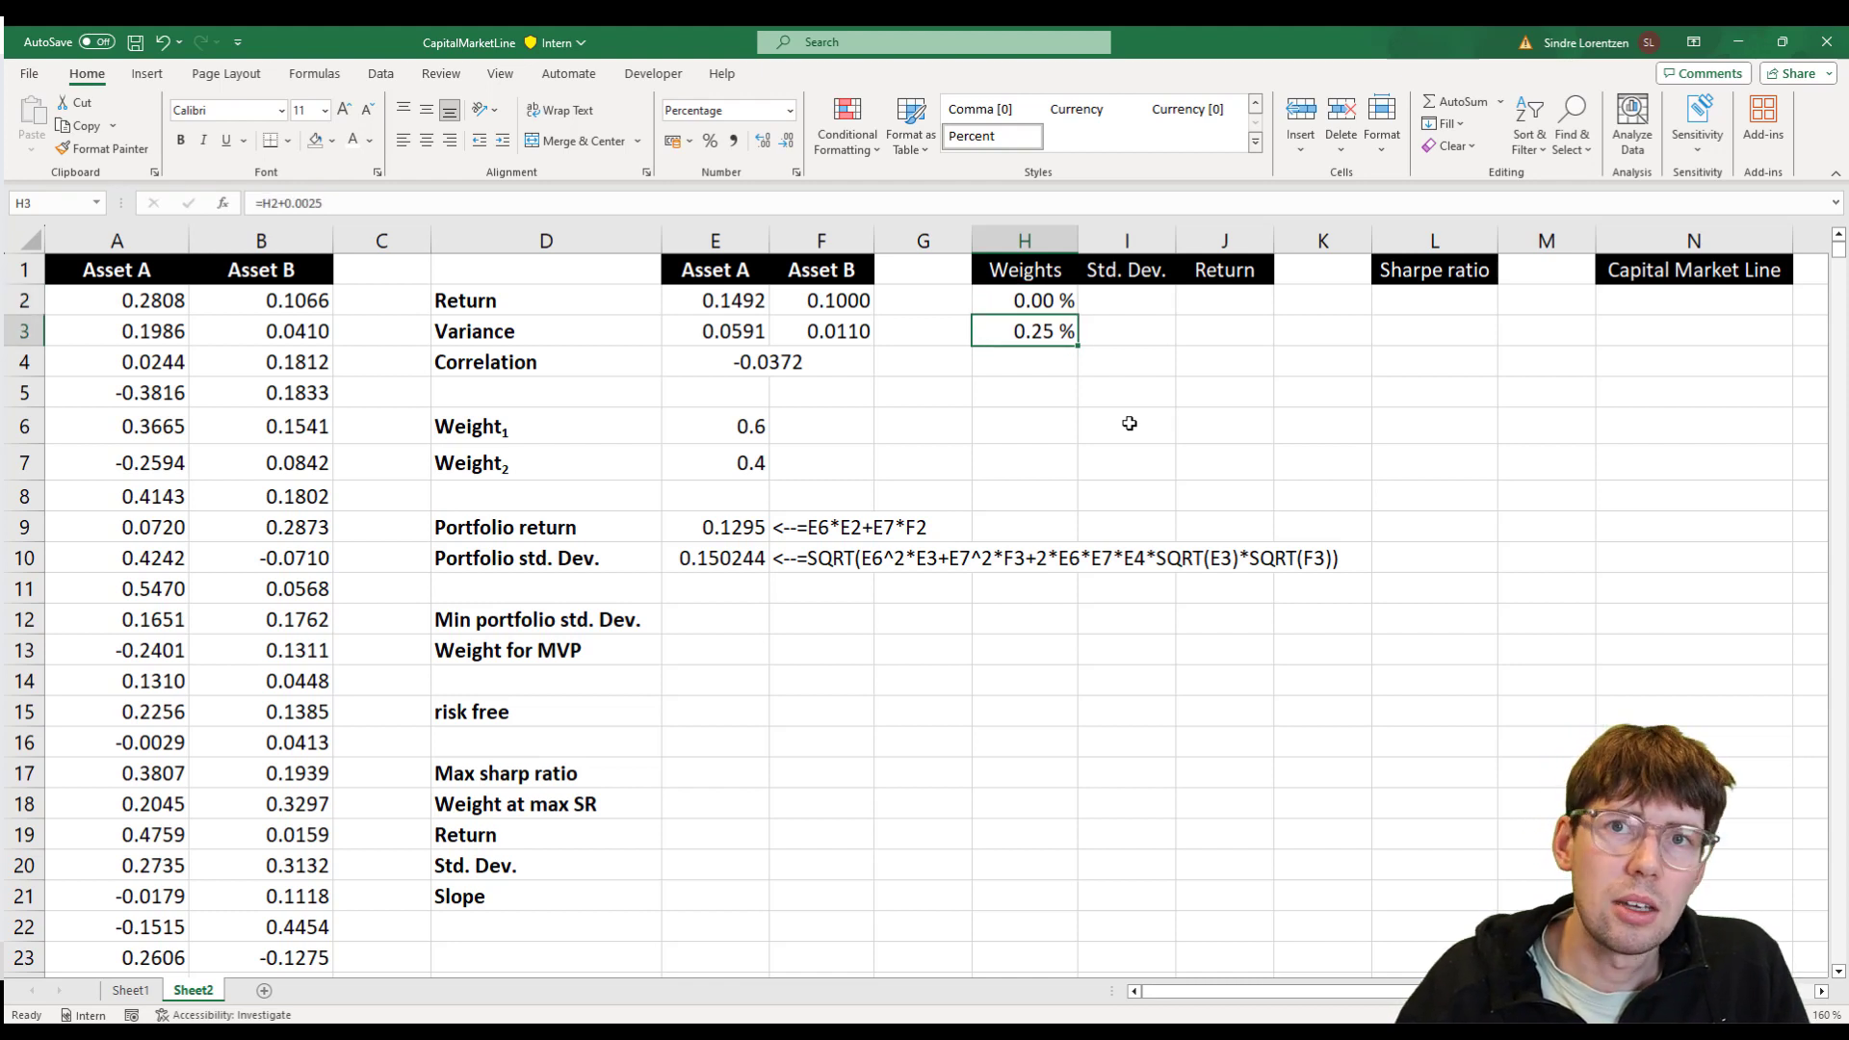
key("alt+F3")
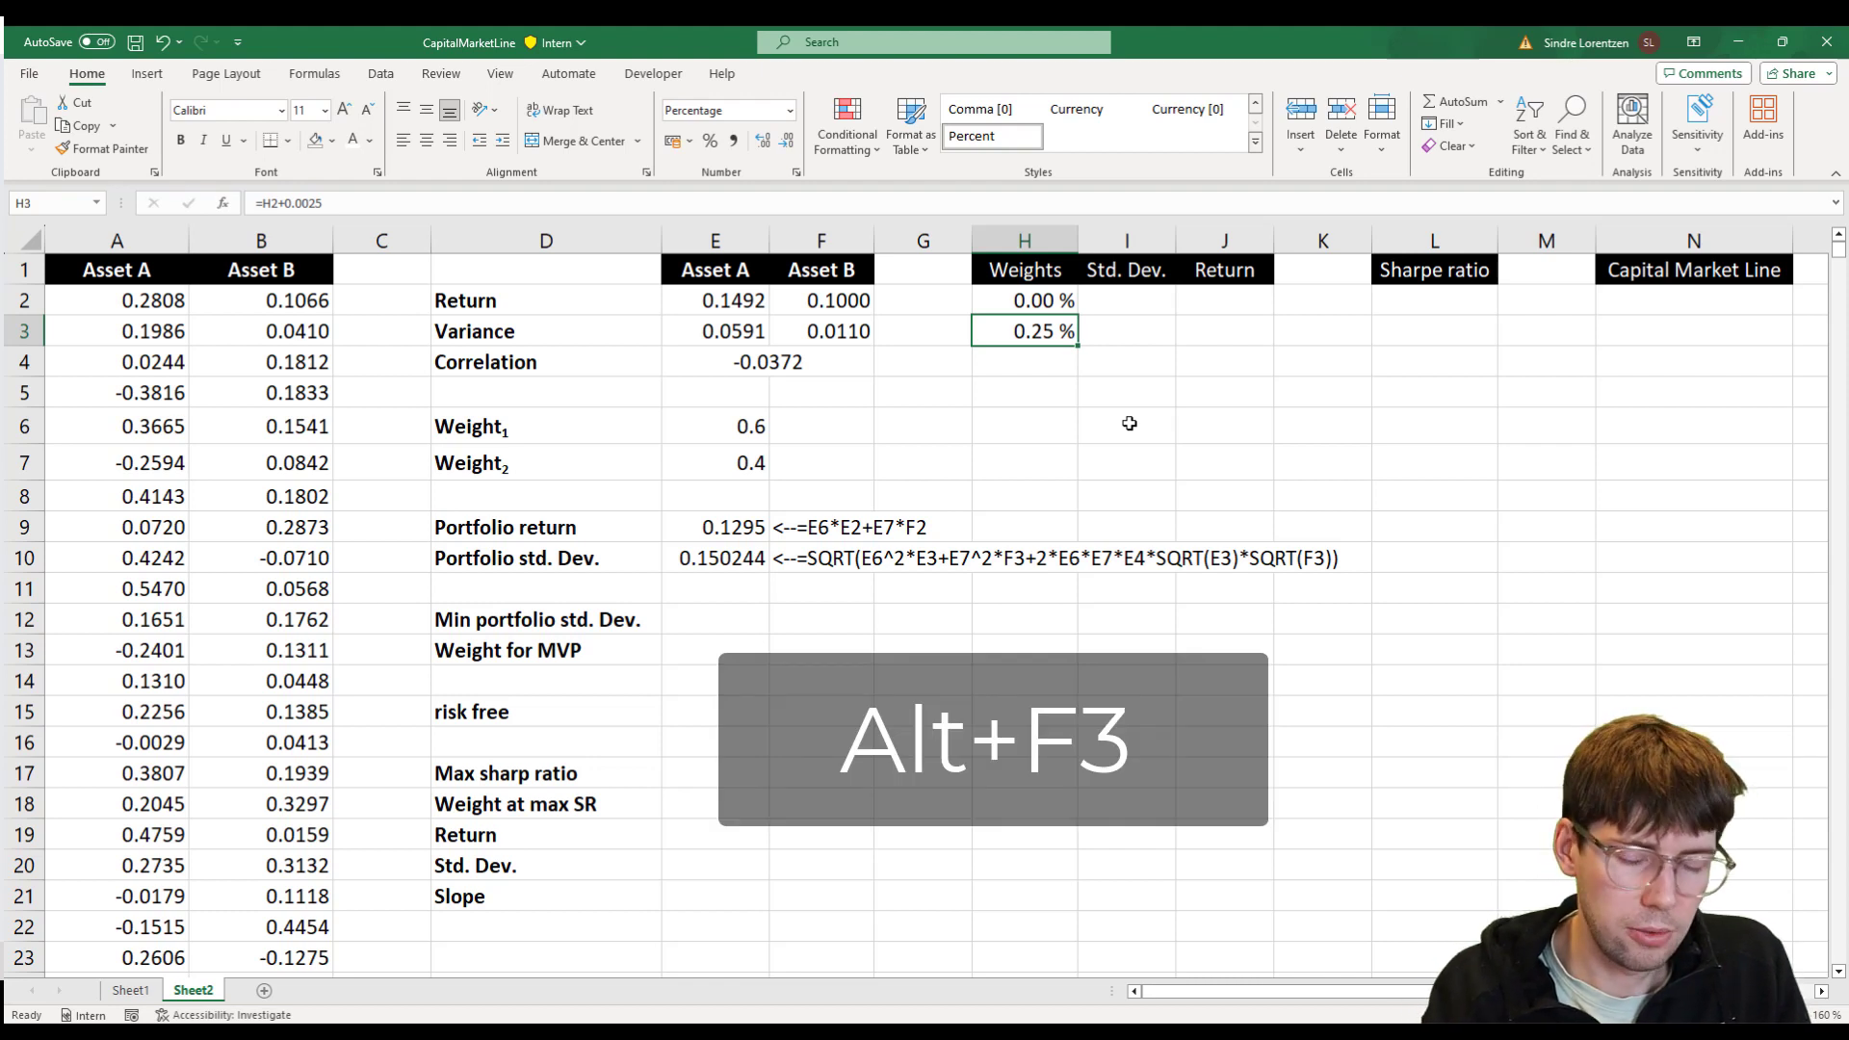
key("alt+F3")
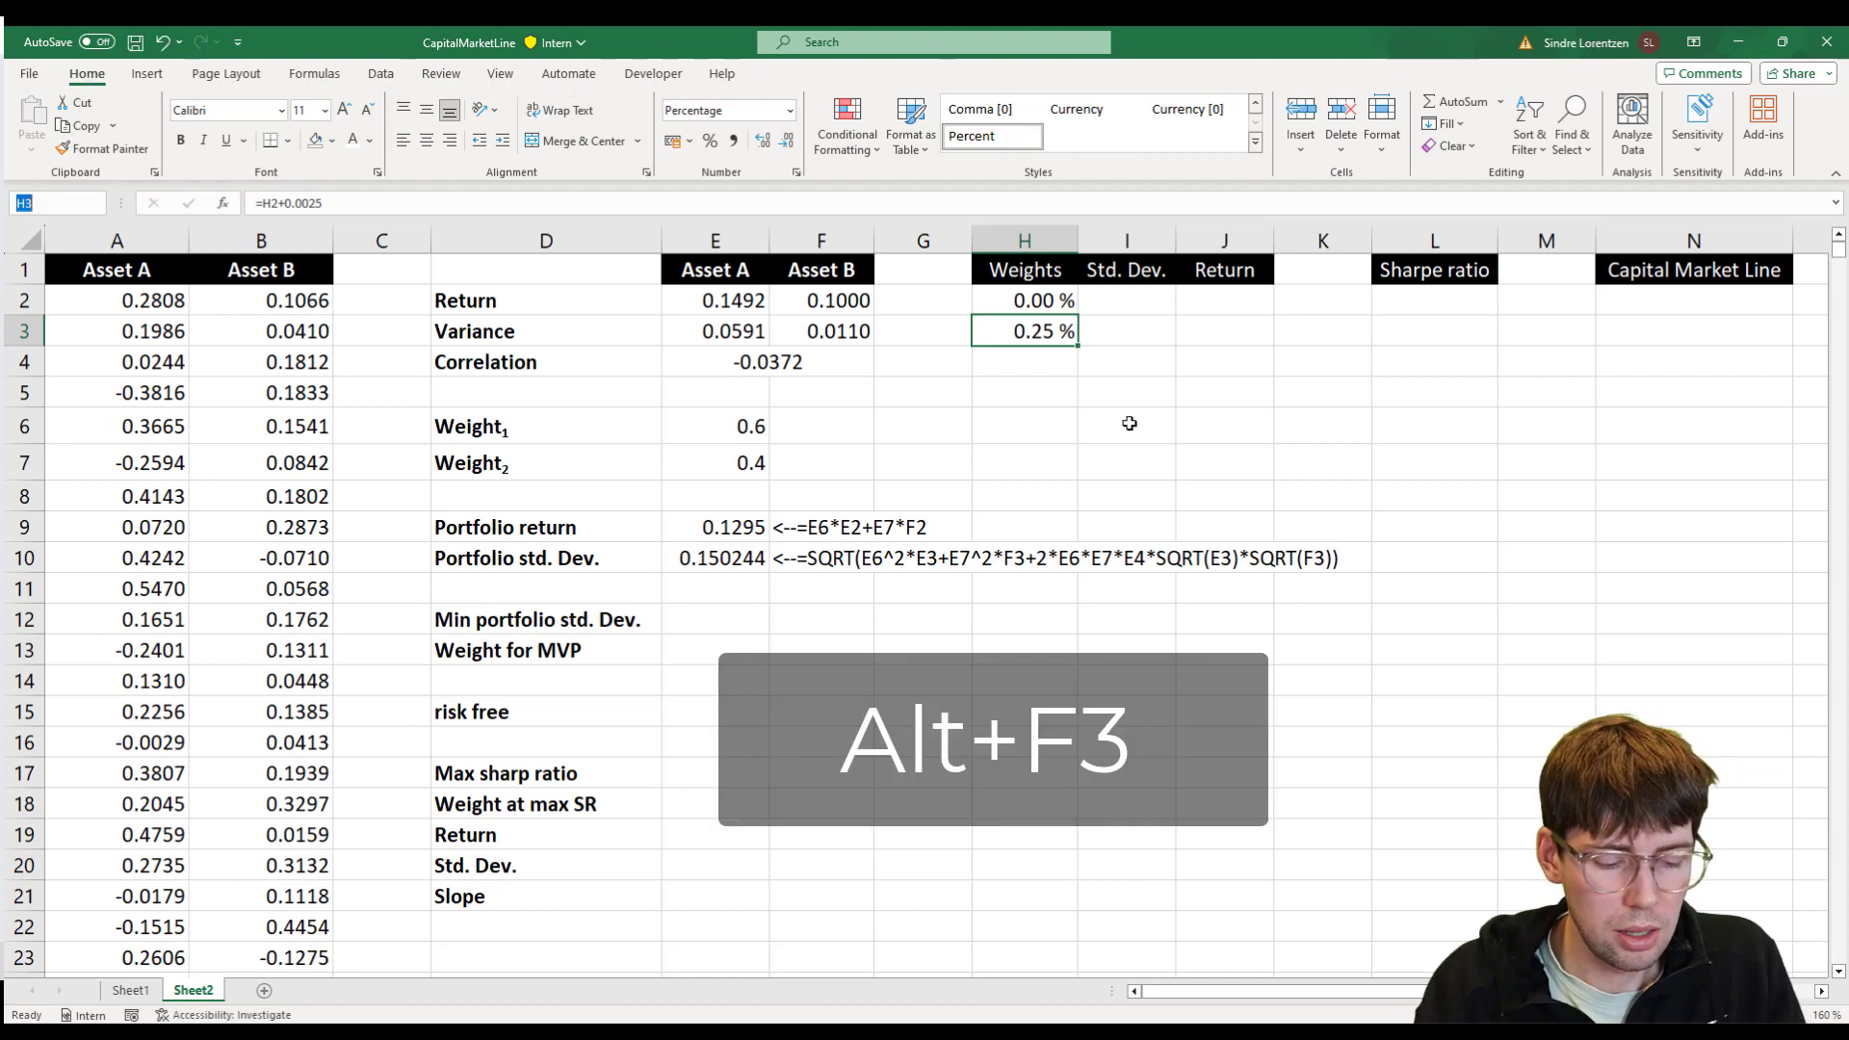
type("H")
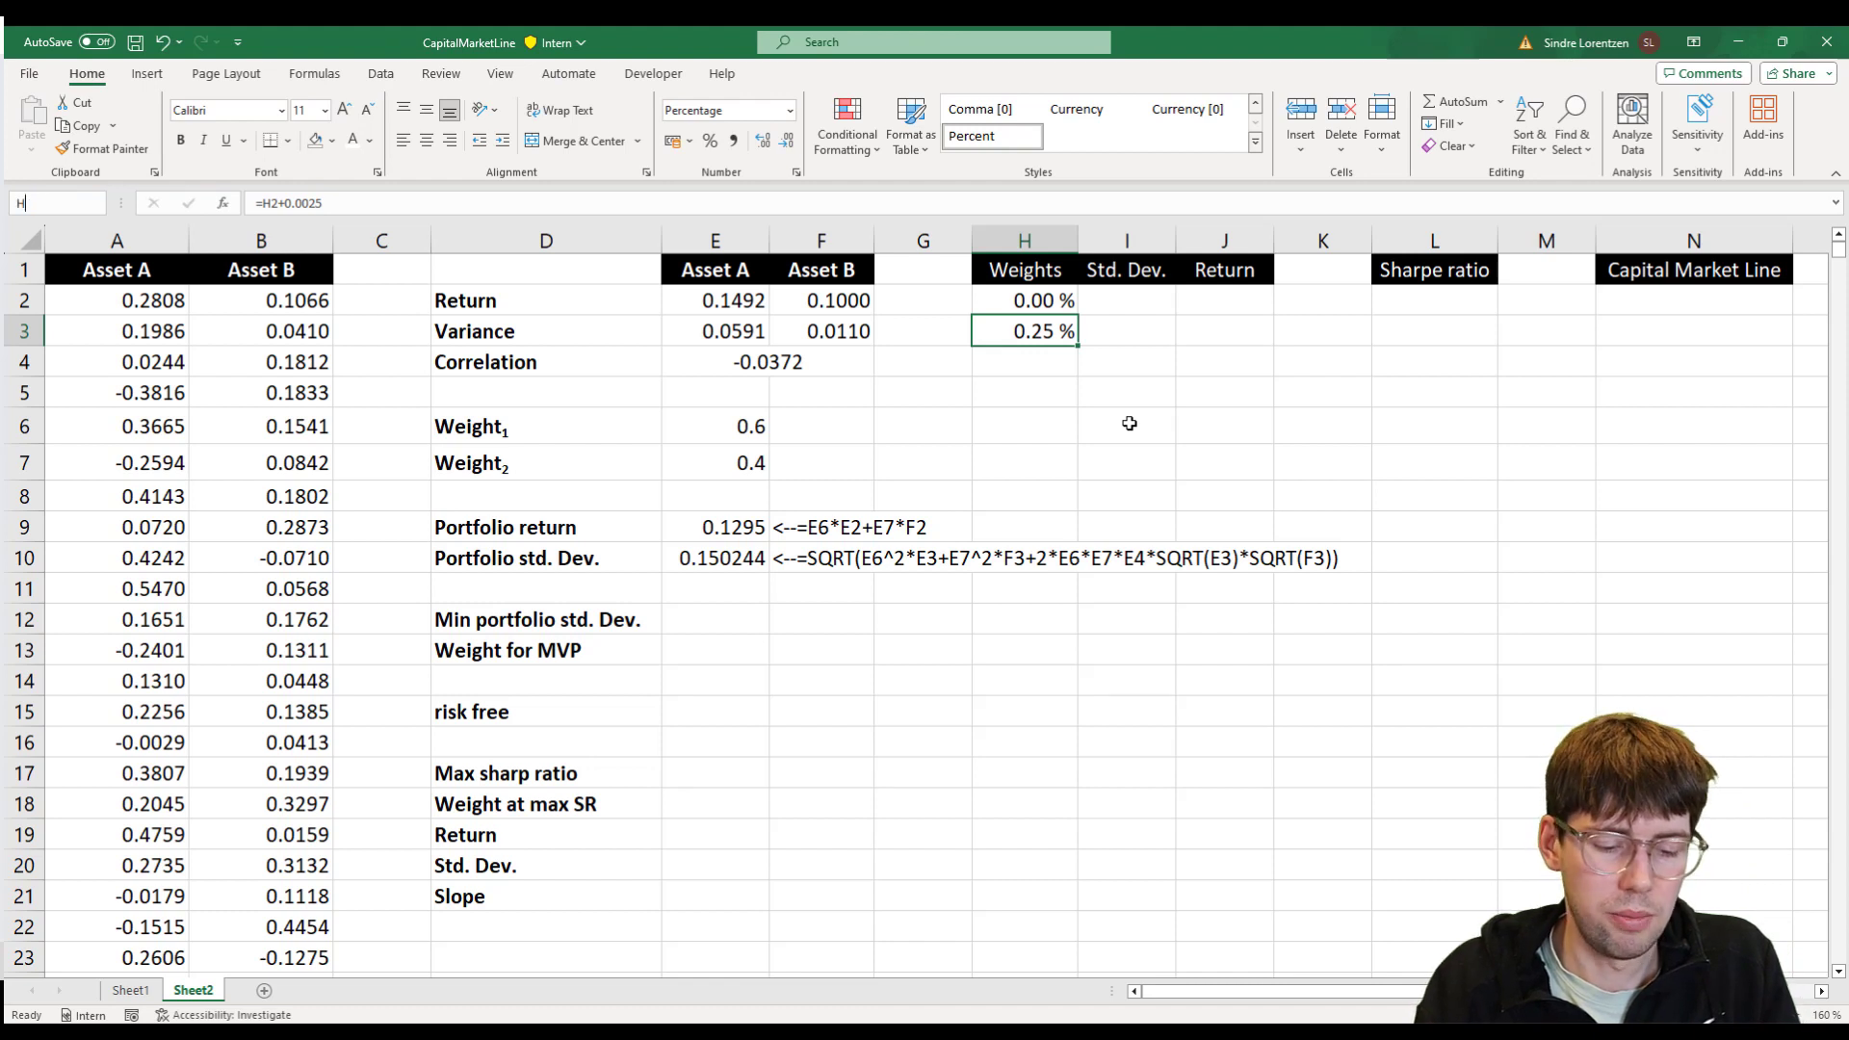
type("402")
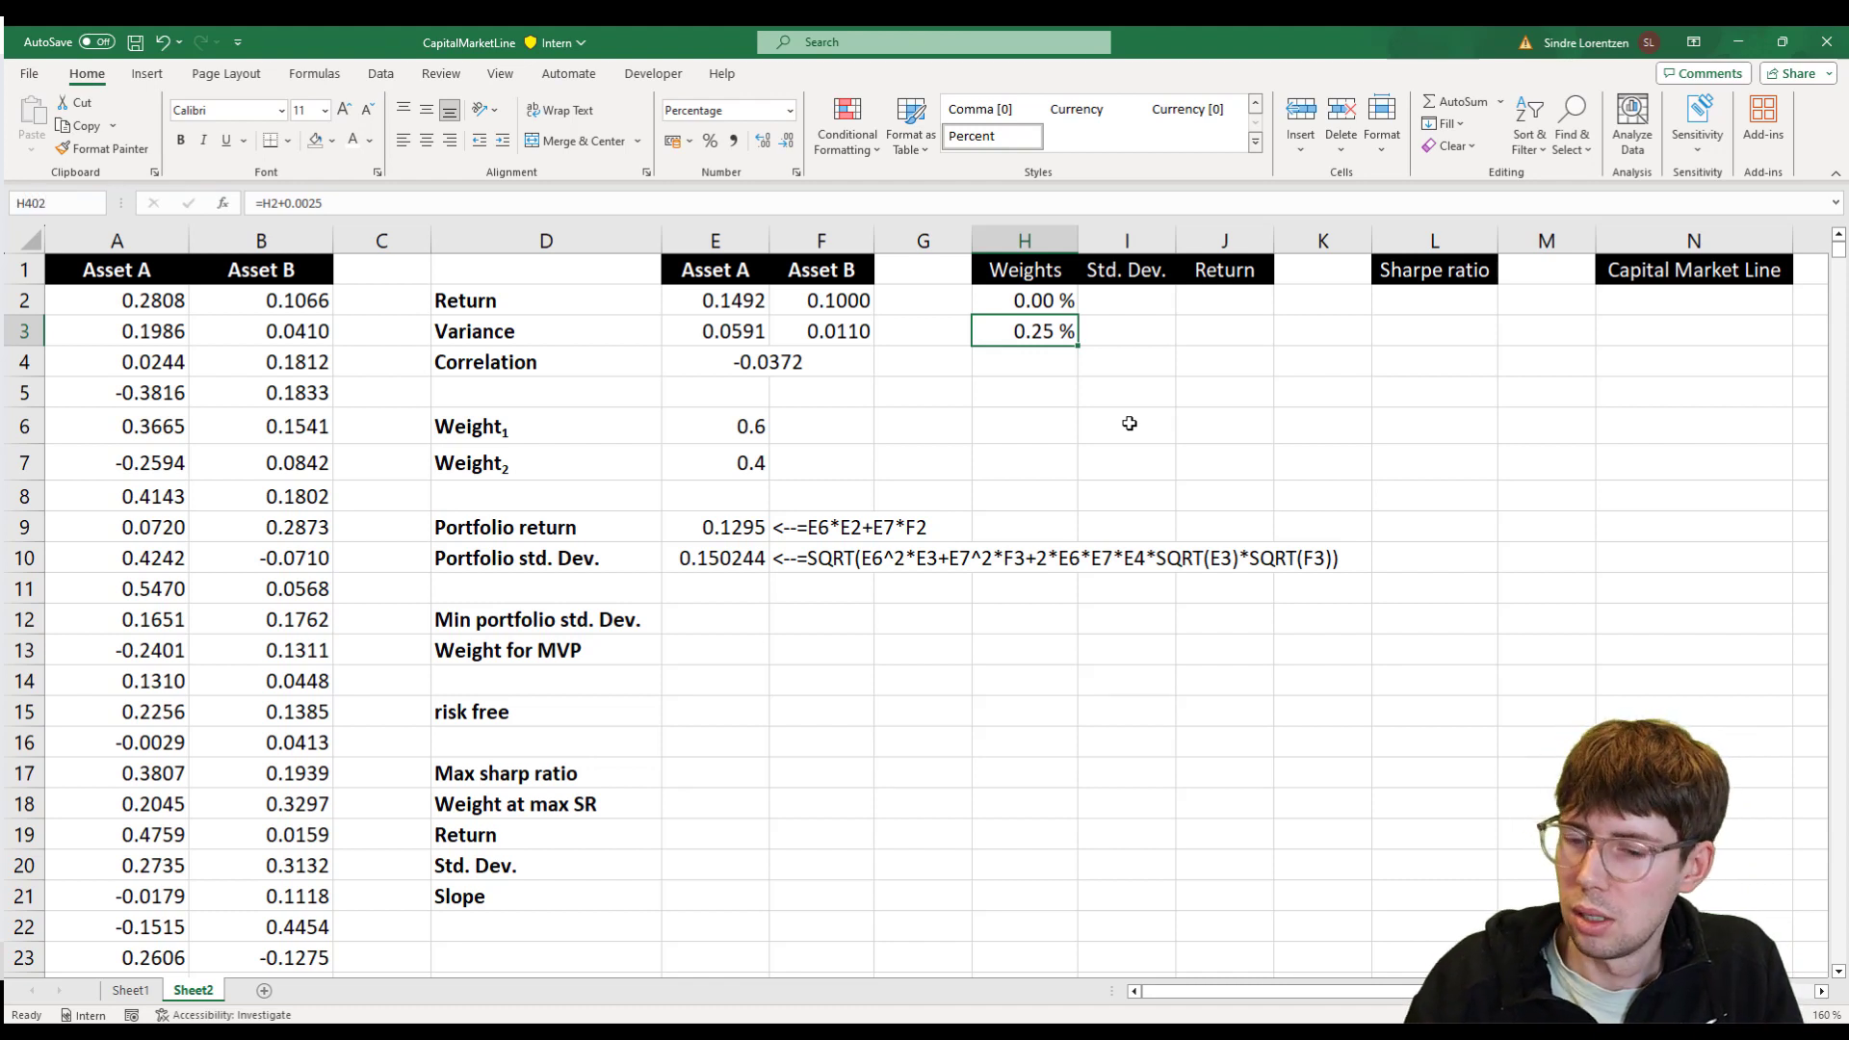
key("Return")
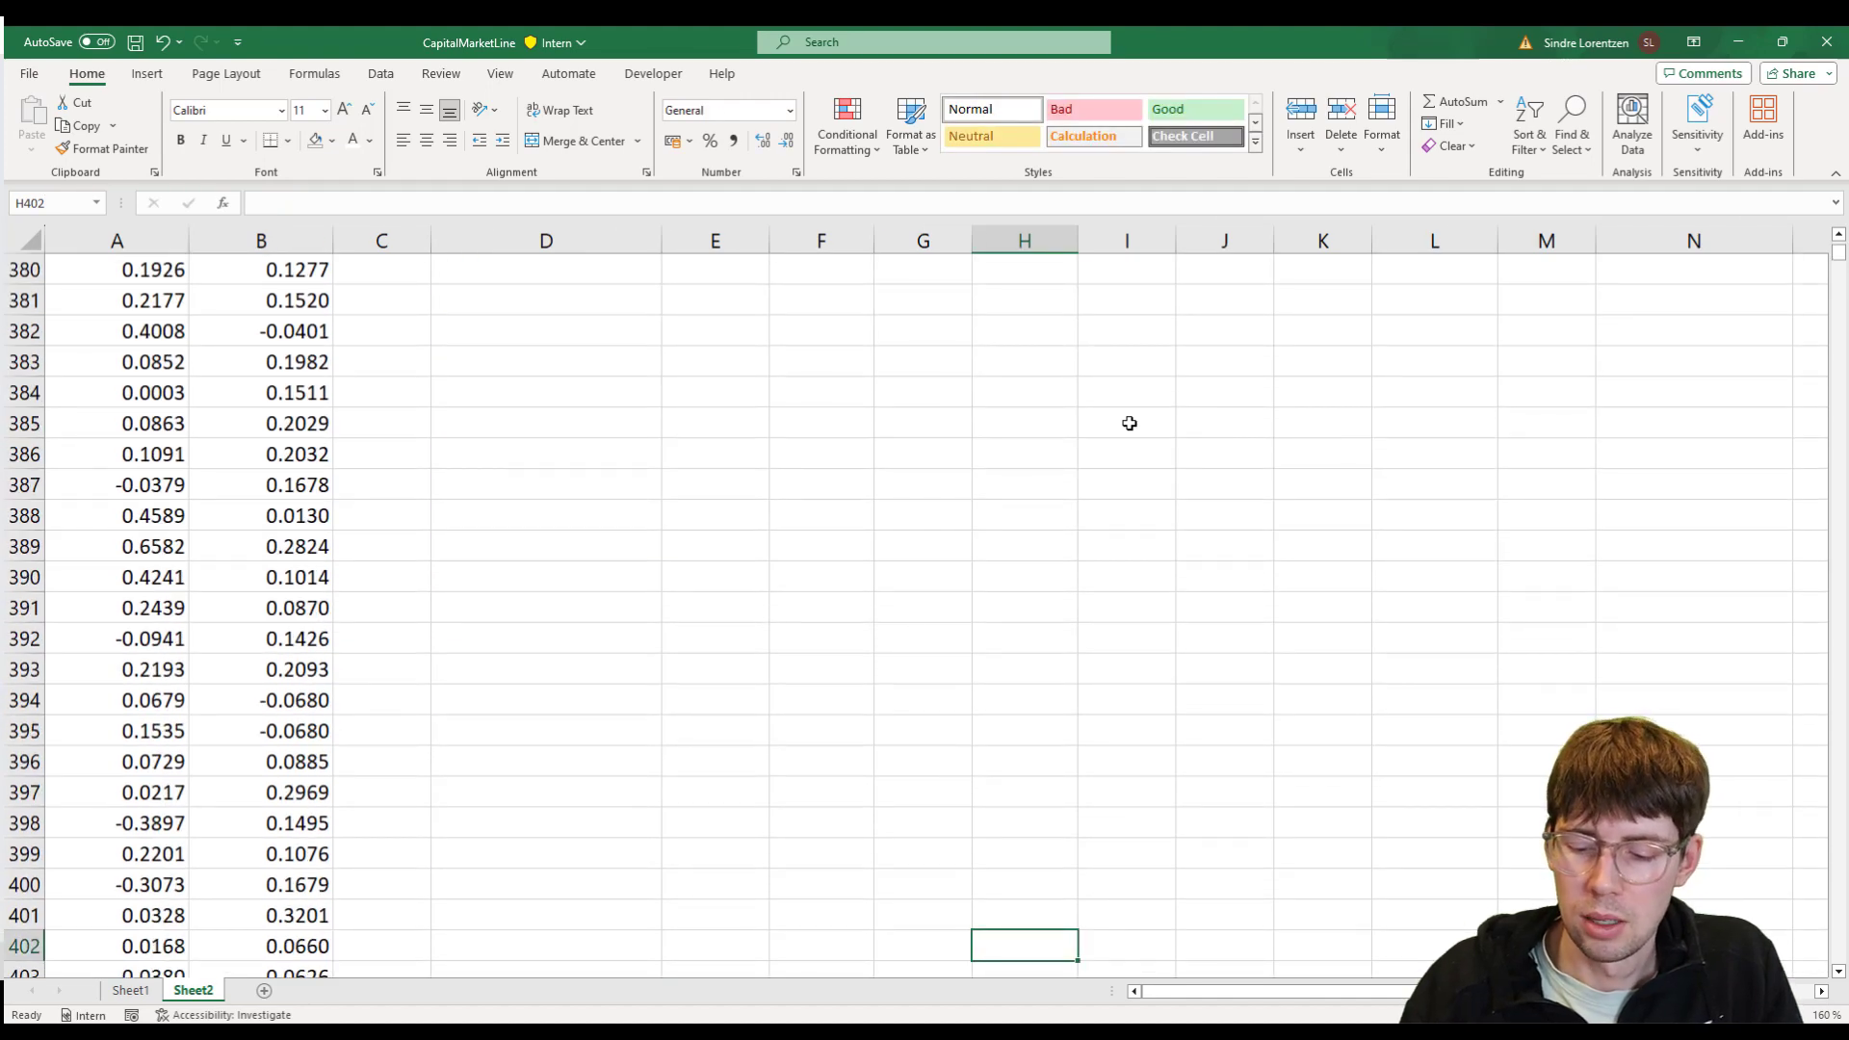
type("*")
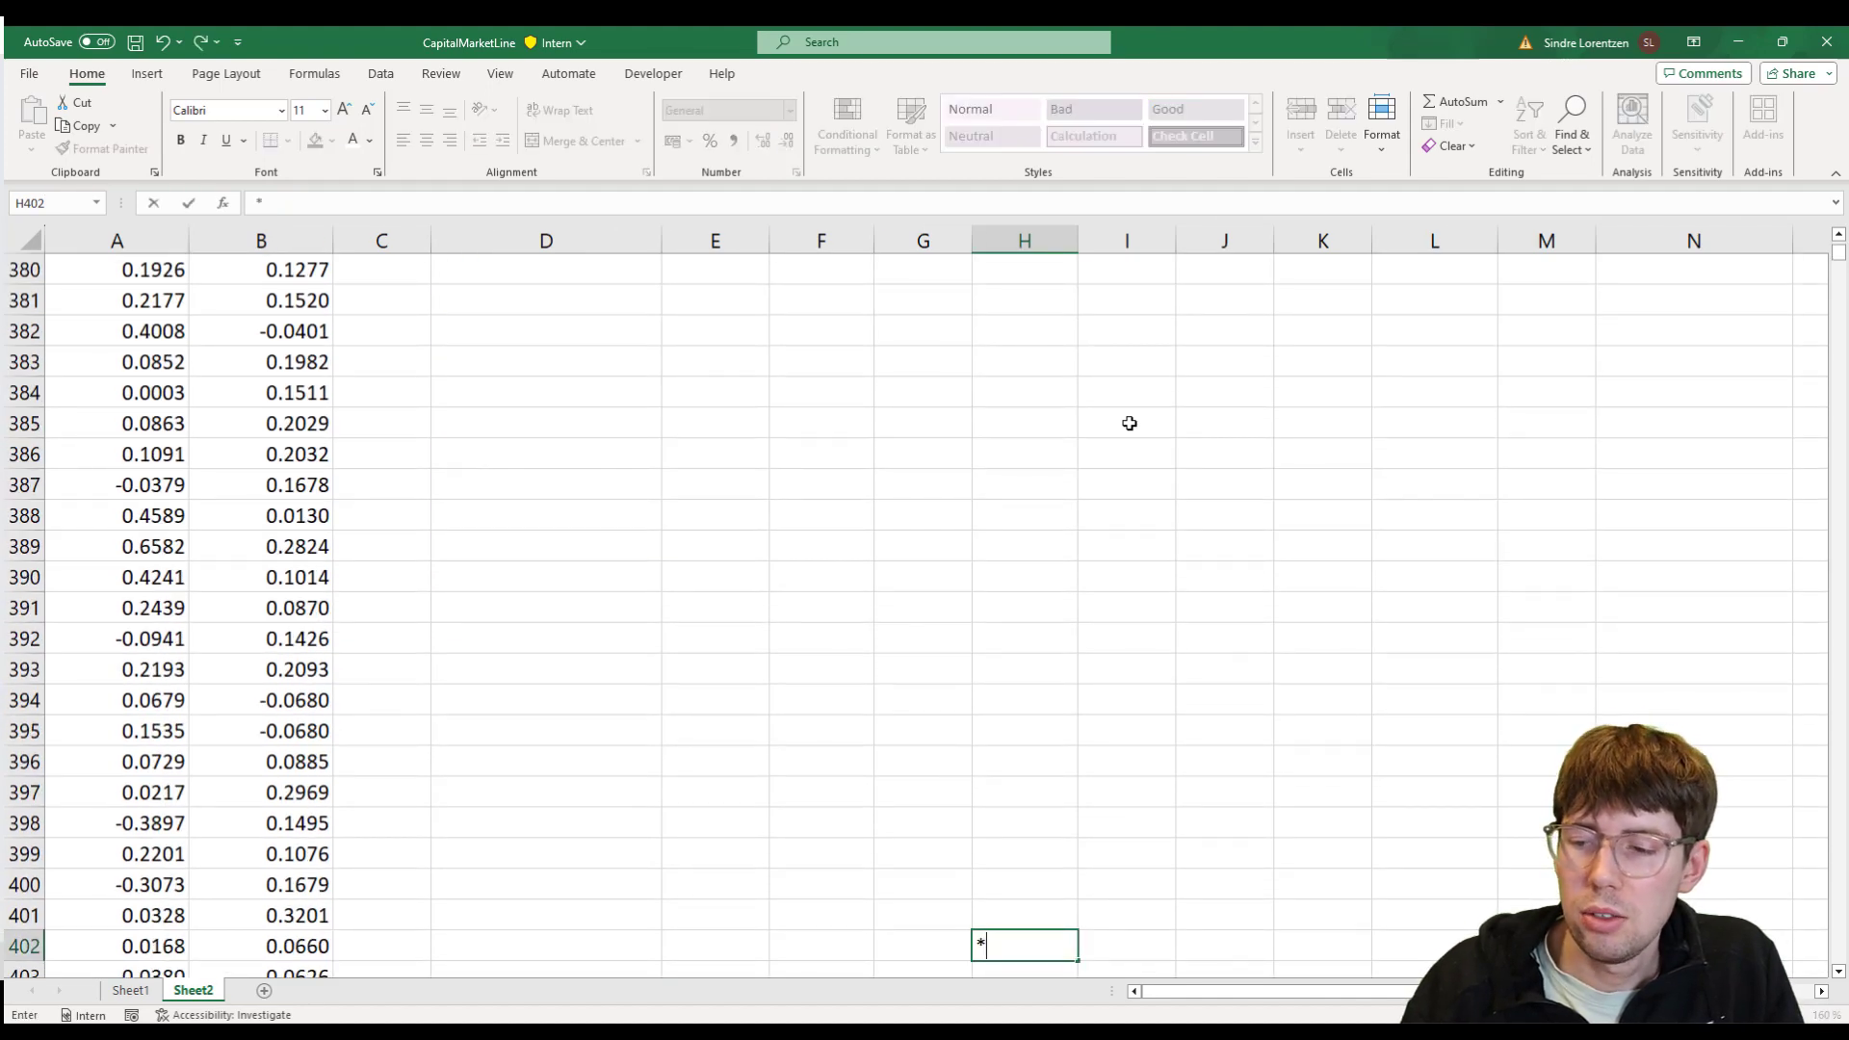
- Fill the increment formula =H2+0.0025 from H3 down through the marked end cell H402
key("ctrl+Up")
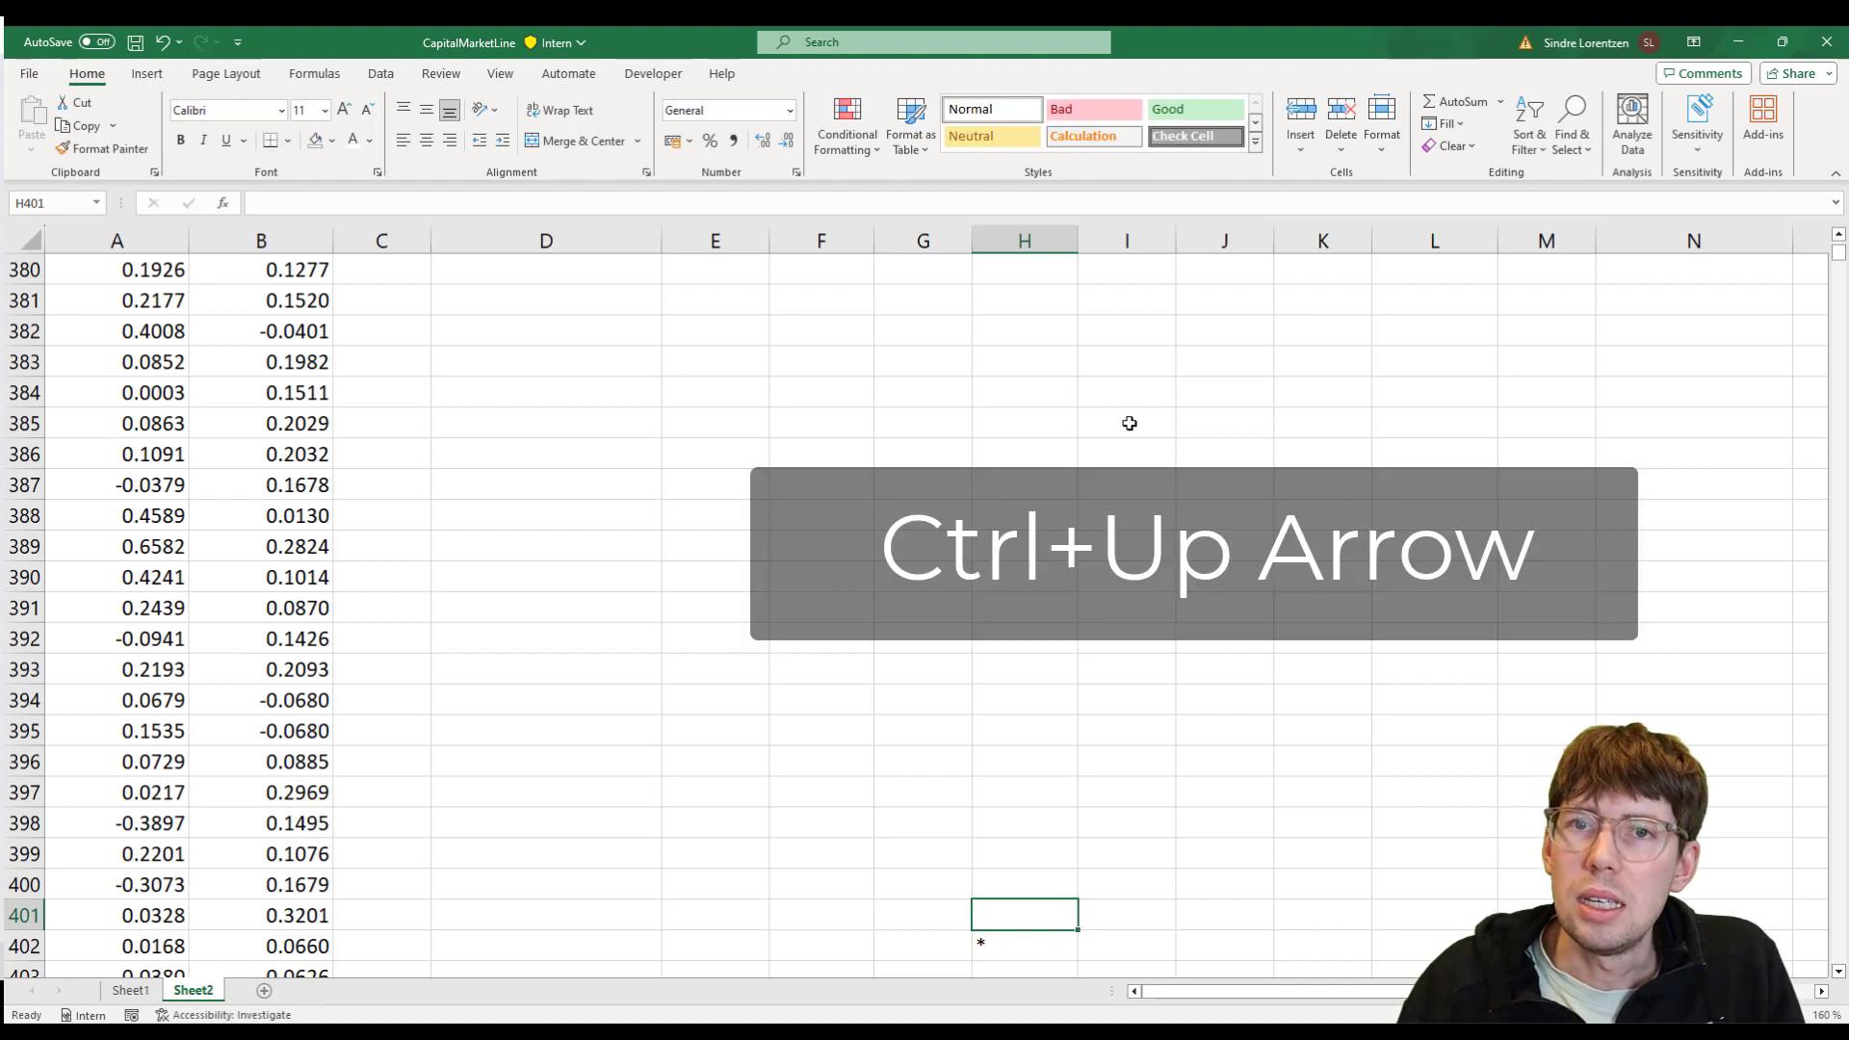
key("ctrl+Up")
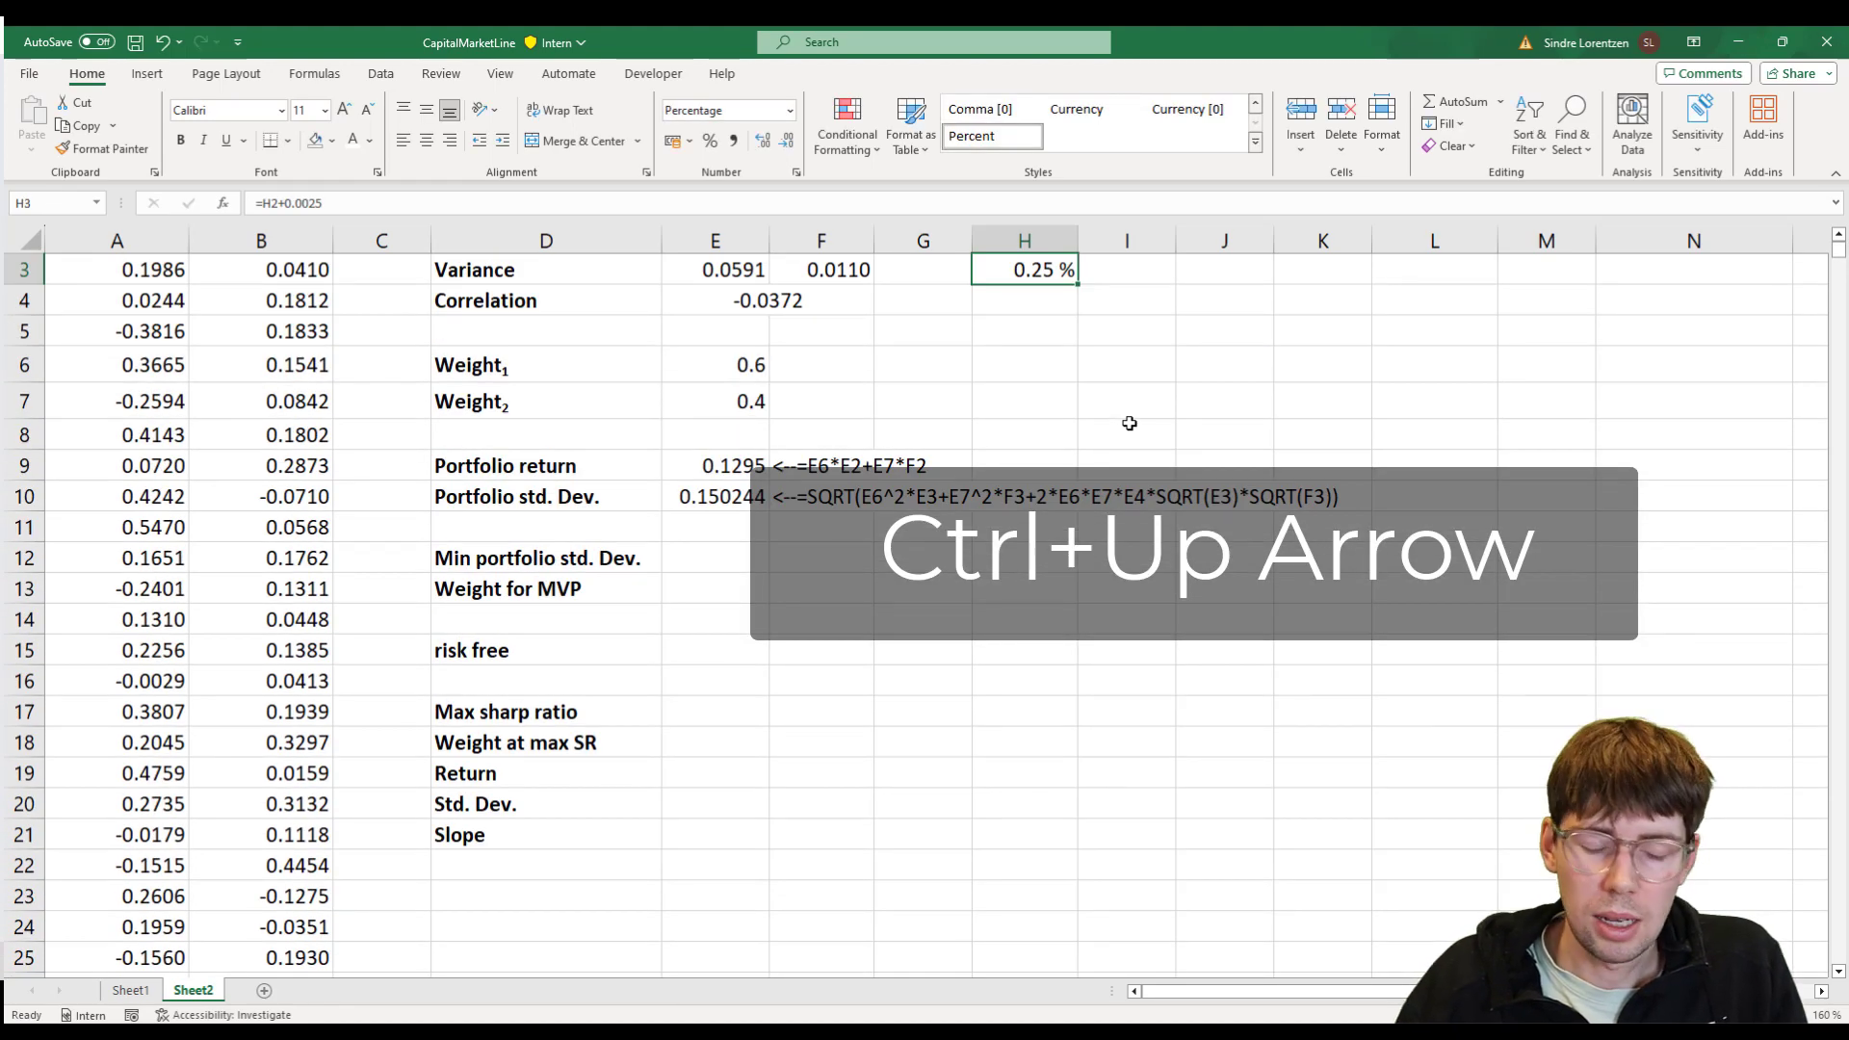
key("ctrl+shift+Down")
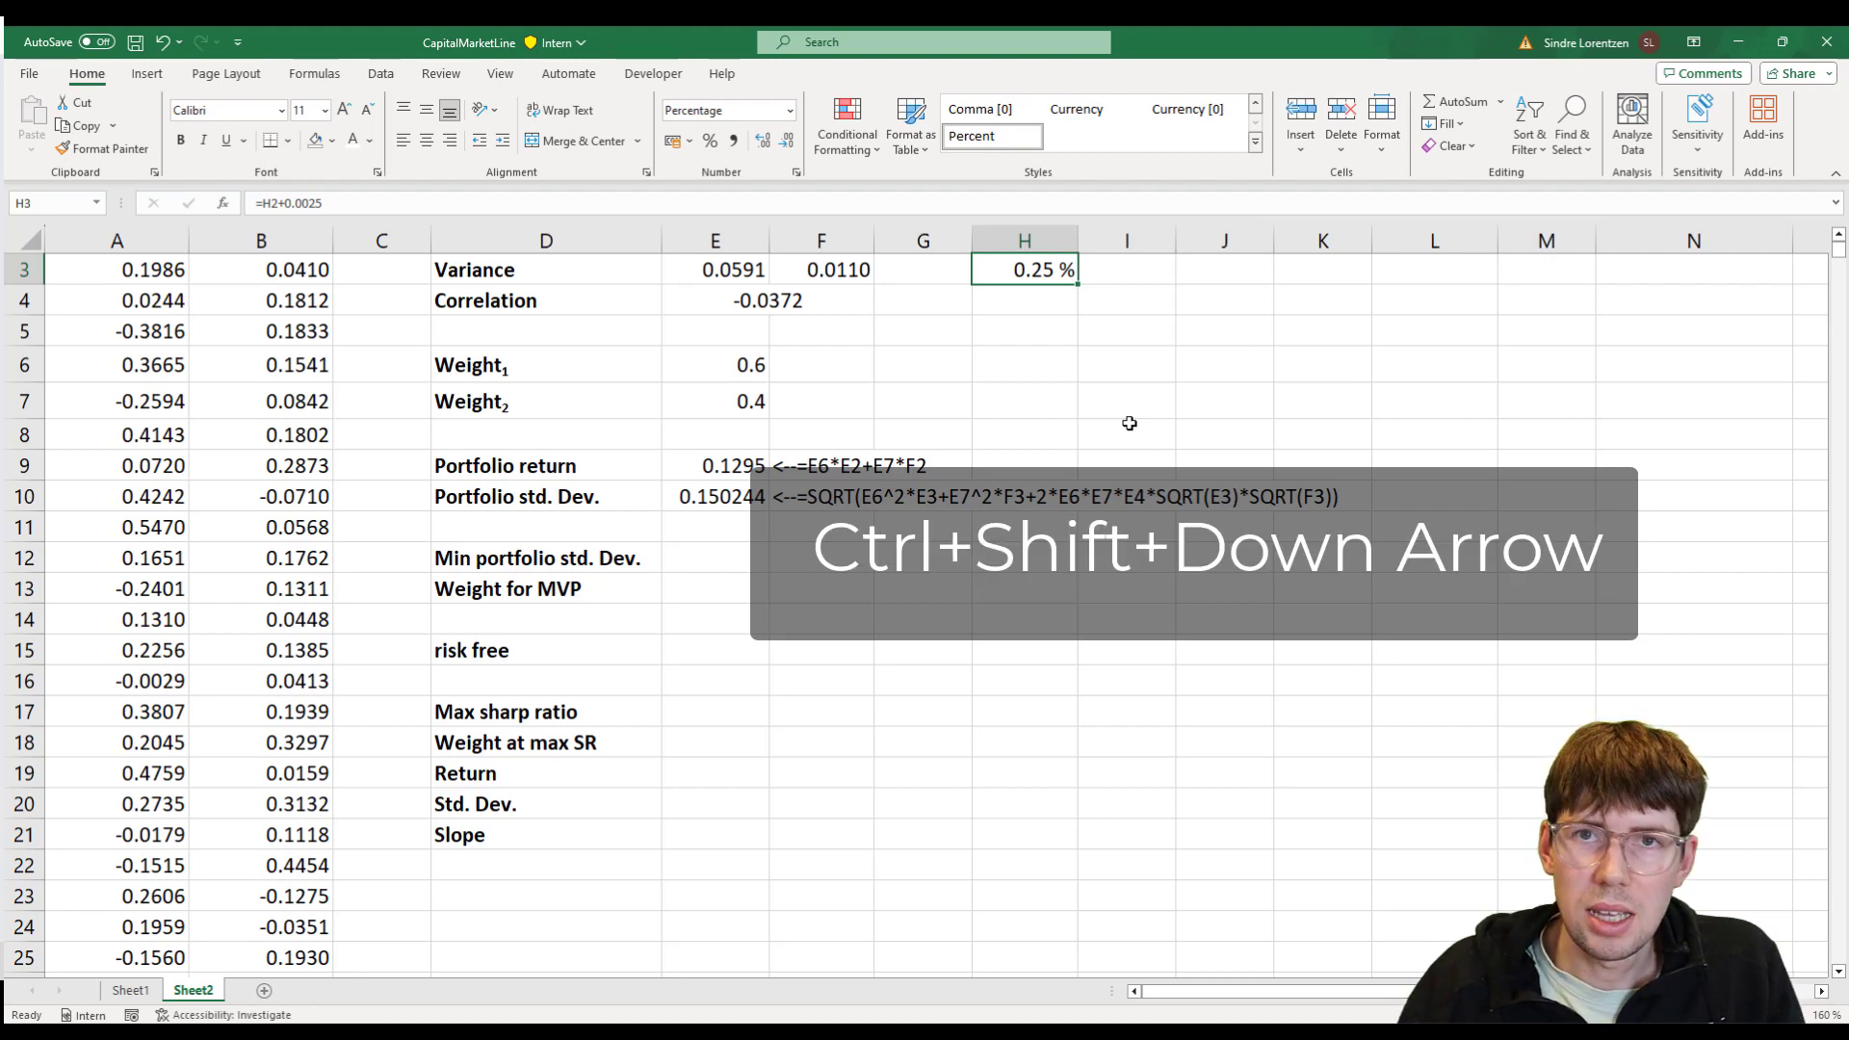
key("ctrl+shift+Down")
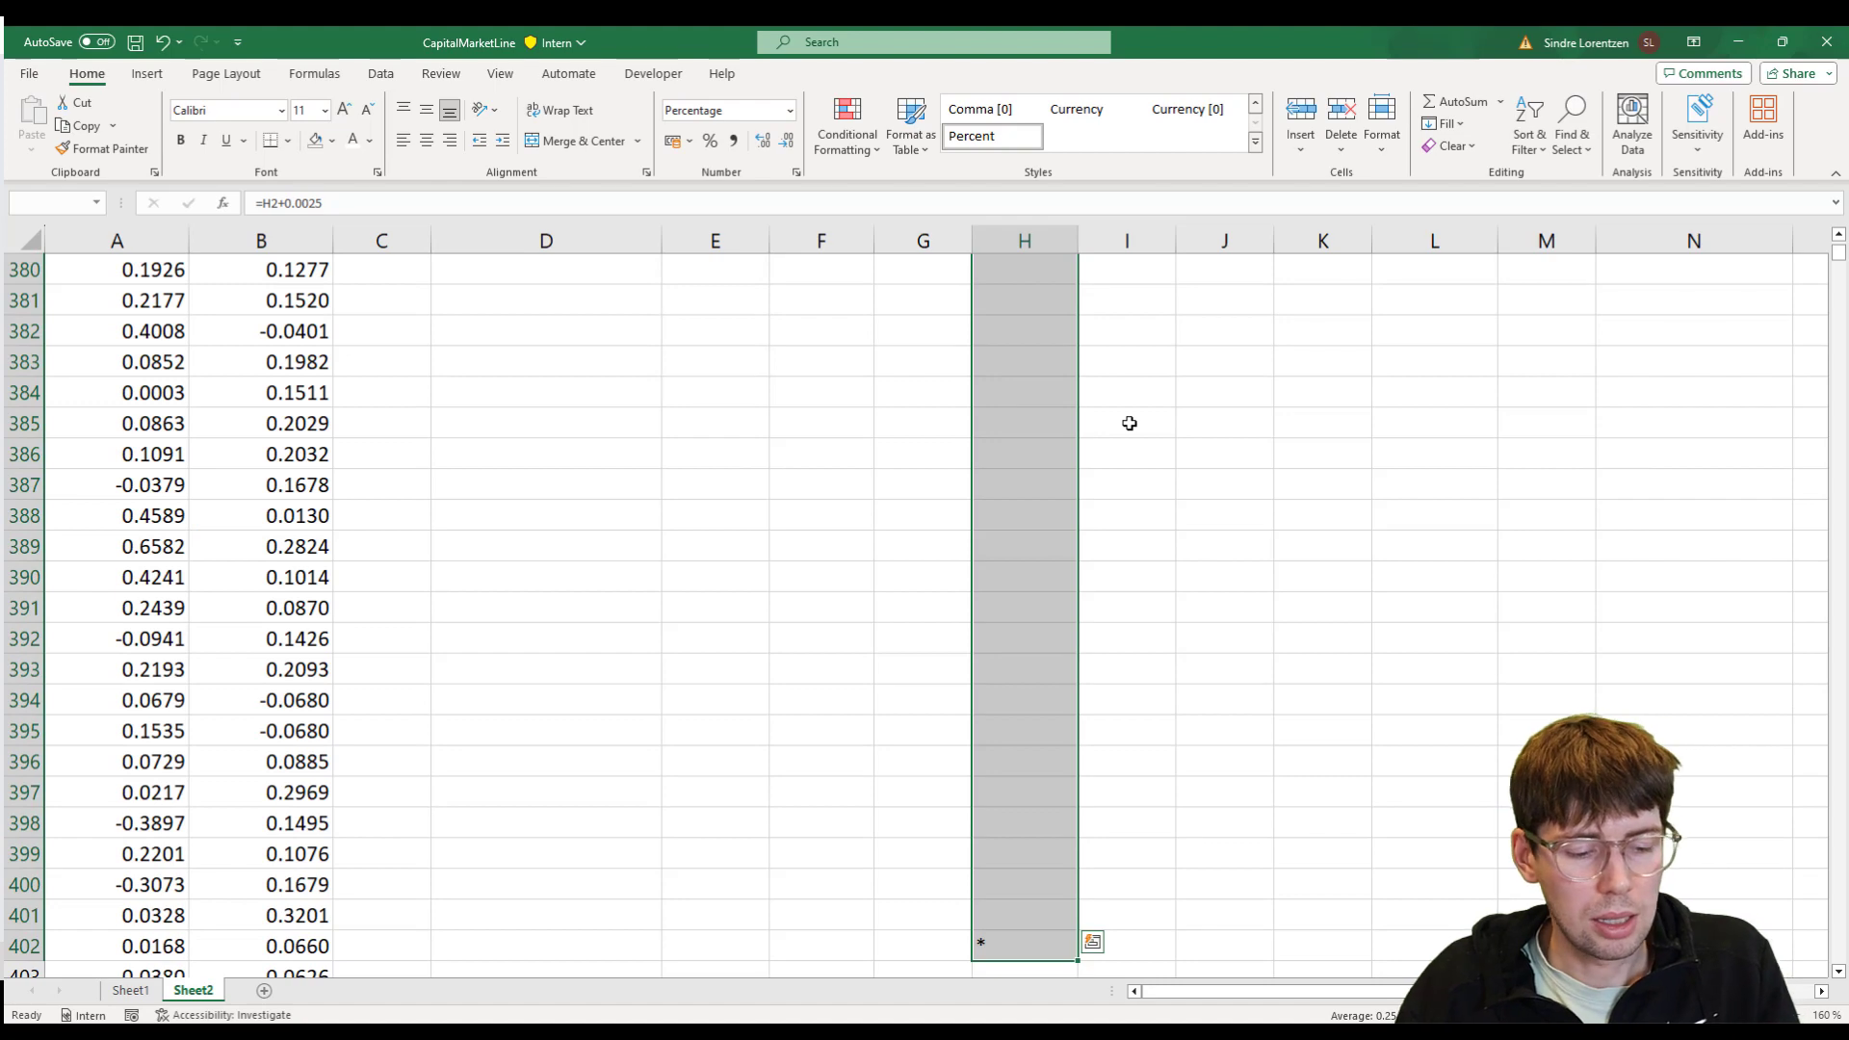
key("F2")
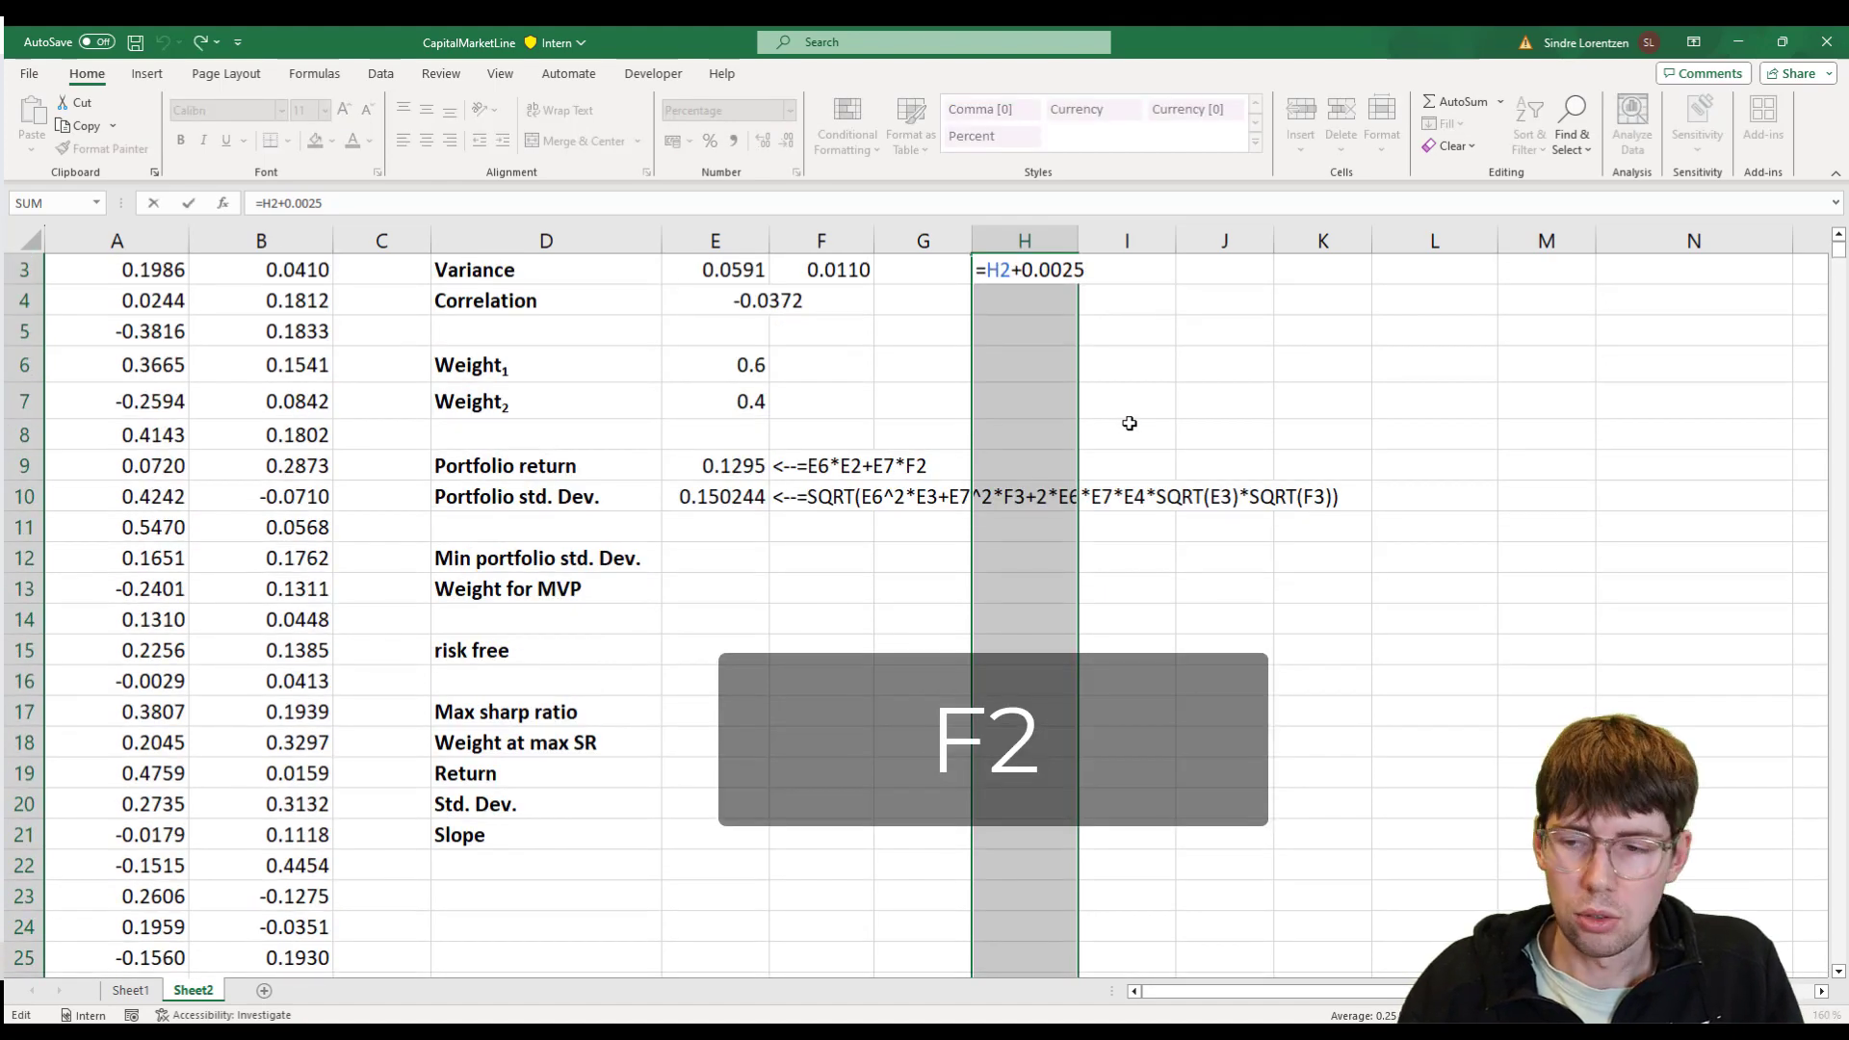
key("ctrl+Return")
key("ctrl+Up")
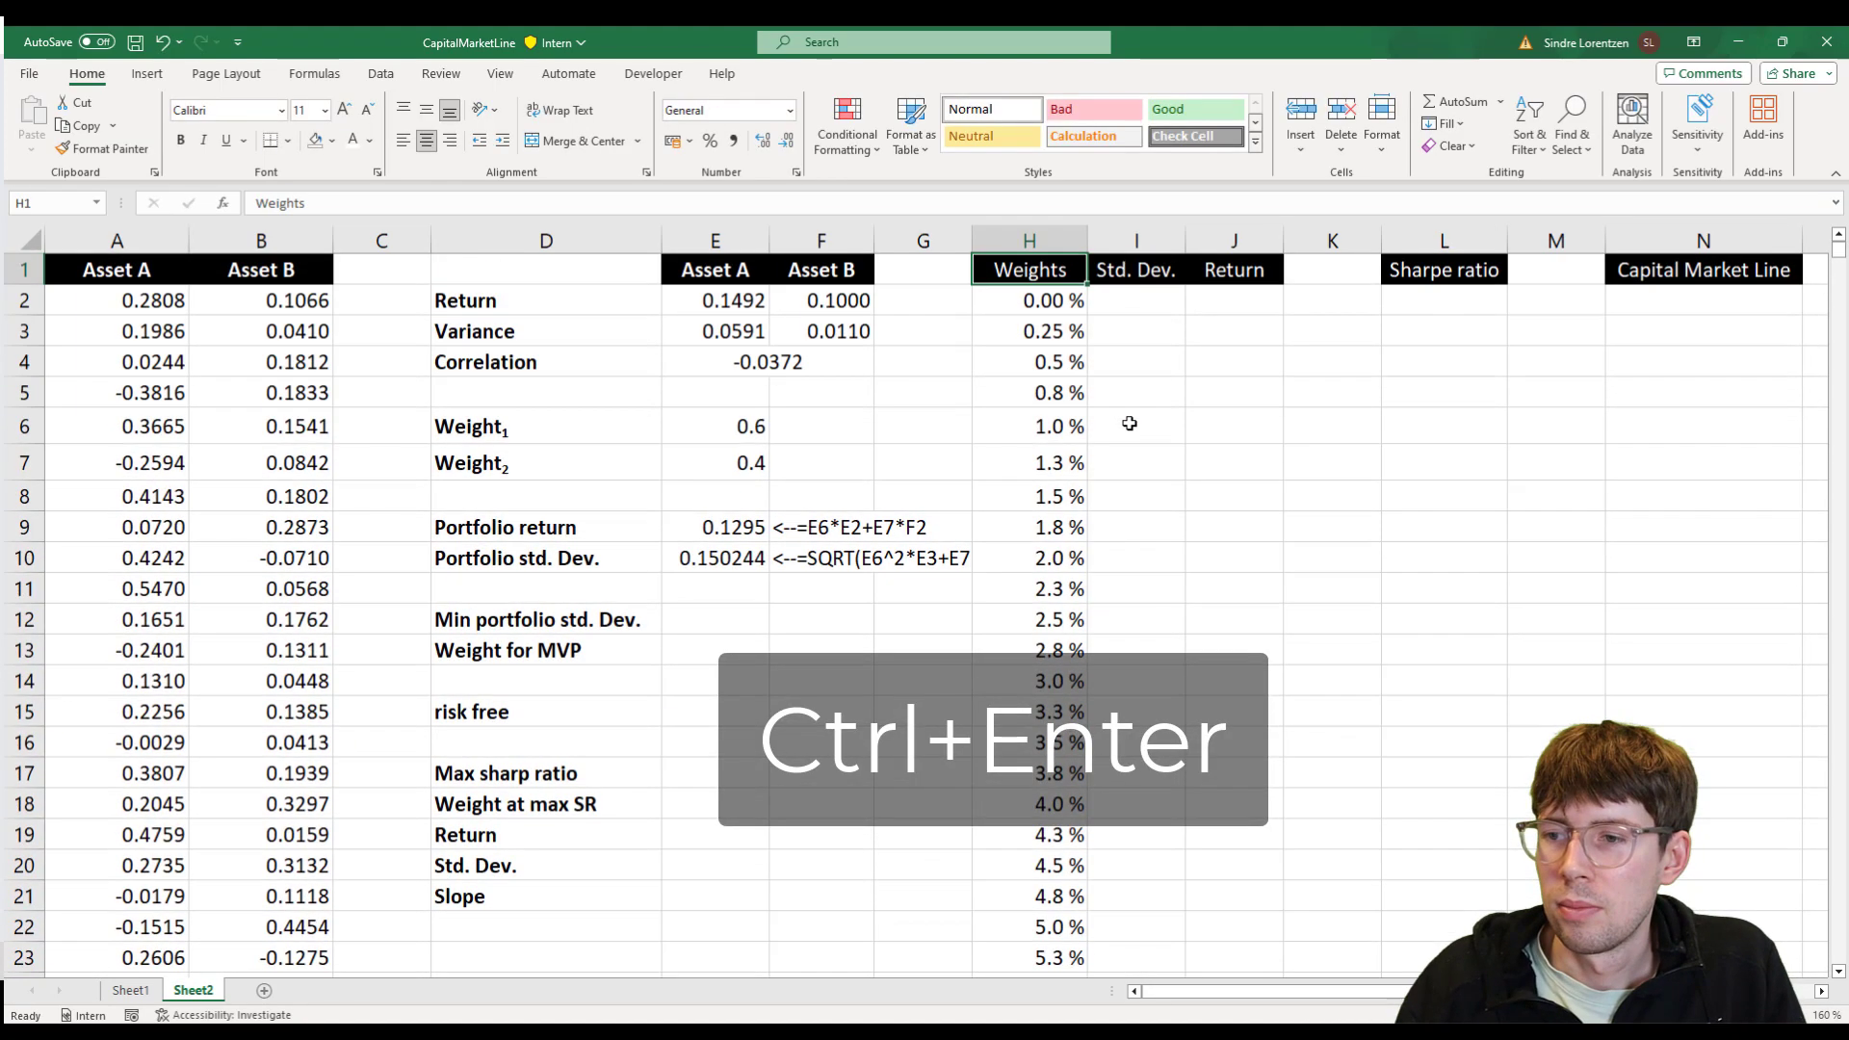
key("Down")
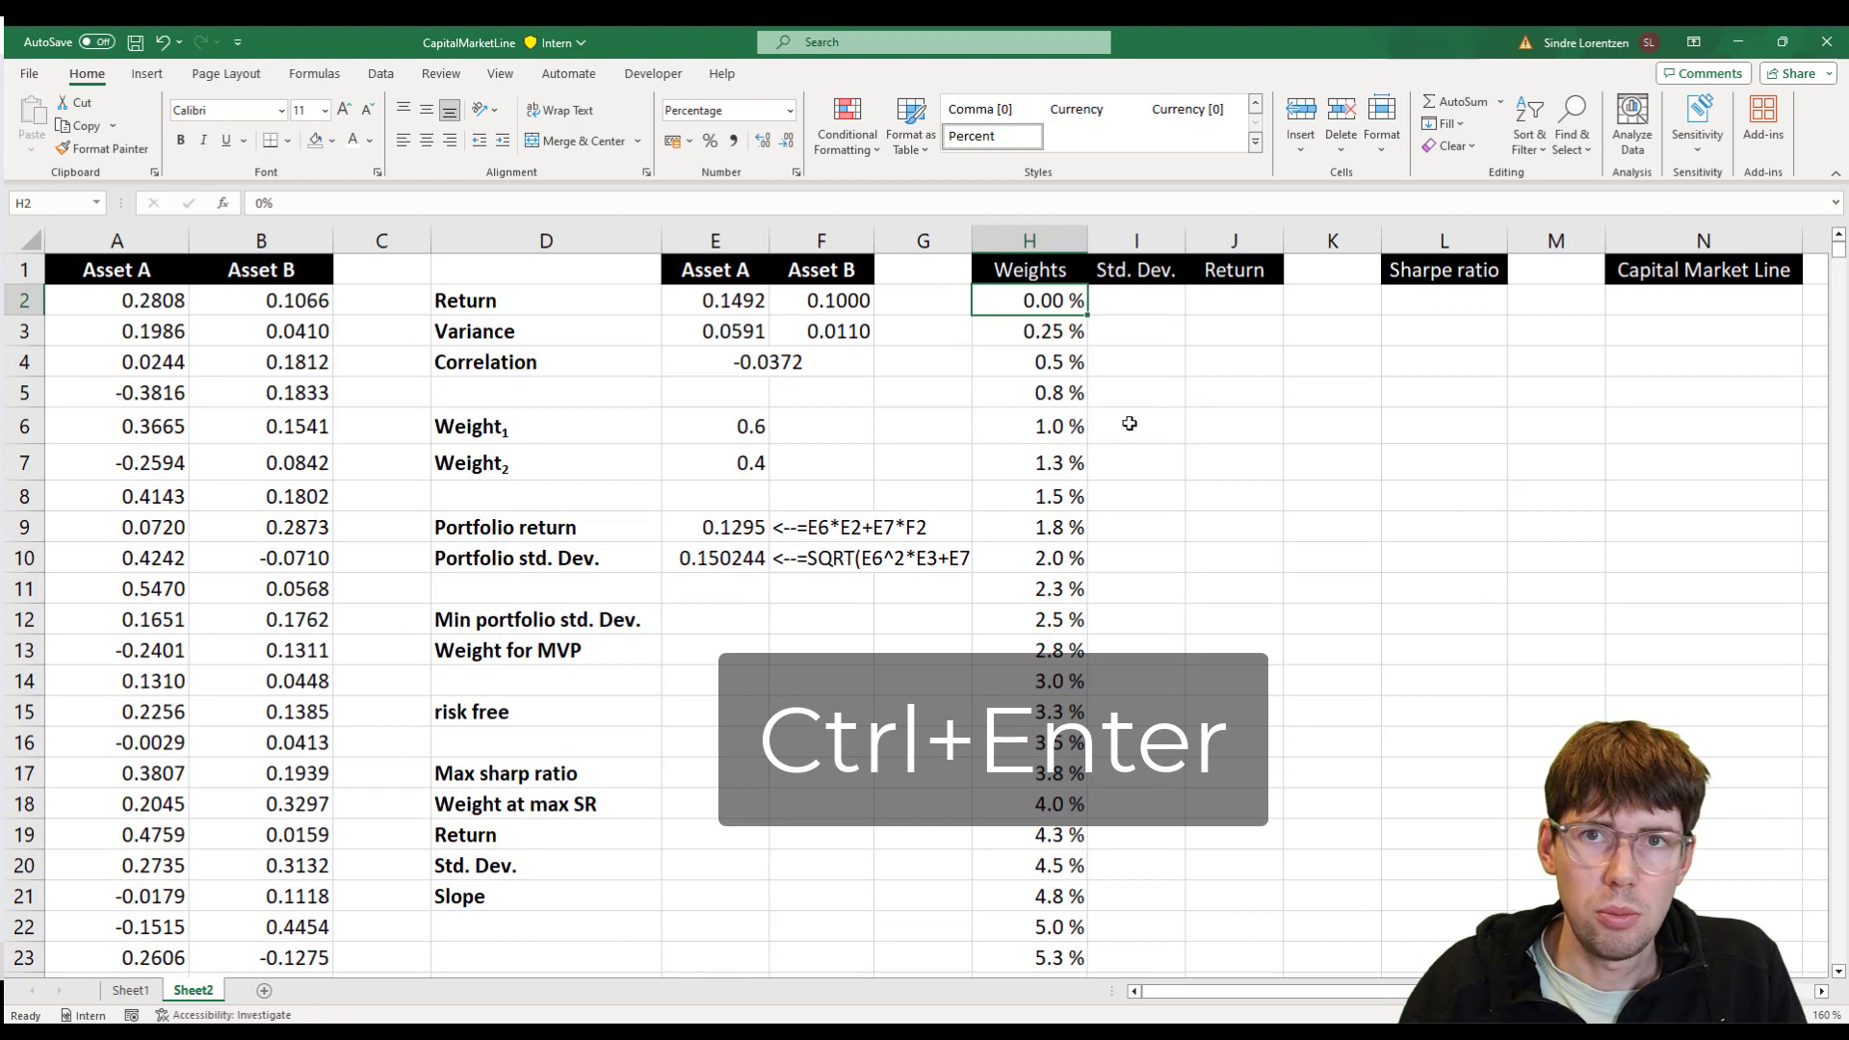
key("ctrl+Down")
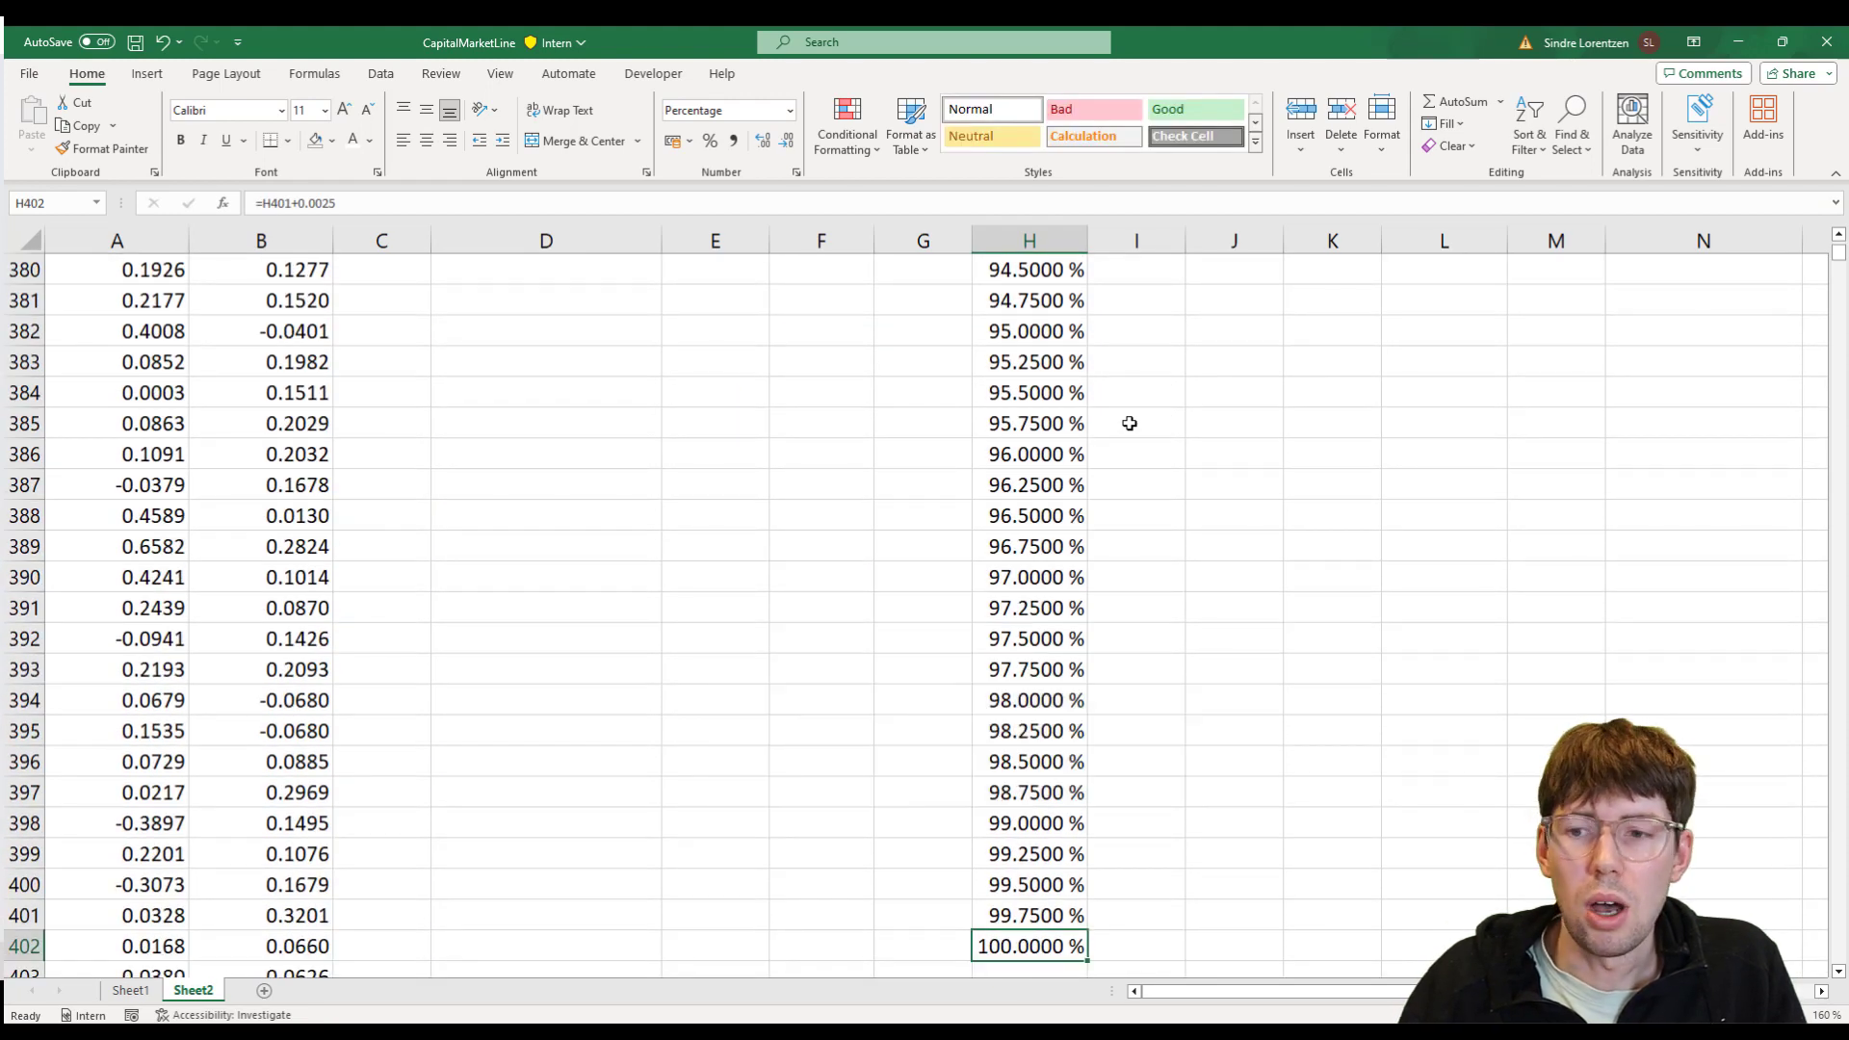
- Format all weights in H2:H402 as percentages with two decimal places
key("ctrl+Up")
key("Down")
key("ctrl+shift+Down")
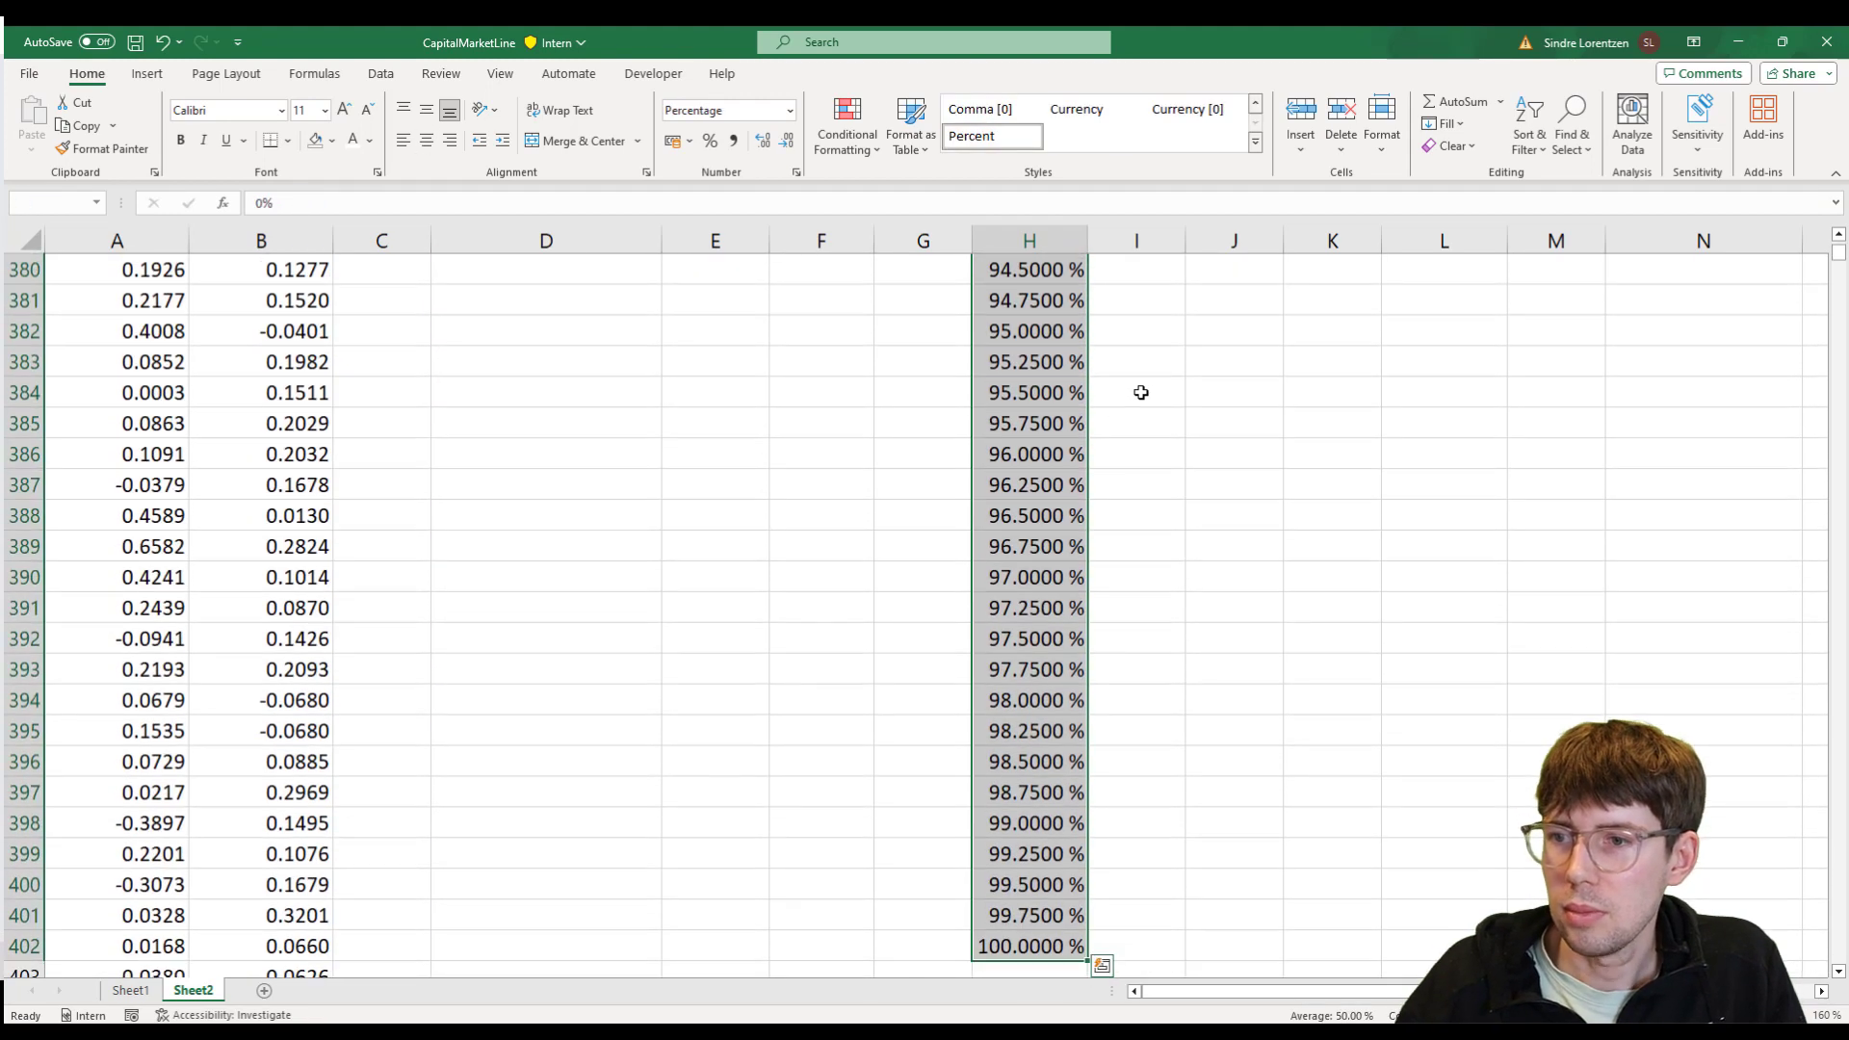
left_click(786, 140)
left_click(786, 140)
left_click(785, 141)
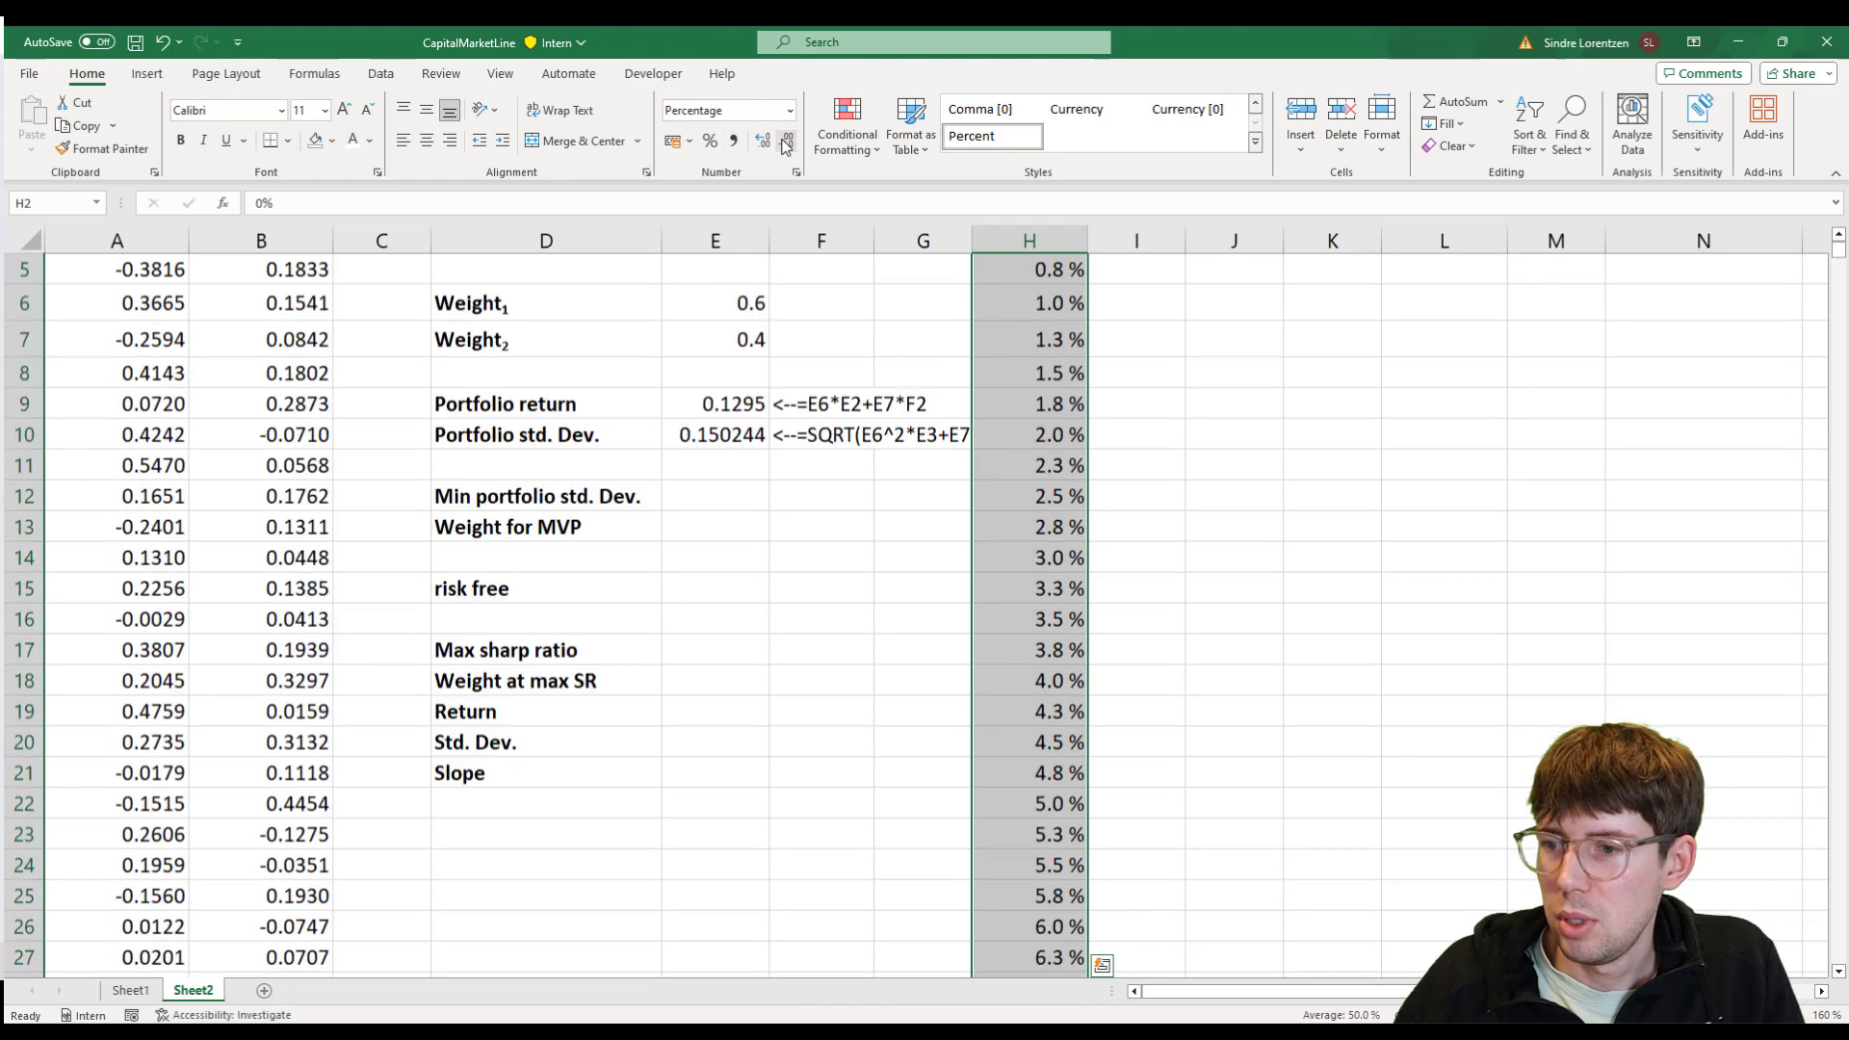
left_click(763, 141)
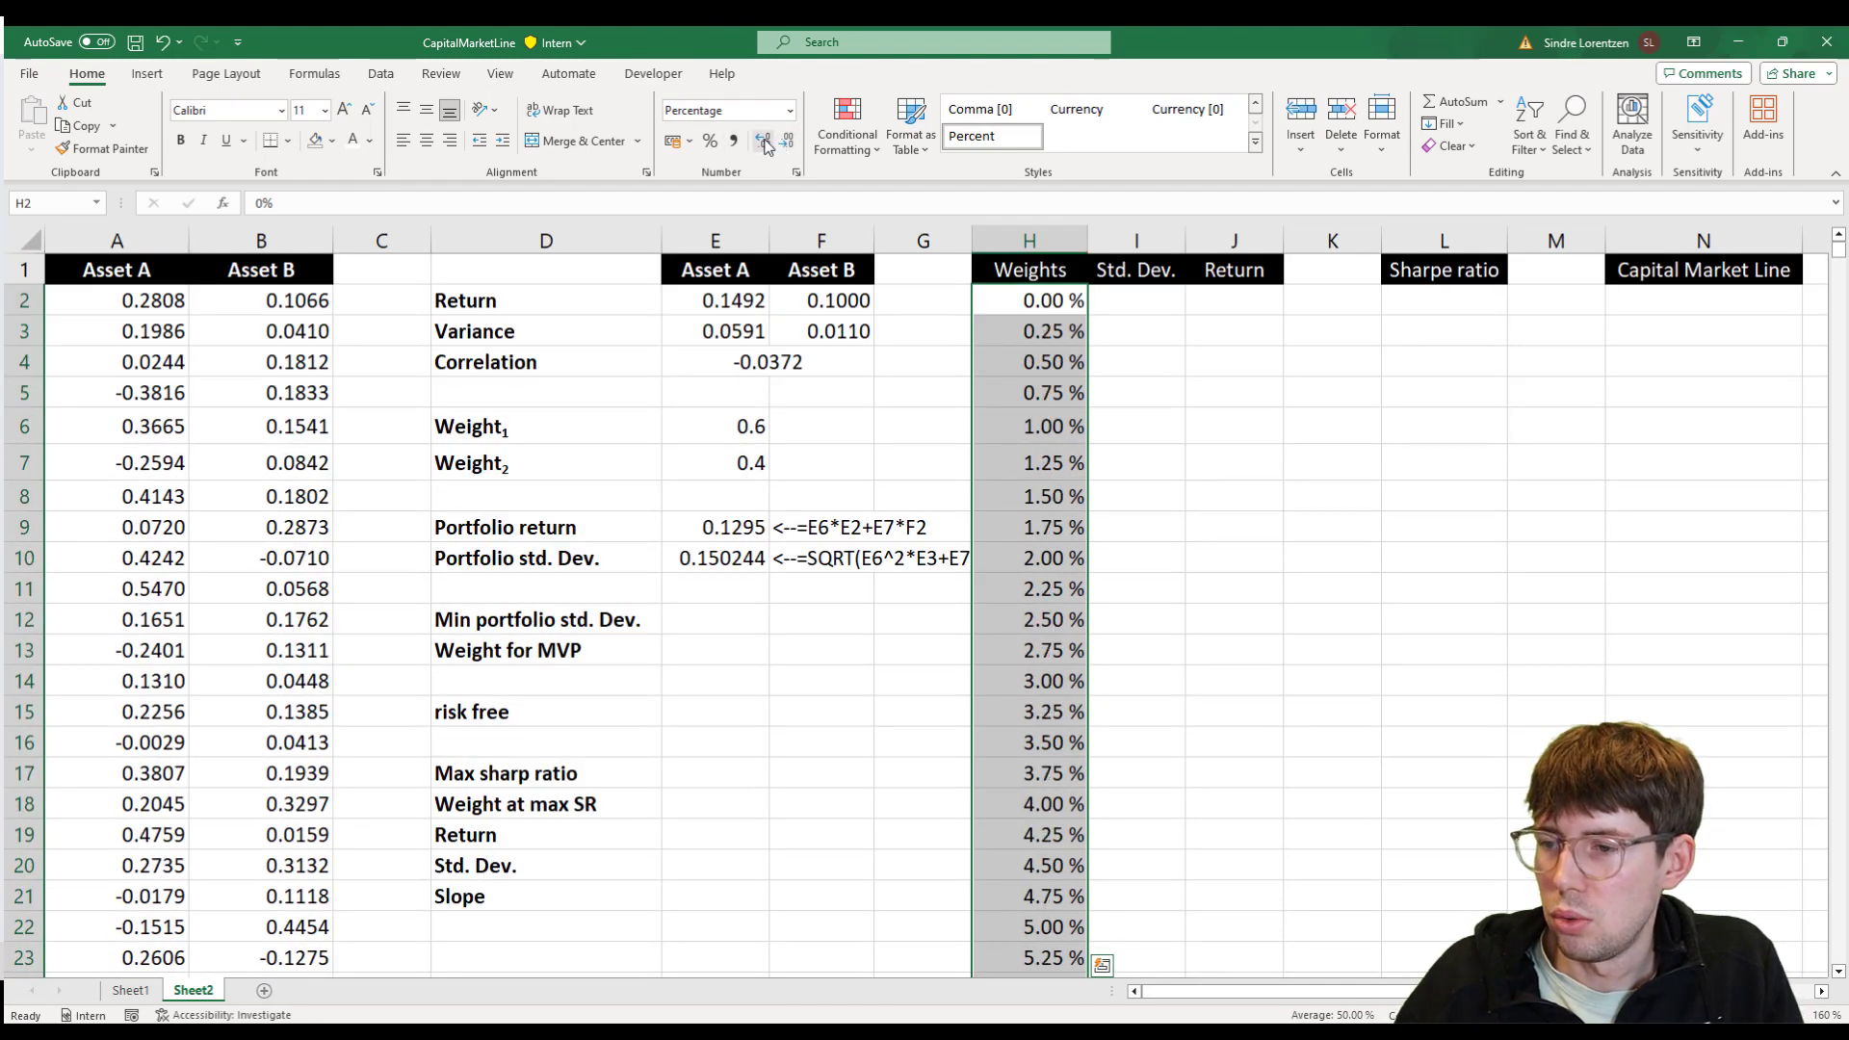
- Move the weights in H2:H402 down one row so the list starts in H3
left_click(1045, 348)
left_click(1063, 306)
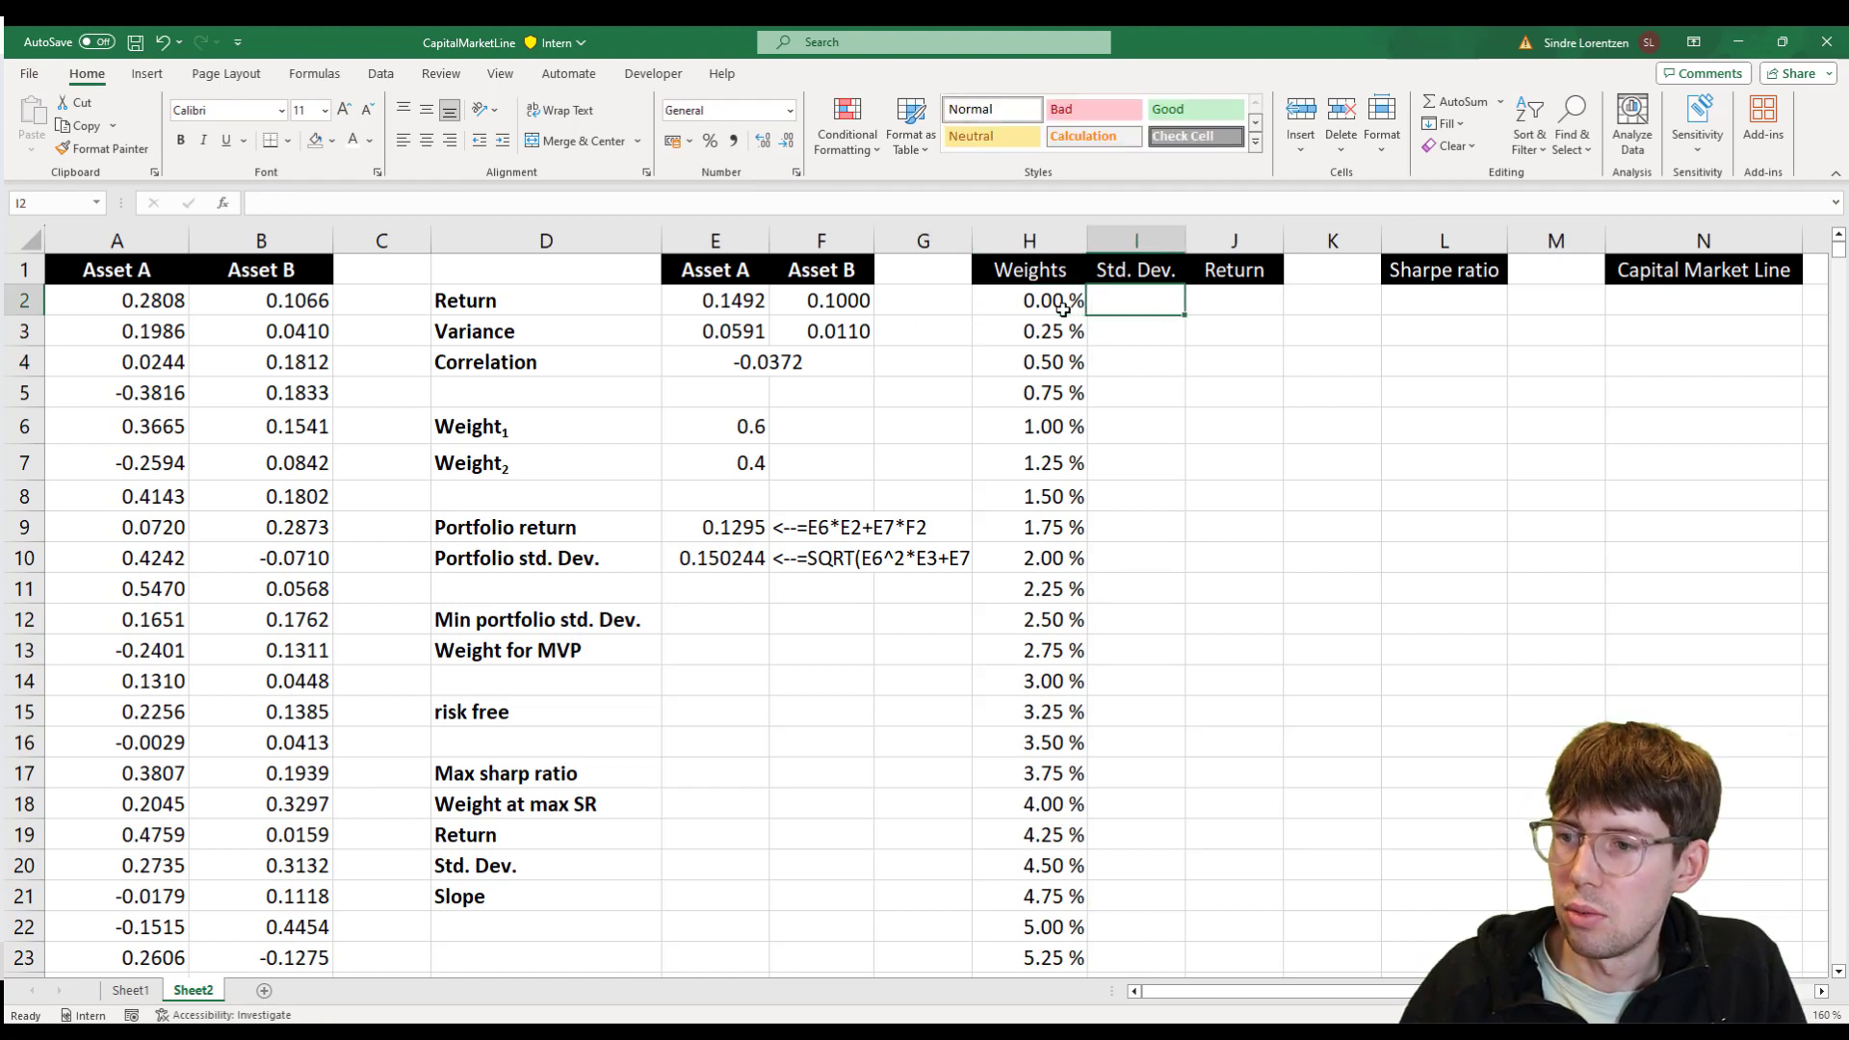
key("ctrl+shift+Down")
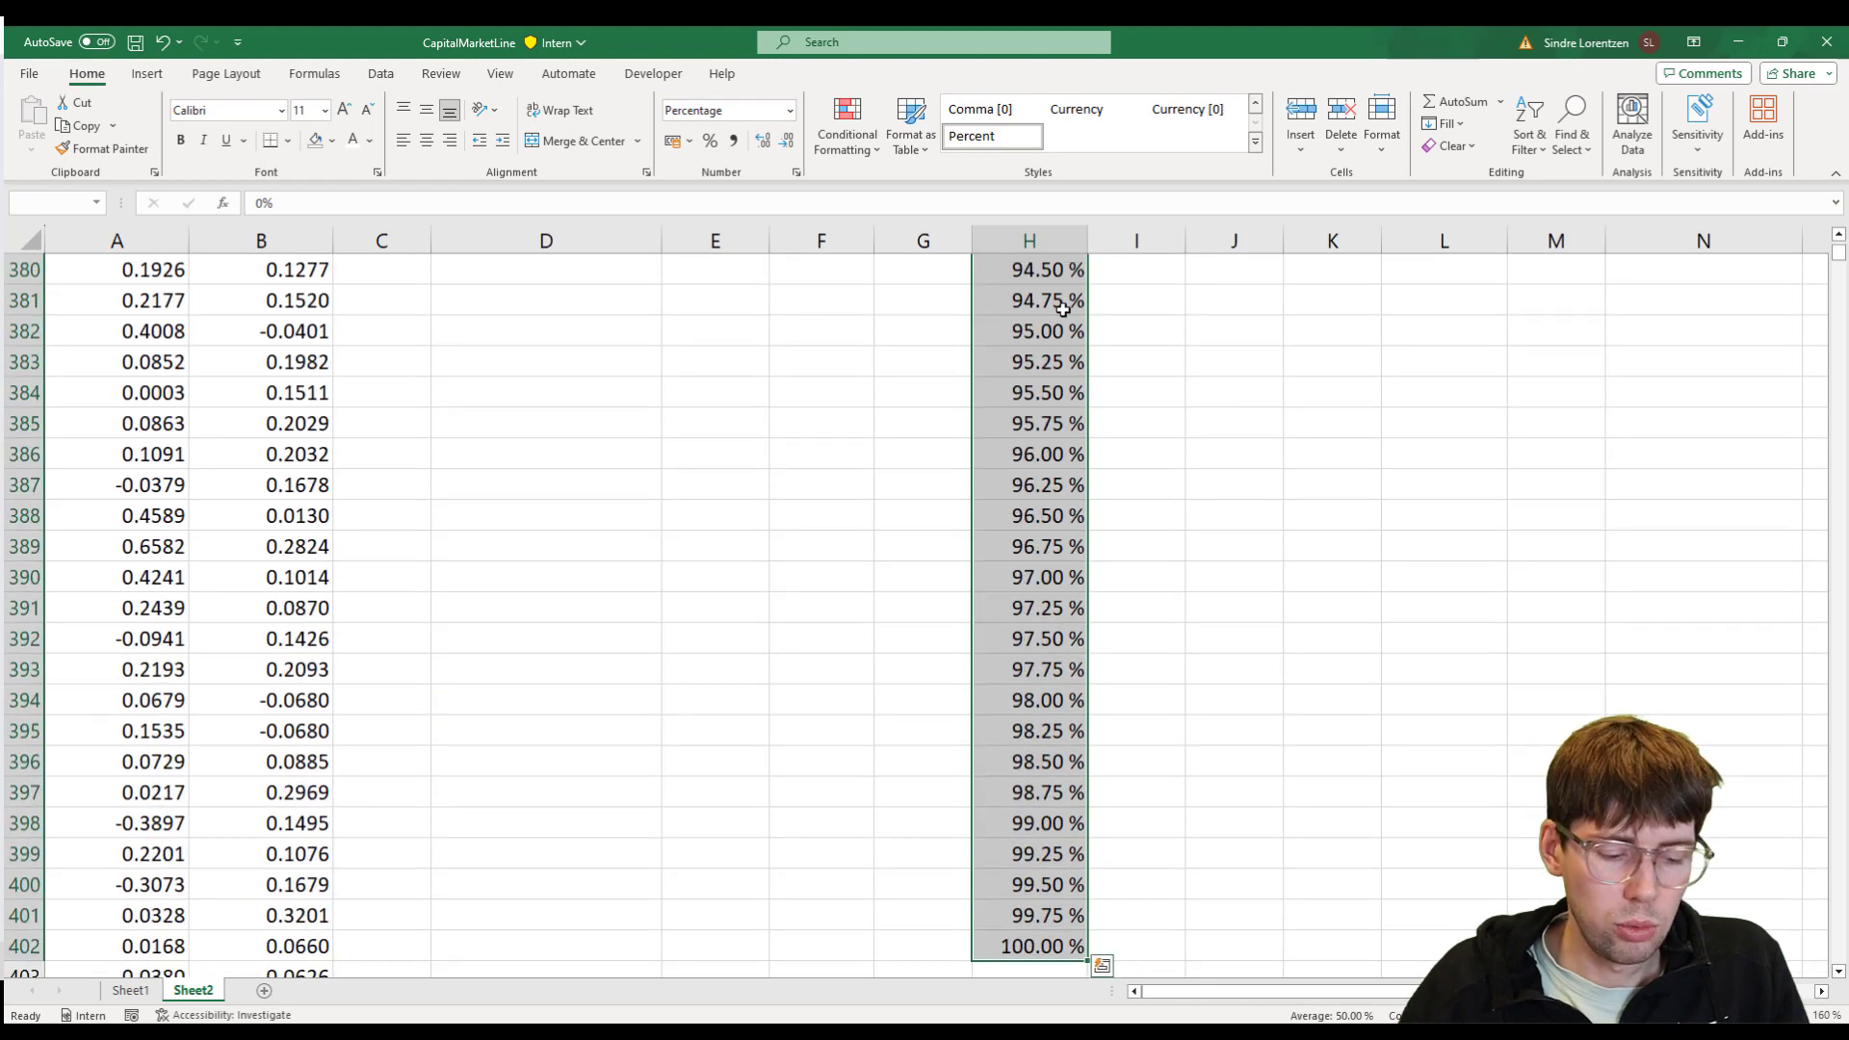
key("ctrl+BackSpace")
key("ctrl+c")
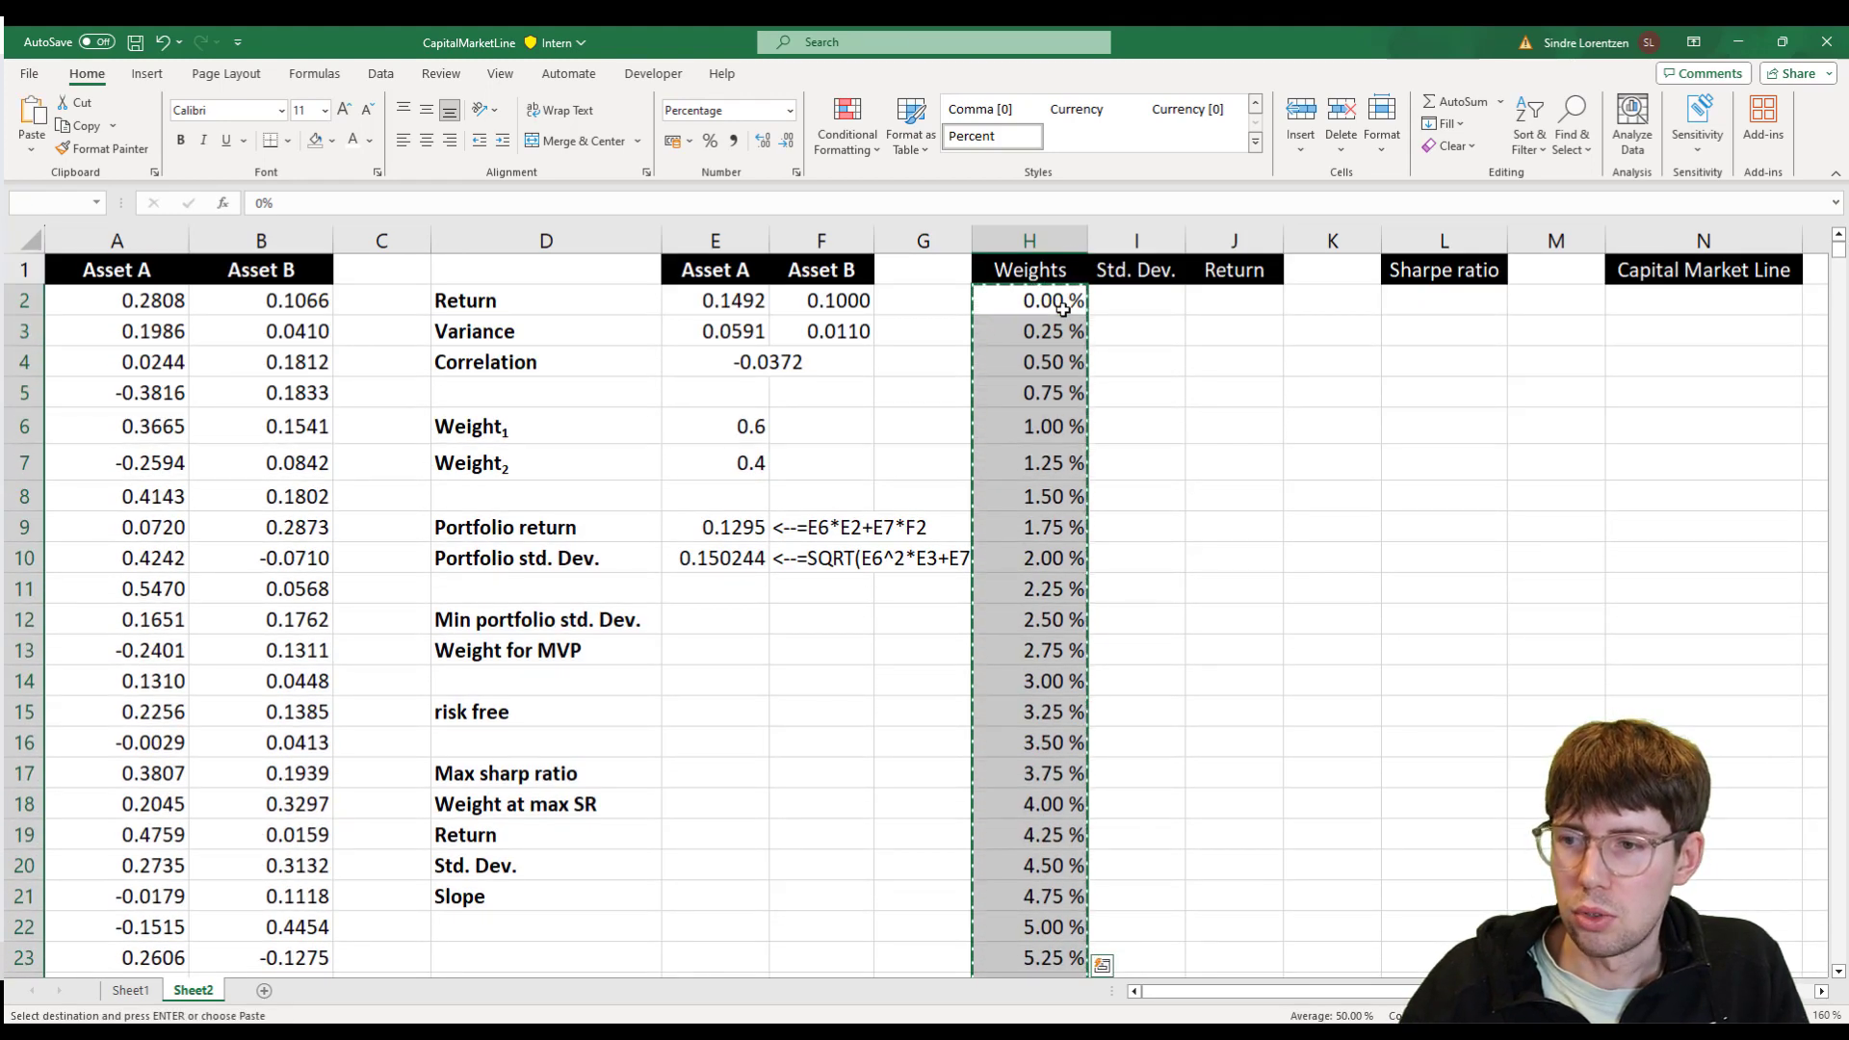
key("Down")
key("Return")
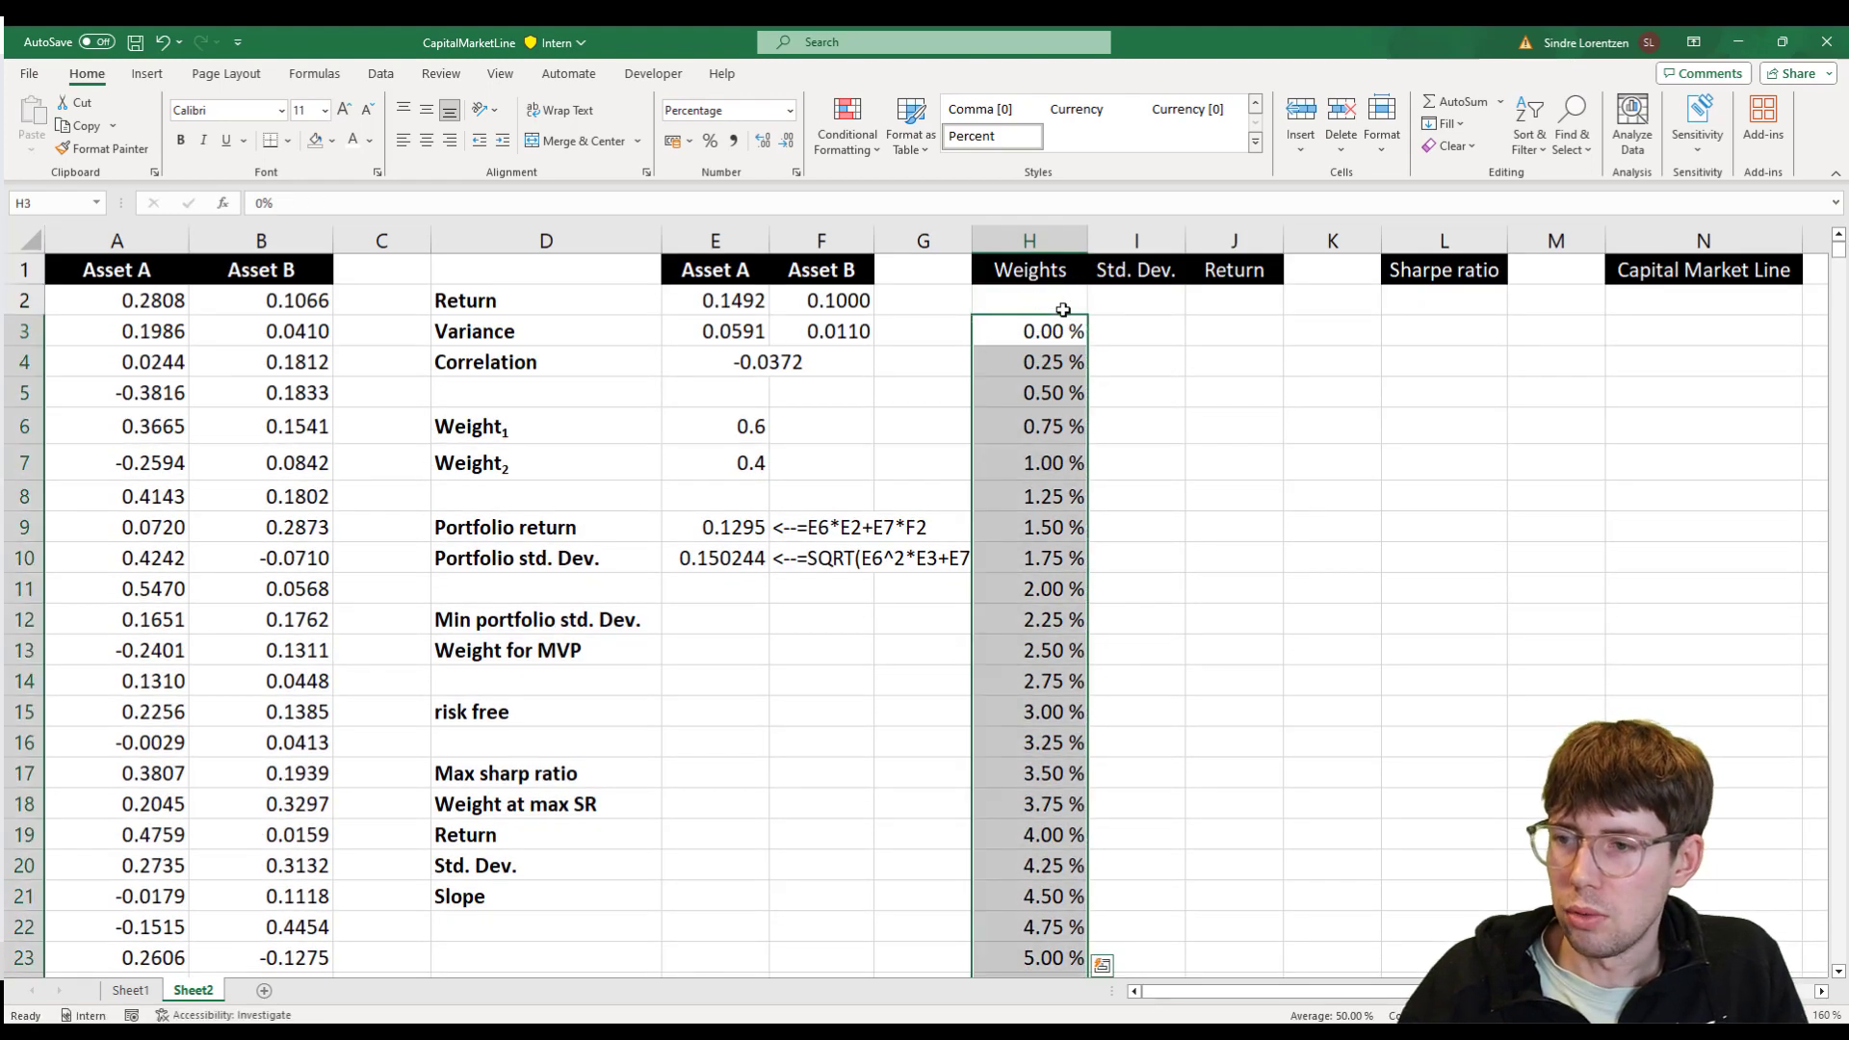
- Link I2 under the Std. Dev. heading to the portfolio standard deviation with =E10
key("Up")
key("Right")
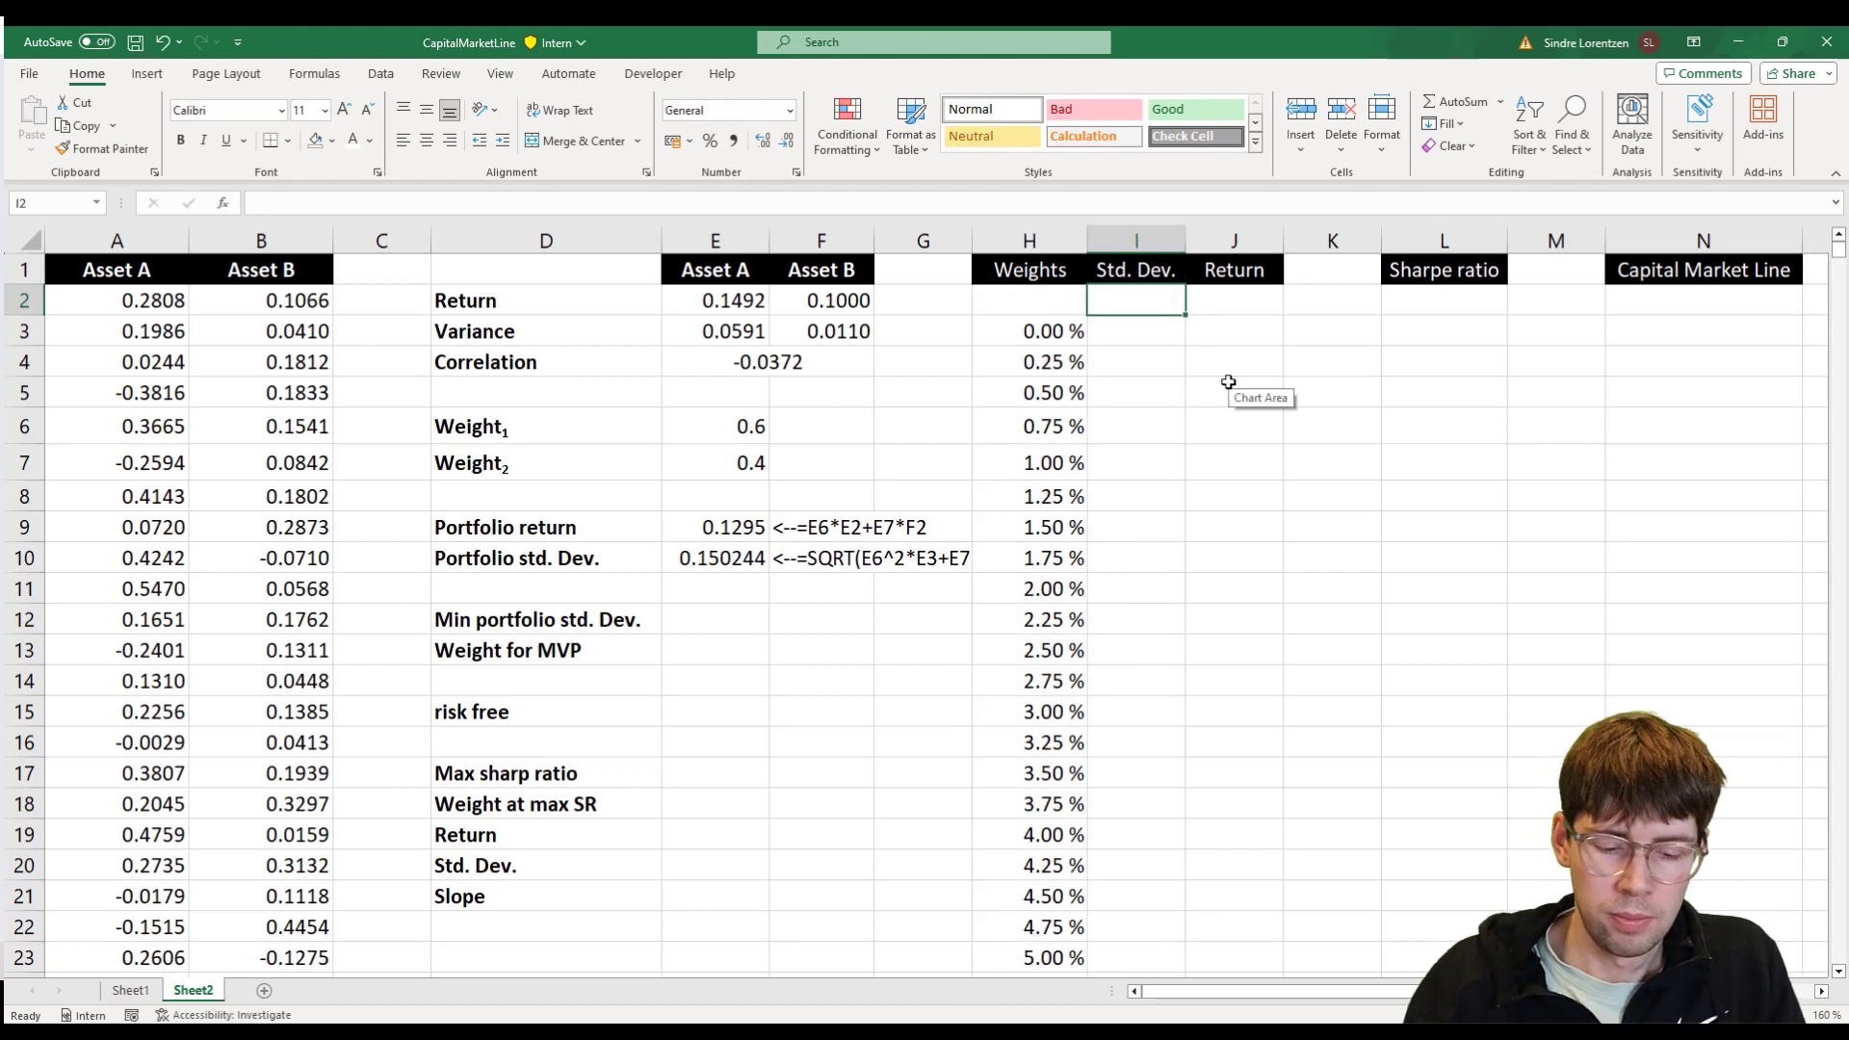
type("=")
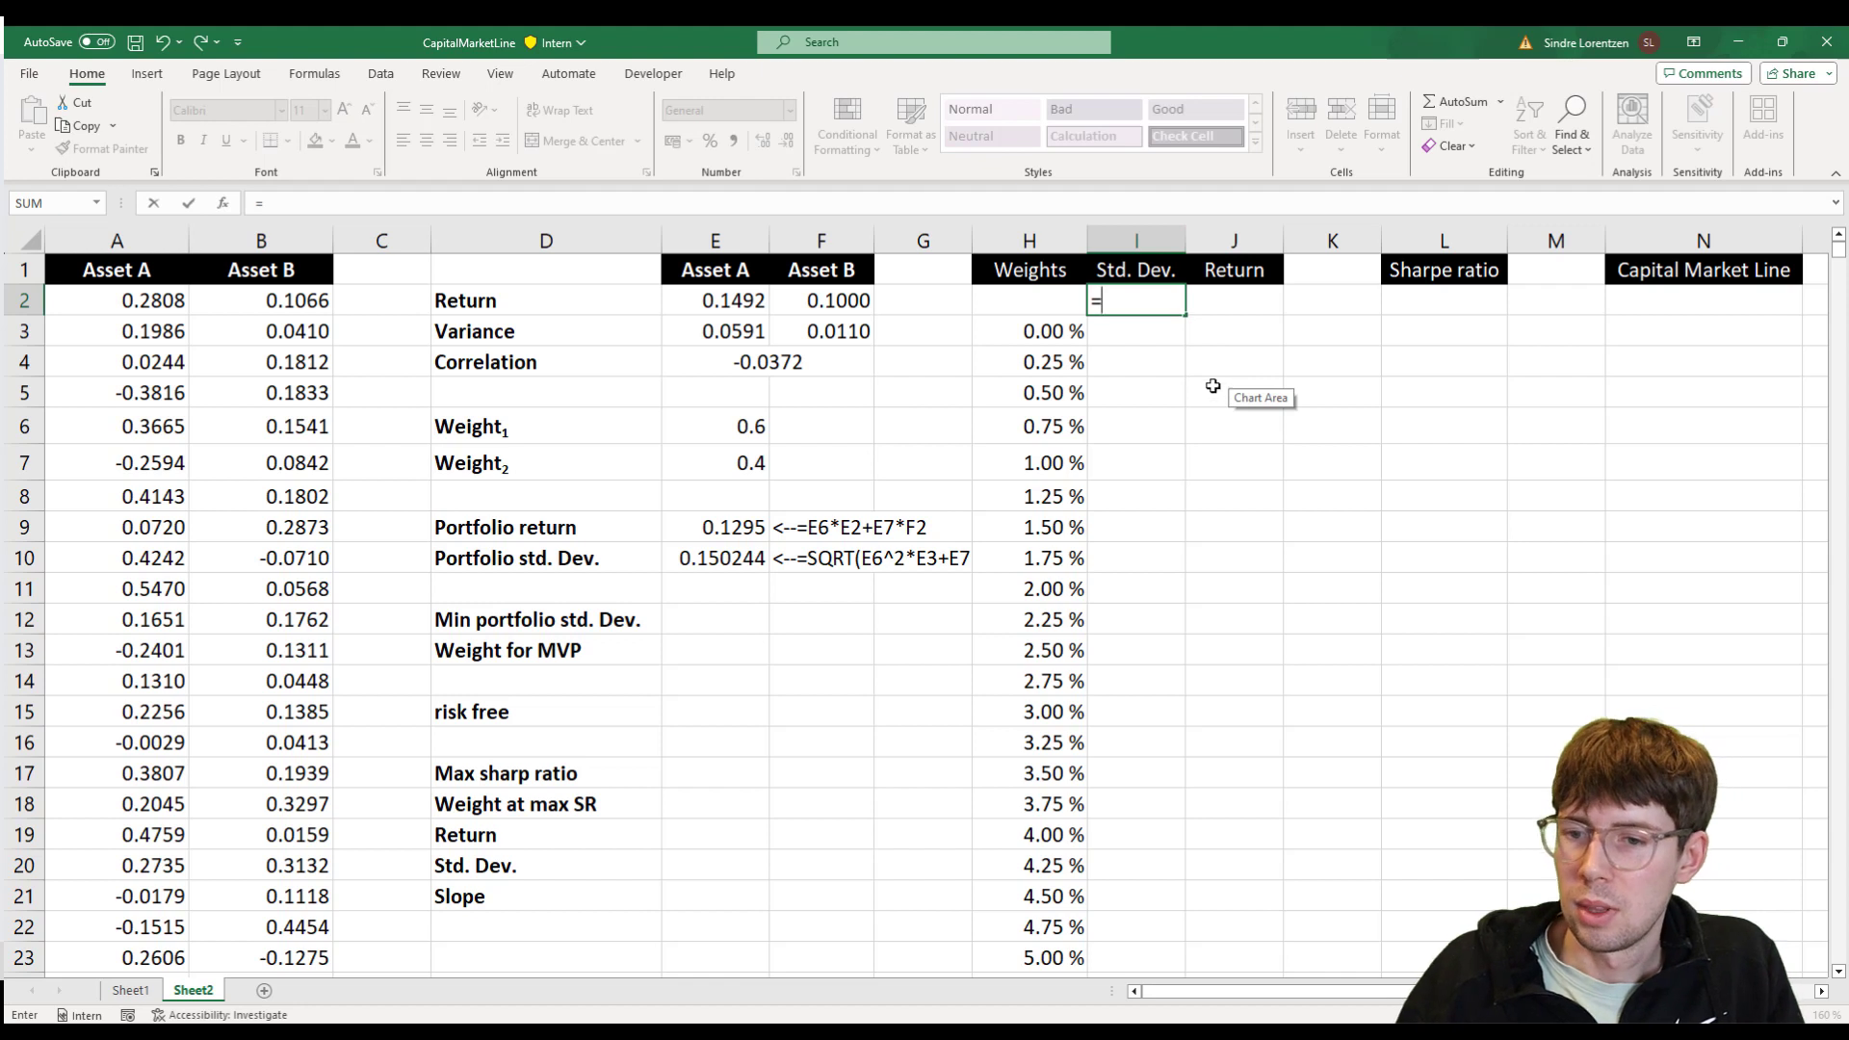
left_click(703, 560)
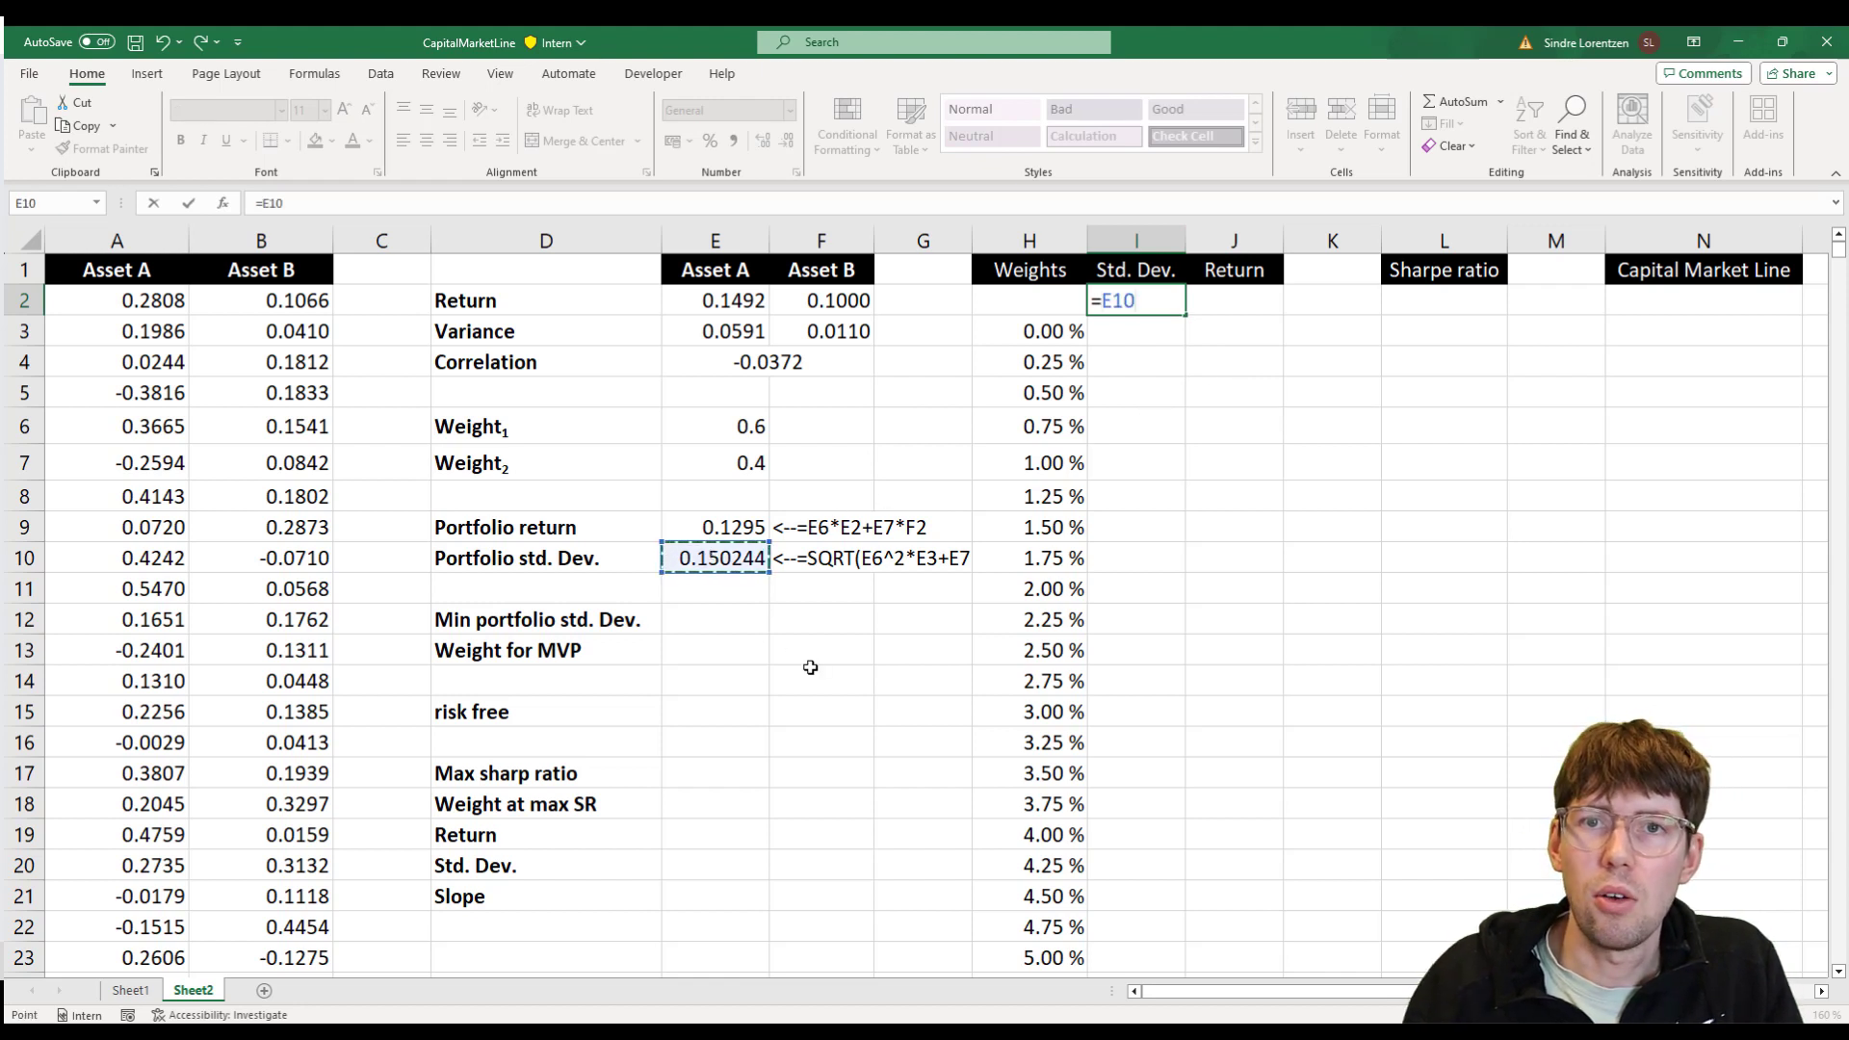
key("Return")
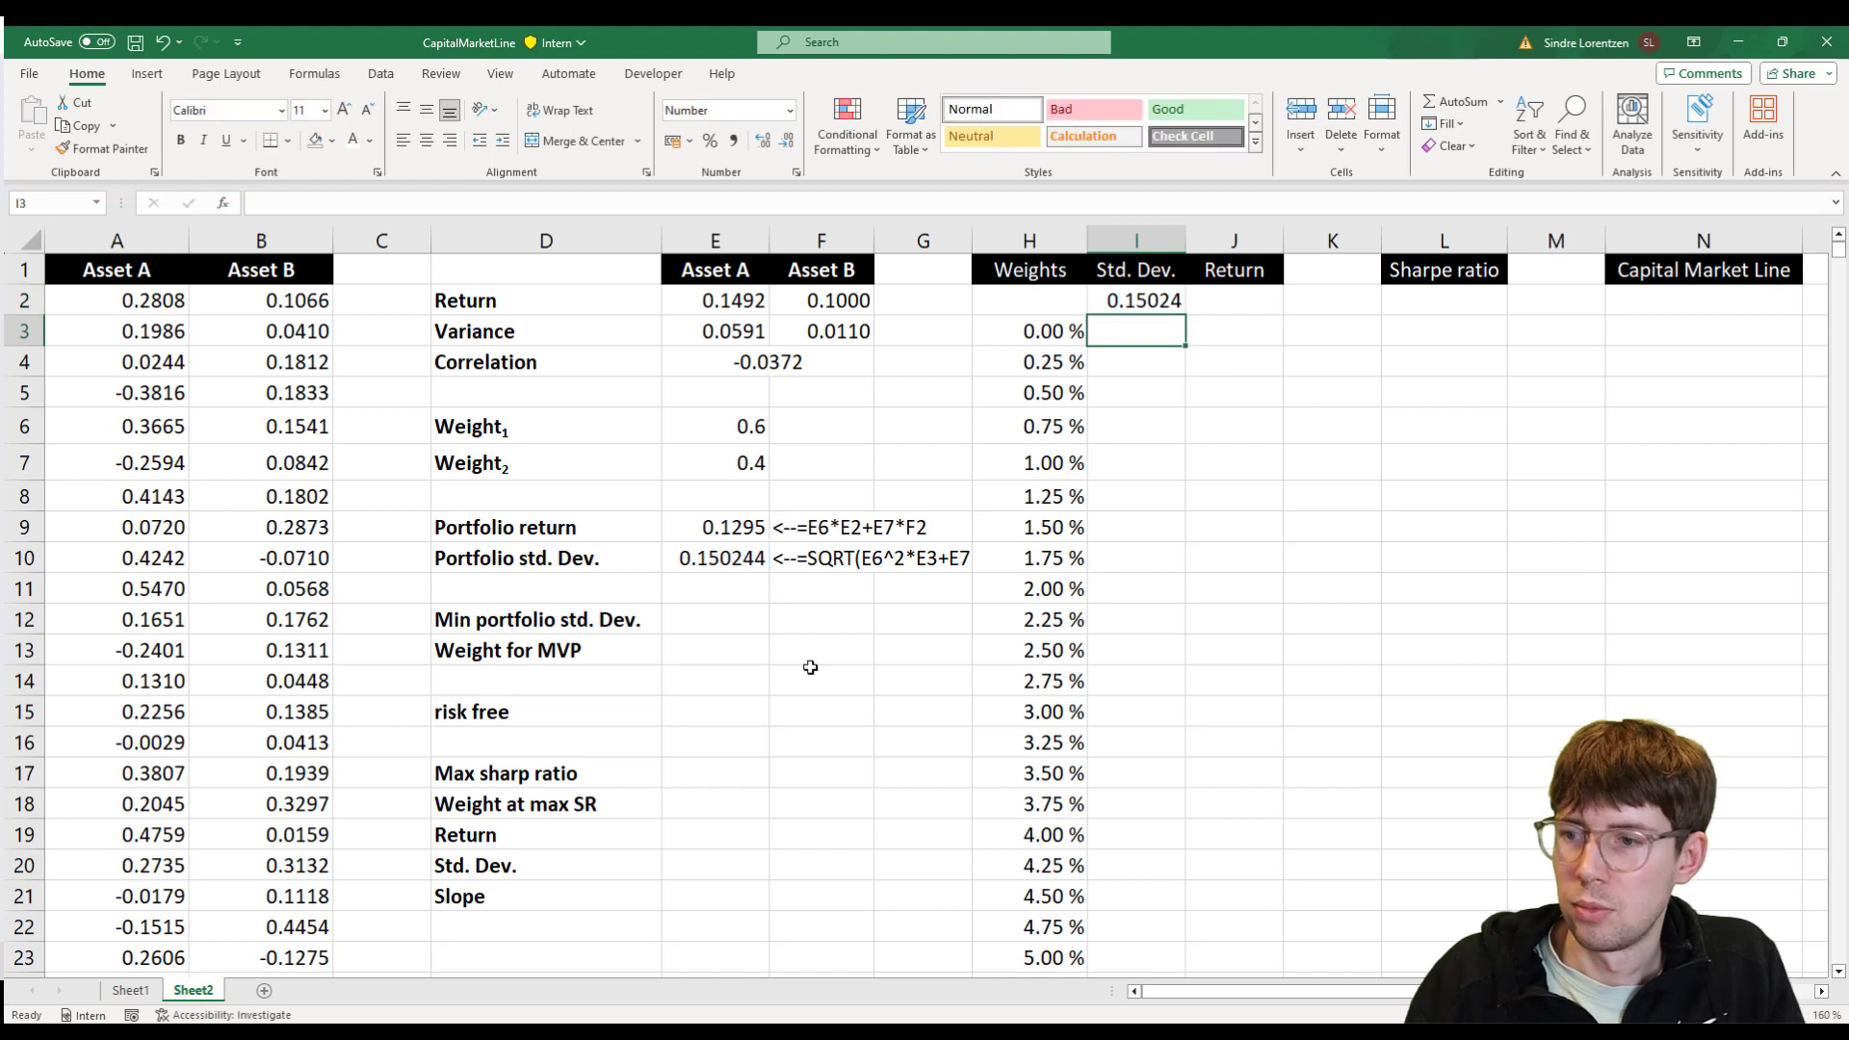
- Link J2 under the Return heading to the portfolio return with =E9
key("Up")
key("Right")
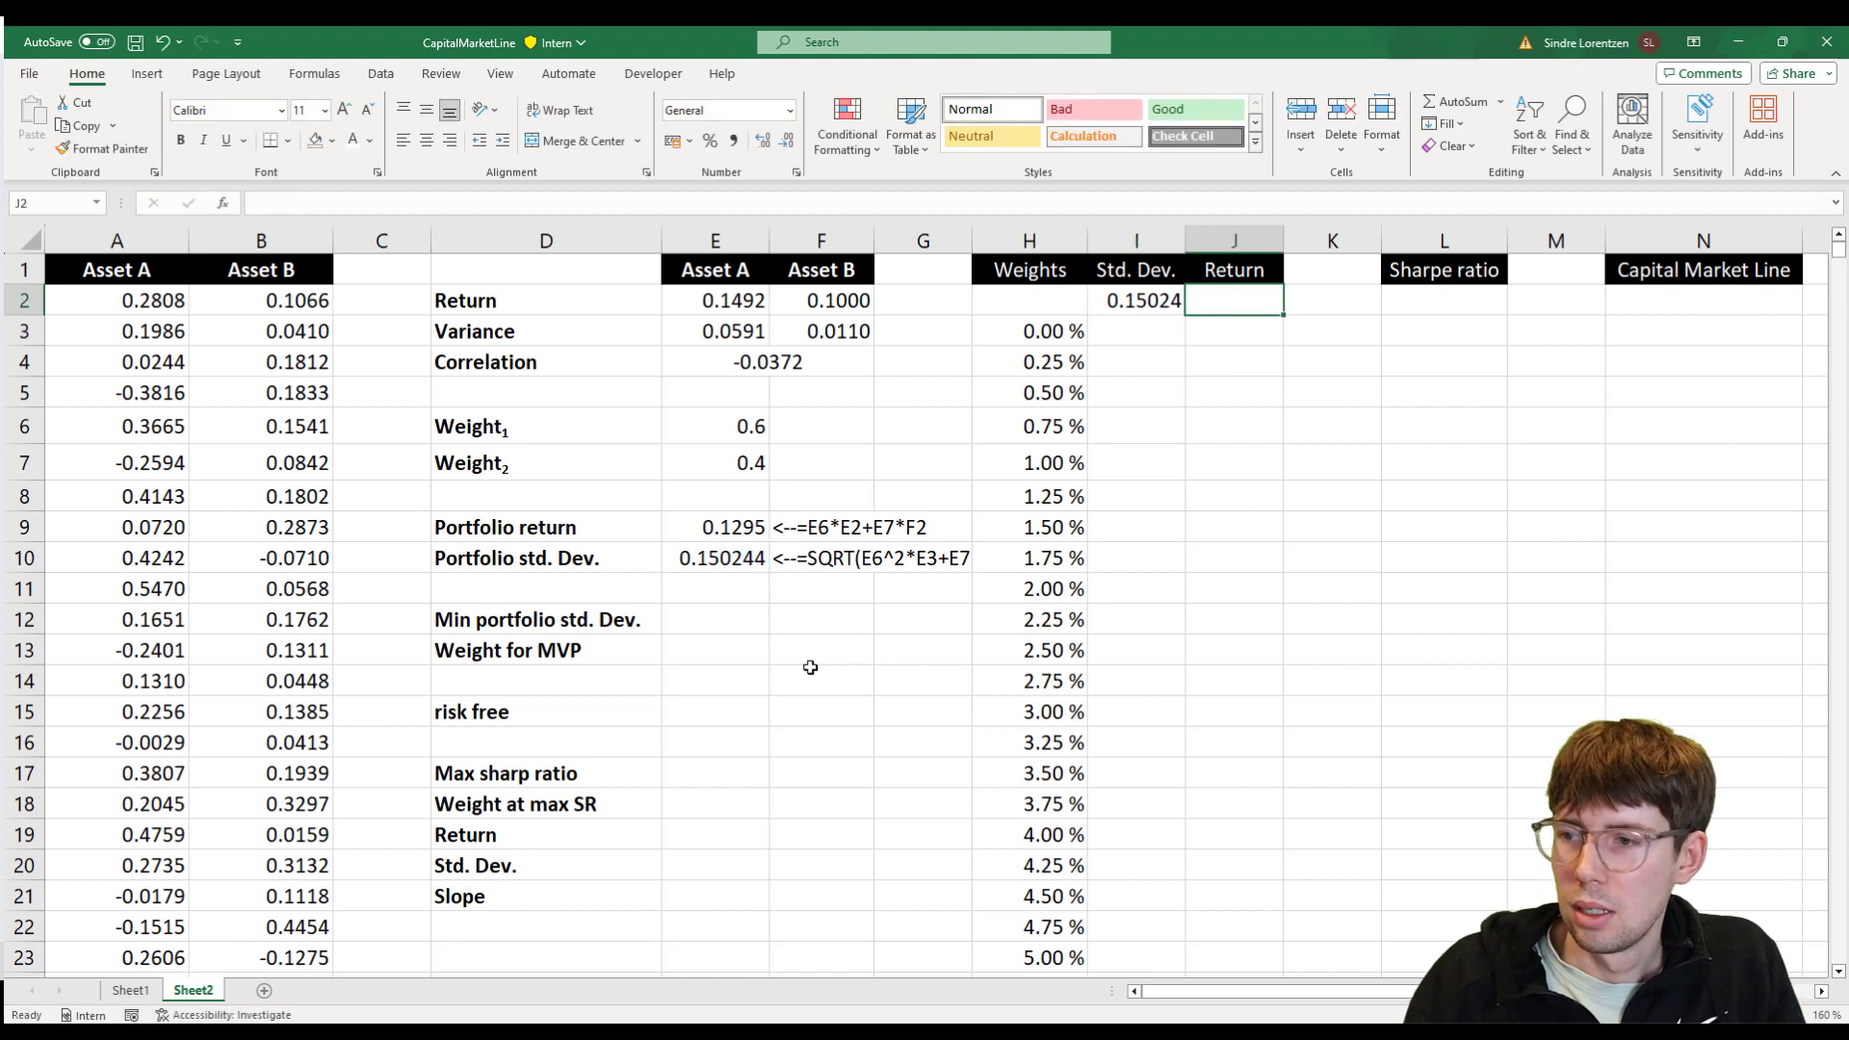
type("=")
key("Left")
key("Left")
key("Left")
key("Left")
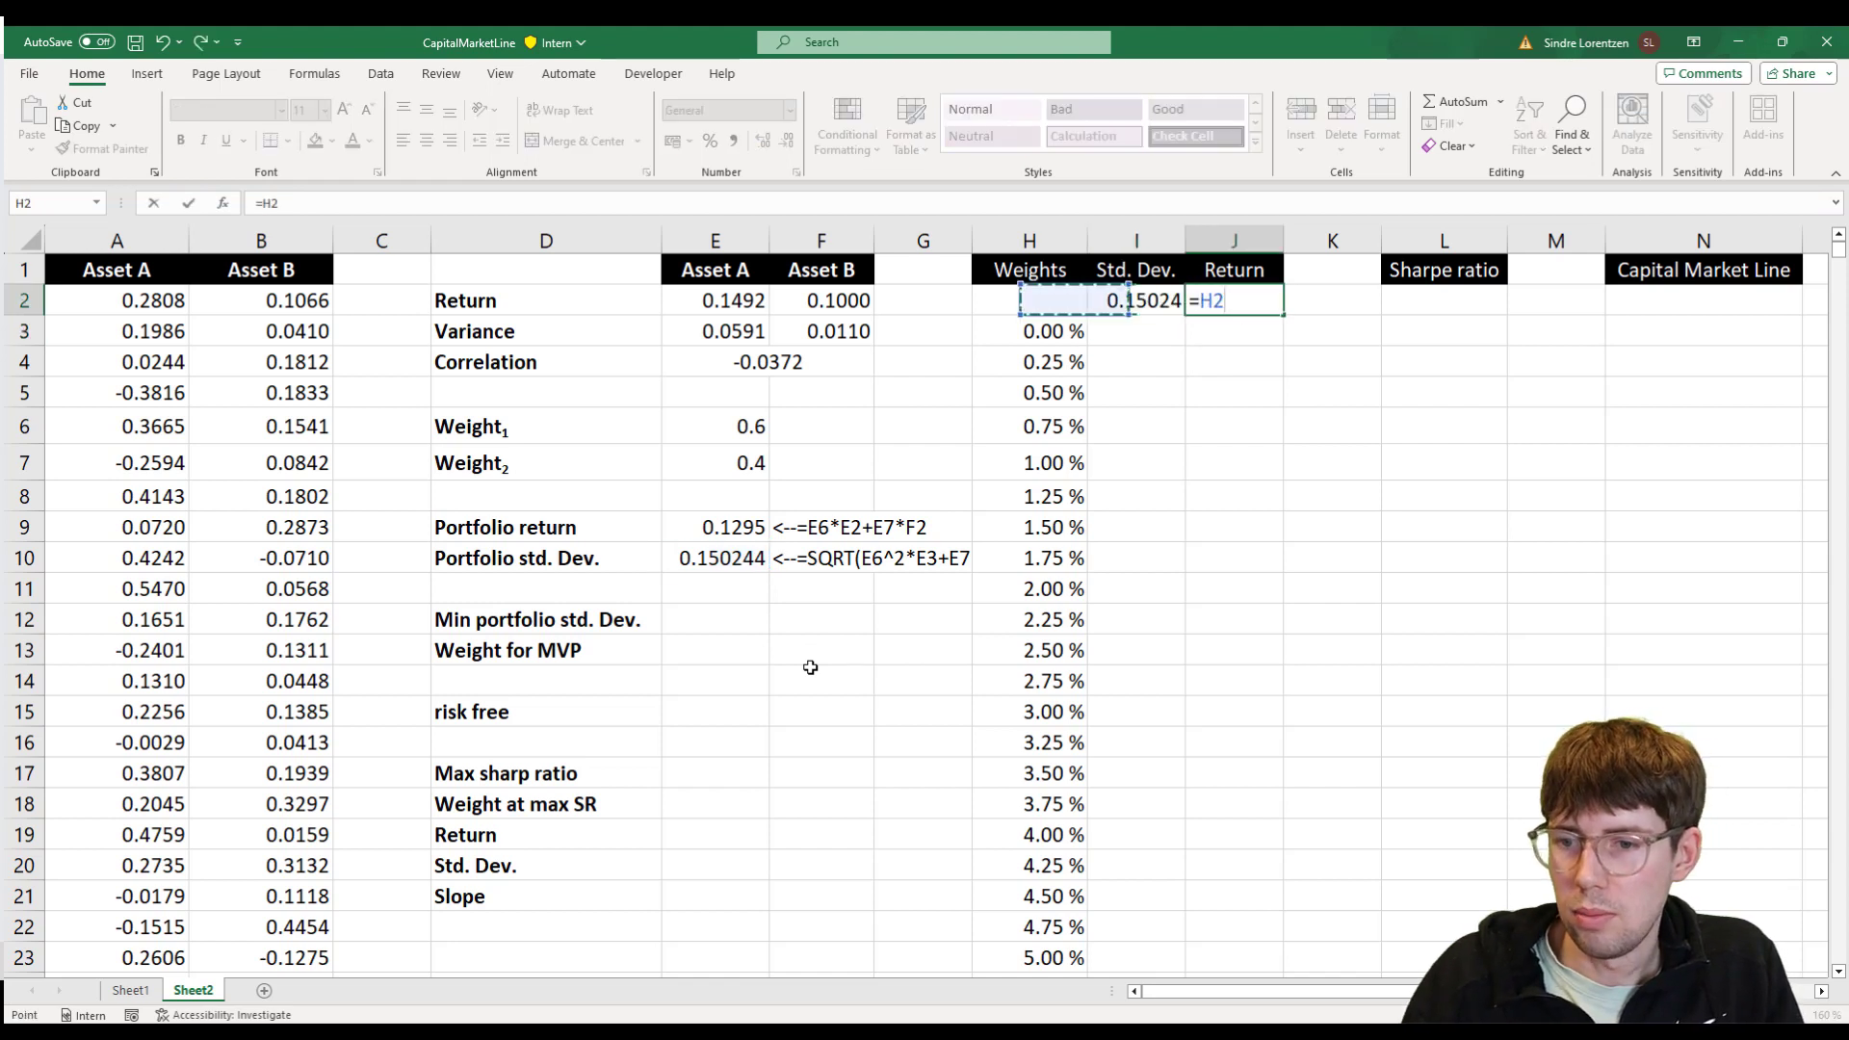
key("Down")
key("Down")
key("Down")
key("Down")
key("Down")
key("Down")
key("Down")
key("Left")
key("Down")
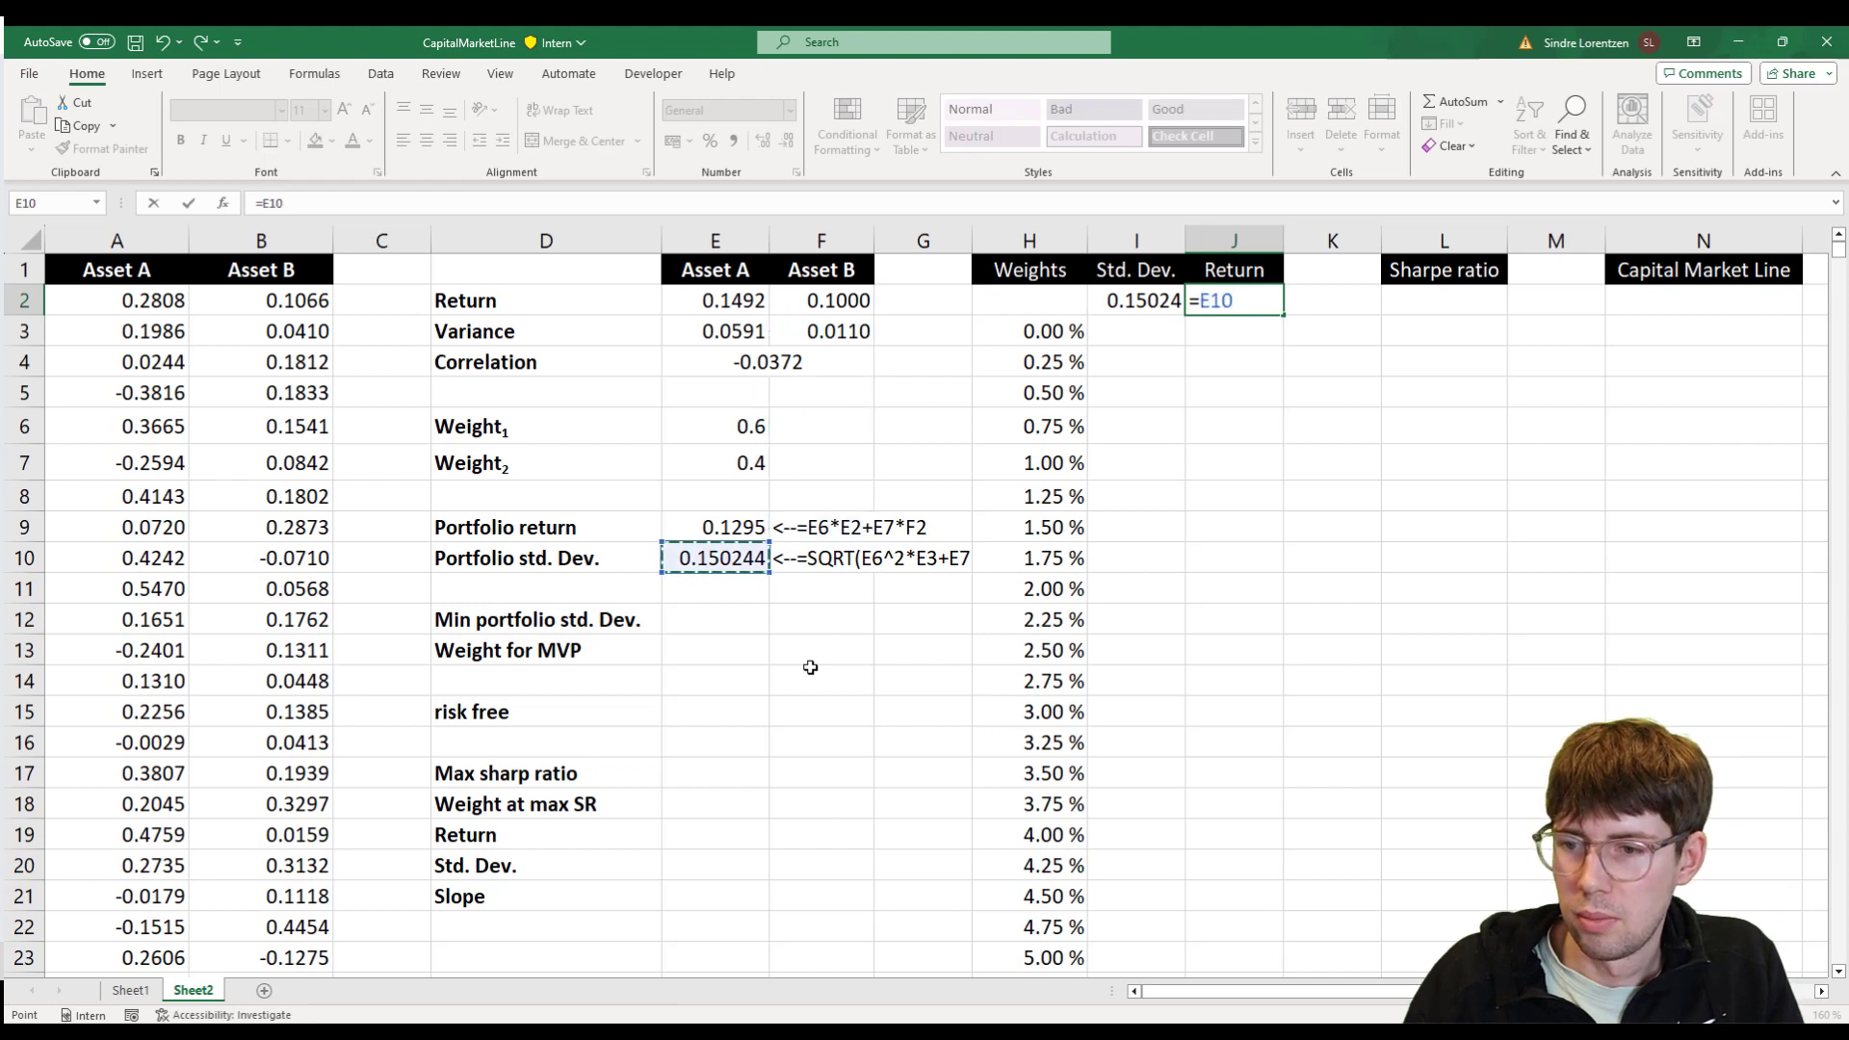
key("Up")
key("Return")
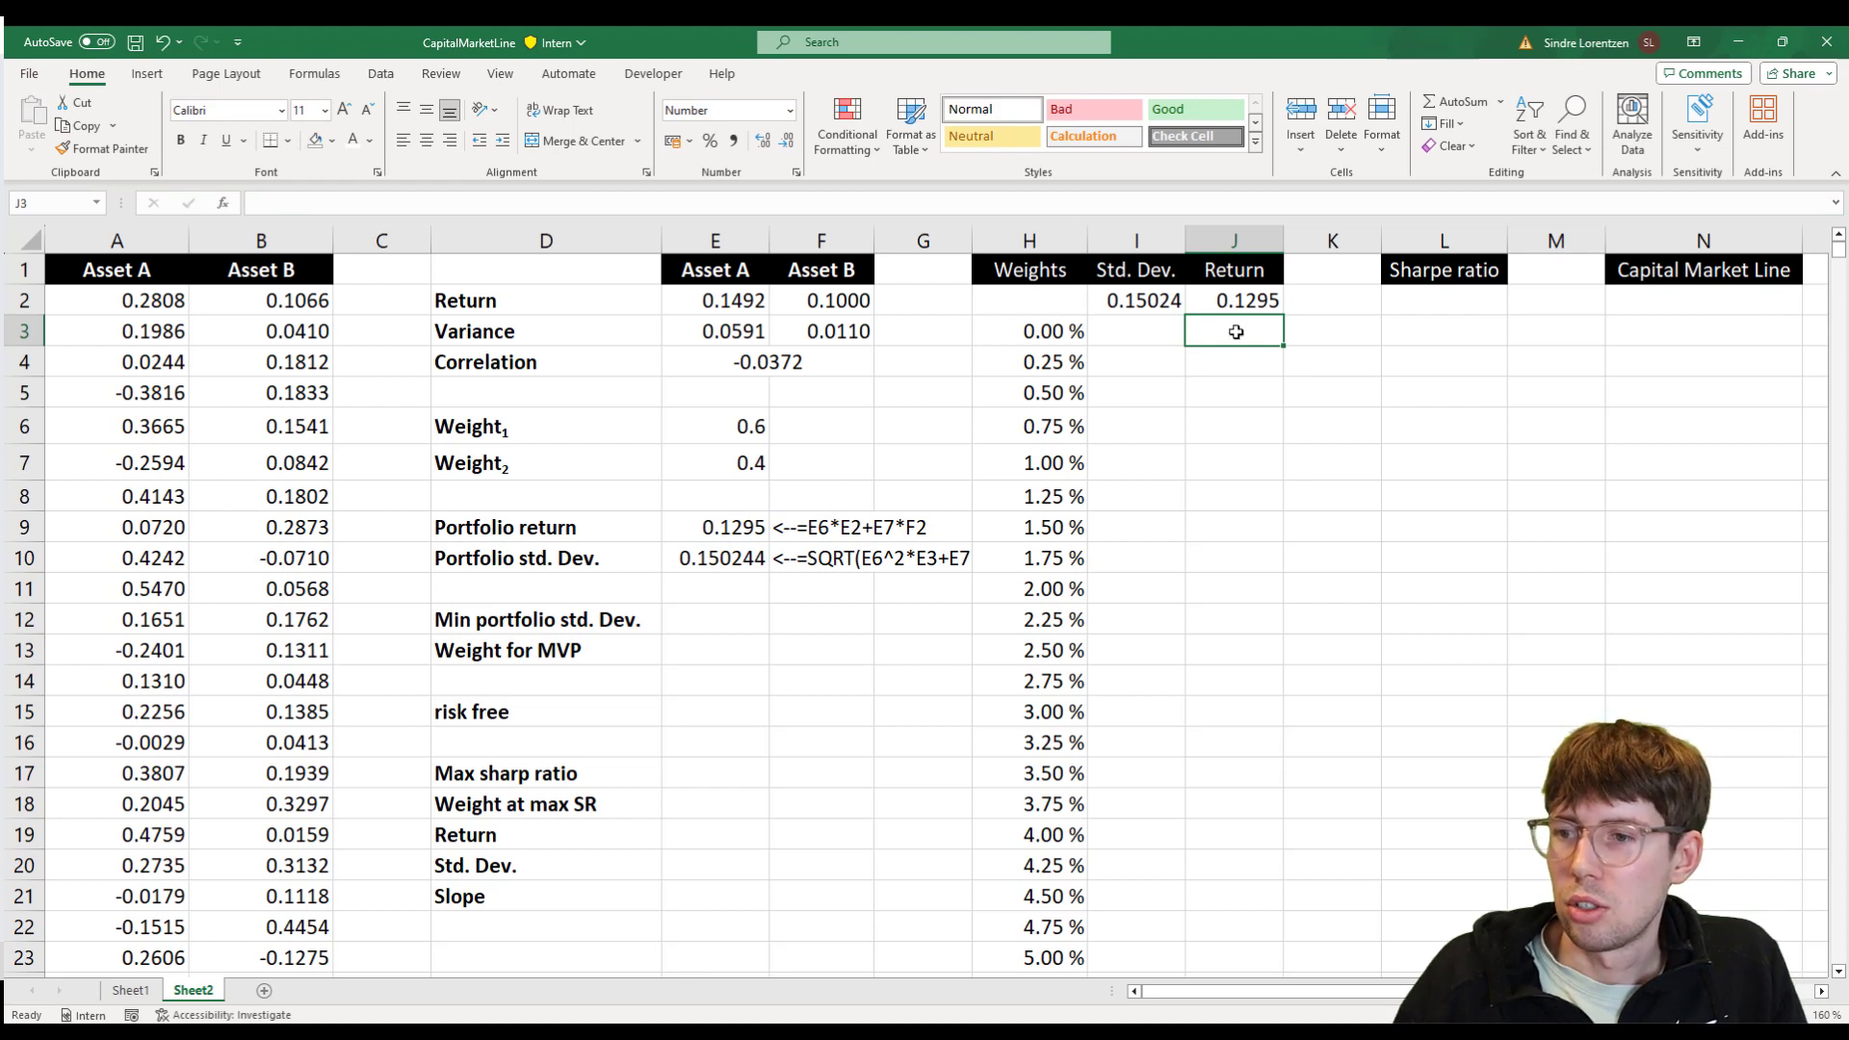
- Create a what-if data table over H2:J403 with Weight 1 in E6 as the column input cell
left_click(1044, 302)
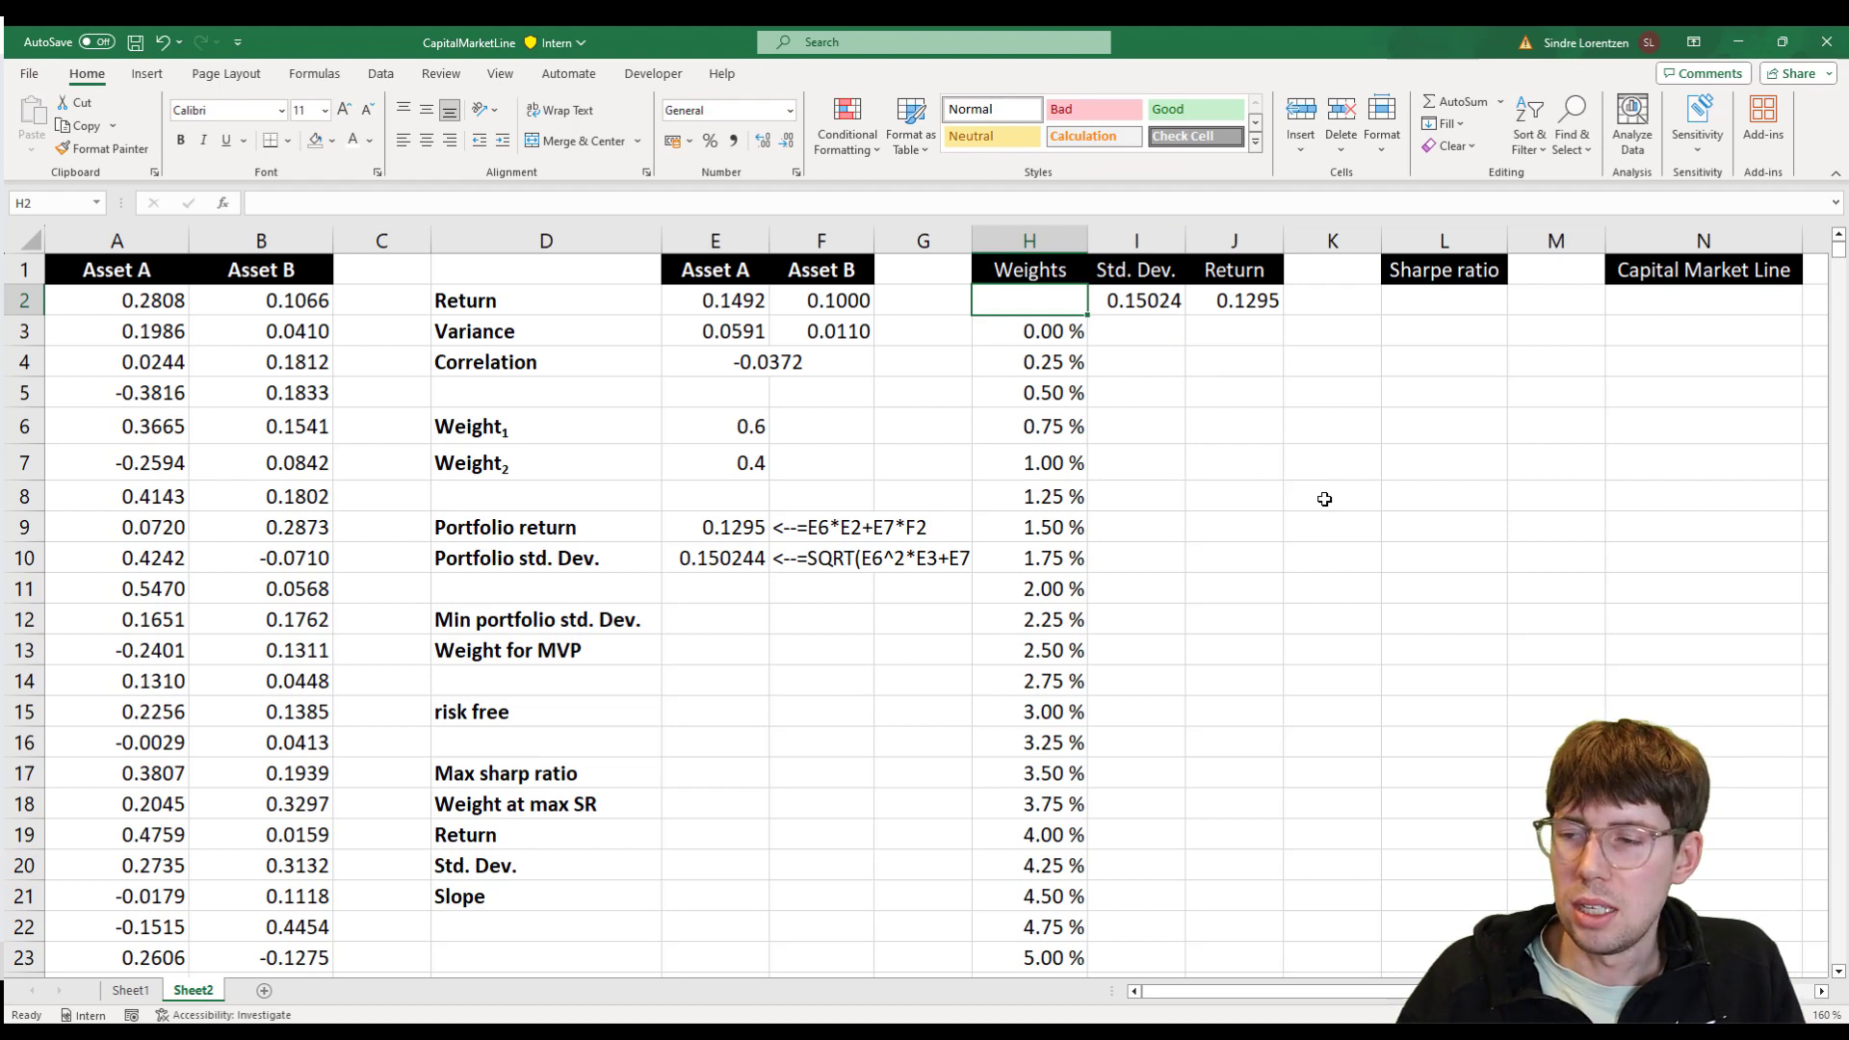
key("shift+Right")
key("shift+Right")
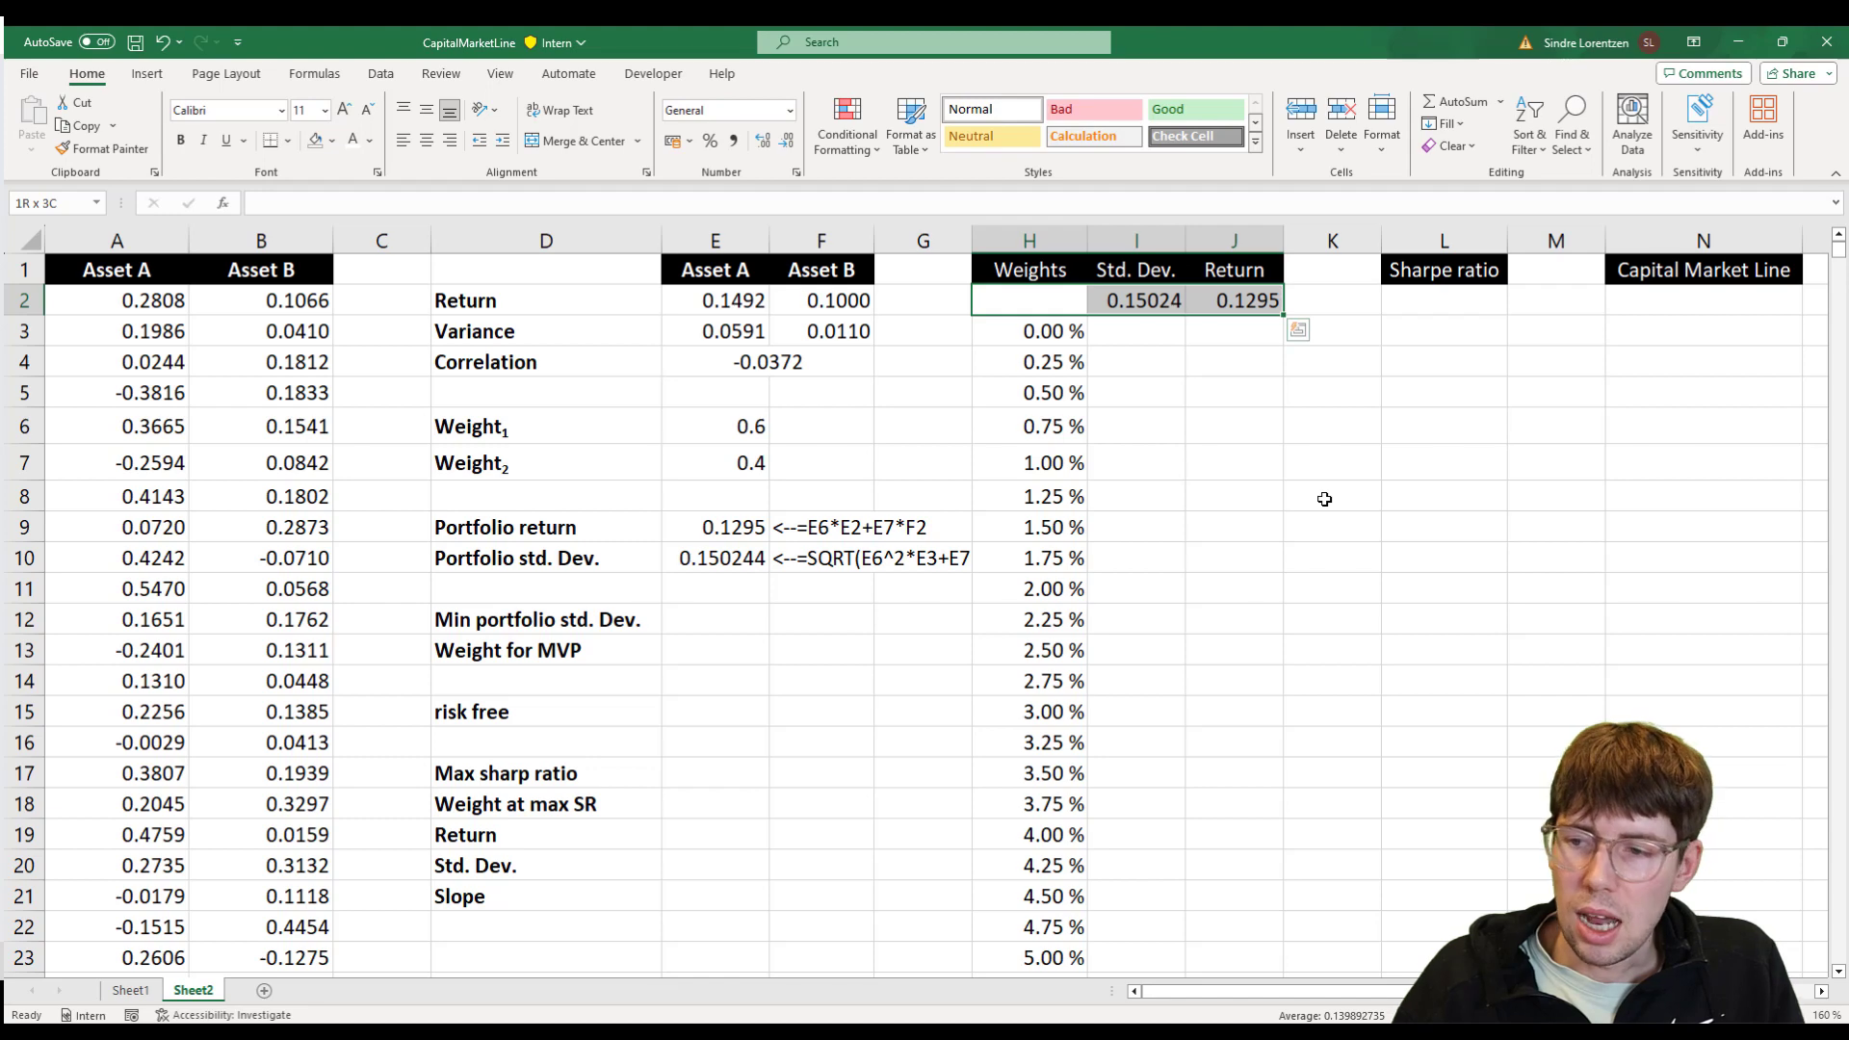
key("shift+Down")
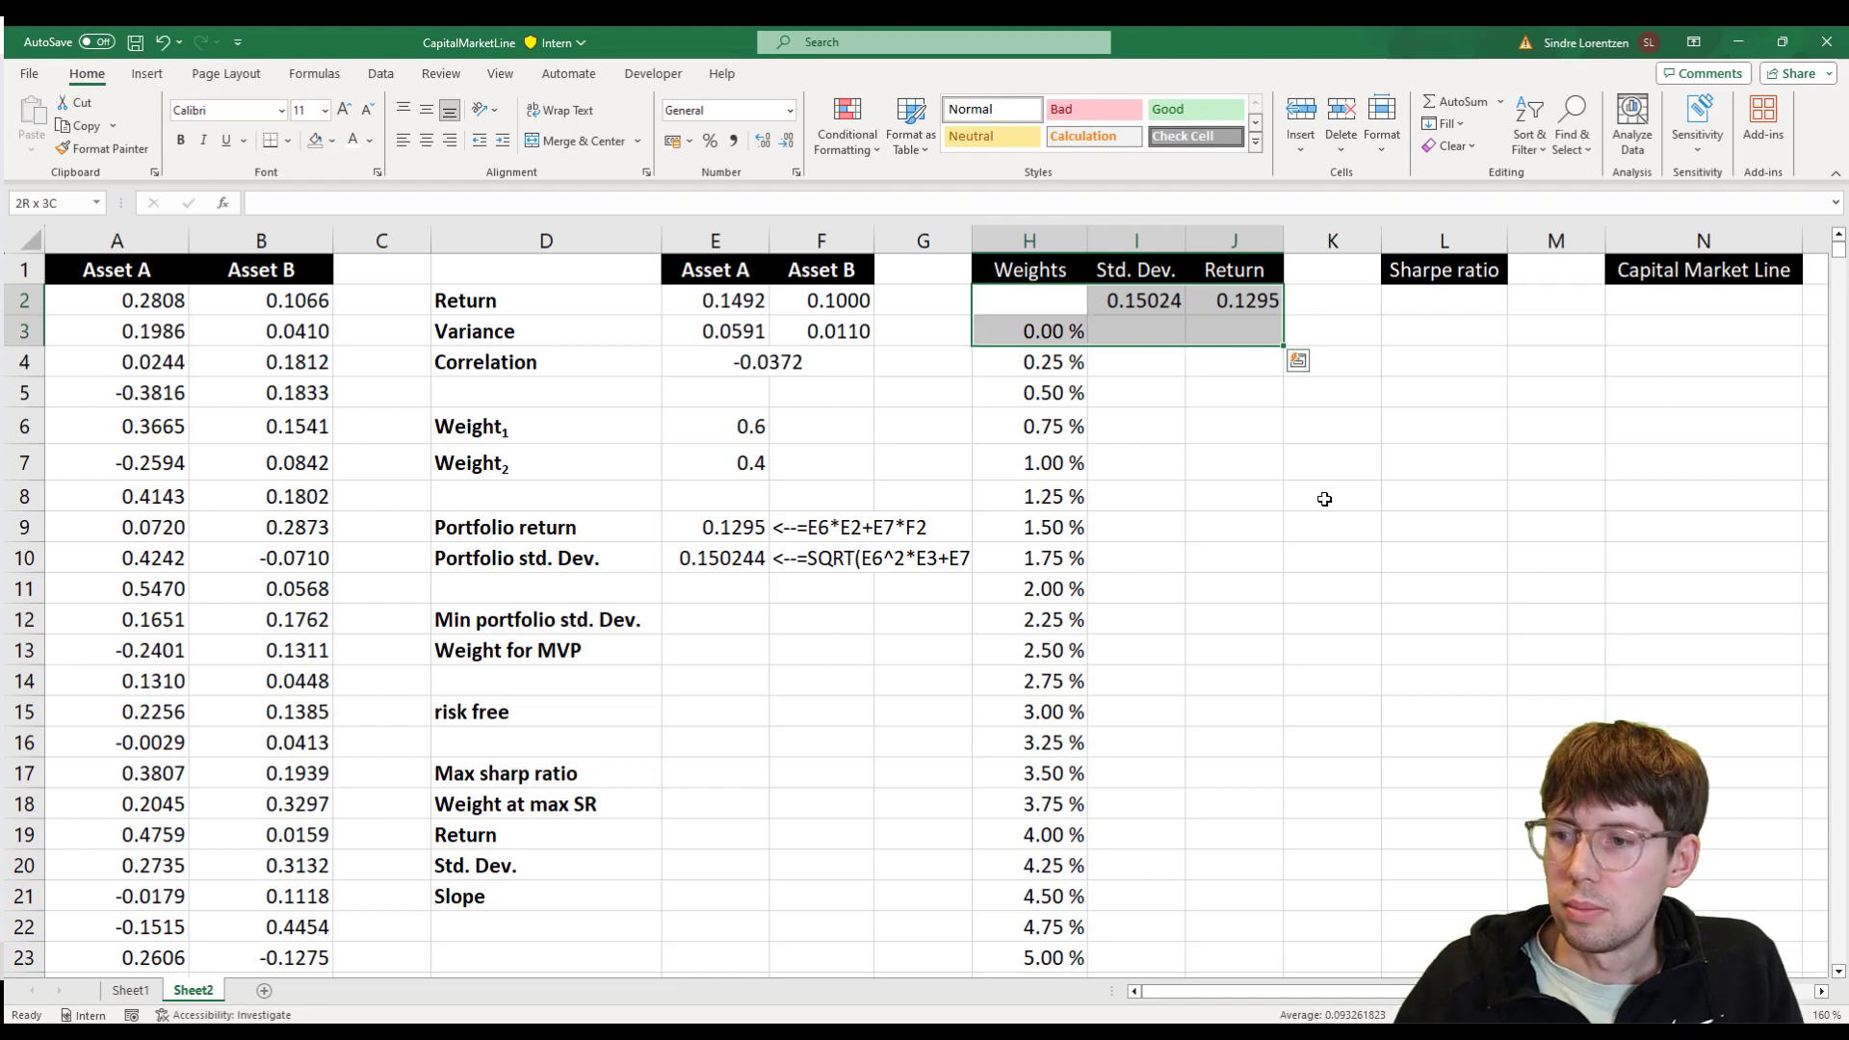
key("ctrl+shift+Down")
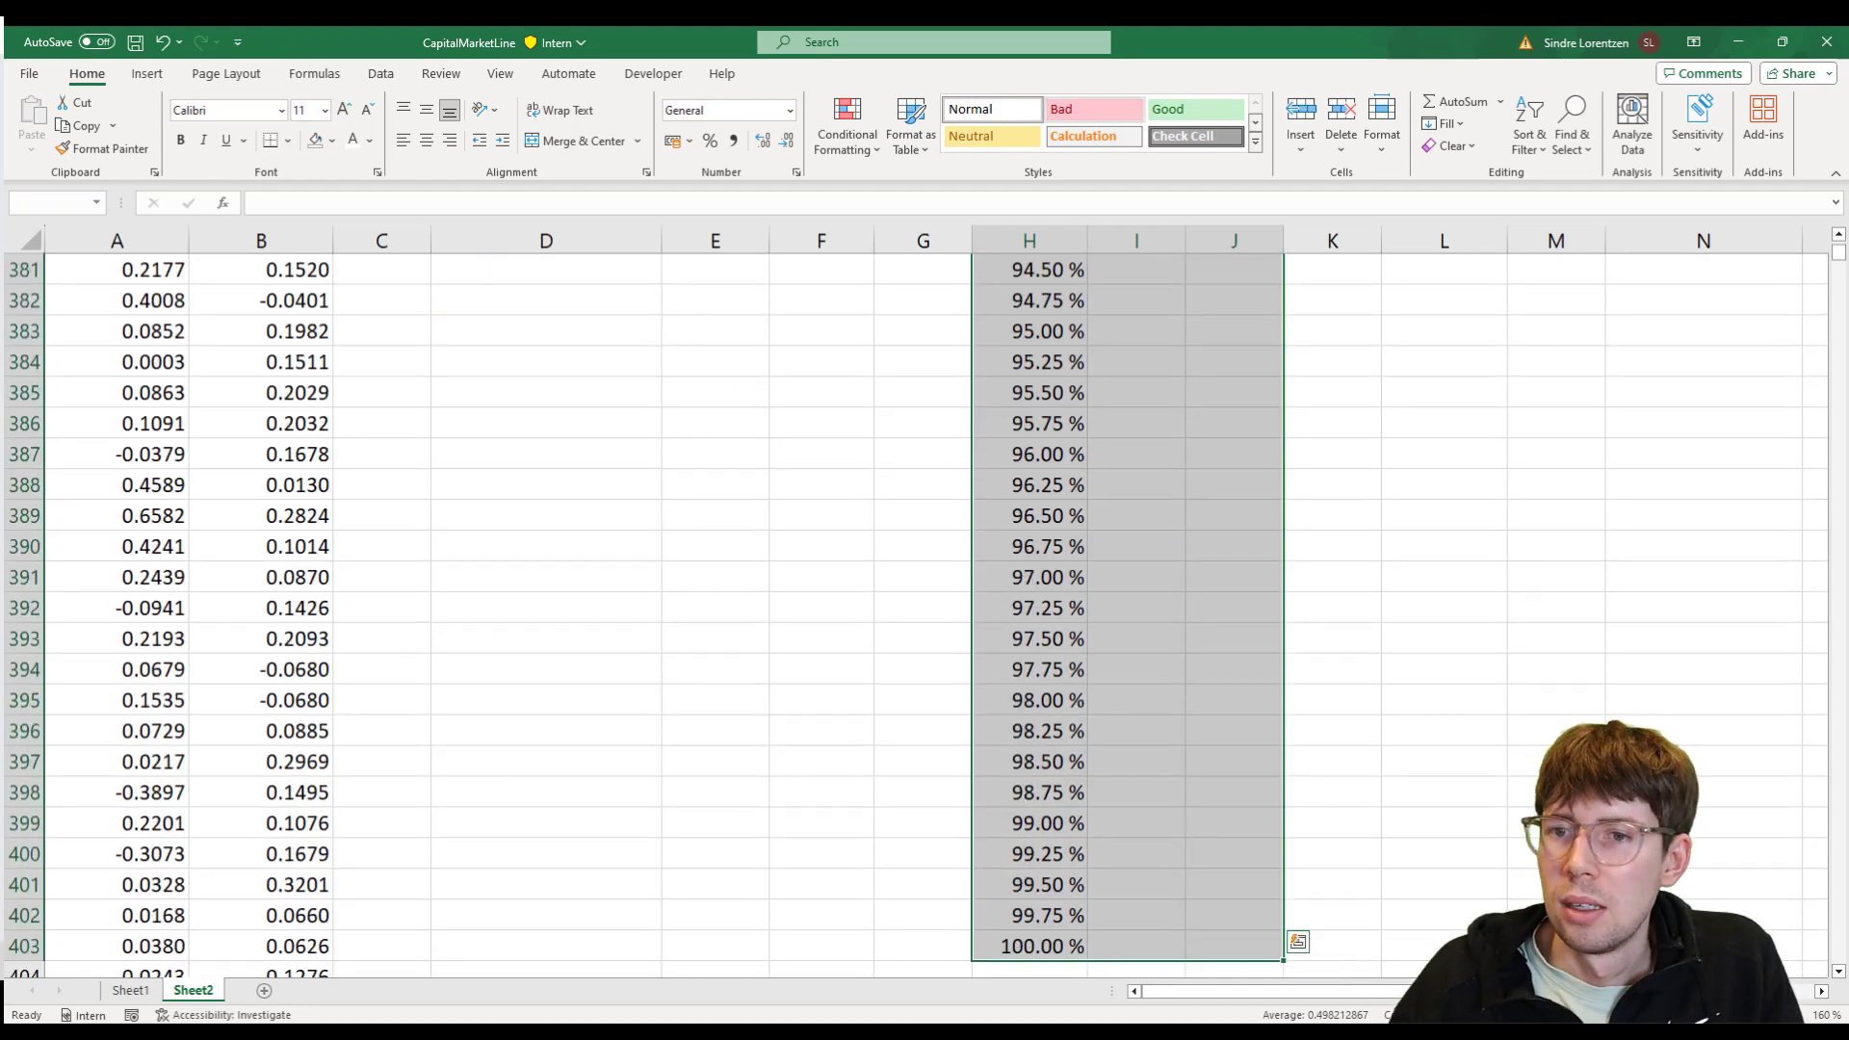
left_click(382, 77)
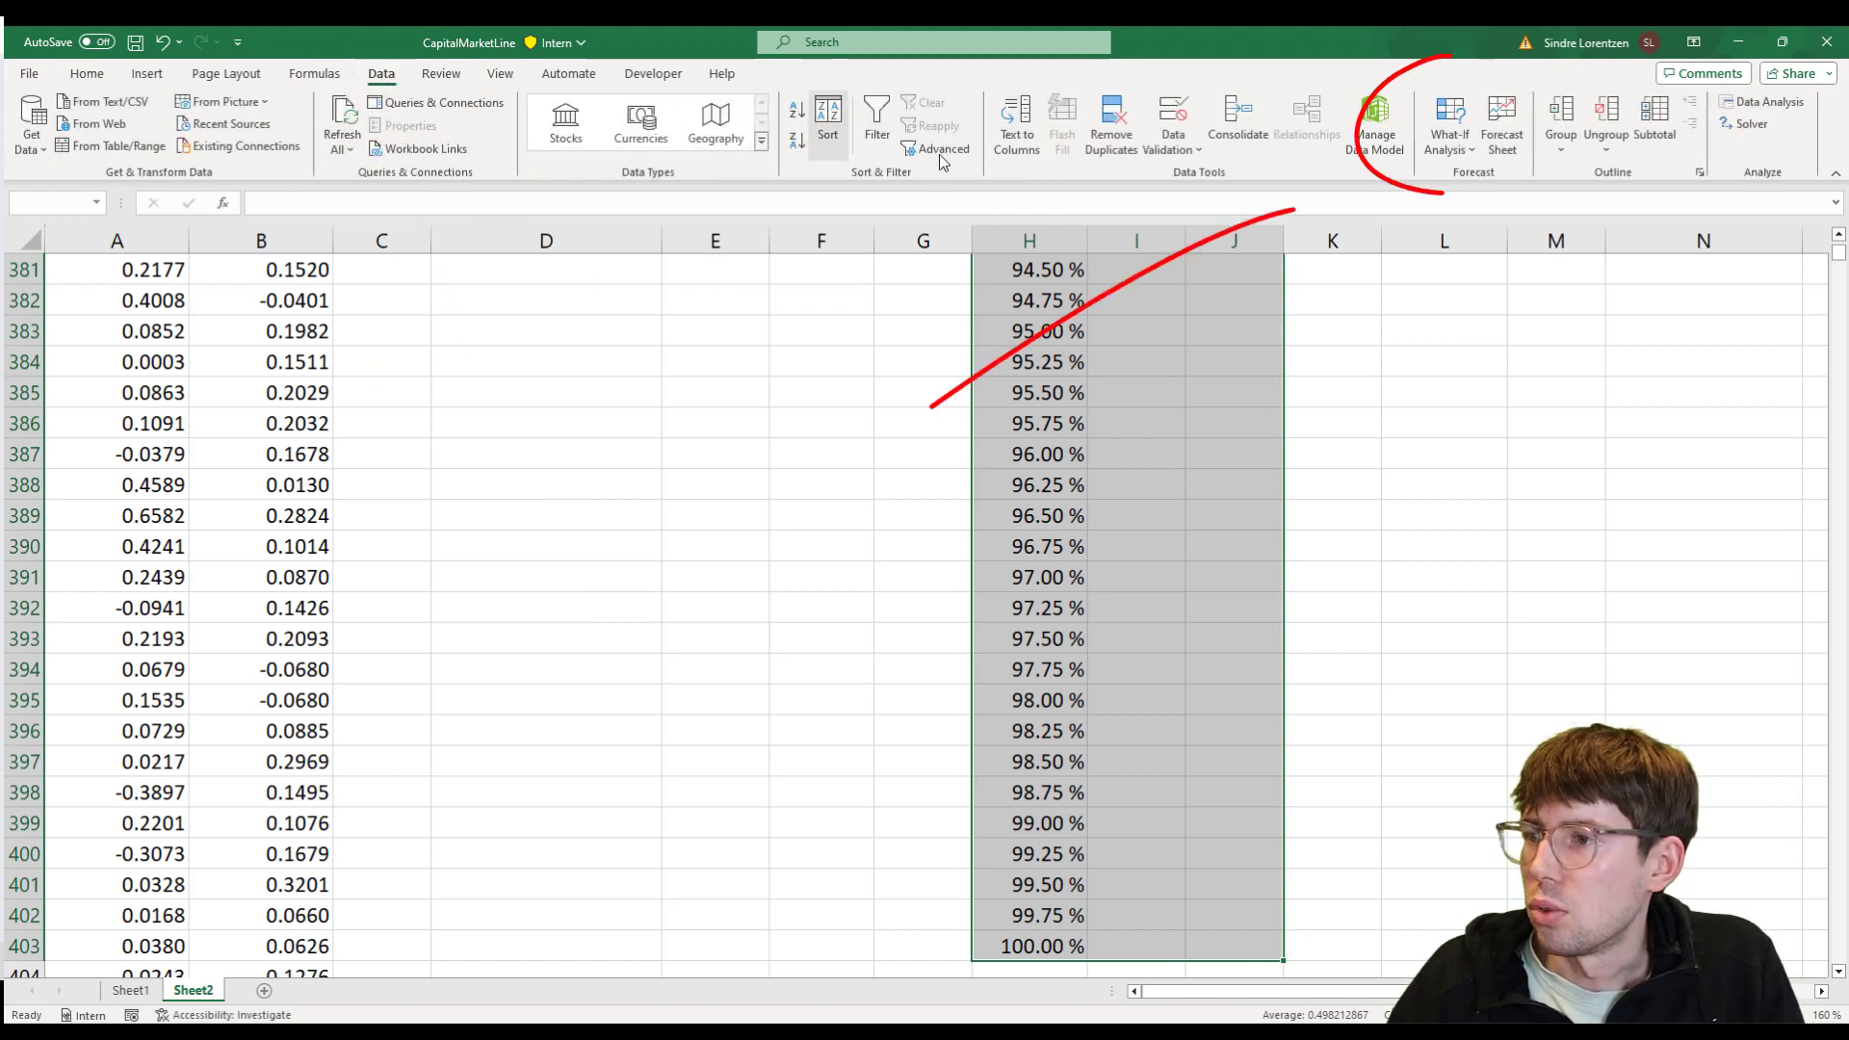
left_click(1464, 154)
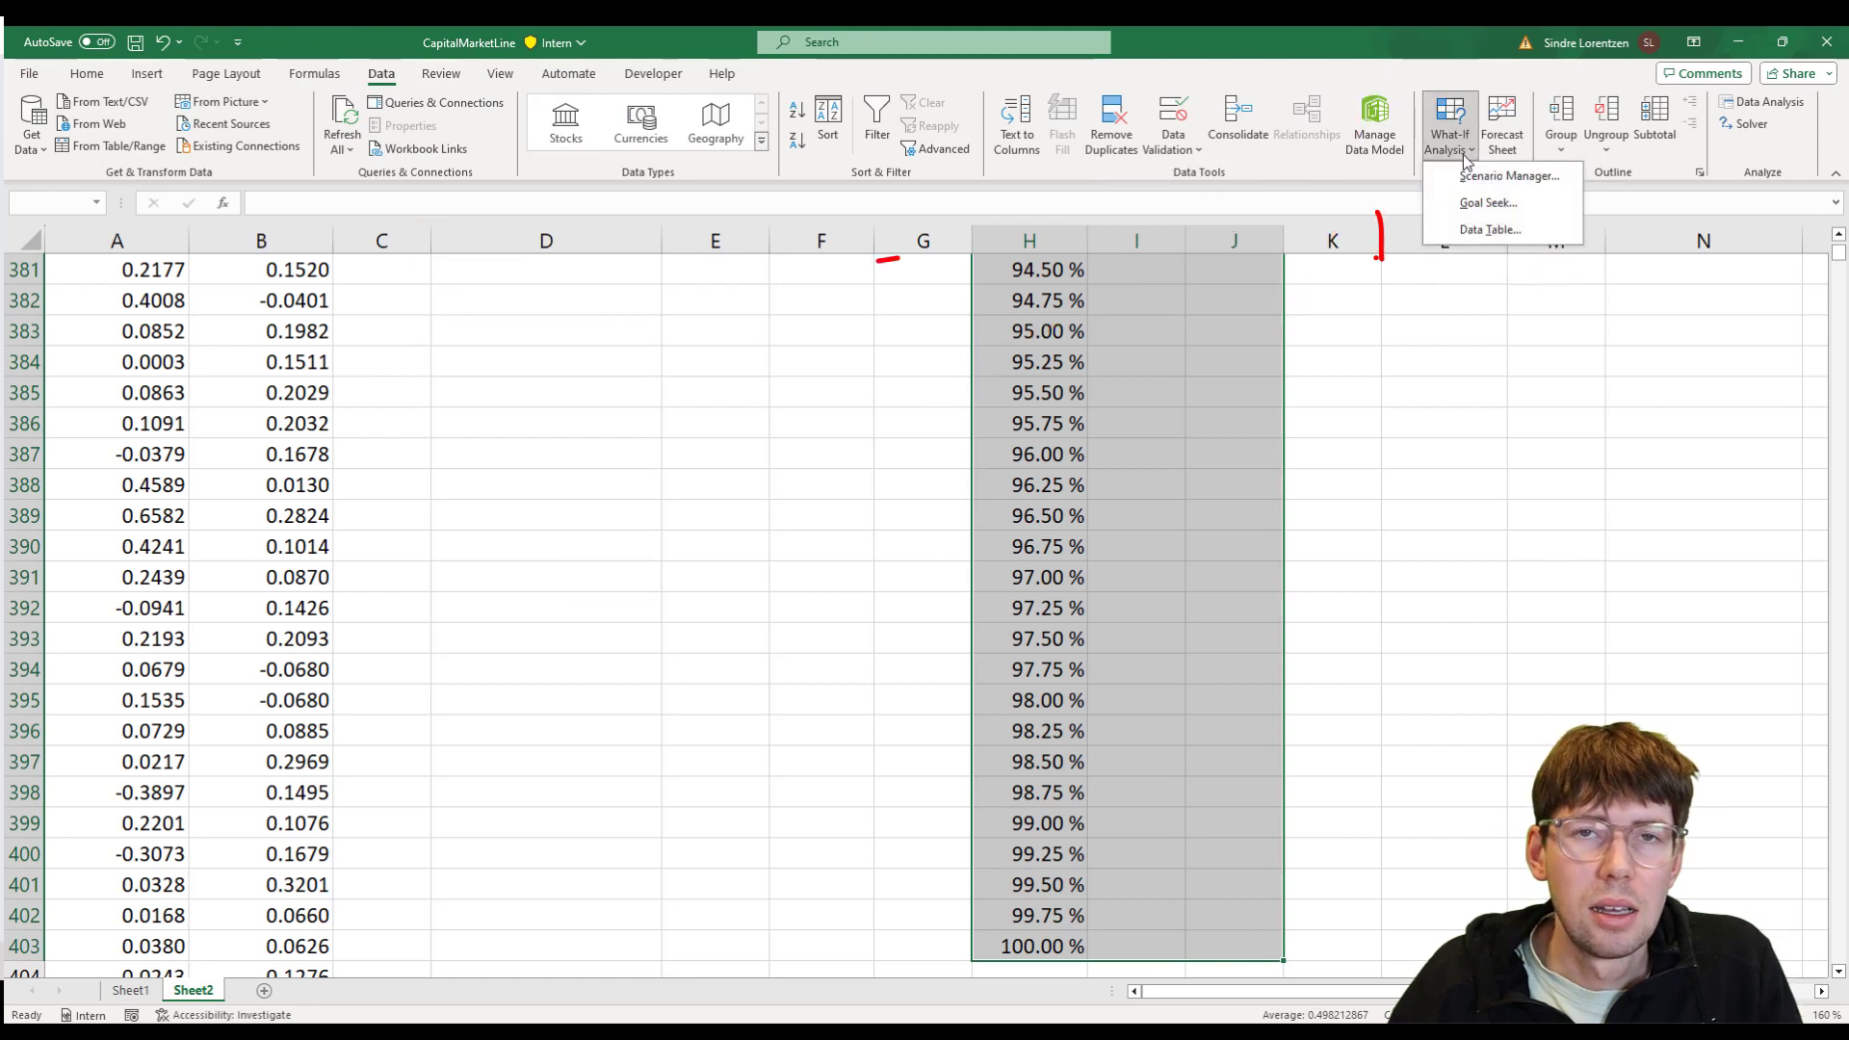
left_click(1488, 230)
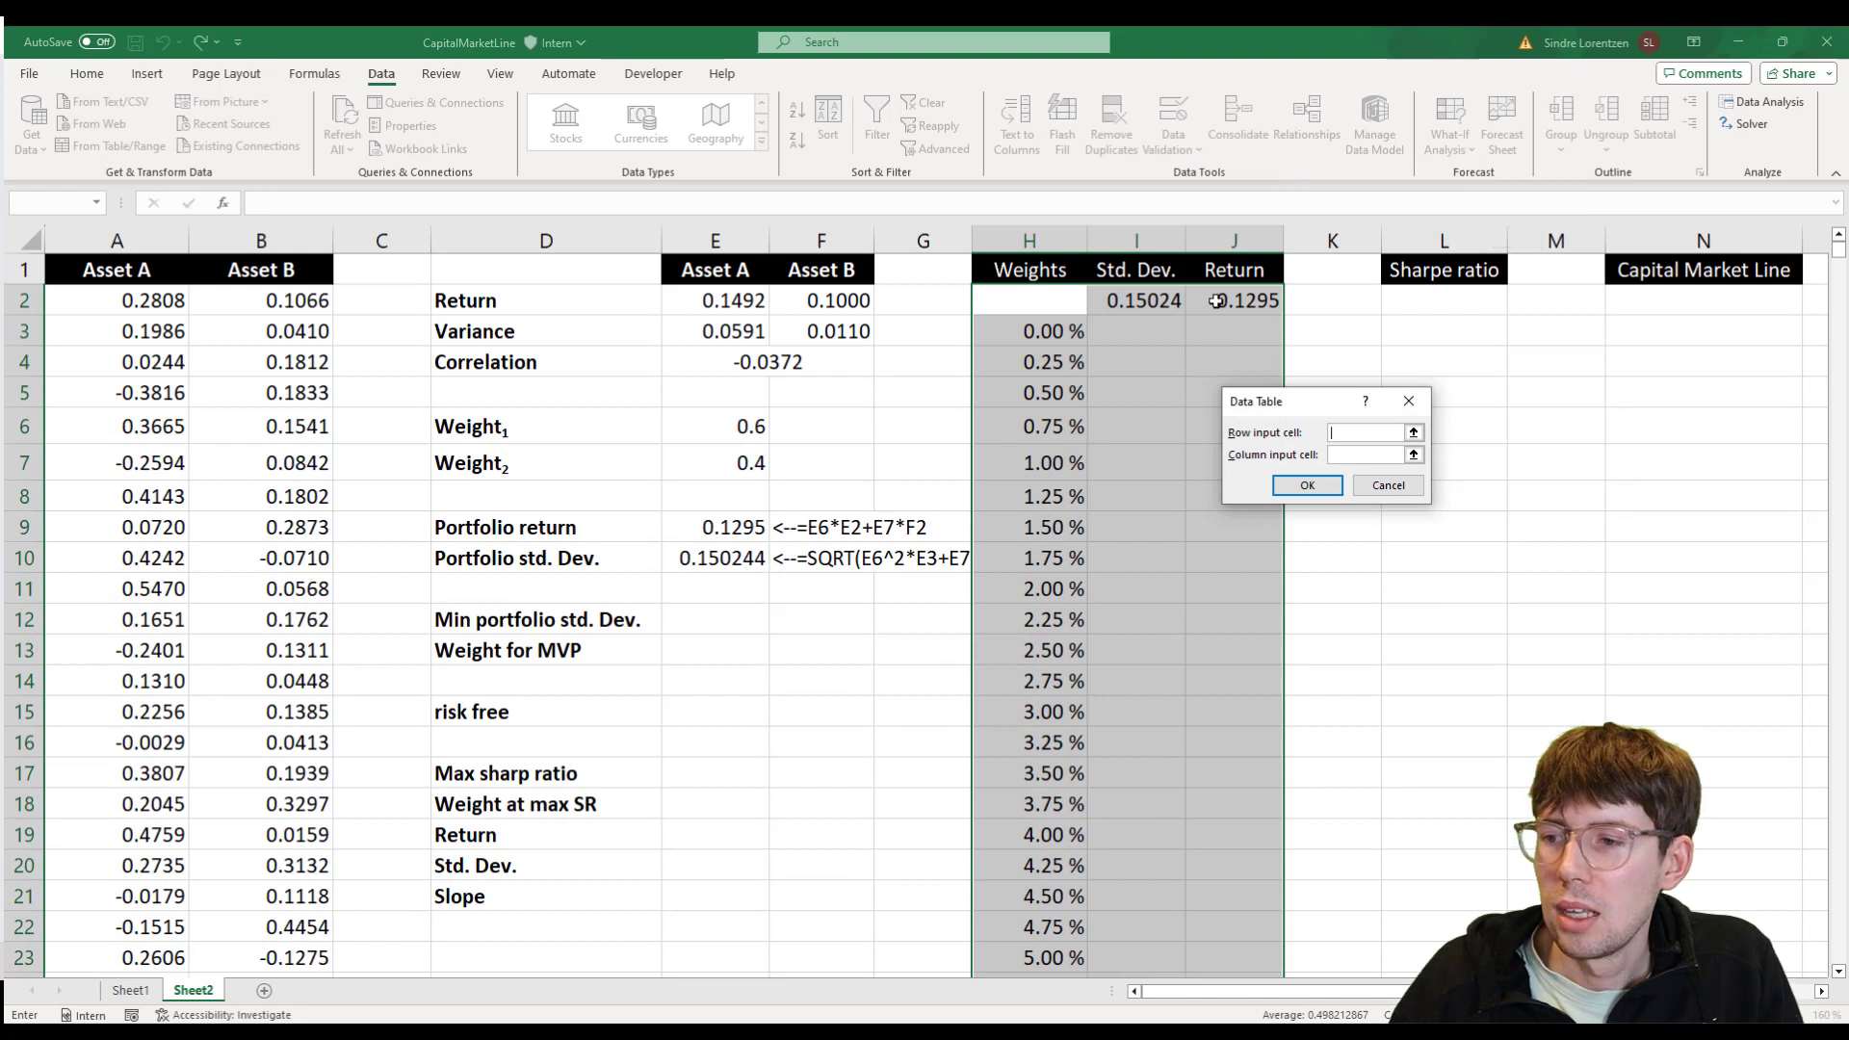
left_click_drag(1293, 406, 742, 624)
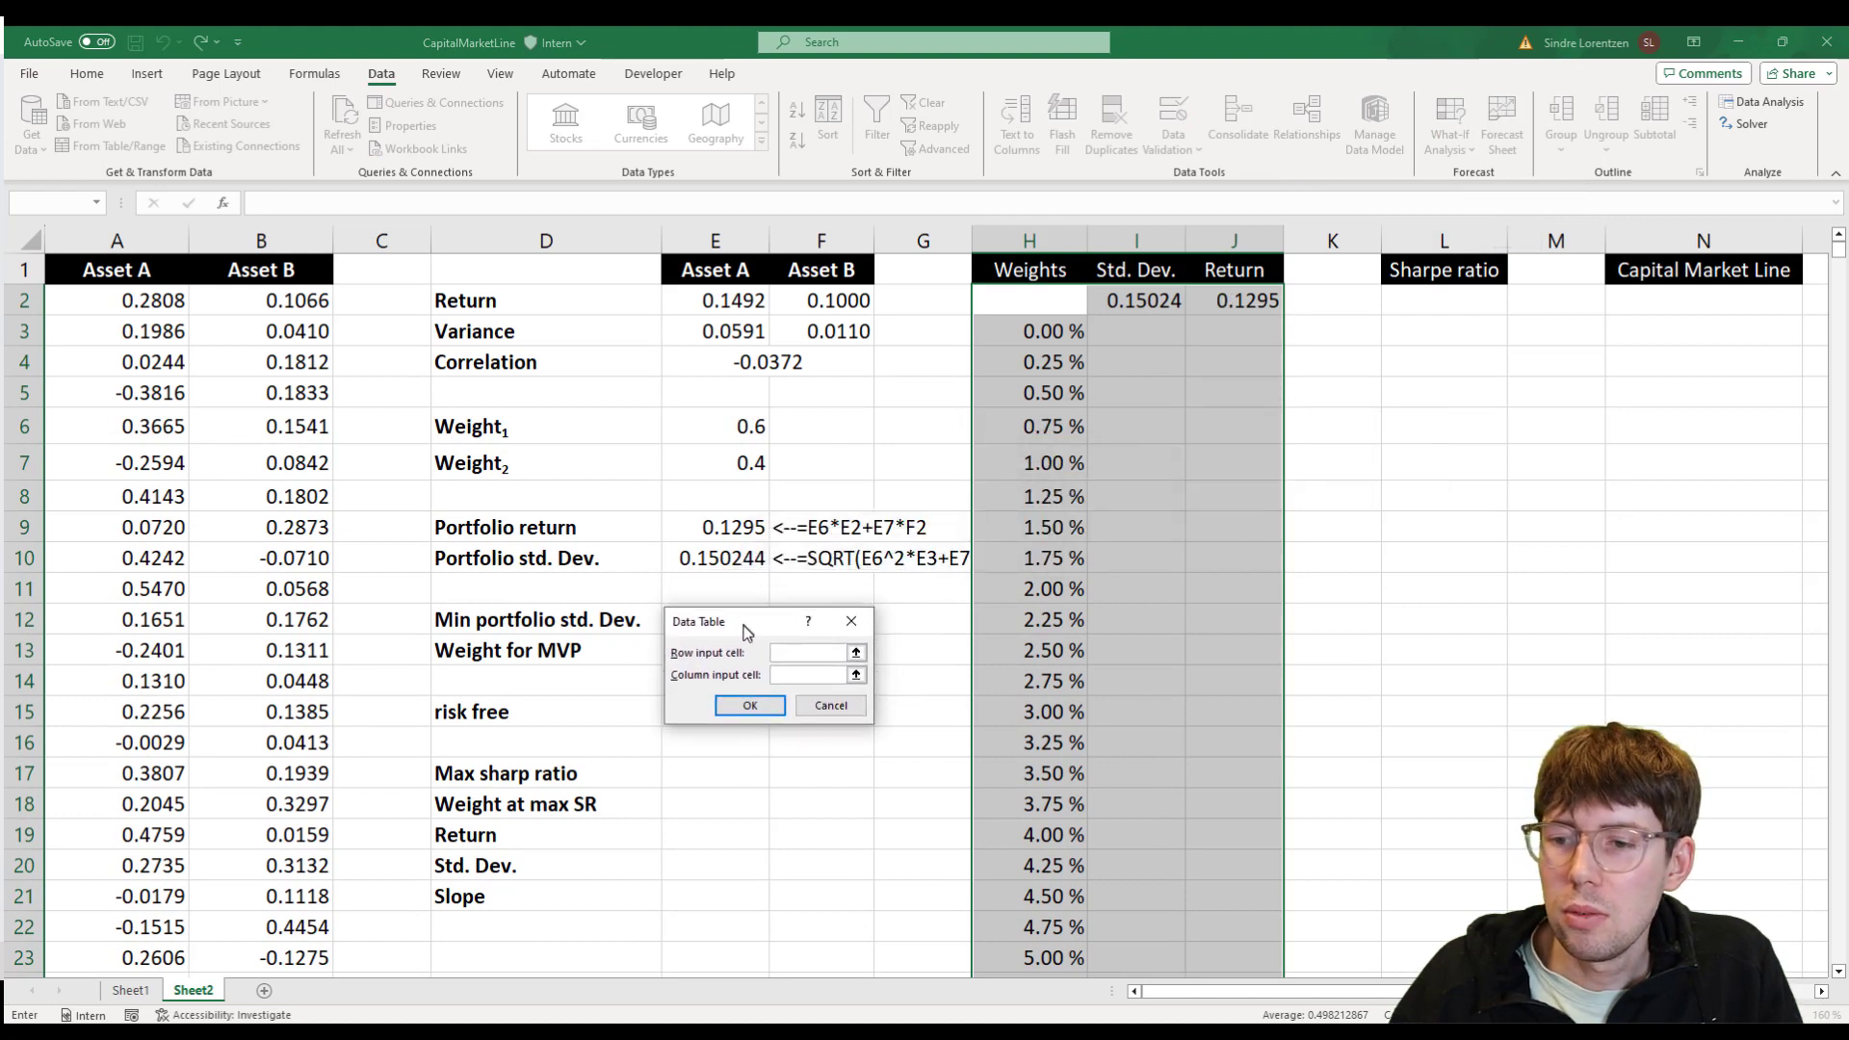
left_click(800, 674)
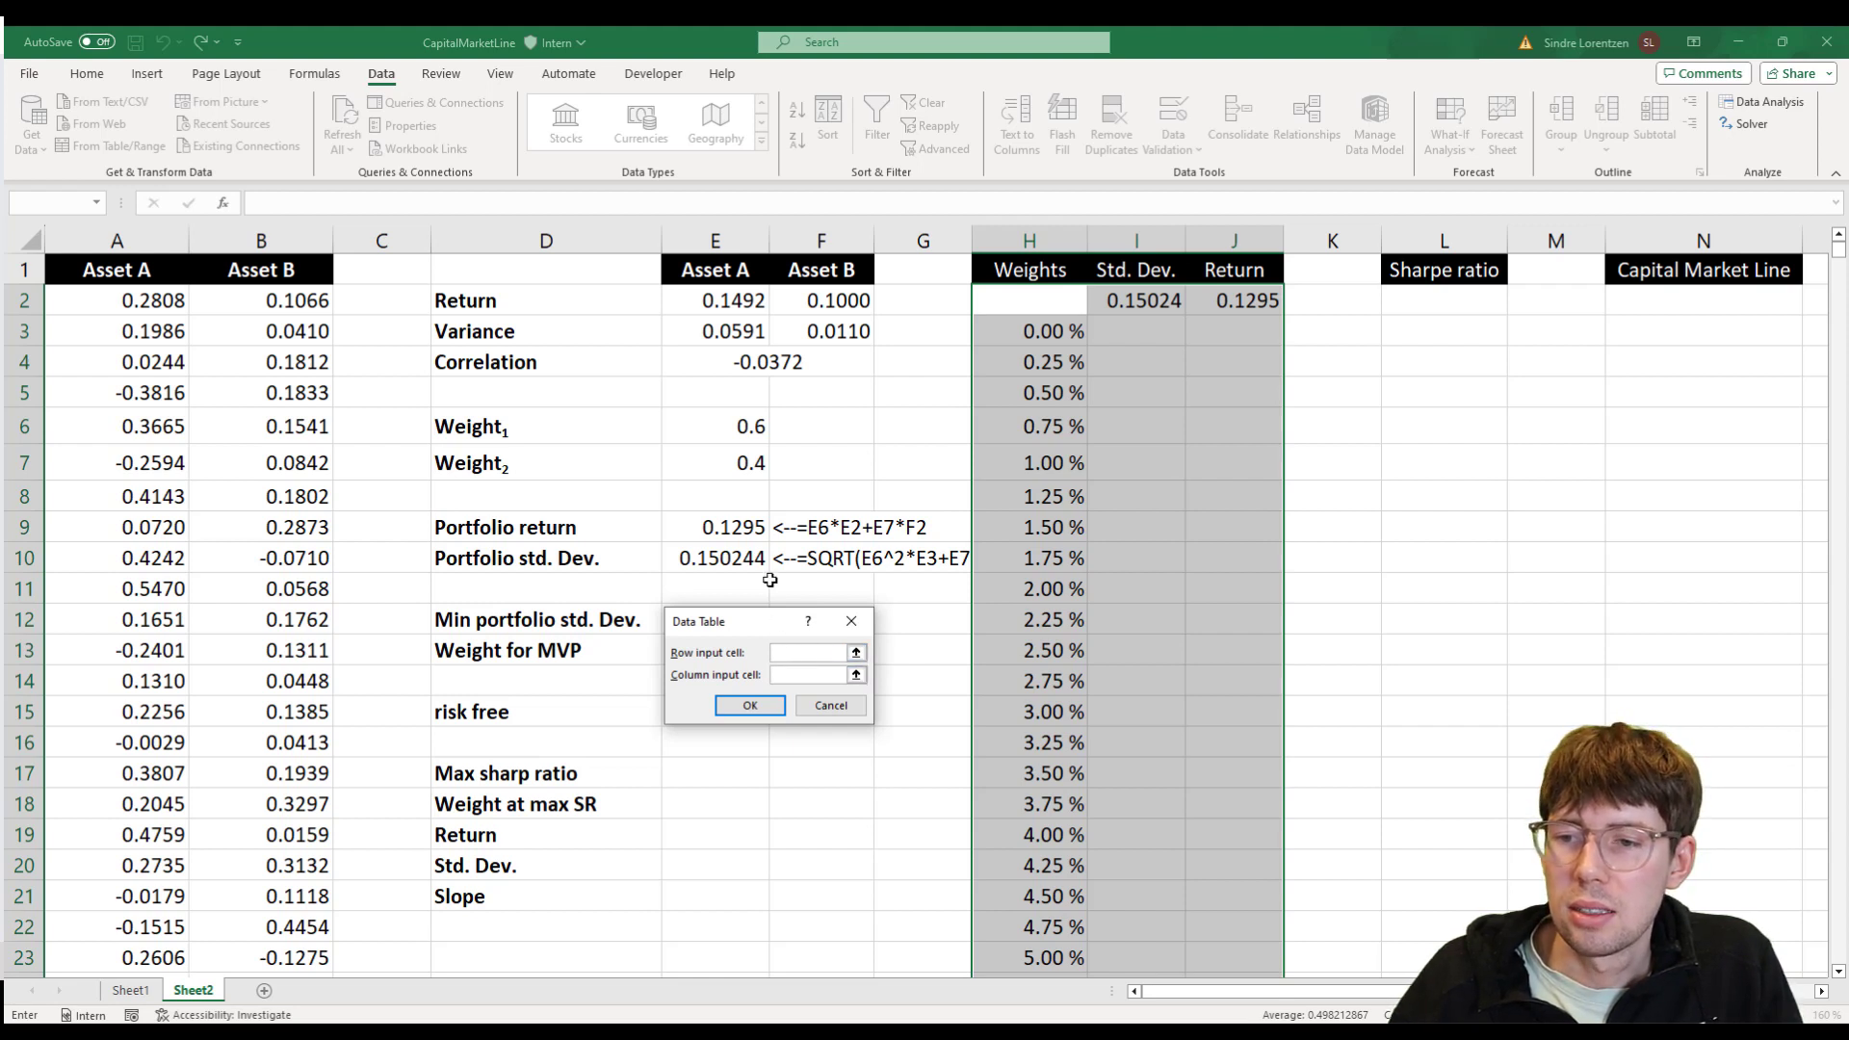
left_click(742, 426)
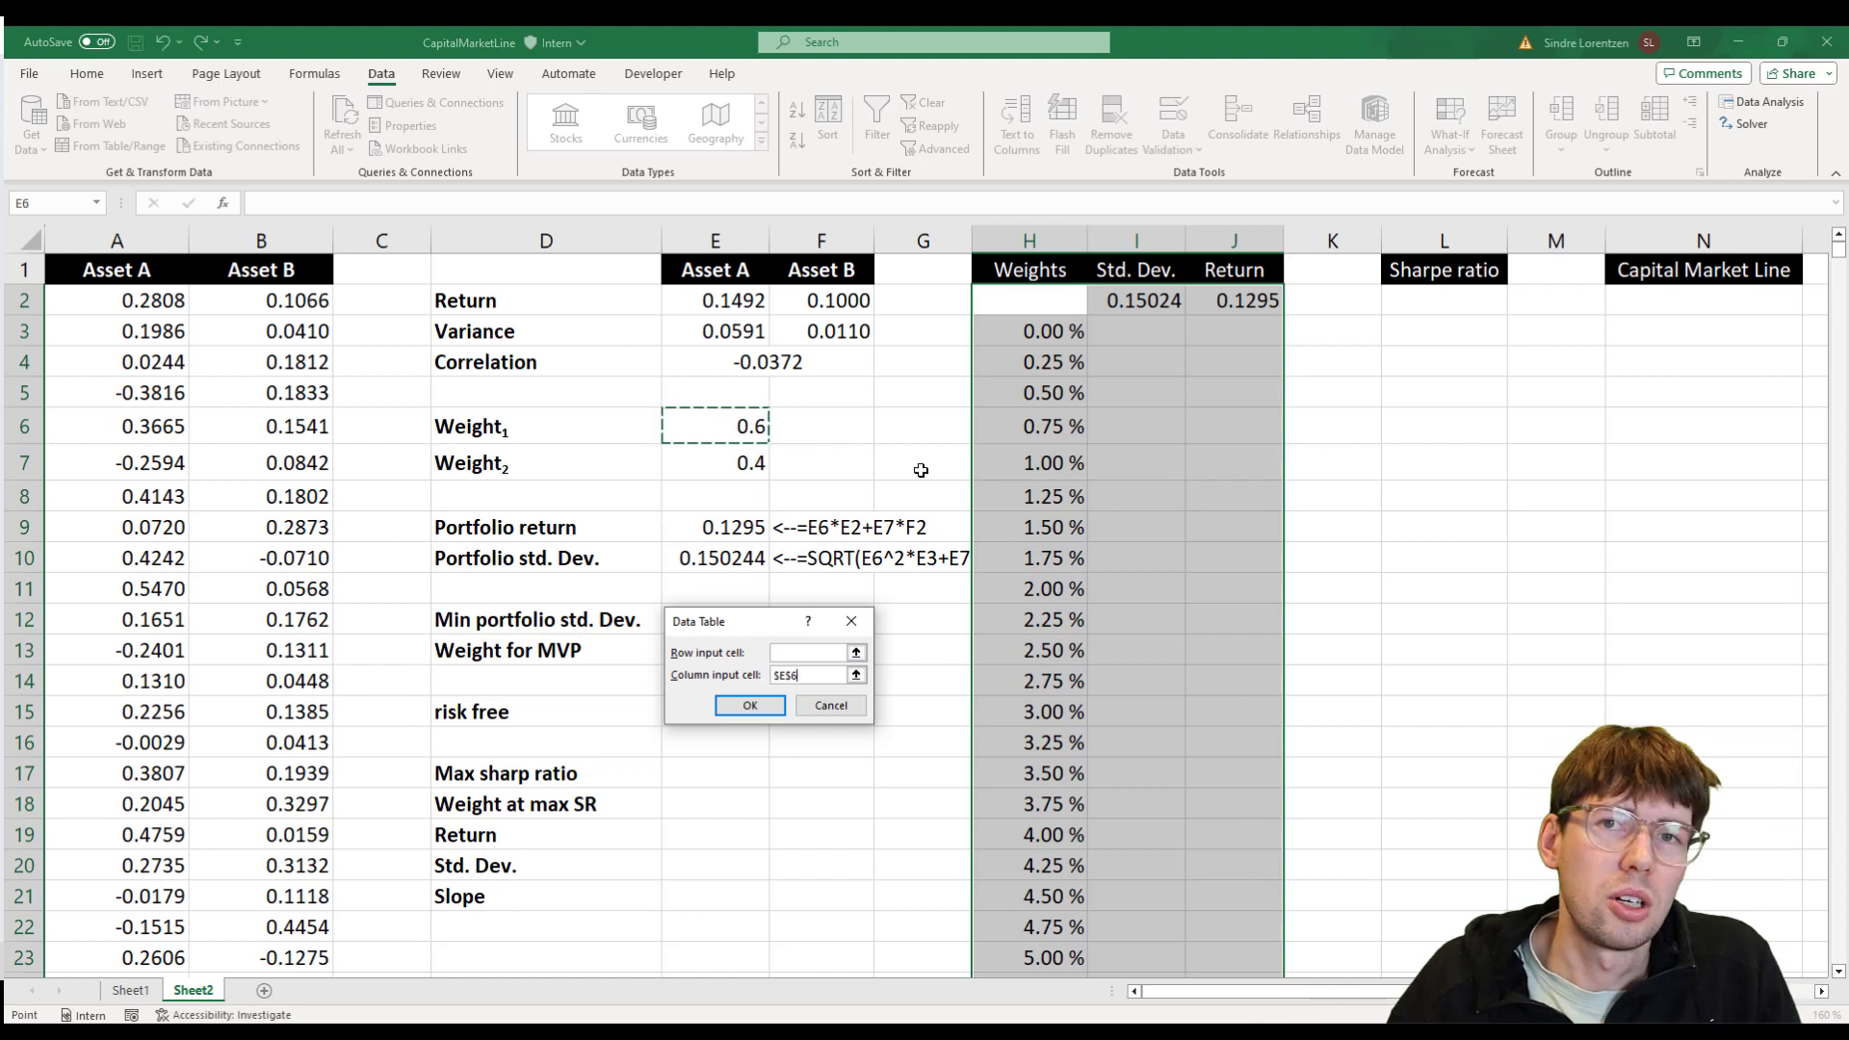
left_click(750, 707)
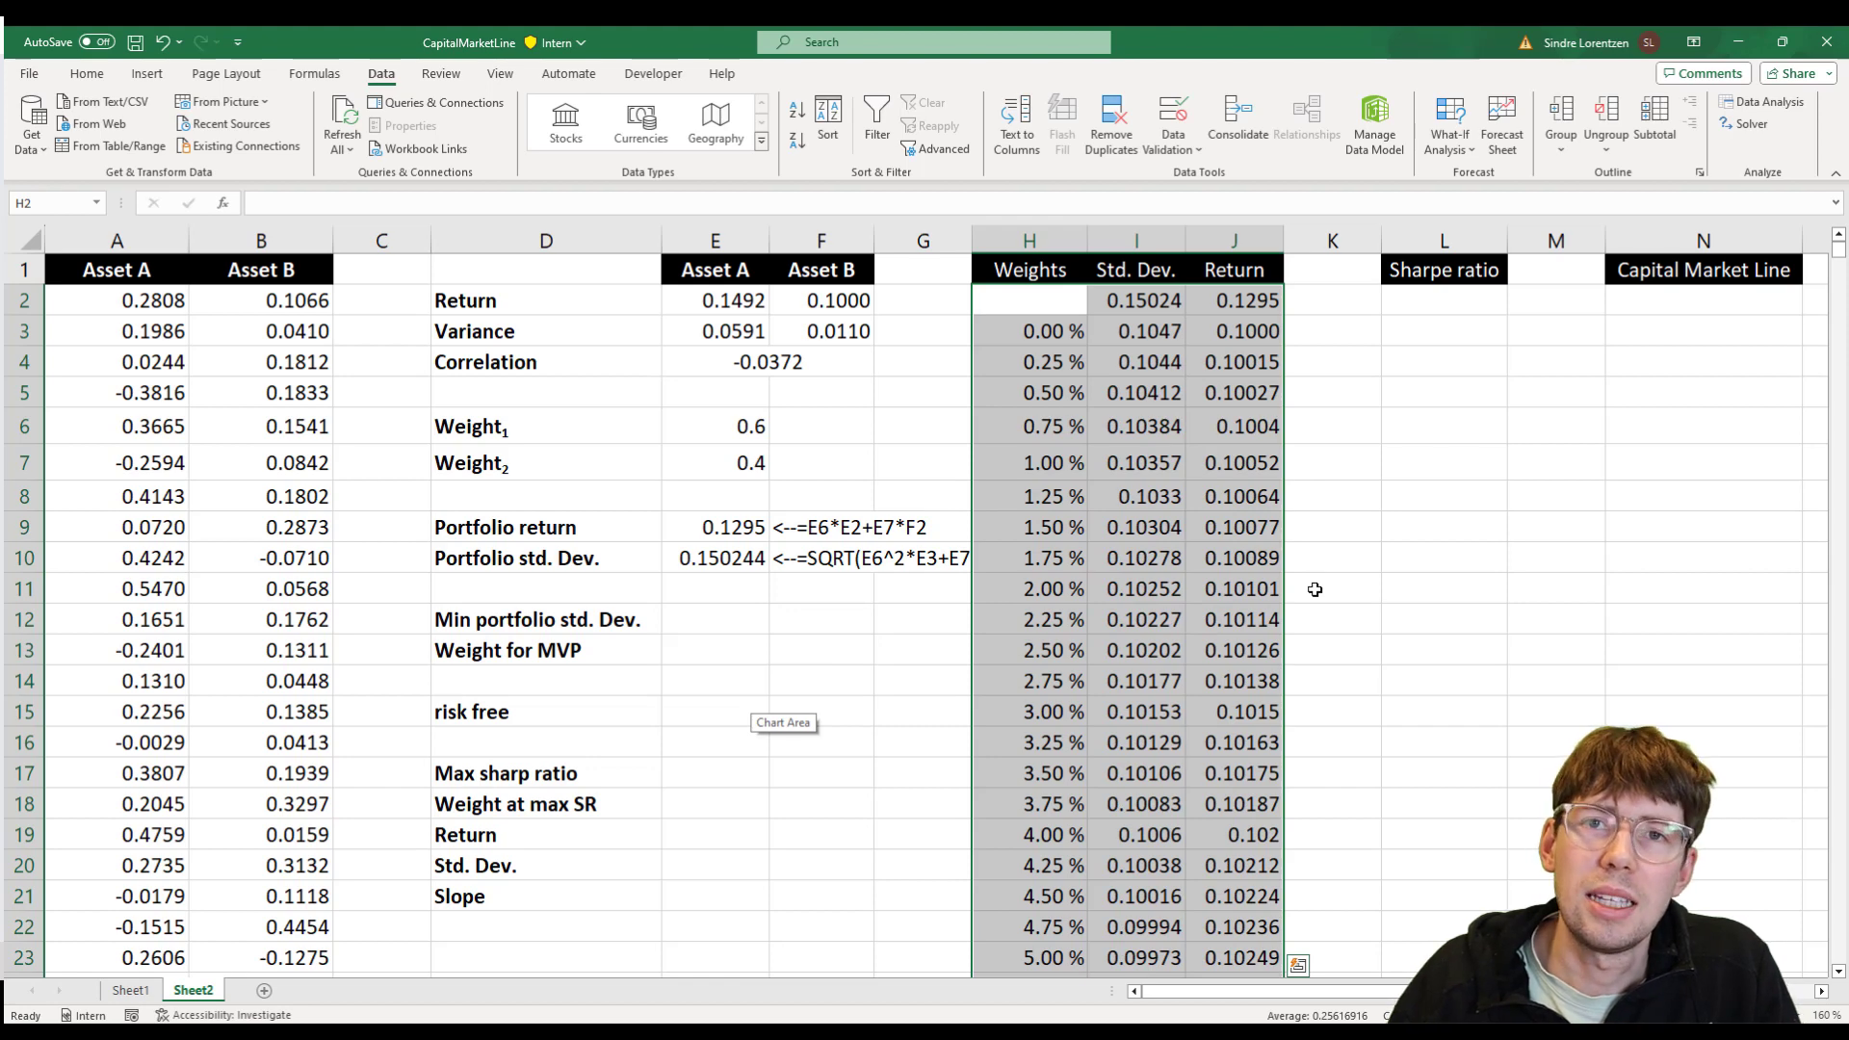
- Examine the first data table rows against Weight 1 in E6 and the portfolio return and standard deviation in E9:E10
left_click(1200, 487)
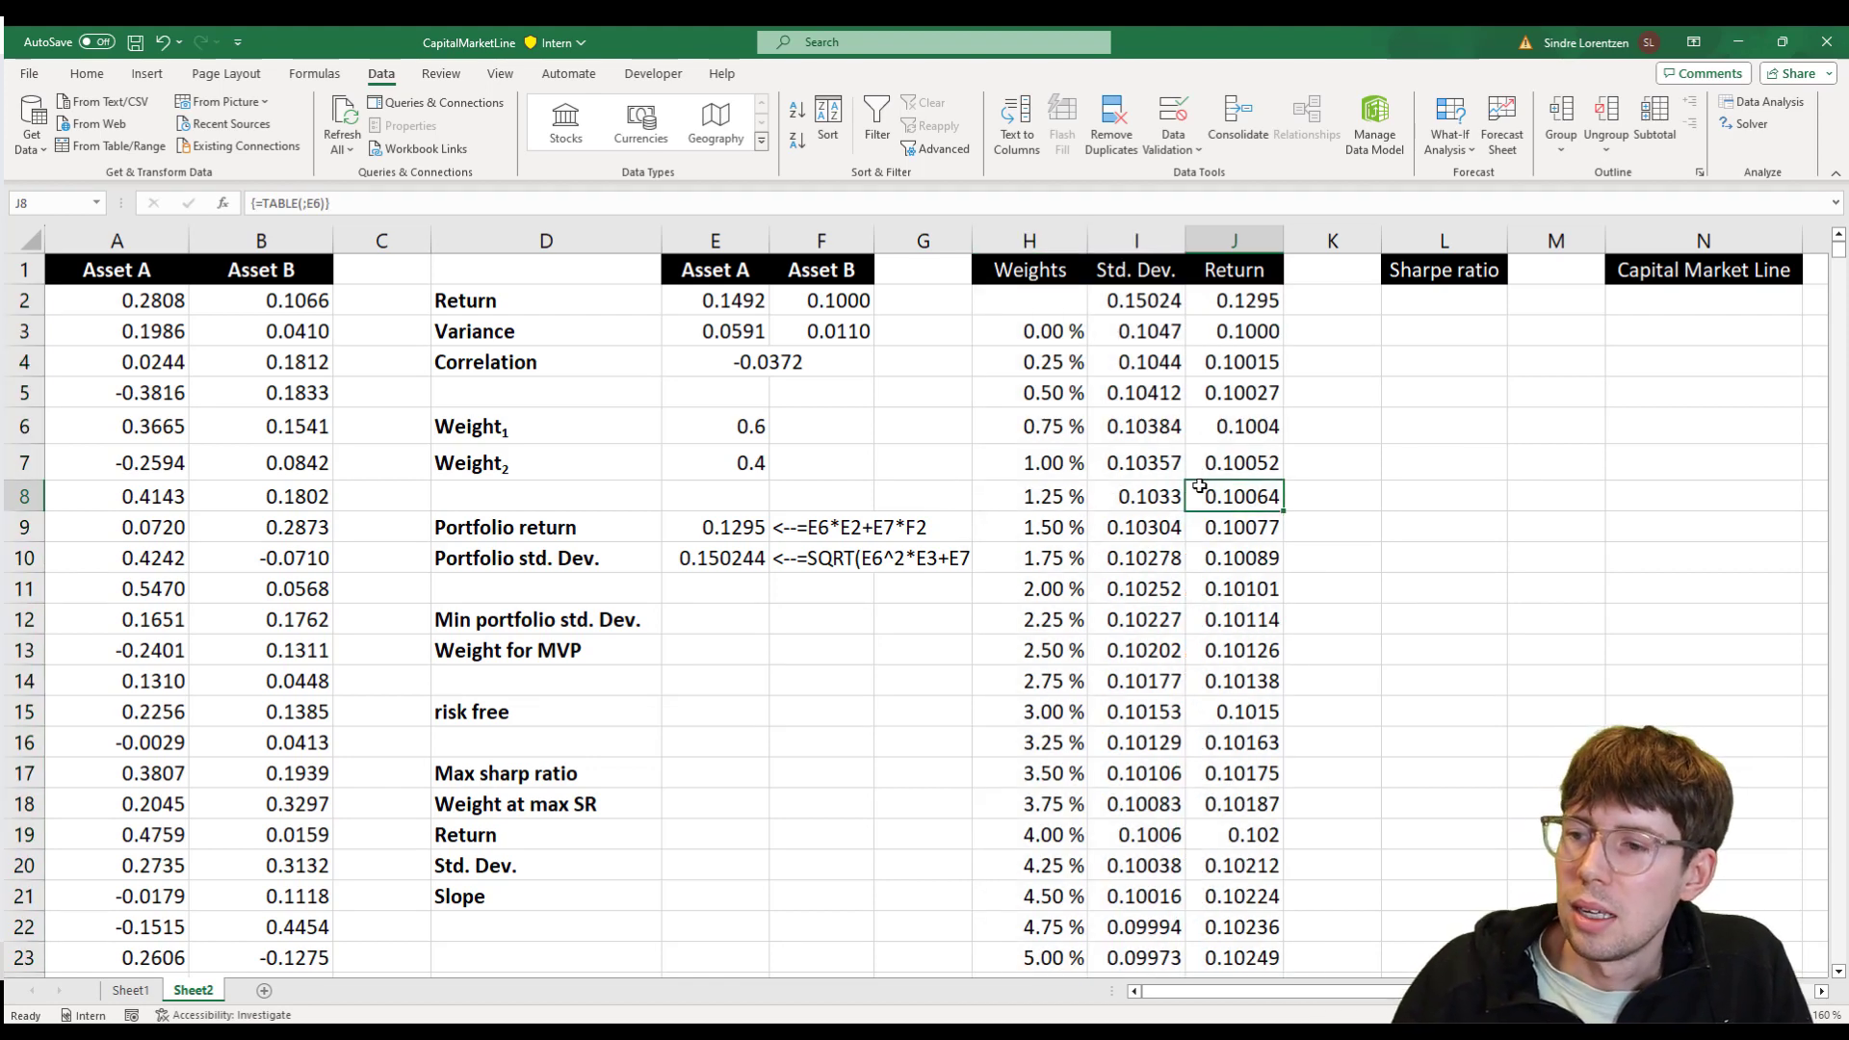
left_click_drag(1040, 338, 1267, 343)
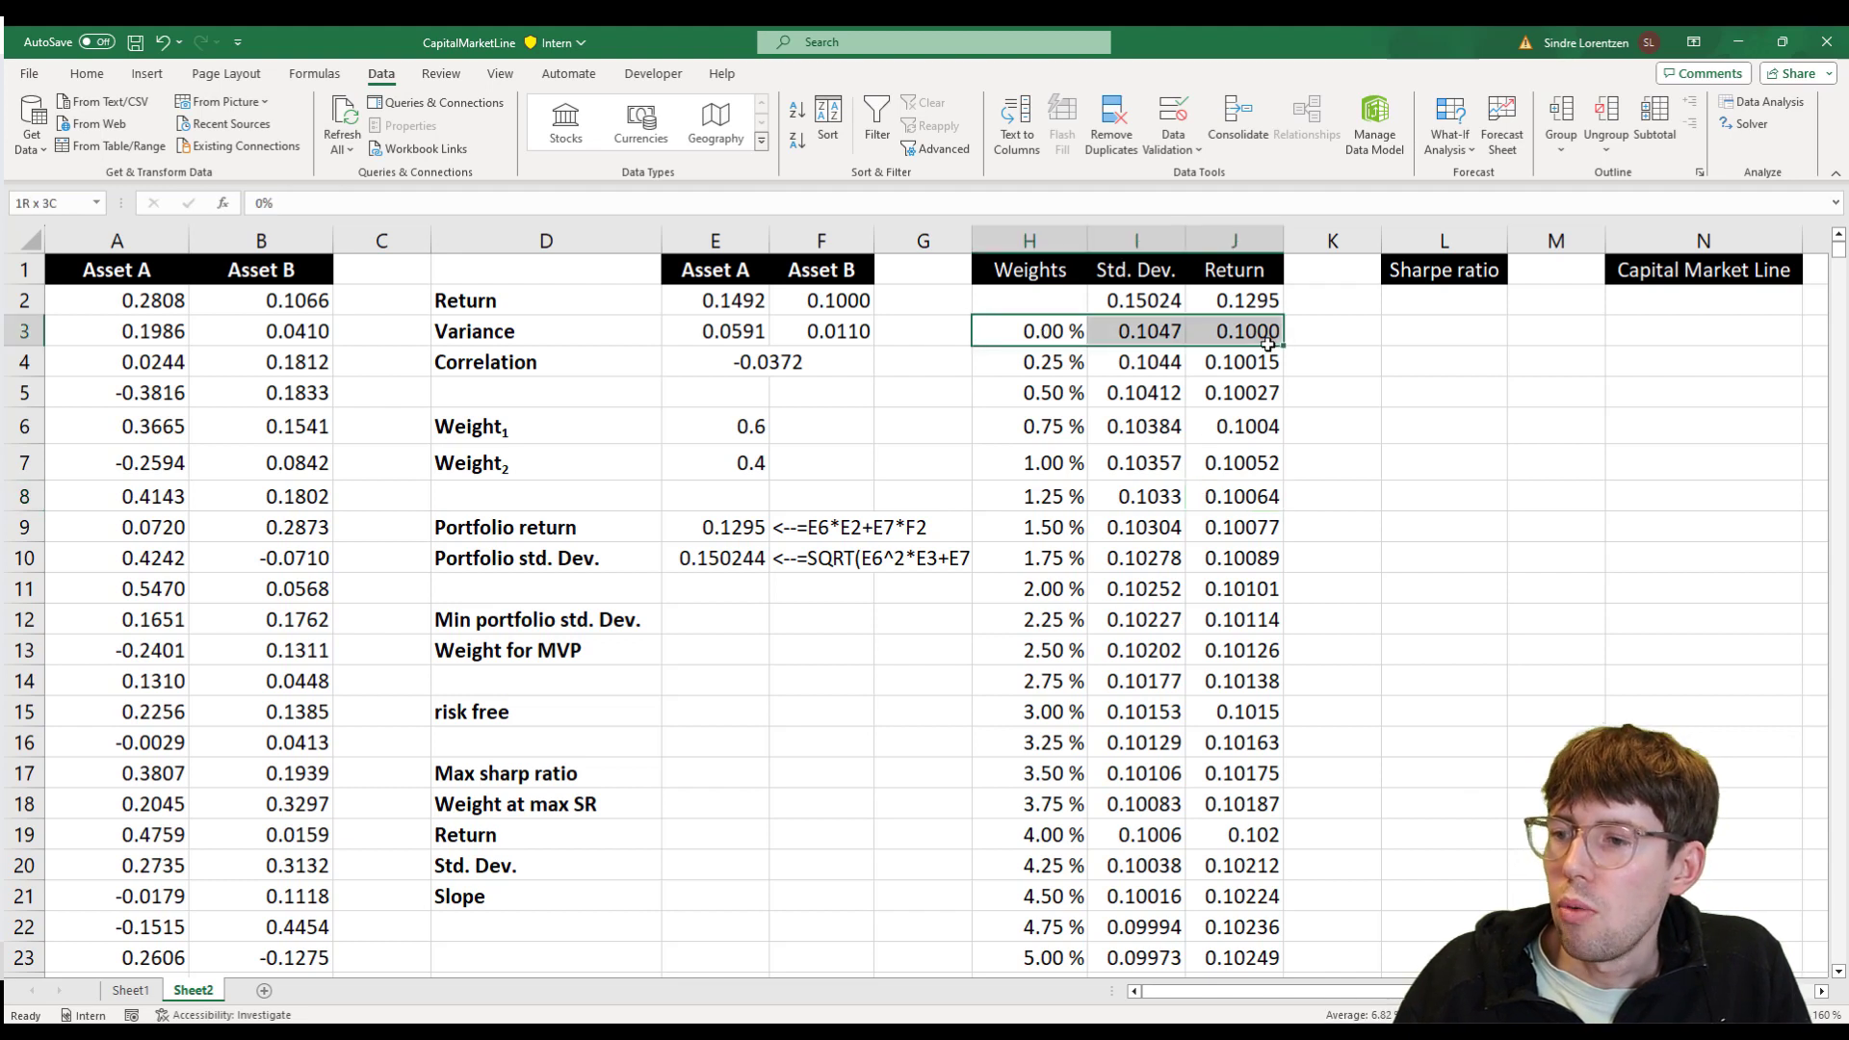
left_click(1167, 384)
left_click(1040, 333)
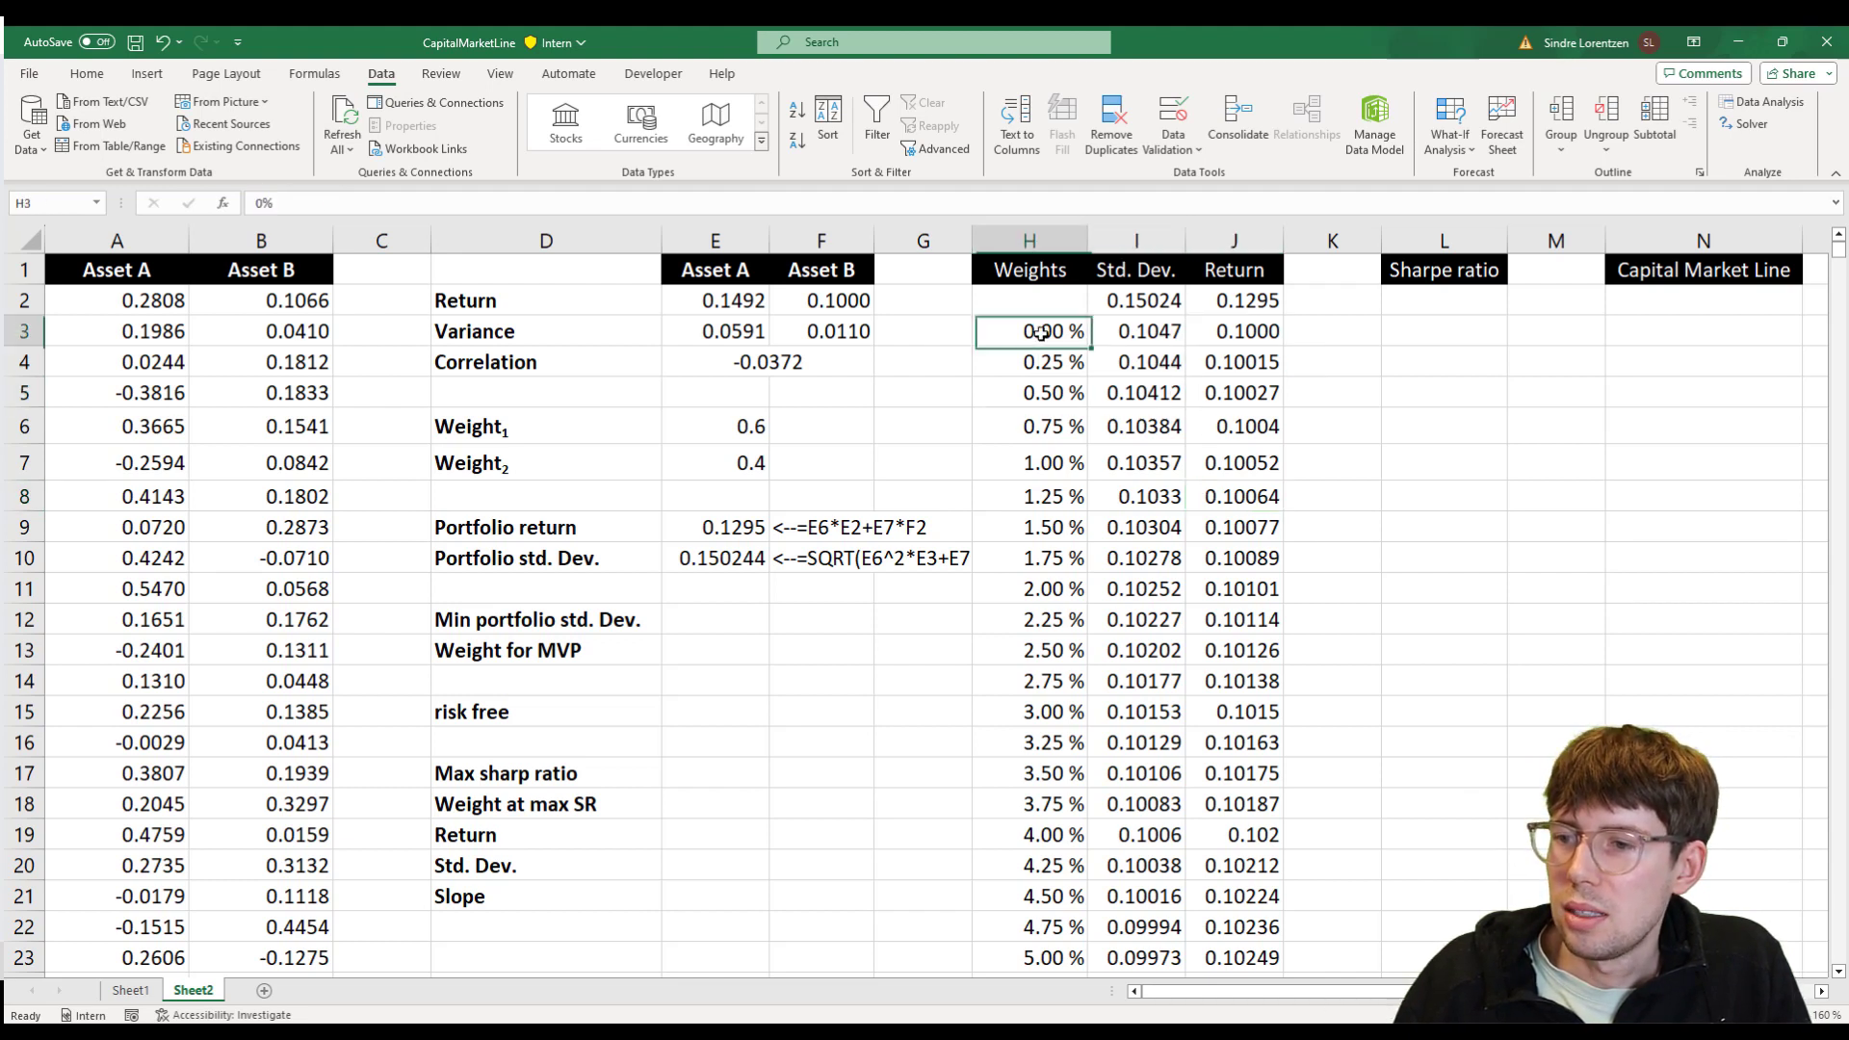
left_click(727, 427)
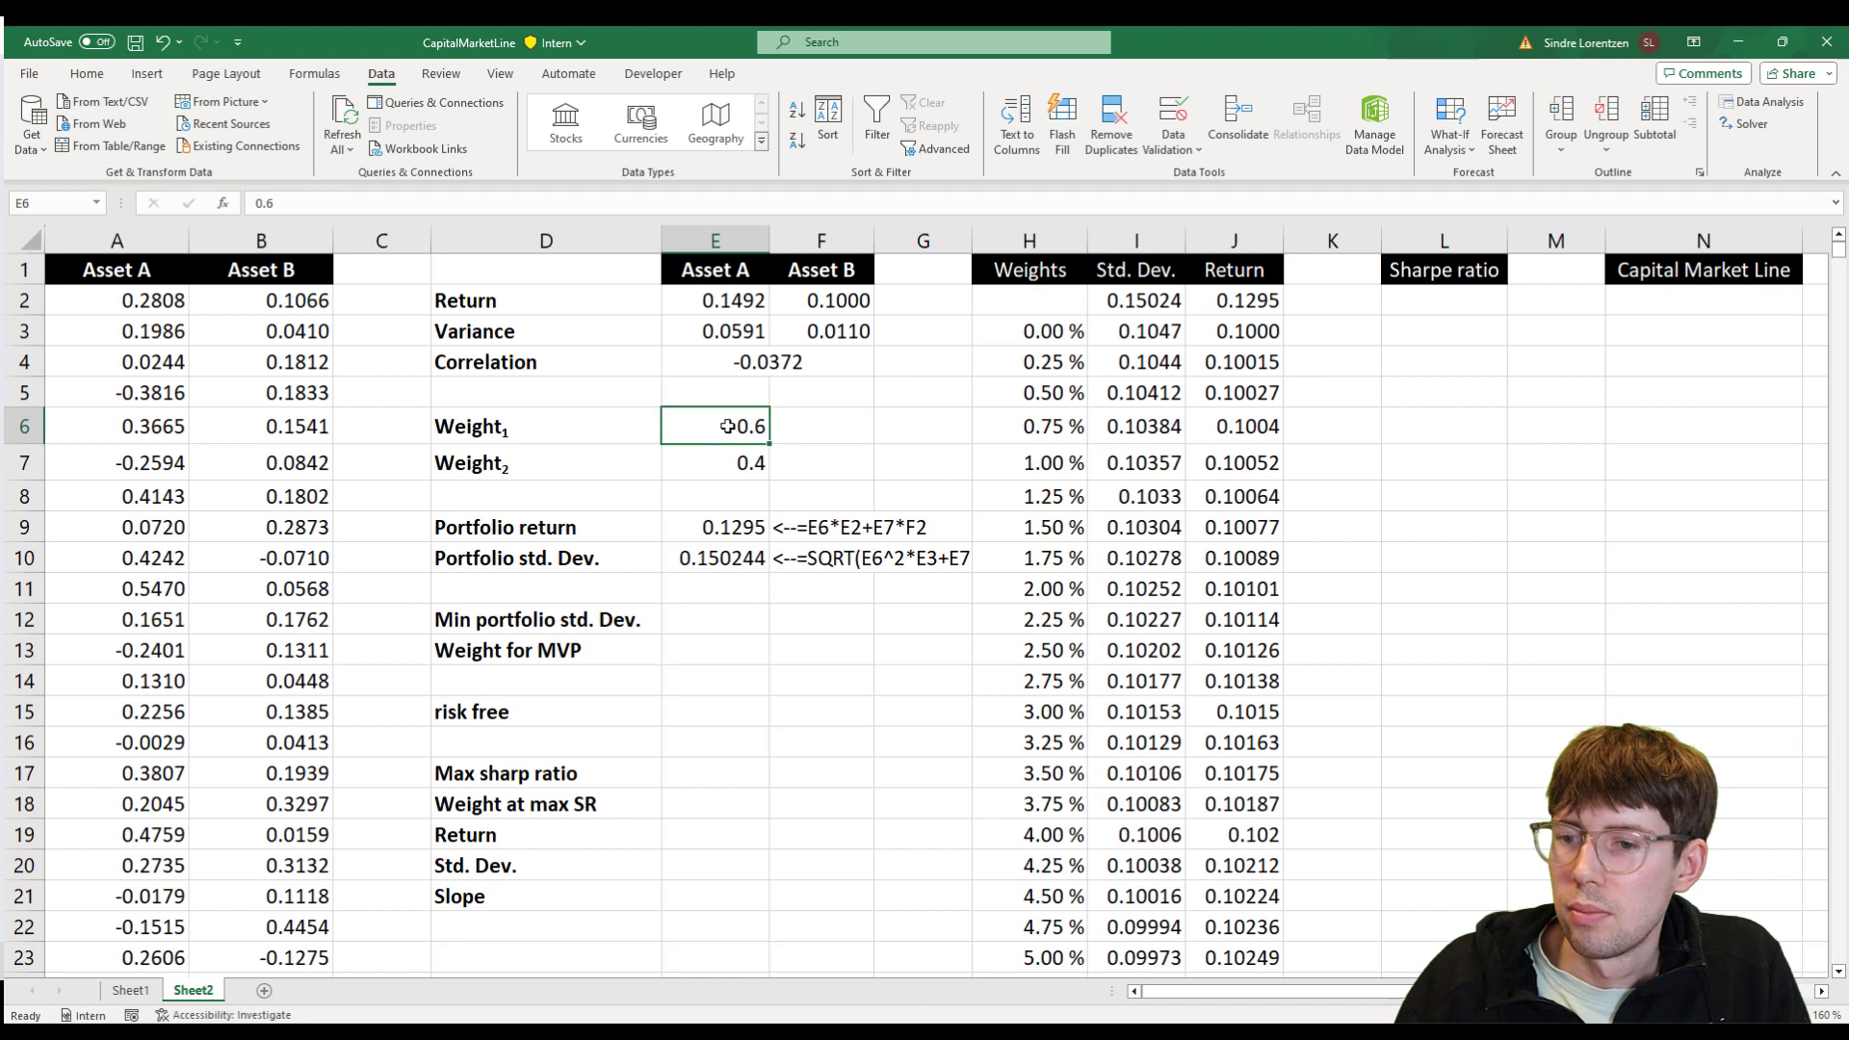
left_click(728, 529)
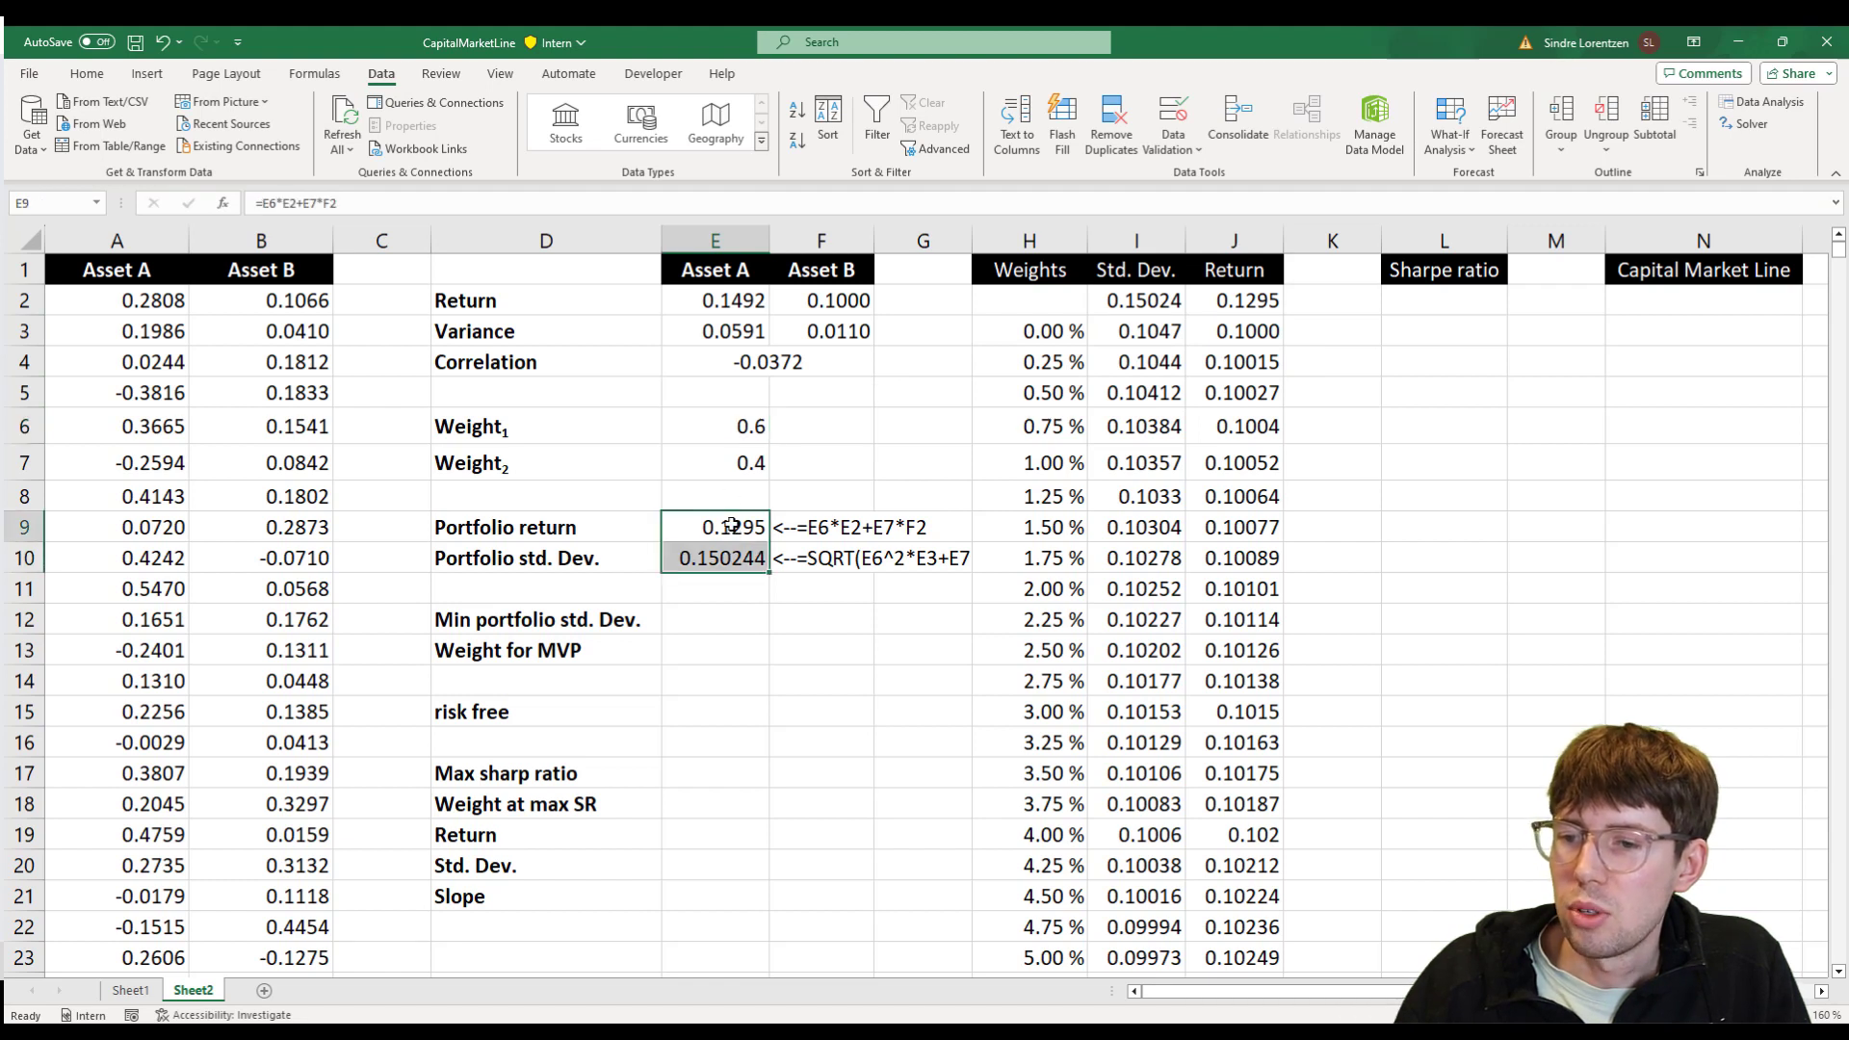
left_click_drag(726, 533, 728, 557)
left_click_drag(1133, 305, 1240, 333)
left_click(1146, 337)
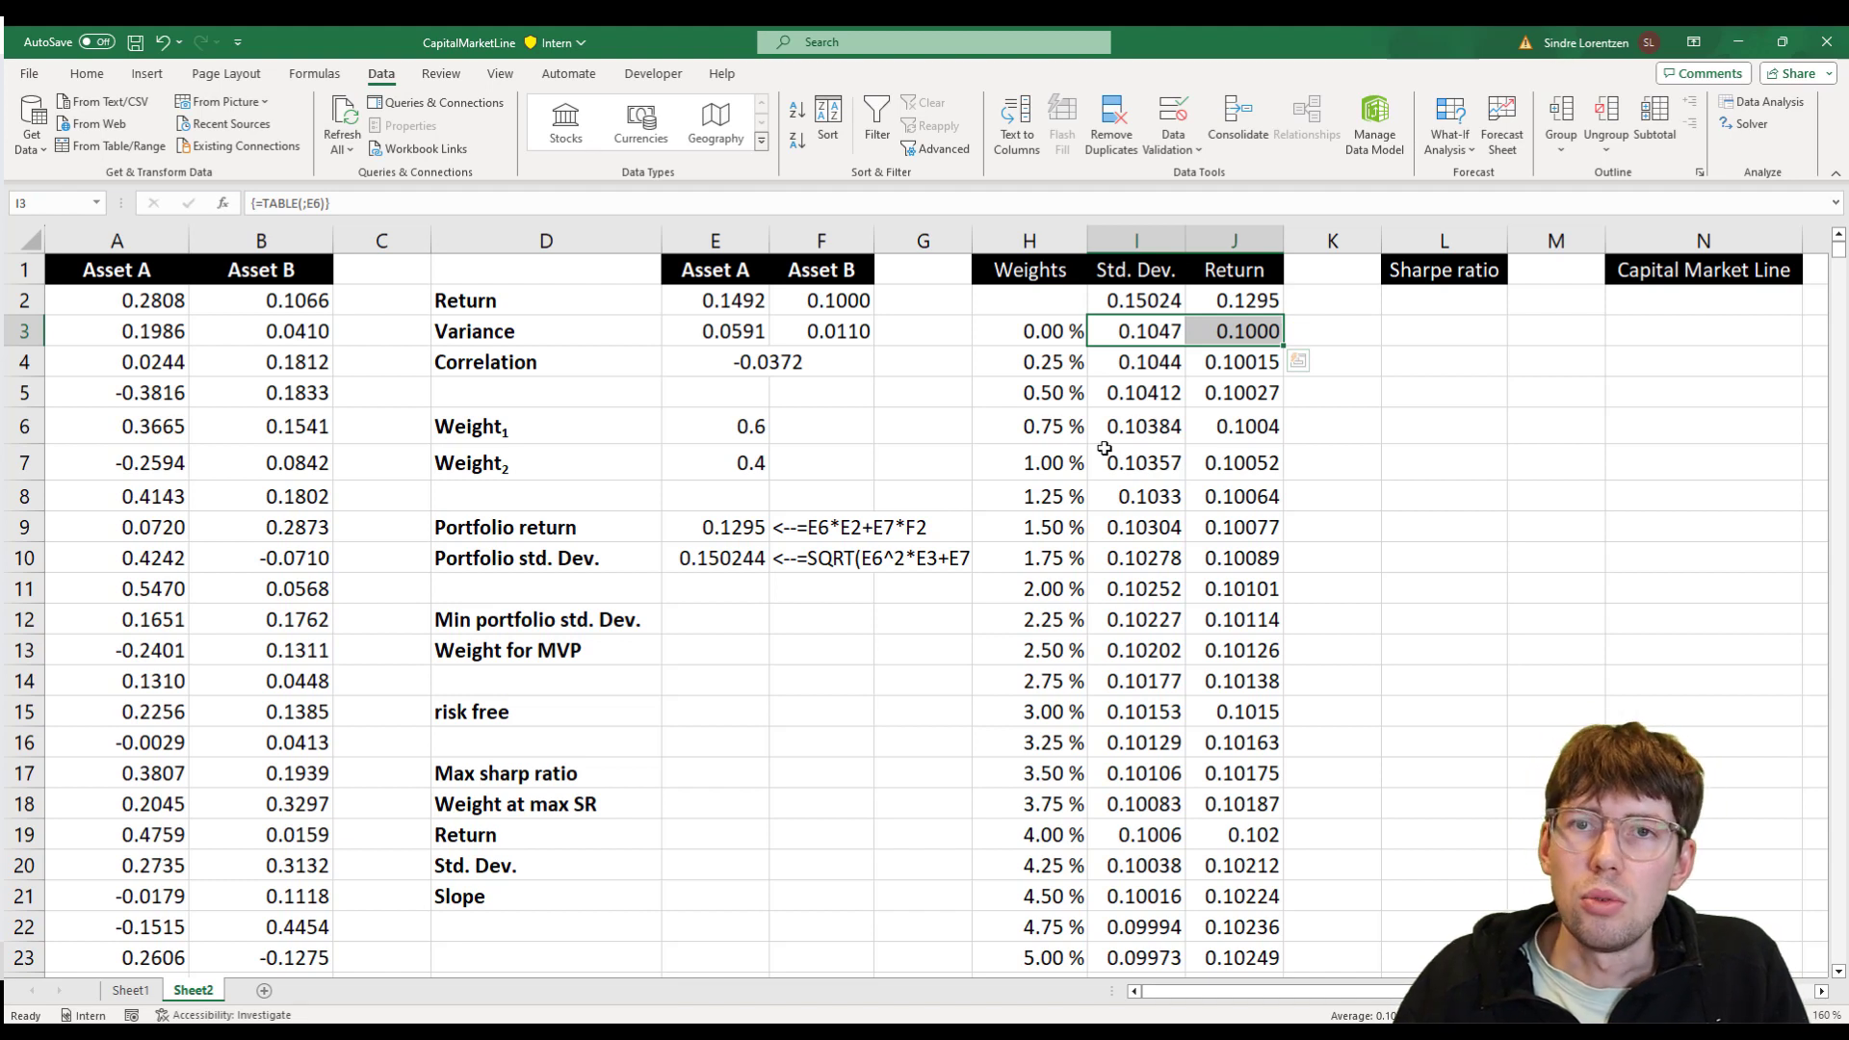
- Insert a markers-only scatter chart of the standard deviations and returns in I3:J403
left_click(1146, 424)
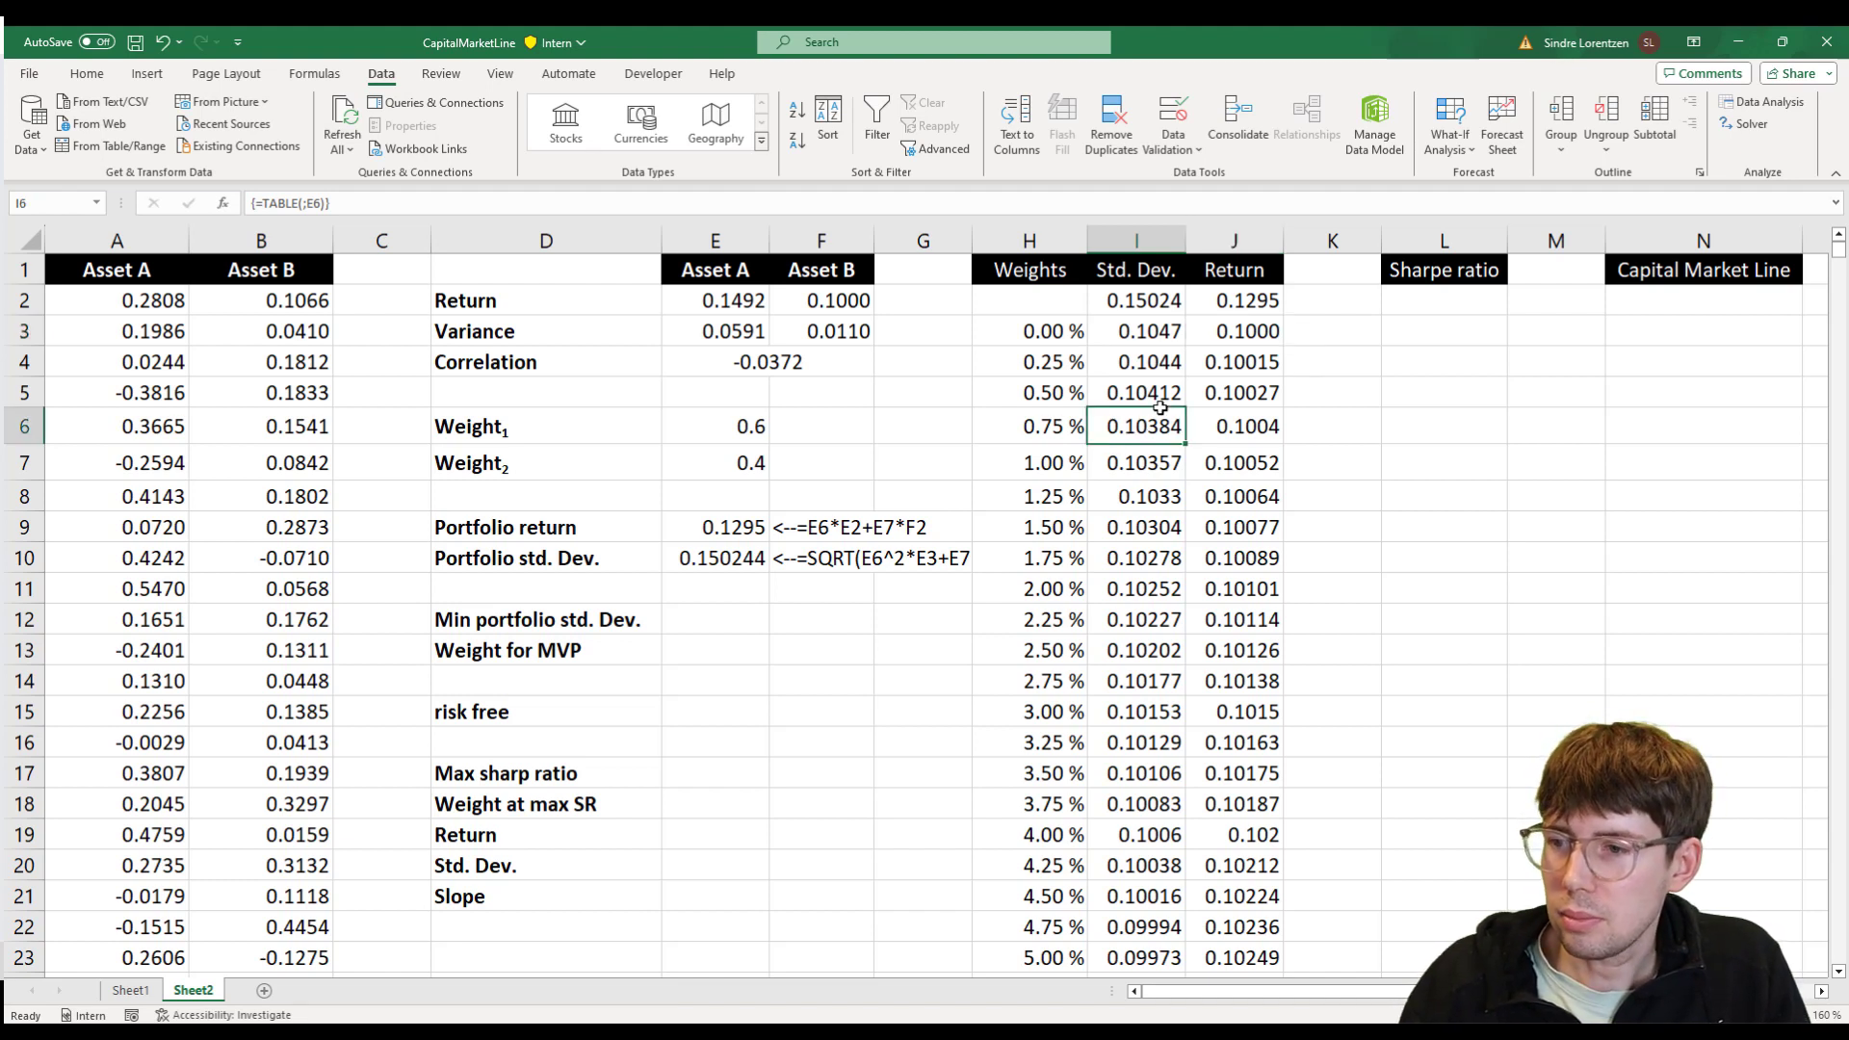
key("Up")
key("Up")
key("Up")
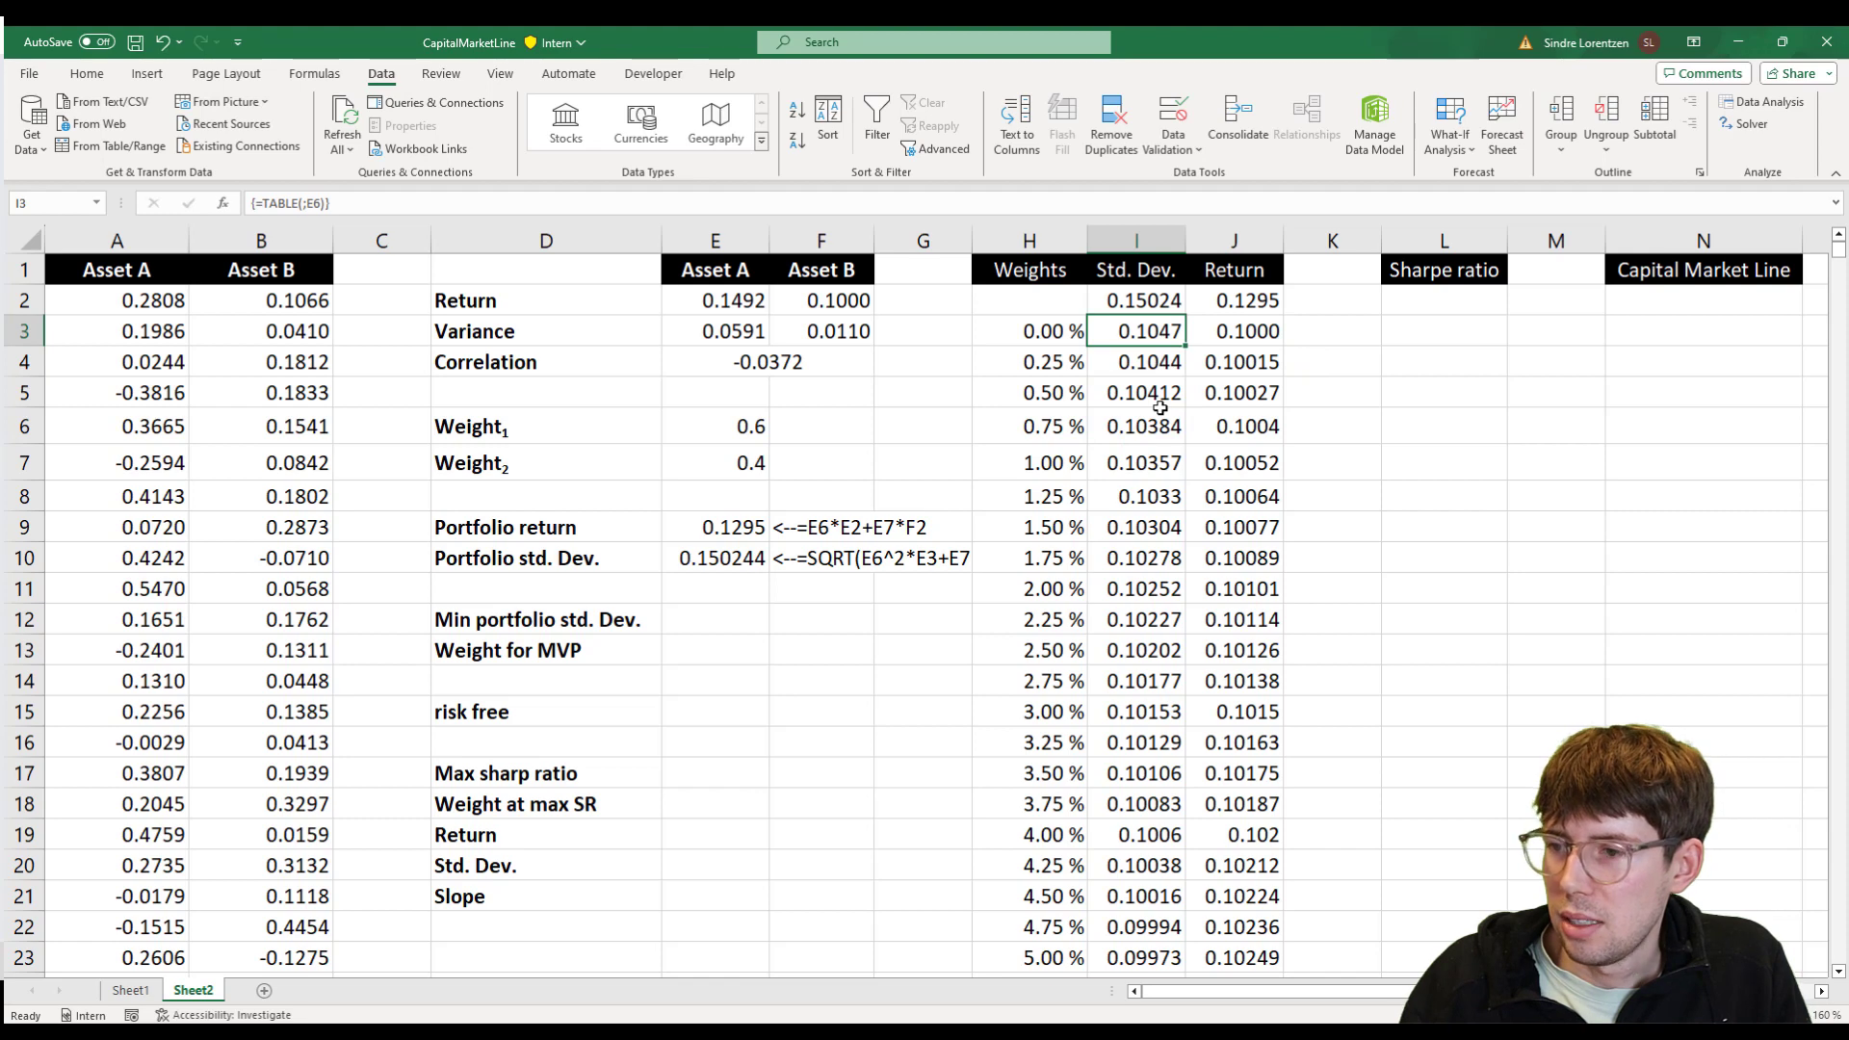
key("shift+Right")
key("ctrl+shift+Down")
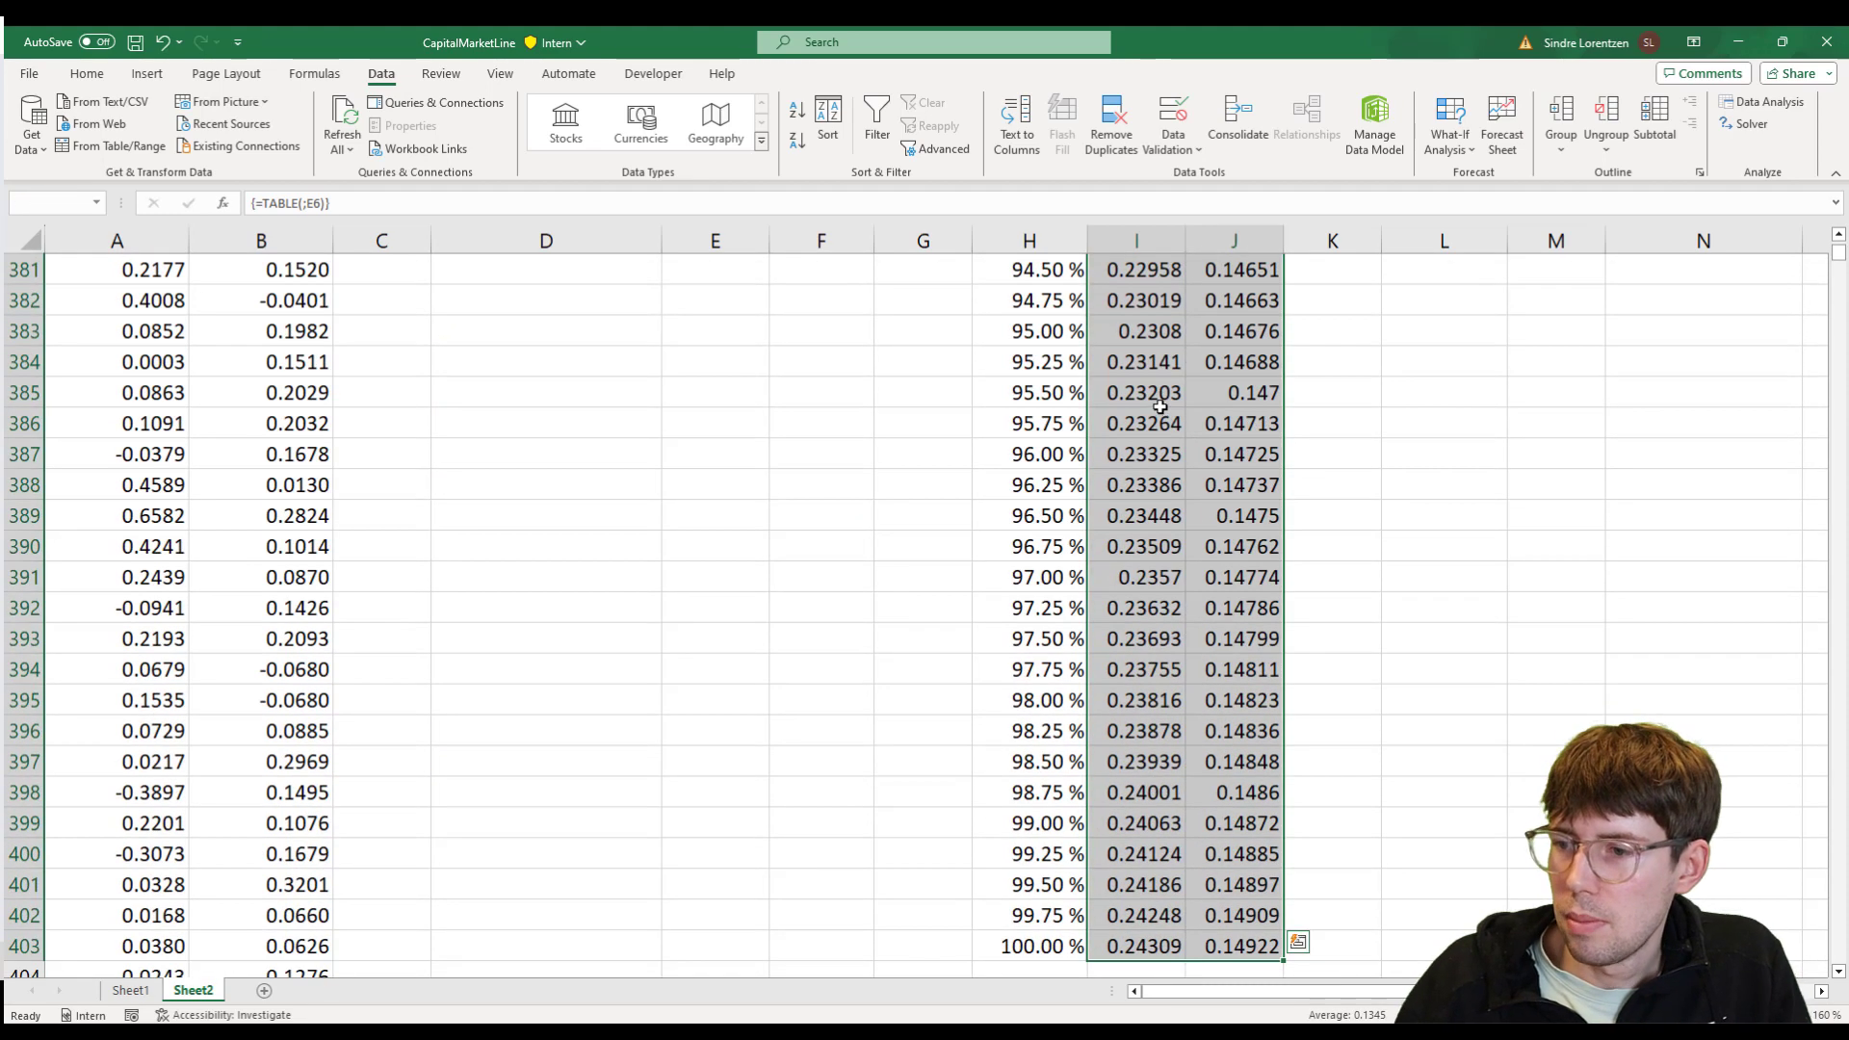
left_click_drag(1836, 273, 1836, 246)
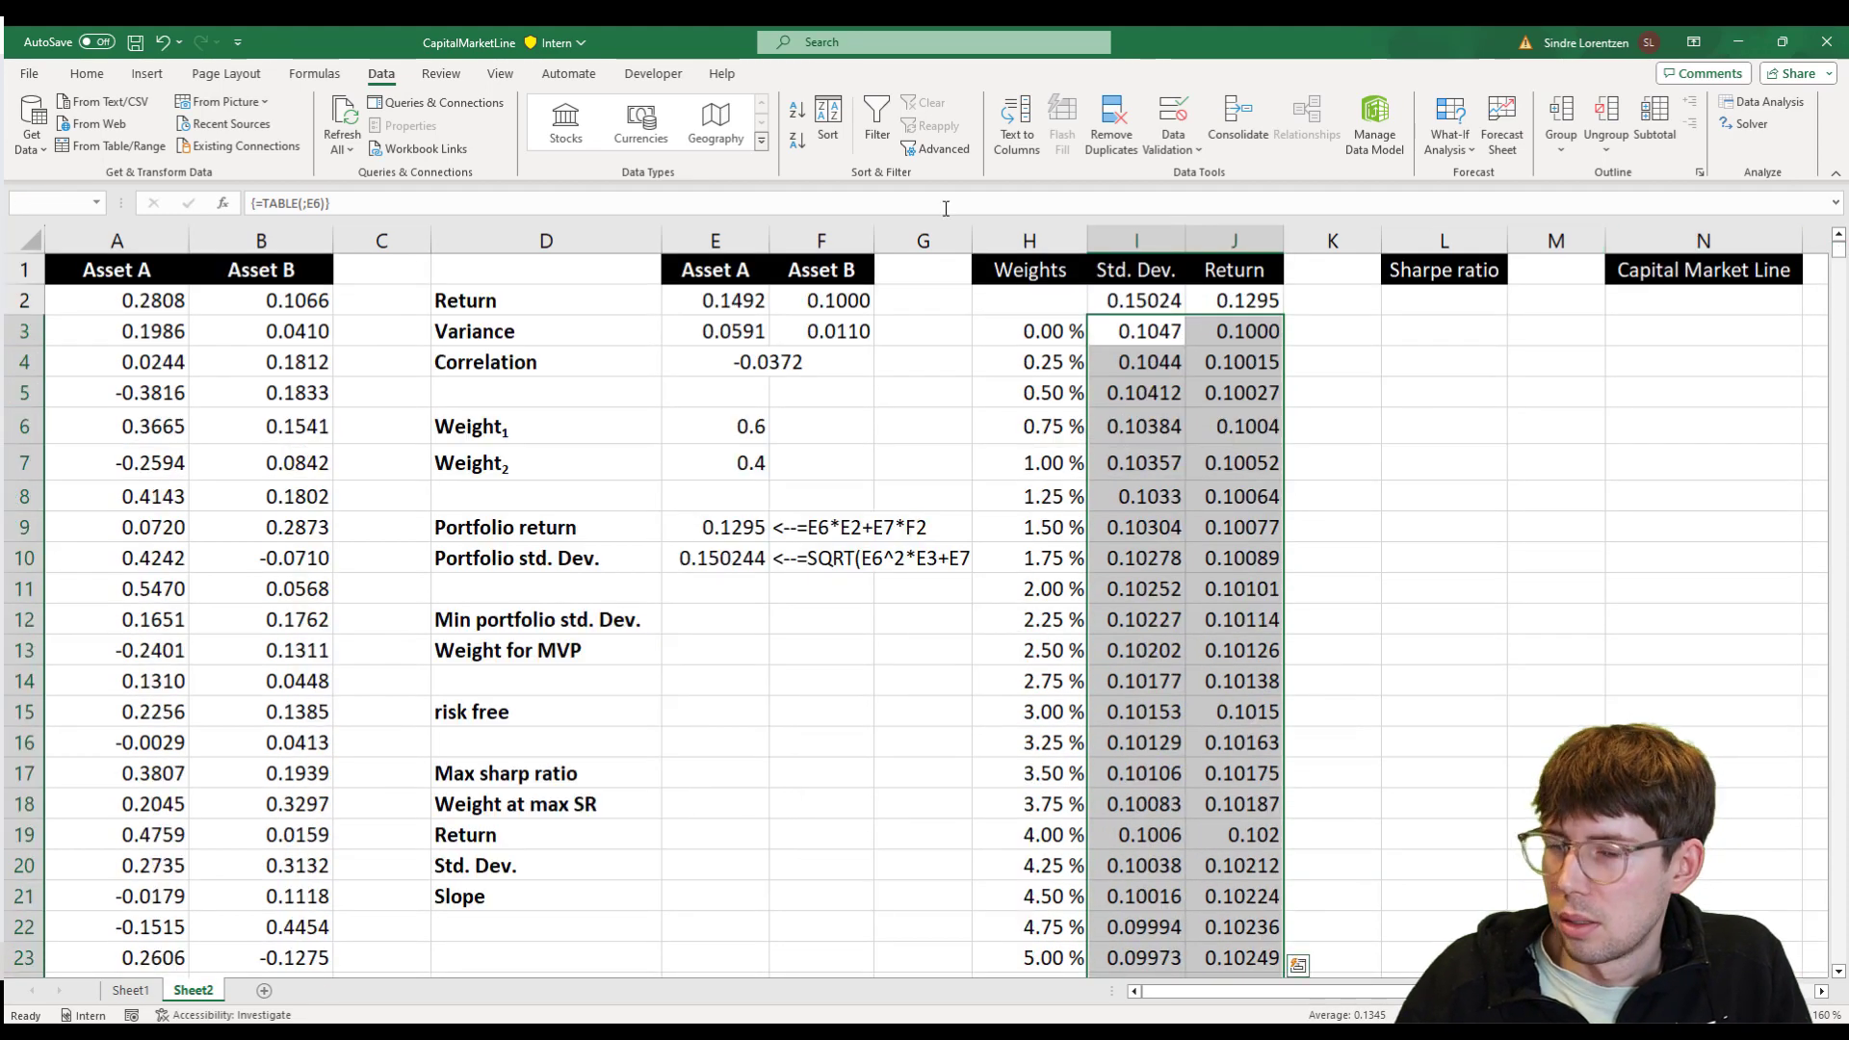
left_click(150, 75)
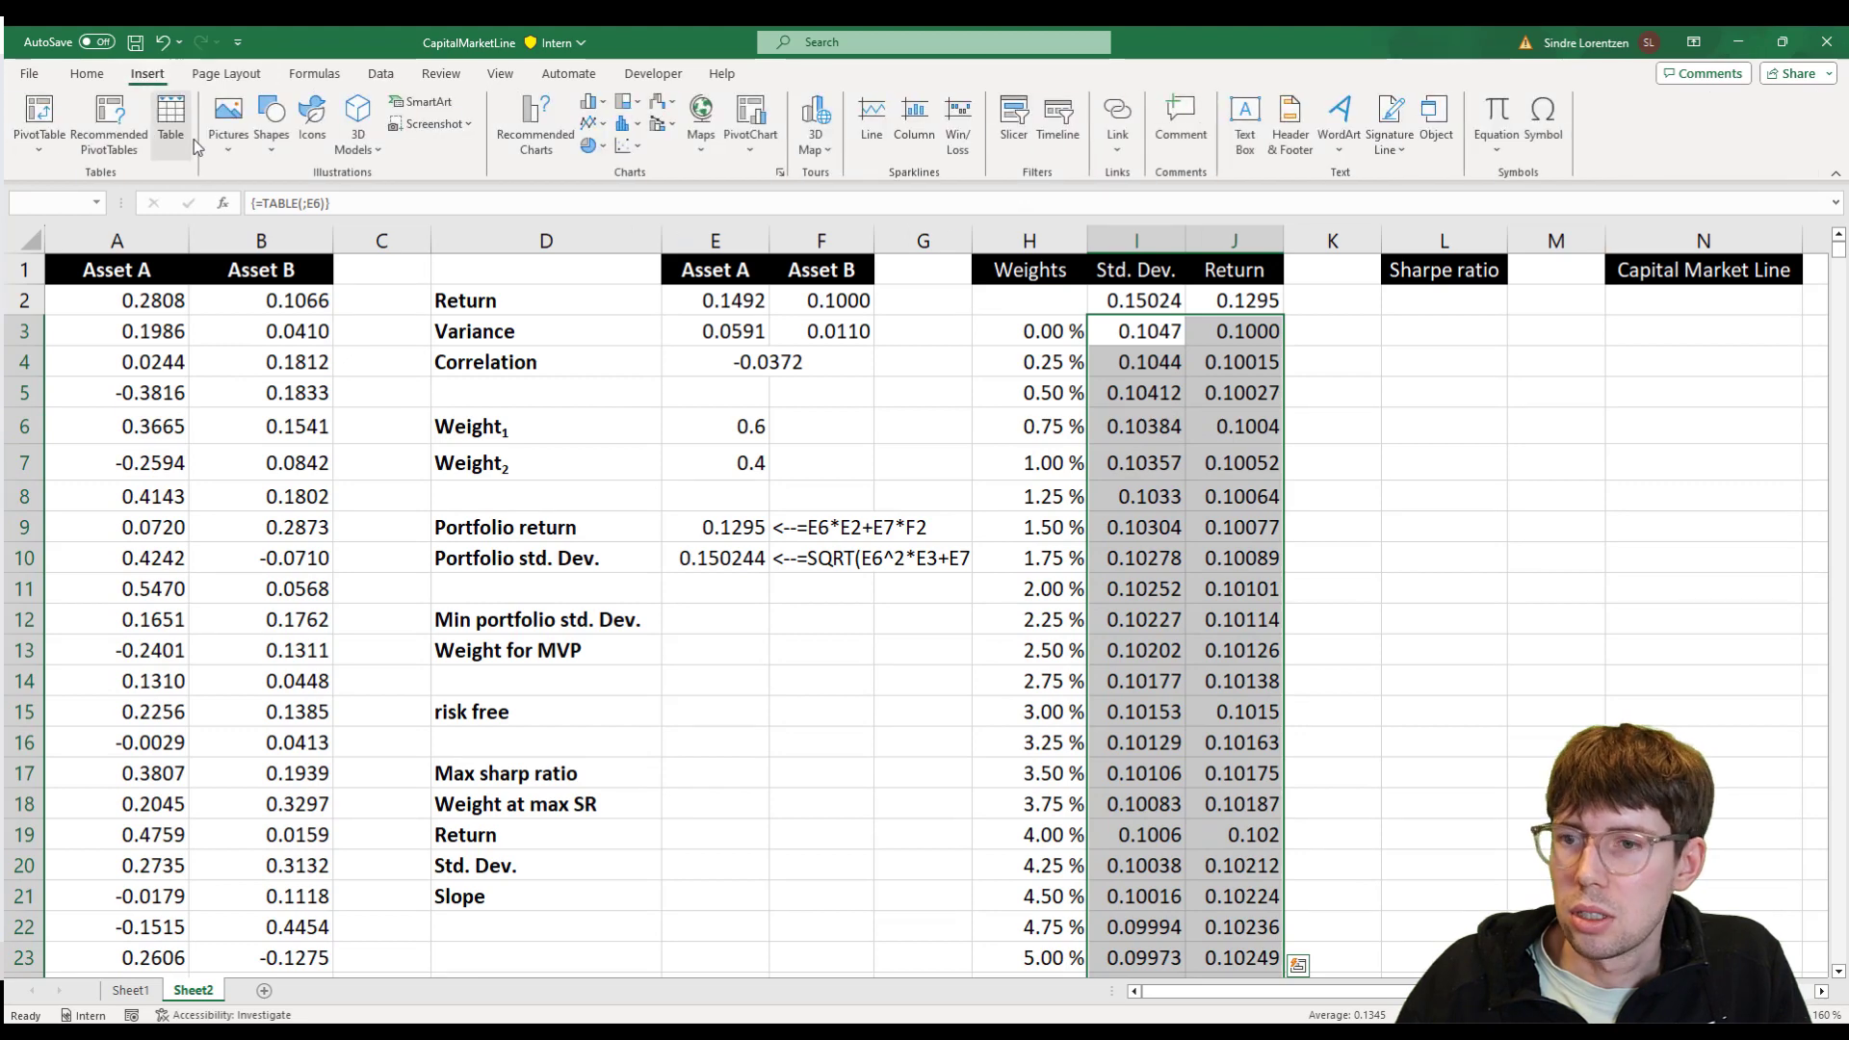
left_click(626, 146)
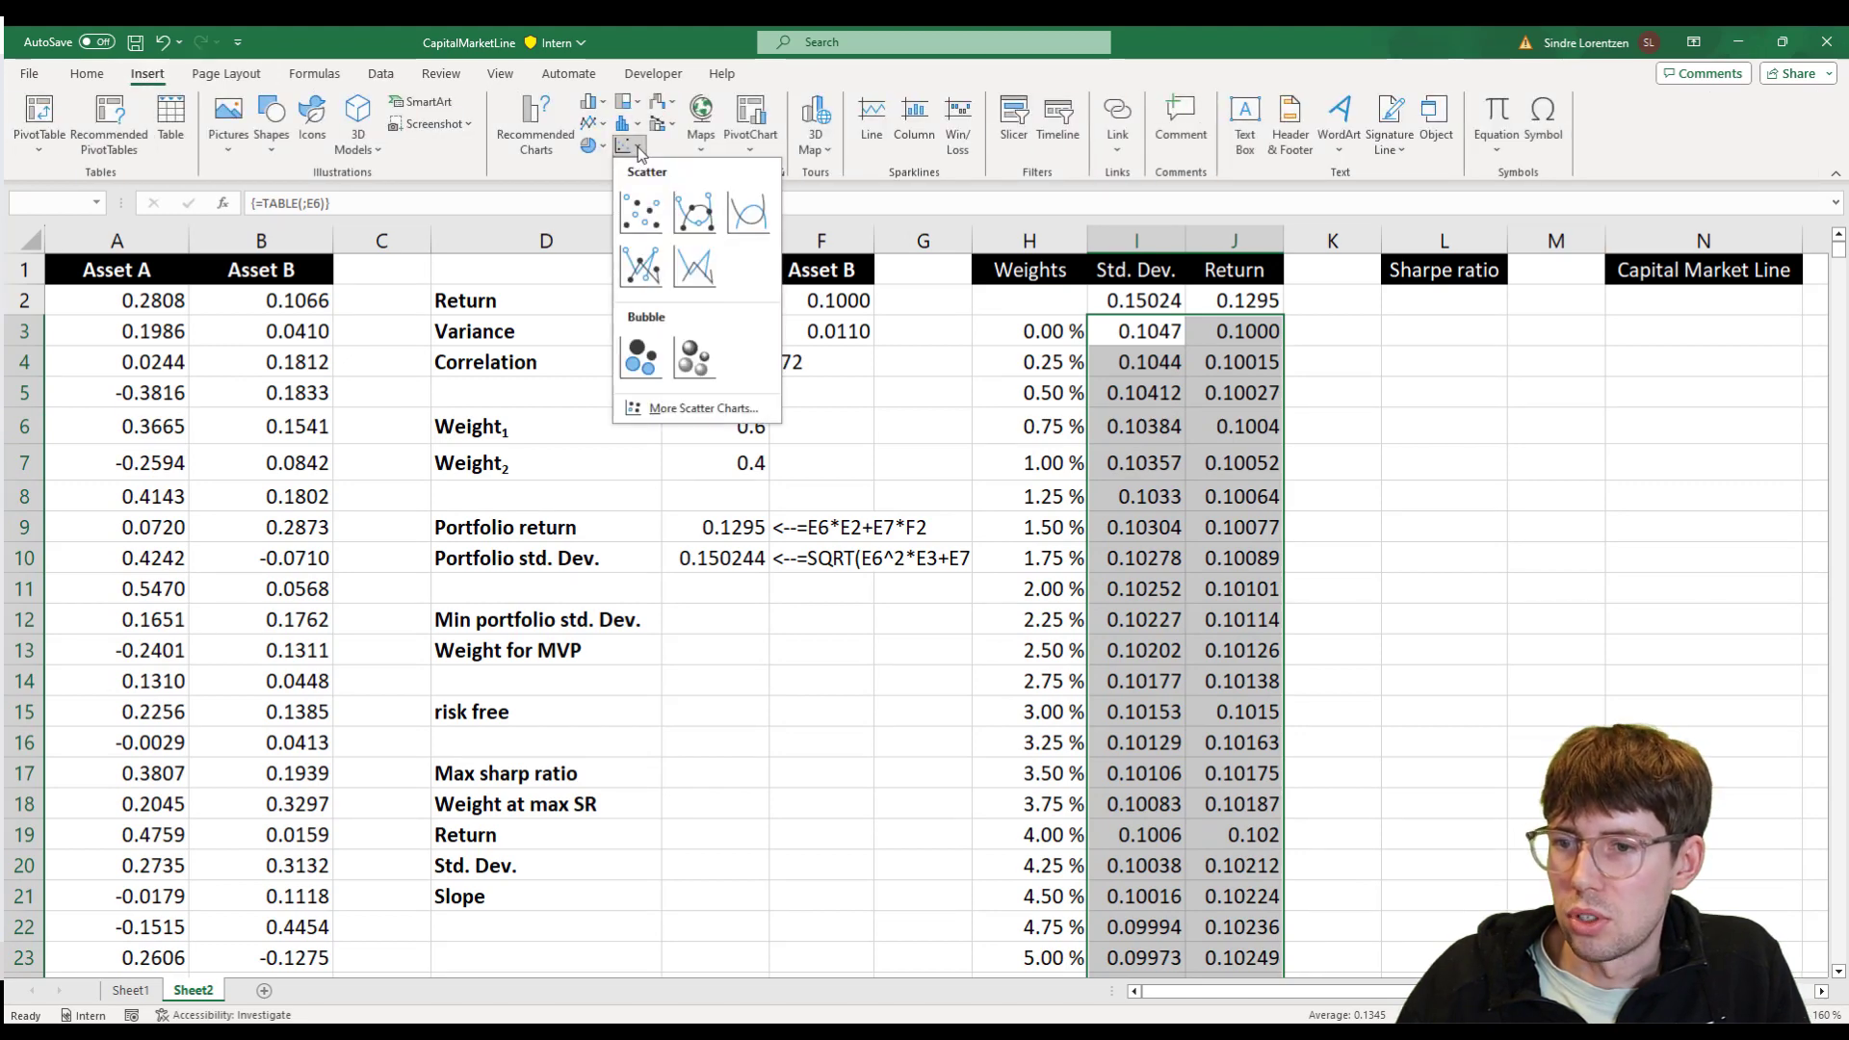
left_click(641, 220)
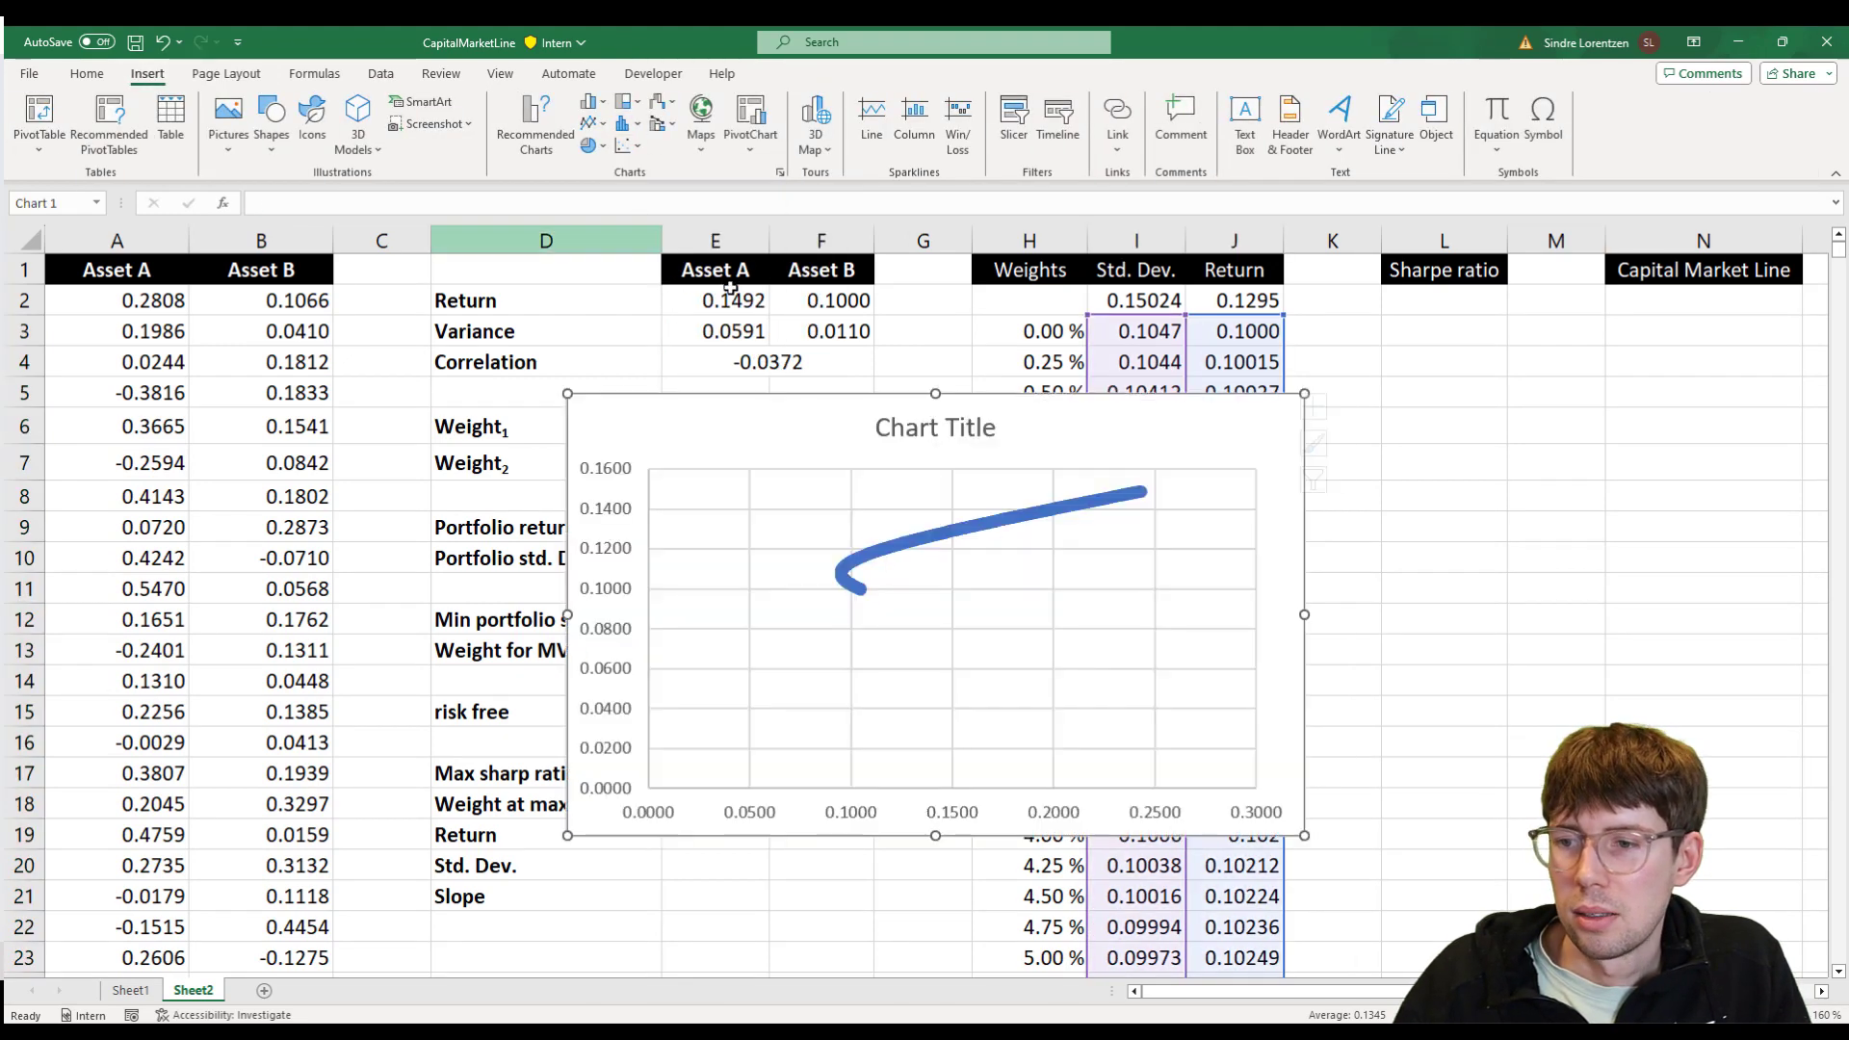
- Move the scatter chart off the calculations to the empty area below the Sharpe ratio and Capital Market Line headings
left_click_drag(1100, 441, 762, 469)
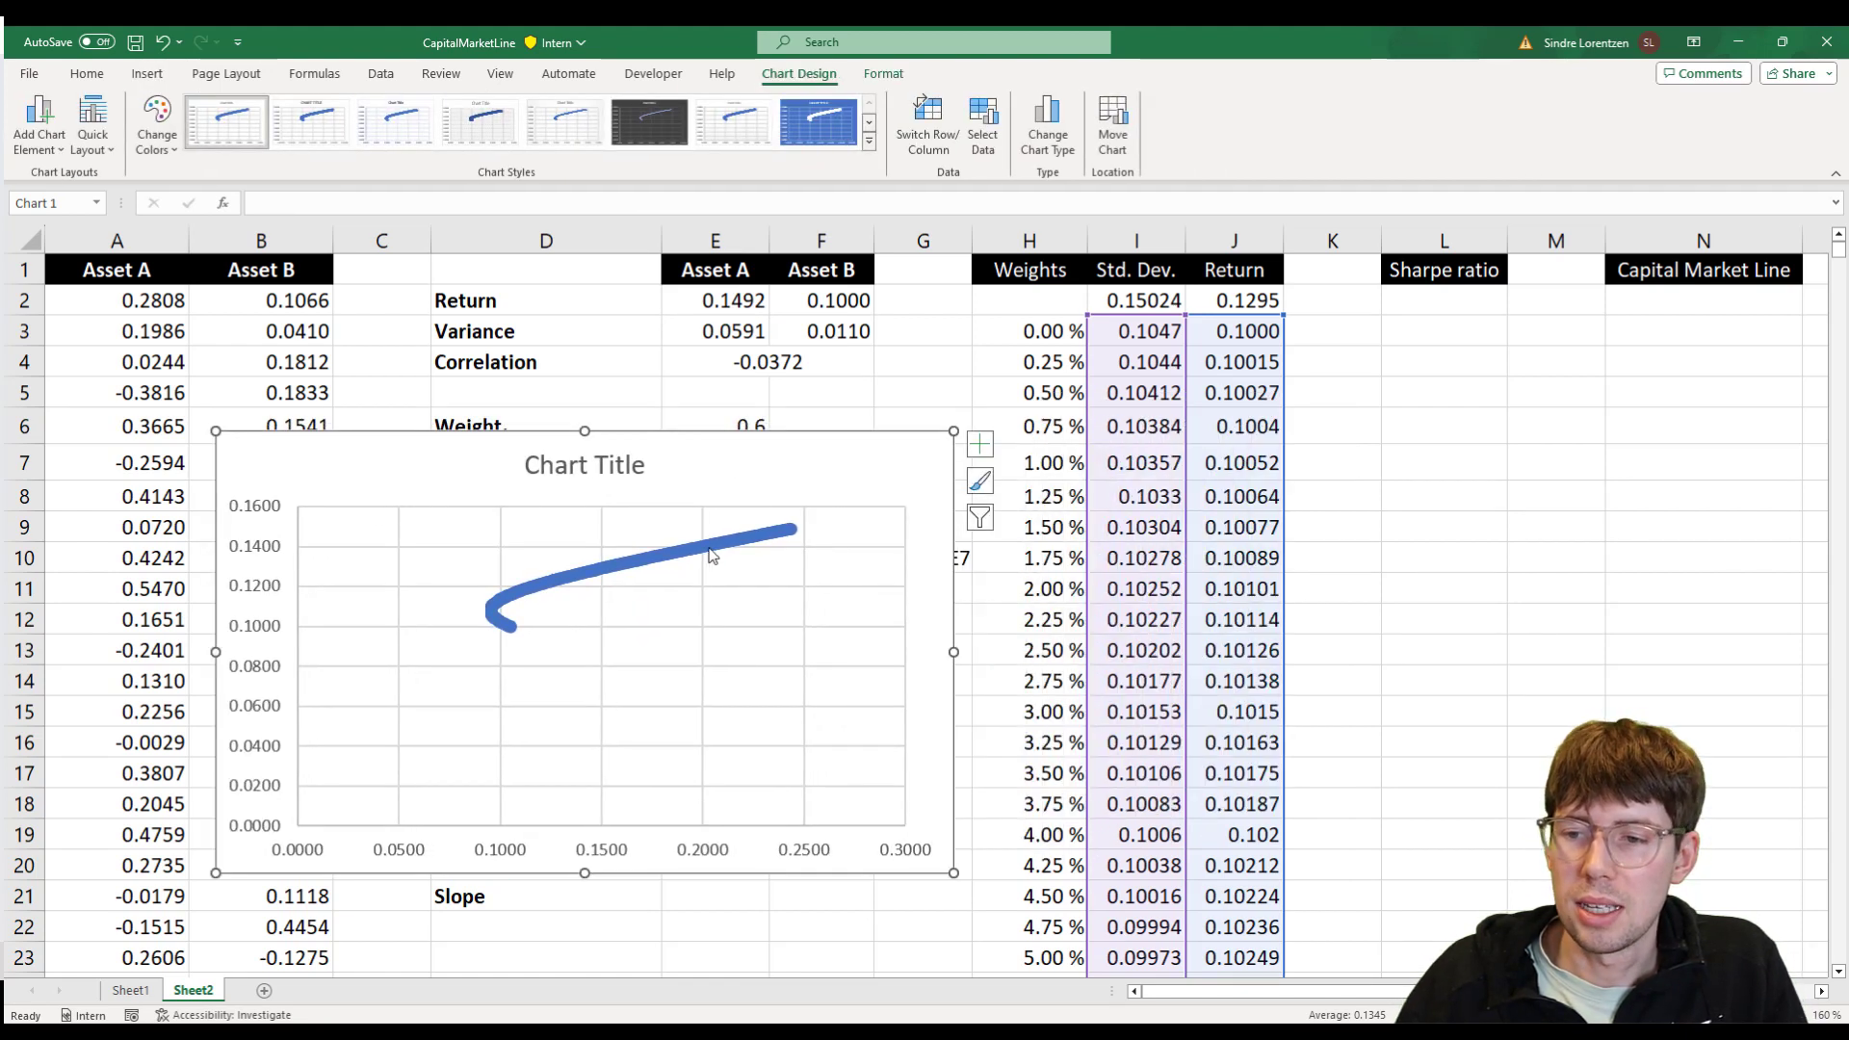
mouse_move(709, 554)
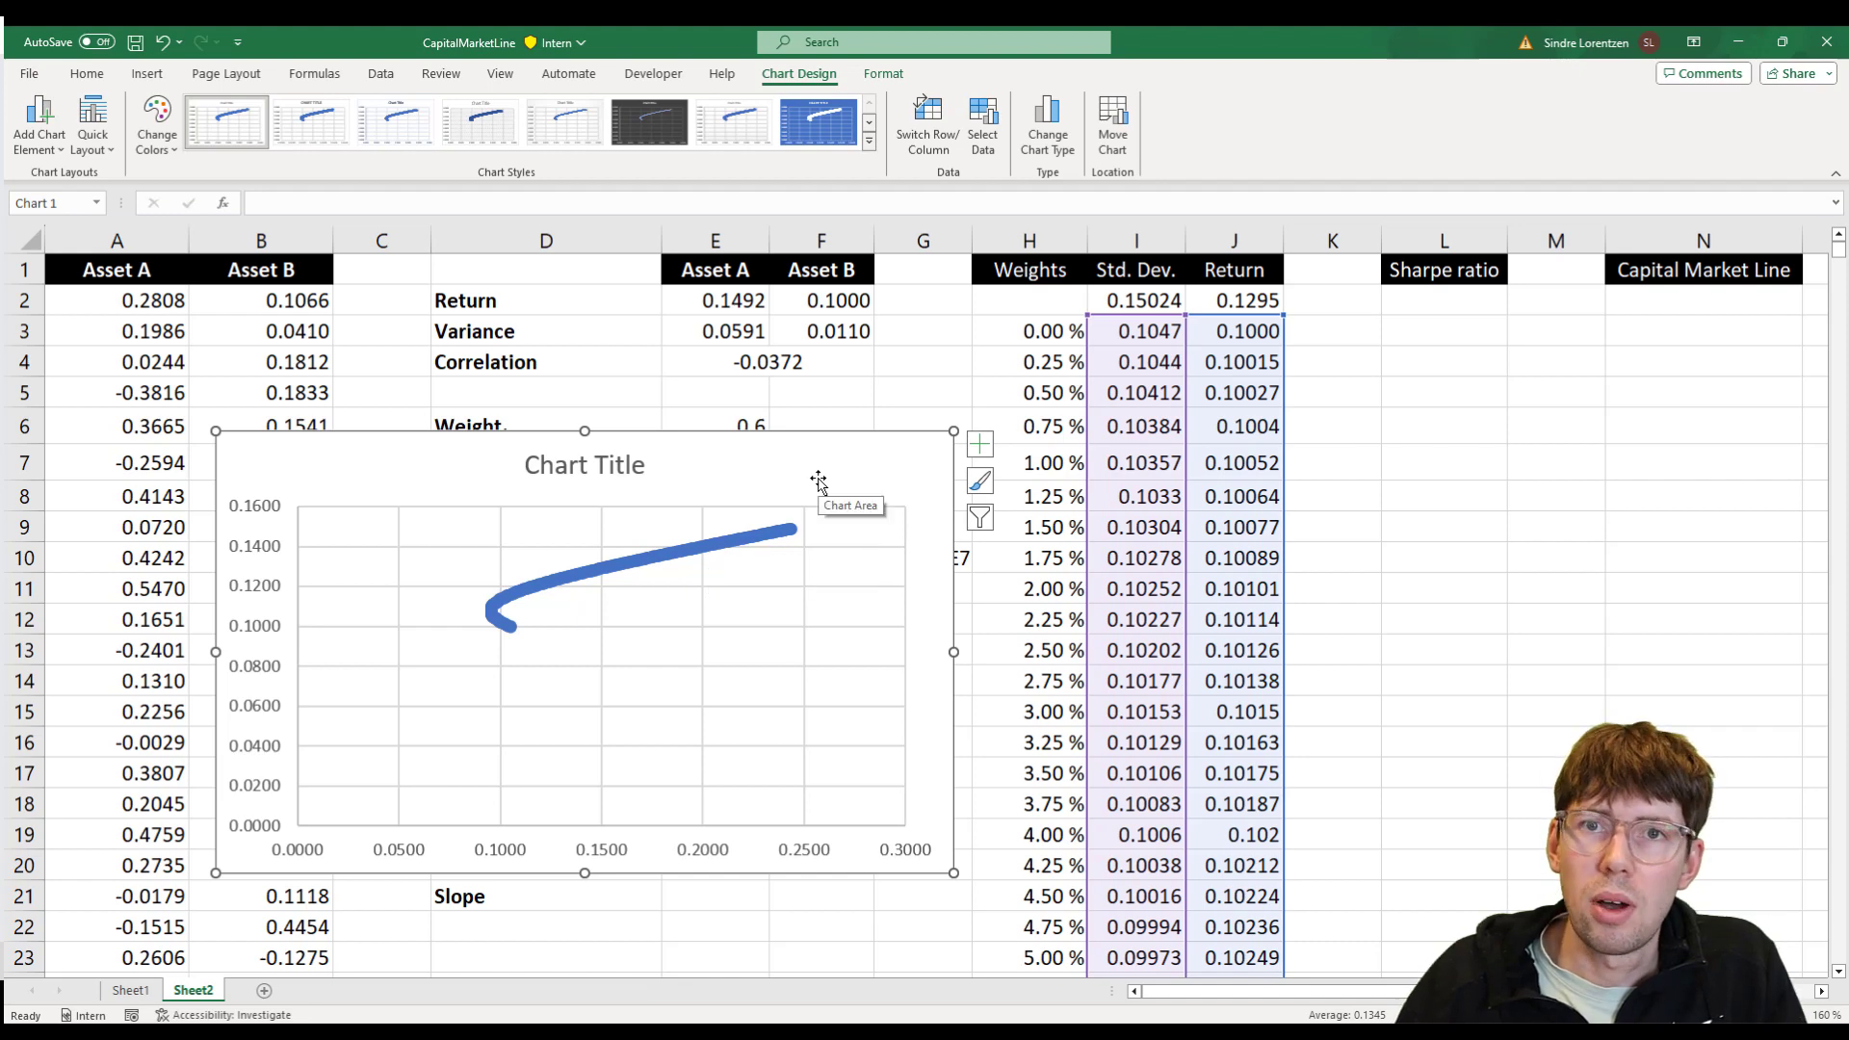
left_click_drag(512, 466, 1581, 484)
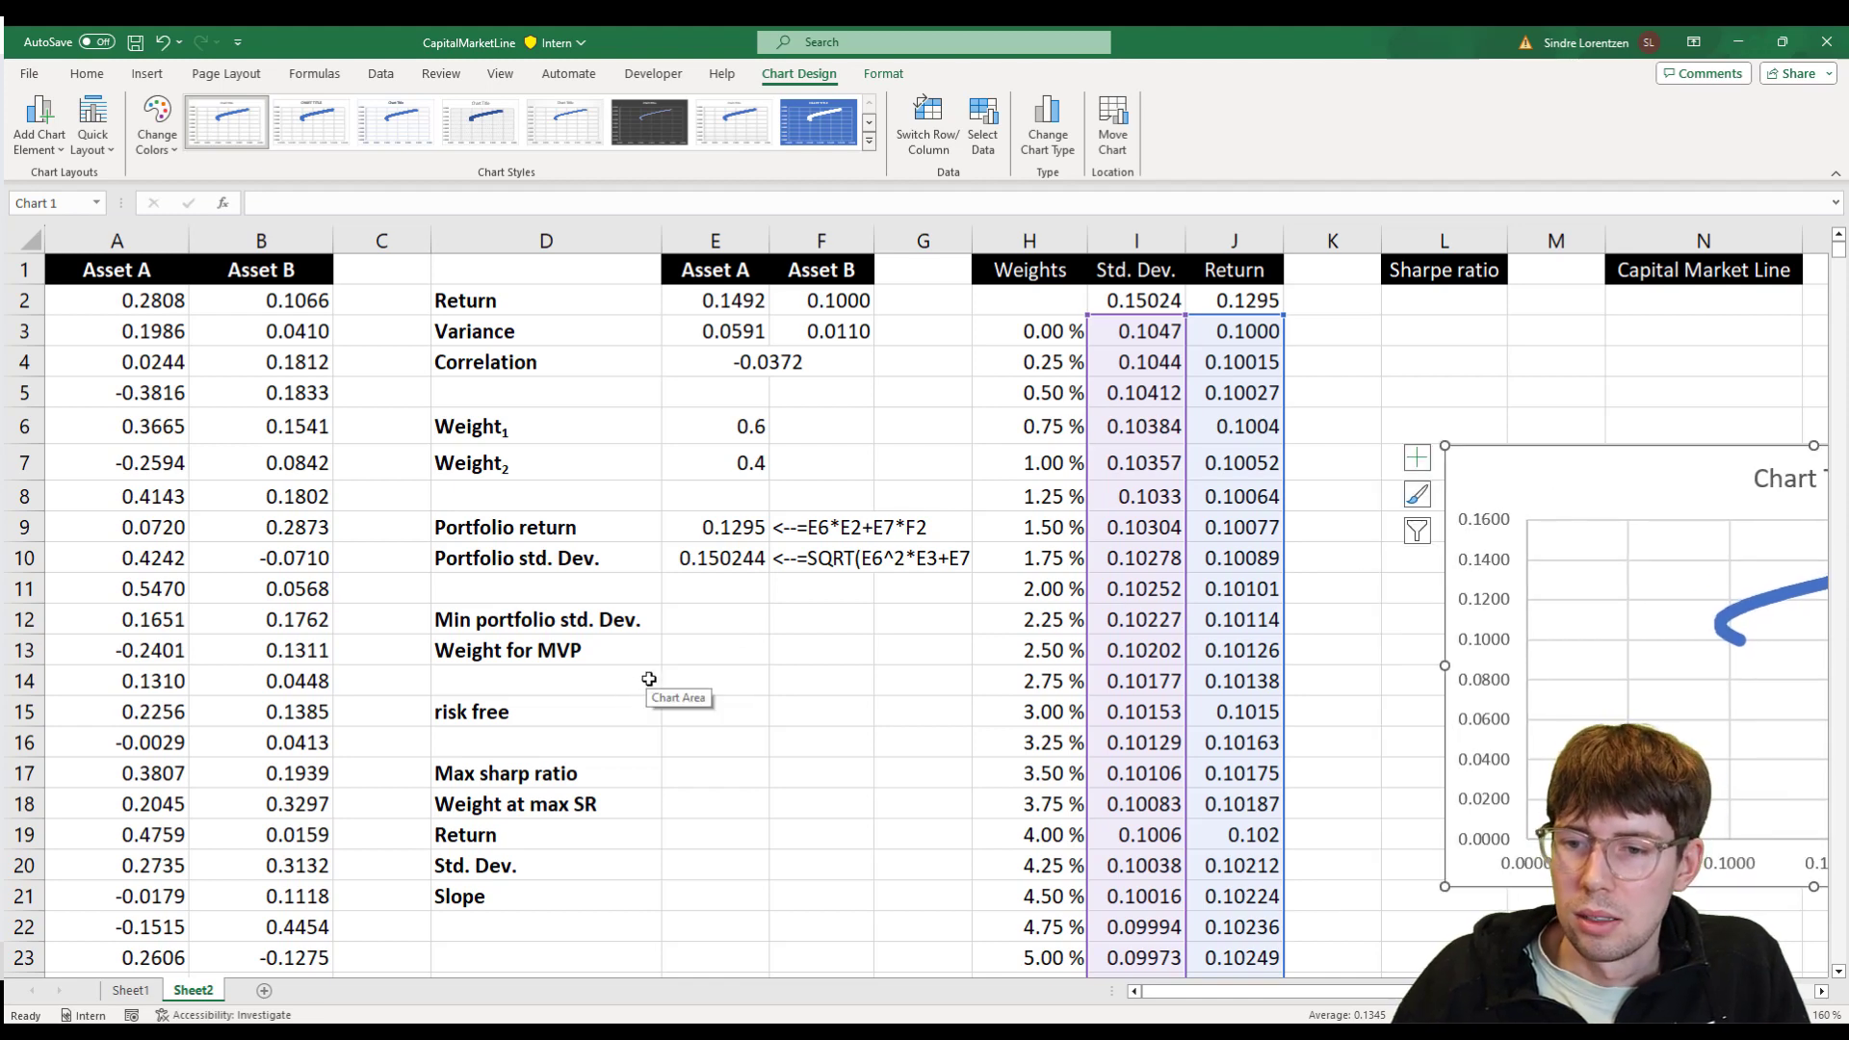
- Calculate the minimum portfolio standard deviation in E12 with =MIN(I3:I403)
left_click(702, 627)
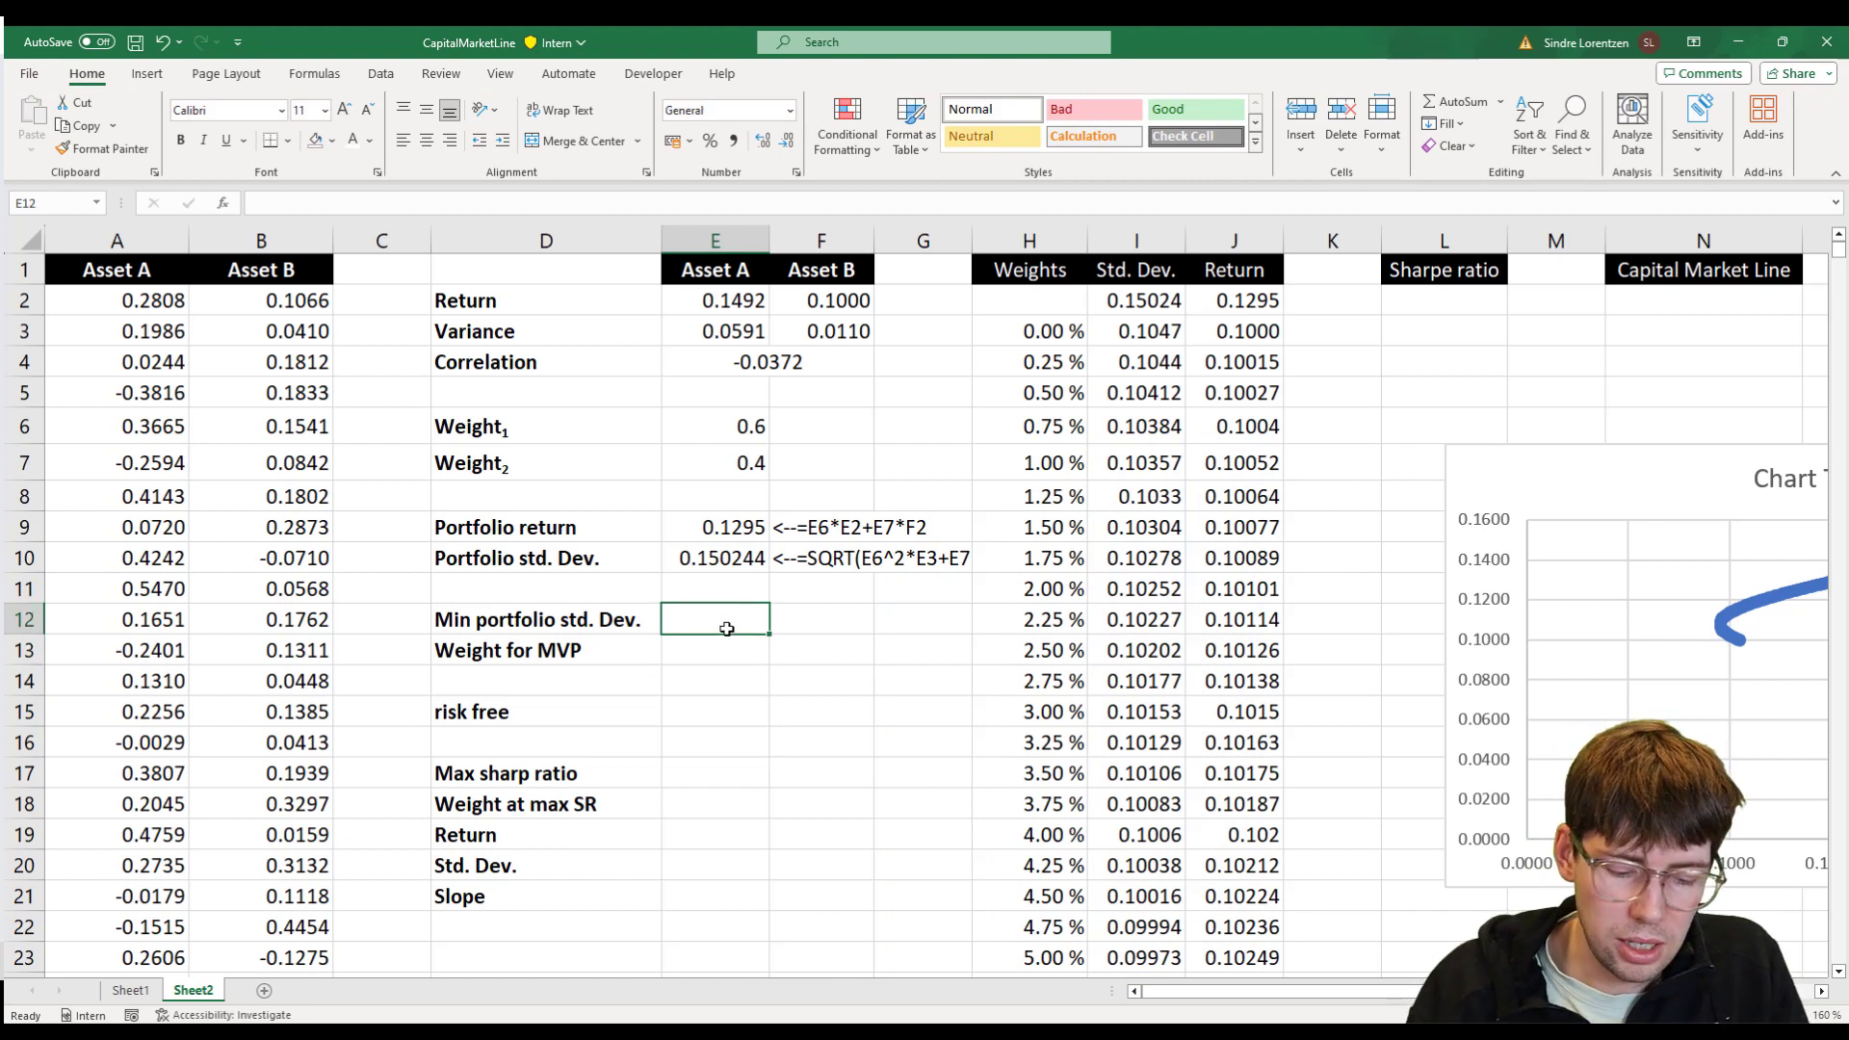
type("=min")
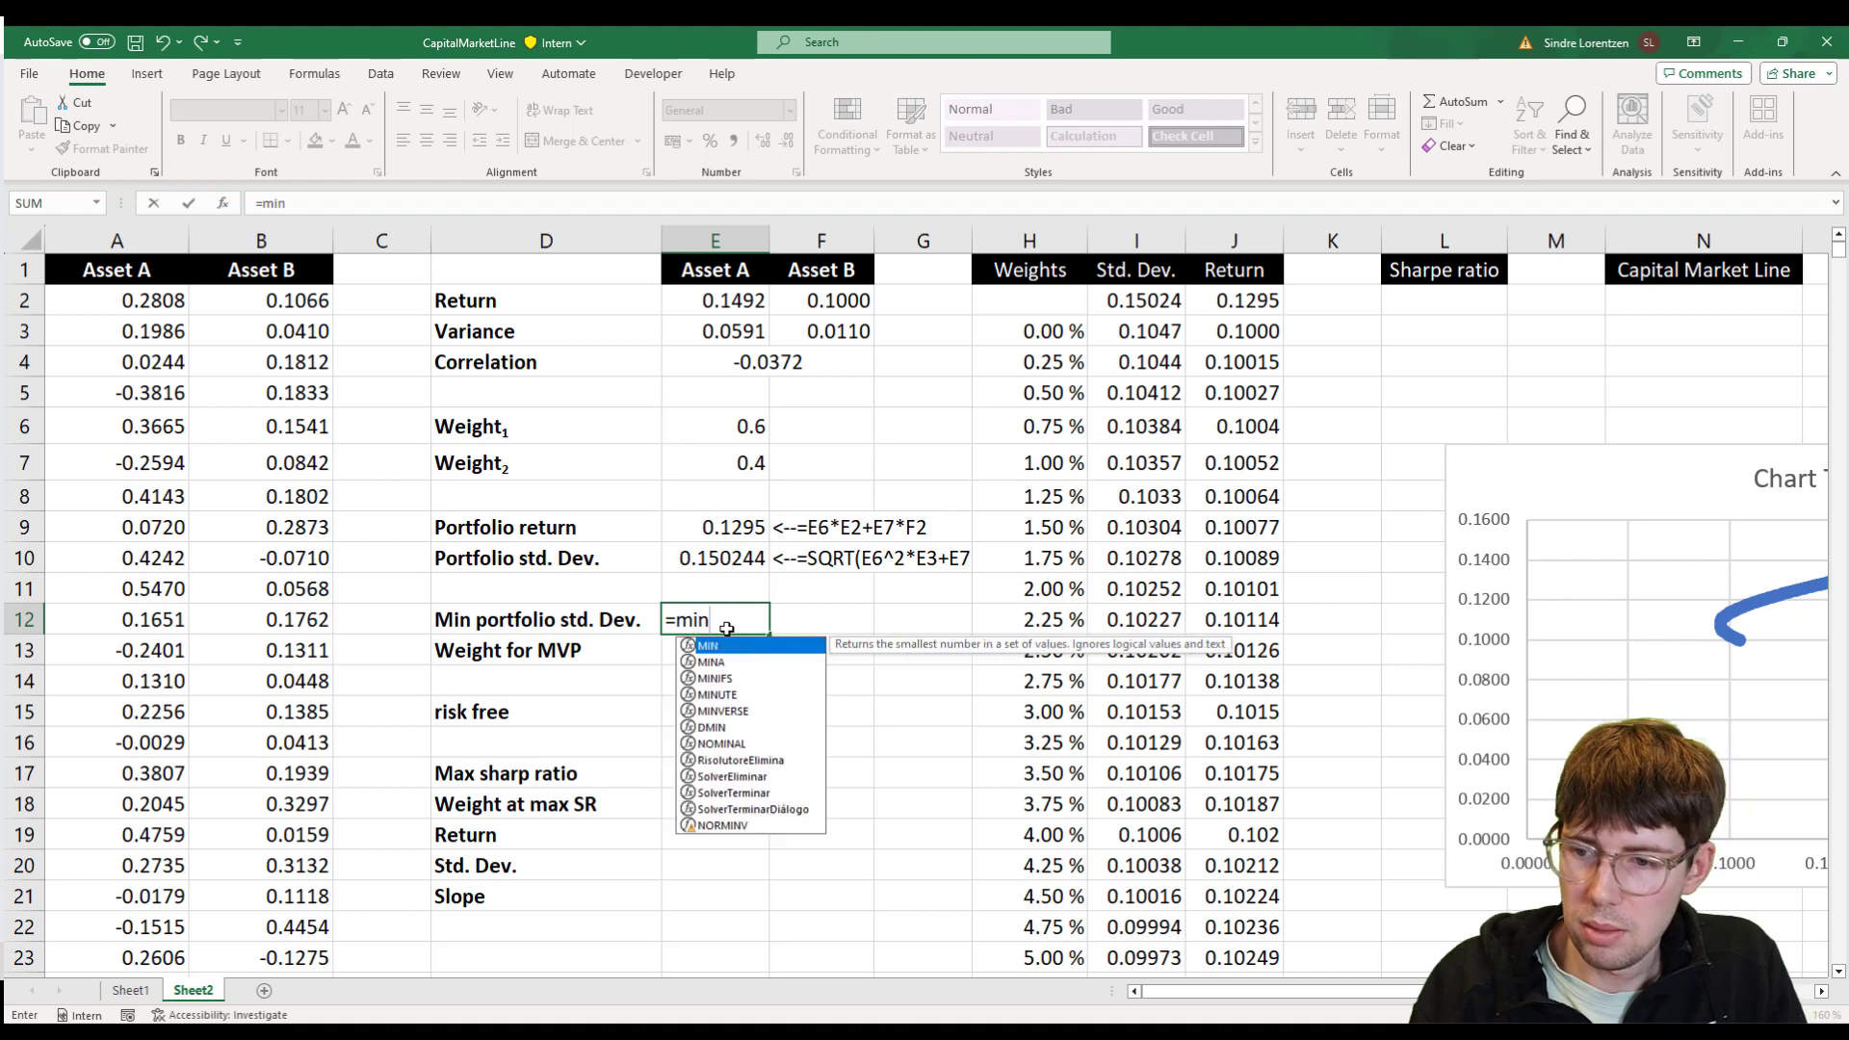
key("Tab")
key("Right")
key("Right")
key("Right")
key("Right")
key("Up")
key("Up")
key("Up")
key("Up")
key("Up")
key("Up")
key("Up")
key("Up")
key("Up")
key("Up")
key("Up")
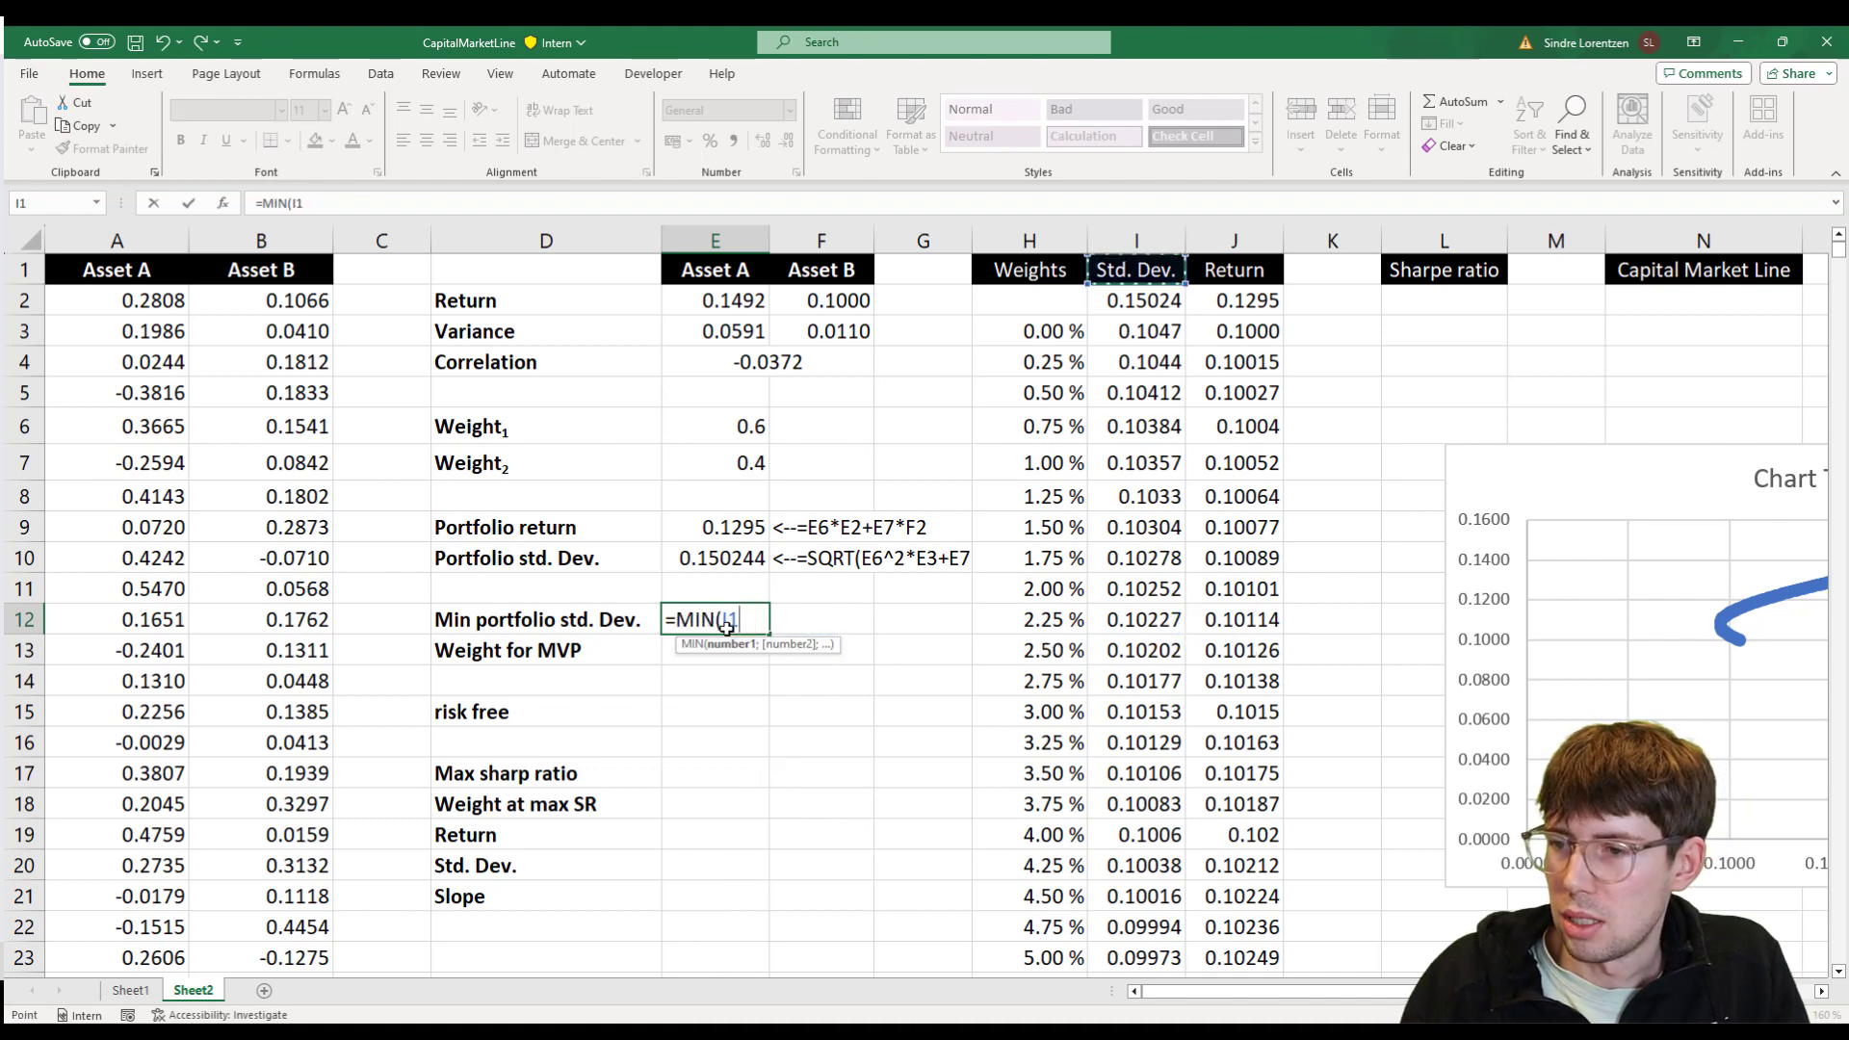
key("Down")
key("Down")
key("ctrl+shift+Down")
type(")")
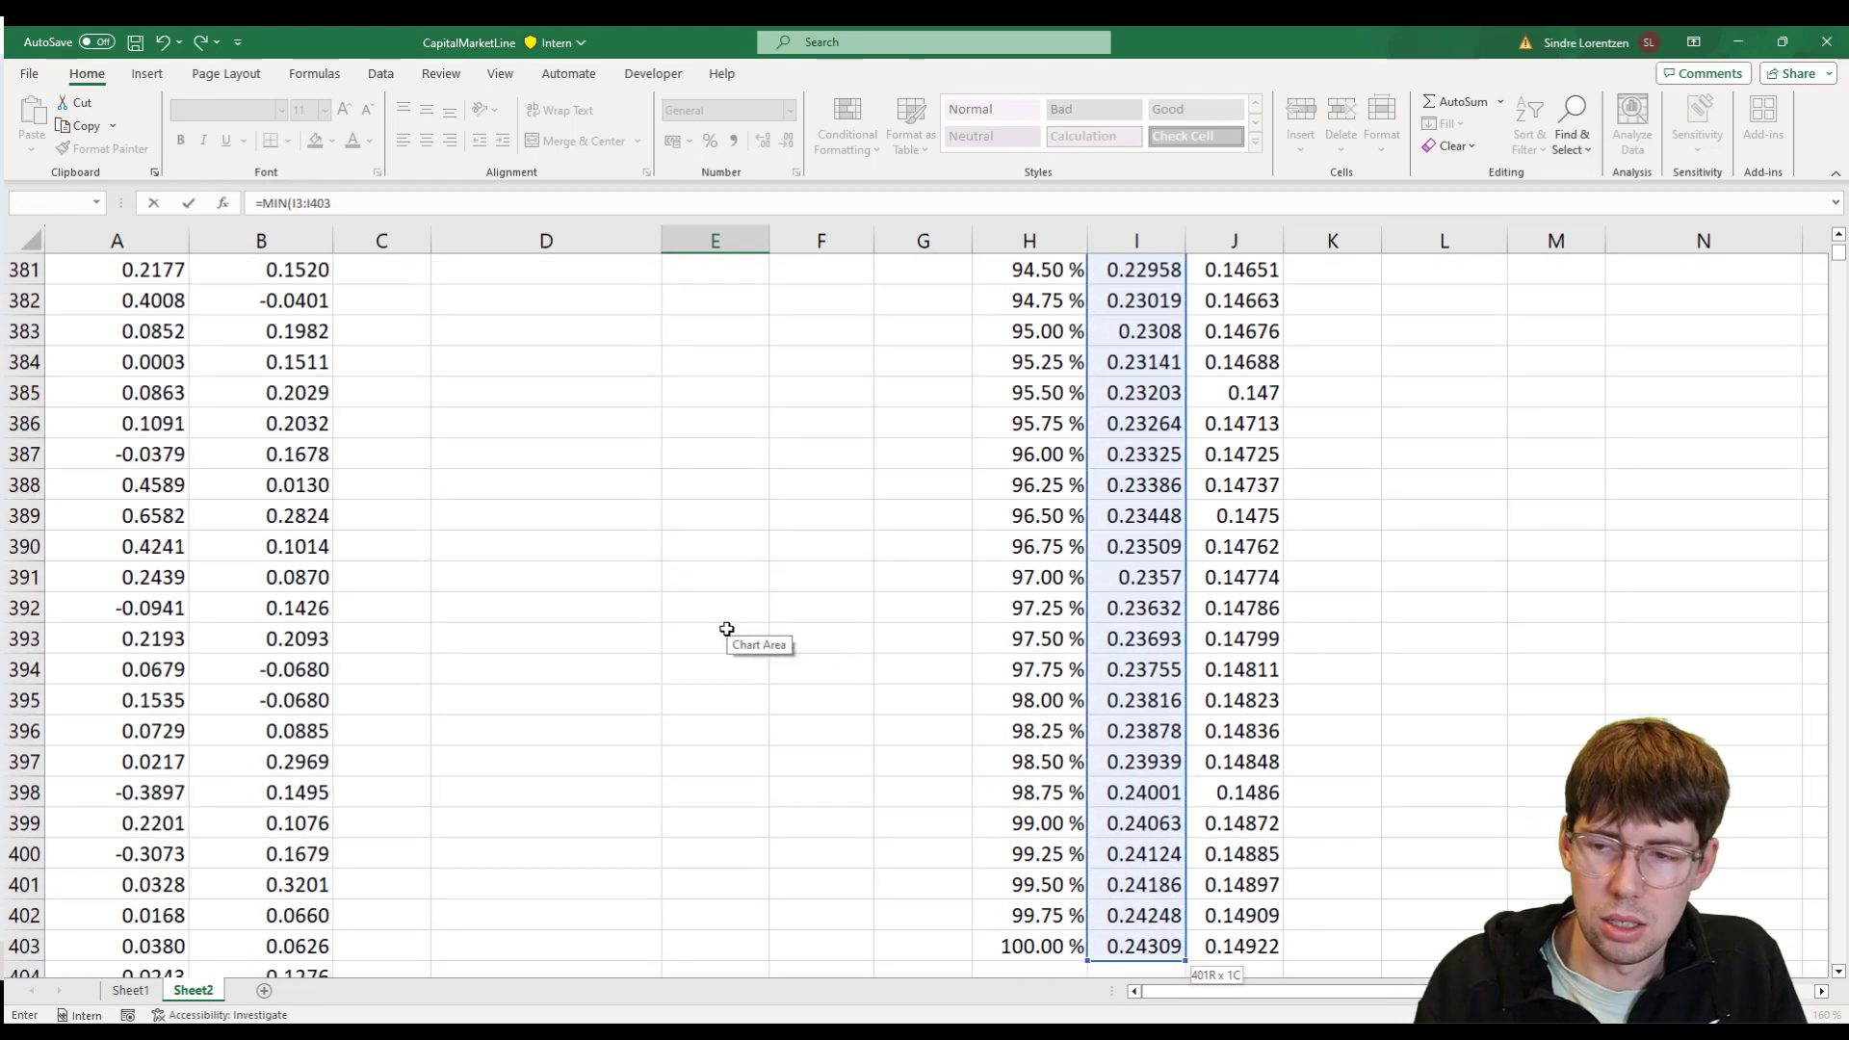
key("Return")
- Begin an INDEX formula in E13, Weight for MVP, with the portfolio weights H3:H403 as its array
key("Up")
key("Up")
key("Up")
key("Up")
key("Up")
key("Up")
key("Up")
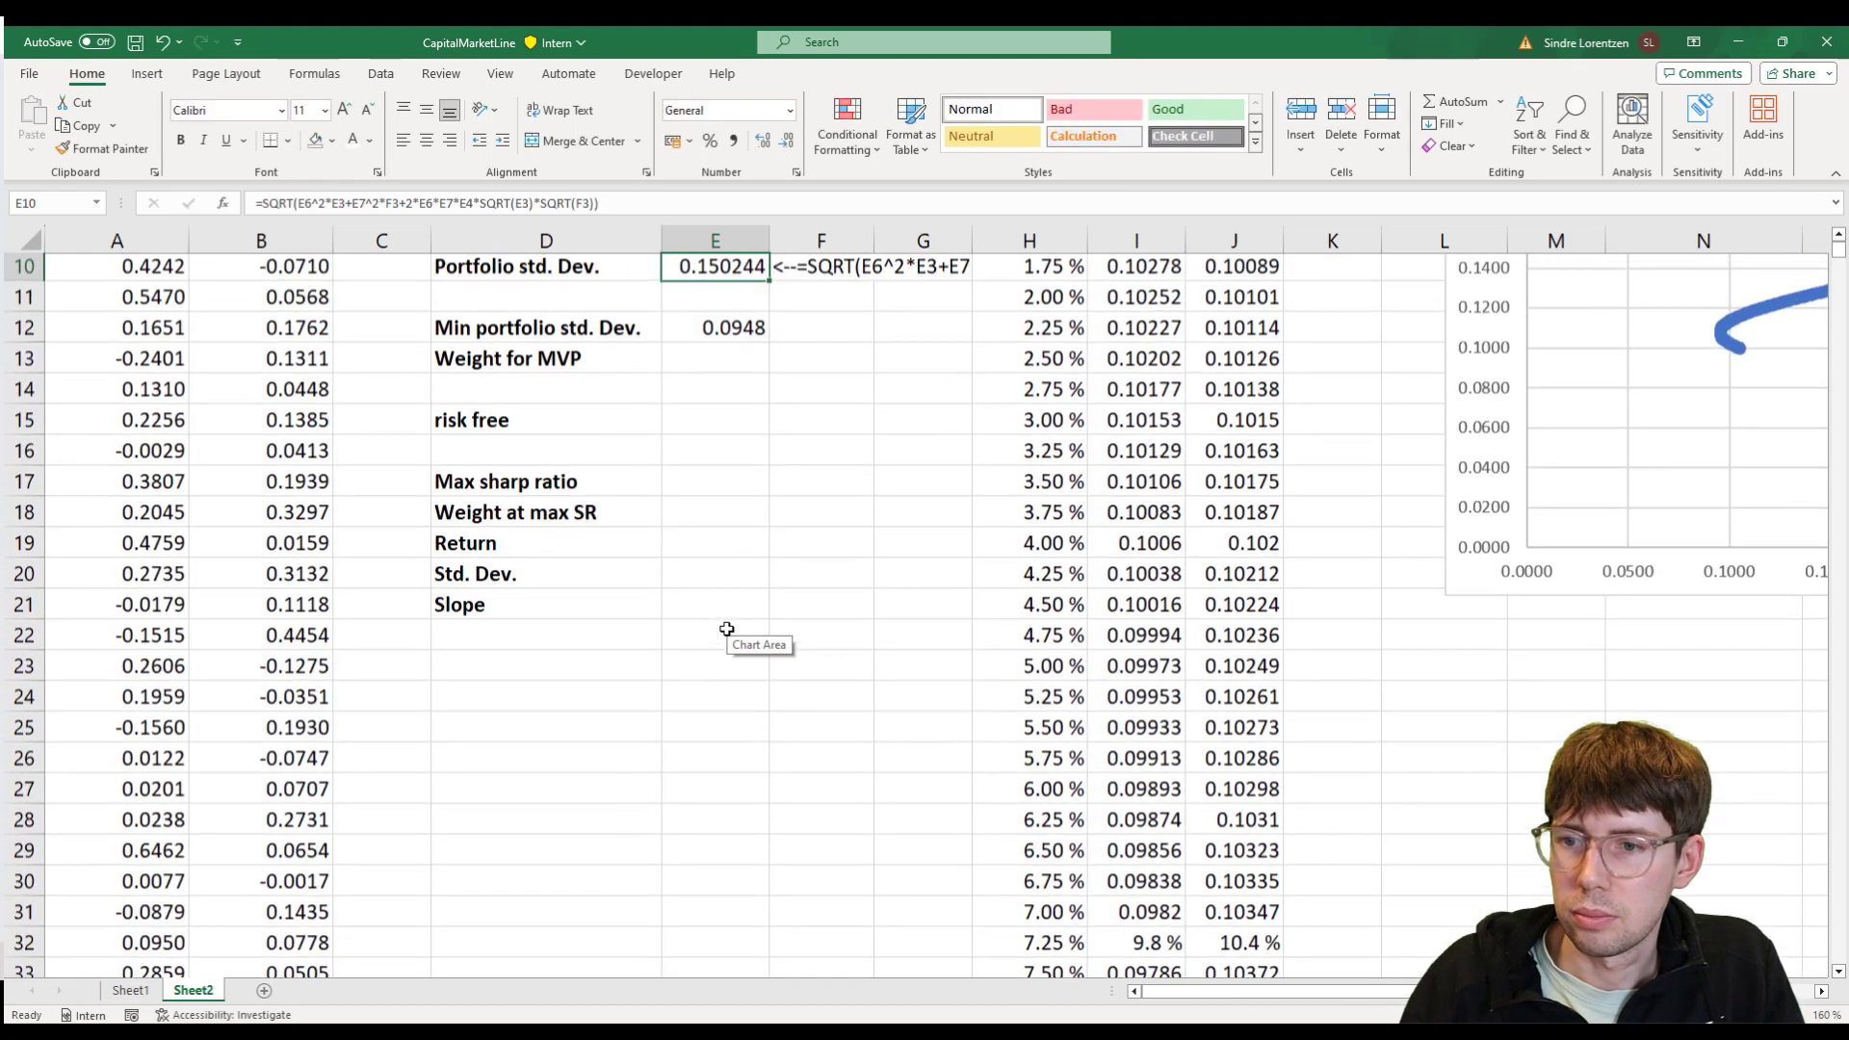
key("Down")
key("Down")
key("Down")
key("Down")
key("Down")
key("Down")
key("Down")
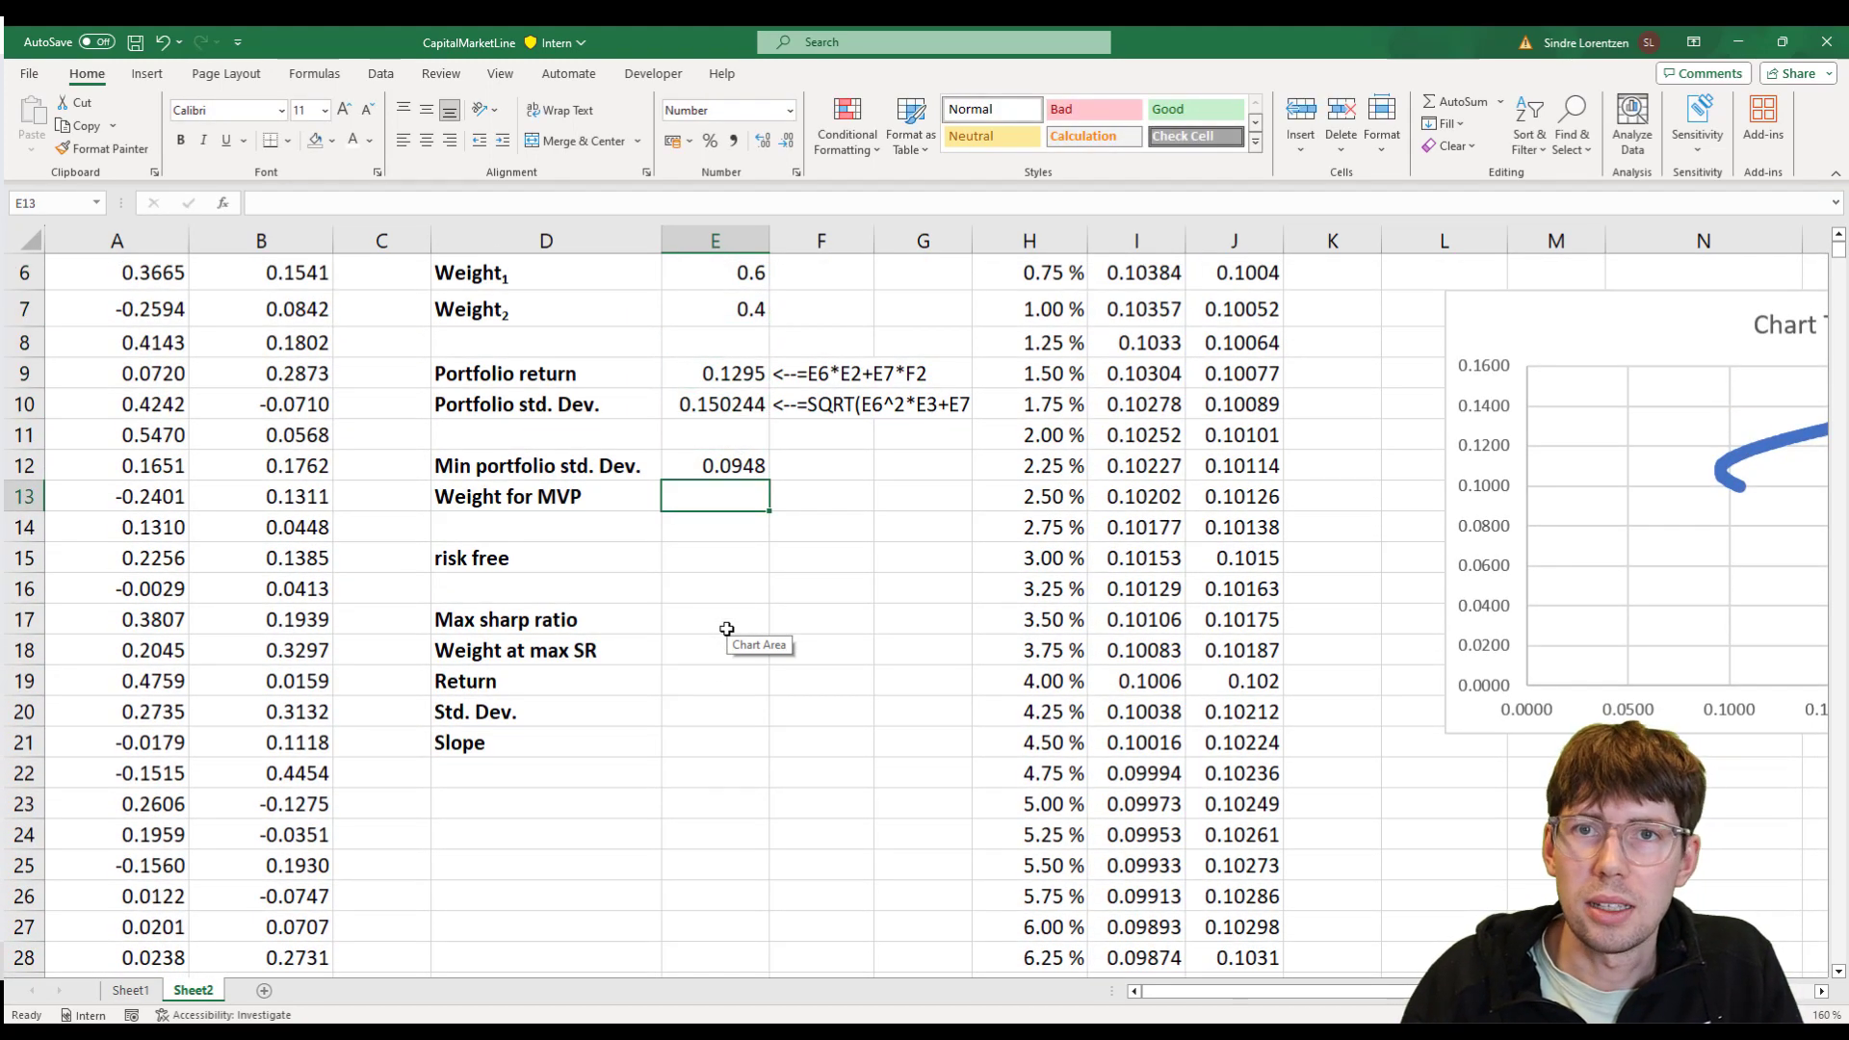
type("=index")
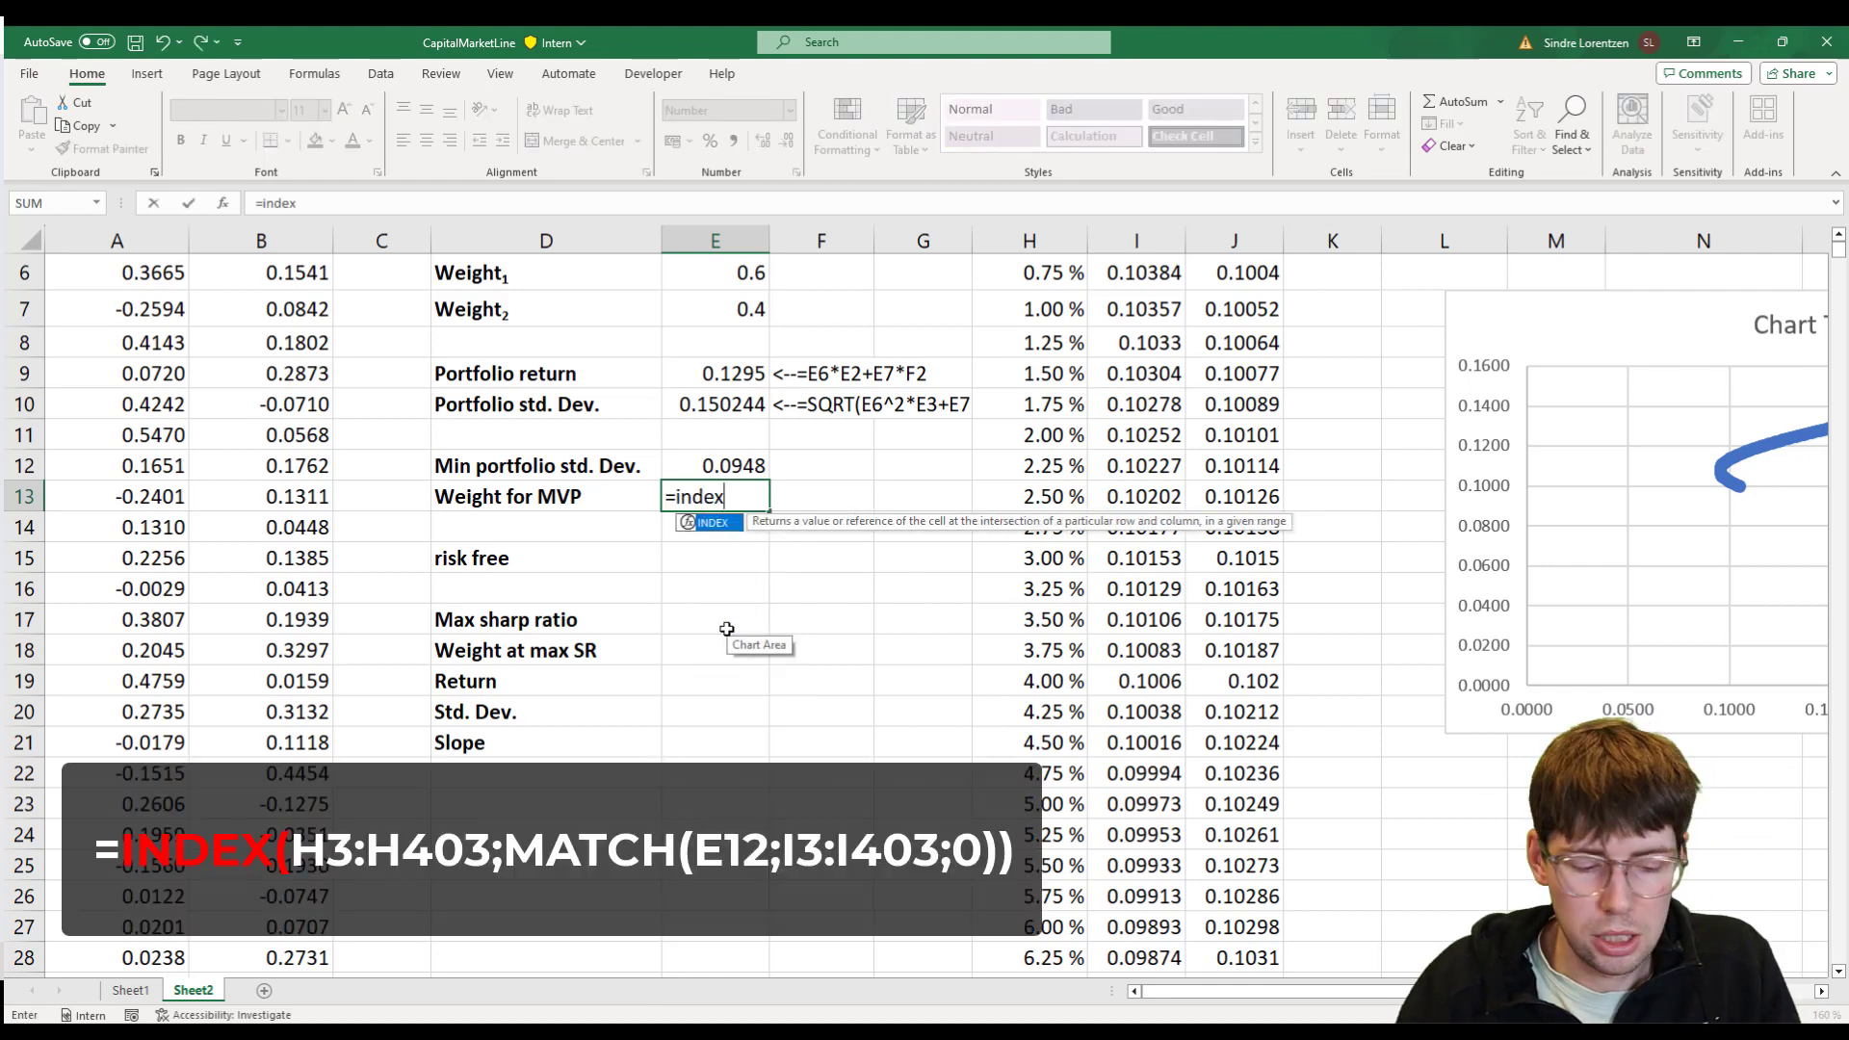
key("Tab")
key("Right")
key("Right")
key("Right")
key("Right")
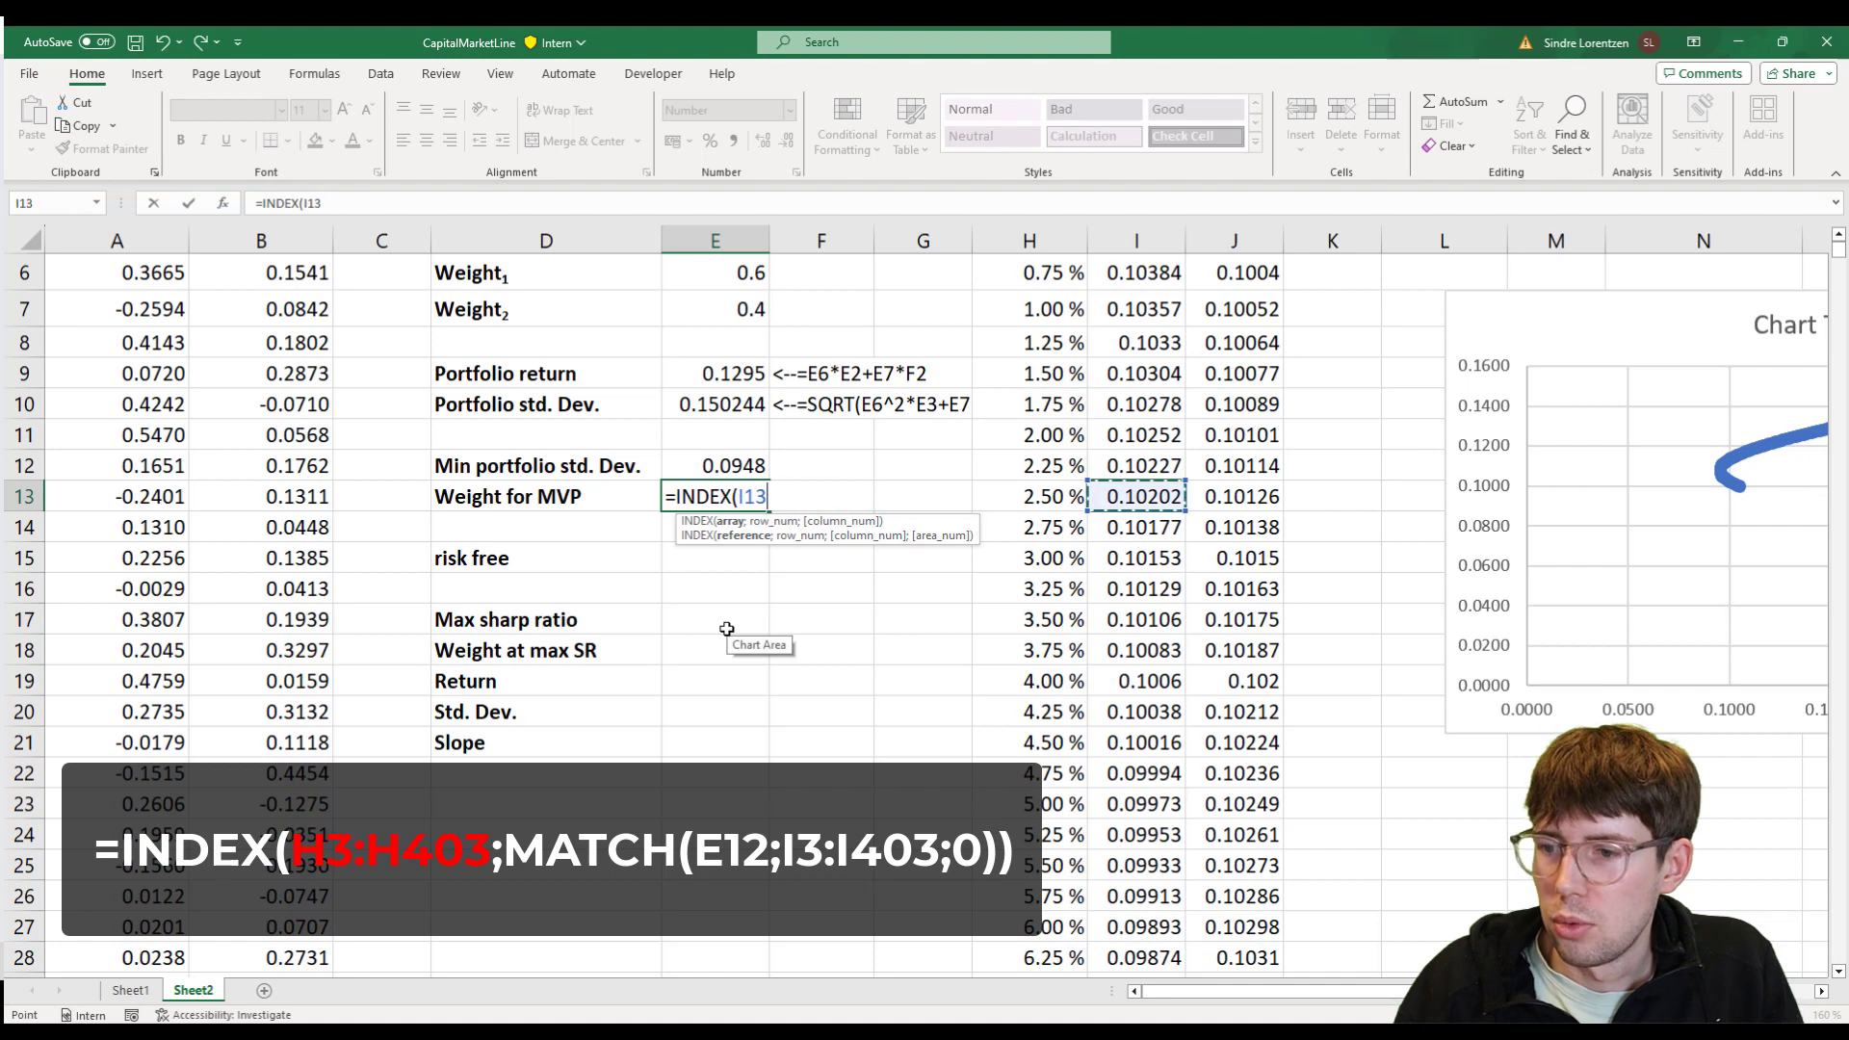
key("ctrl+Up")
key("Left")
key("Down")
key("Down")
key("ctrl+shift+Down")
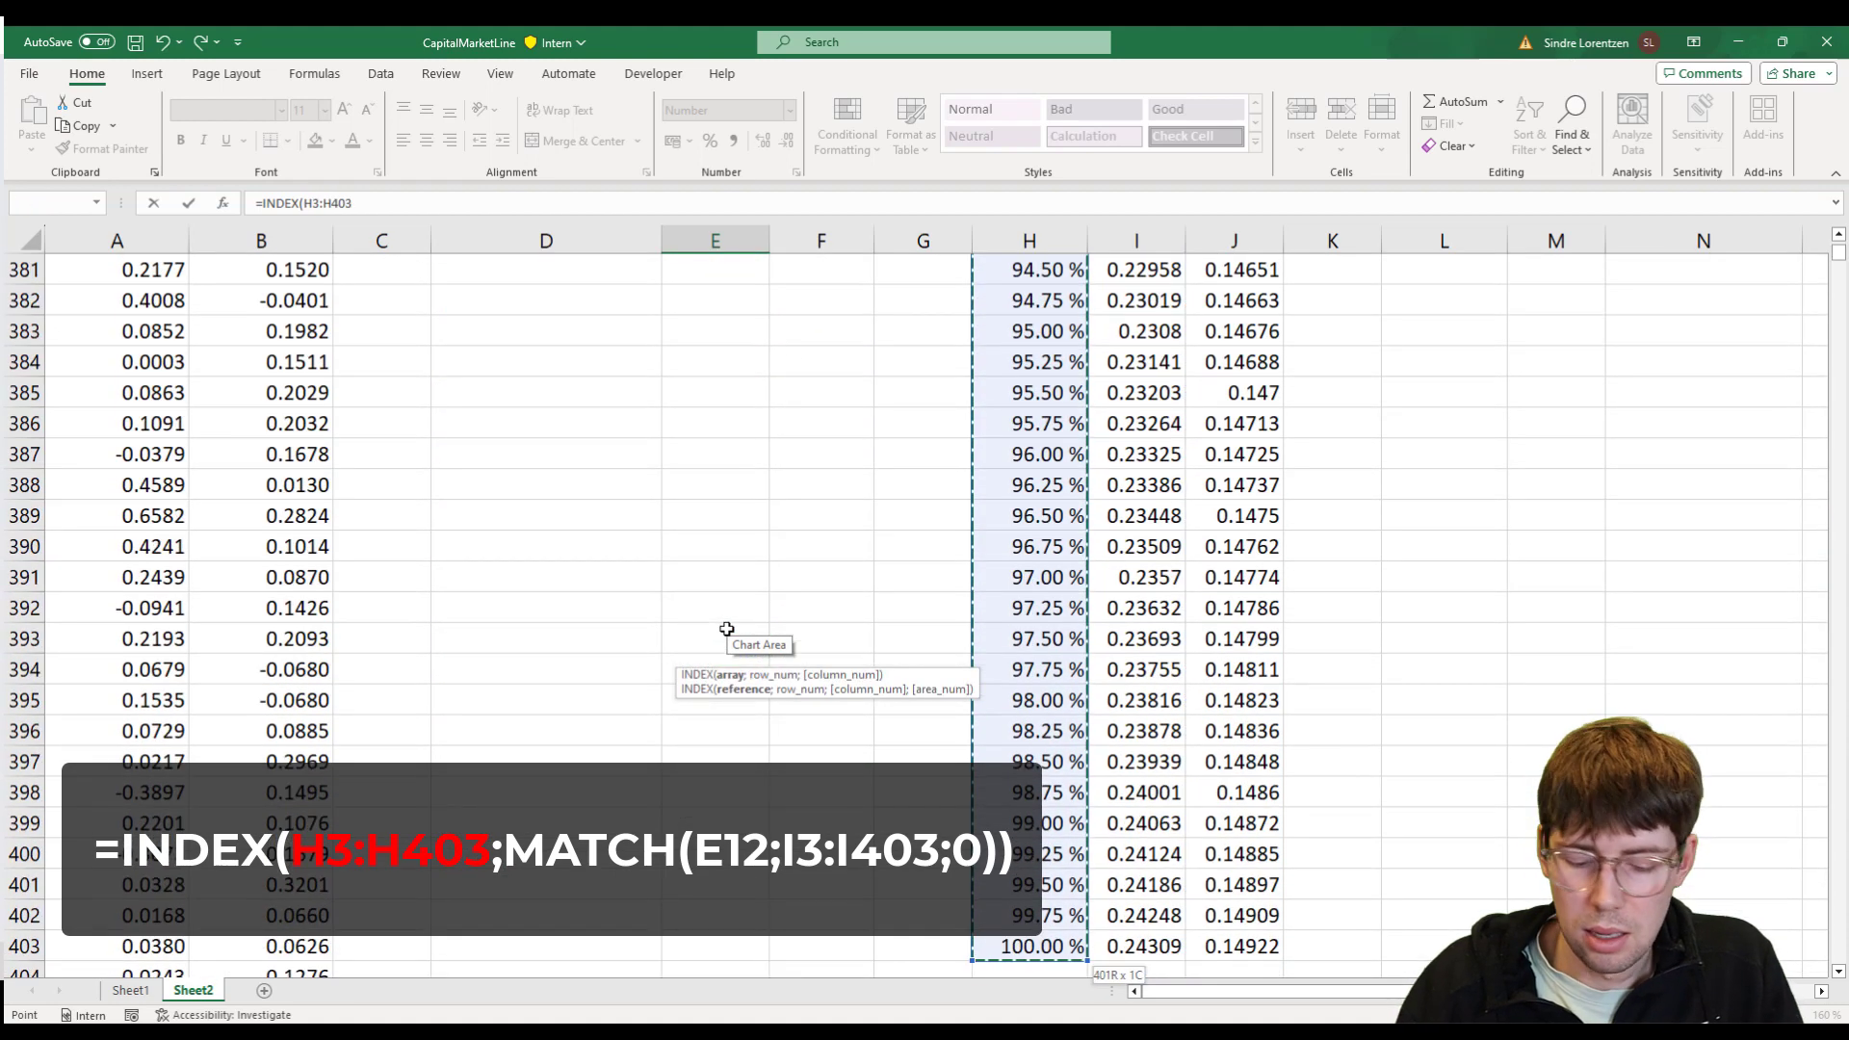
- Complete the E13 formula with MATCH(E12;I3:I403;0) as the row number and enter it
type(";match")
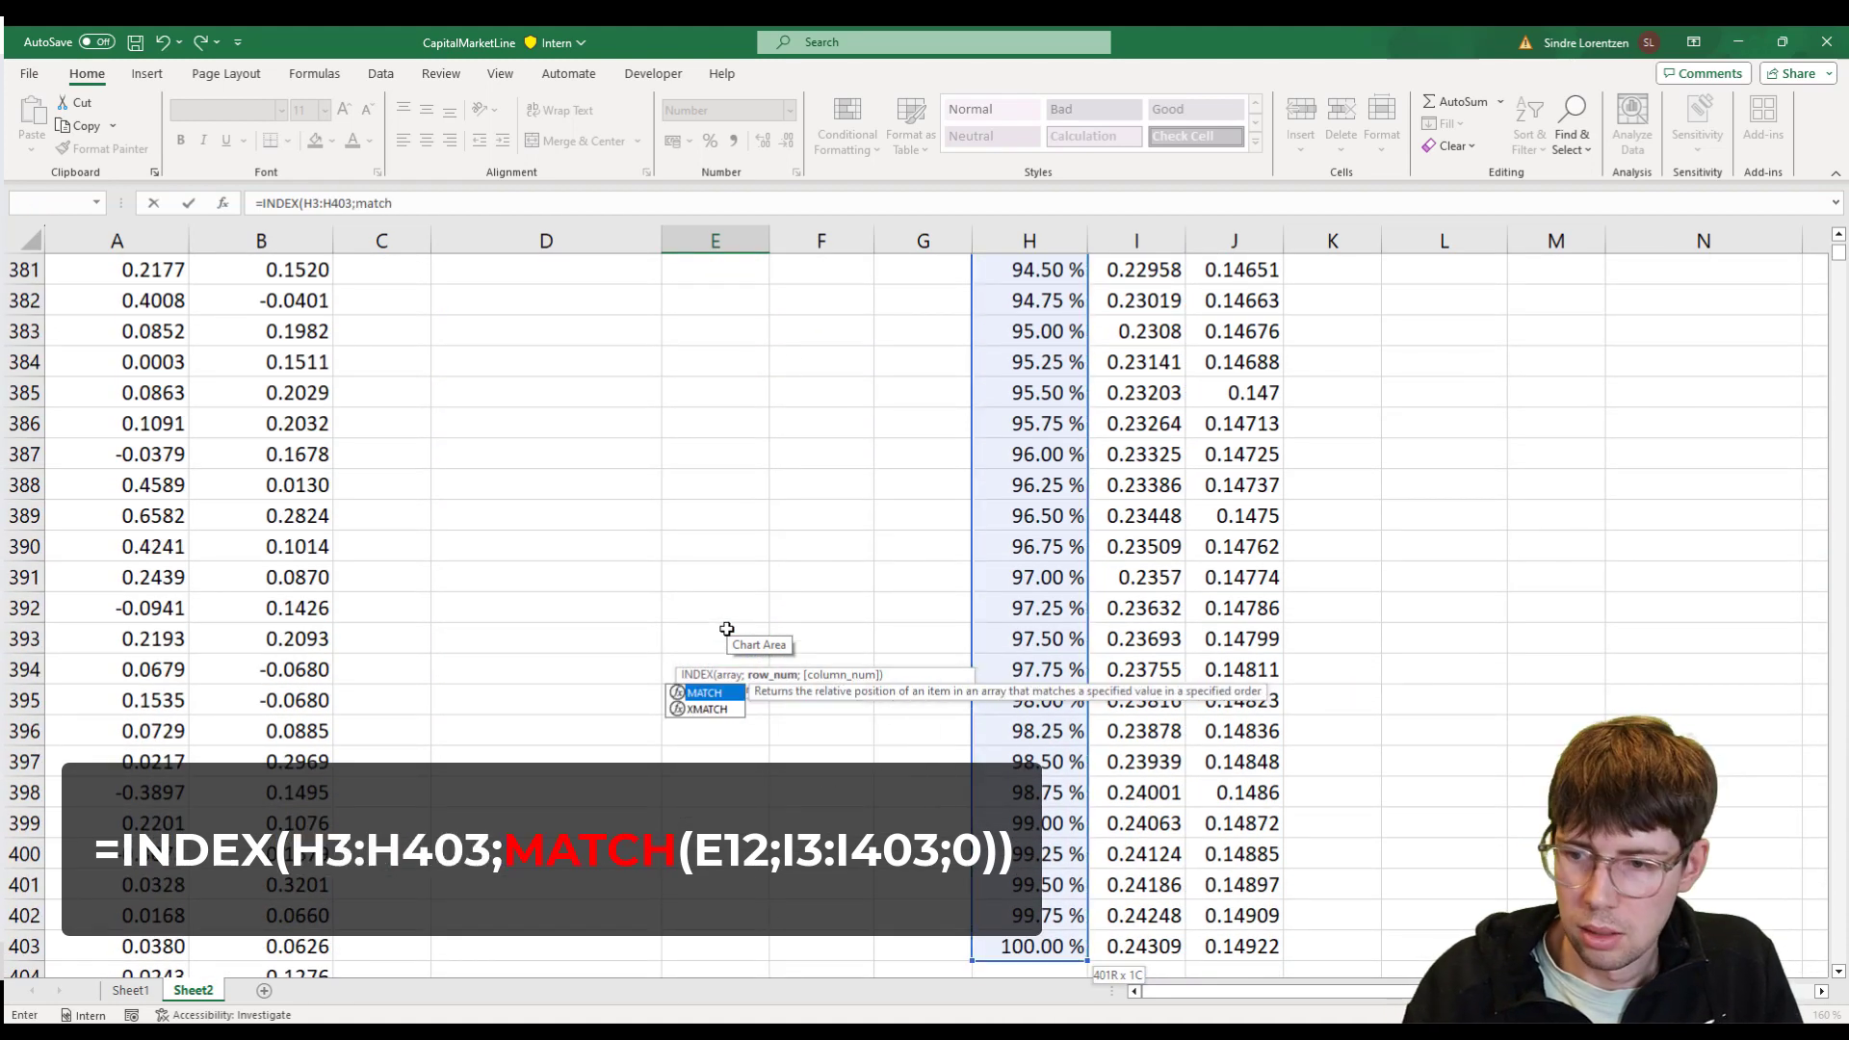
key("Tab")
key("Up")
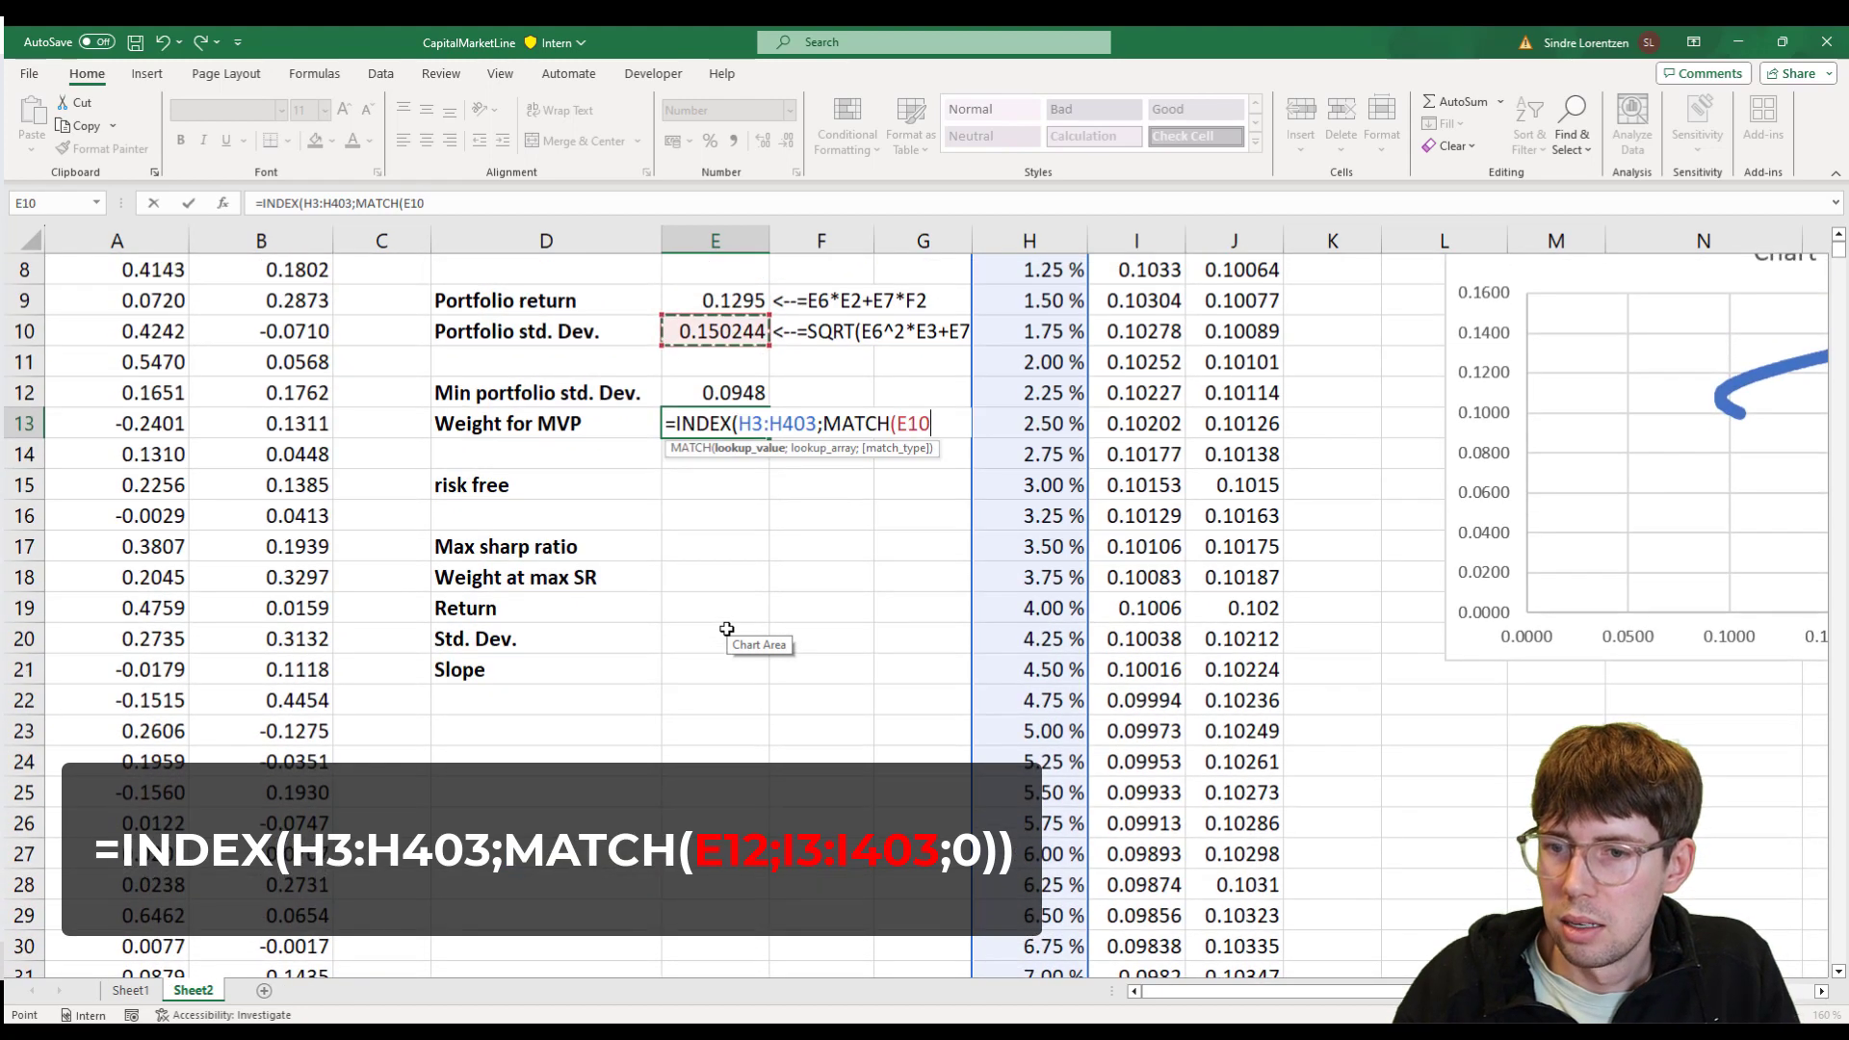
scroll(626, 568, "up", 3)
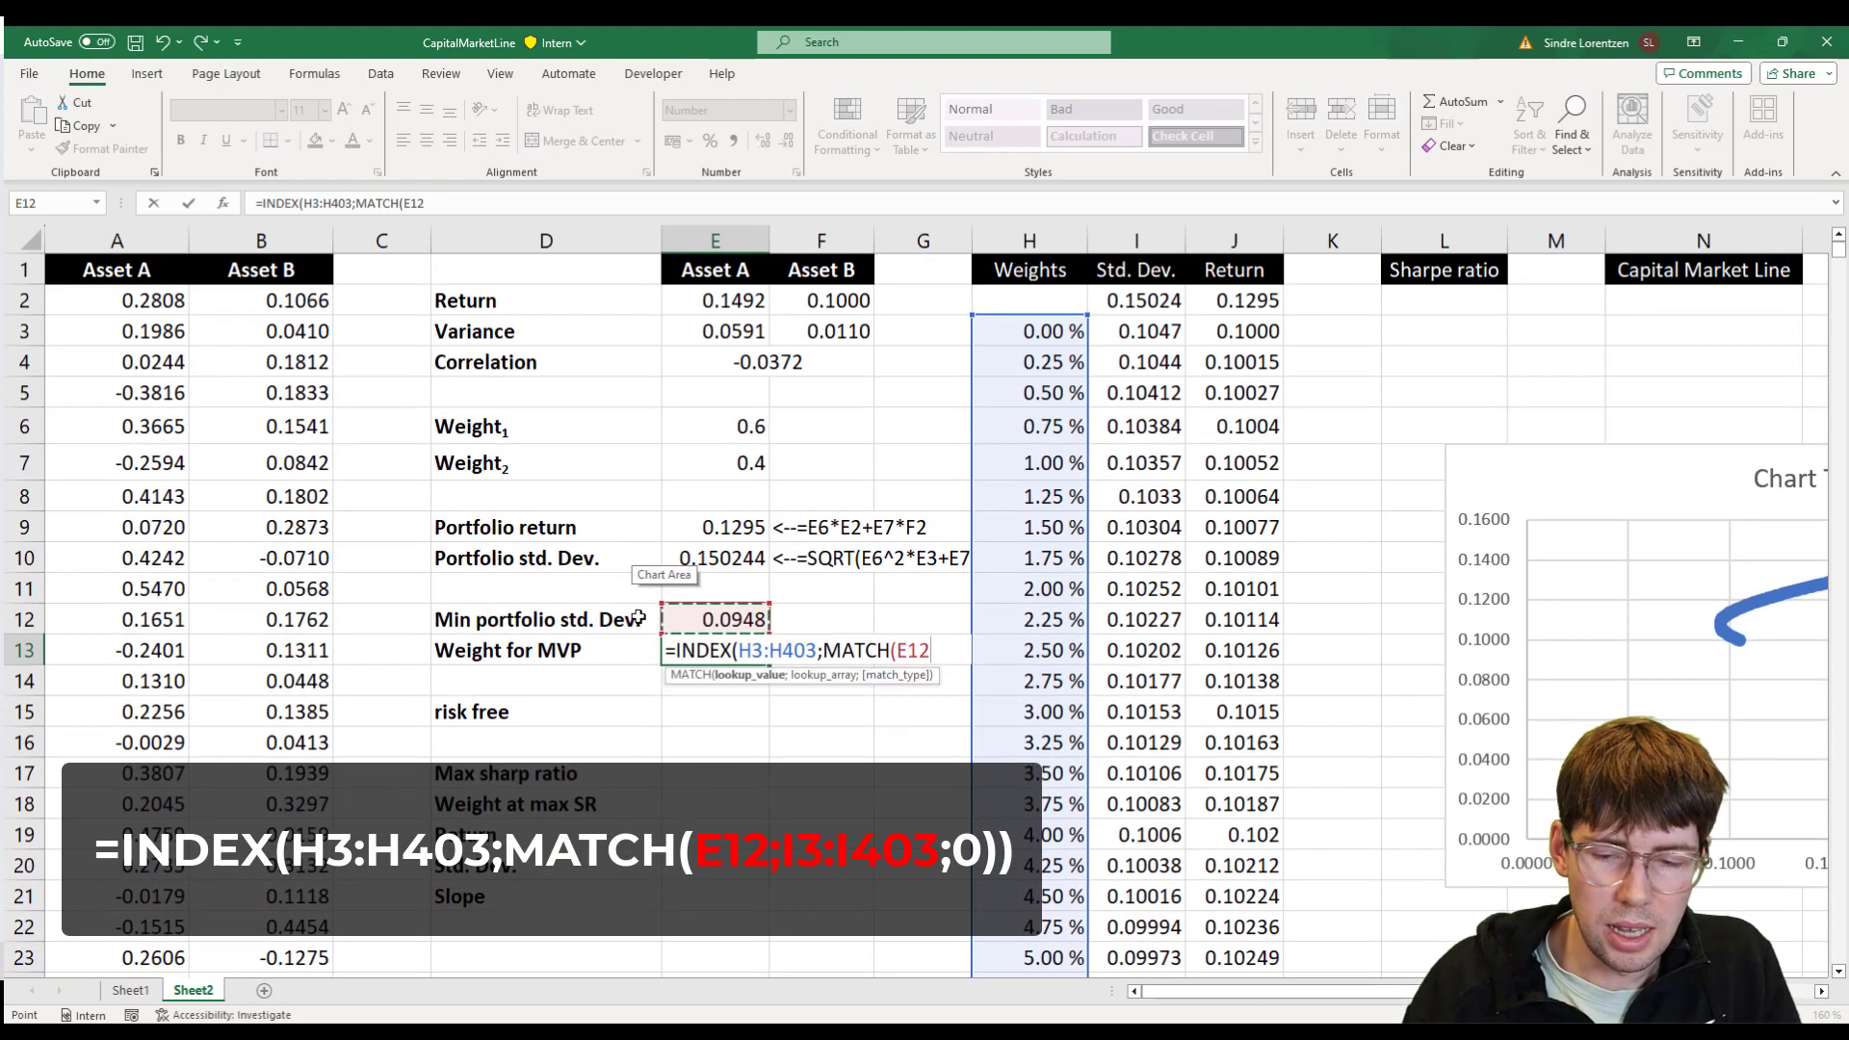
type(";")
left_click(1140, 330)
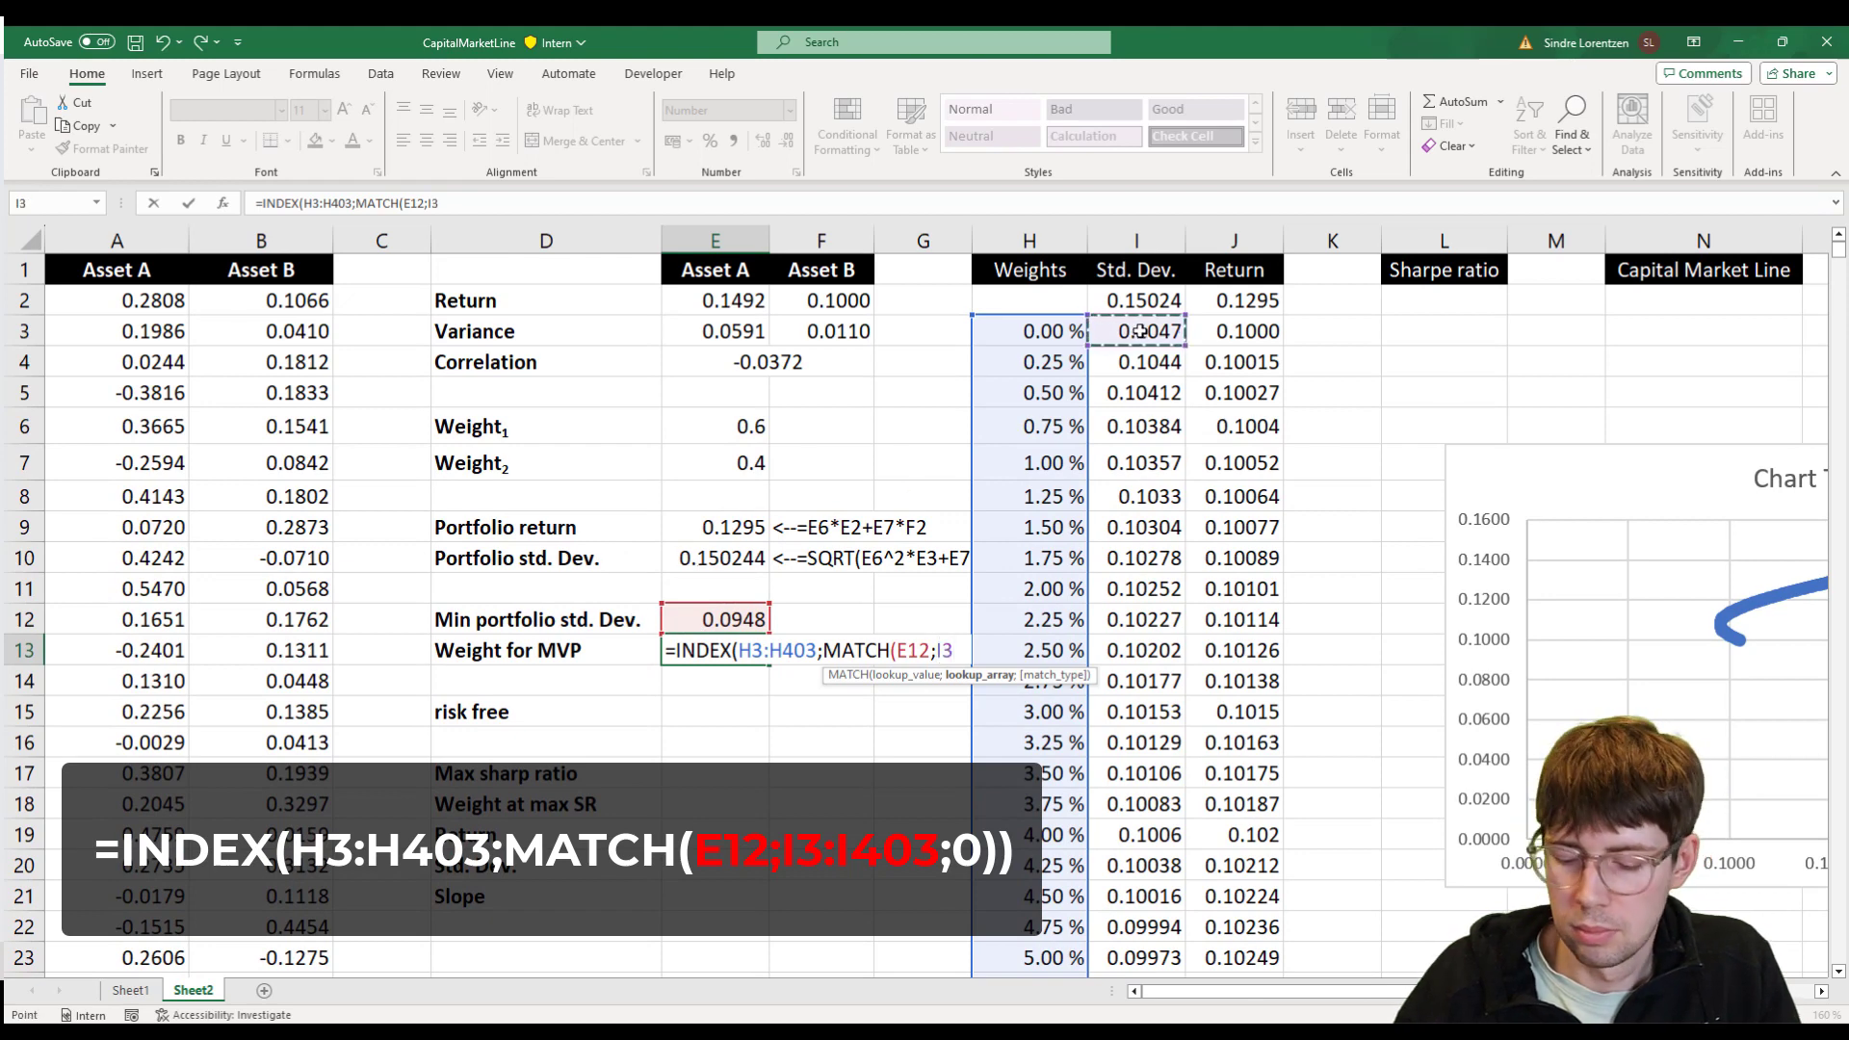
key("ctrl+shift+Down")
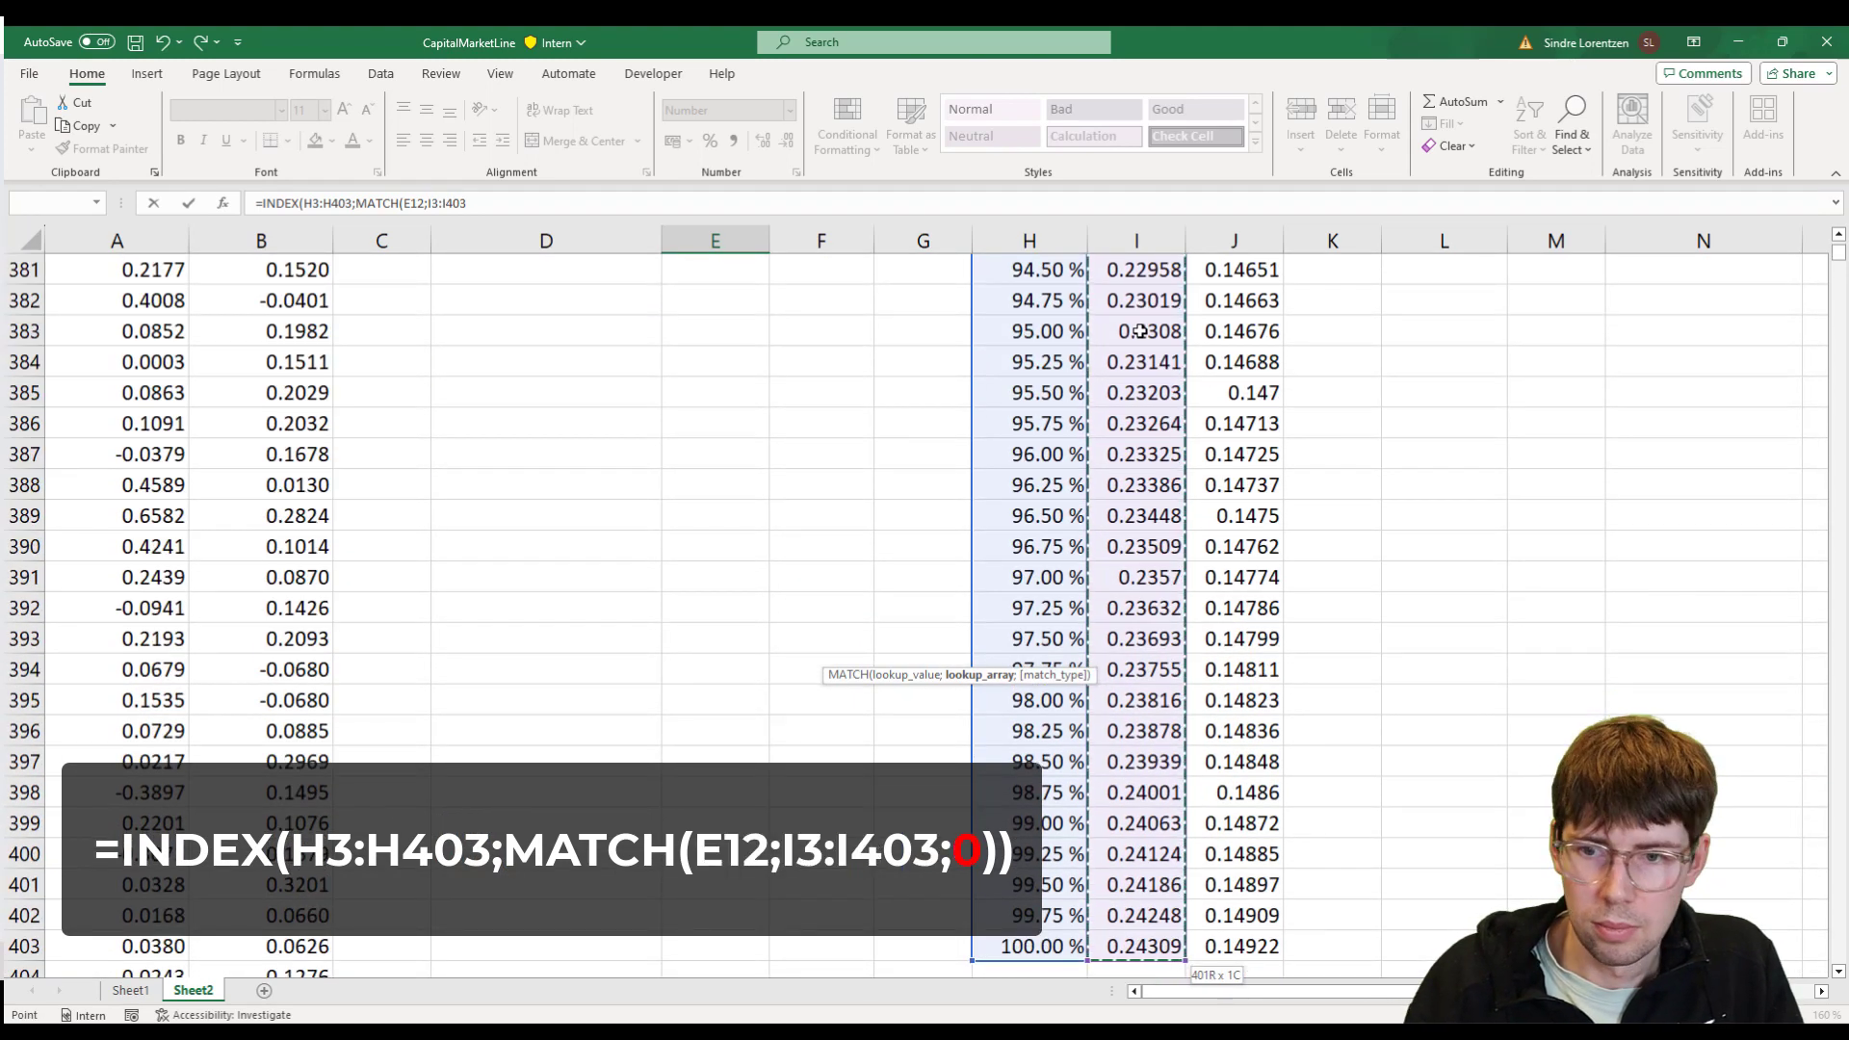
type(";")
key("Down")
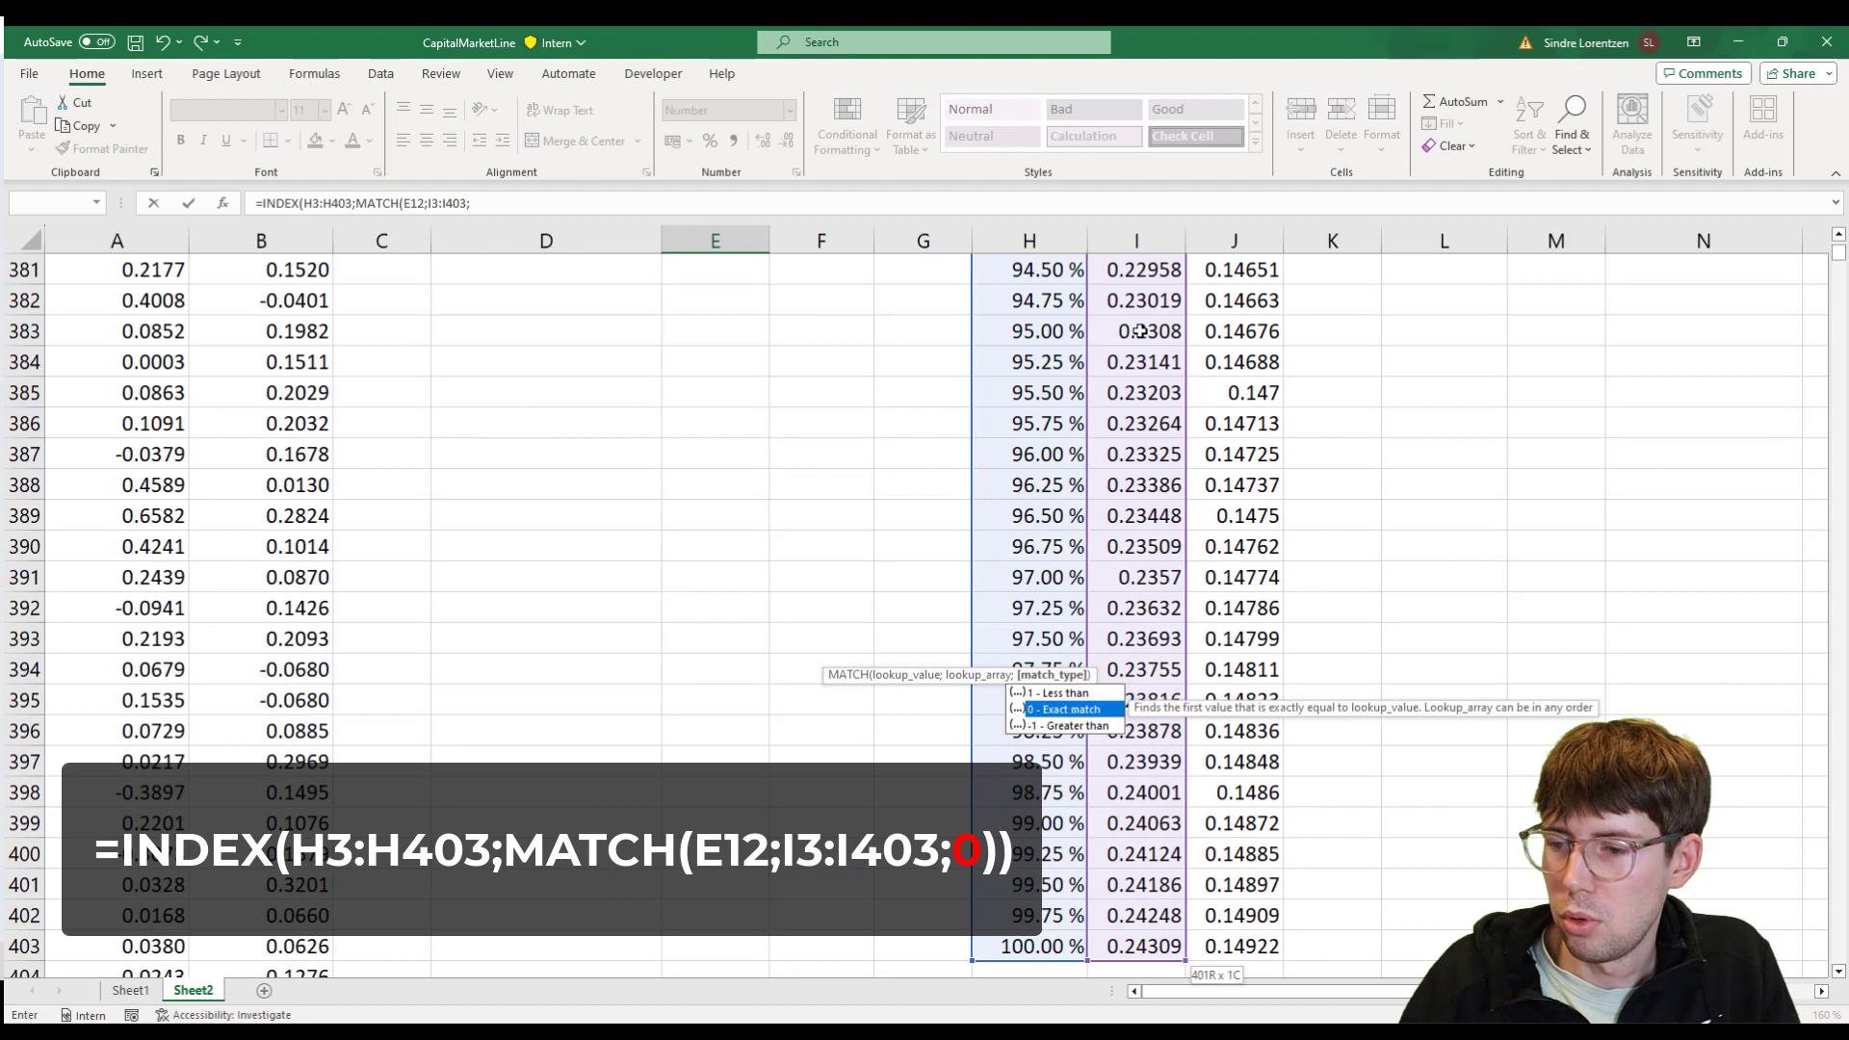
key("Tab")
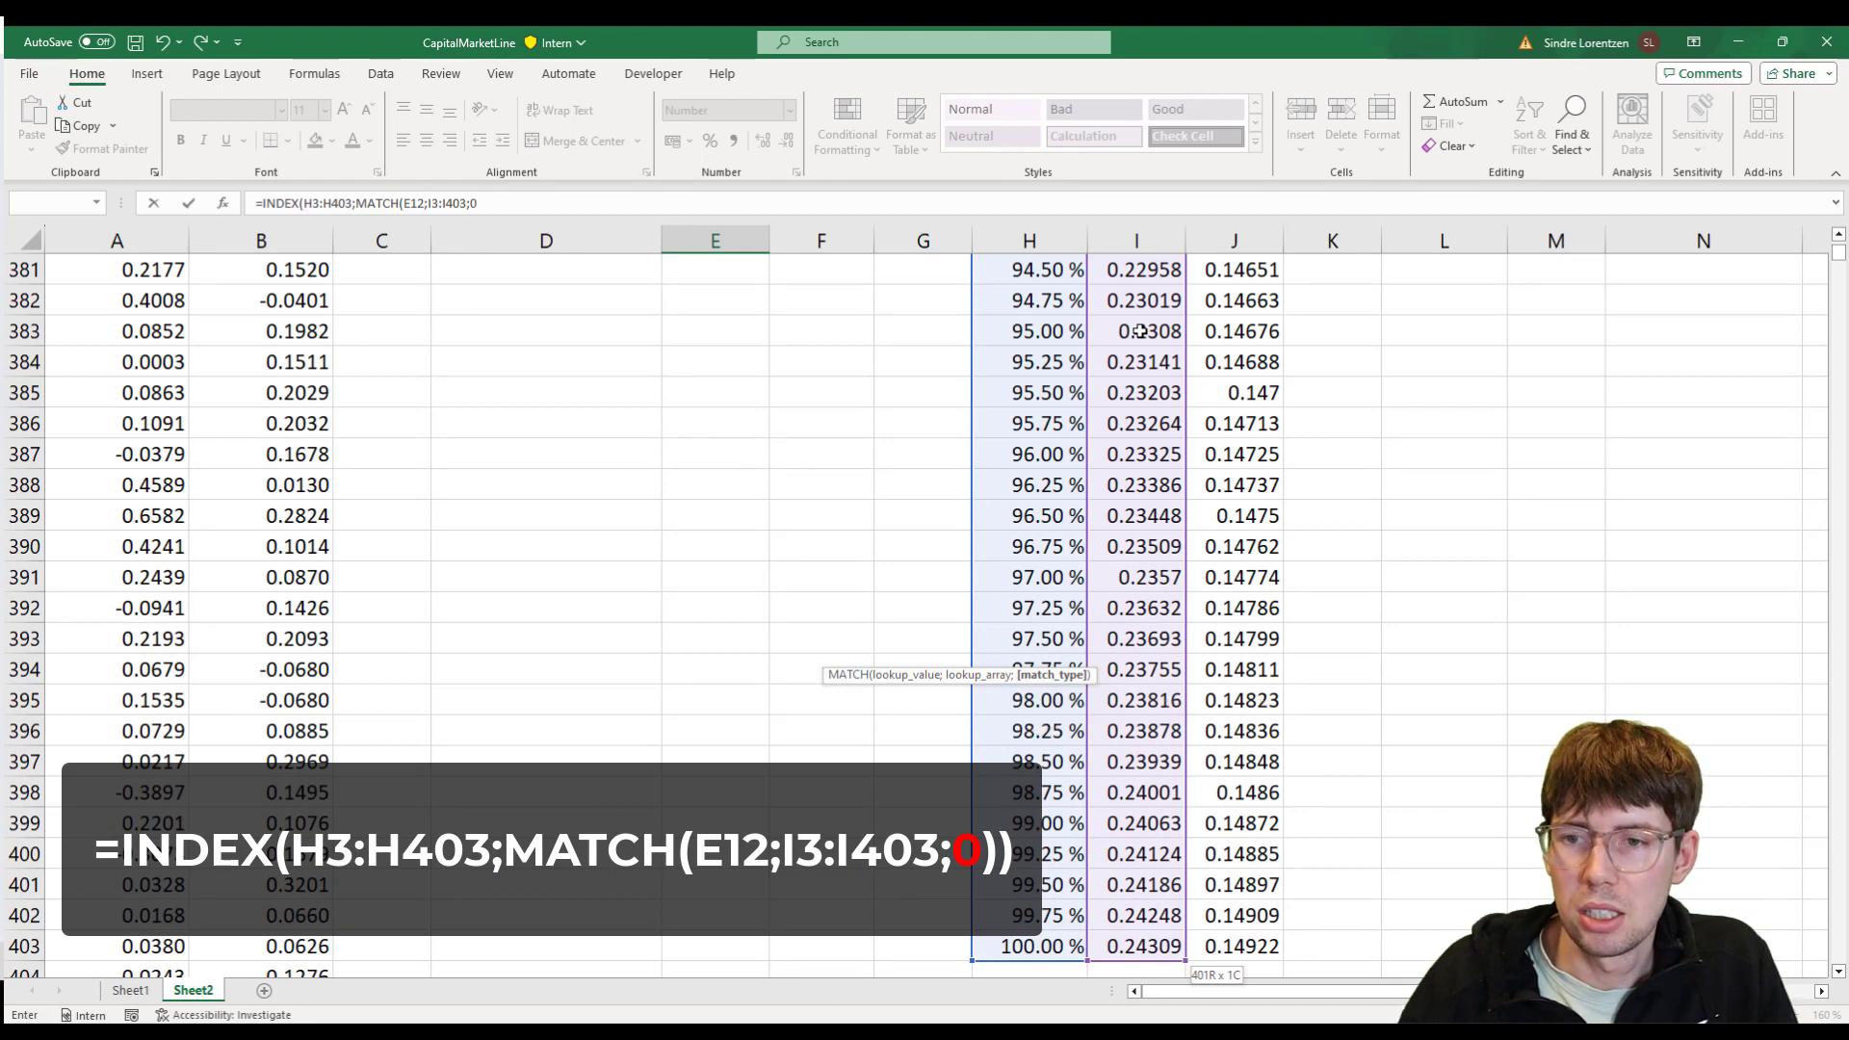
type("))")
key("ctrl+Return")
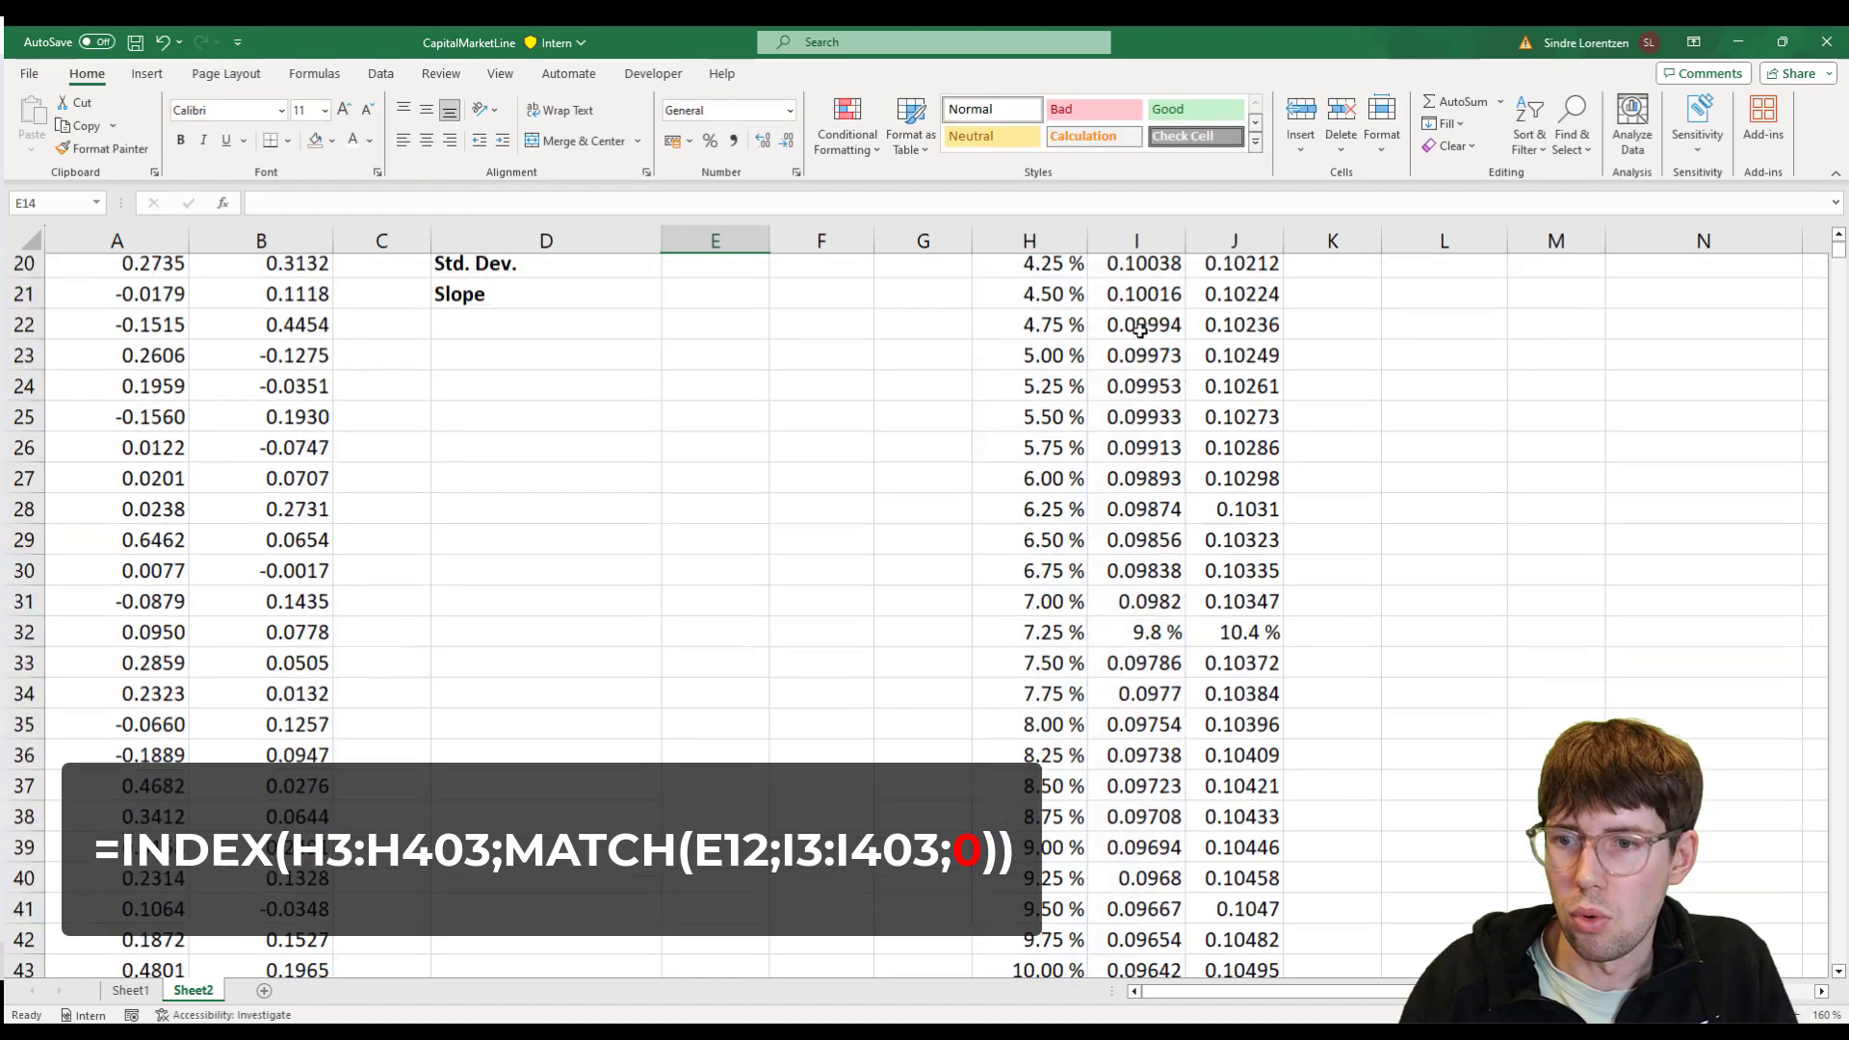
- Examine the Weight for MVP formula and result in E13
scroll(1140, 331, "up", 3)
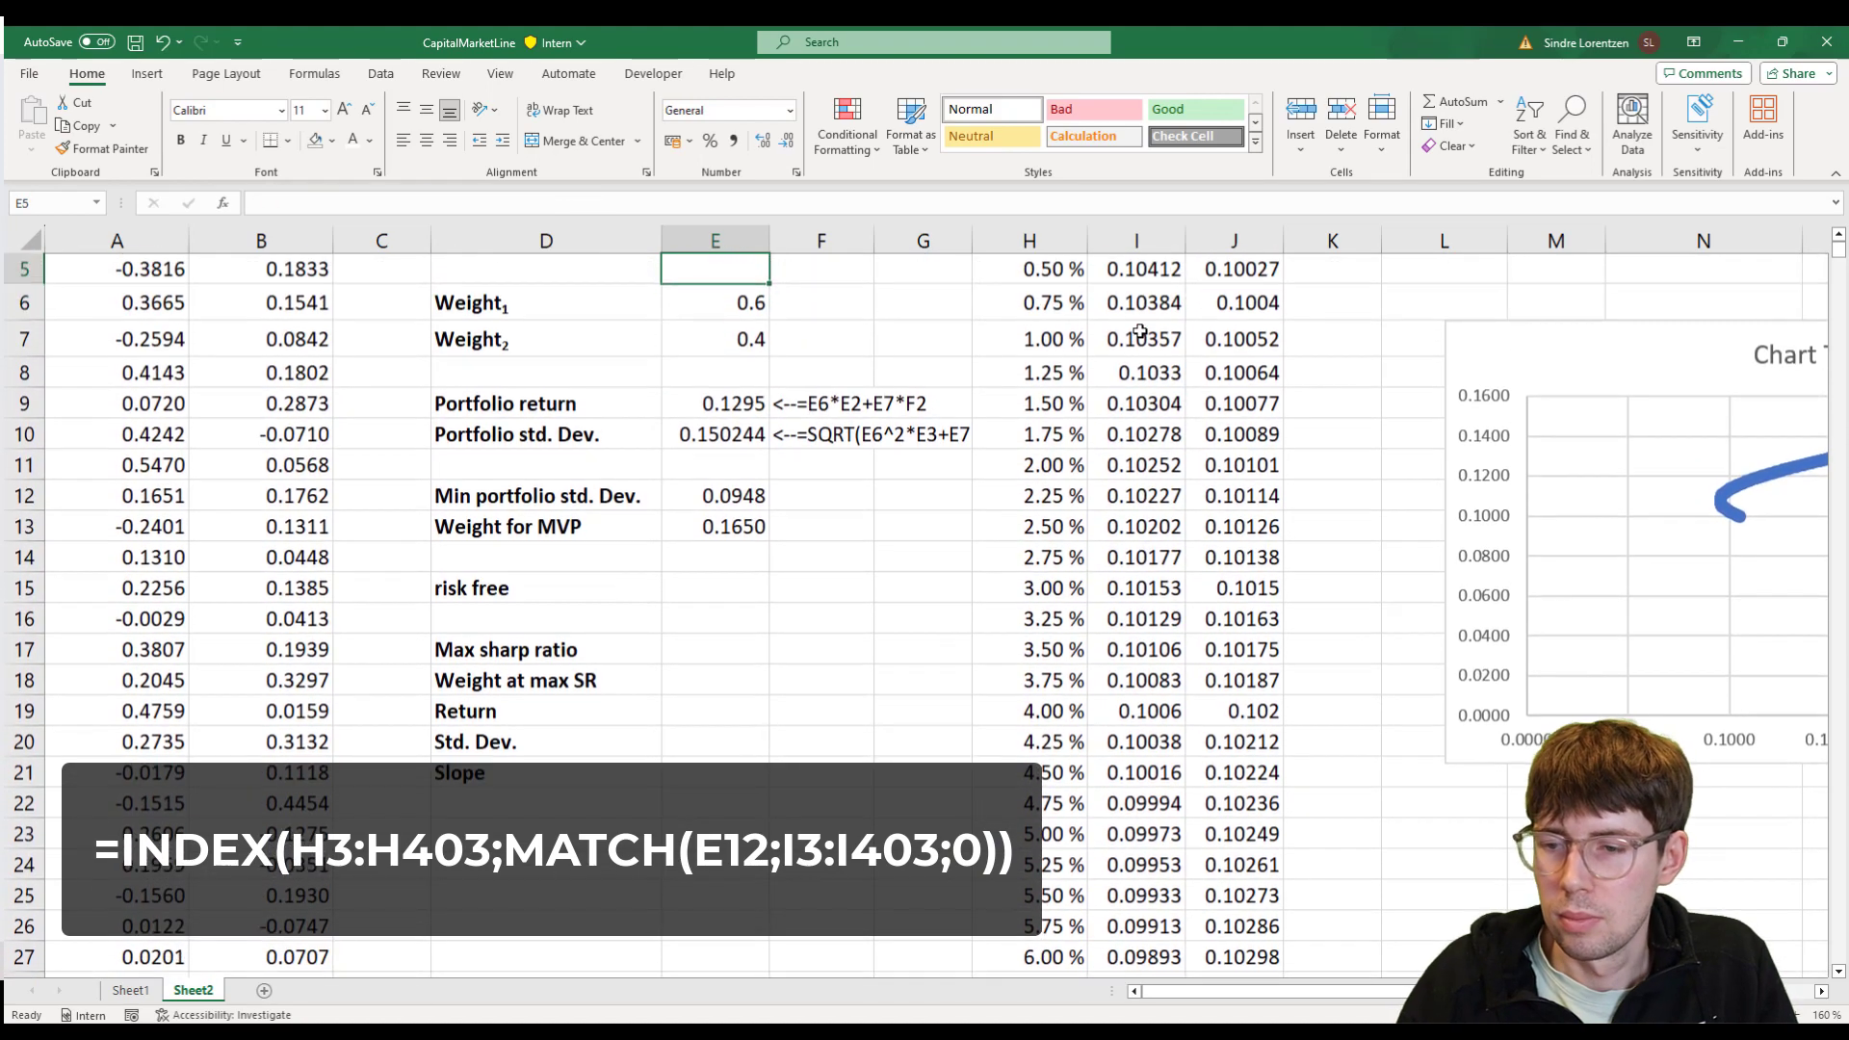
key("Up")
key("Up")
key("Up")
key("Up")
key("Up")
key("Down")
key("Down")
key("Down")
key("Down")
key("Down")
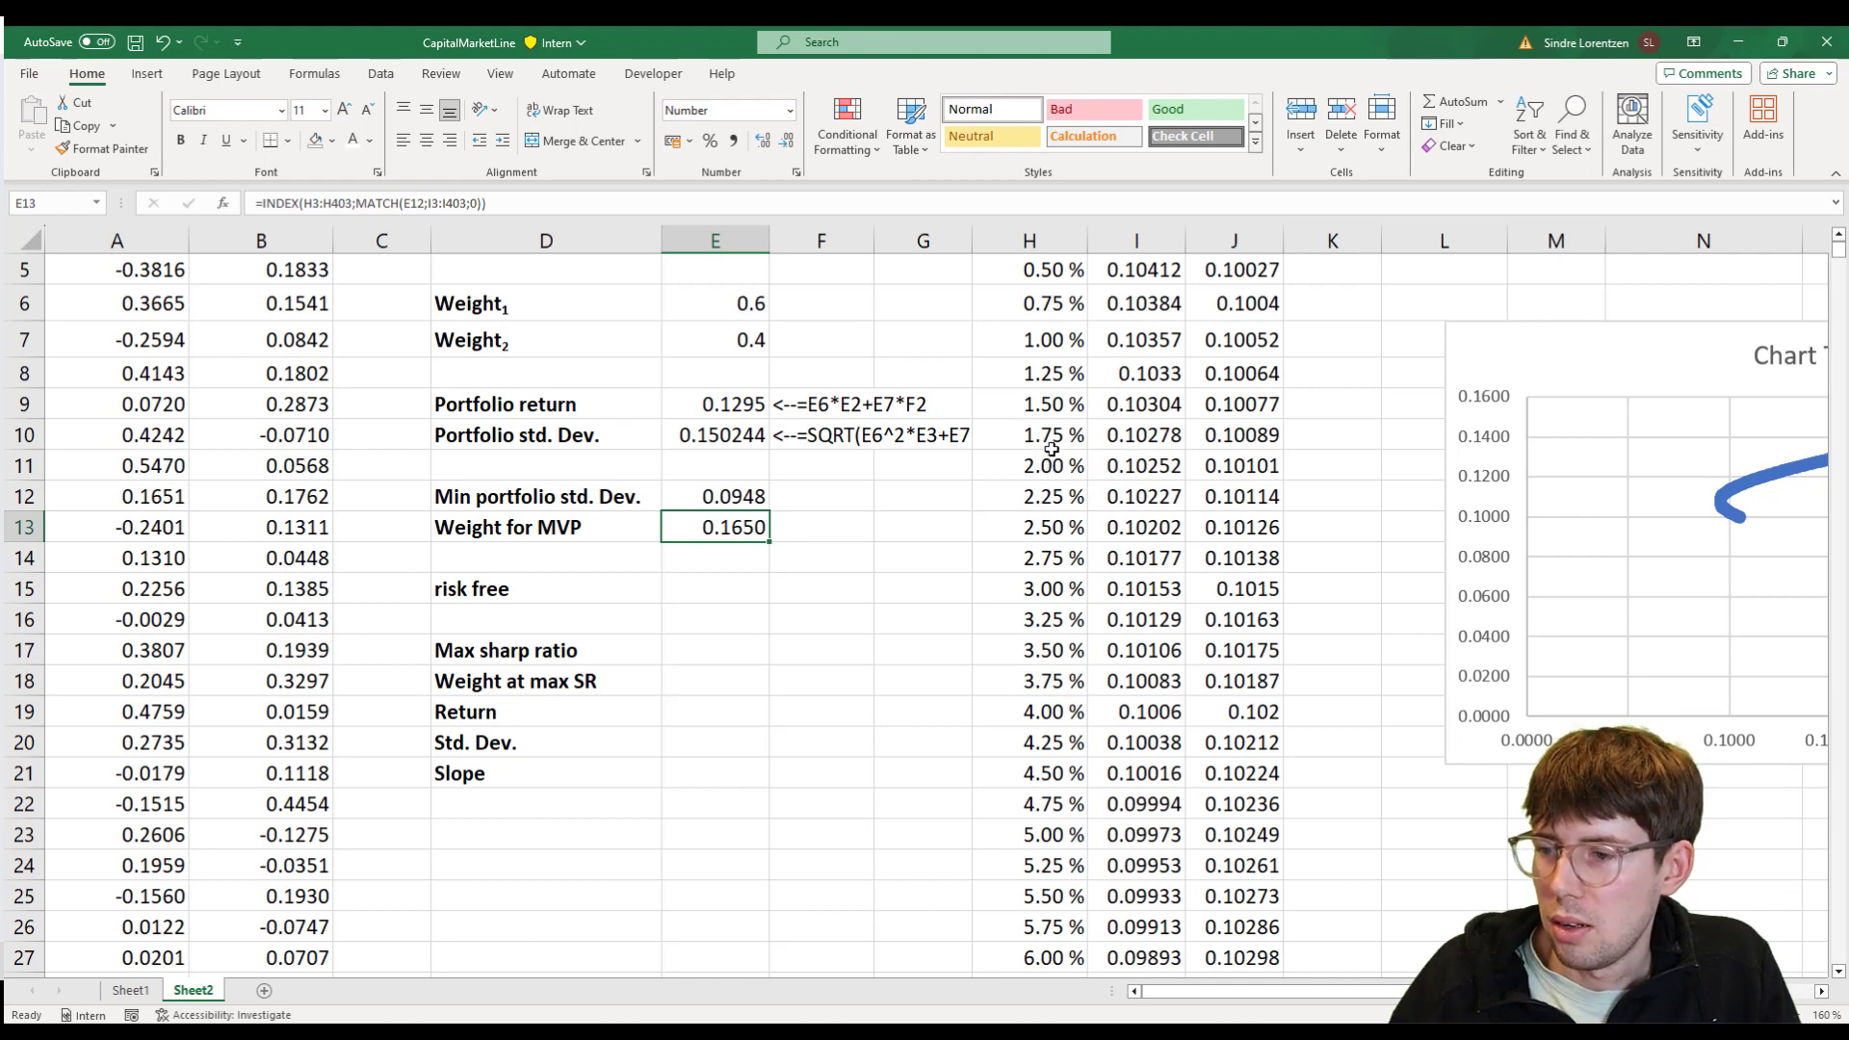
- Highlight the minimum variance portfolio's row, H69:J69, with a yellow fill
scroll(1052, 448, "down", 17)
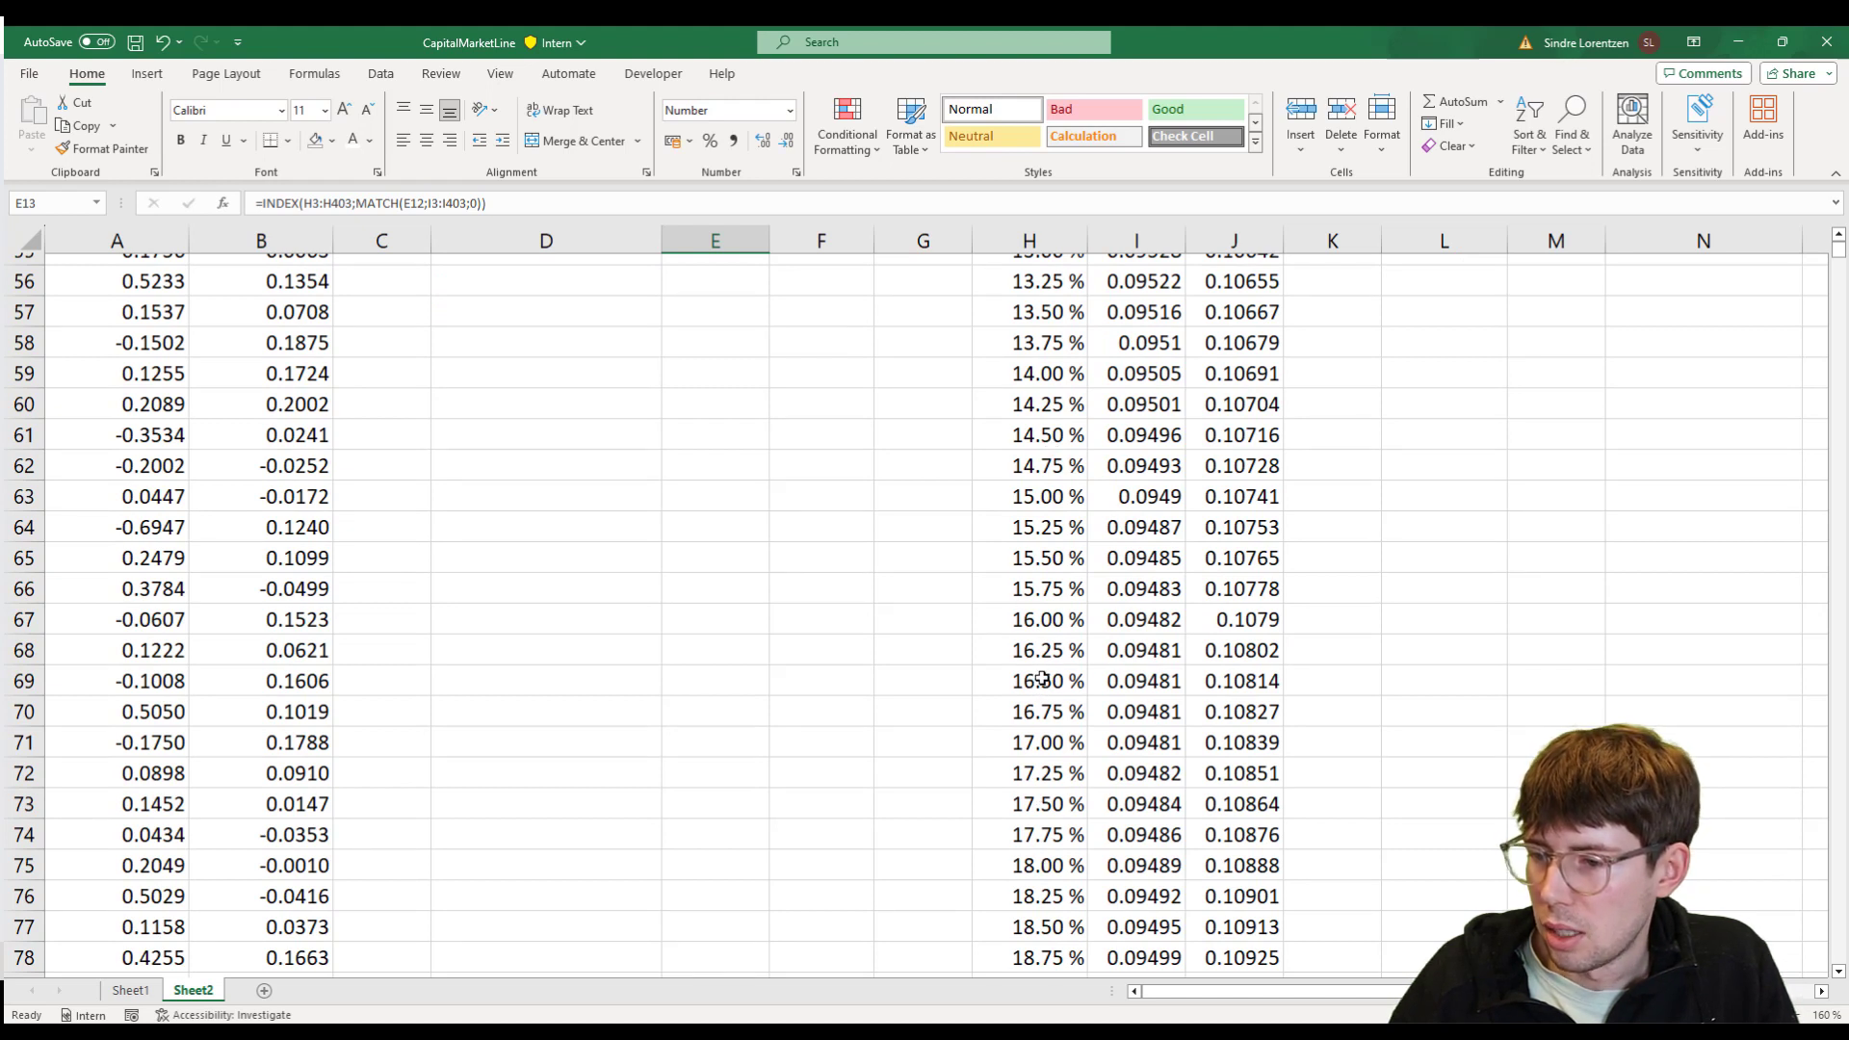
left_click_drag(1043, 680, 1221, 685)
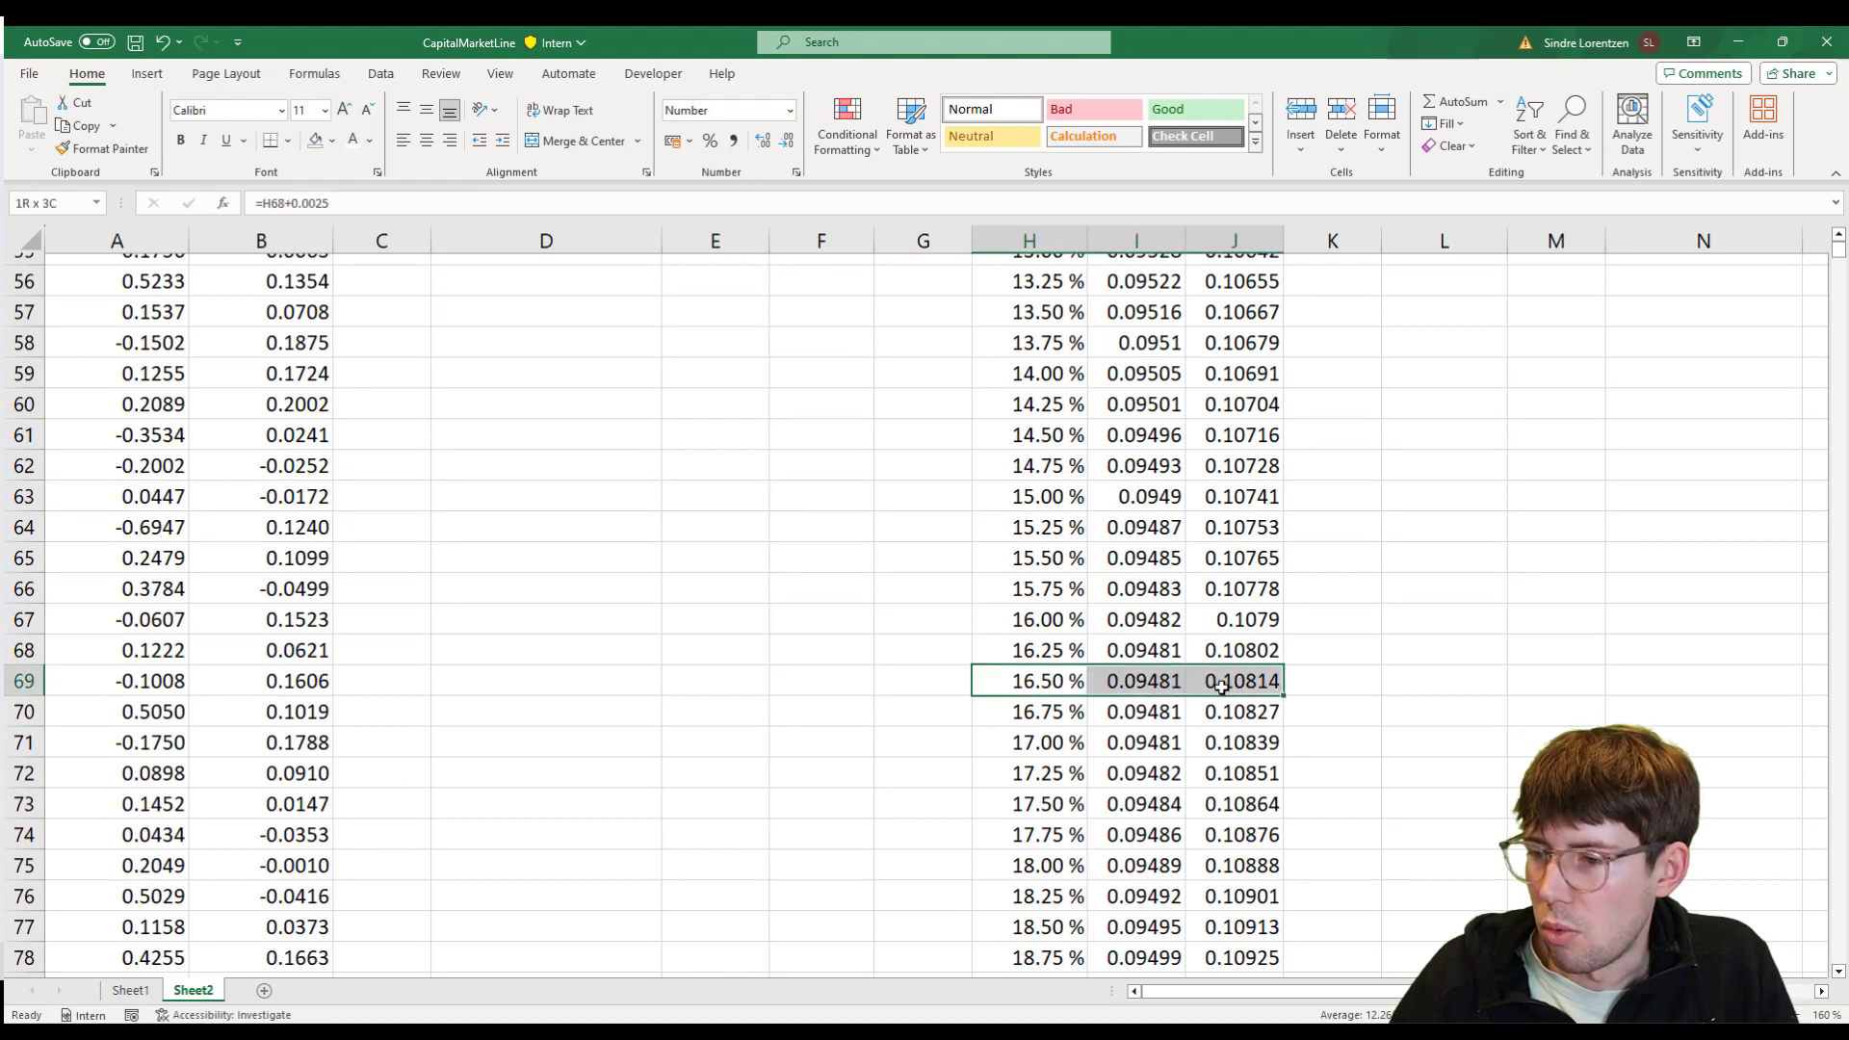
left_click(332, 141)
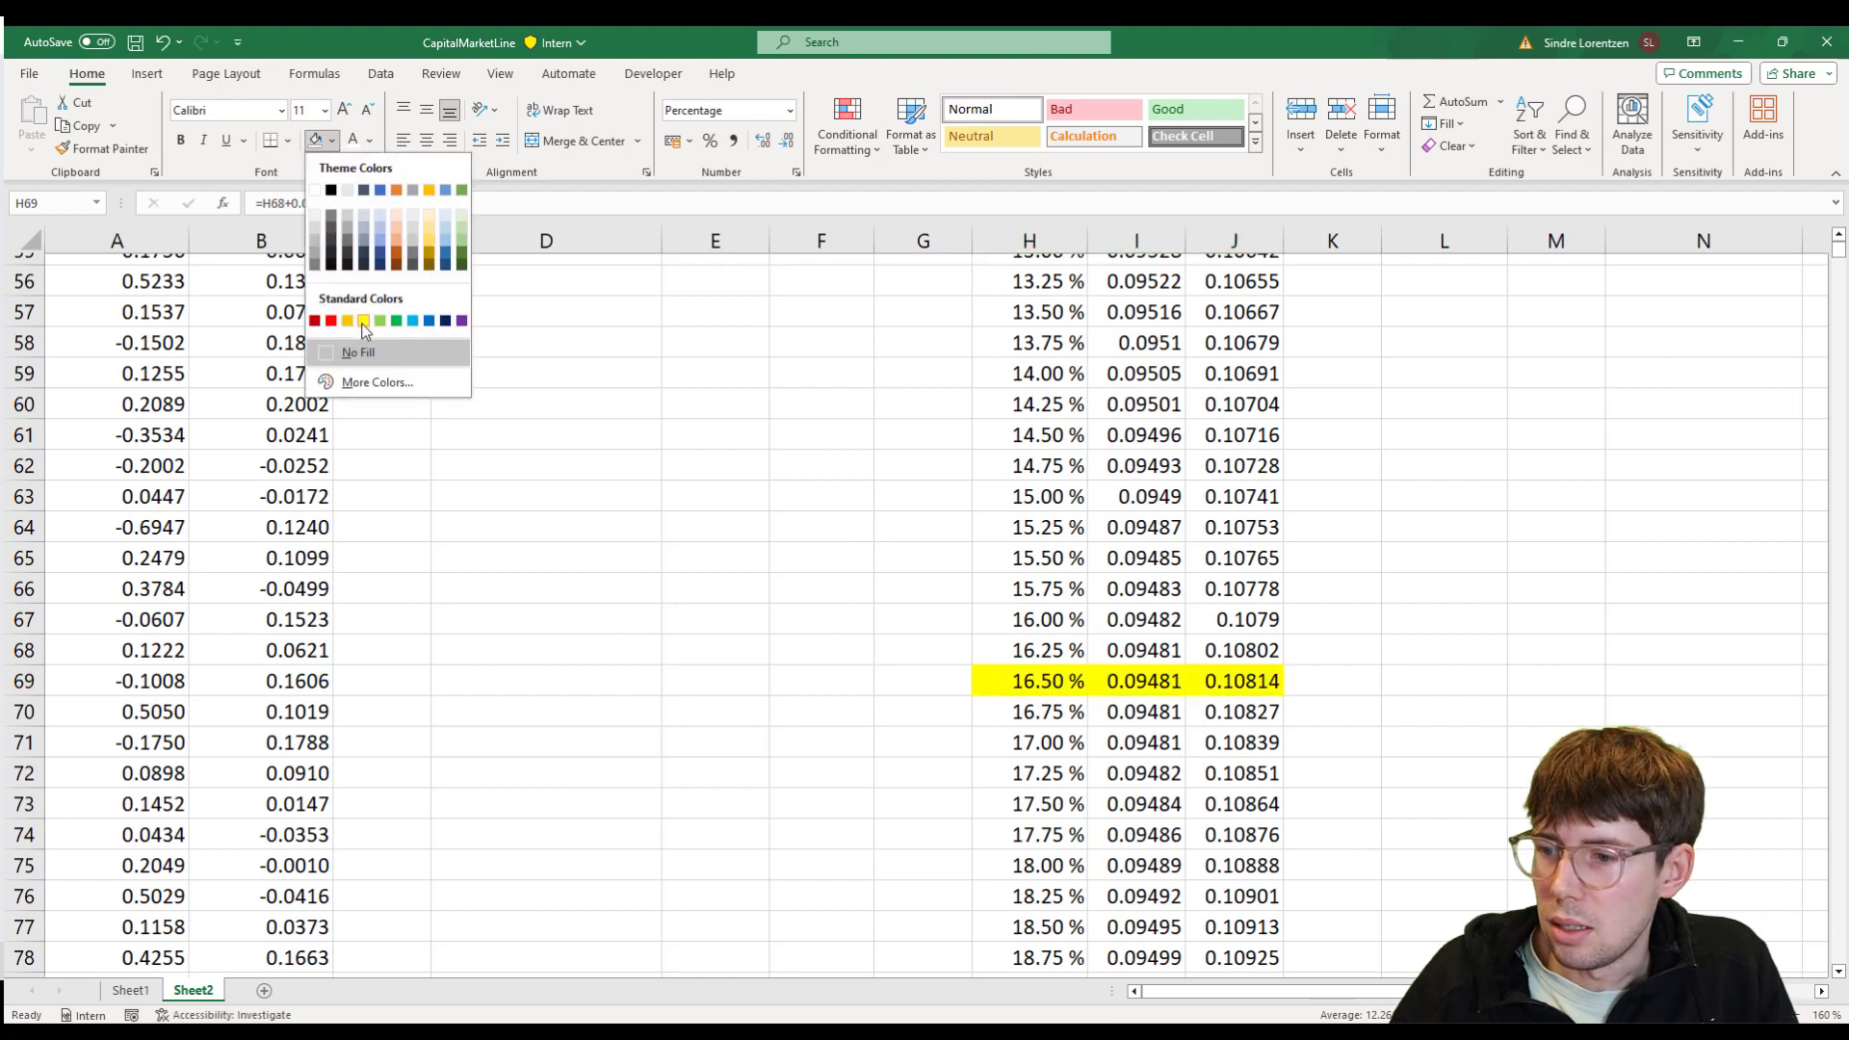
left_click(363, 324)
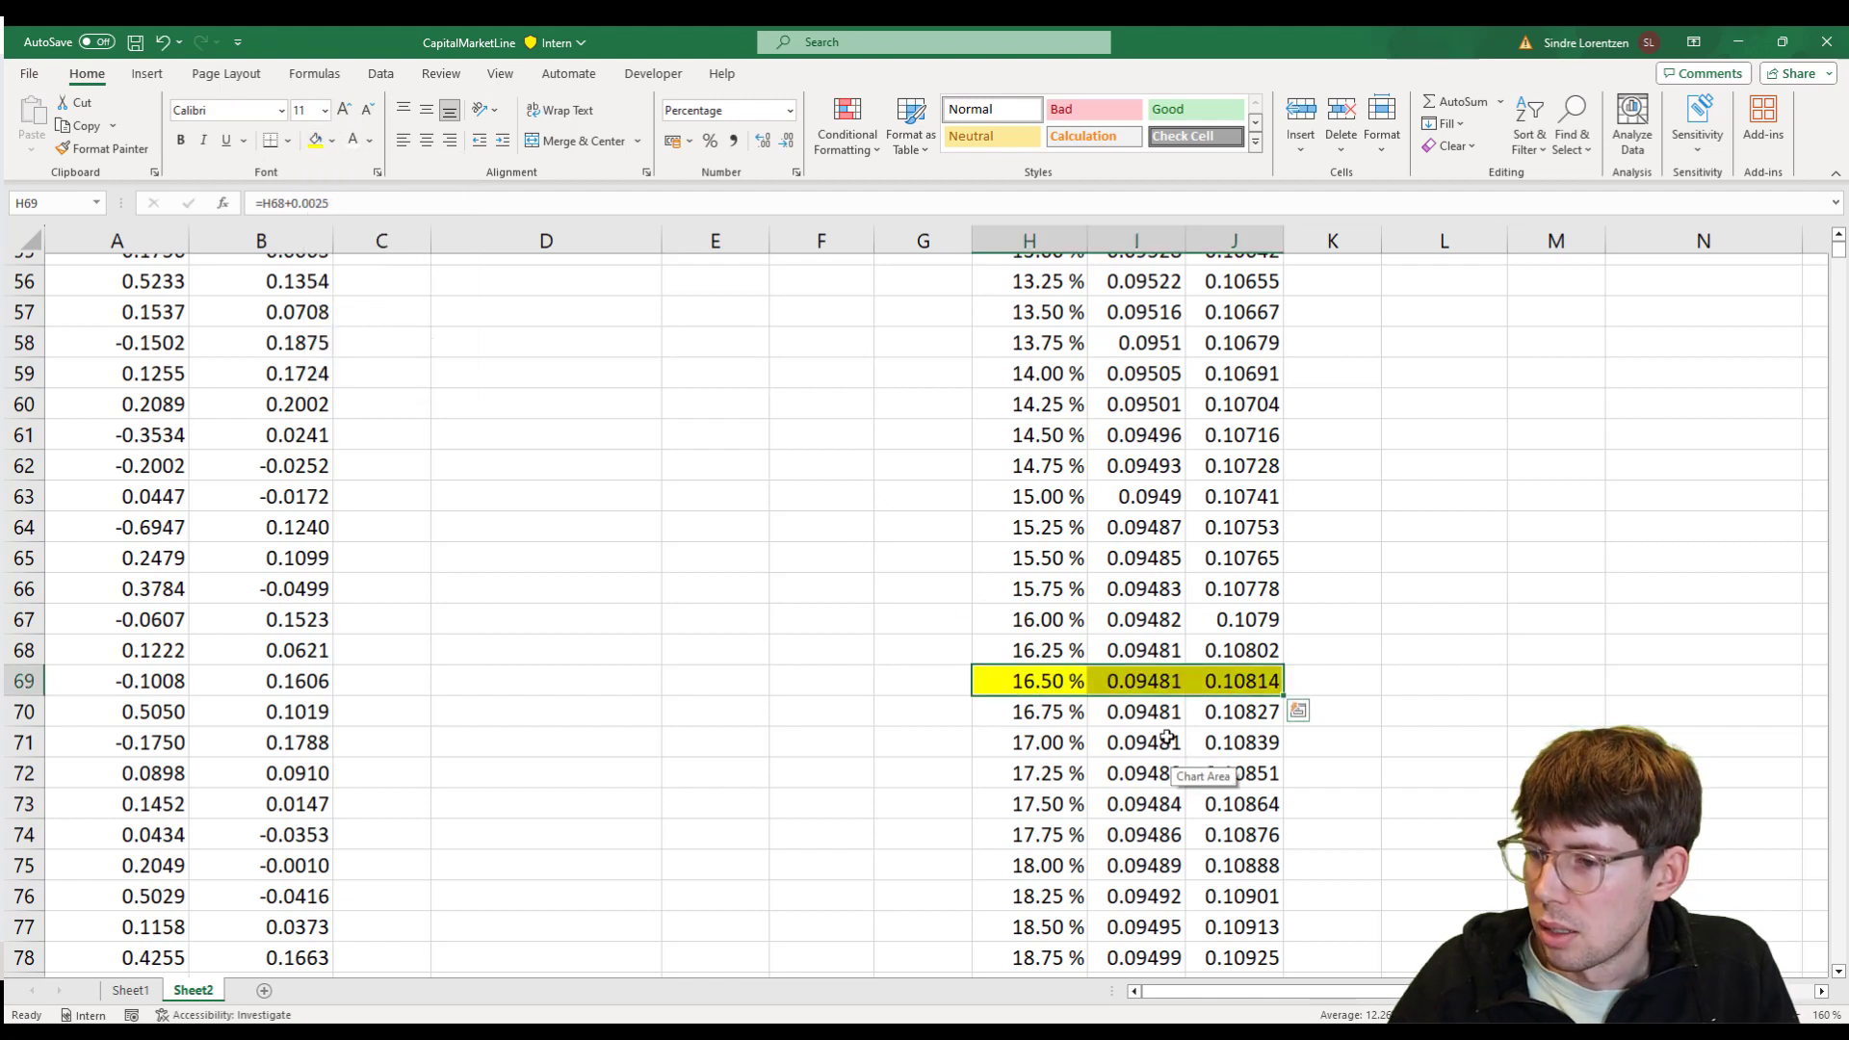
- Show seven decimal places for the standard deviations and returns in I3:J403
left_click(1152, 643)
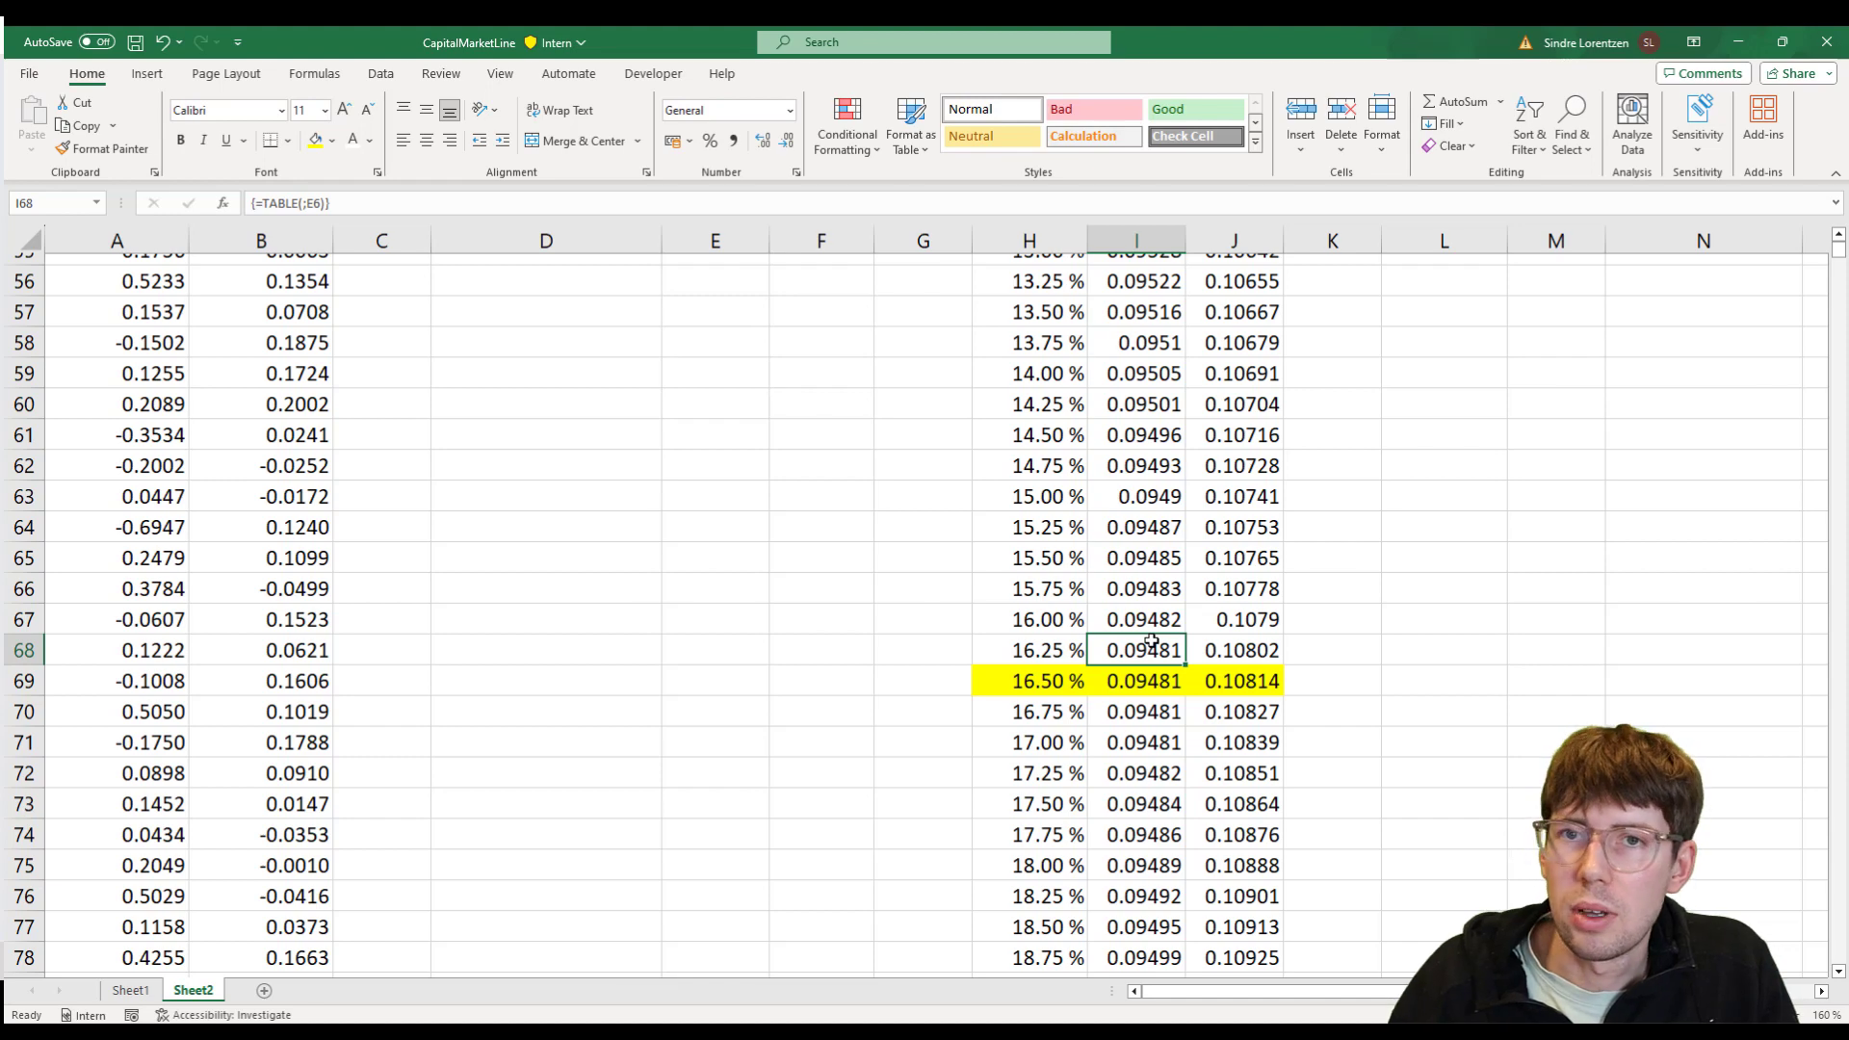
key("ctrl+Up")
key("Down")
key("Down")
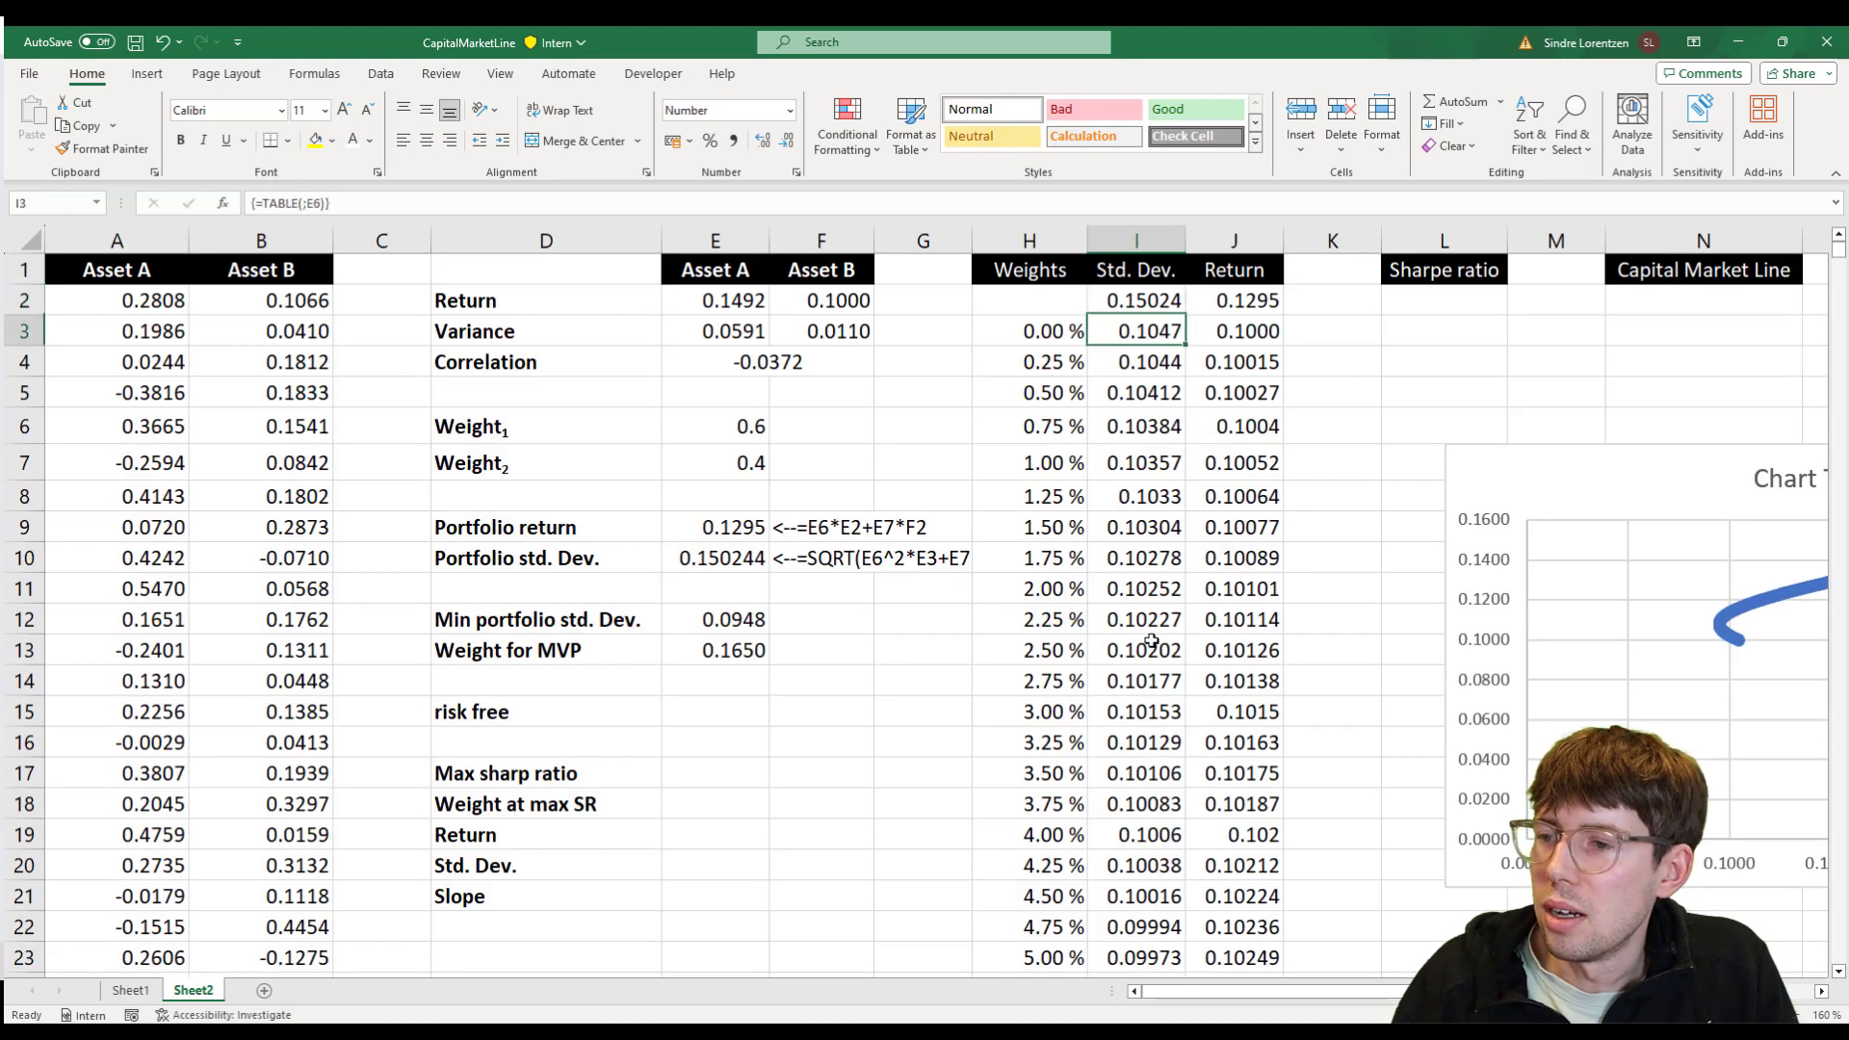
key("shift+Right")
key("ctrl+shift+Down")
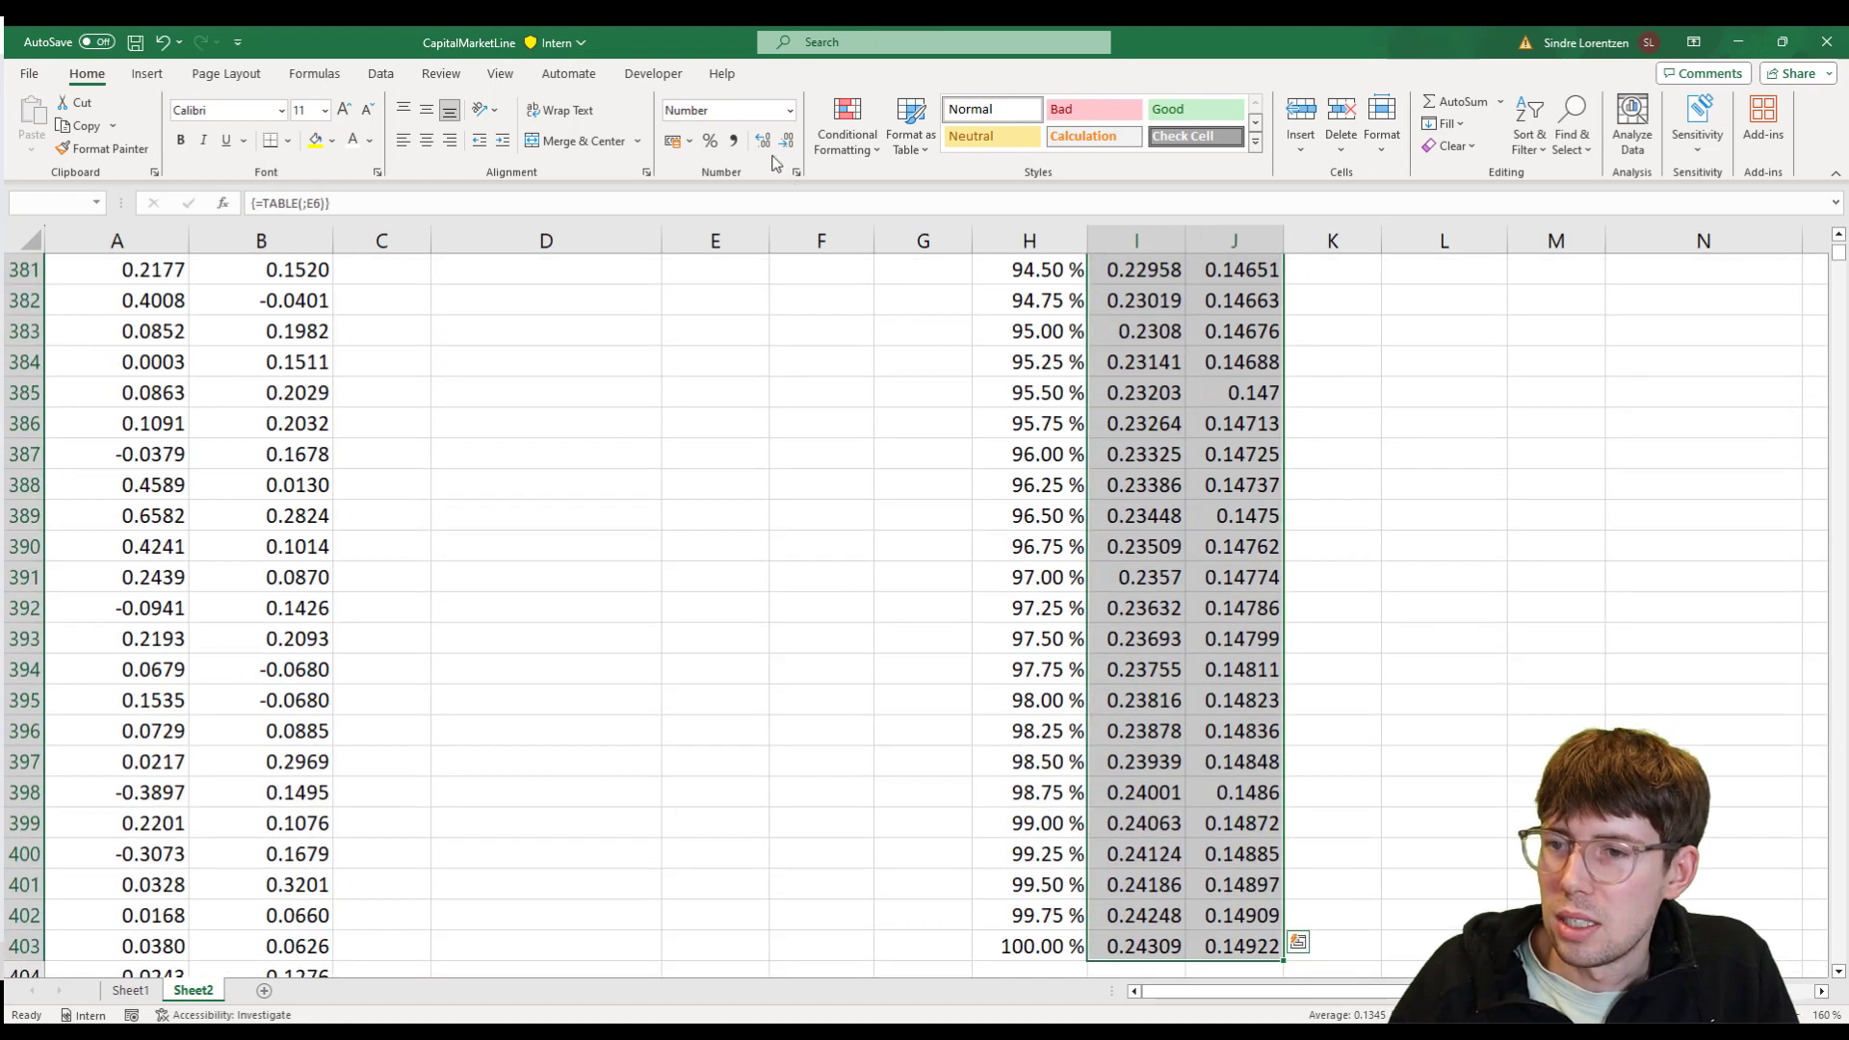
left_click(766, 144)
left_click(766, 144)
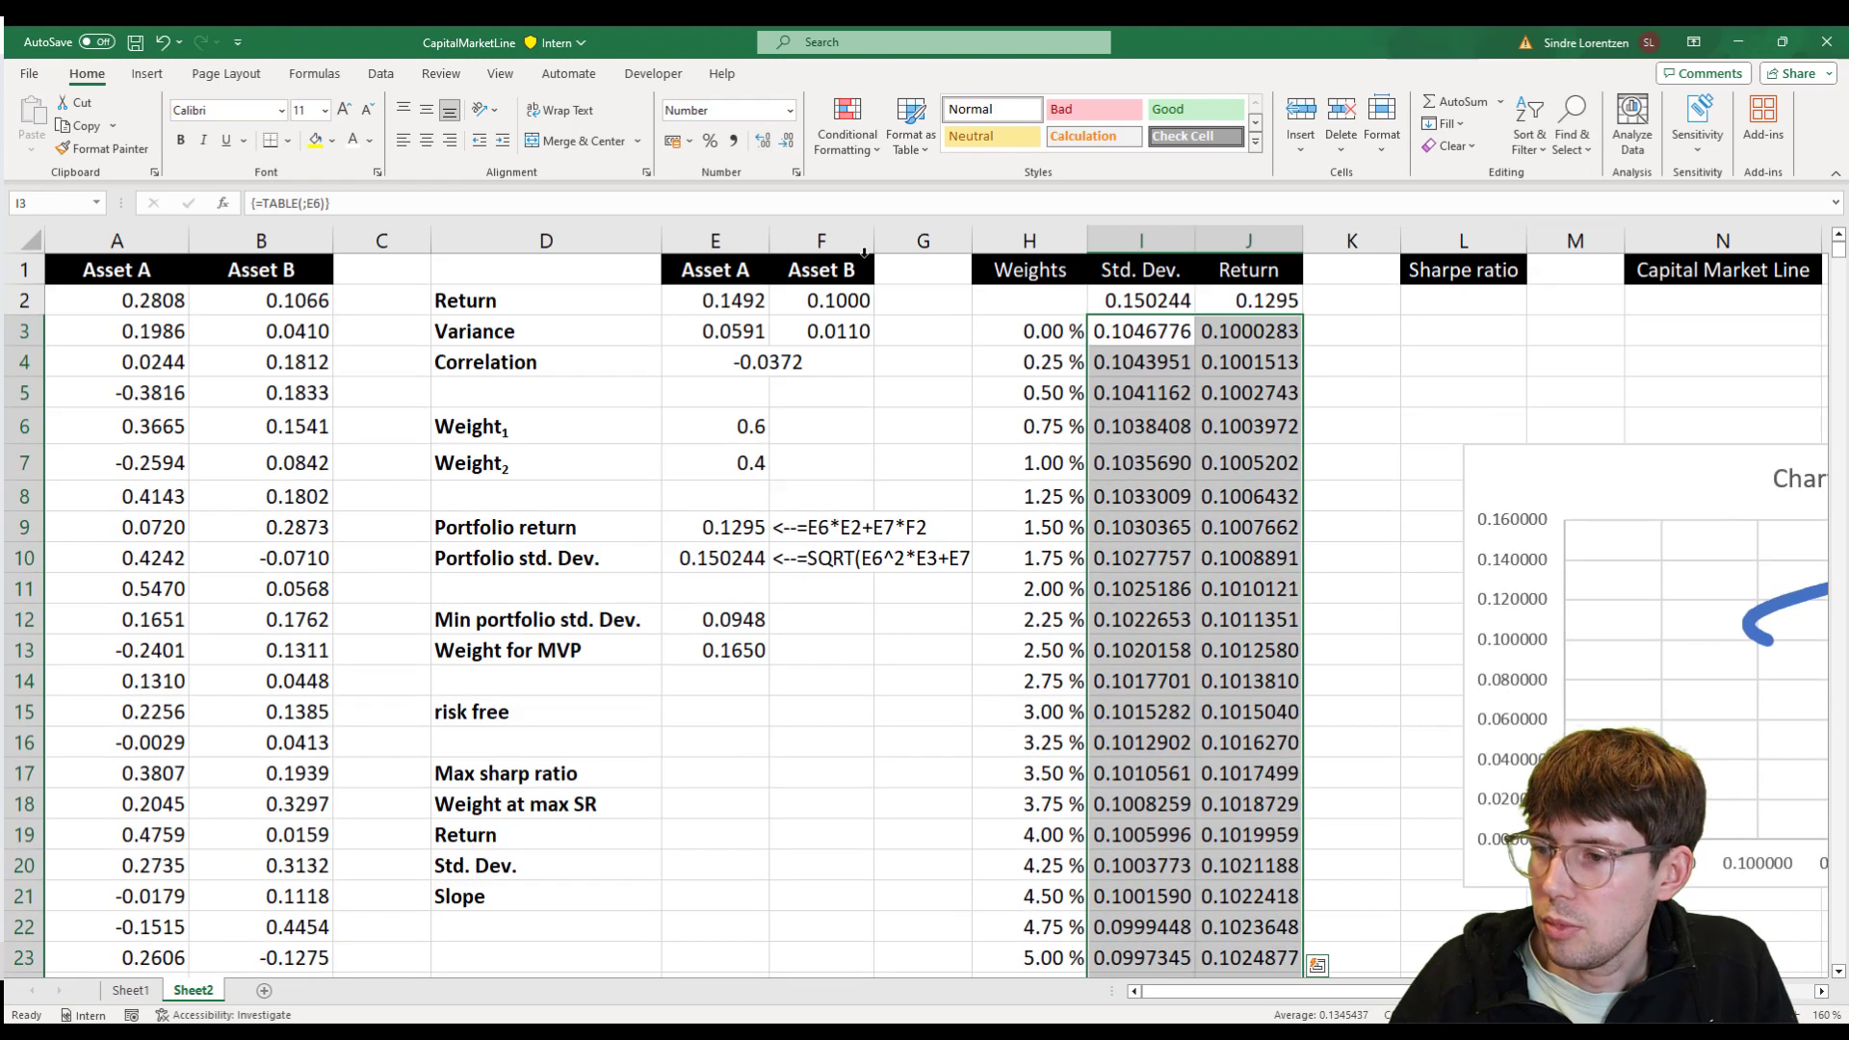
- Compare the highlighted standard deviation in I69 with the neighbouring values in I68 and I70
left_click(1050, 556)
scroll(1069, 539, "down", 20)
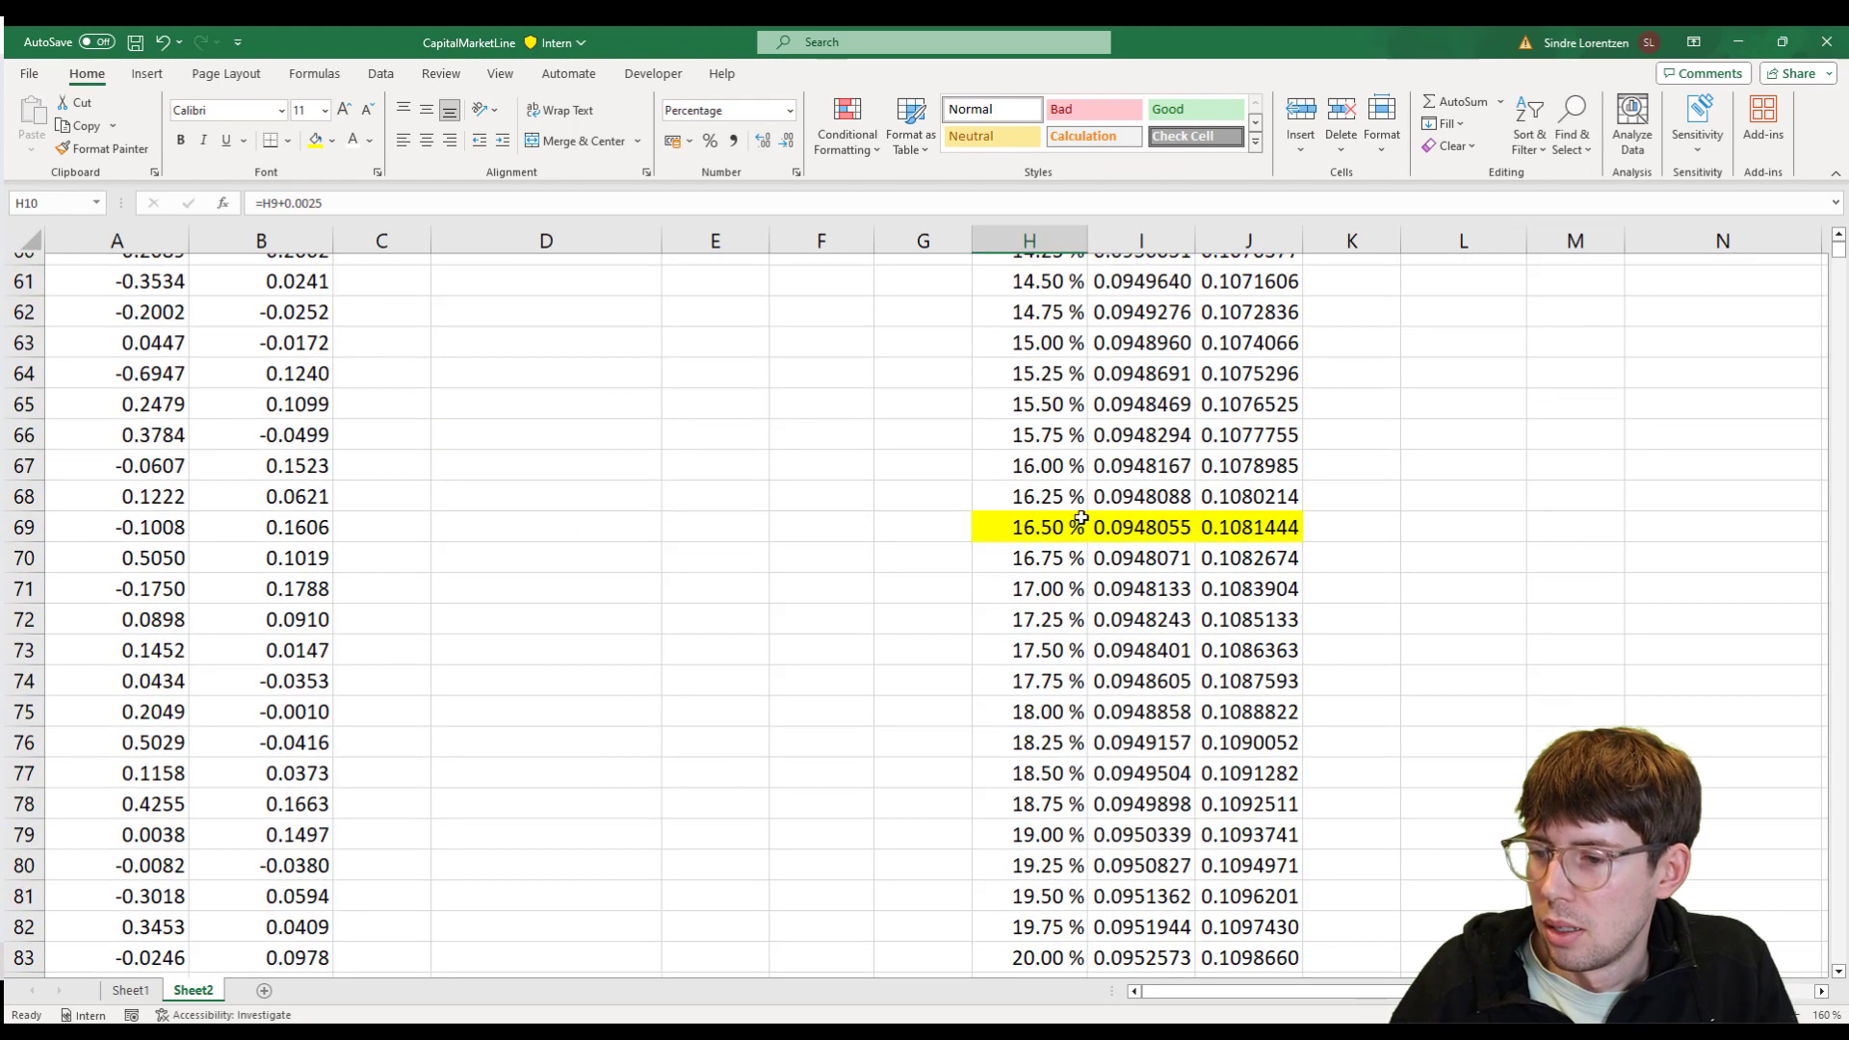
left_click(1152, 533)
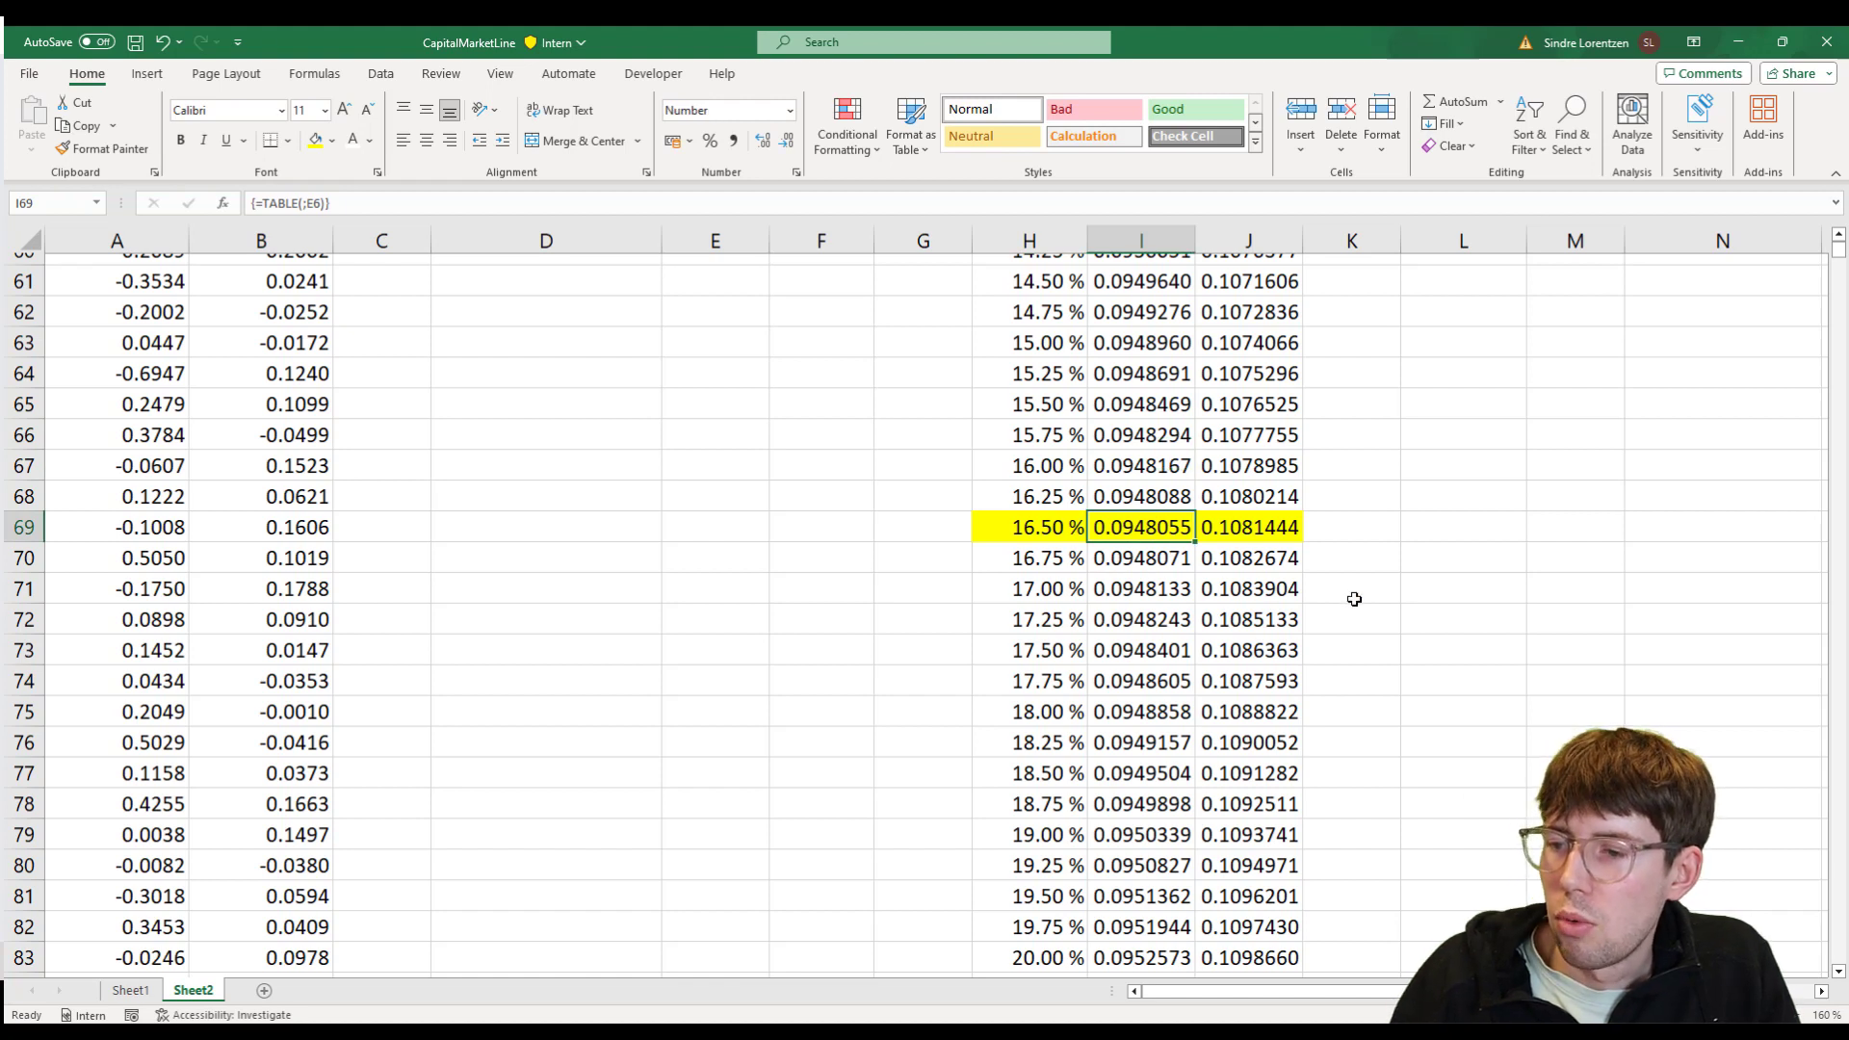
key("Up")
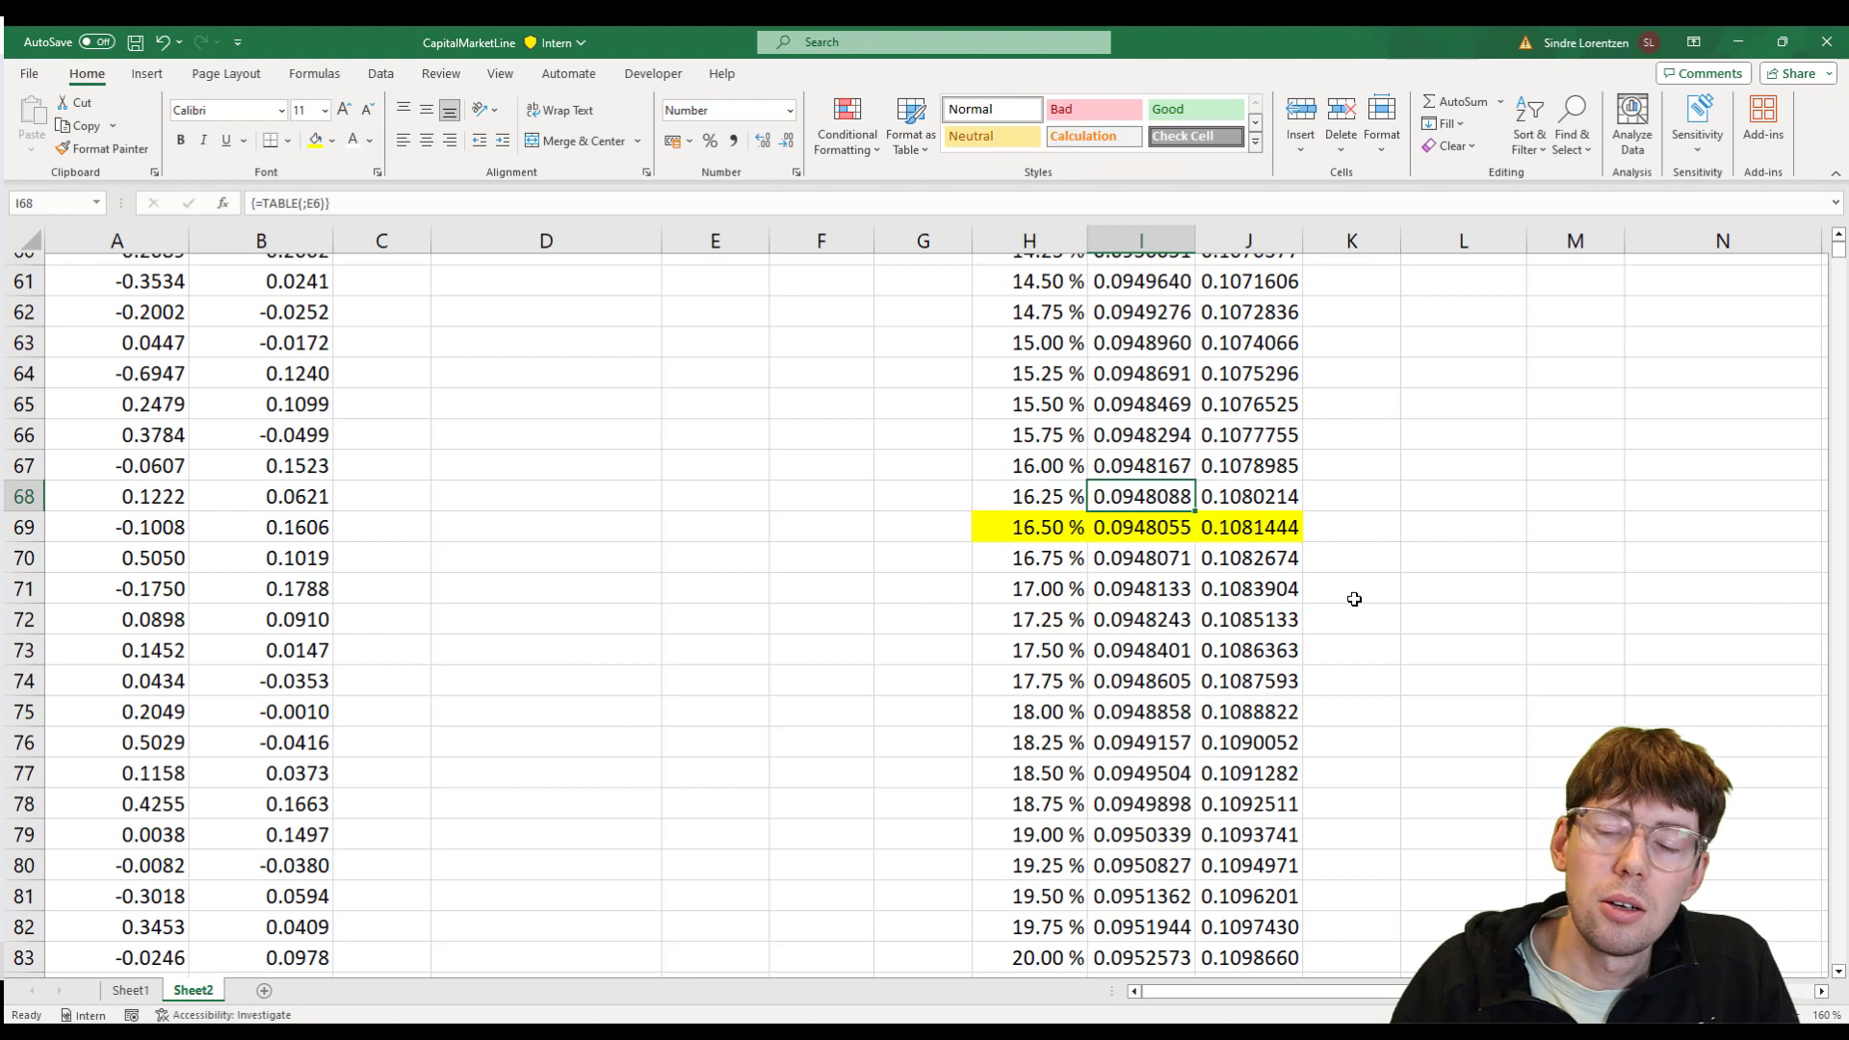
key("Down")
key("Down")
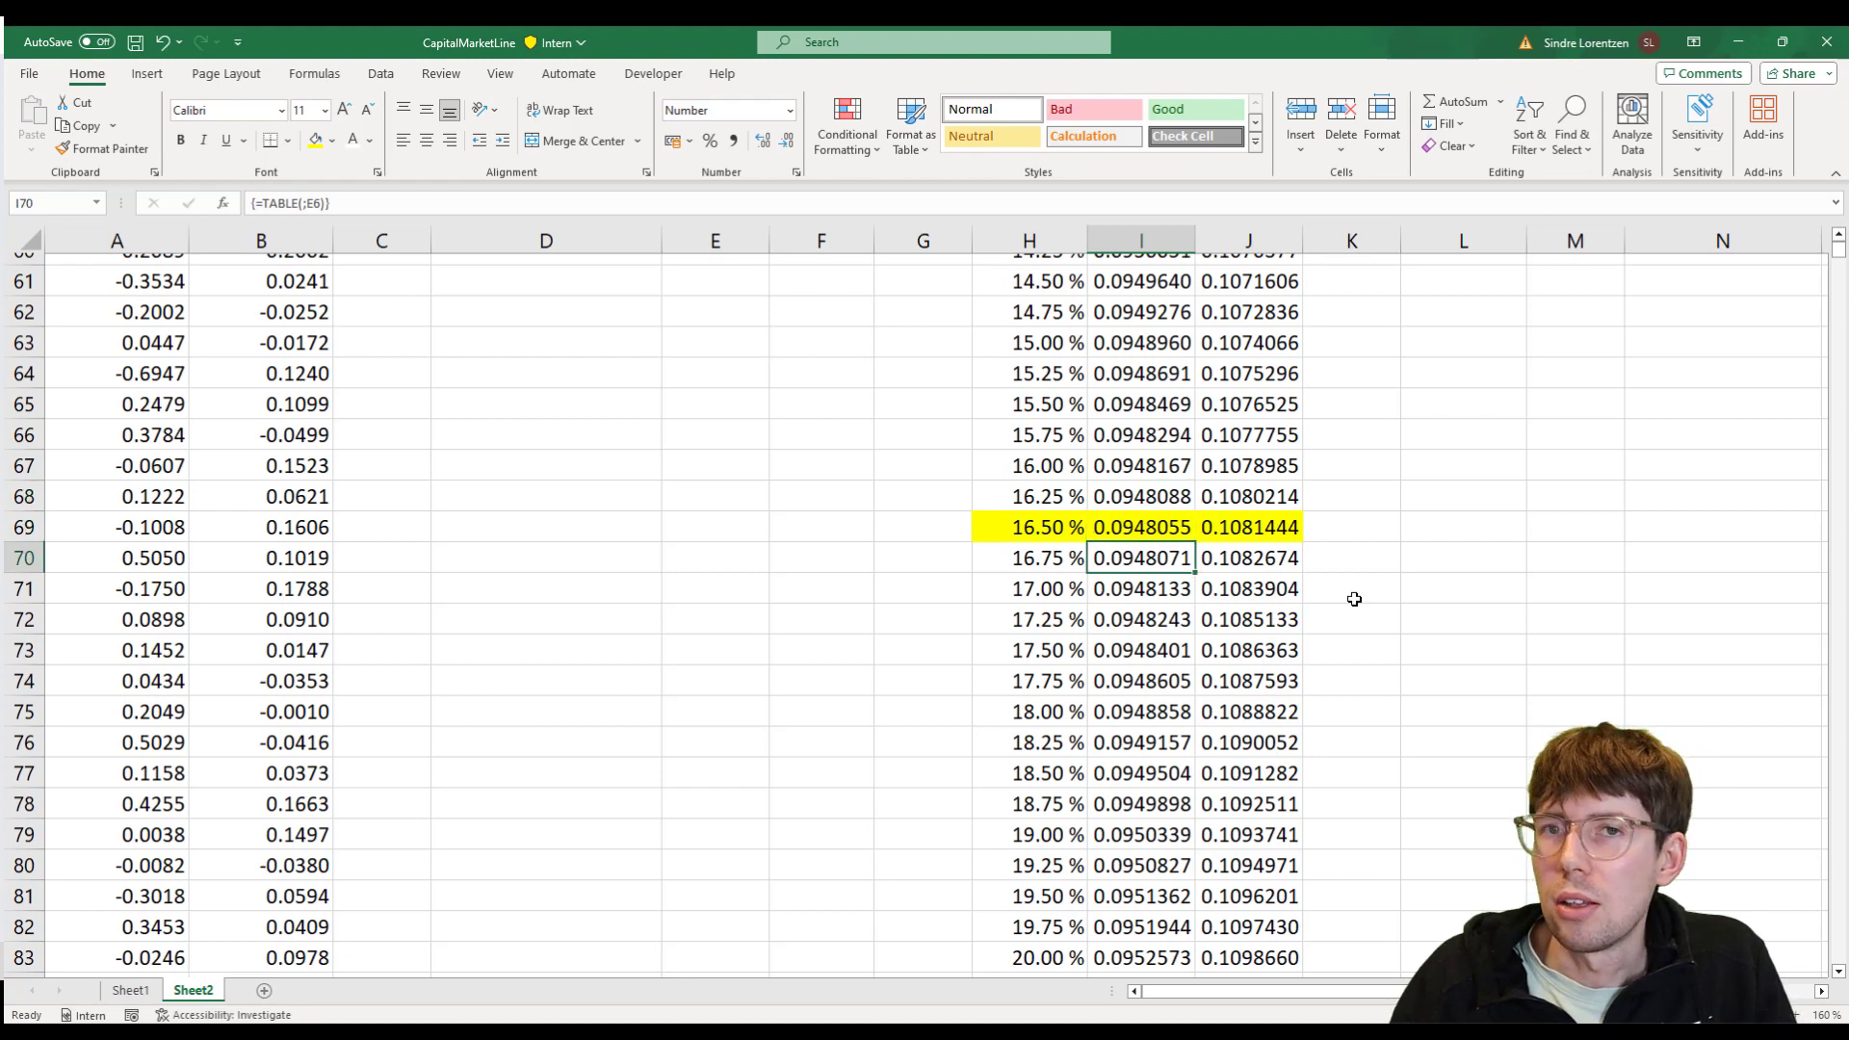
key("Left")
key("Left")
key("Left")
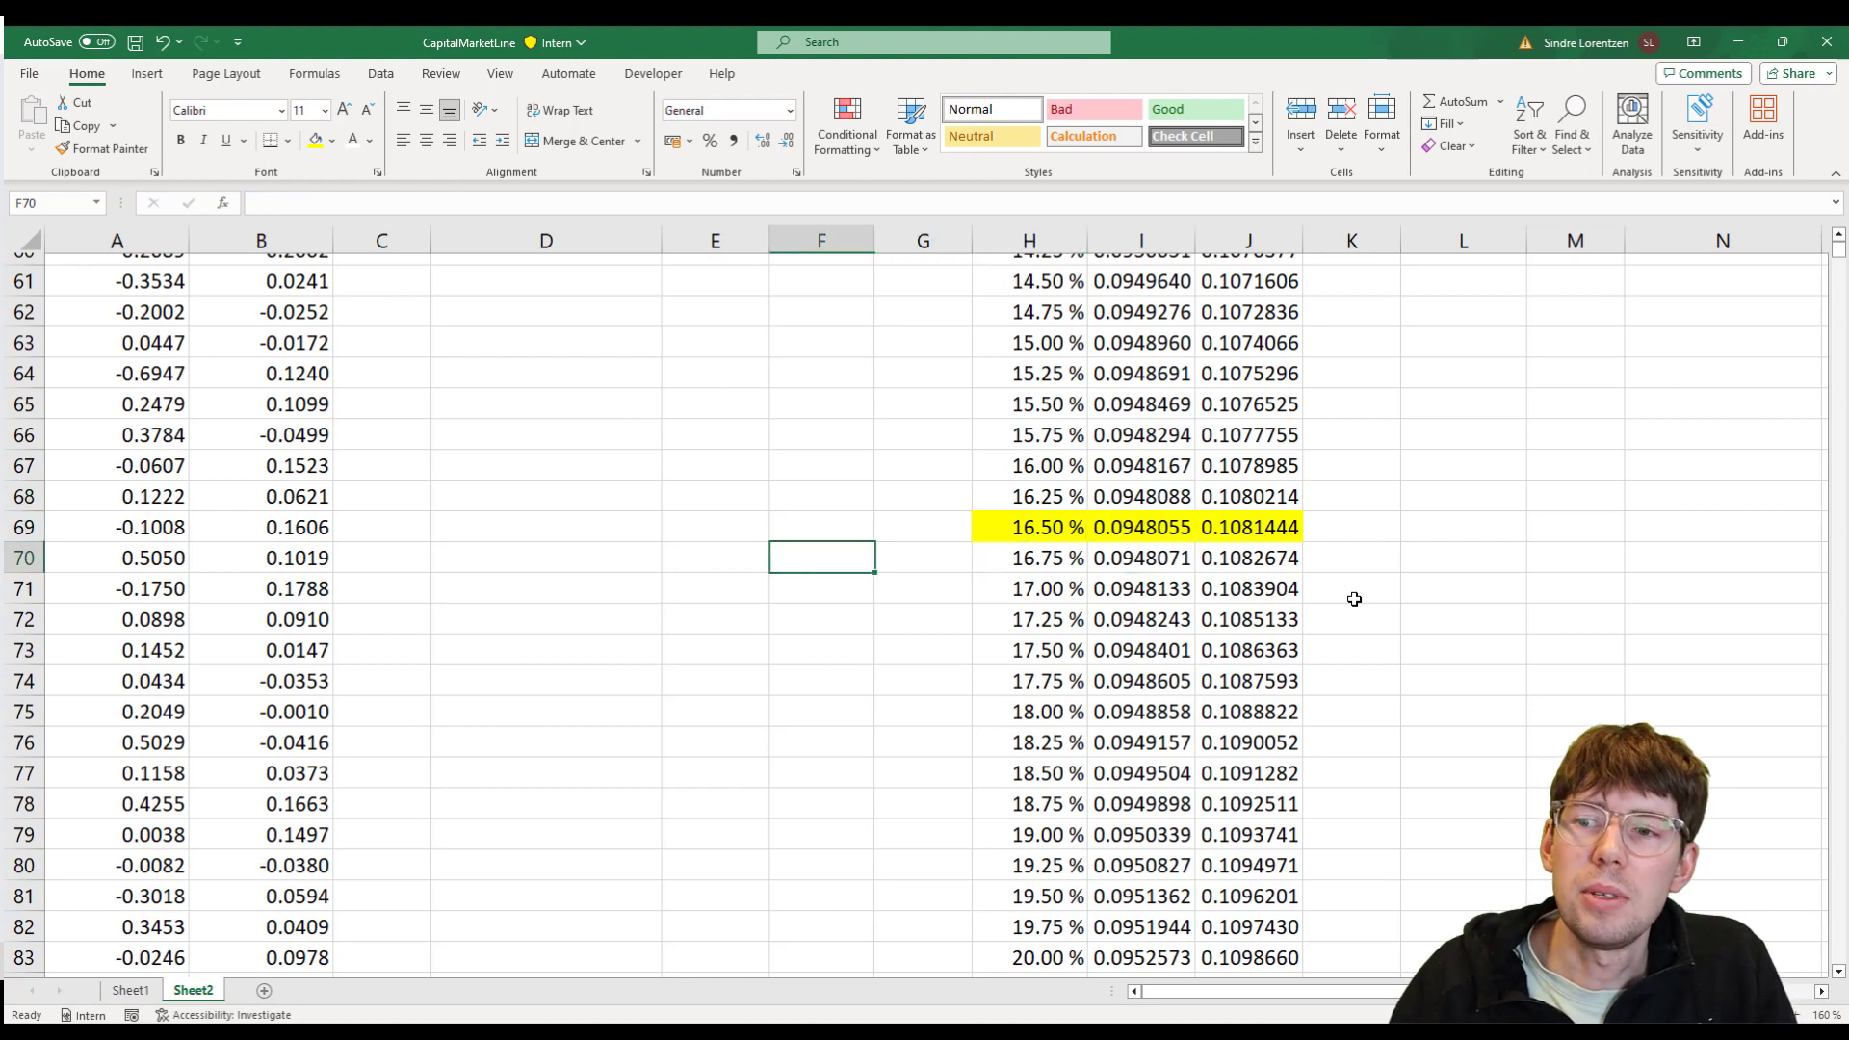
- Bring the scatter chart over the calculations to examine the whole frontier, and put it back beside the data table
key("ctrl+Up")
key("ctrl+Up")
key("ctrl+Up")
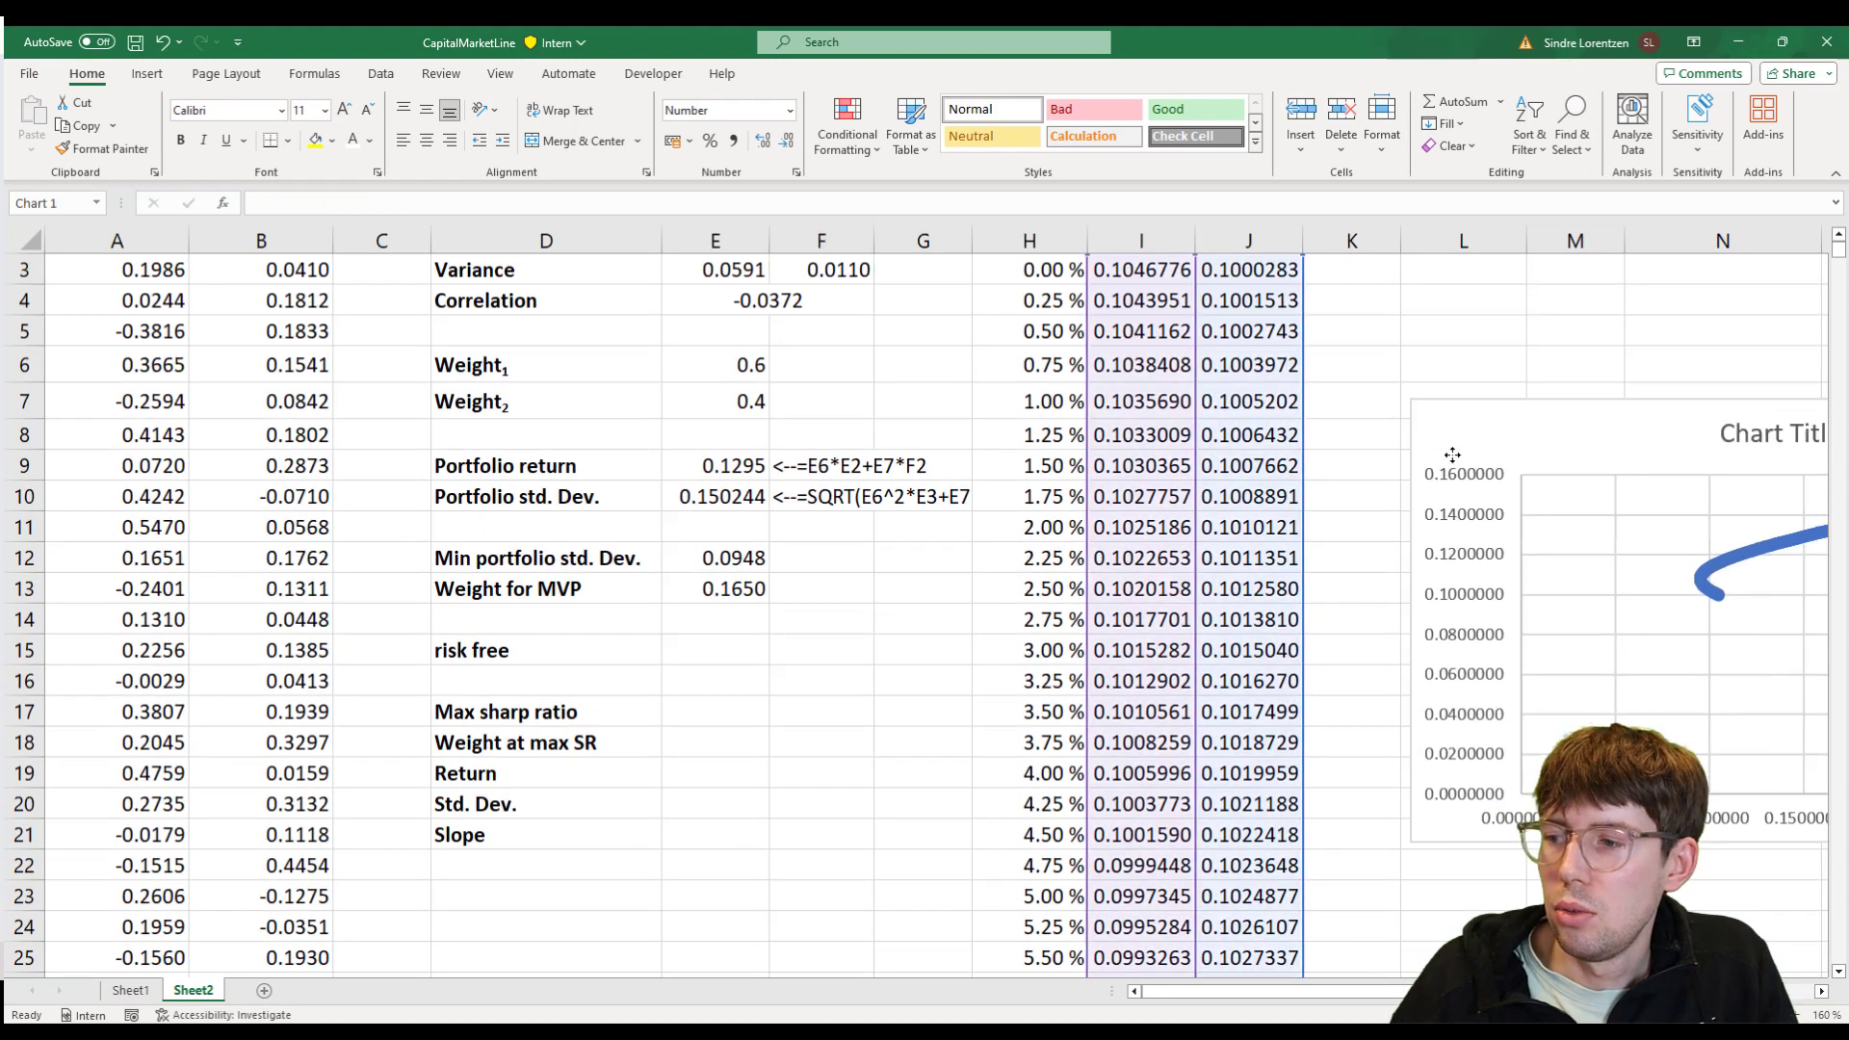
left_click_drag(1613, 418, 511, 417)
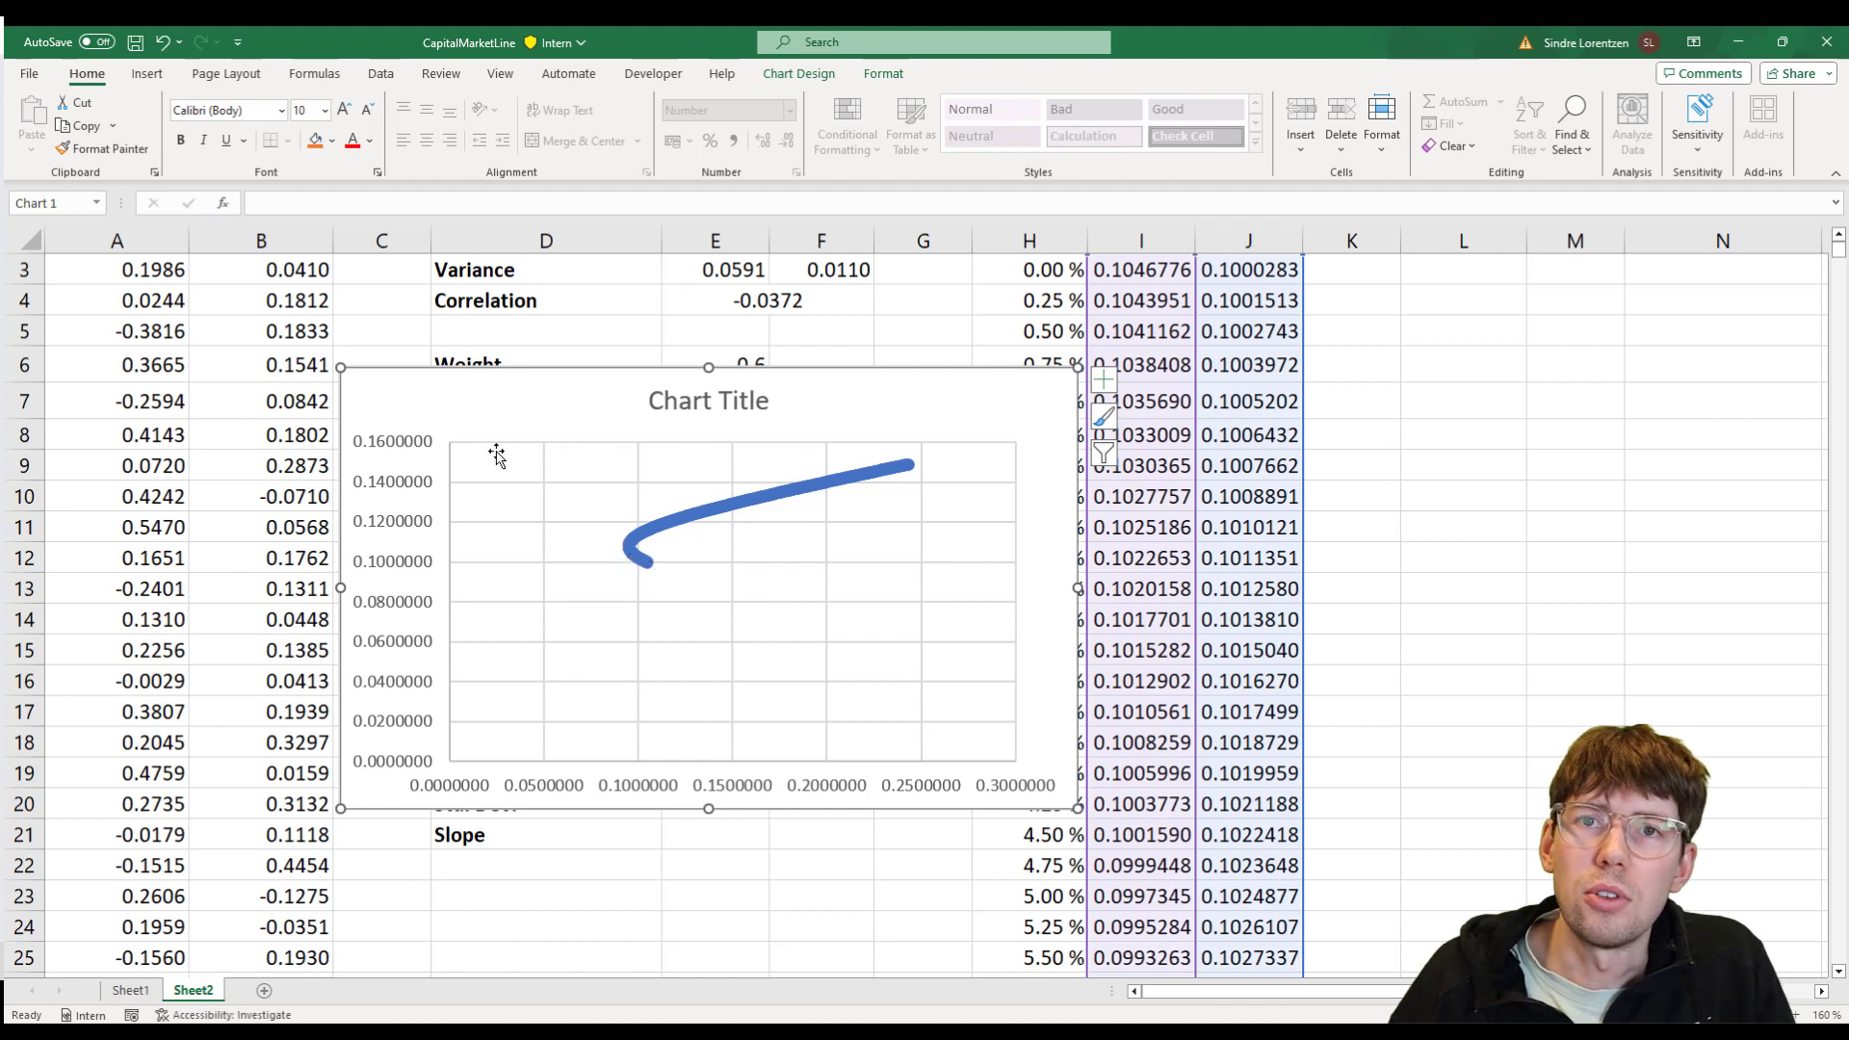
left_click_drag(546, 393, 1586, 348)
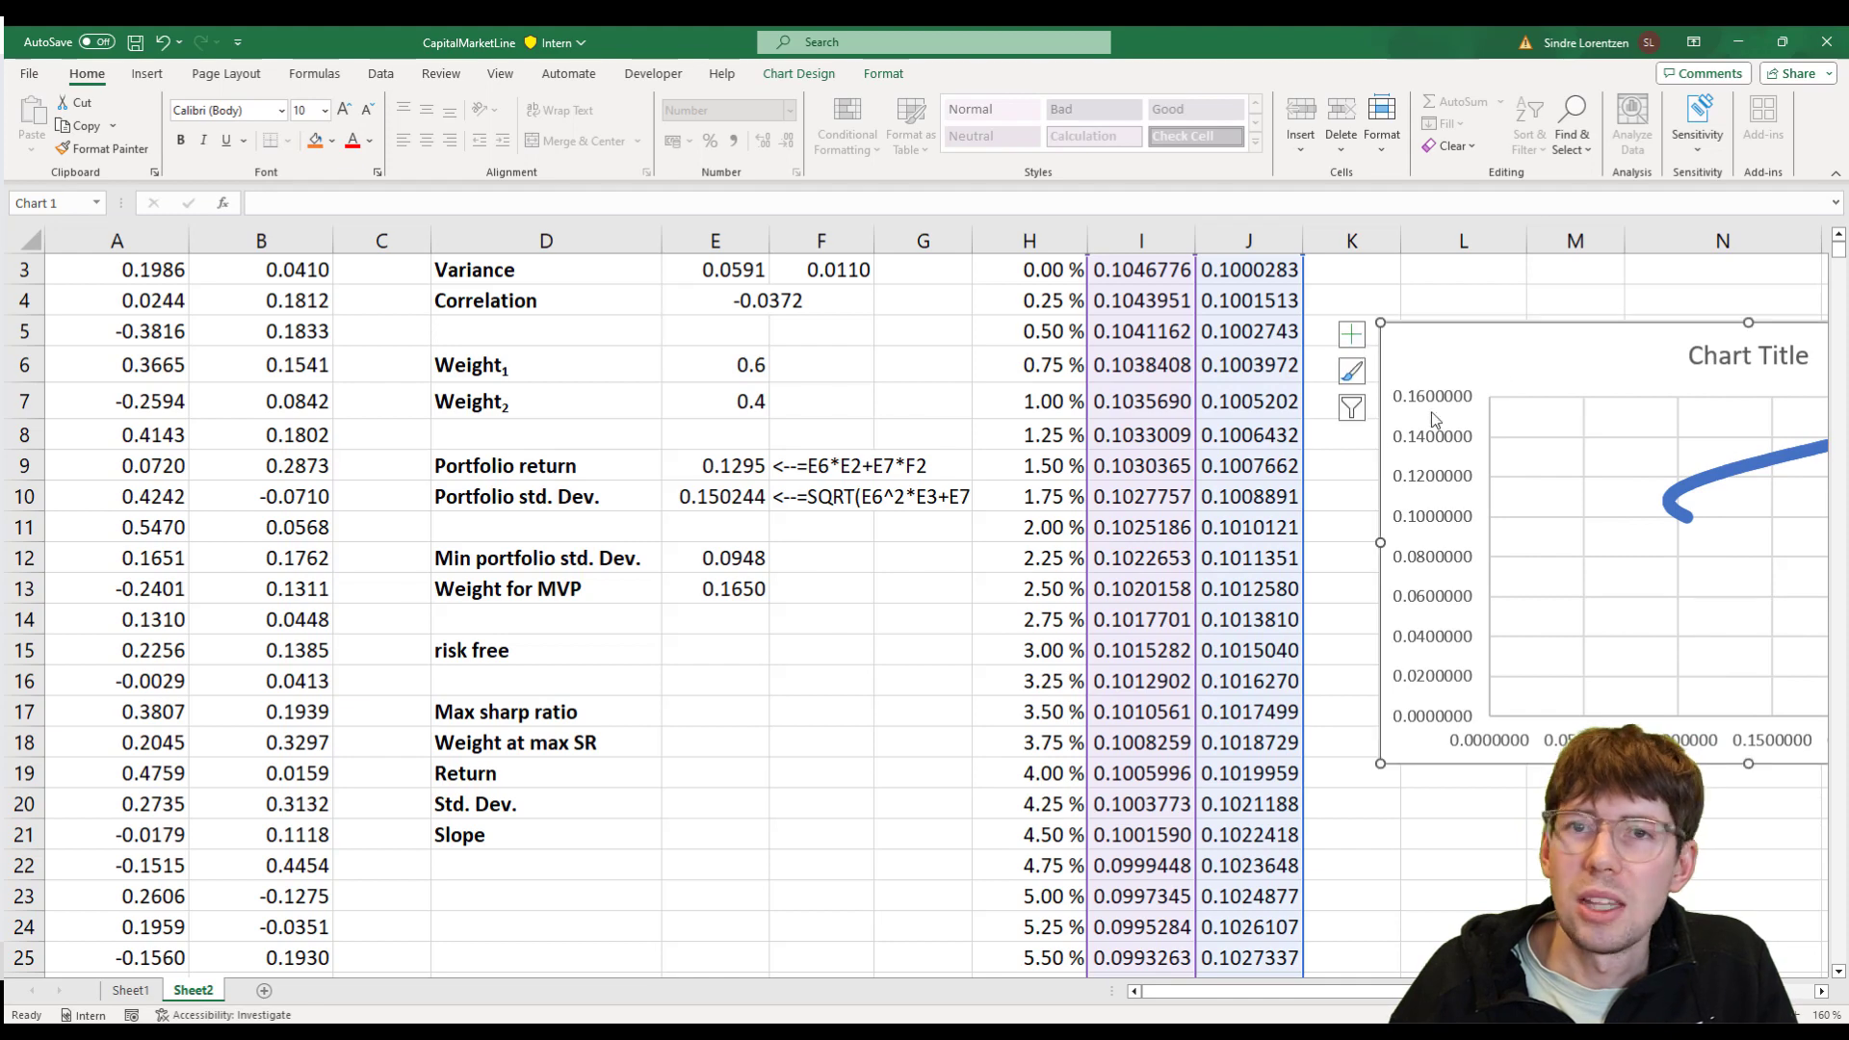
- Move the scatter chart below the Capital Market Line heading so that it clears the Sharpe ratio column
left_click(807, 656)
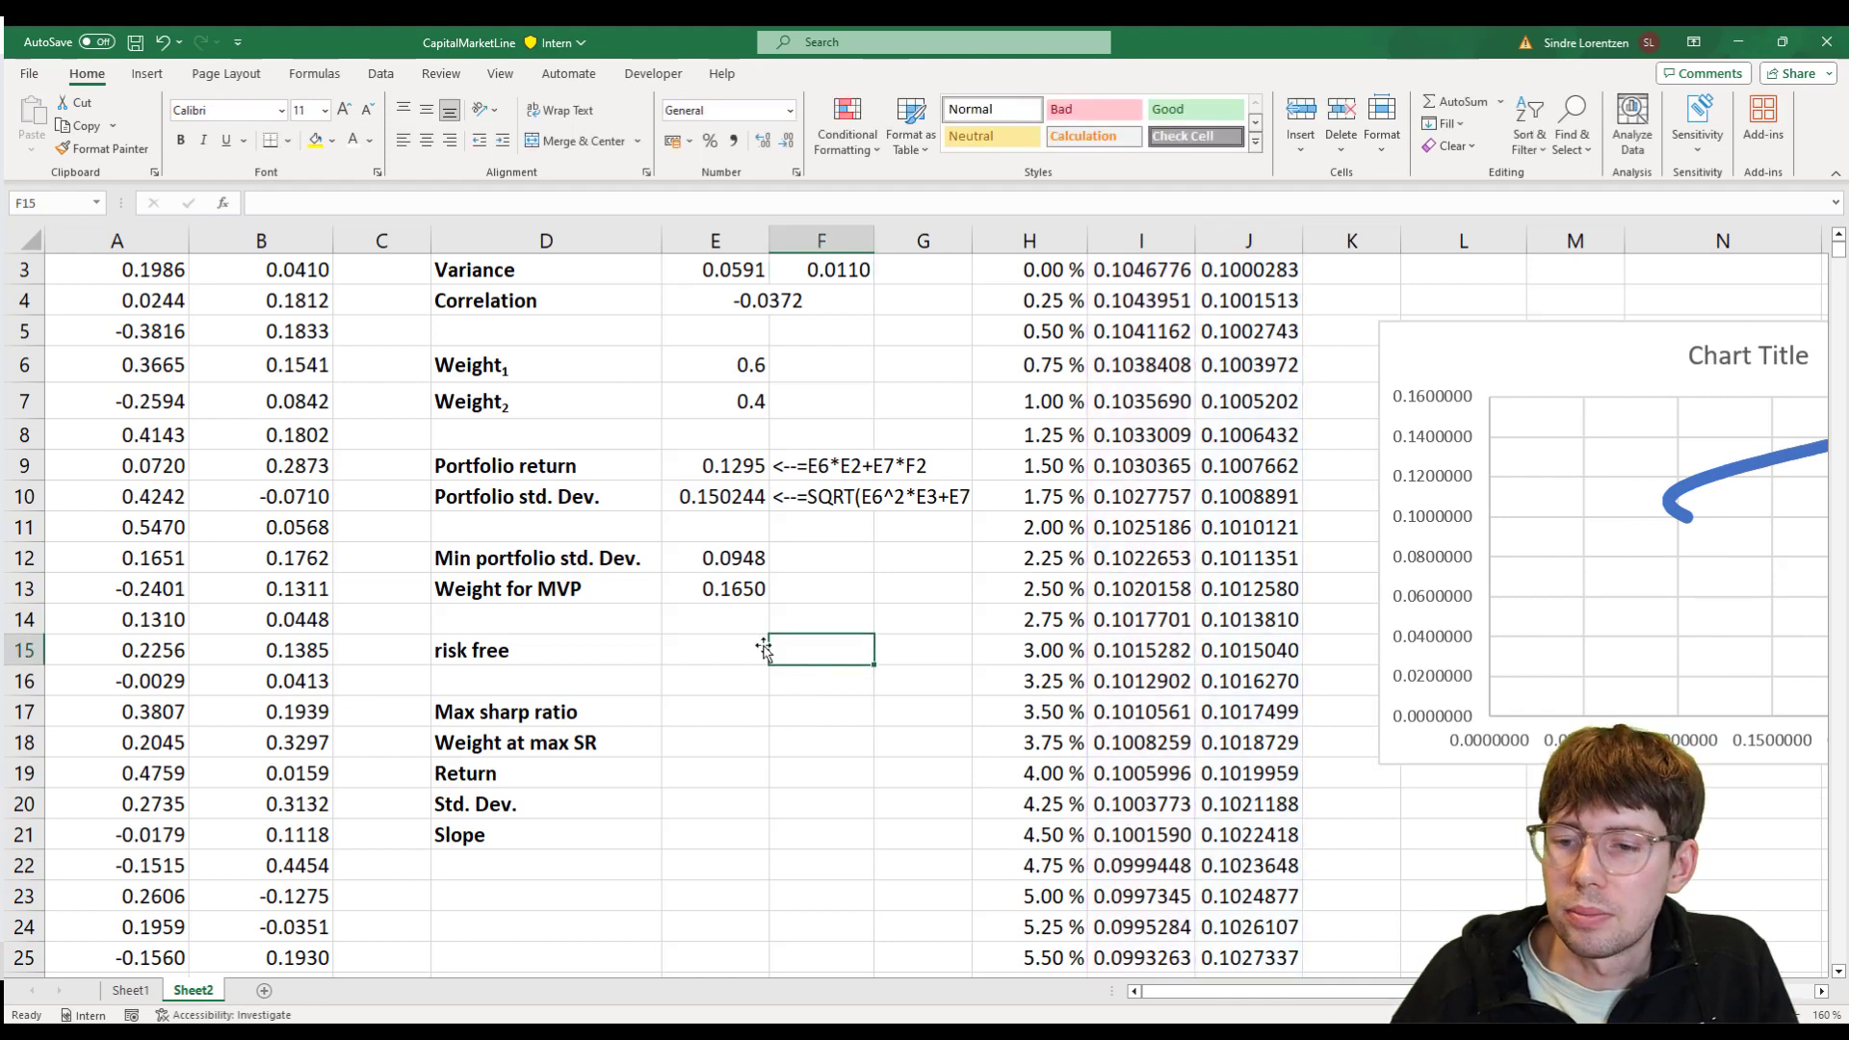
left_click_drag(1476, 357, 1732, 408)
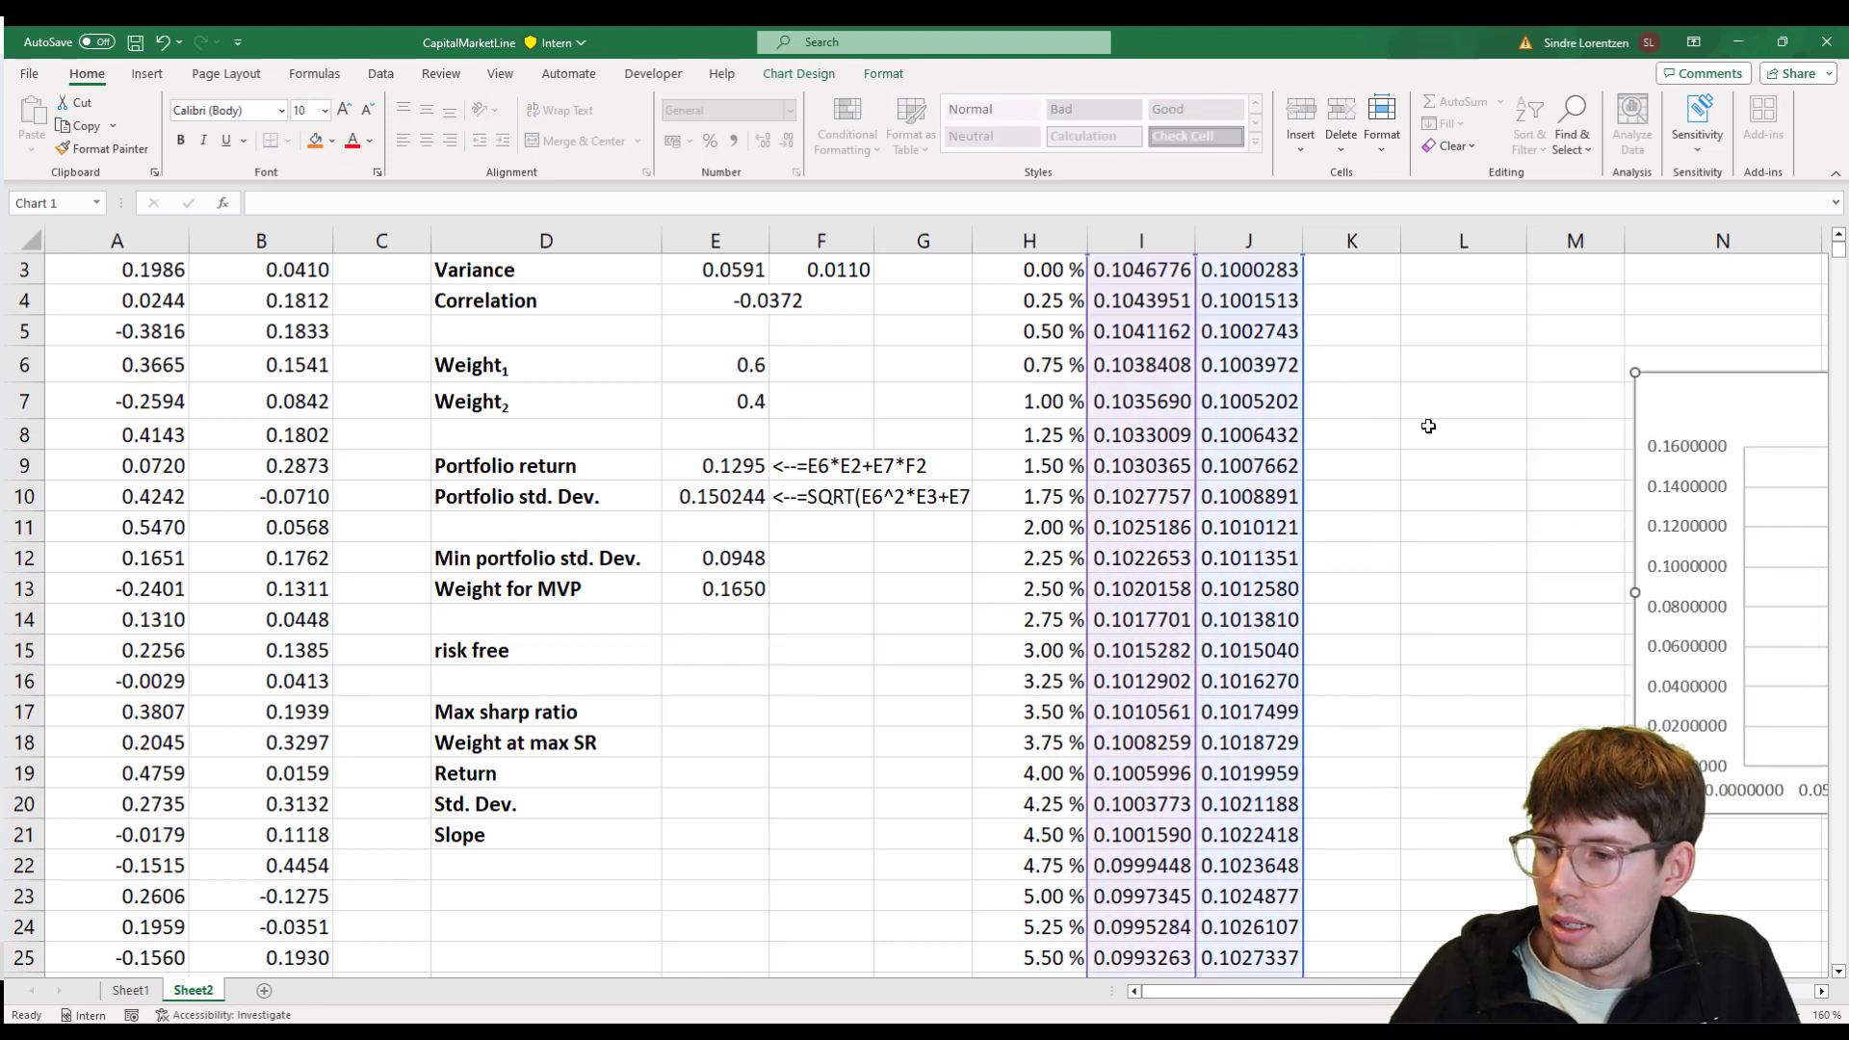
left_click(1403, 430)
- Set the risk-free rate in E15 to 8%
key("ctrl+Up")
key("Down")
key("Down")
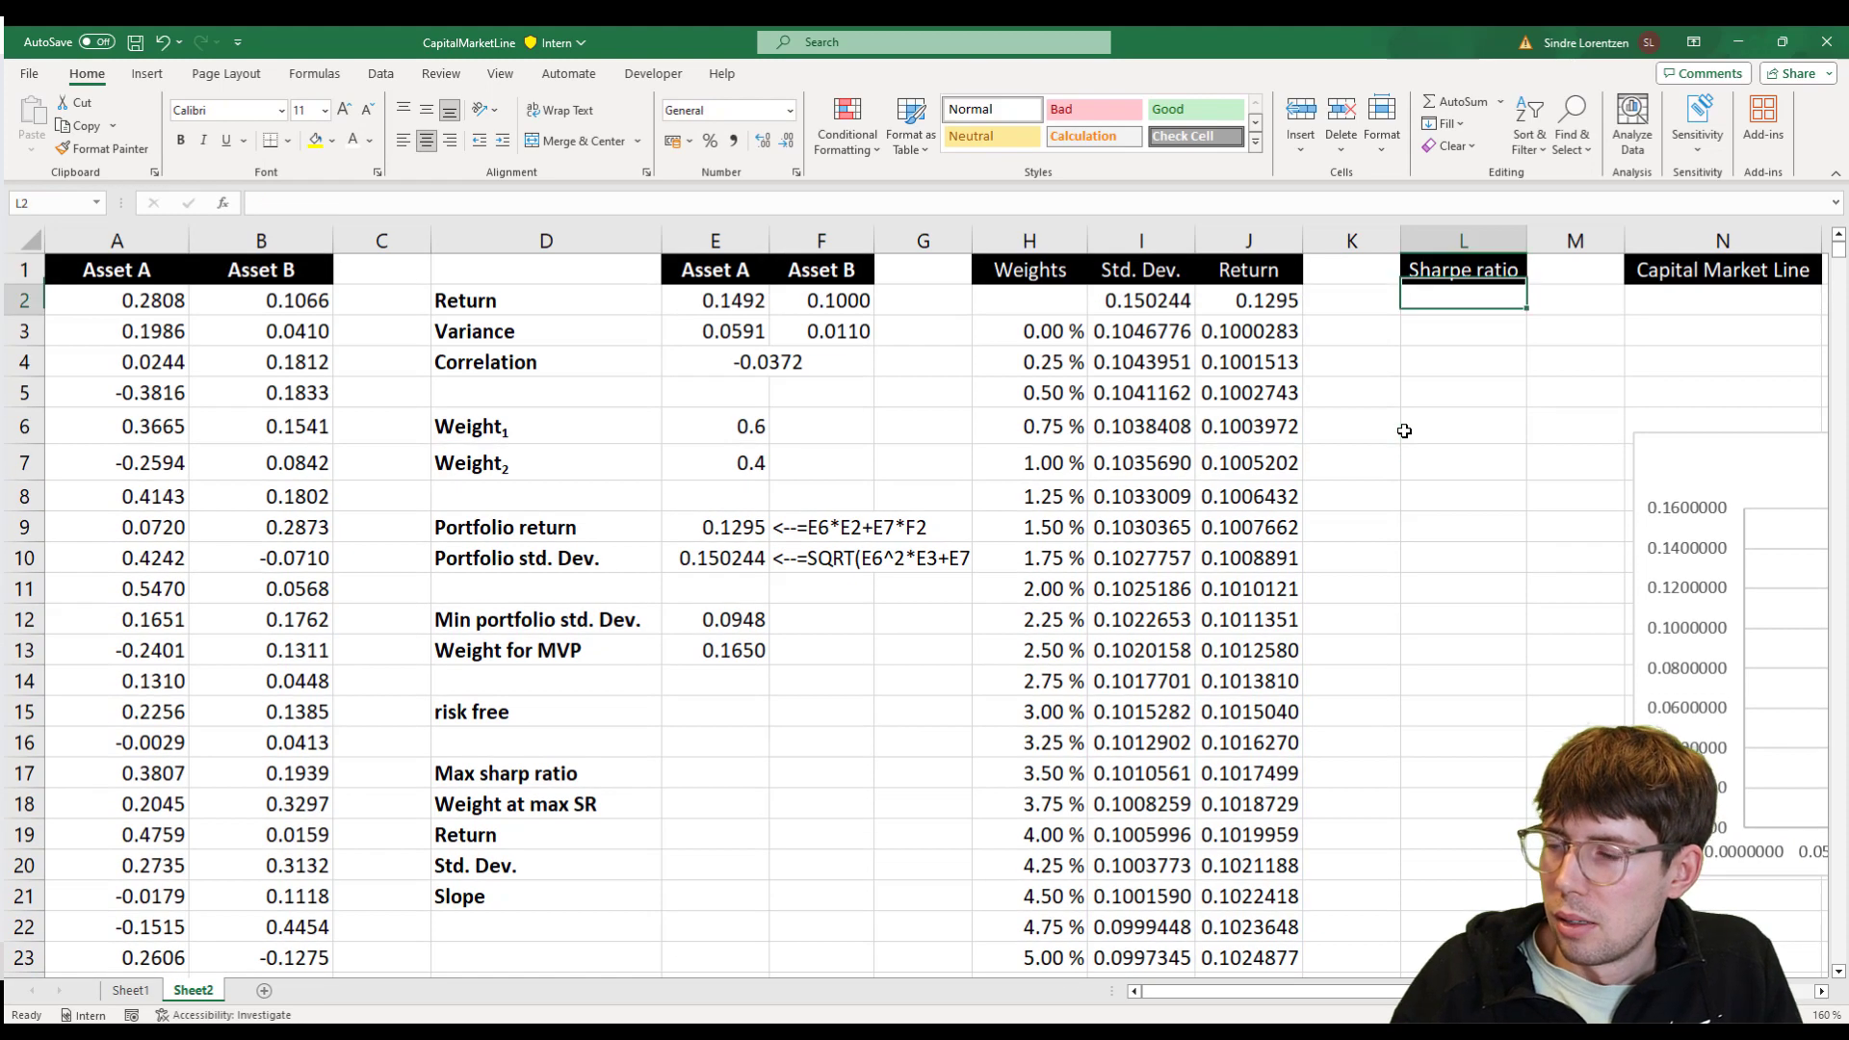
key("Left")
key("Left")
key("Left")
key("Left")
key("Left")
key("Left")
key("Left")
key("Left")
key("Left")
key("Left")
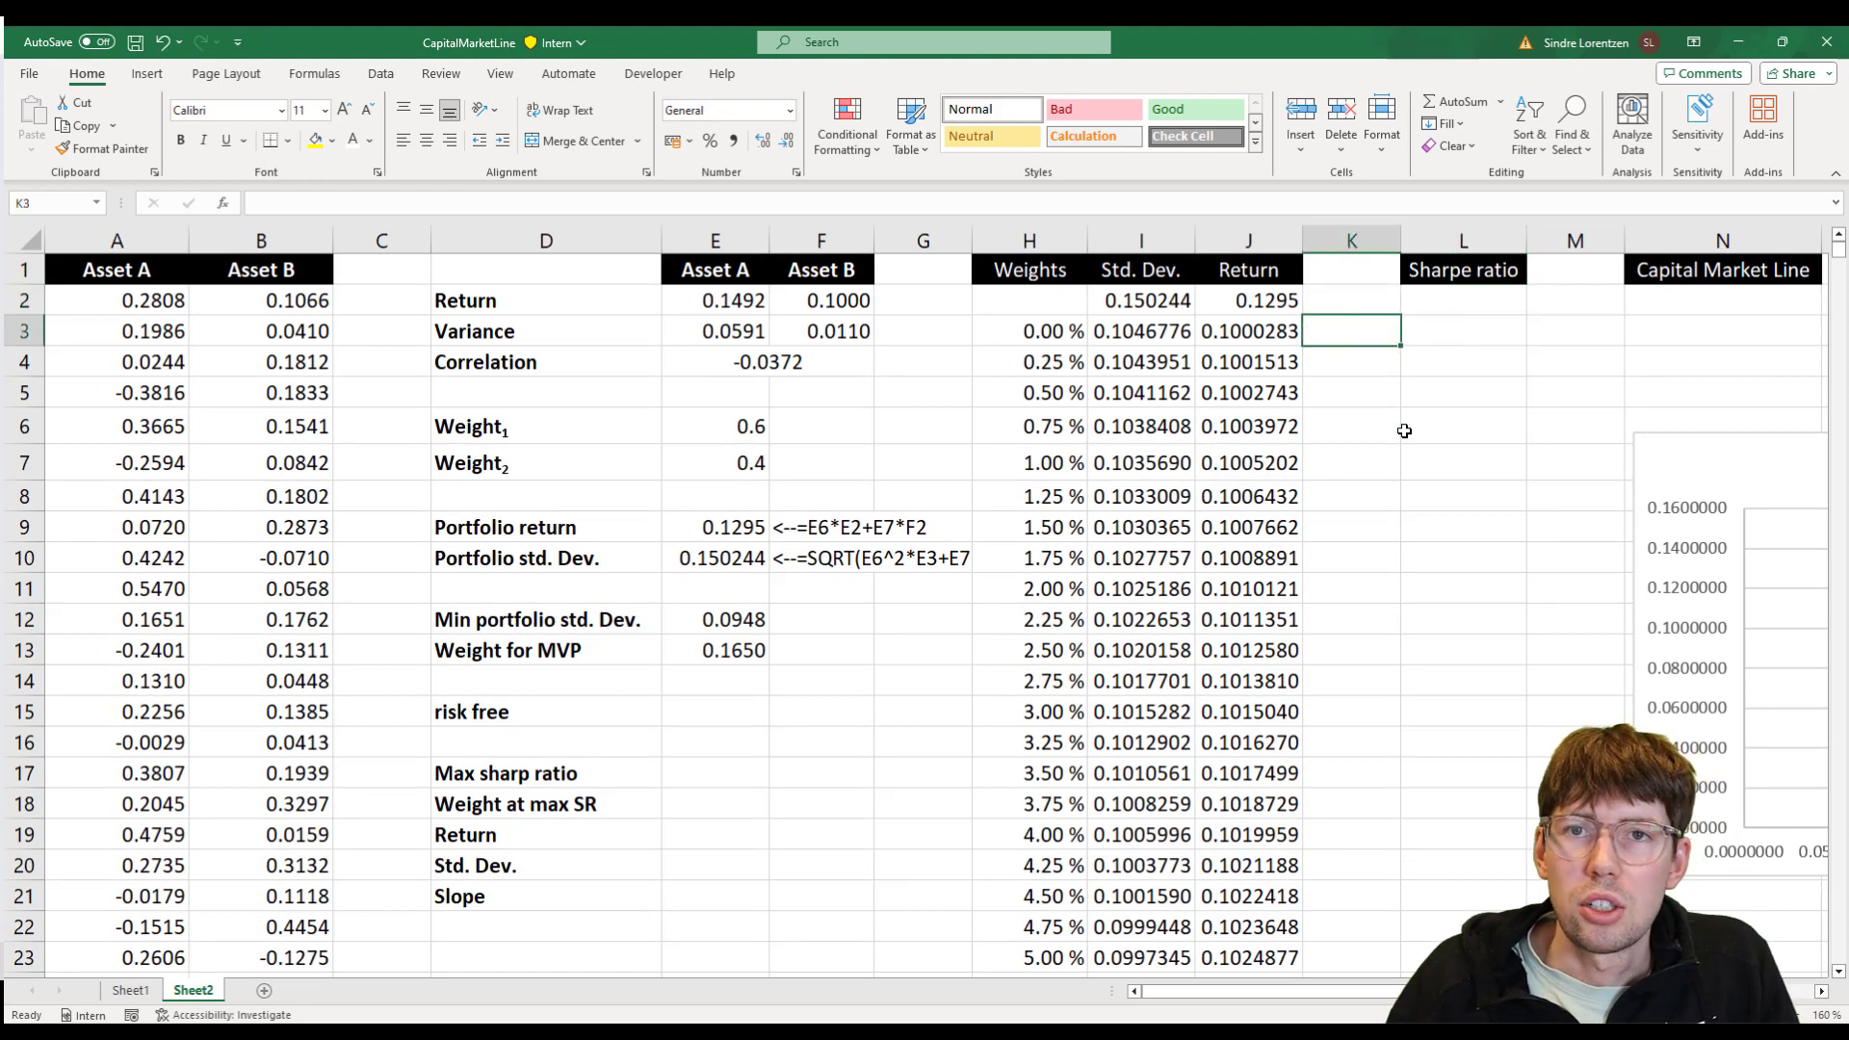
key("Down")
key("Down")
key("Down")
key("Down")
key("Down")
key("Down")
key("Down")
key("Down")
key("Down")
key("Right")
key("Right")
key("Right")
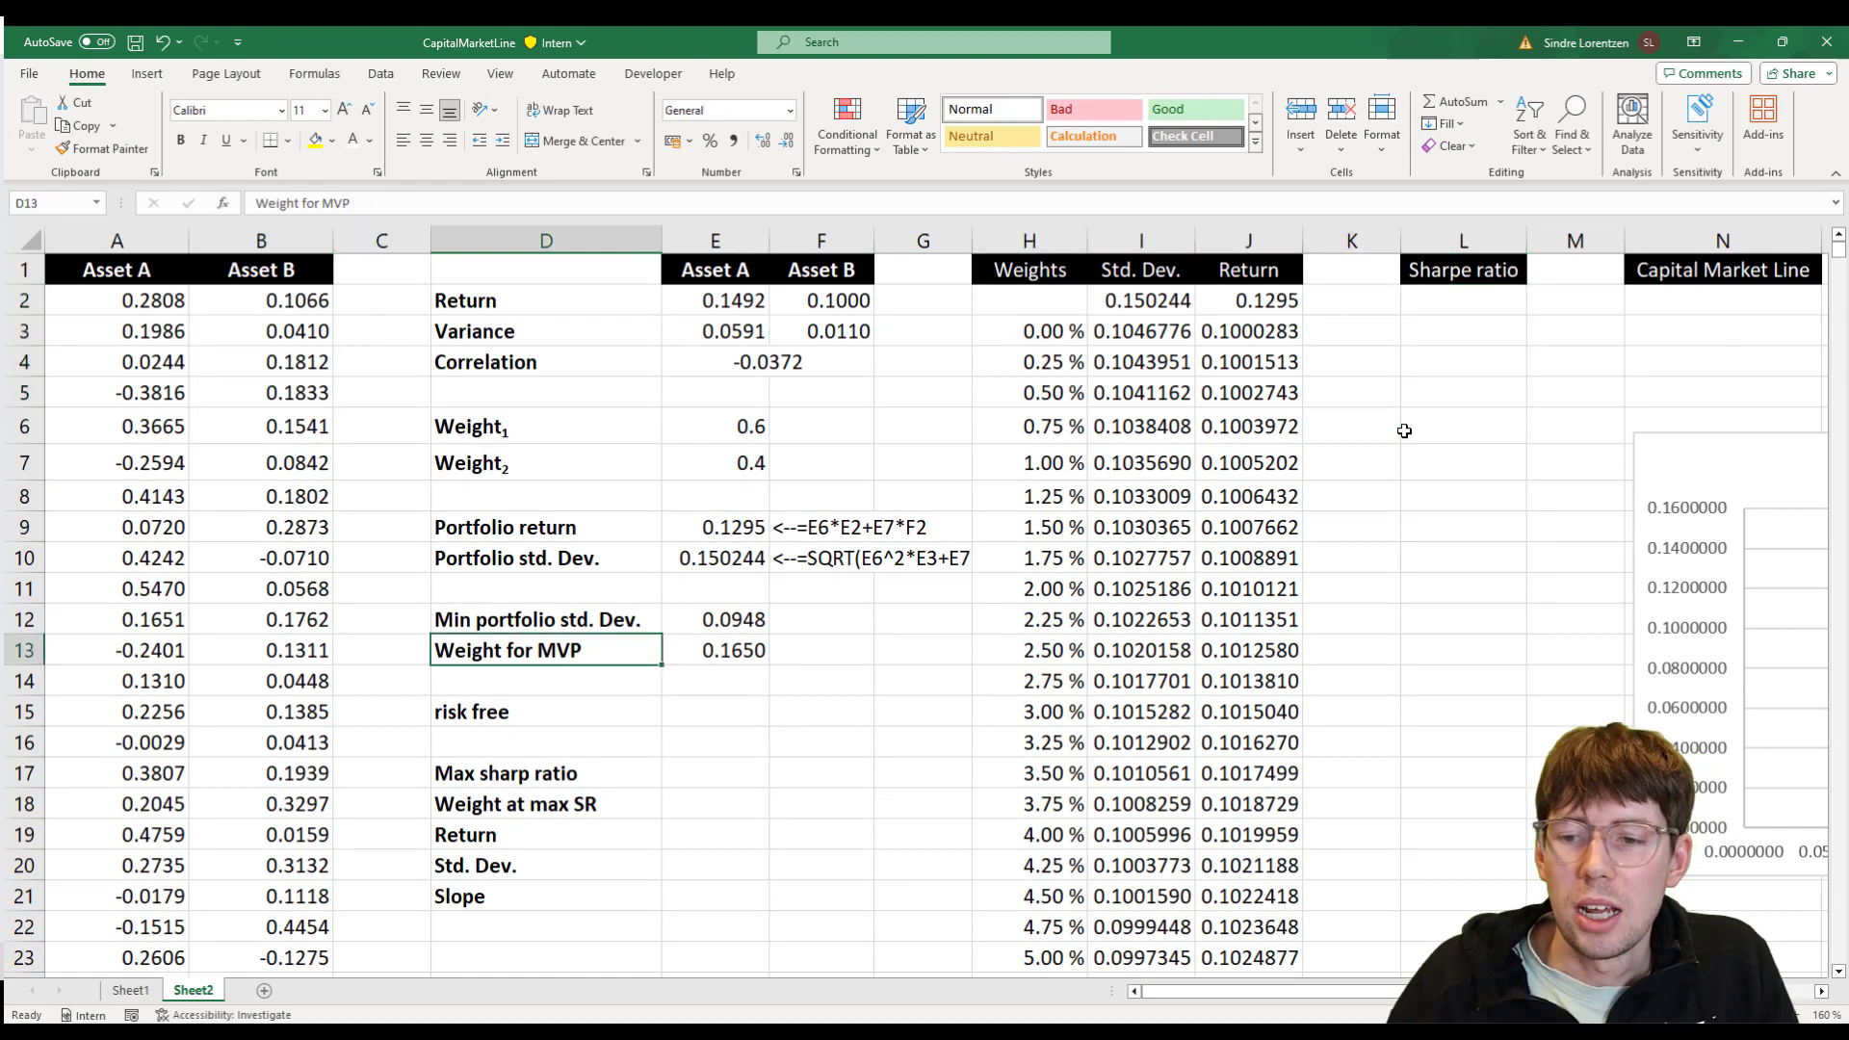
key("Down")
key("Down")
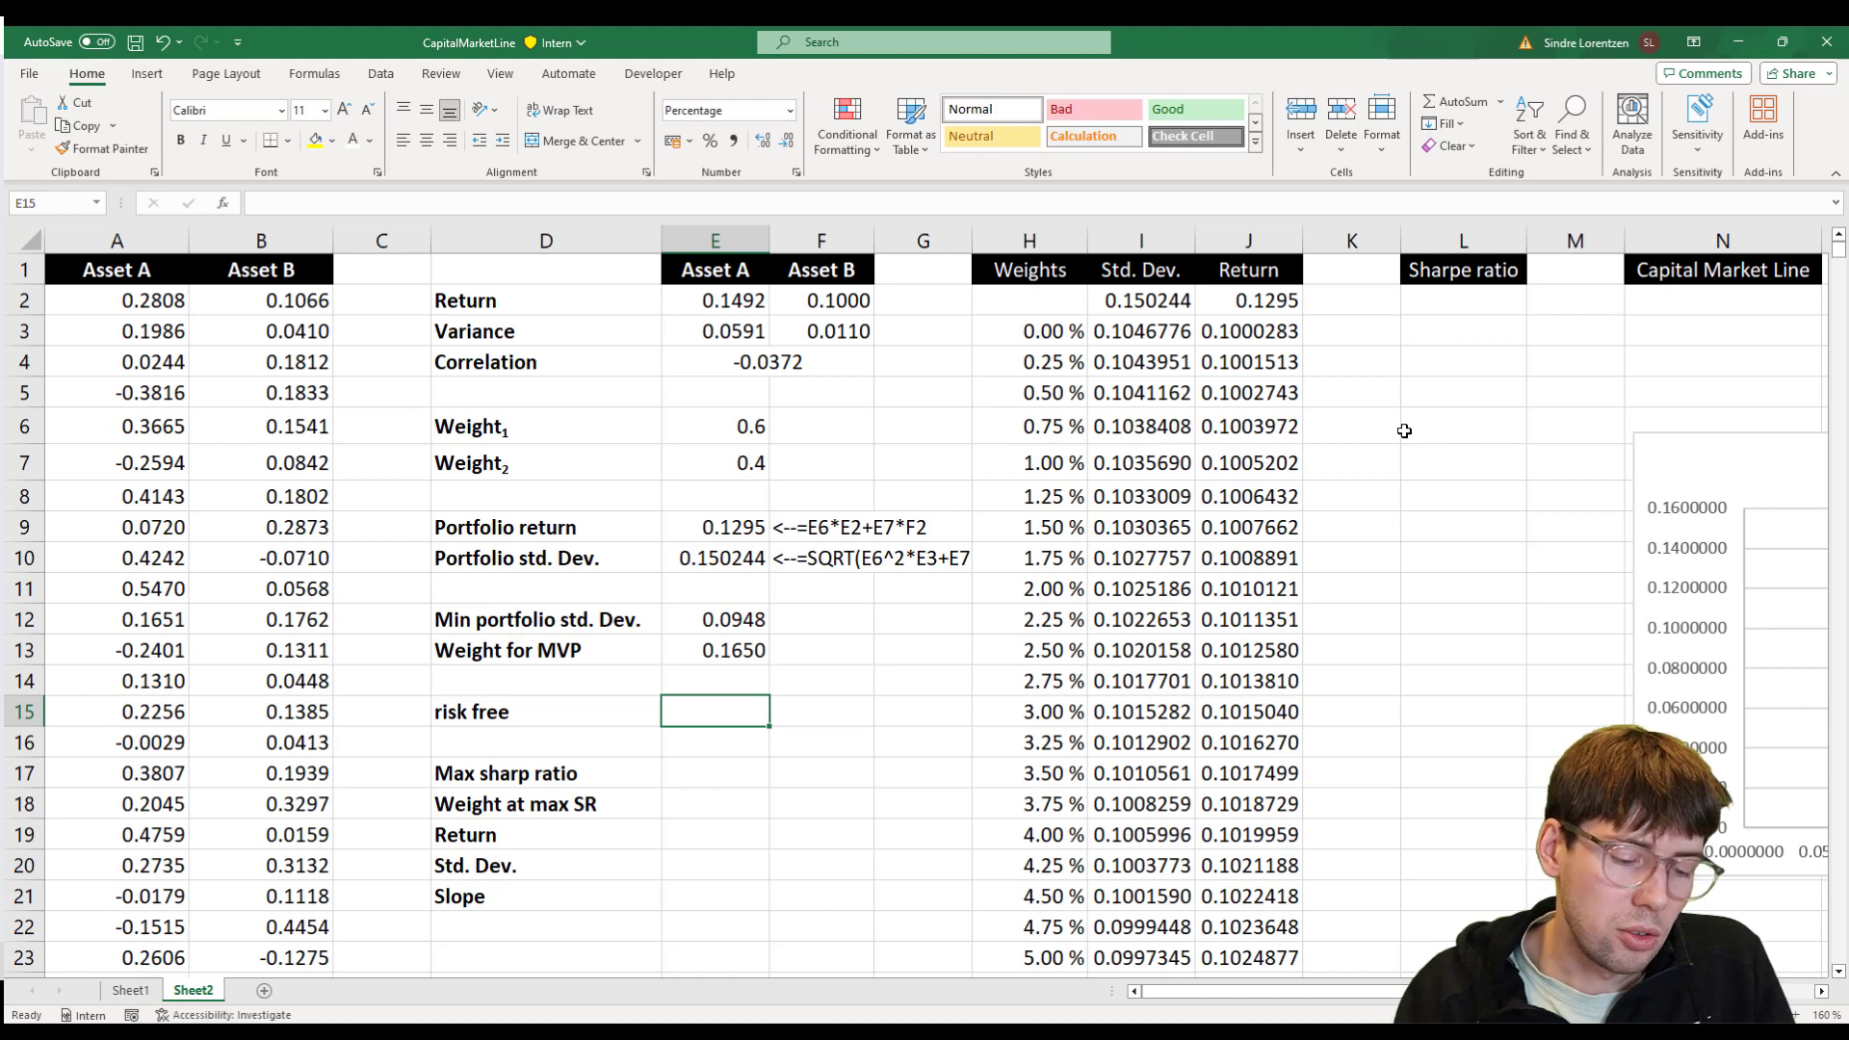
type("8")
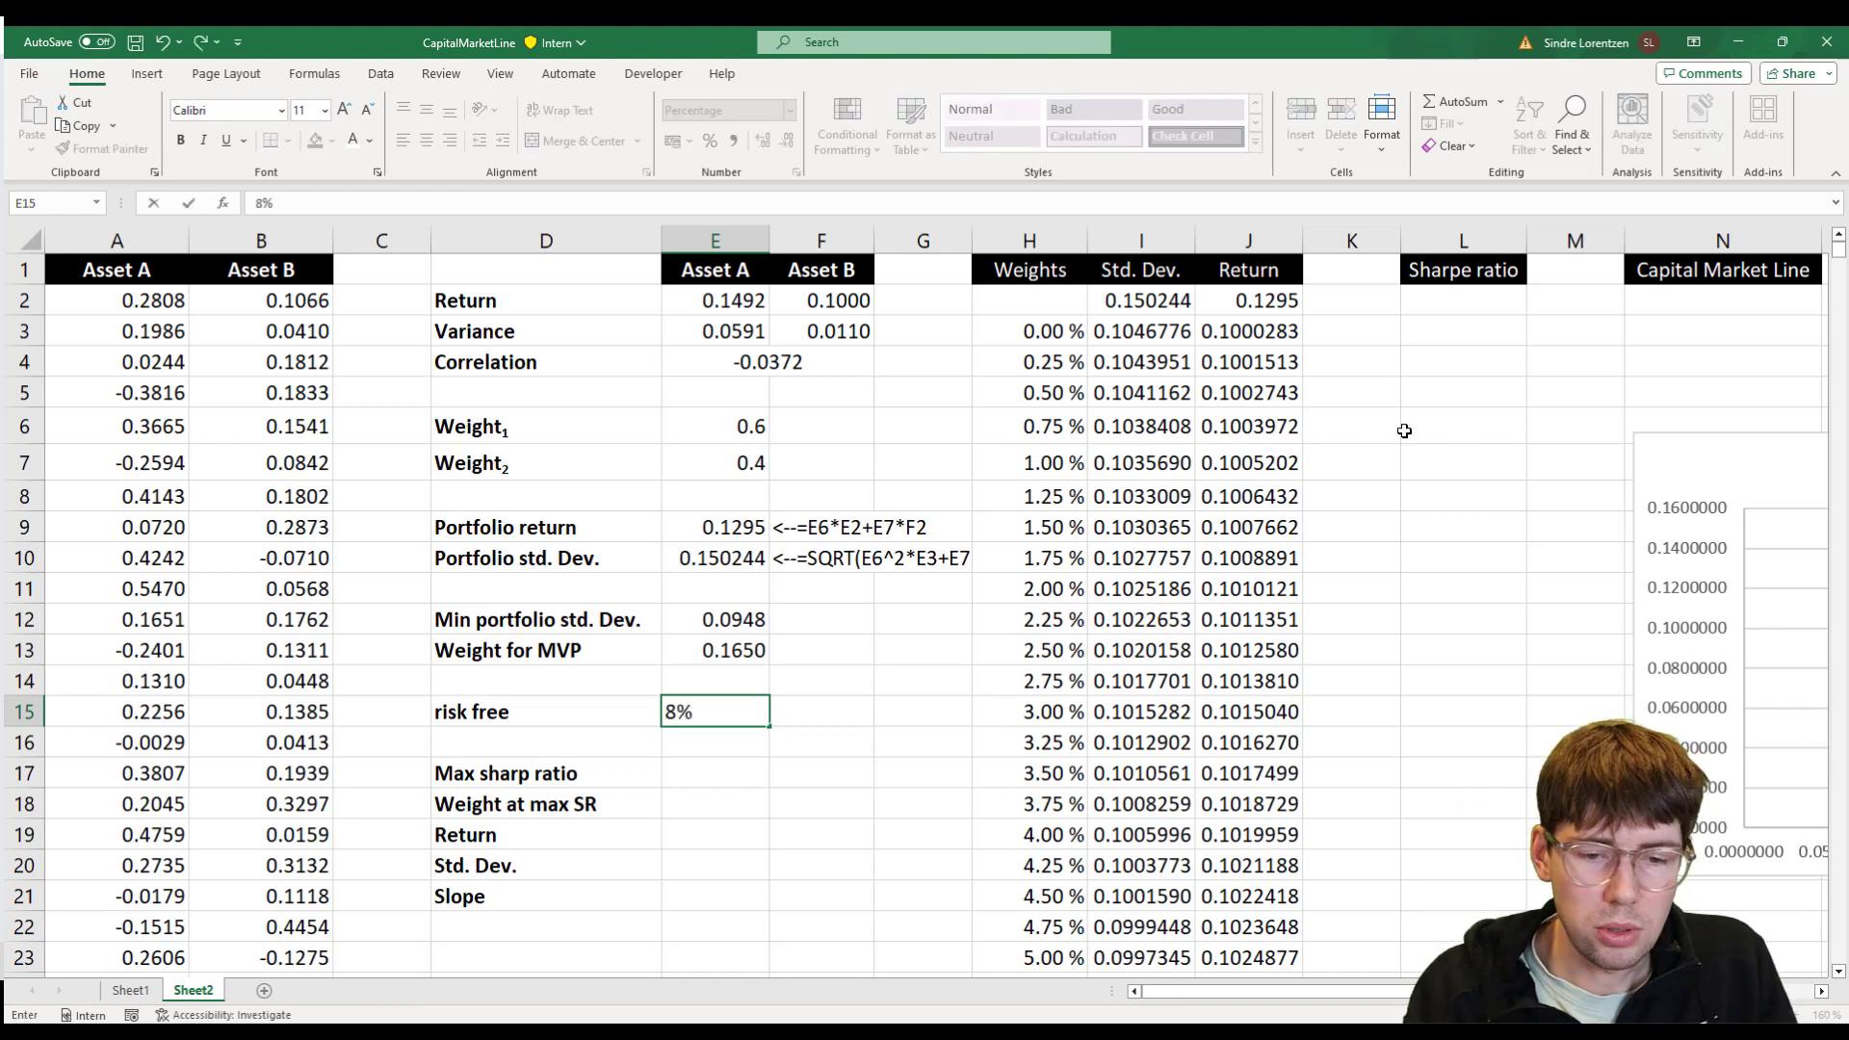
key("Return")
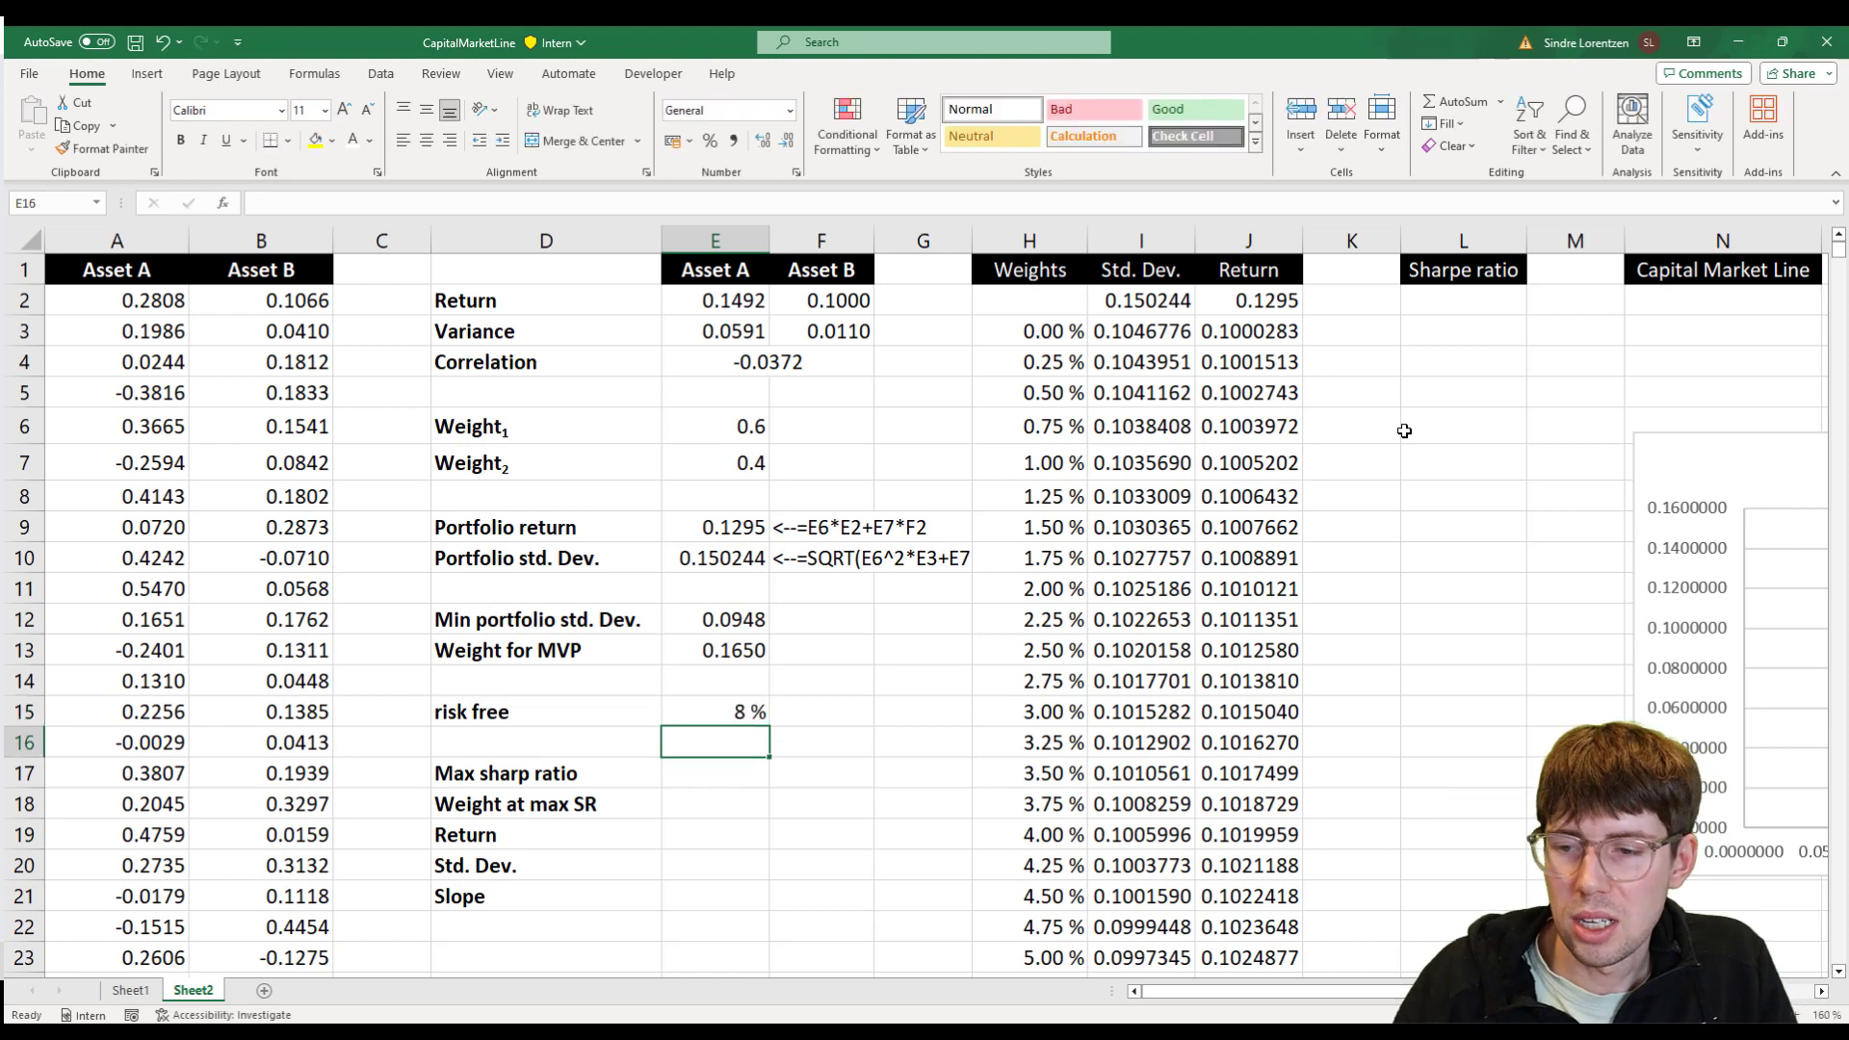
- Calculate the first Sharpe ratio in L3 with =(J3-$E$15)/I3, keeping the risk-free reference absolute
key("Right")
key("Right")
key("Right")
key("Right")
key("Right")
key("Right")
key("ctrl+Up")
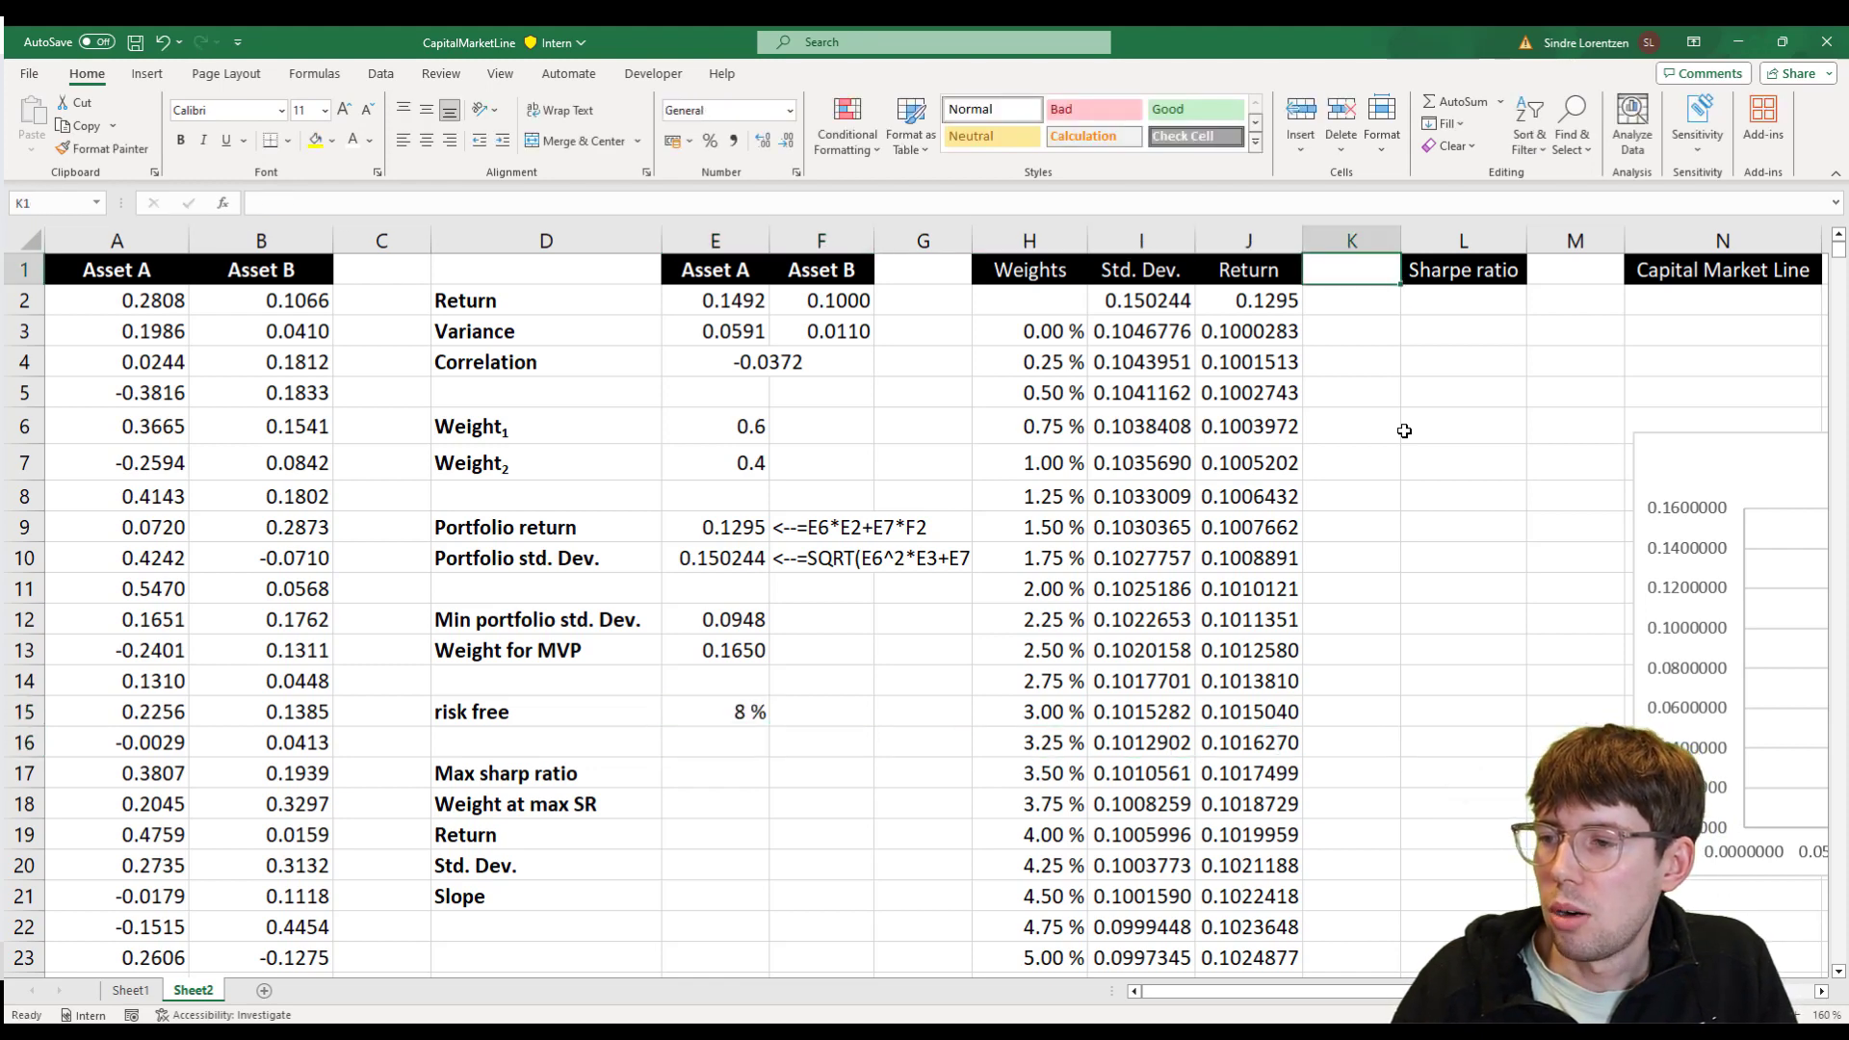
key("Right")
key("Down")
key("Down")
type("=")
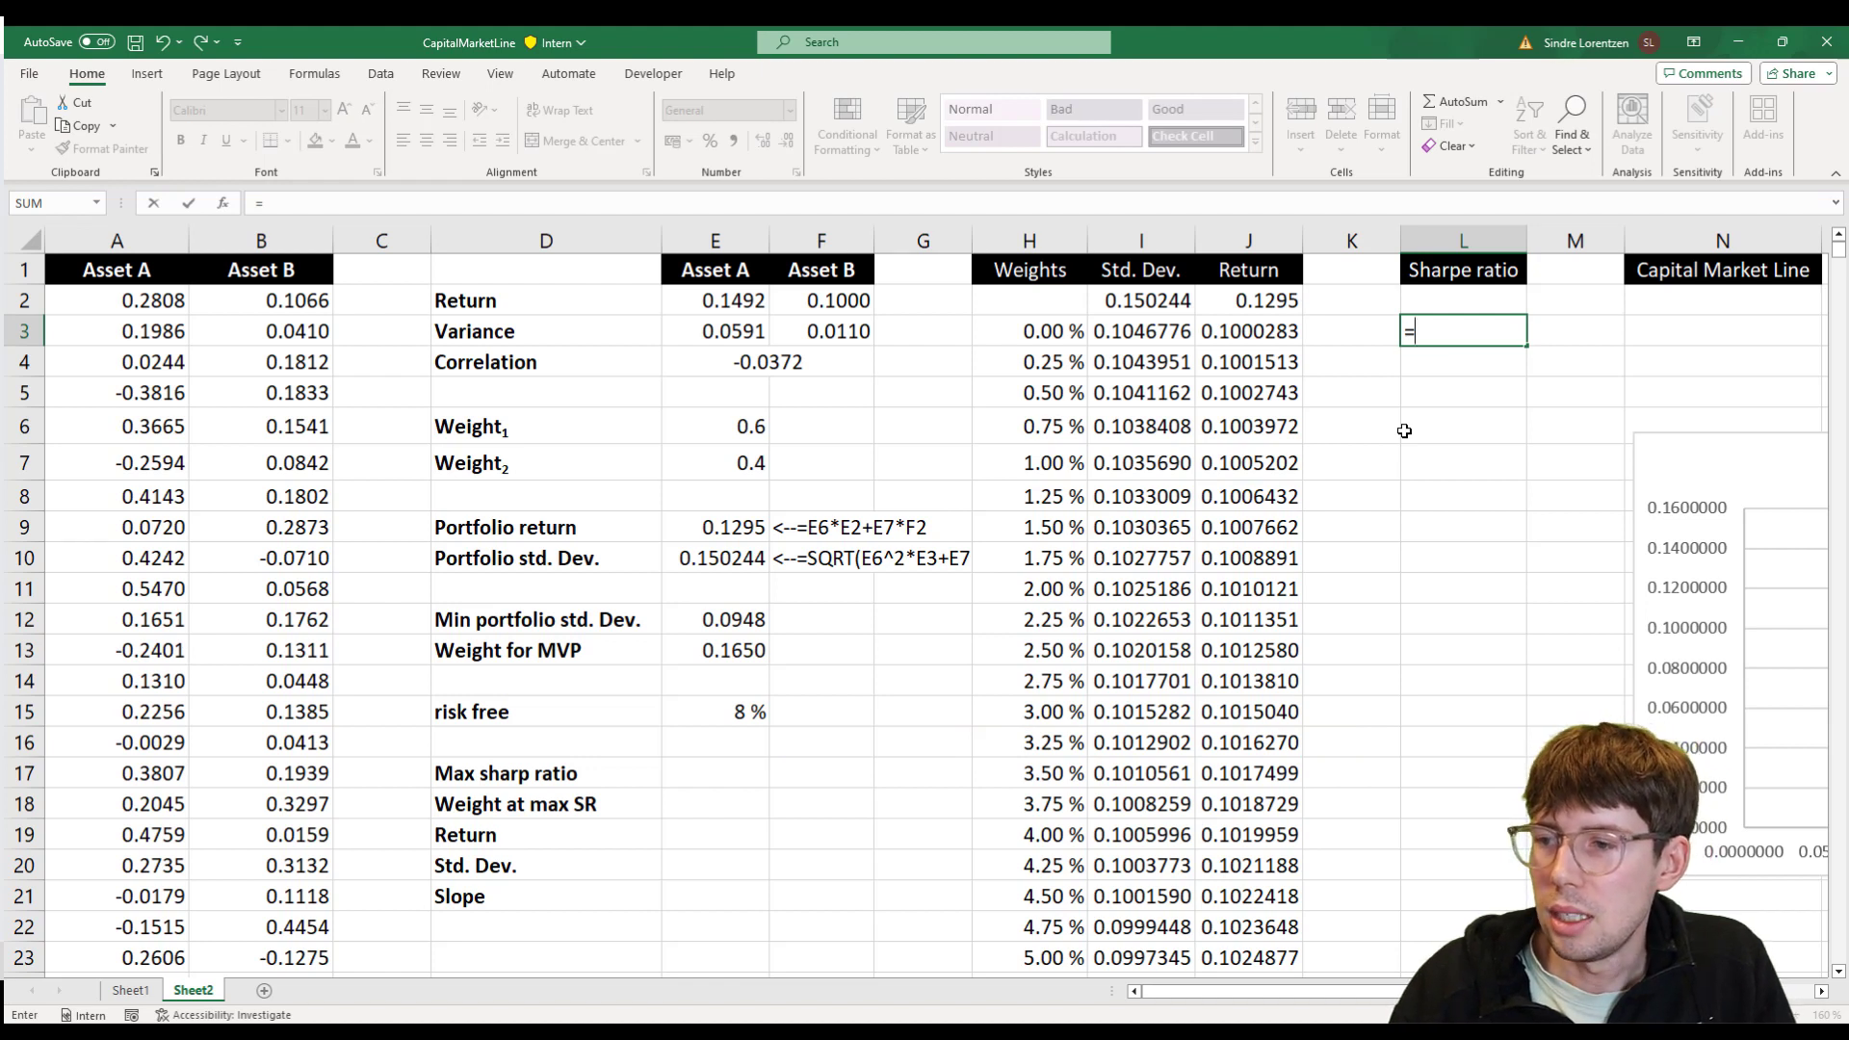
type("(")
key("Left")
key("Left")
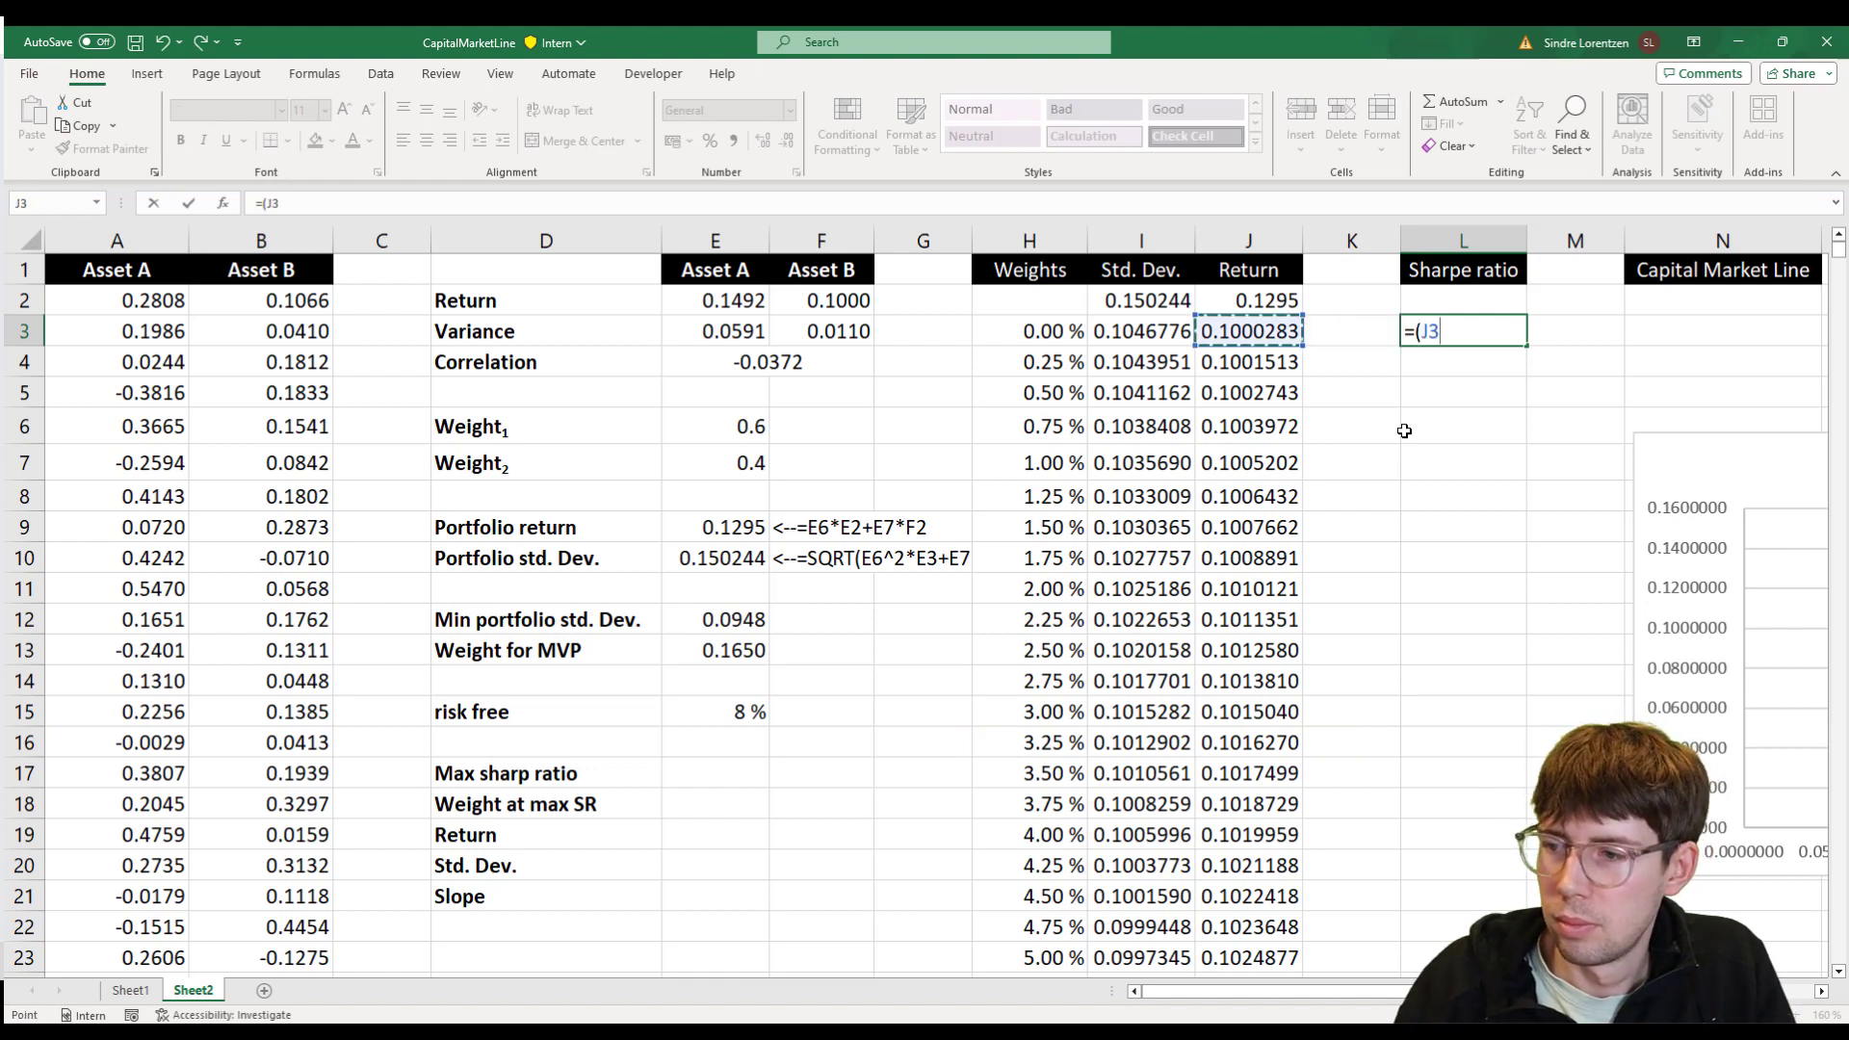
type("-")
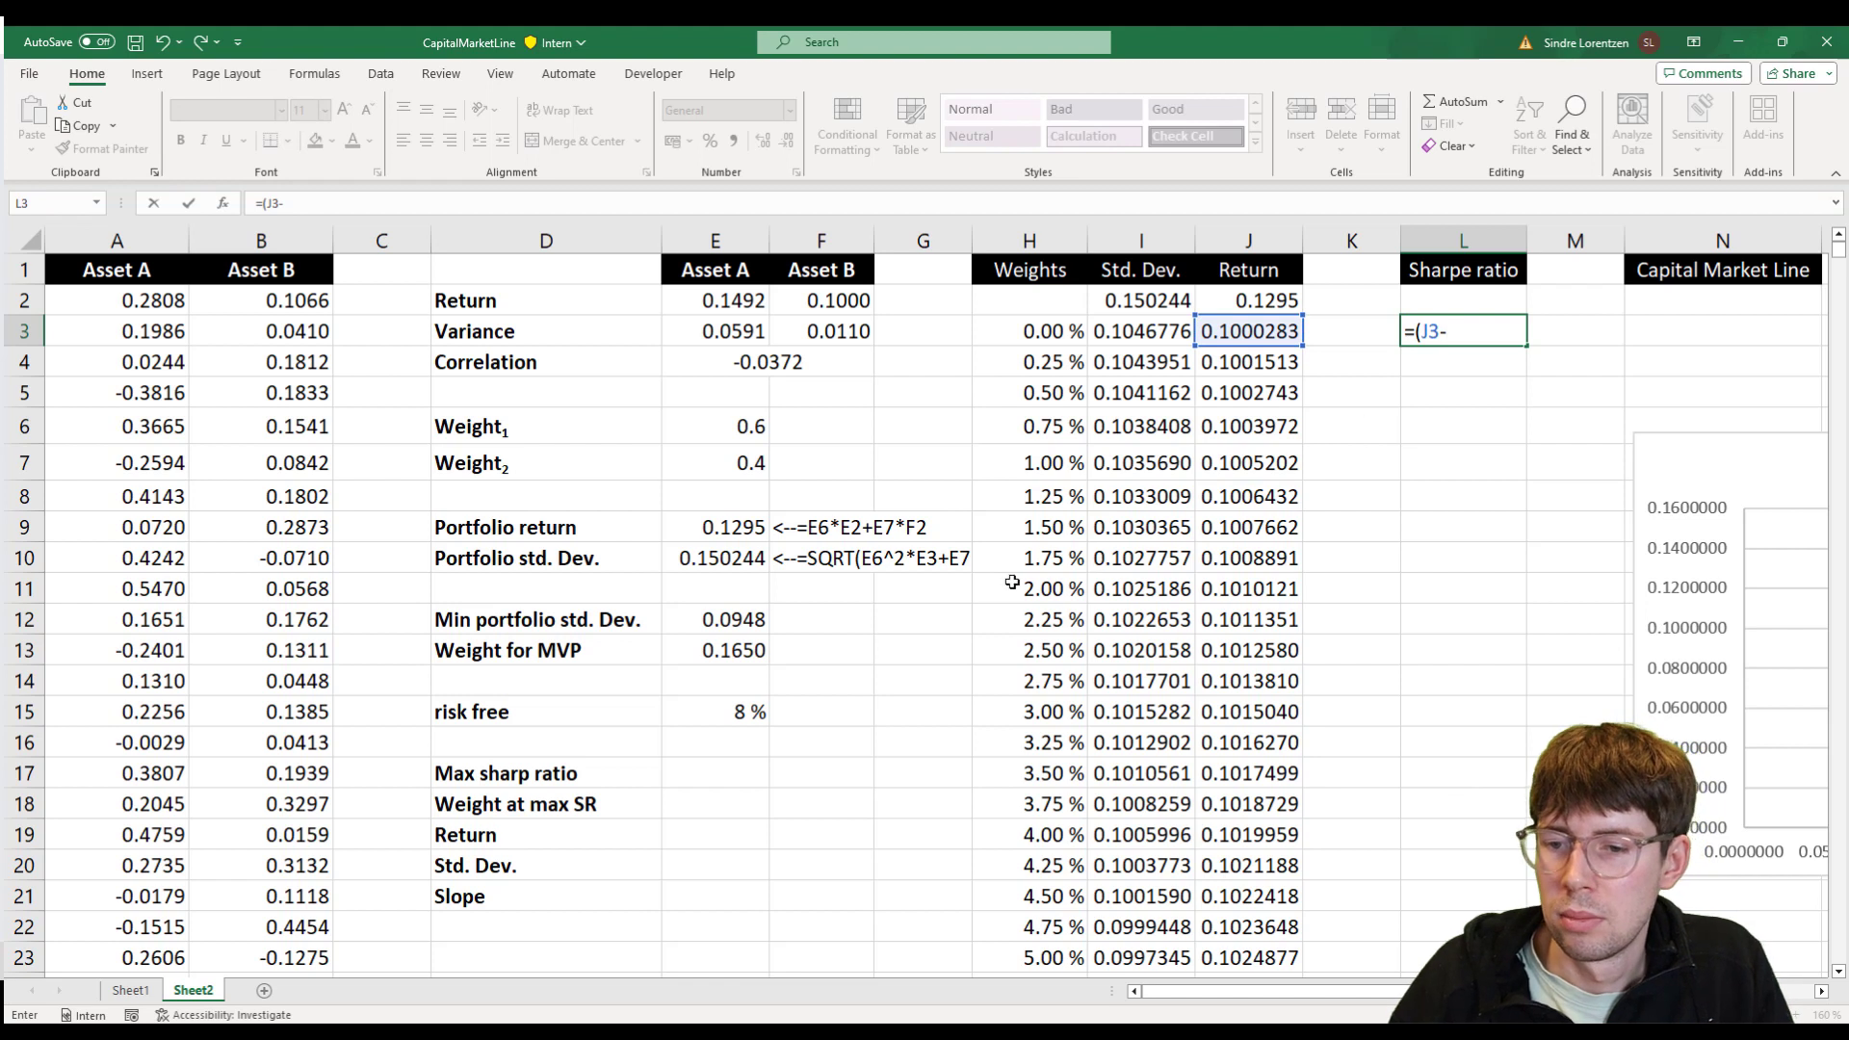
left_click(726, 710)
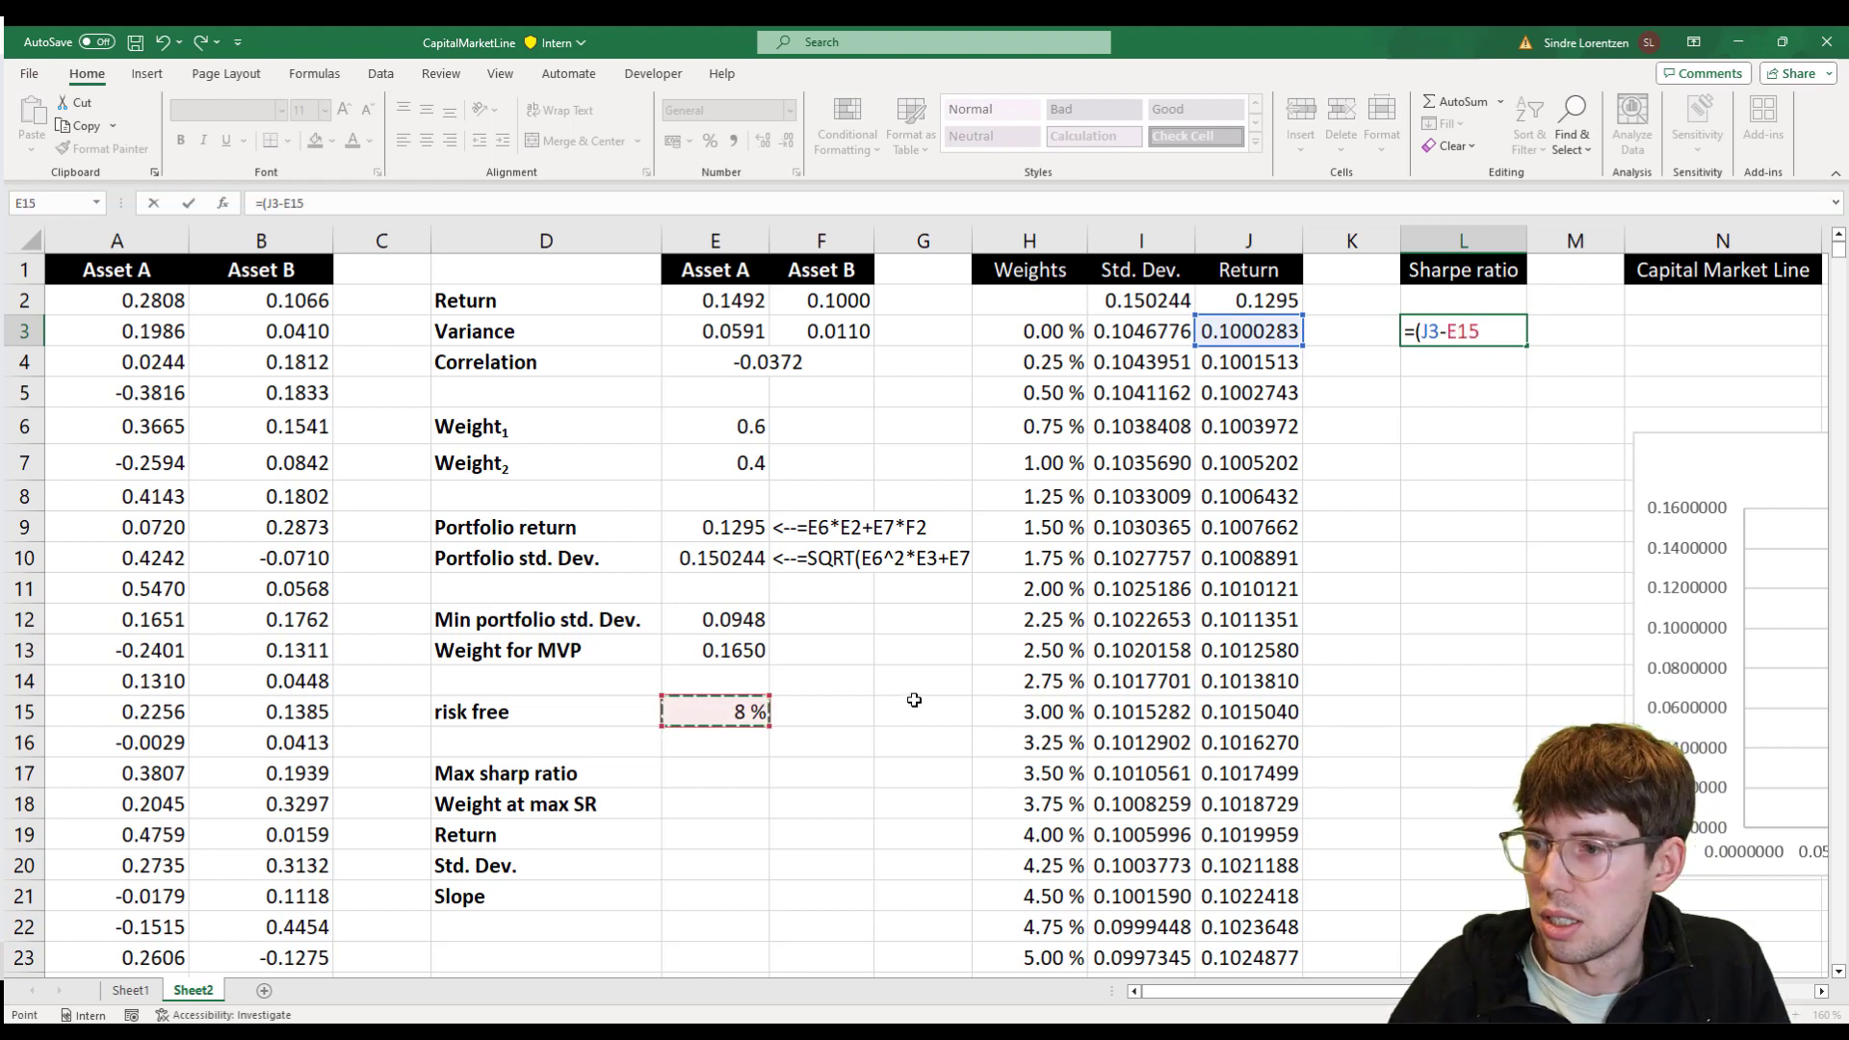
key("F4")
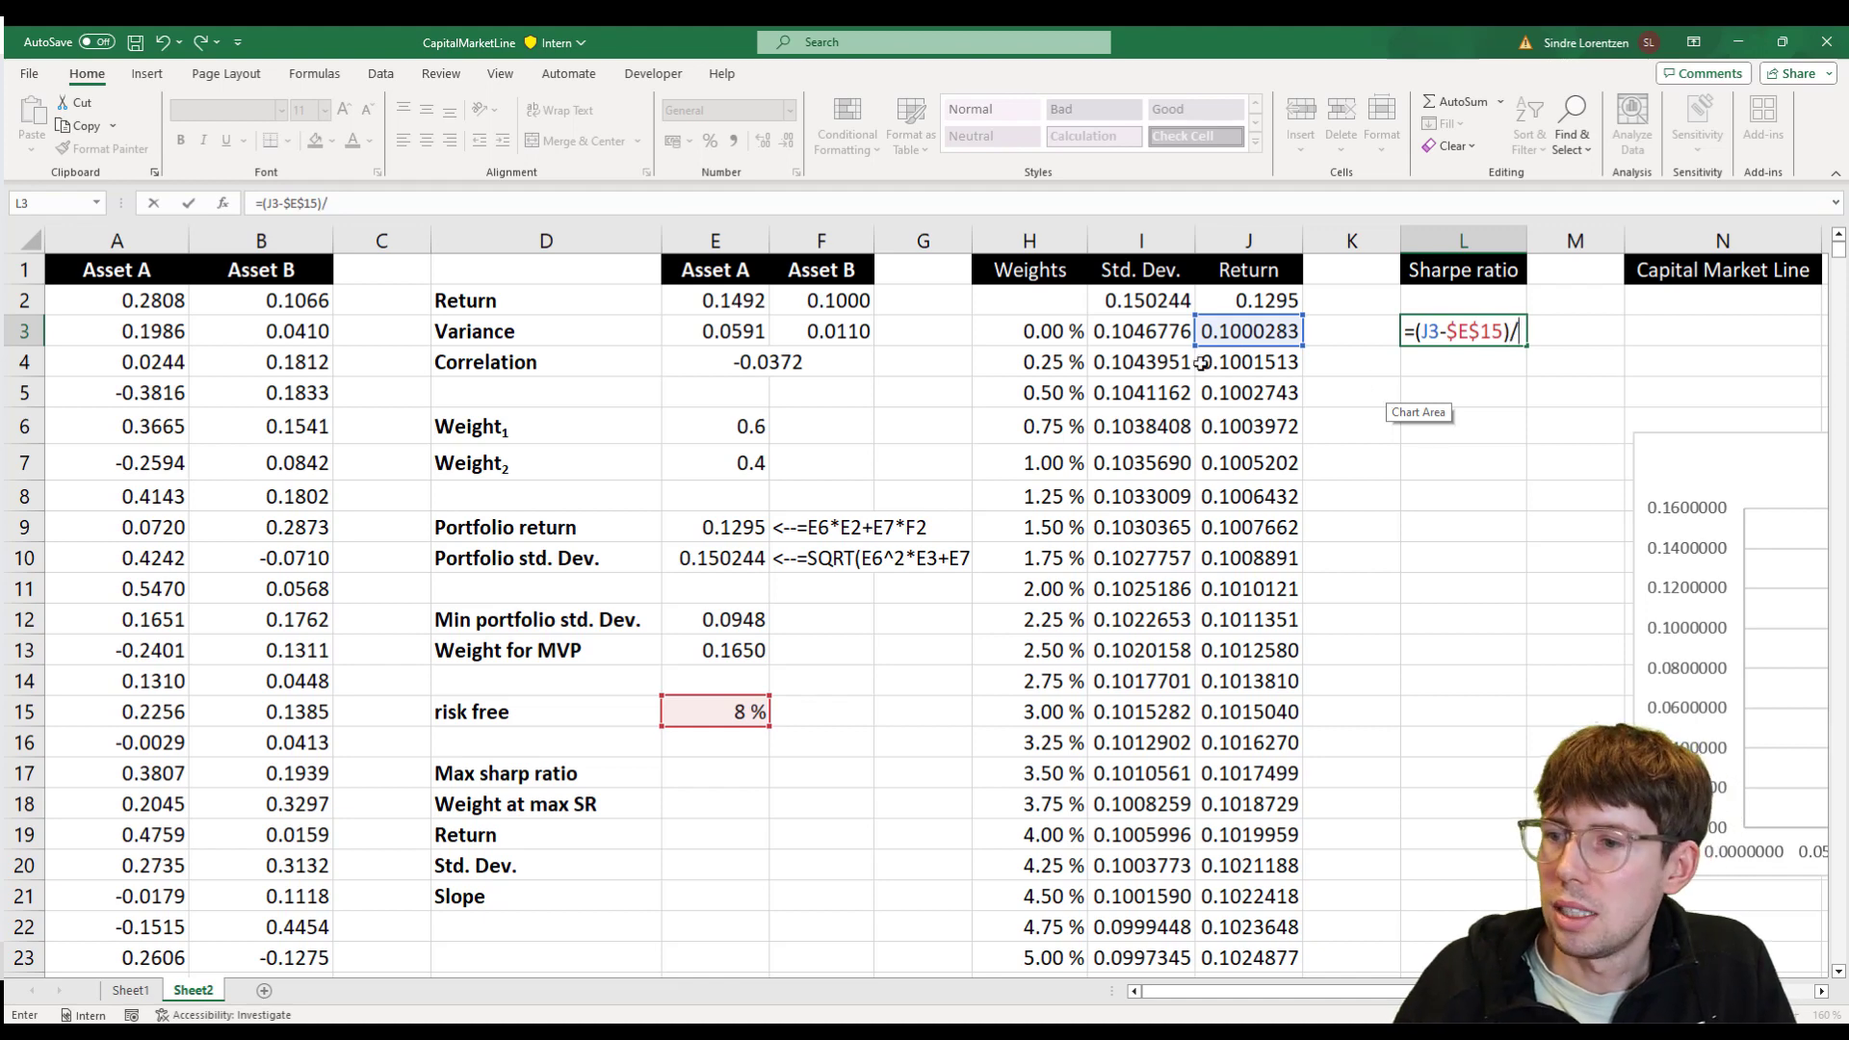
left_click(1164, 339)
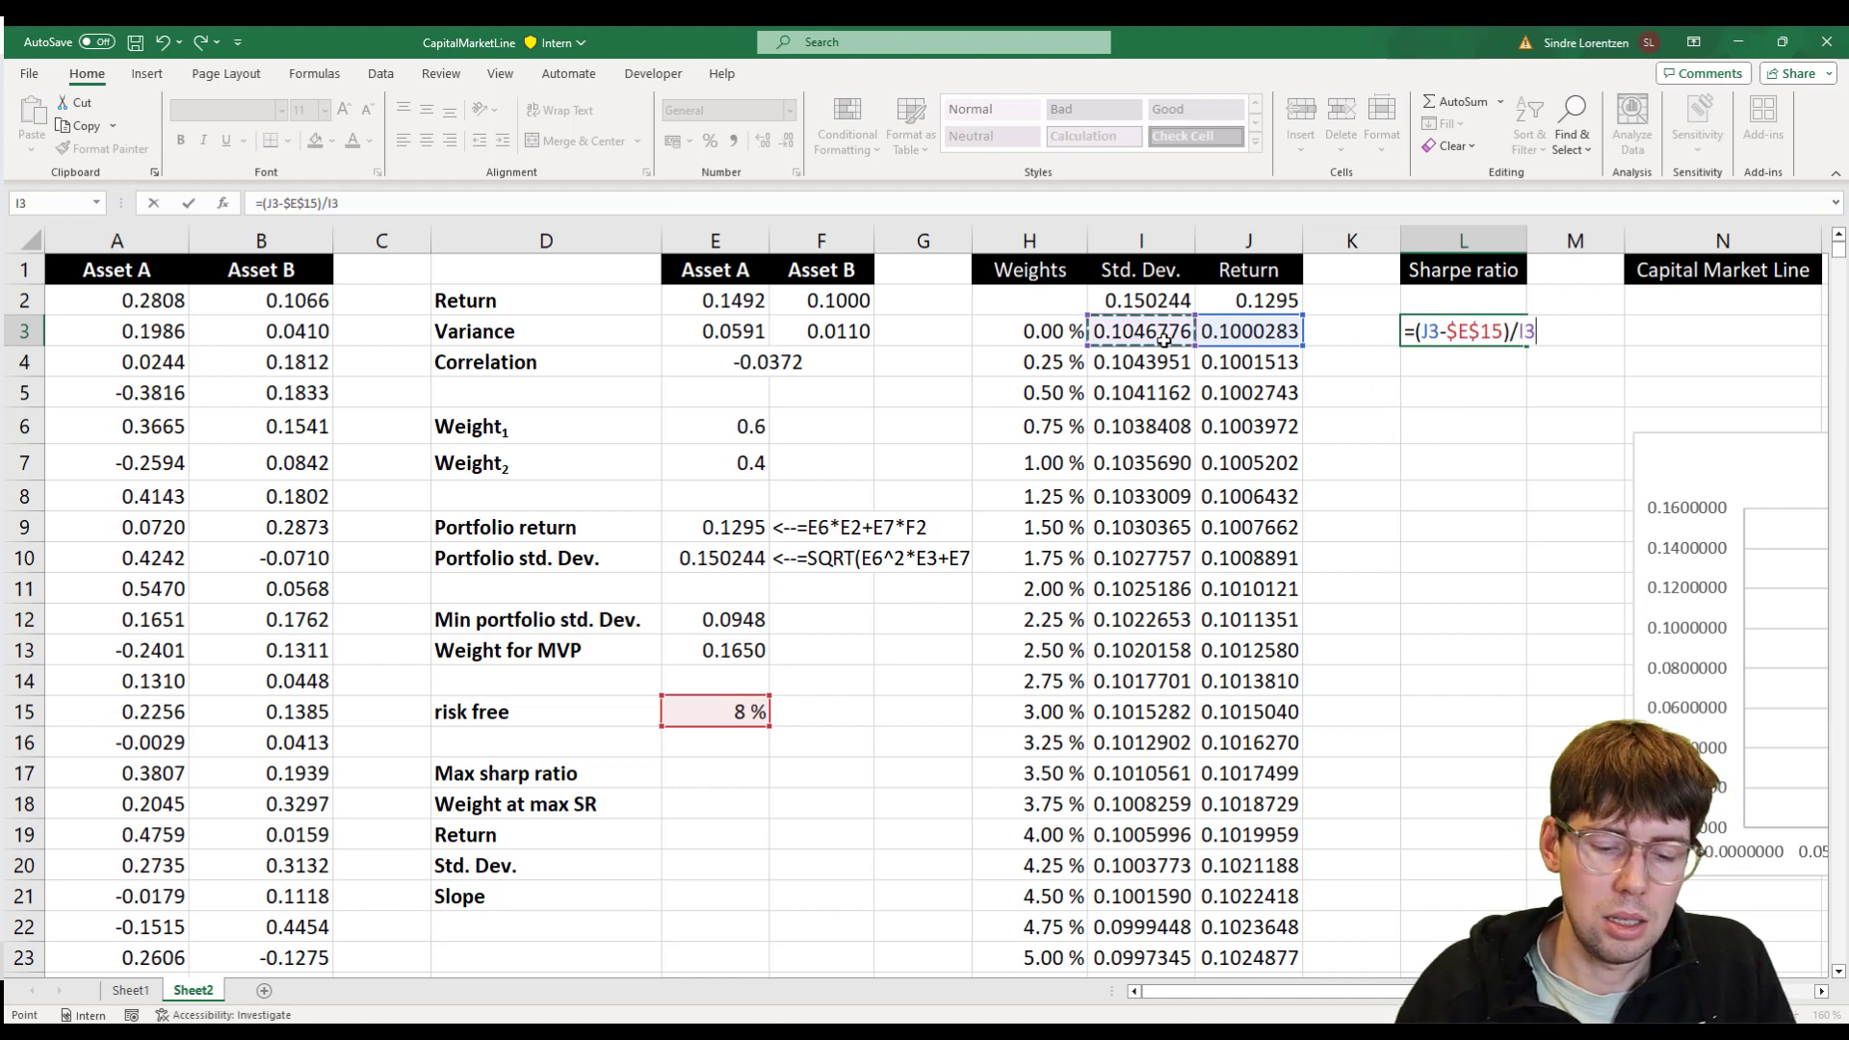
key("ctrl+Return")
- Fill the Sharpe ratio formula from L3 down to L403, the row of the 100% weight
key("Left")
key("Left")
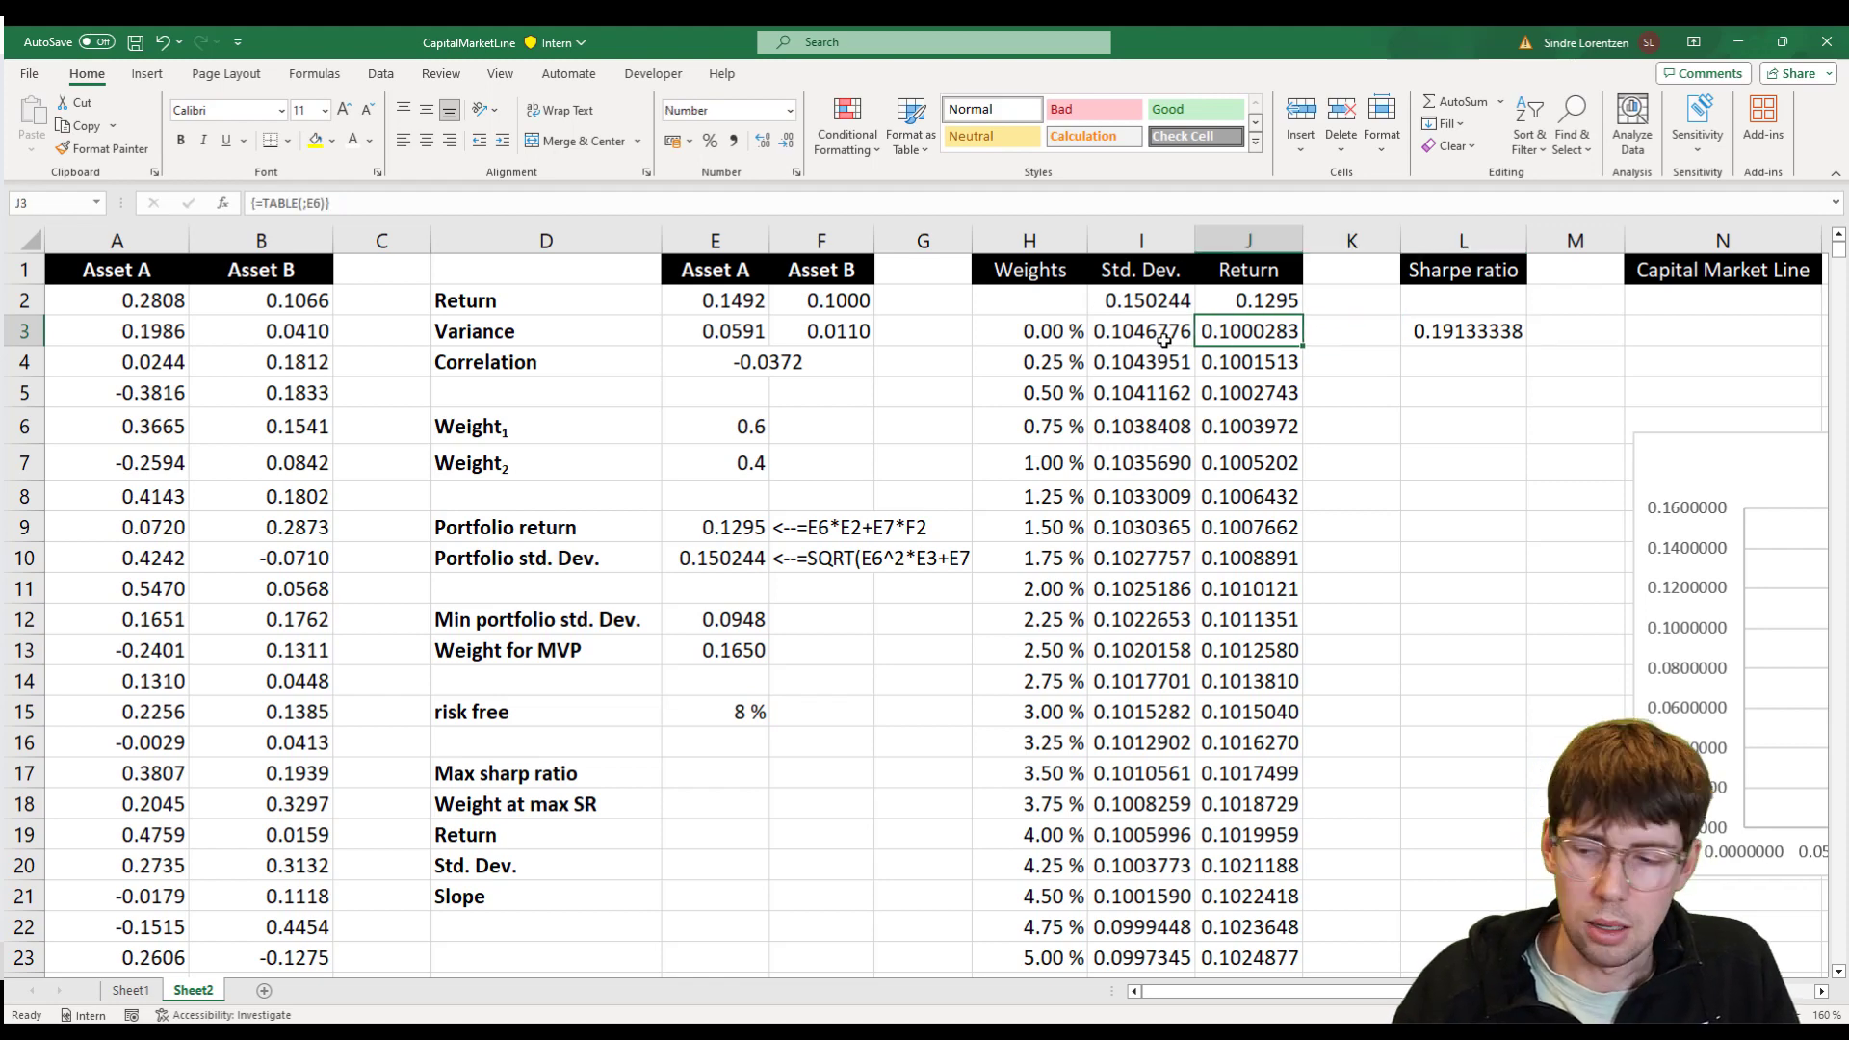
key("ctrl+Down")
key("Right")
key("Right")
type("*")
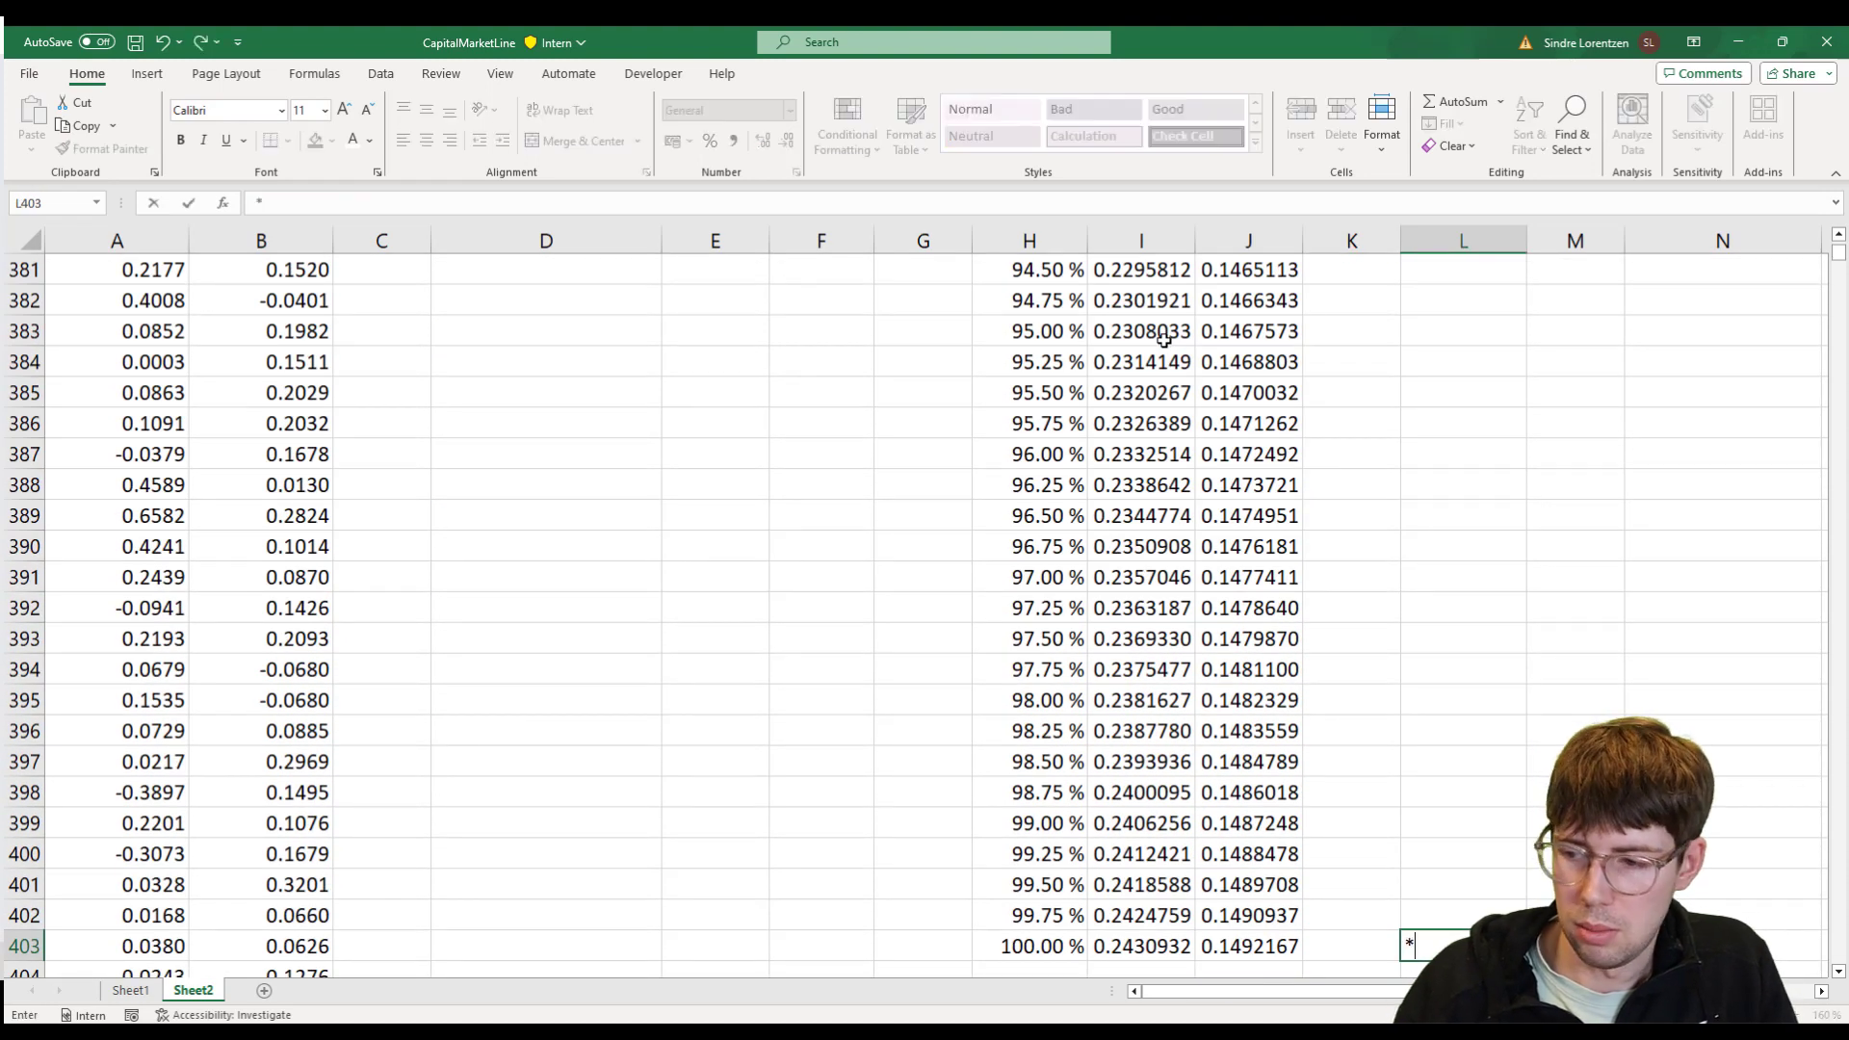
key("Up")
key("ctrl+Up")
key("ctrl+shift+Down")
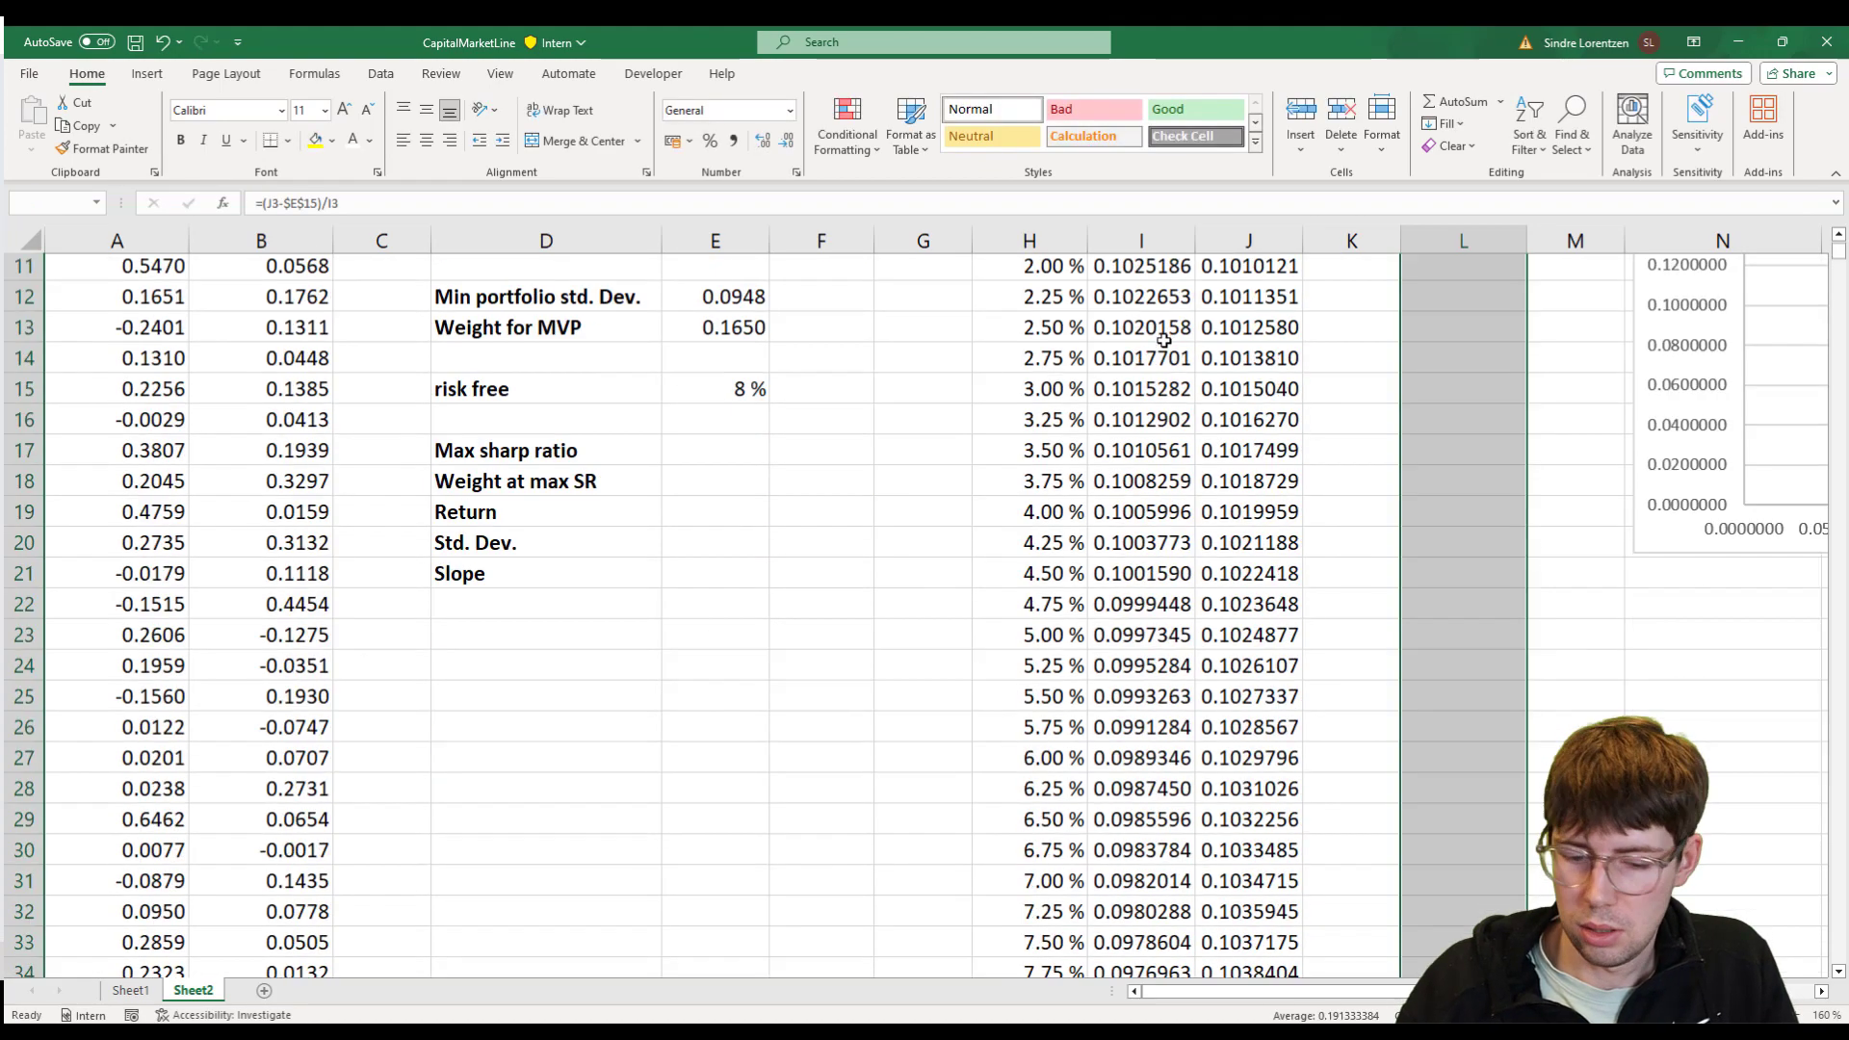
key("F2")
key("ctrl+Return")
key("ctrl+Up")
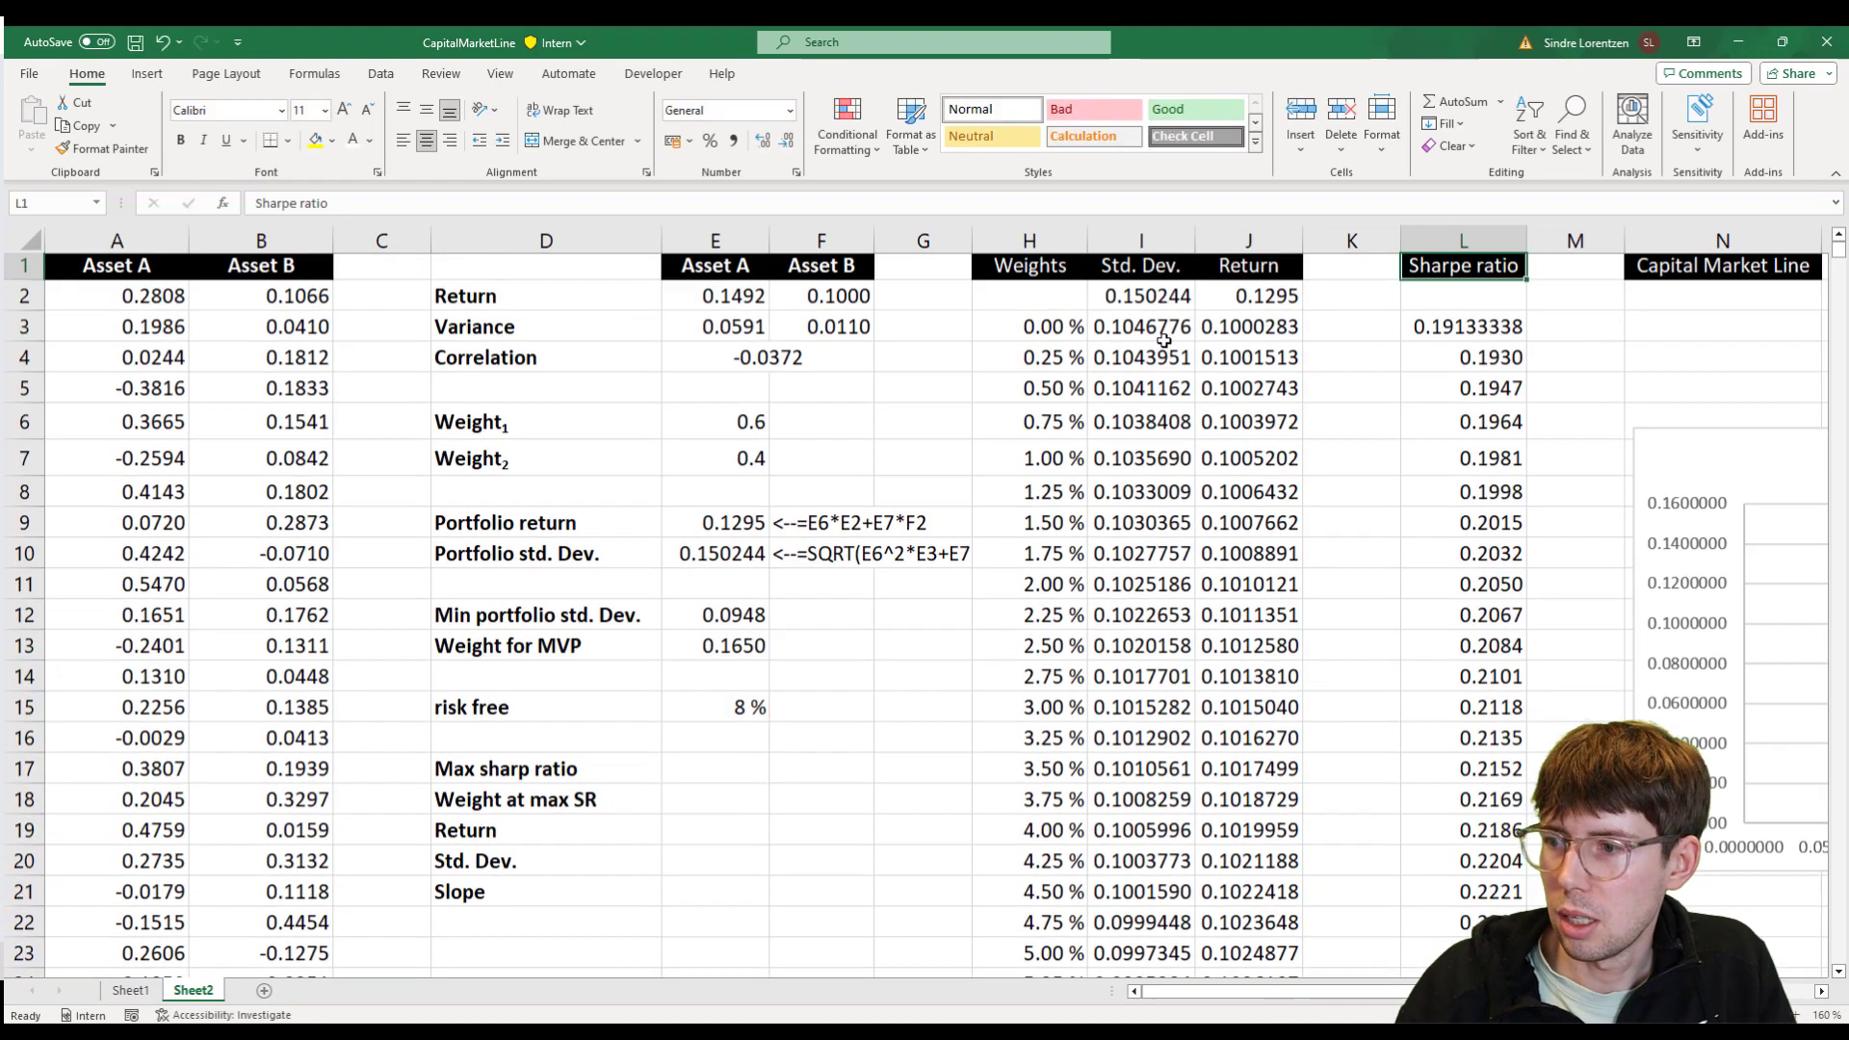
- Show four decimal places for the Sharpe ratios in L3:L403
key("ctrl+Down")
key("ctrl+shift+Down")
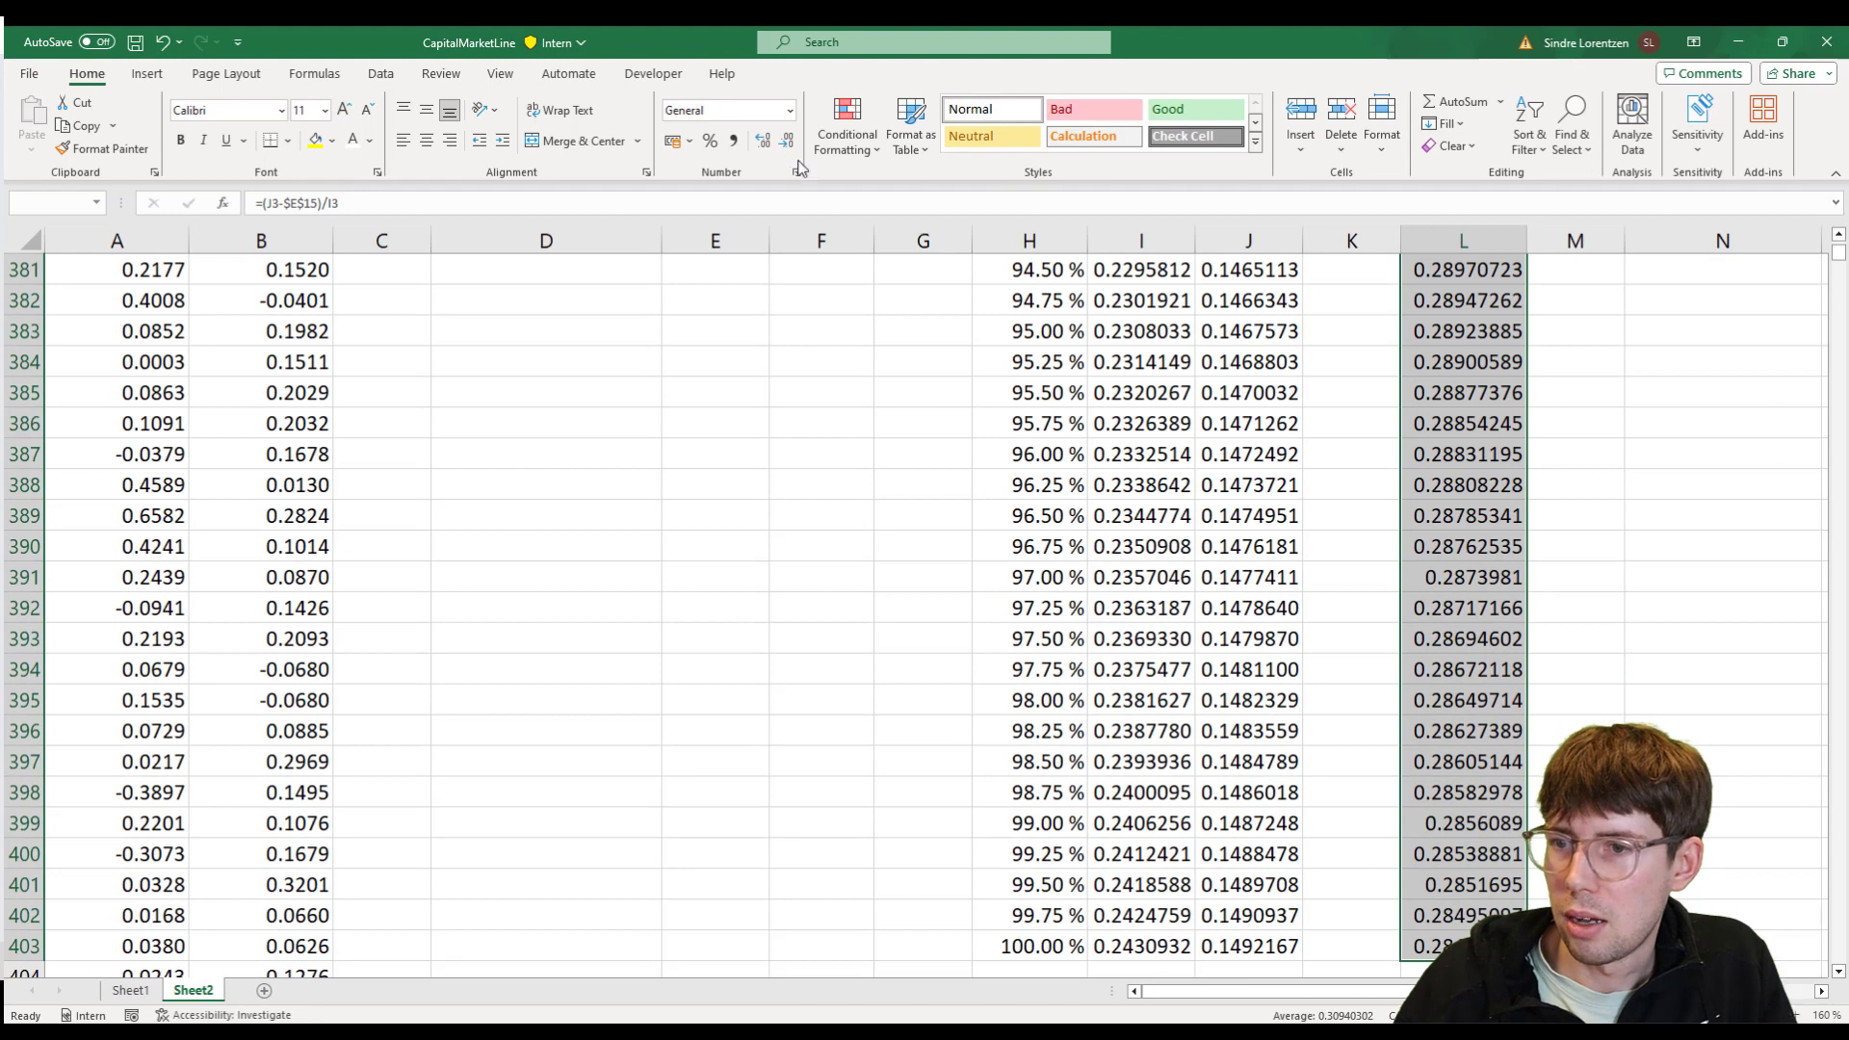
left_click(788, 141)
left_click(789, 141)
left_click(788, 140)
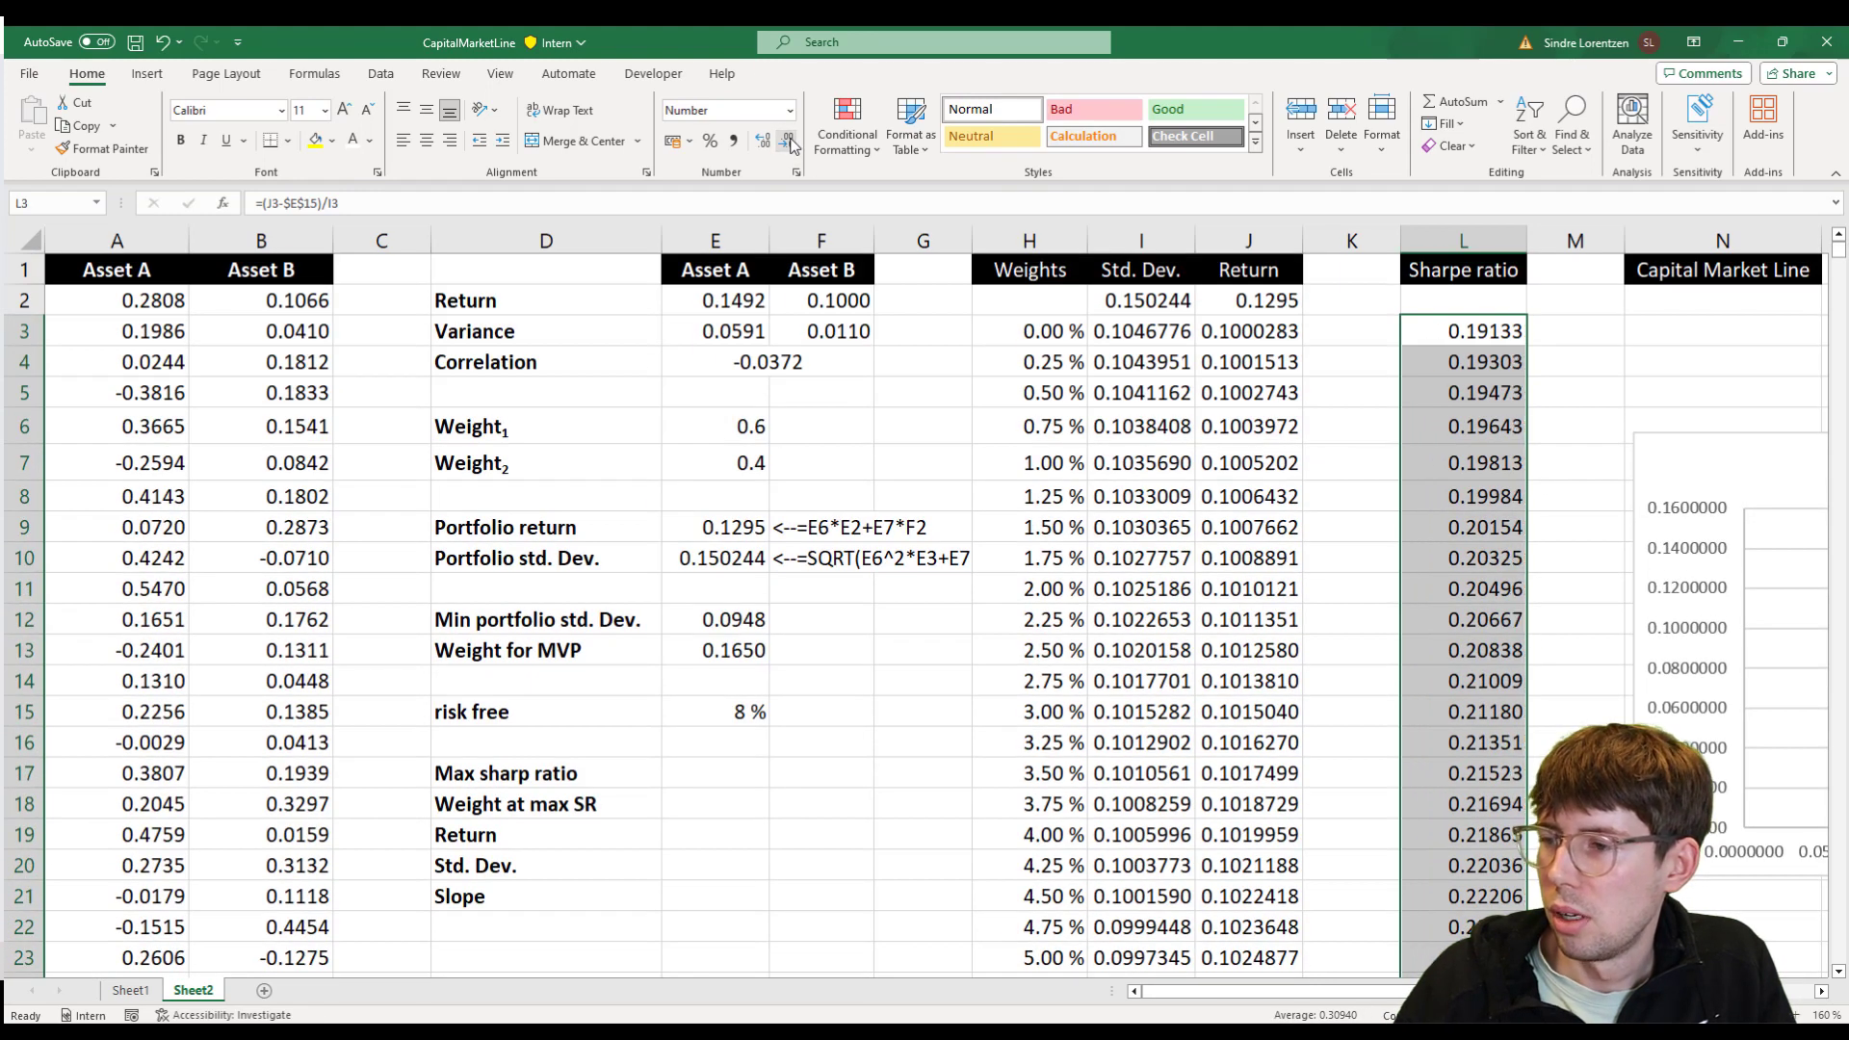
left_click(789, 141)
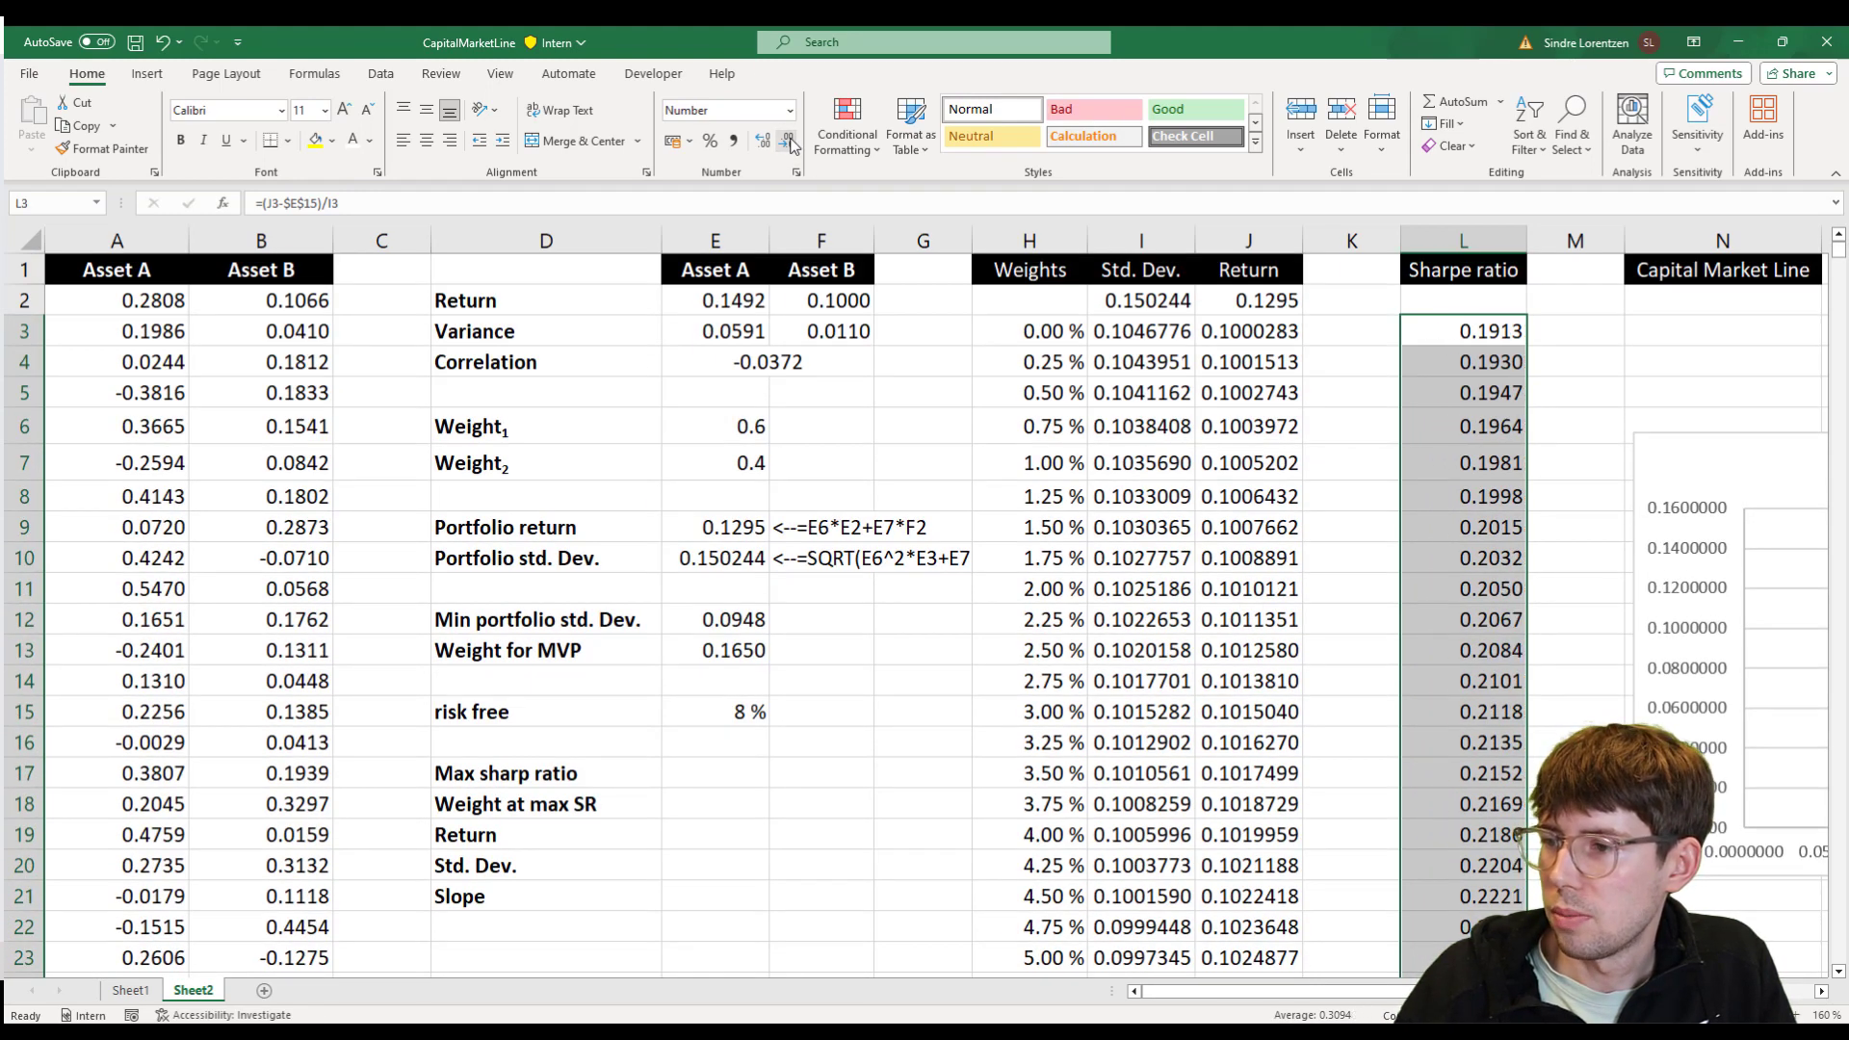
- Calculate the maximum Sharpe ratio in E17 with =MAX(L3:L403)
left_click(689, 775)
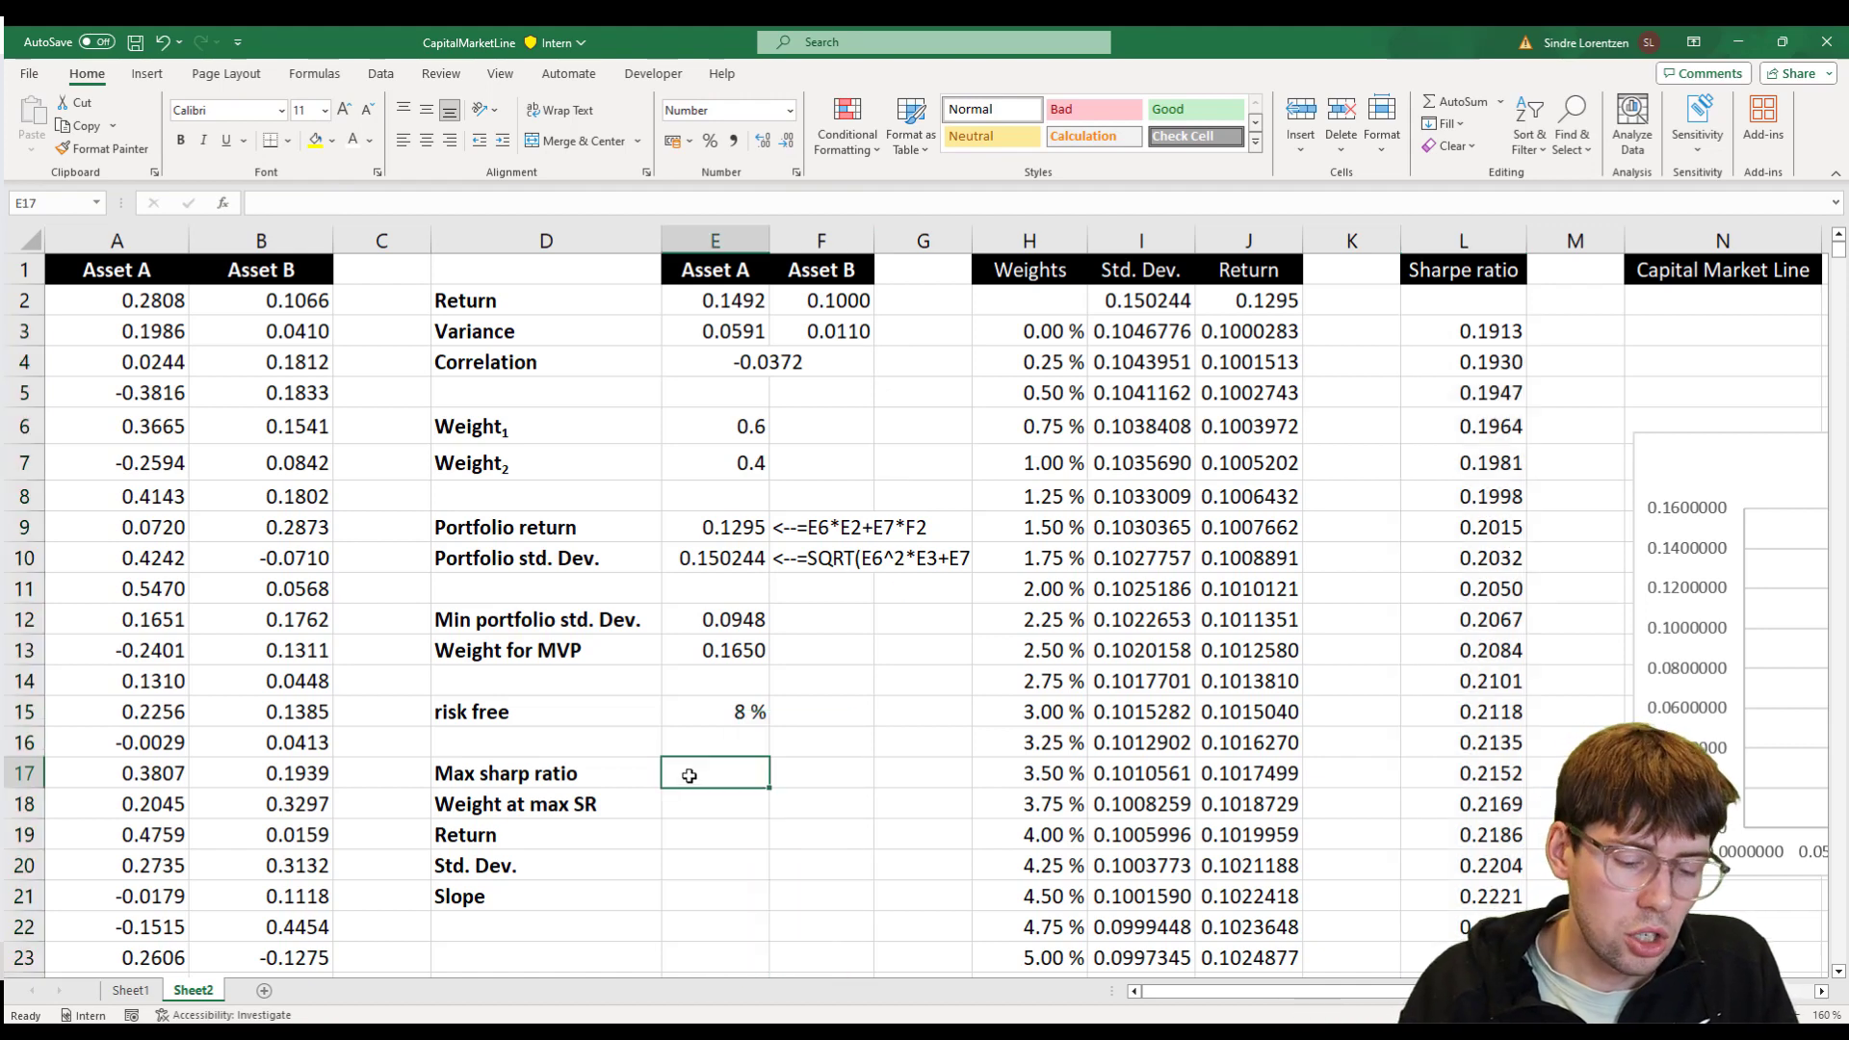
type("=s")
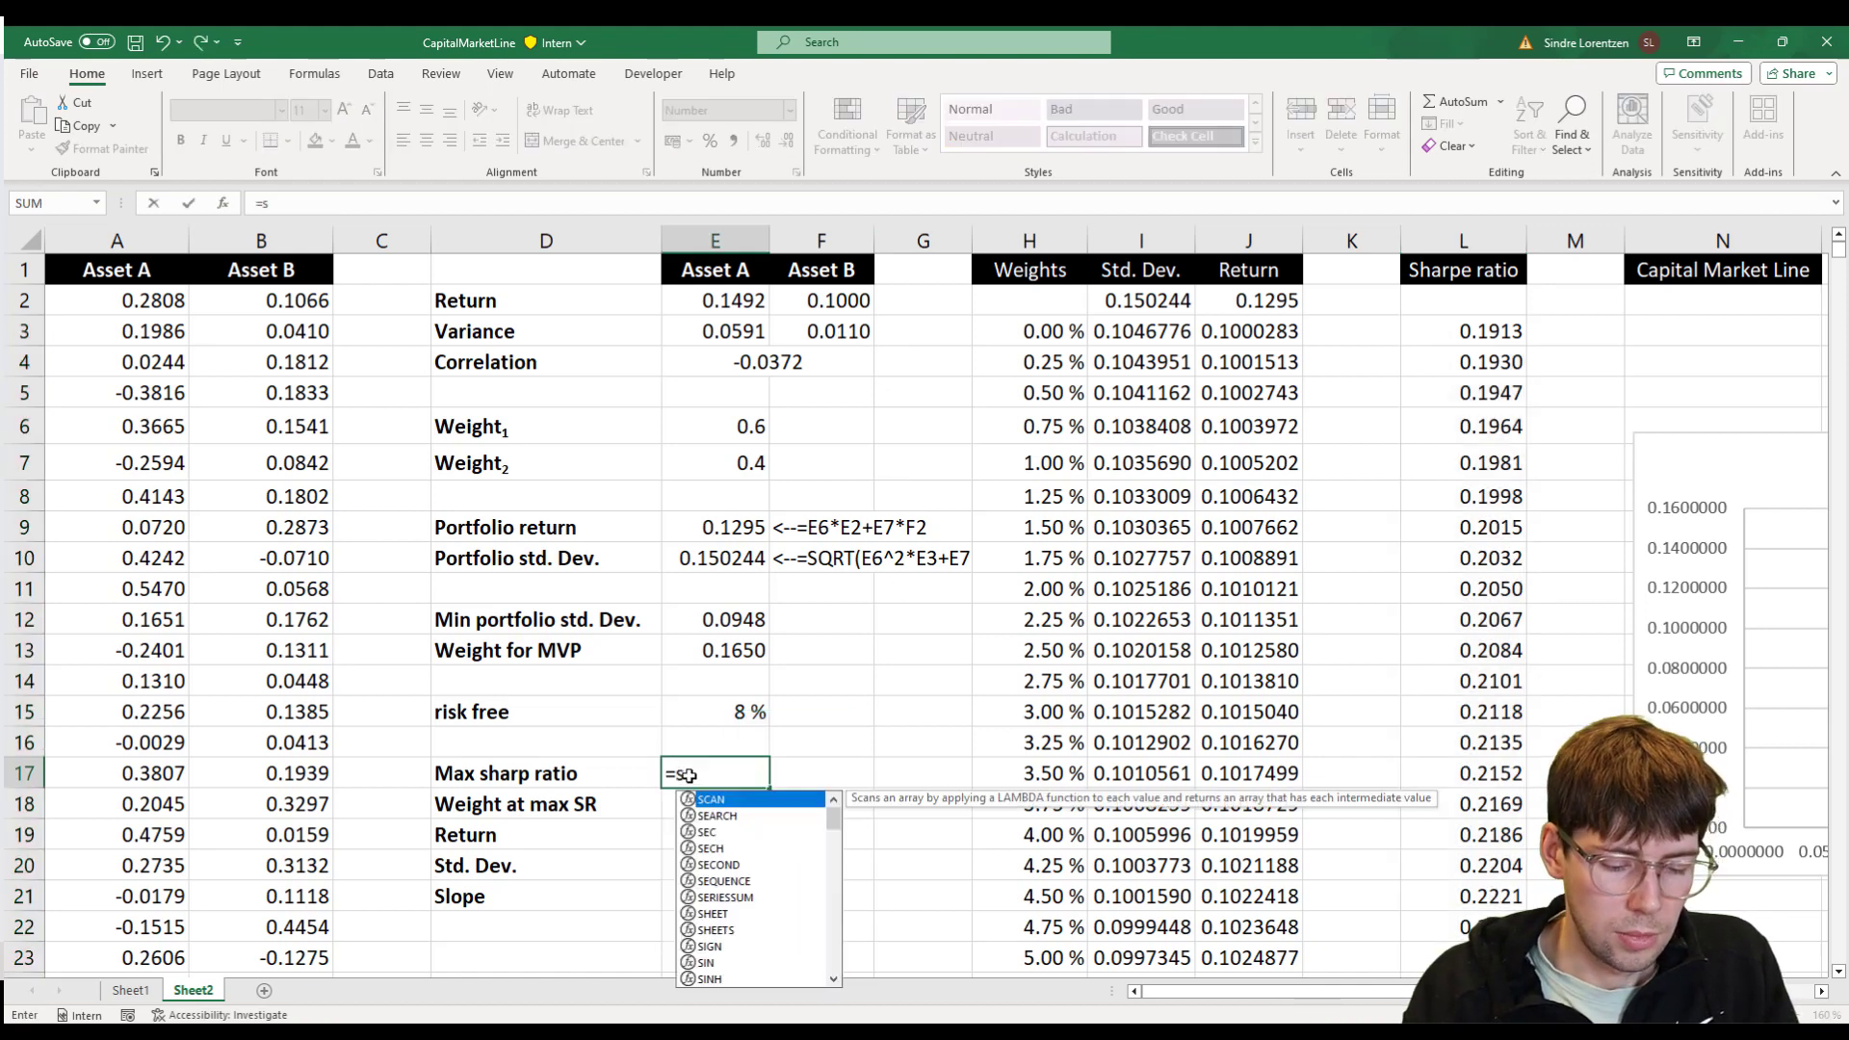
key("BackSpace")
type("max")
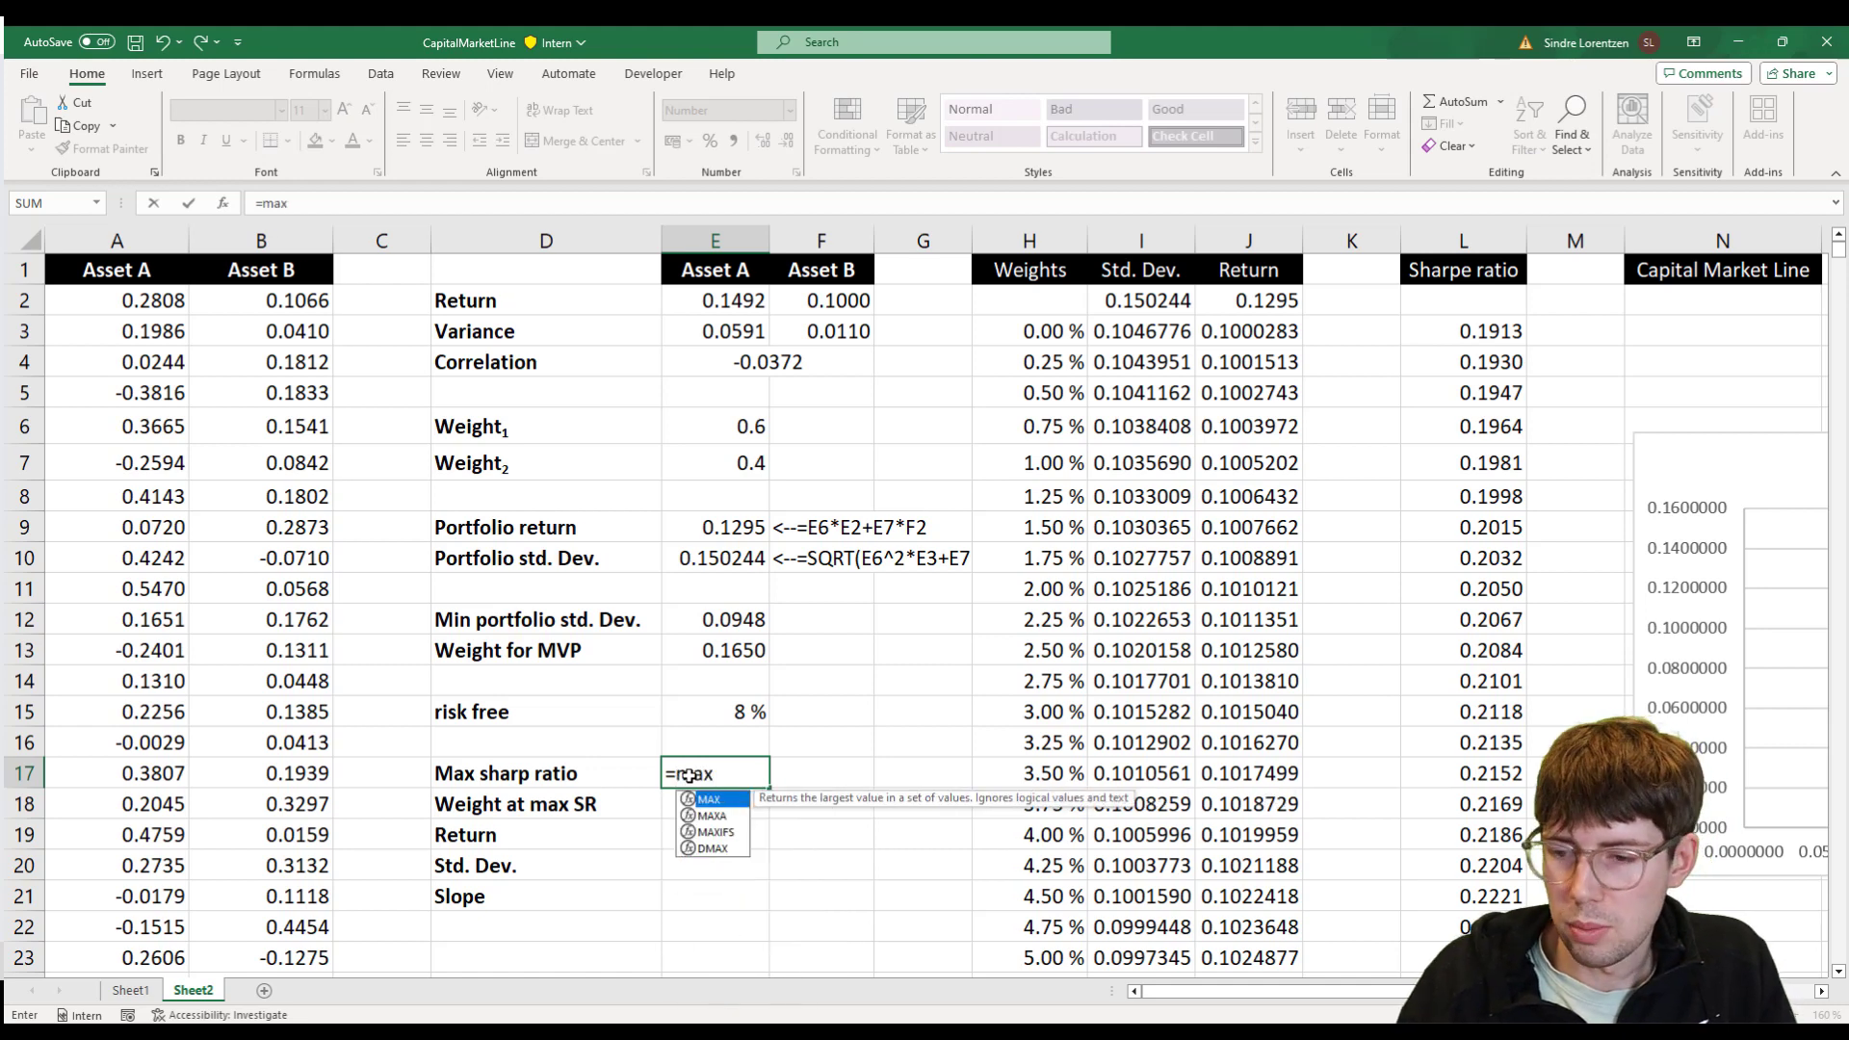
key("Tab")
key("Right")
key("Right")
key("Right")
key("Right")
key("Right")
key("Right")
key("Right")
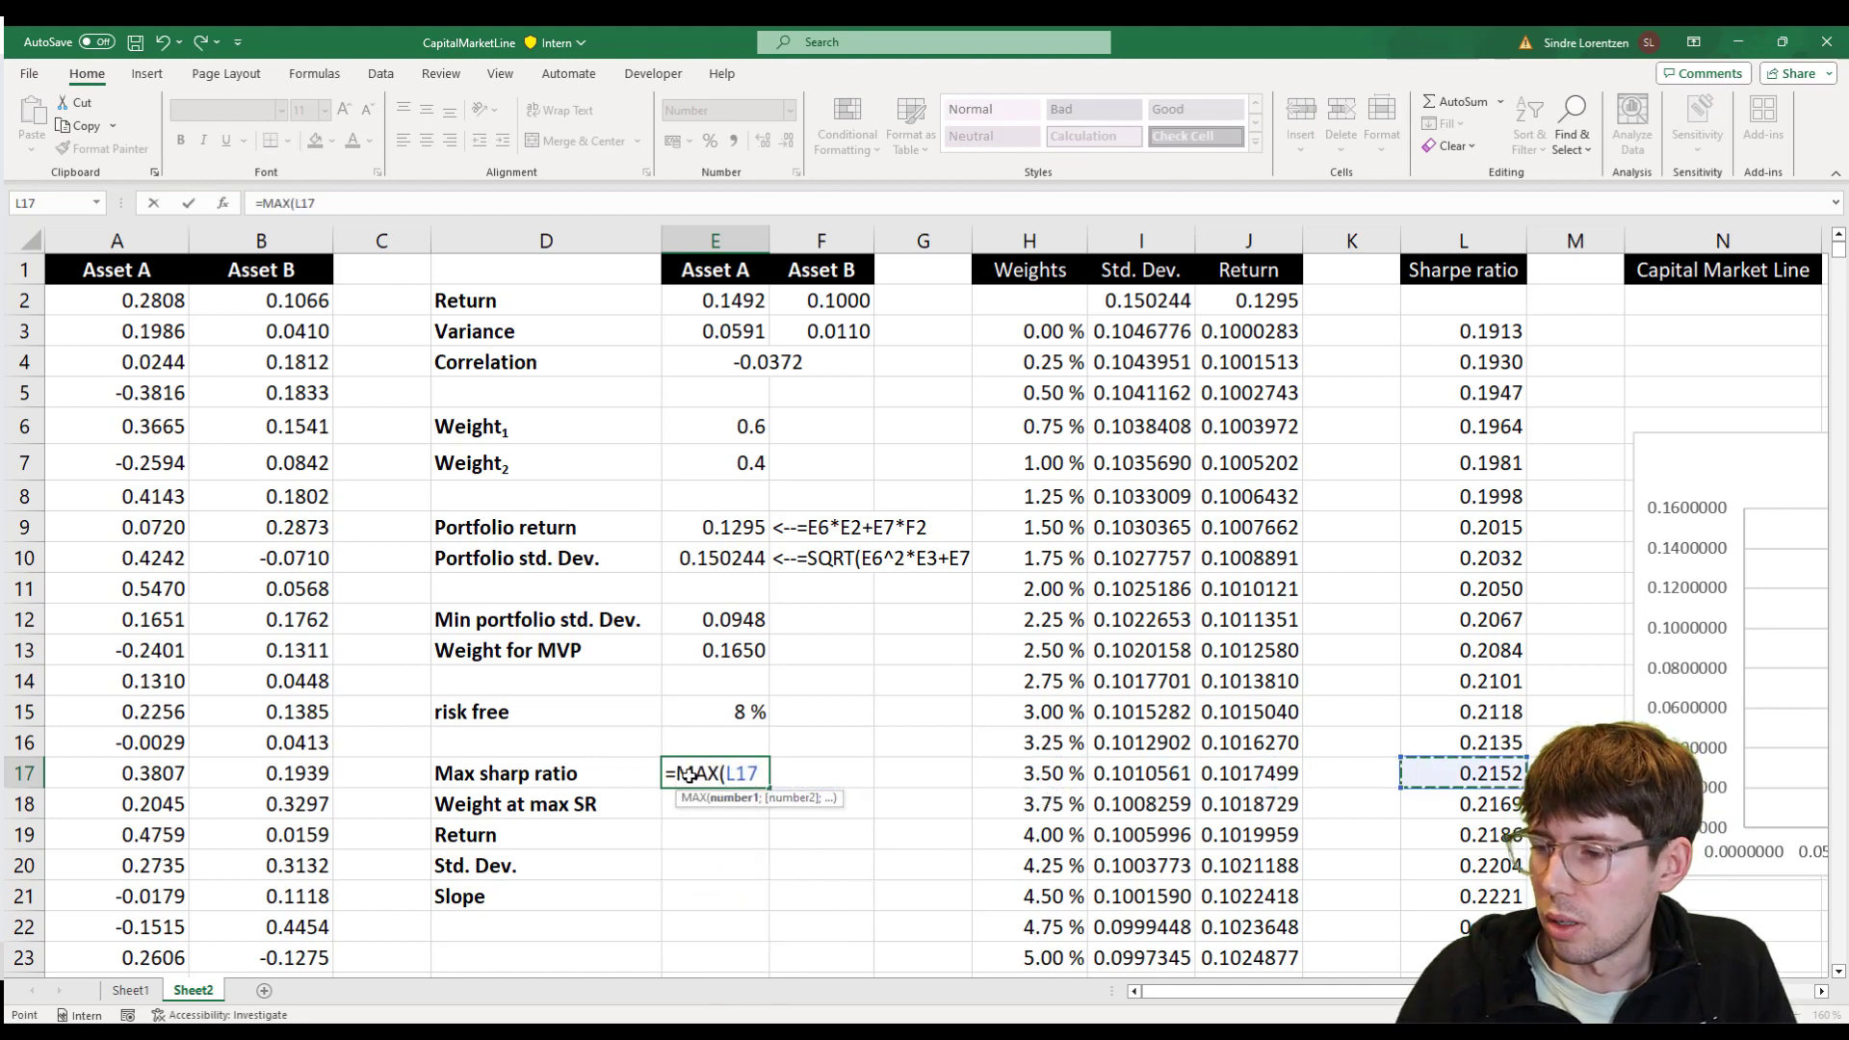
key("ctrl+Up")
key("ctrl+shift+Down")
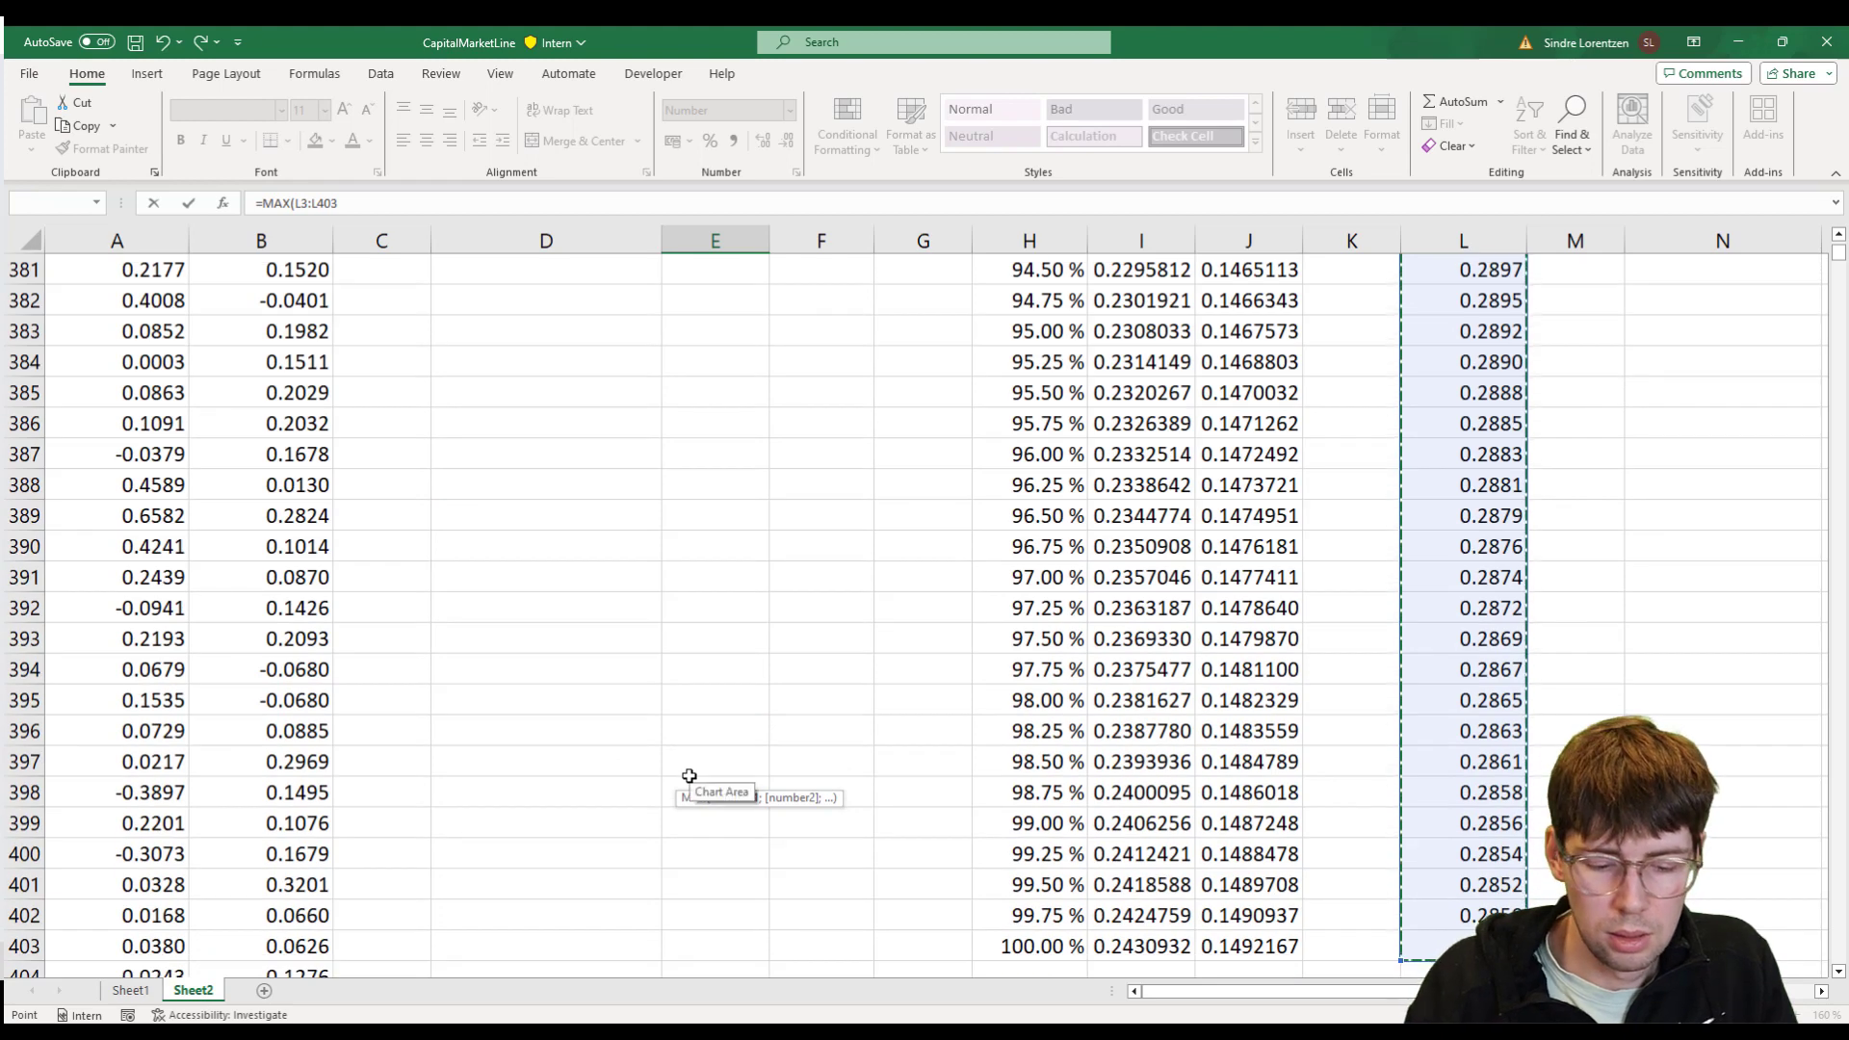
type(")")
key("Return")
- Copy the text of the INDEX/MATCH formula in E13 into E18 for the weight at the maximum Sharpe ratio, keeping its references unshifted
key("Up")
key("Up")
key("Up")
key("Up")
key("Up")
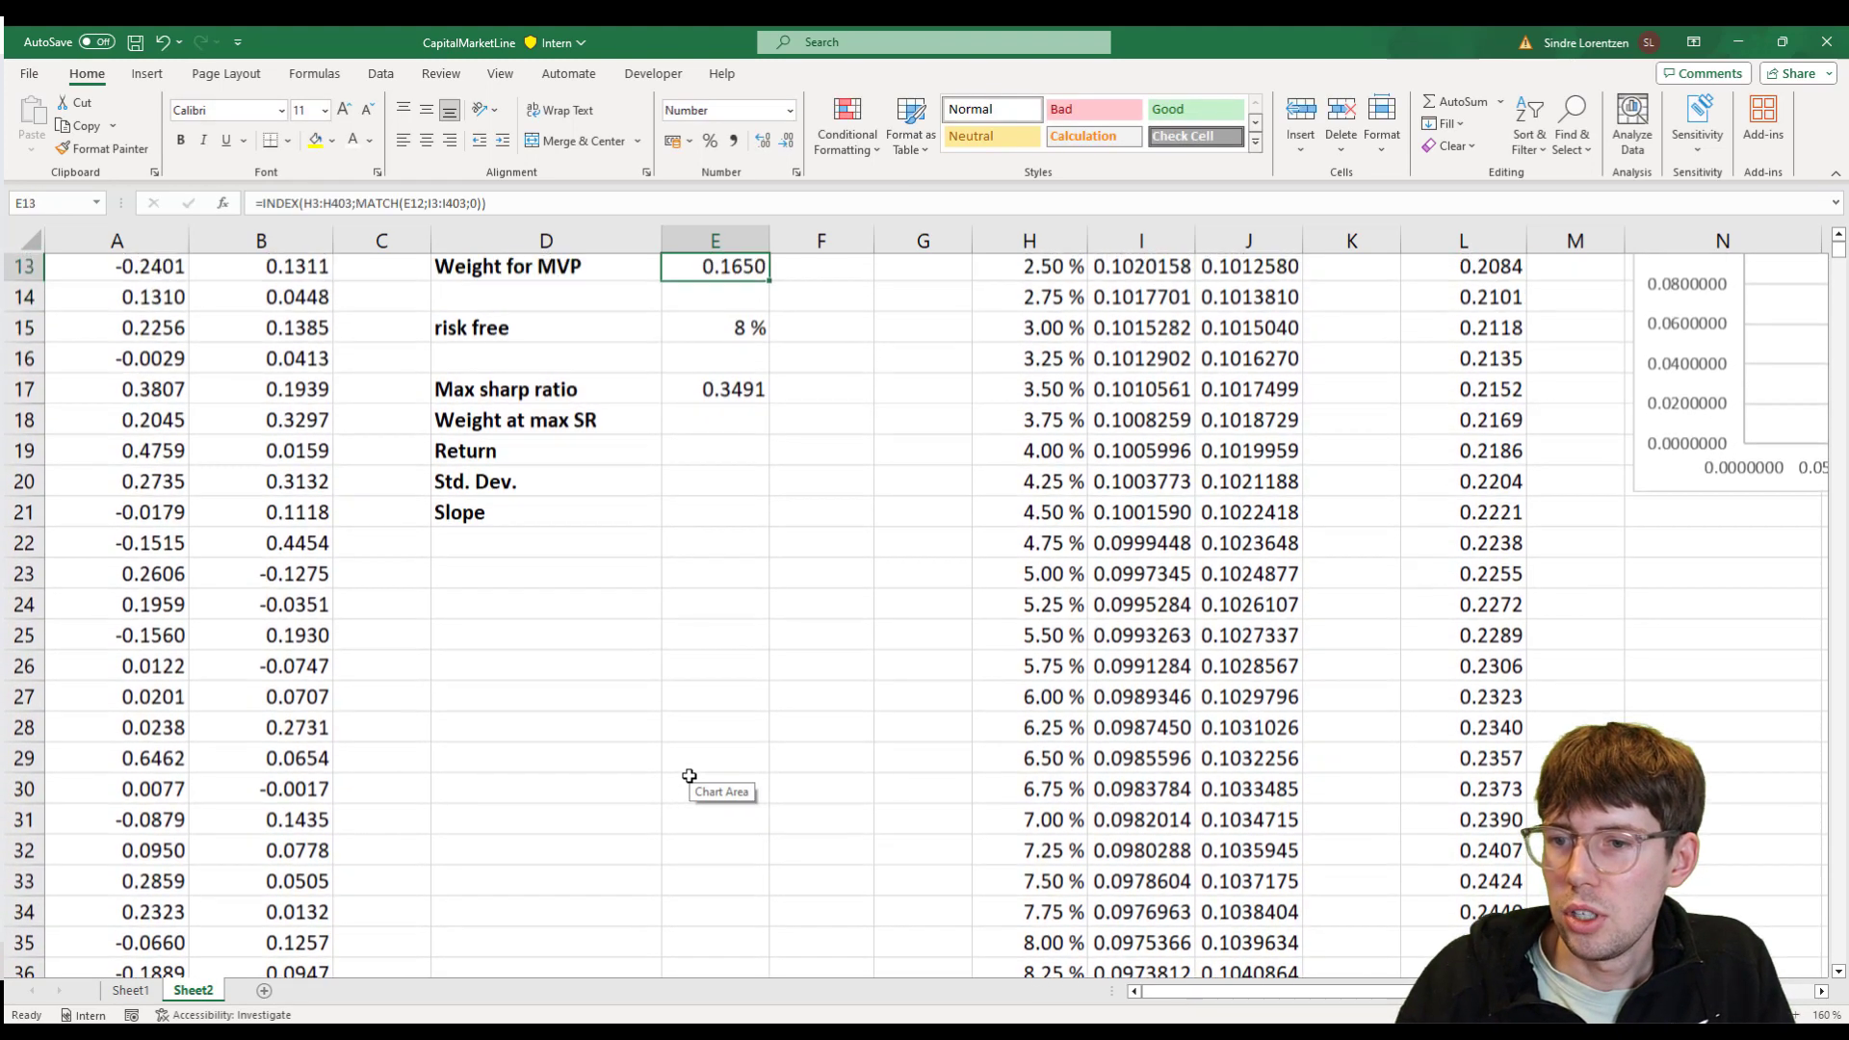
key("Down")
key("Down")
key("Down")
key("Down")
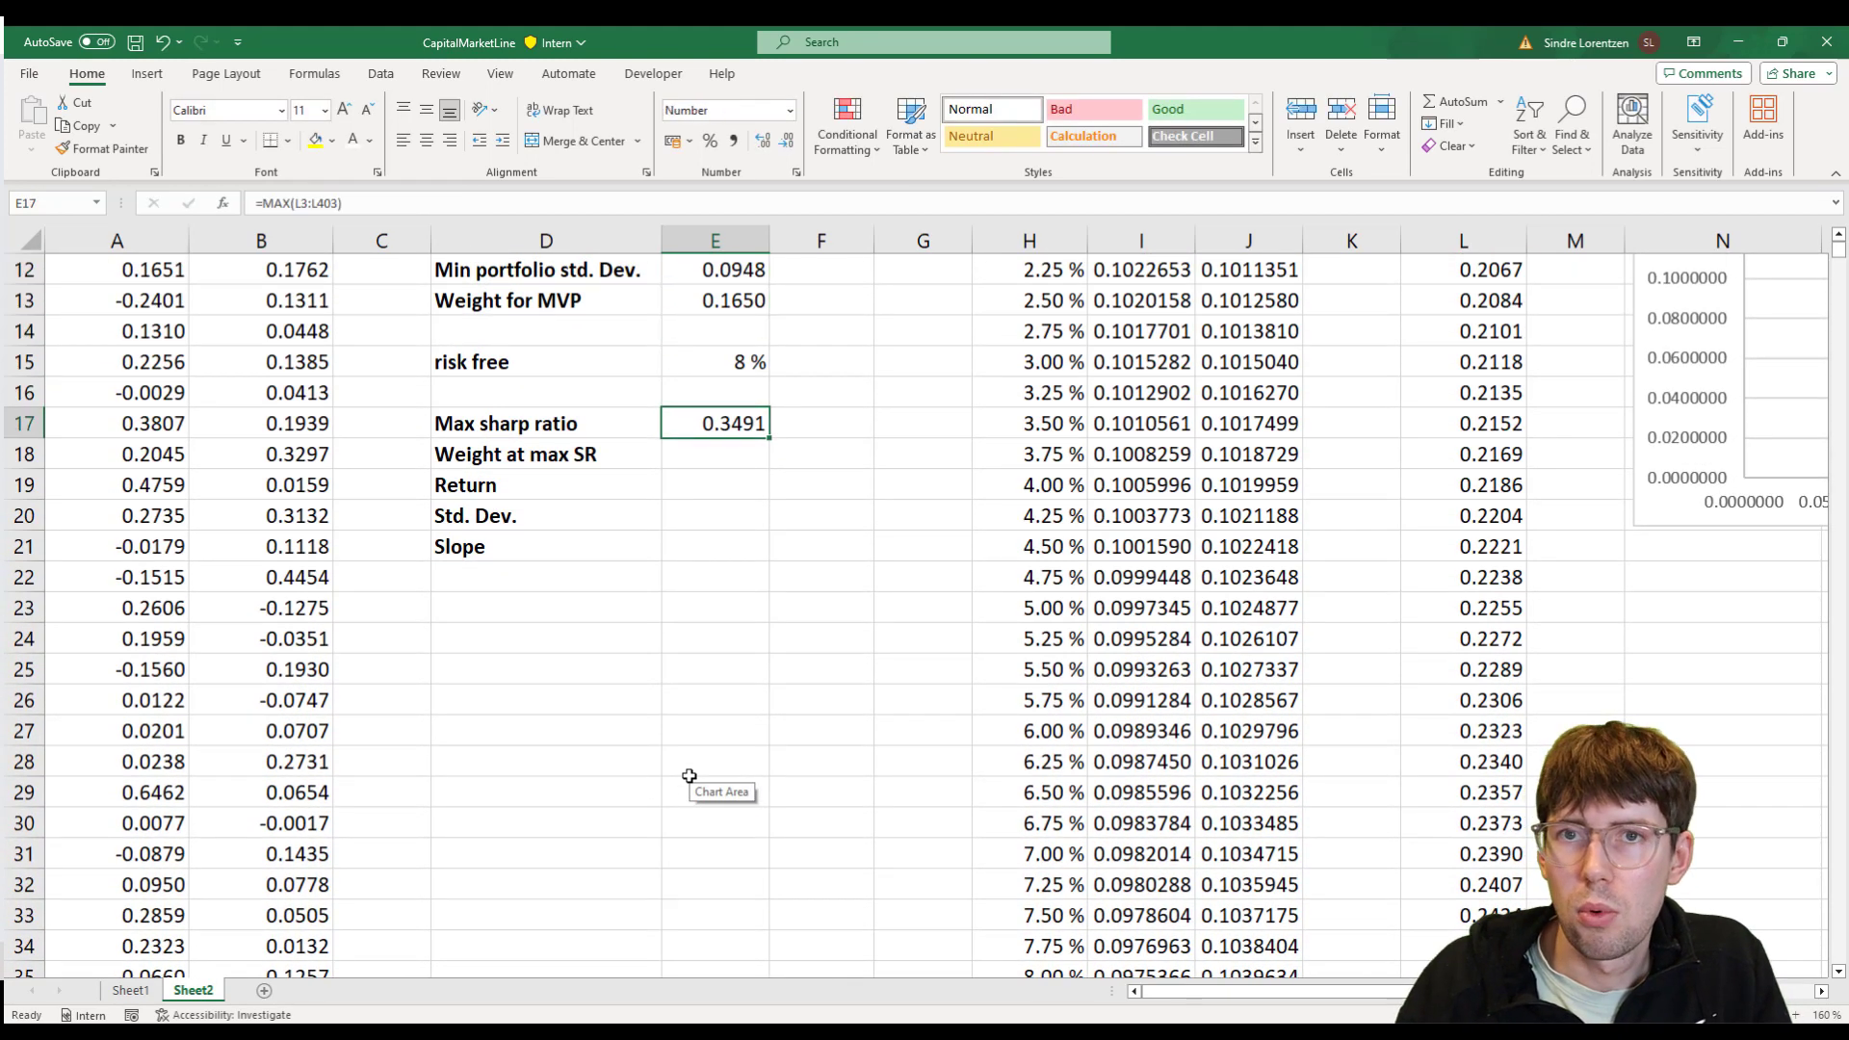
key("Down")
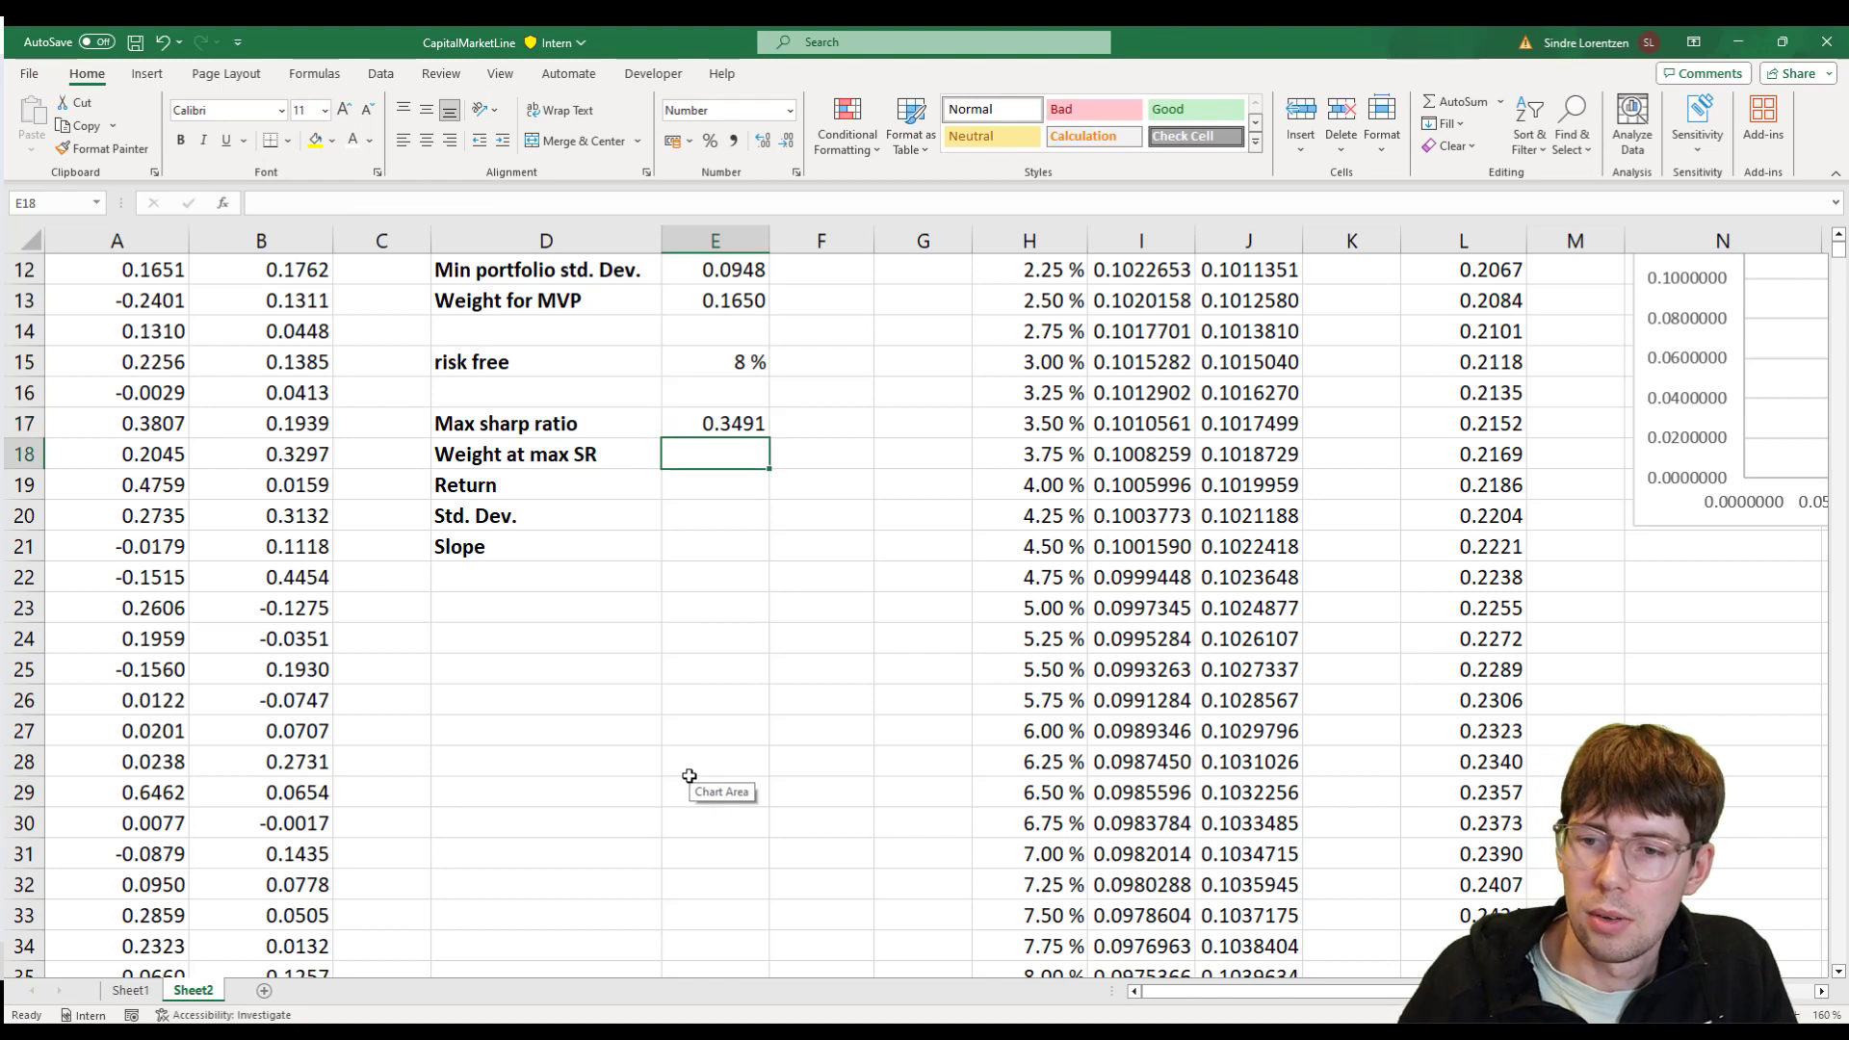
scroll(689, 776, "up", 3)
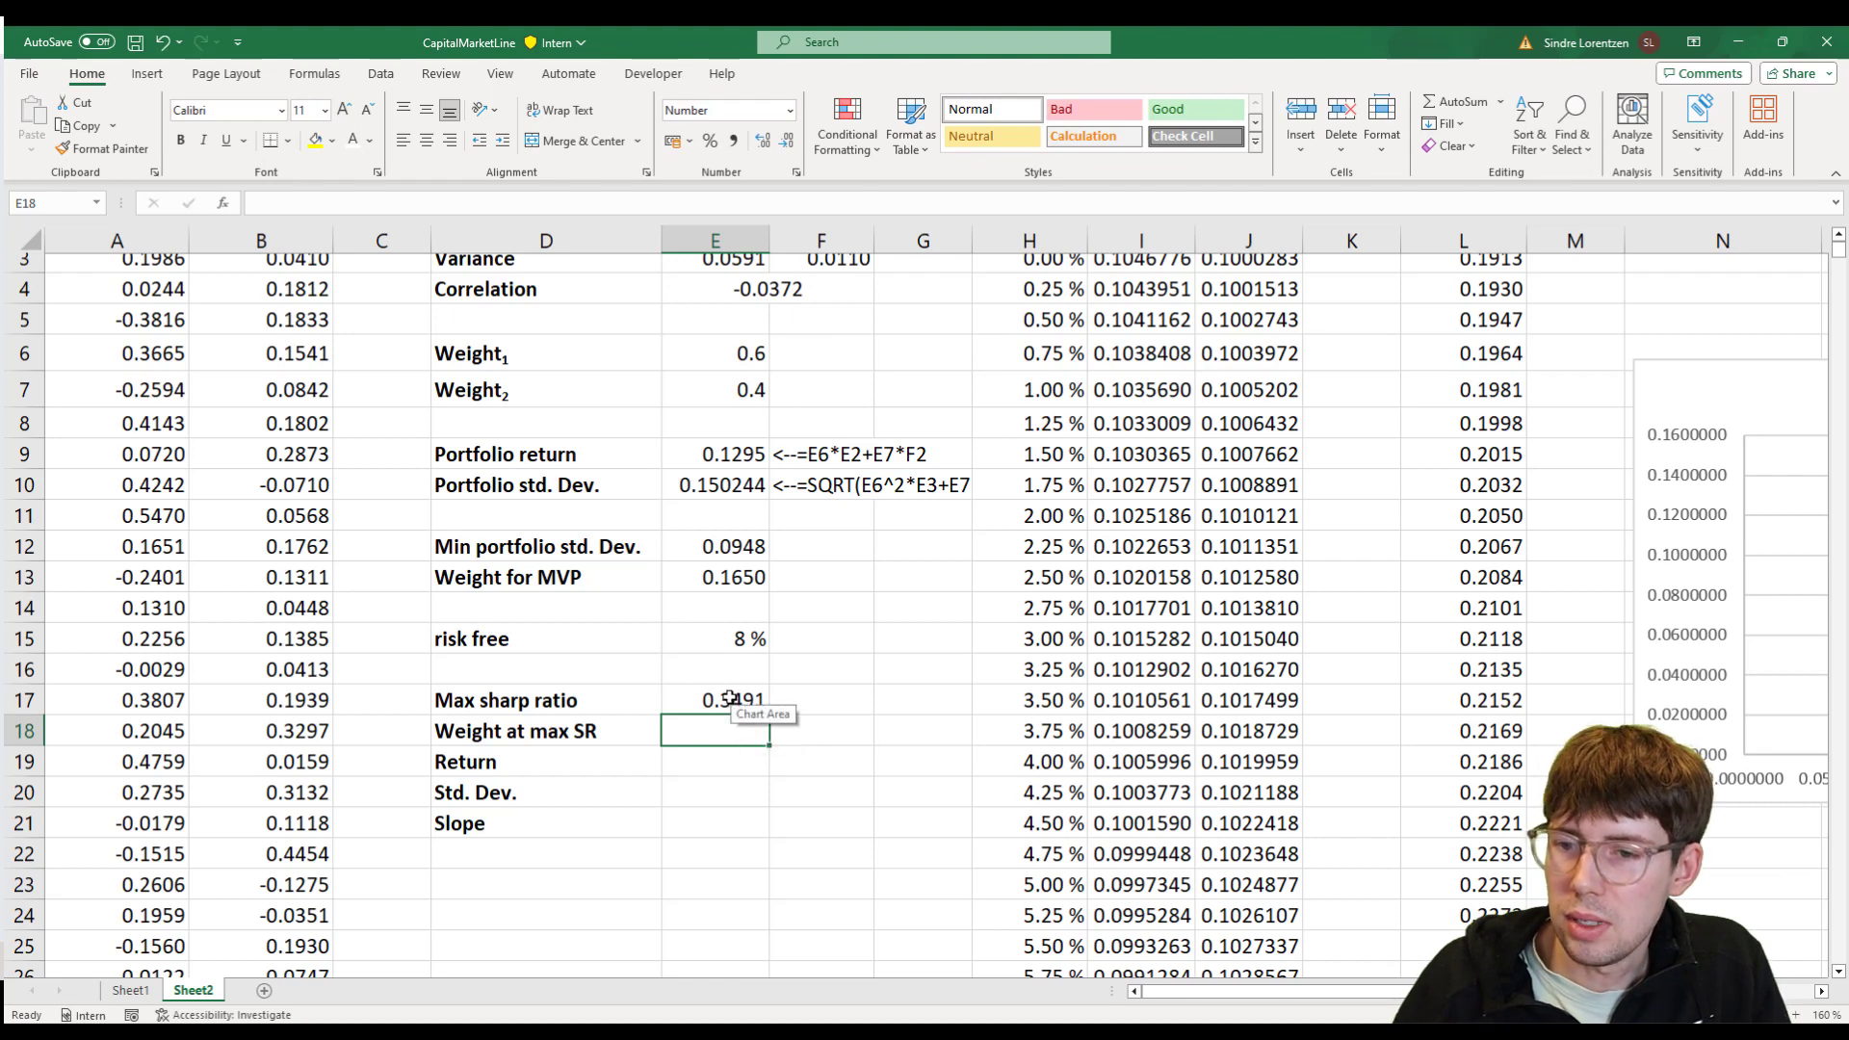
left_click(715, 577)
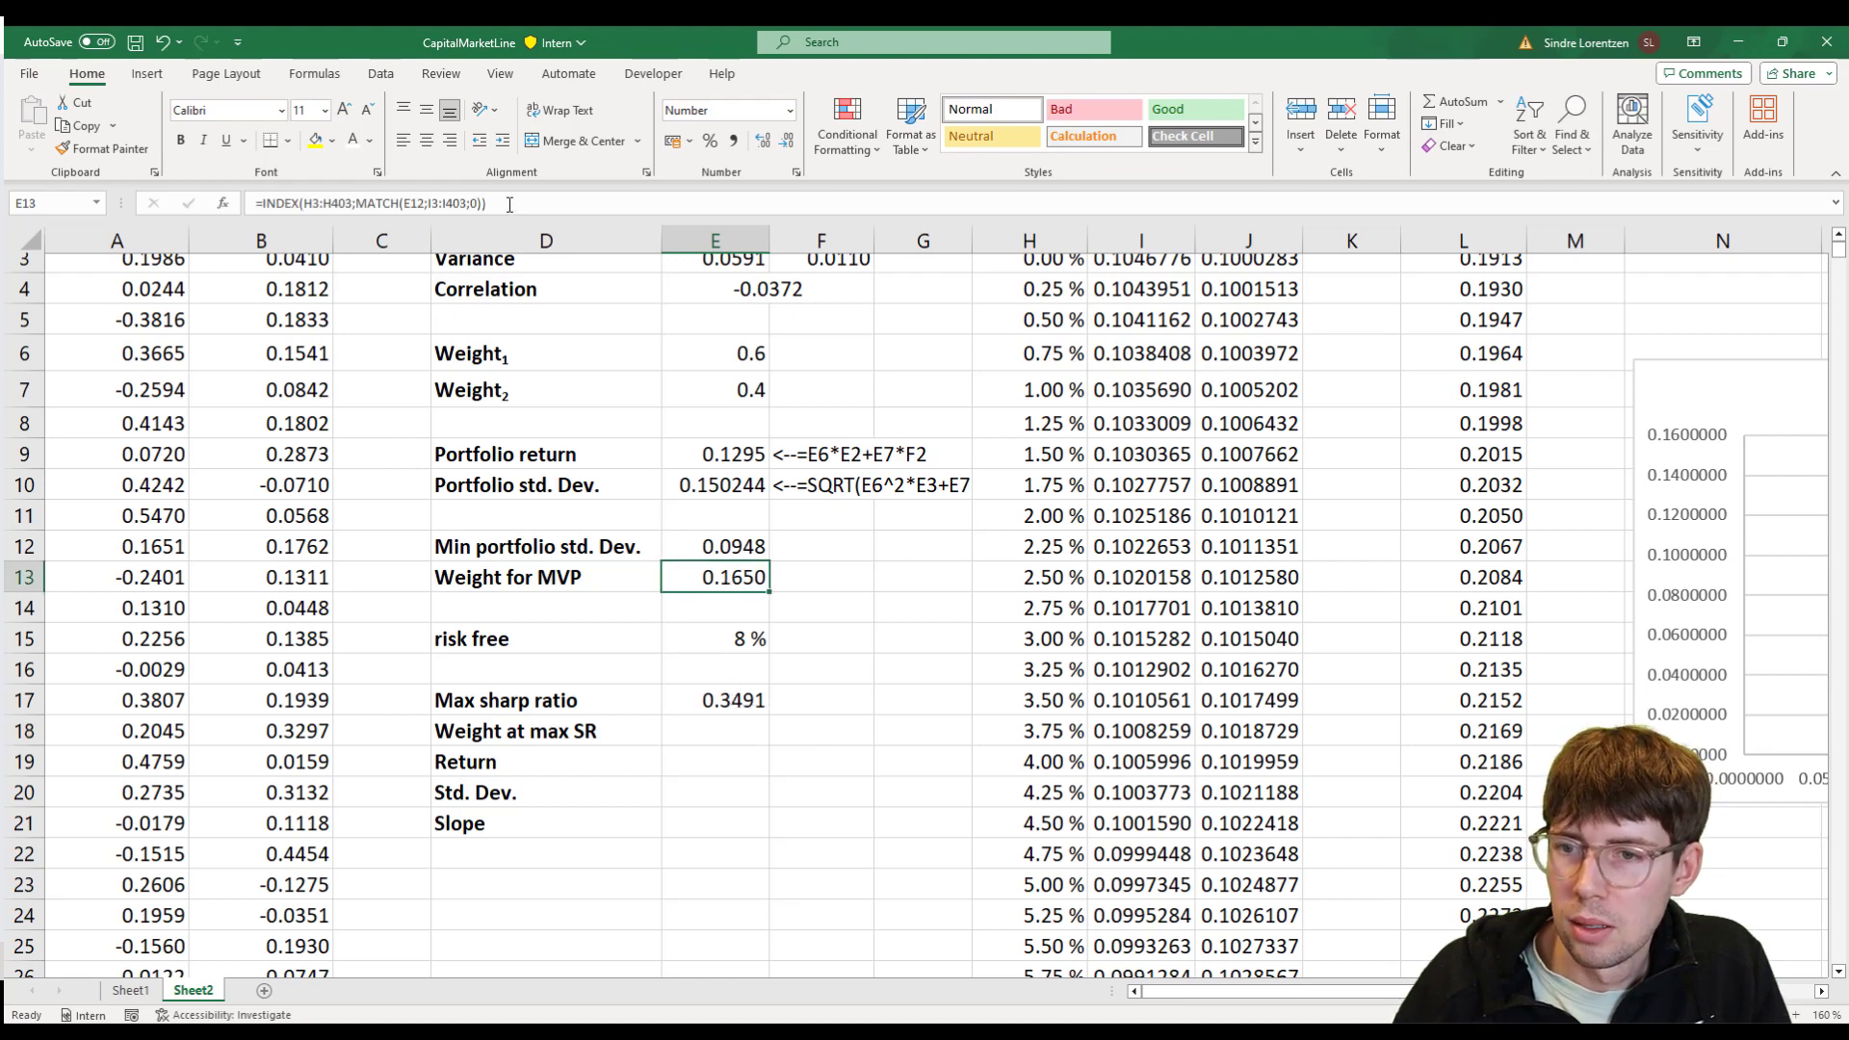
left_click_drag(486, 203, 261, 199)
key("ctrl+c")
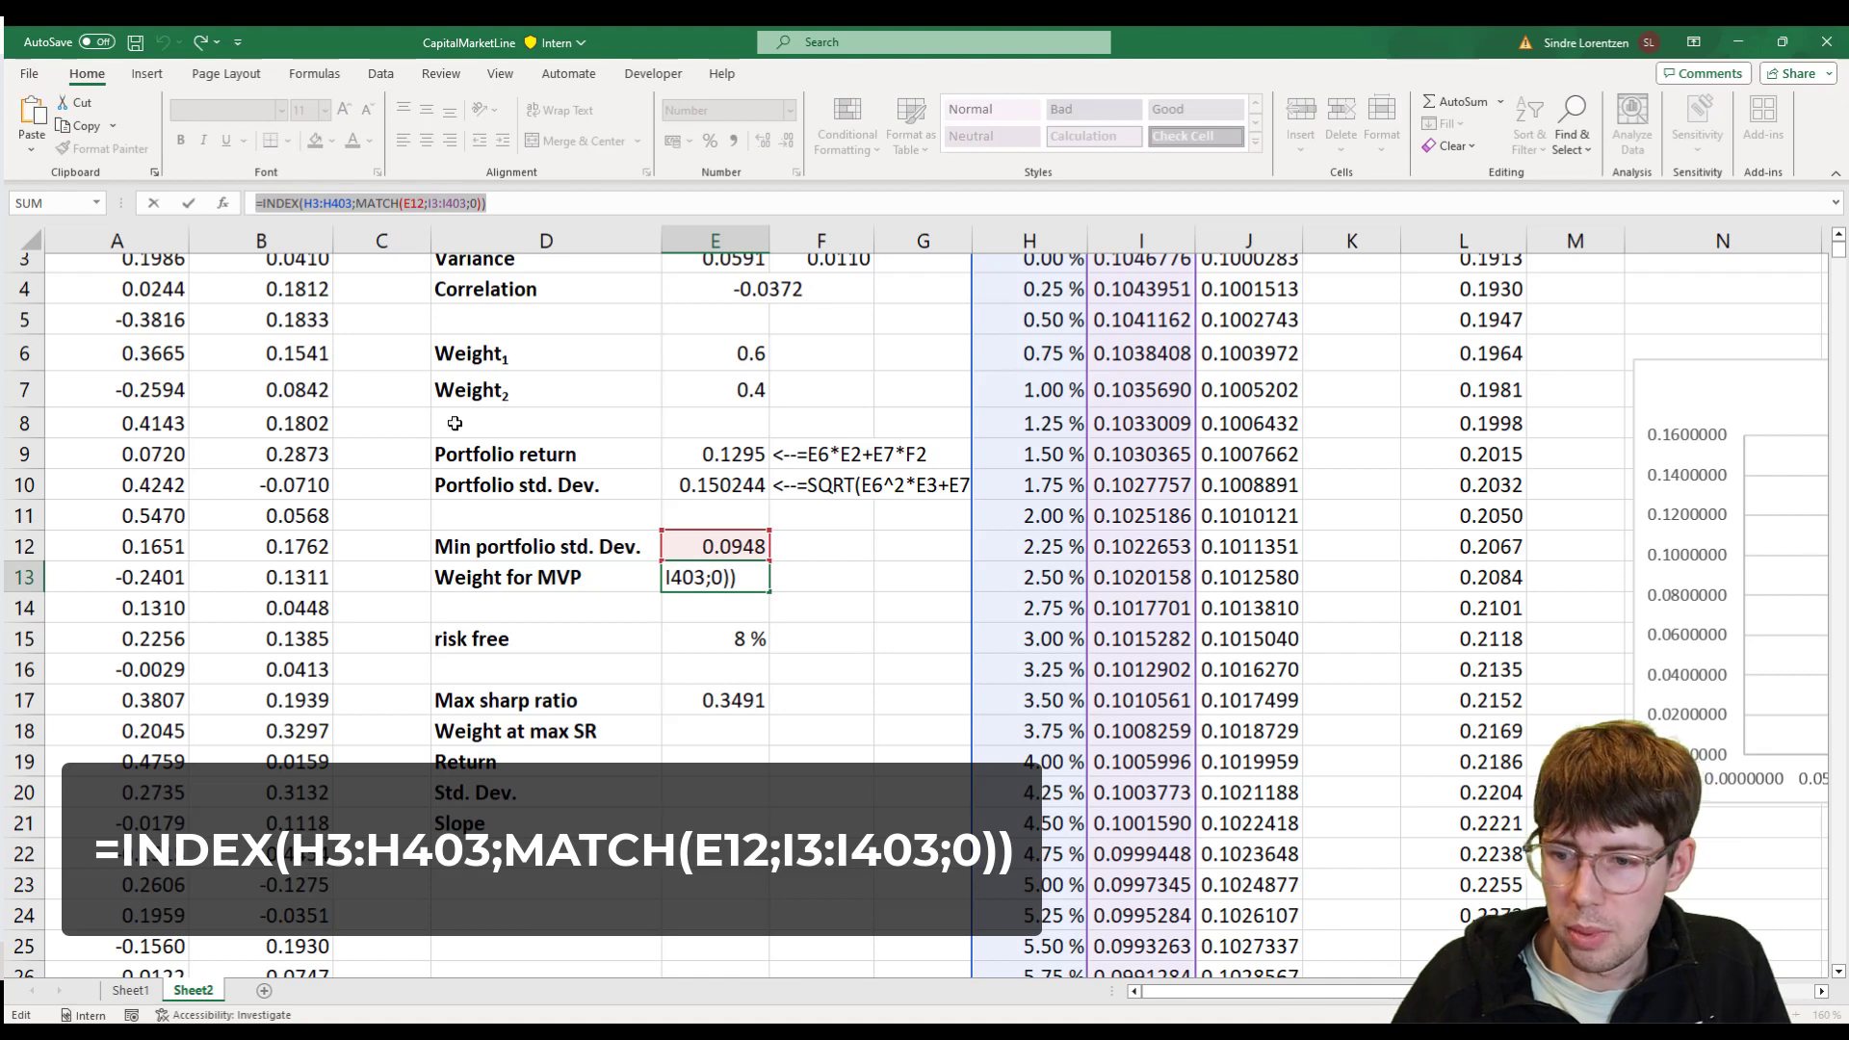
key("ctrl+Return")
left_click(705, 733)
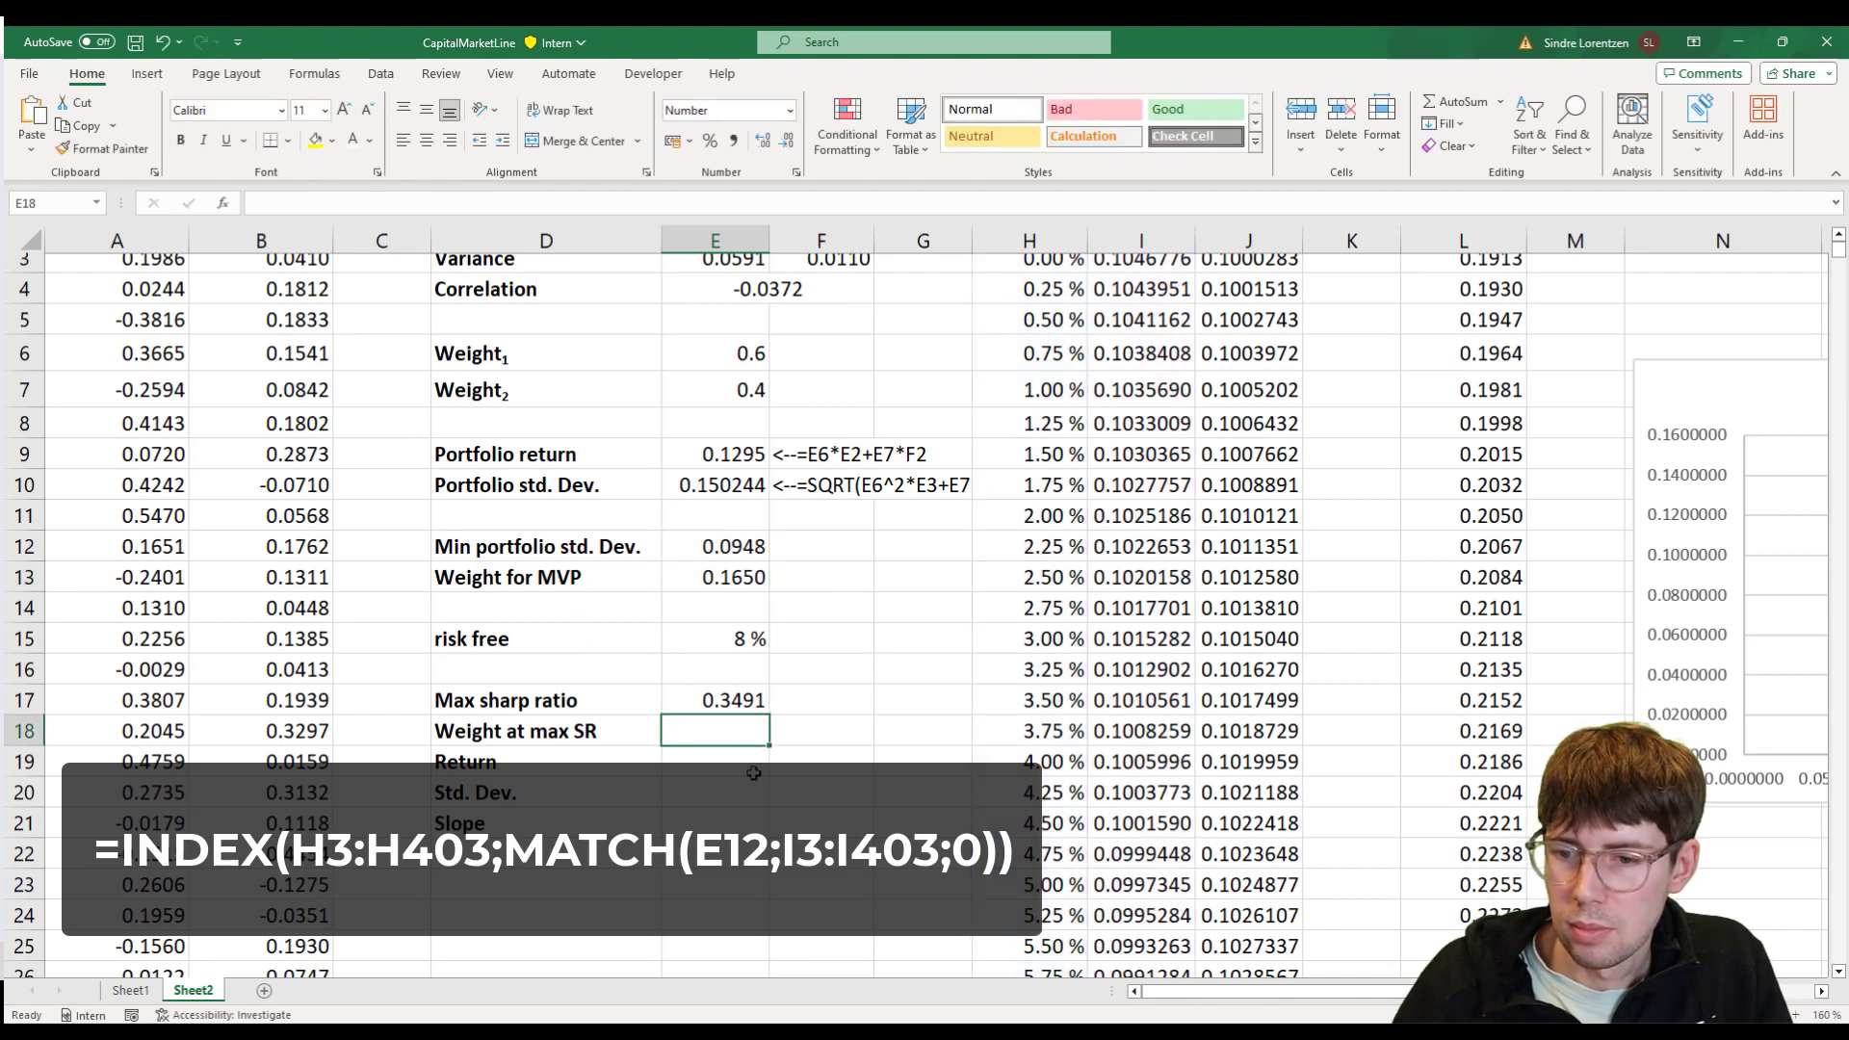
key("F2")
key("ctrl+v")
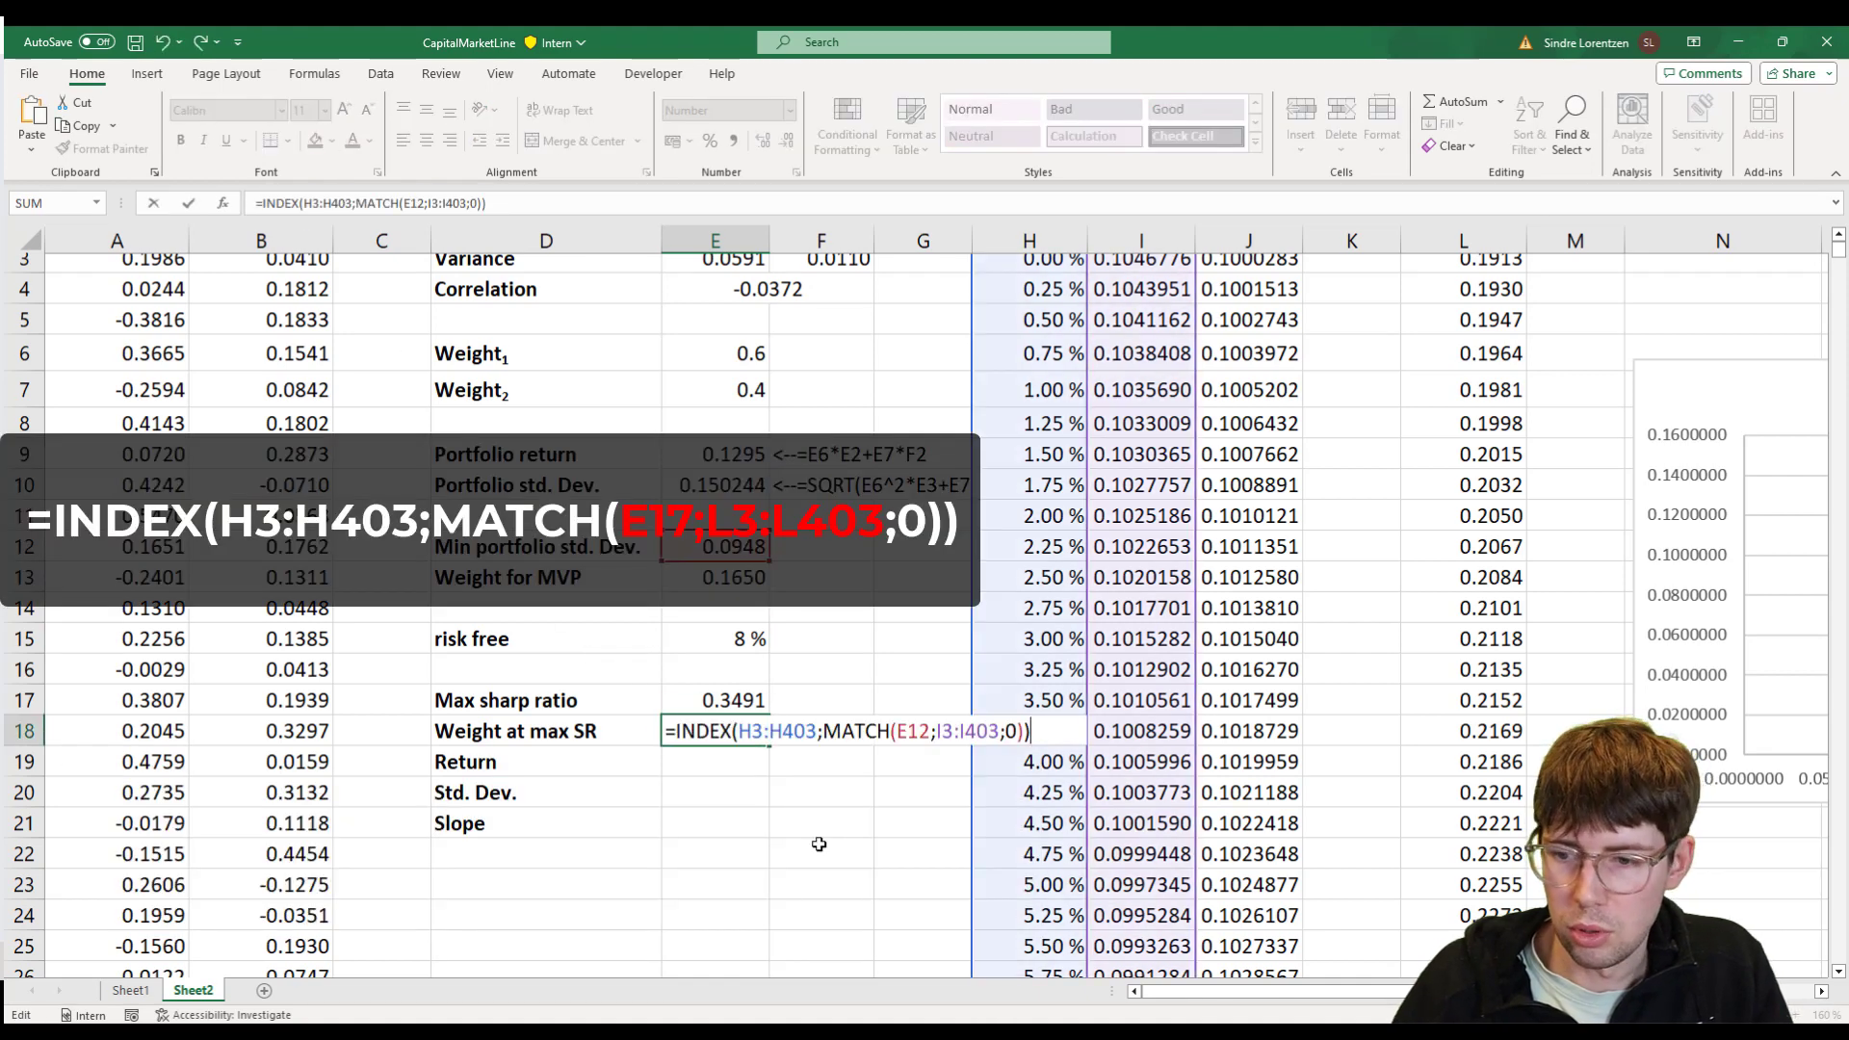
- Retarget the MATCH part of the formula in E18 to look up E17 in L3:L403 and enter it
scroll(1121, 507, "up", 1)
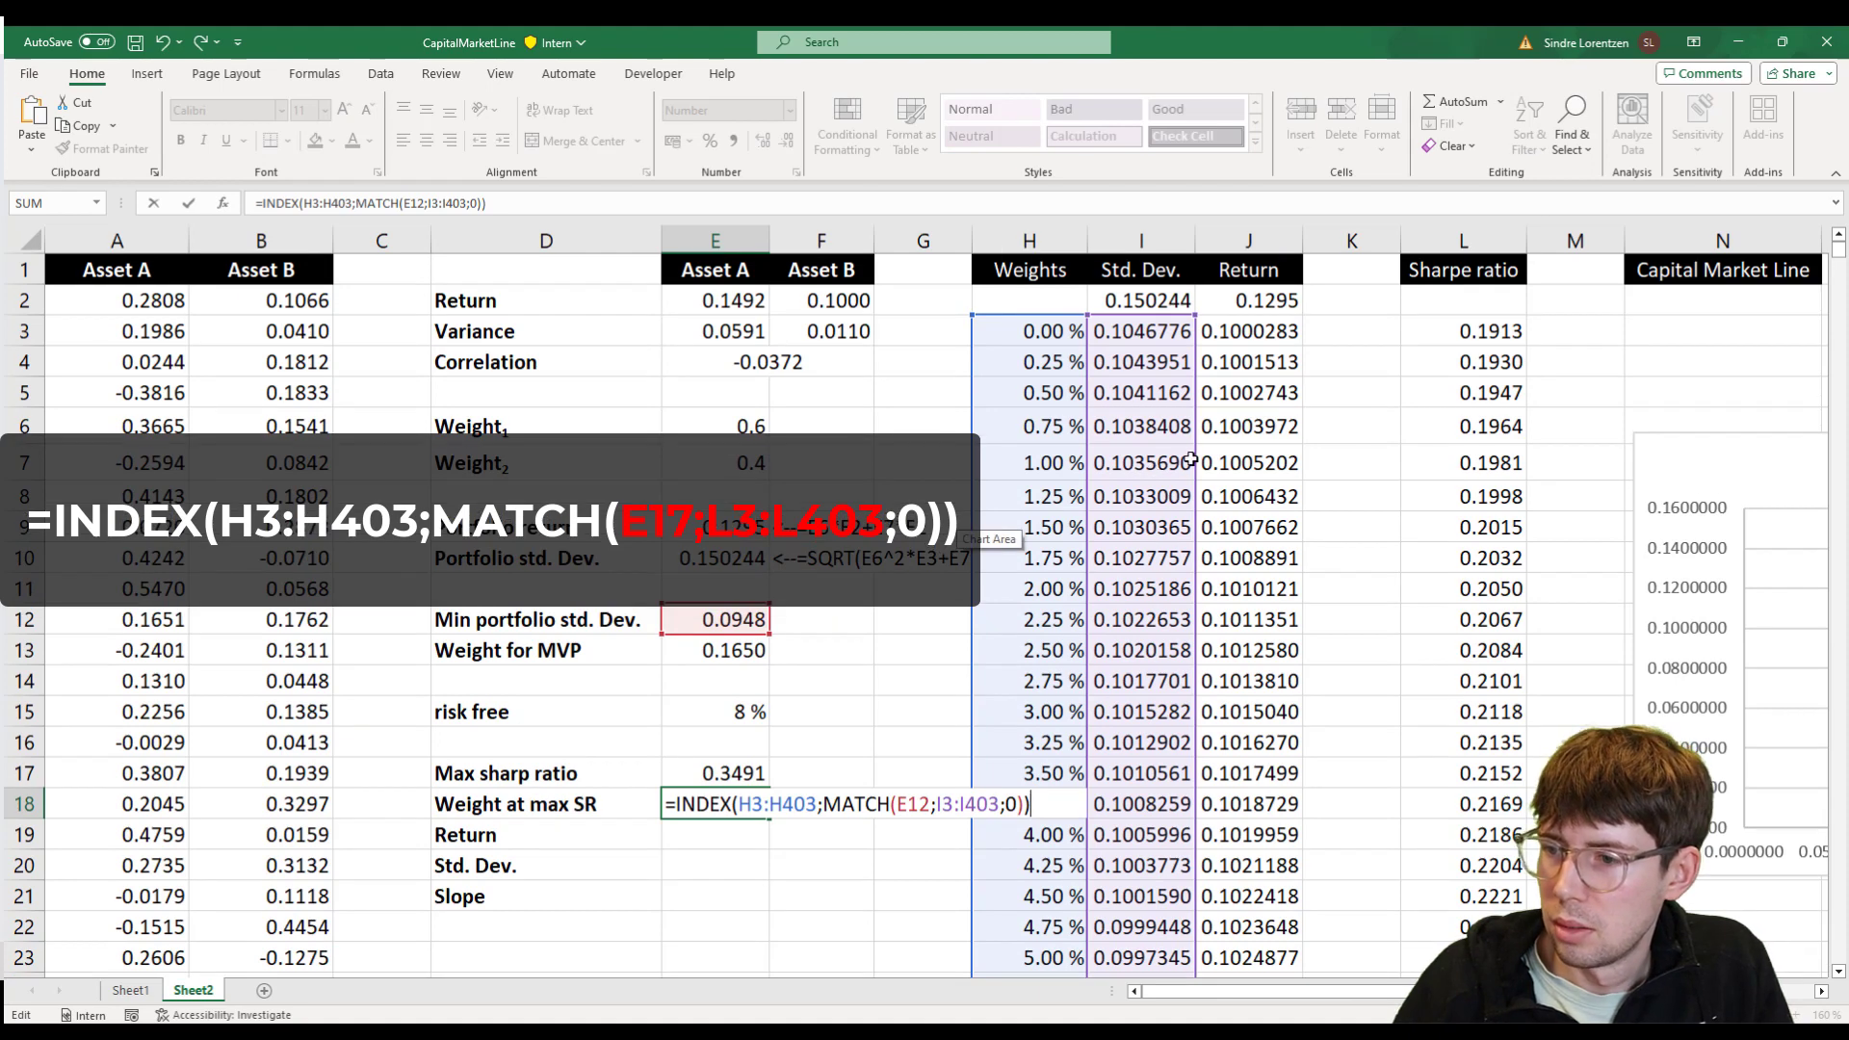
left_click_drag(1194, 458, 1419, 466)
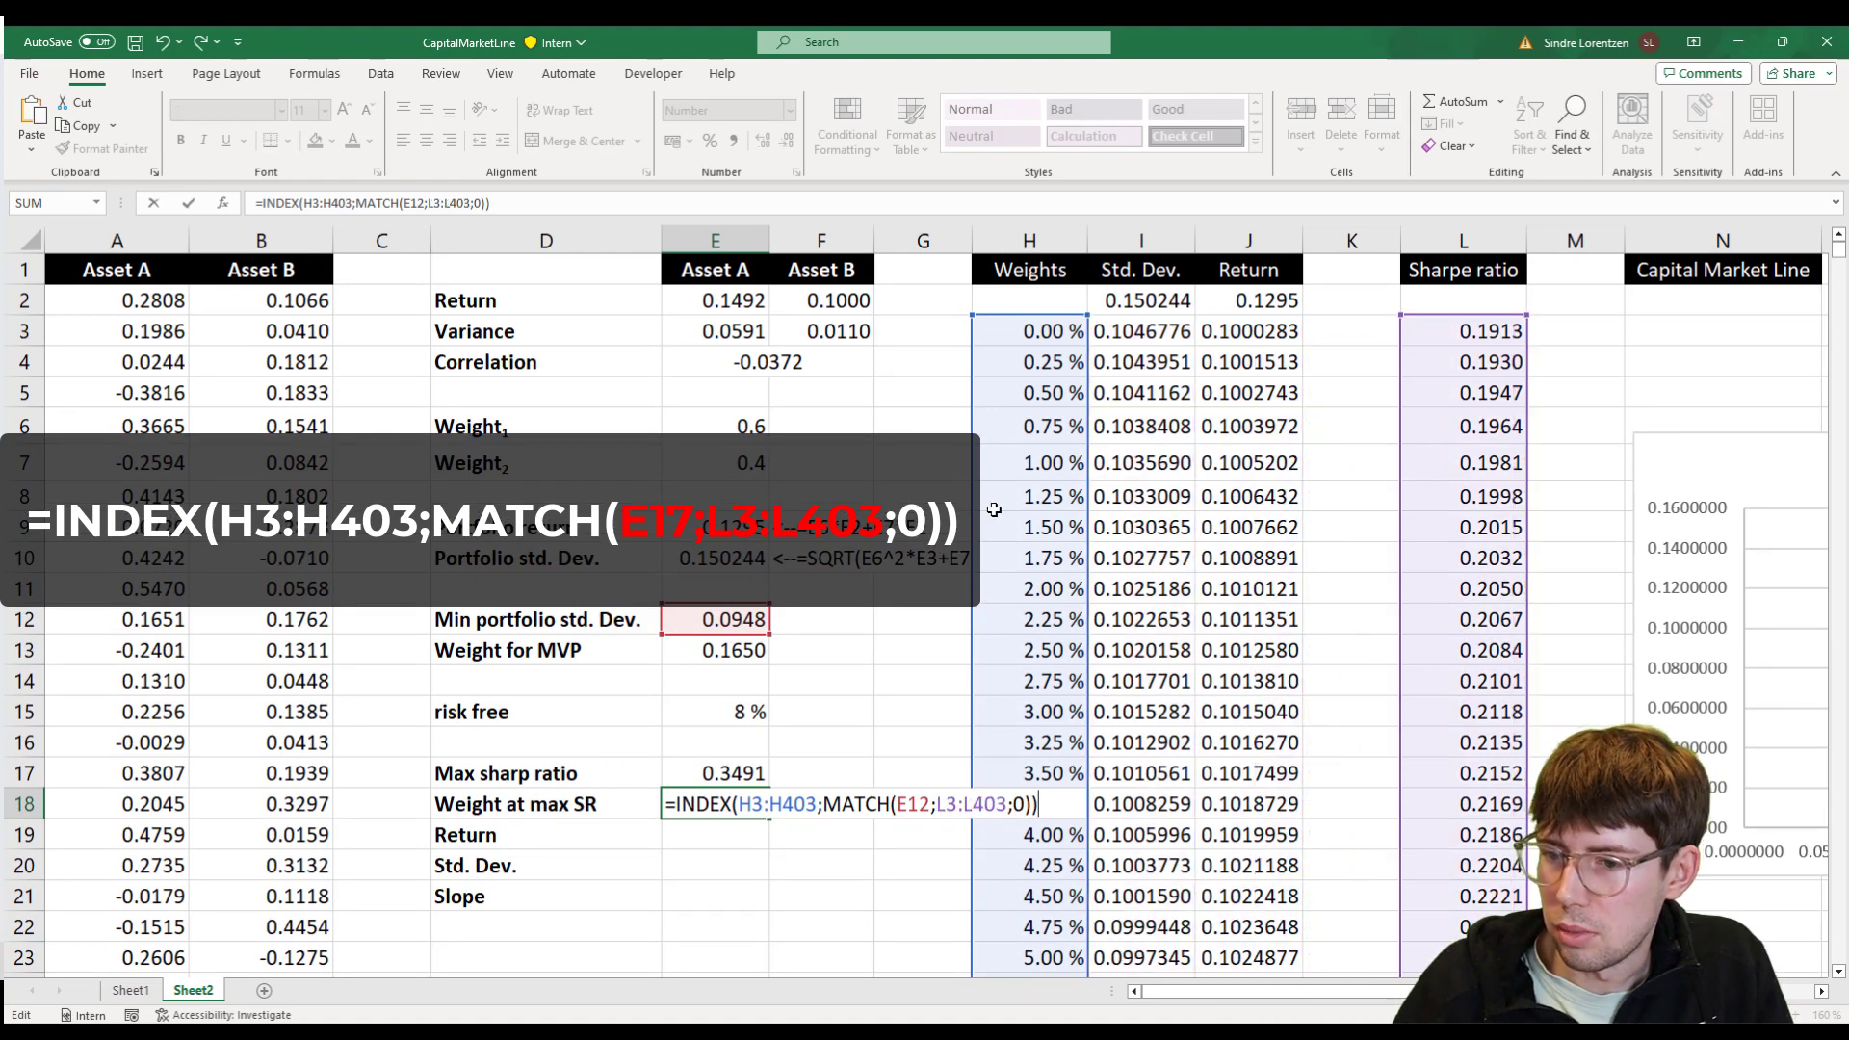
left_click_drag(764, 637, 739, 775)
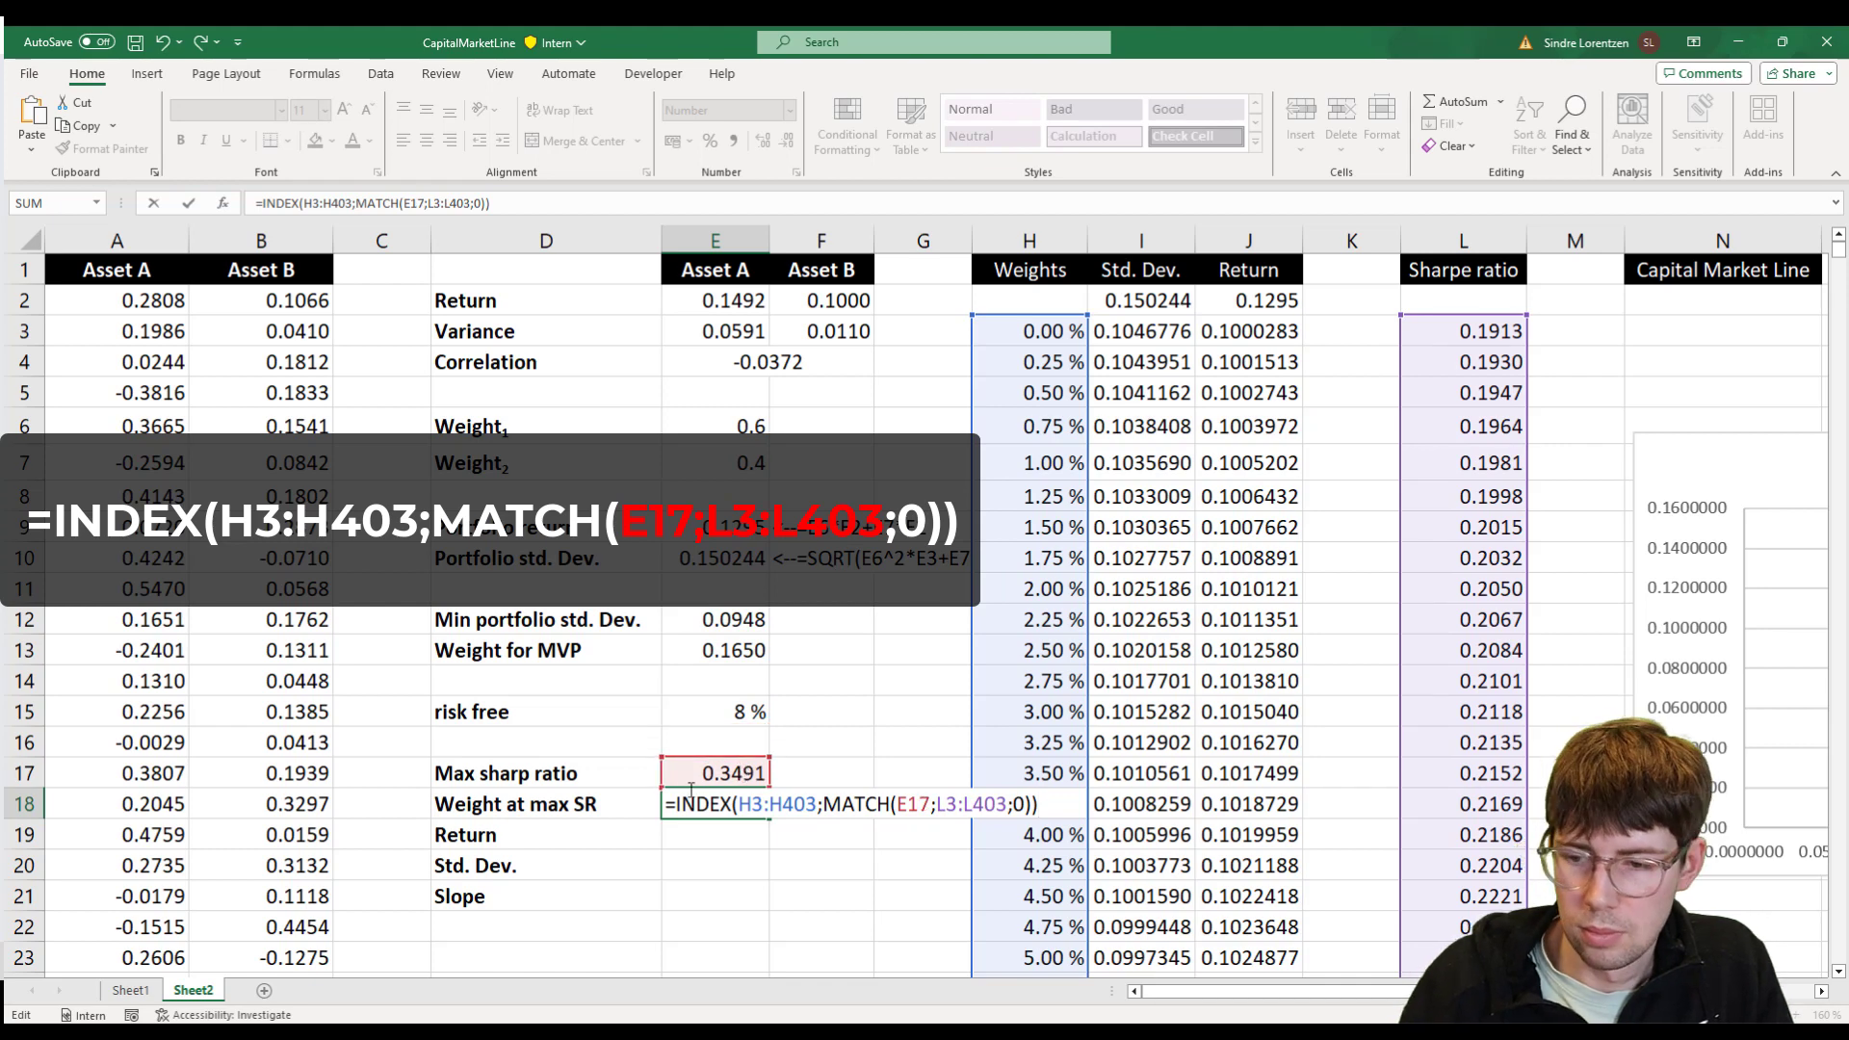
key("Return")
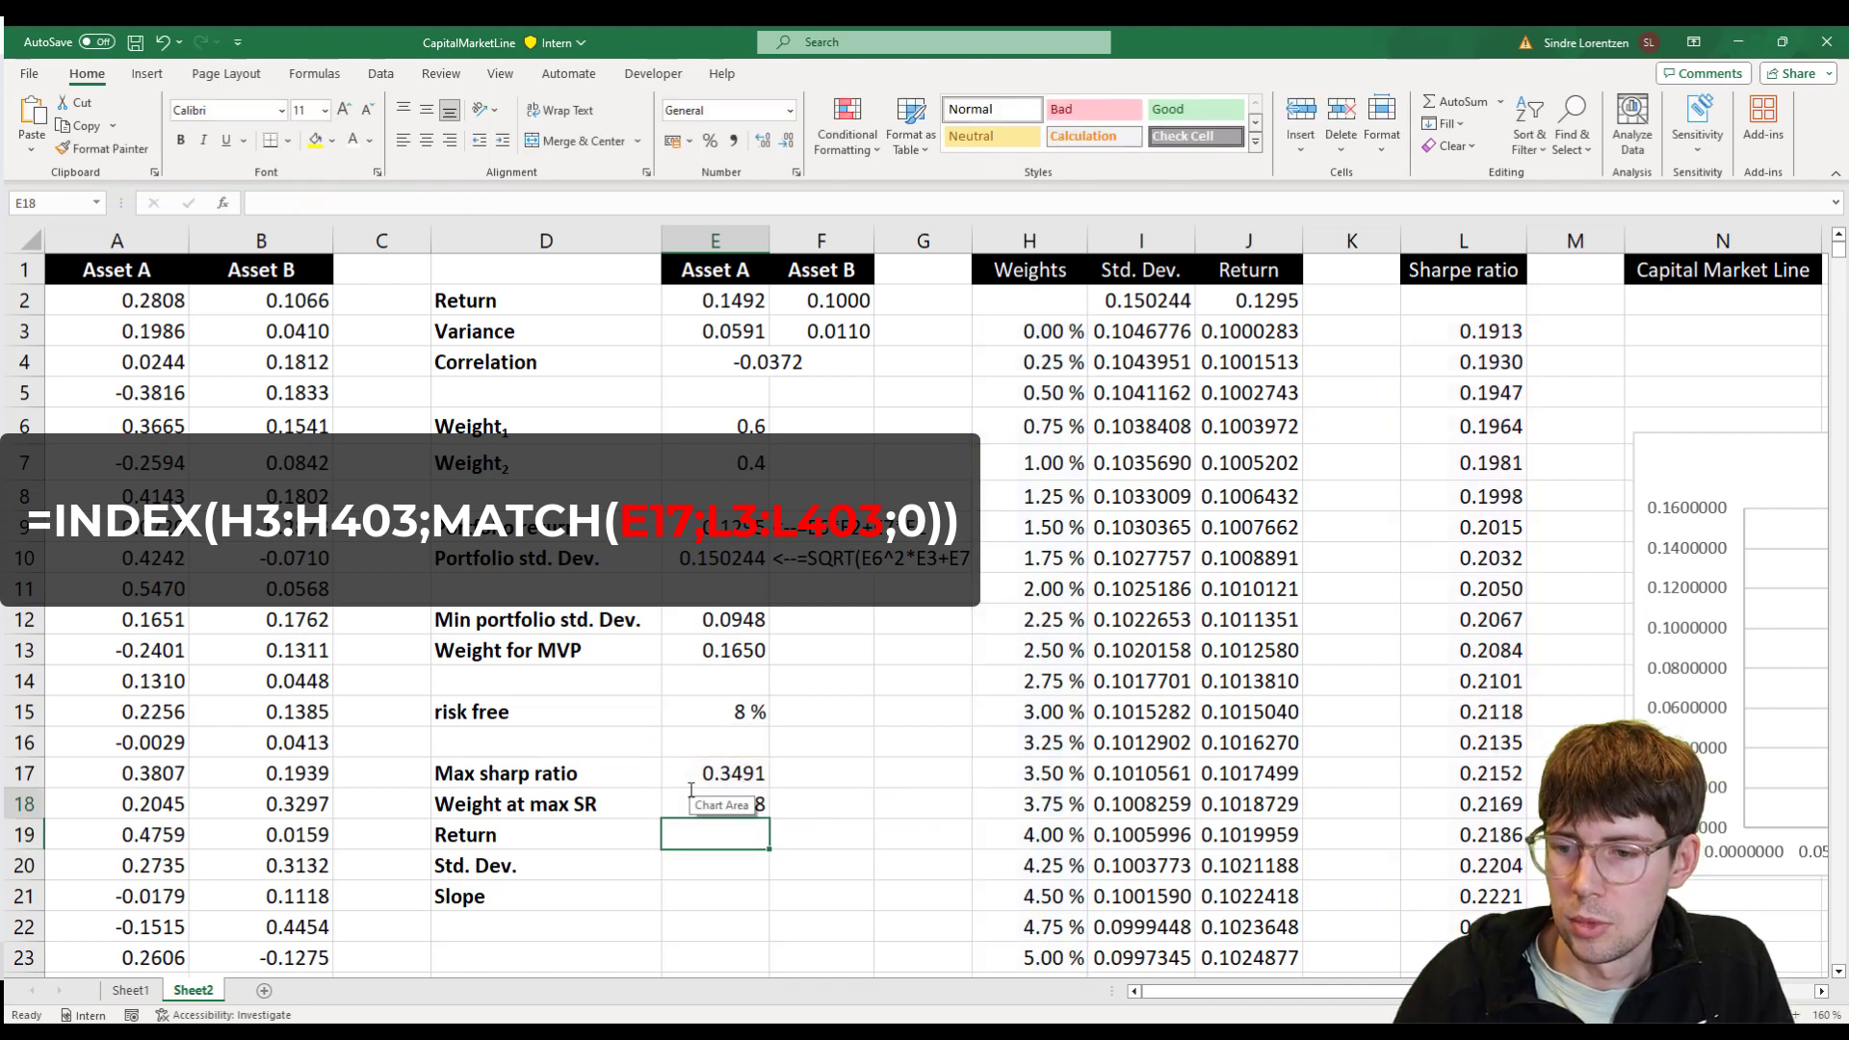
- Show four decimal places for the weight at the maximum Sharpe ratio in E18
left_click(692, 795)
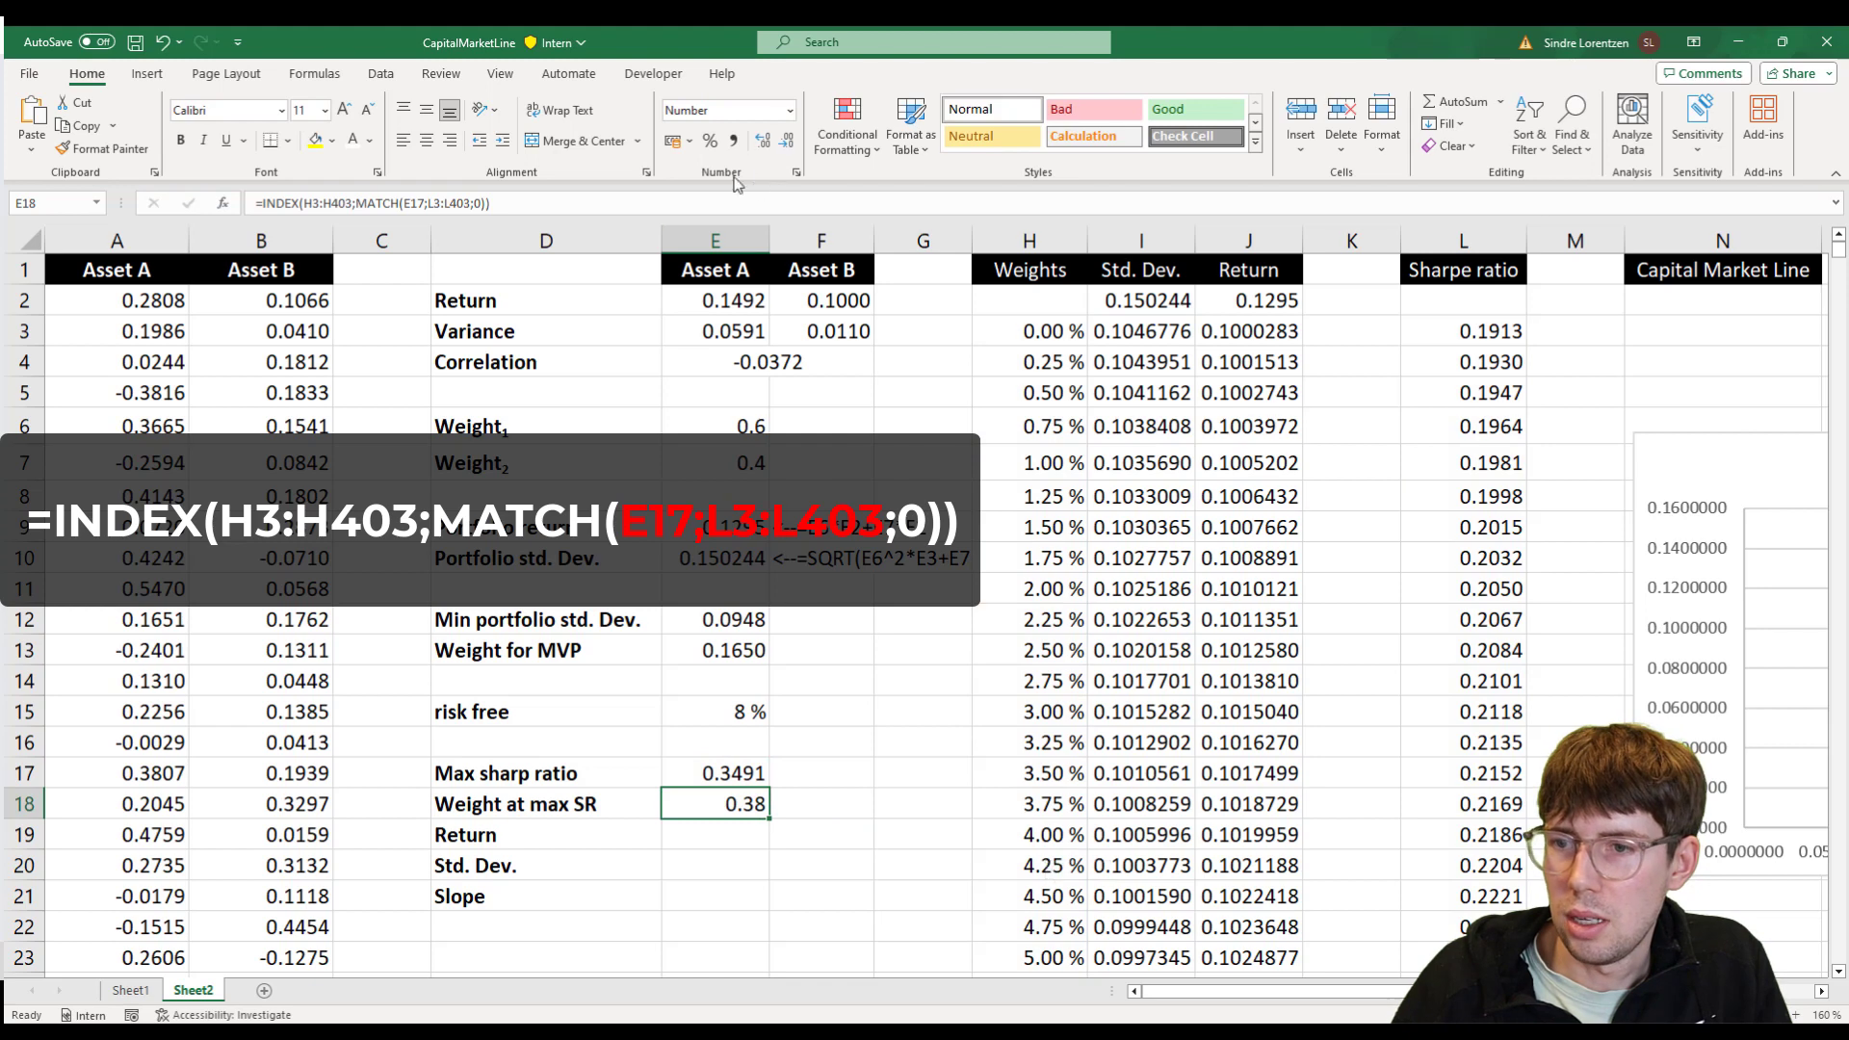
left_click(763, 142)
left_click(763, 141)
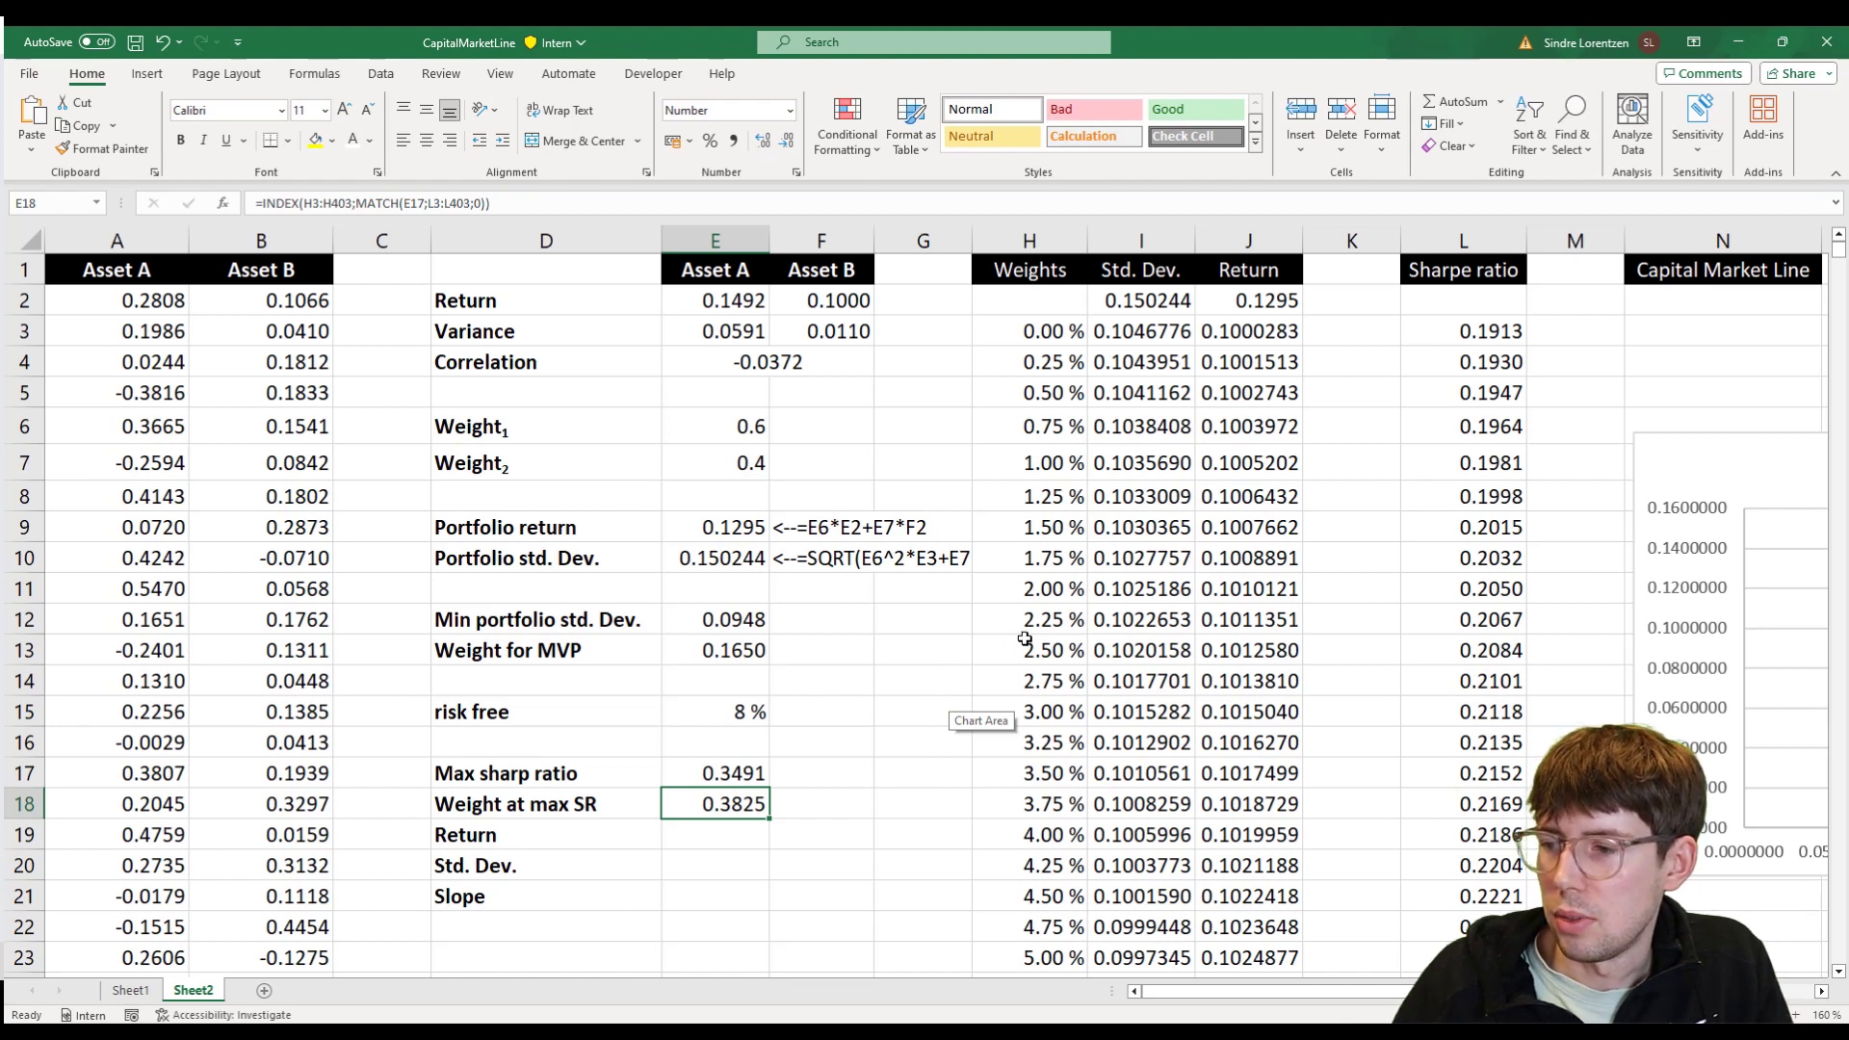
- Fill the weight, standard deviation, return and Sharpe ratio cells of the 38.25% row, H156:J156 and L156, with yellow
scroll(1024, 639, "down", 2)
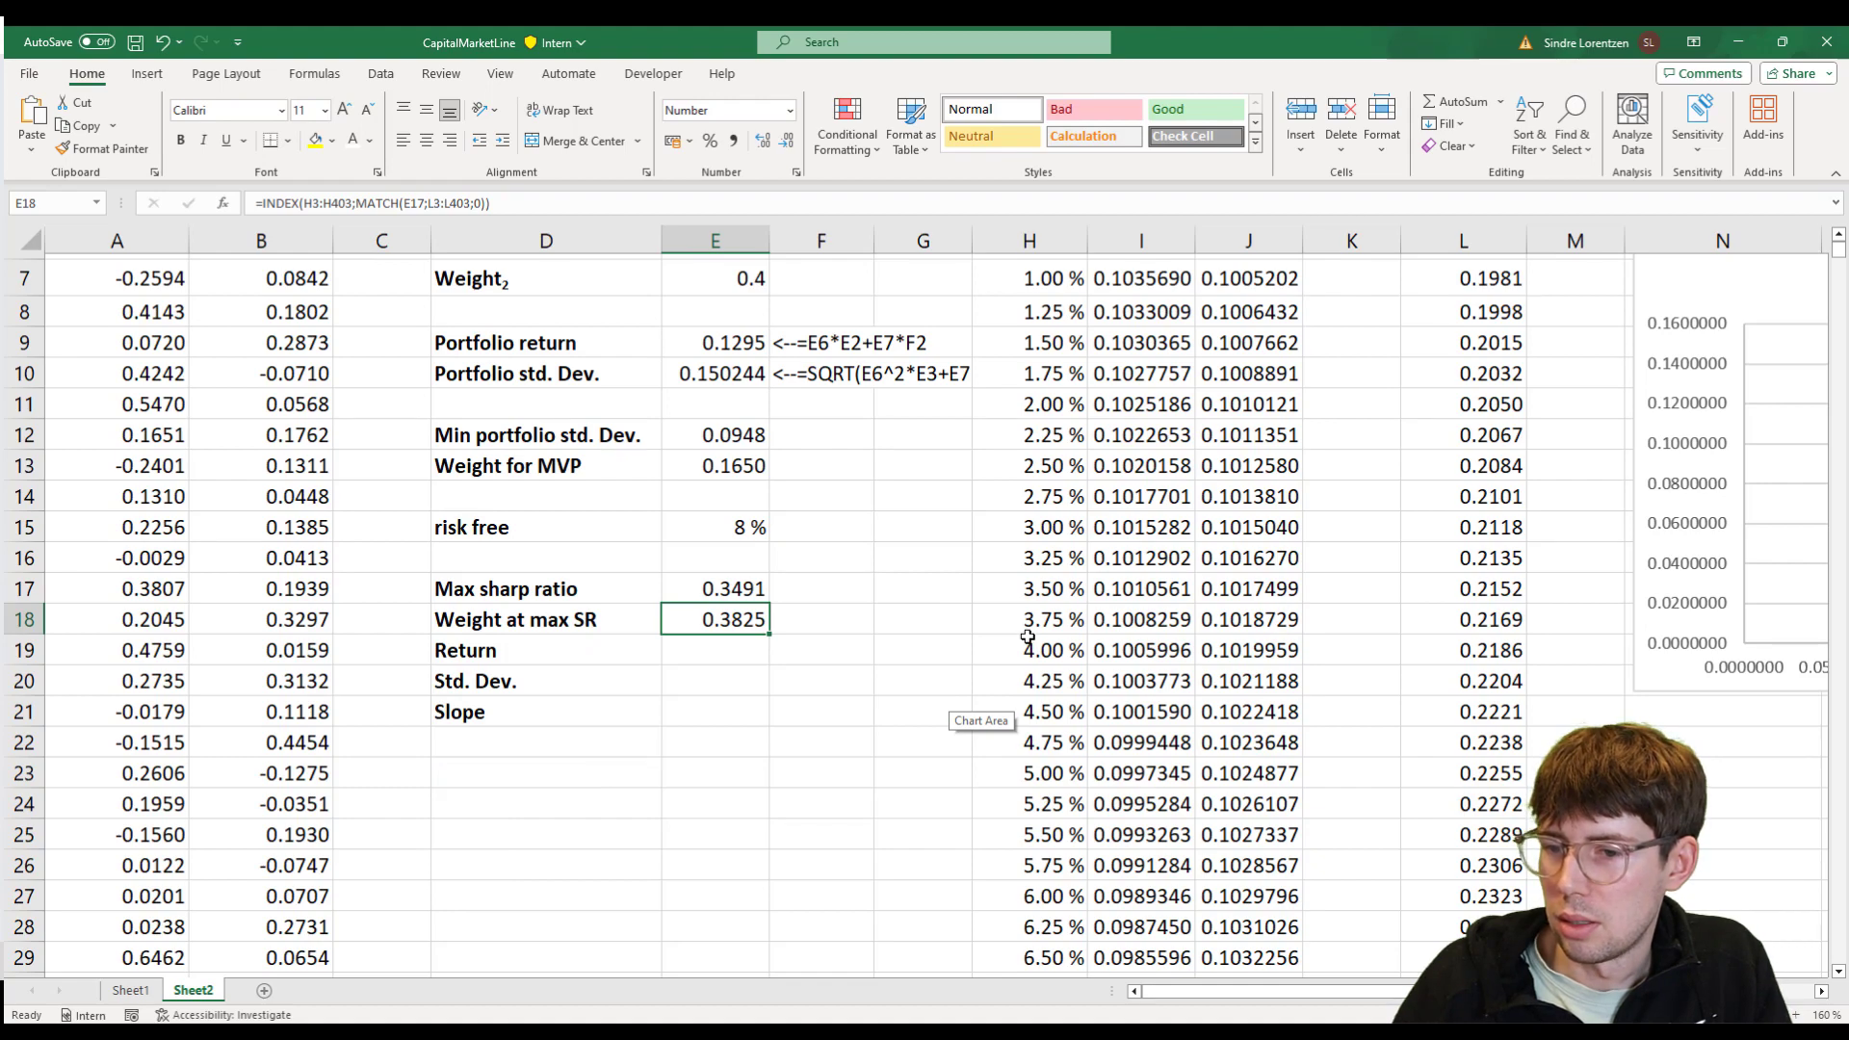
scroll(1028, 638, "down", 1)
scroll(1028, 637, "down", 20)
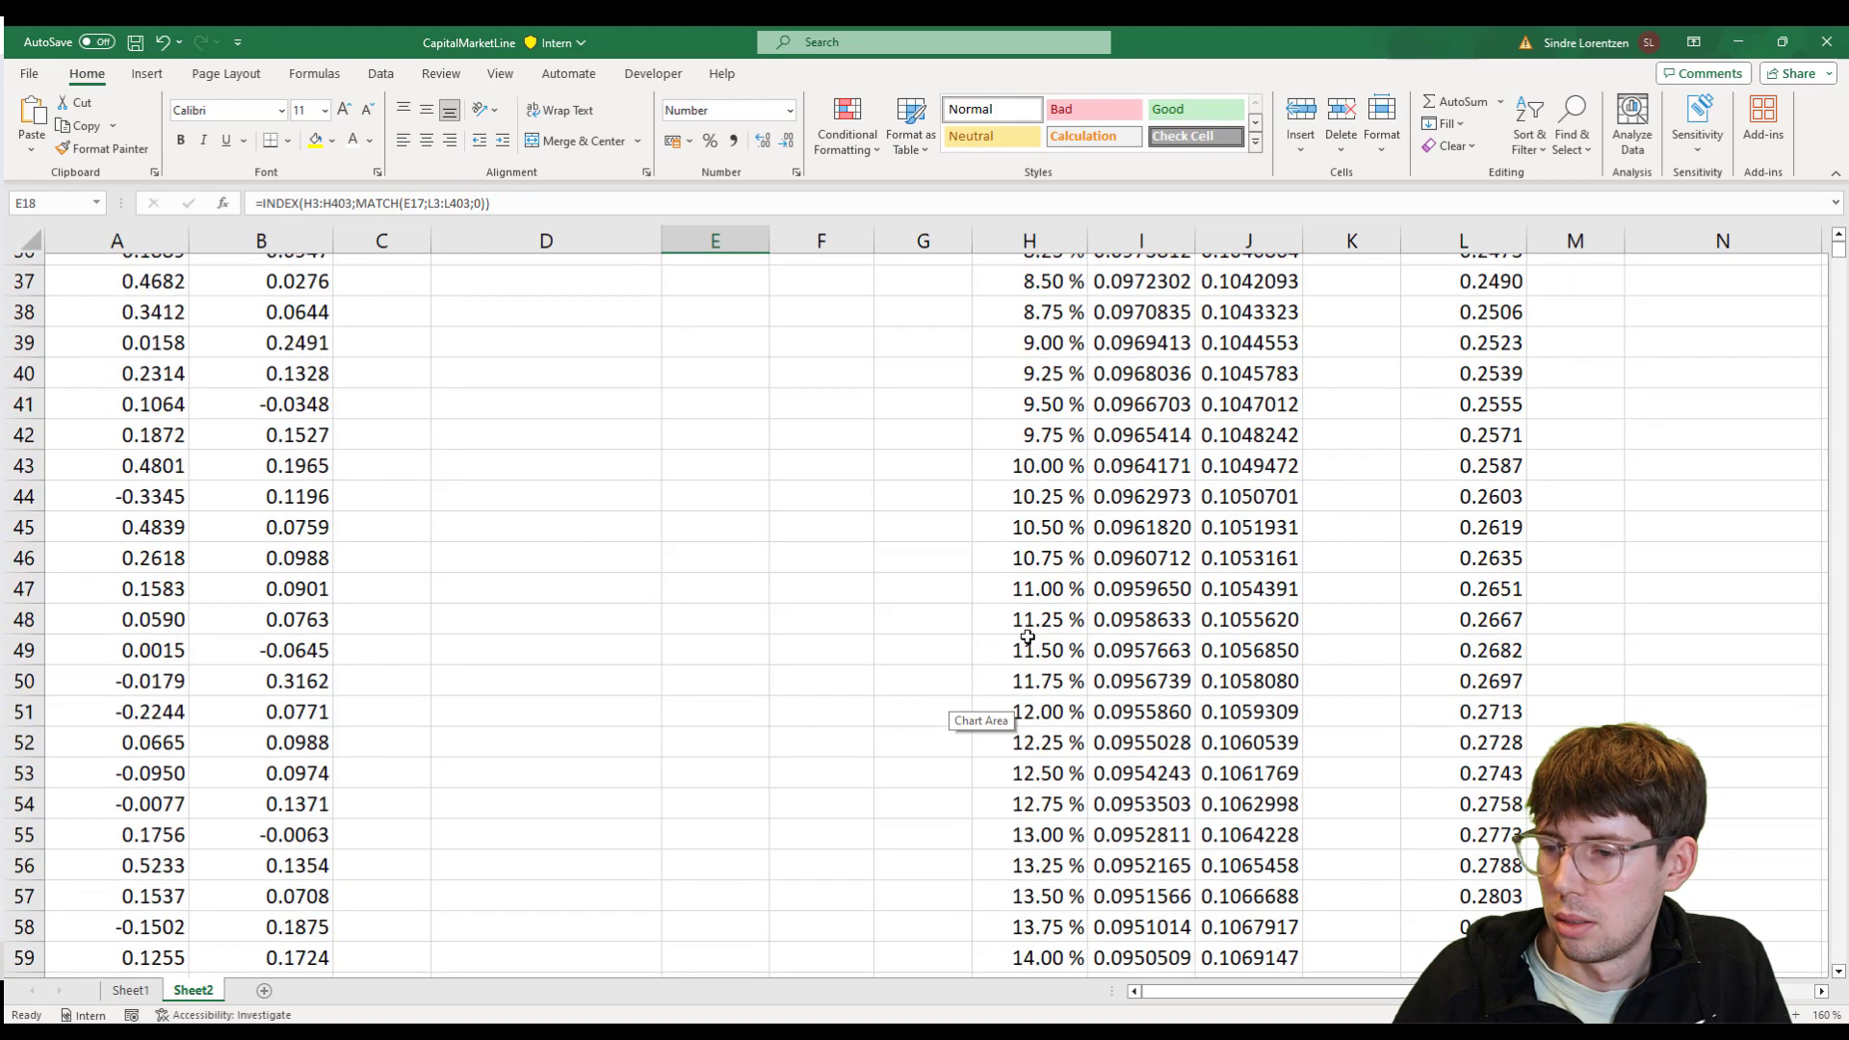
scroll(1027, 637, "down", 16)
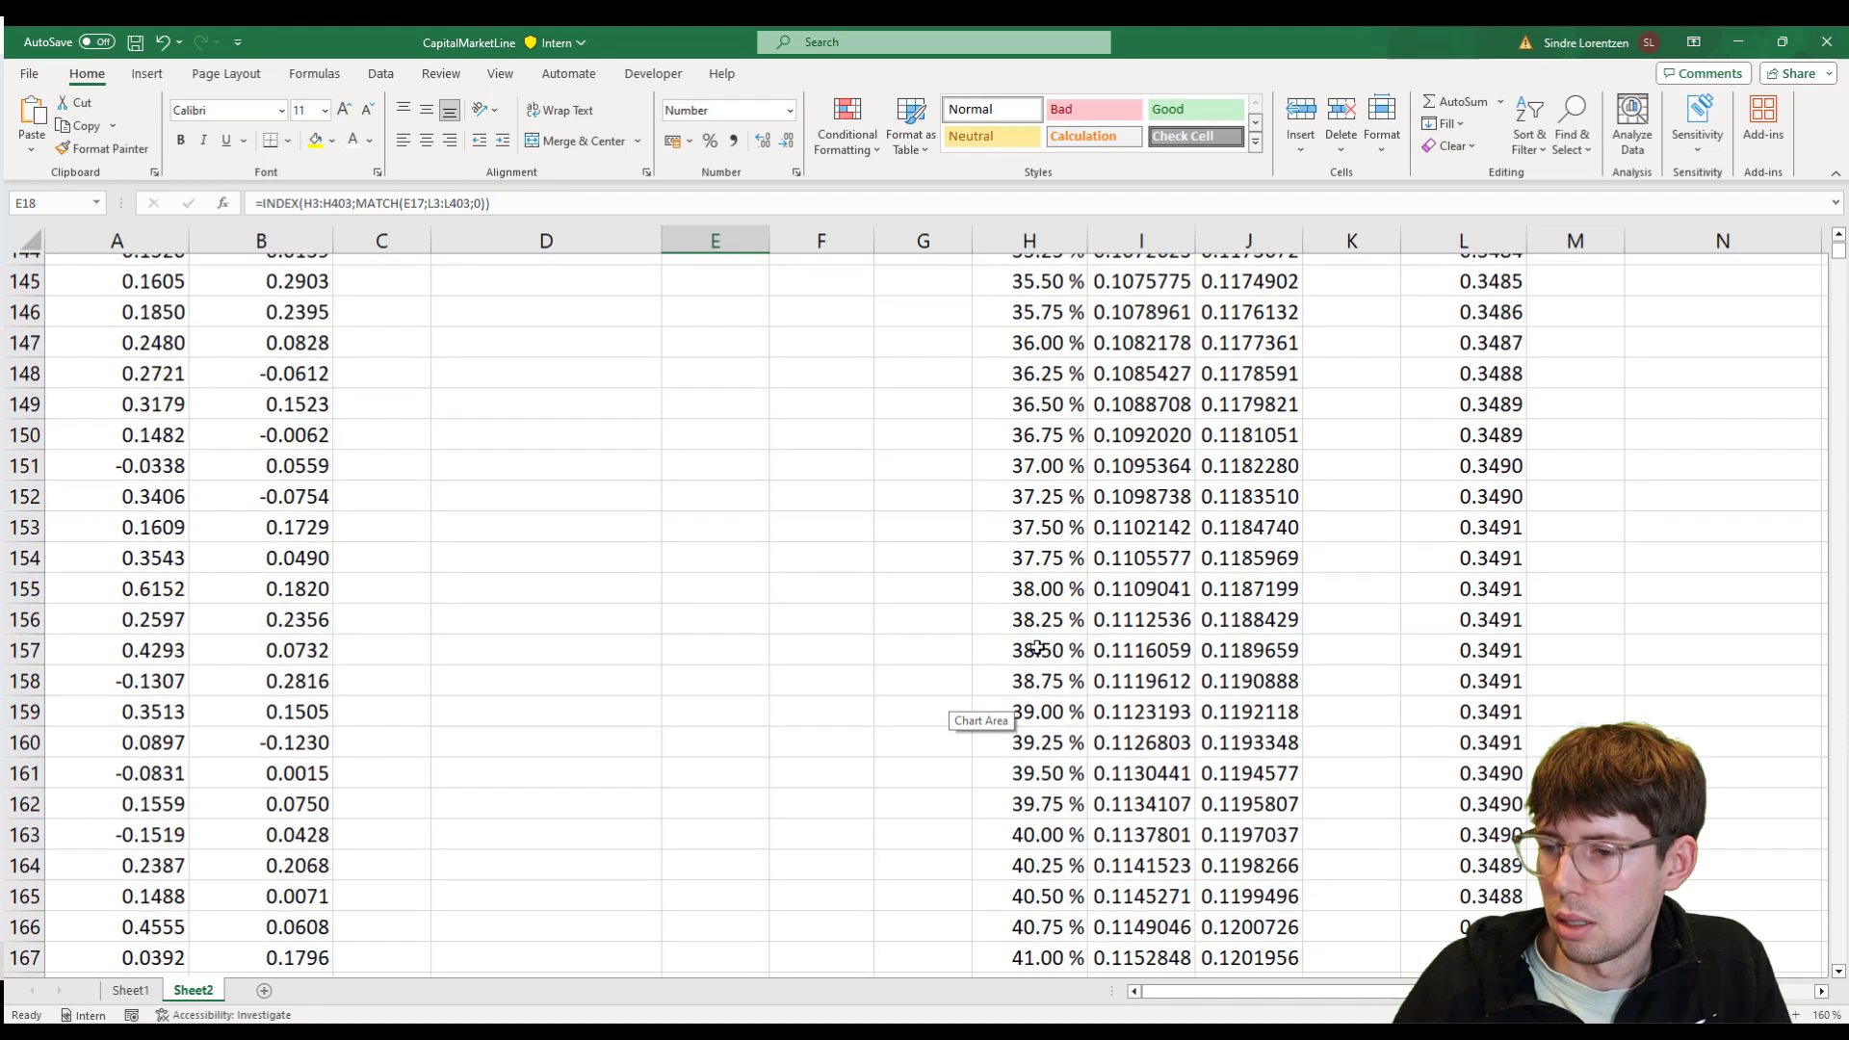
left_click_drag(1240, 624, 1503, 624)
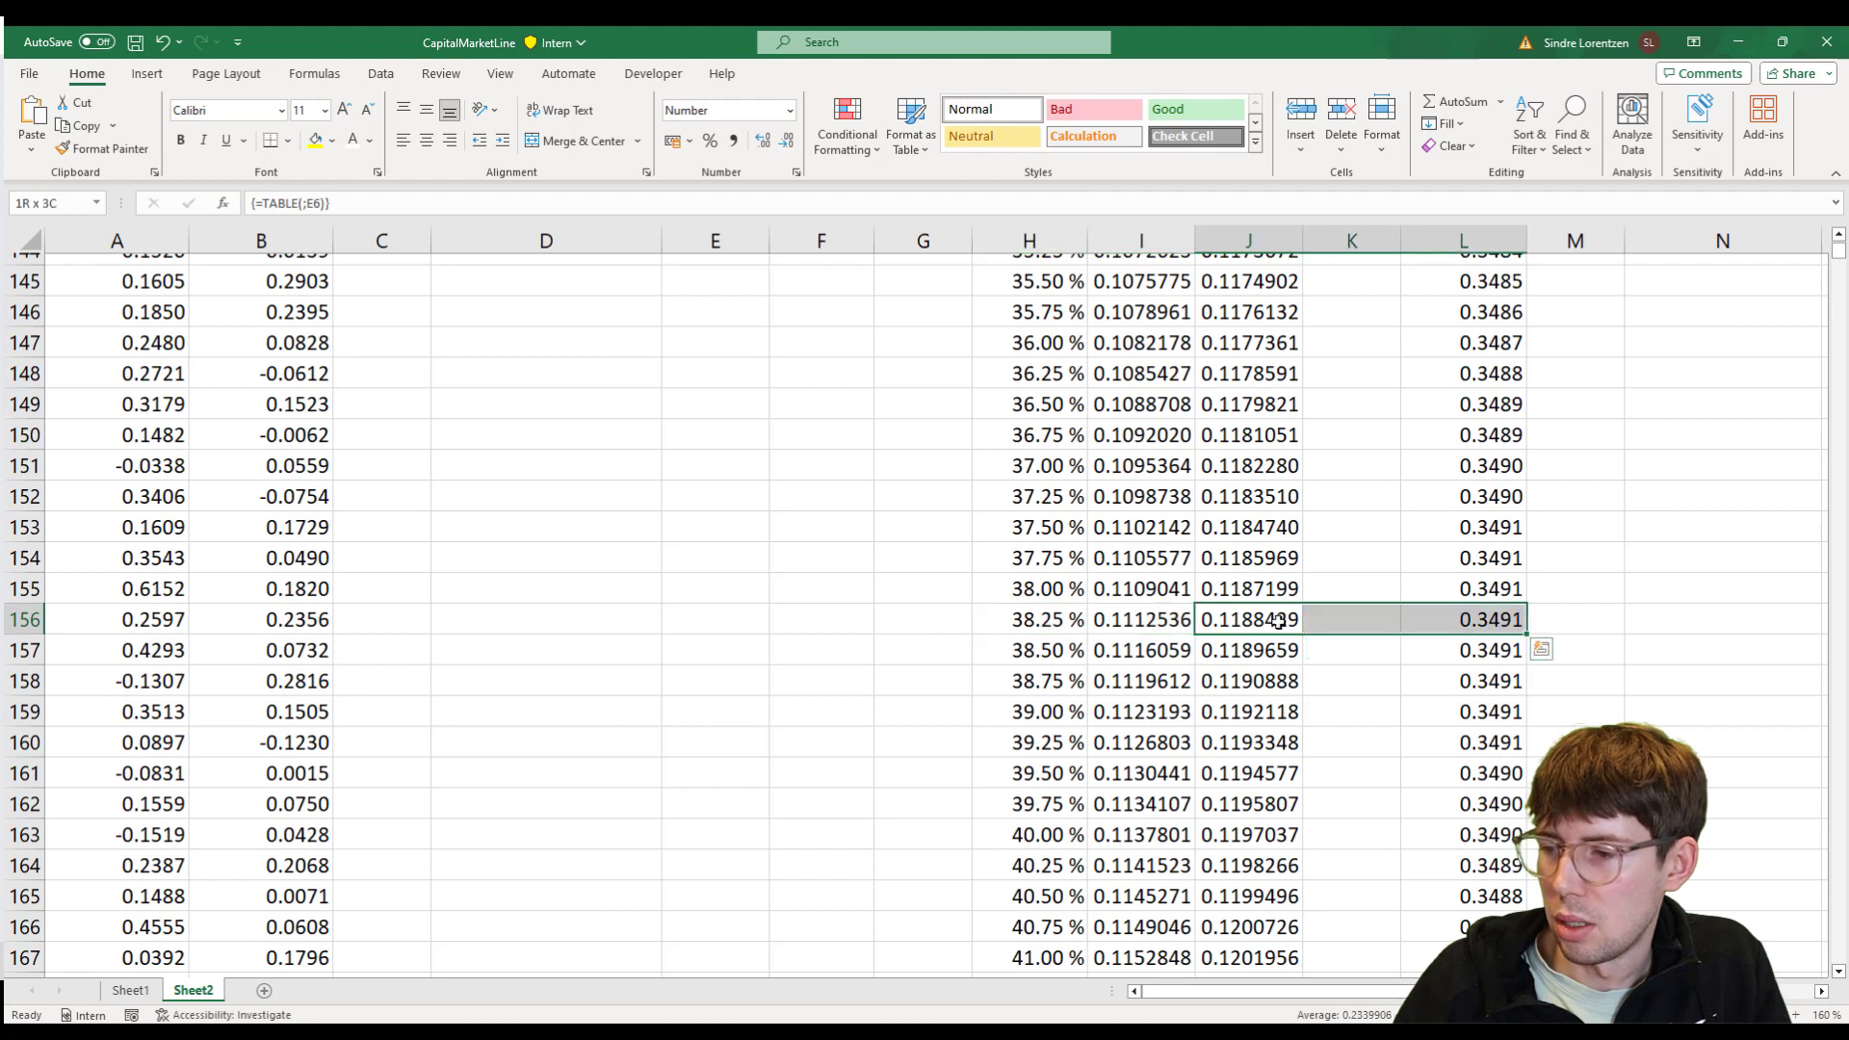
left_click(1084, 620)
left_click_drag(1084, 619, 1252, 621)
left_click(1459, 619, "ctrl")
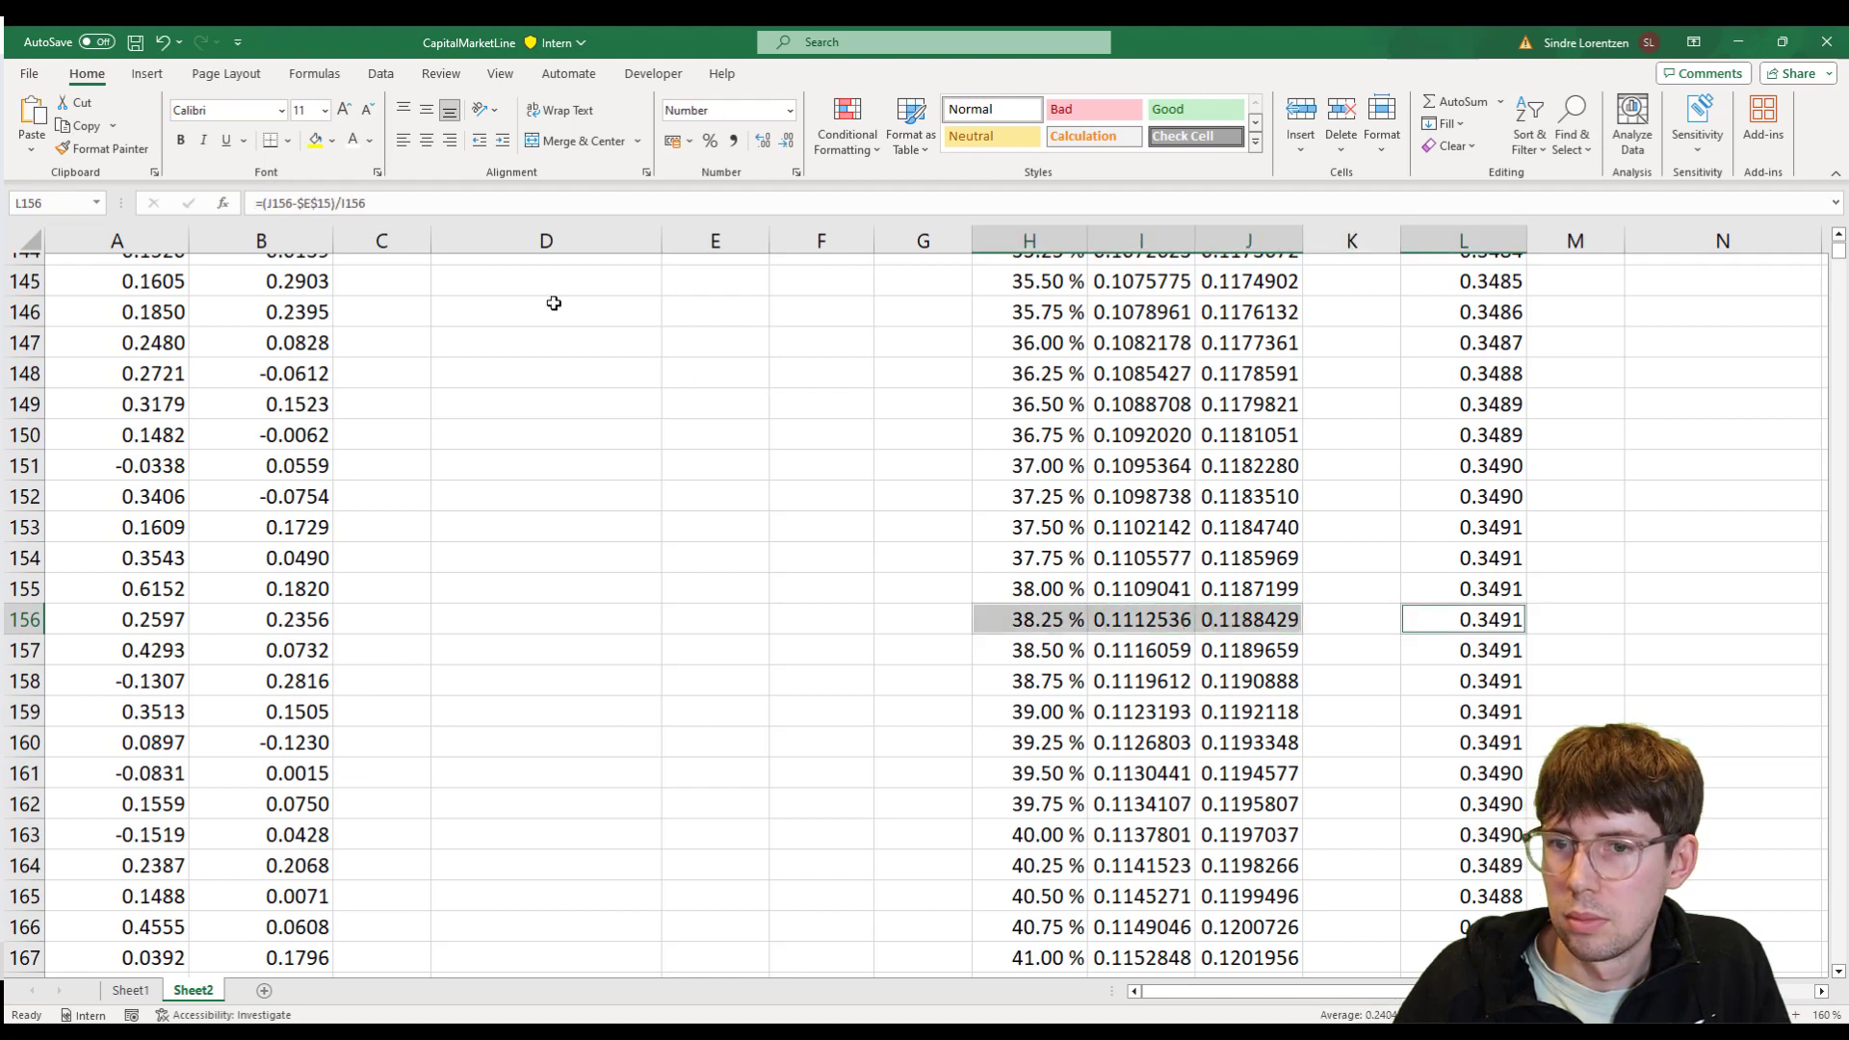
left_click(316, 141)
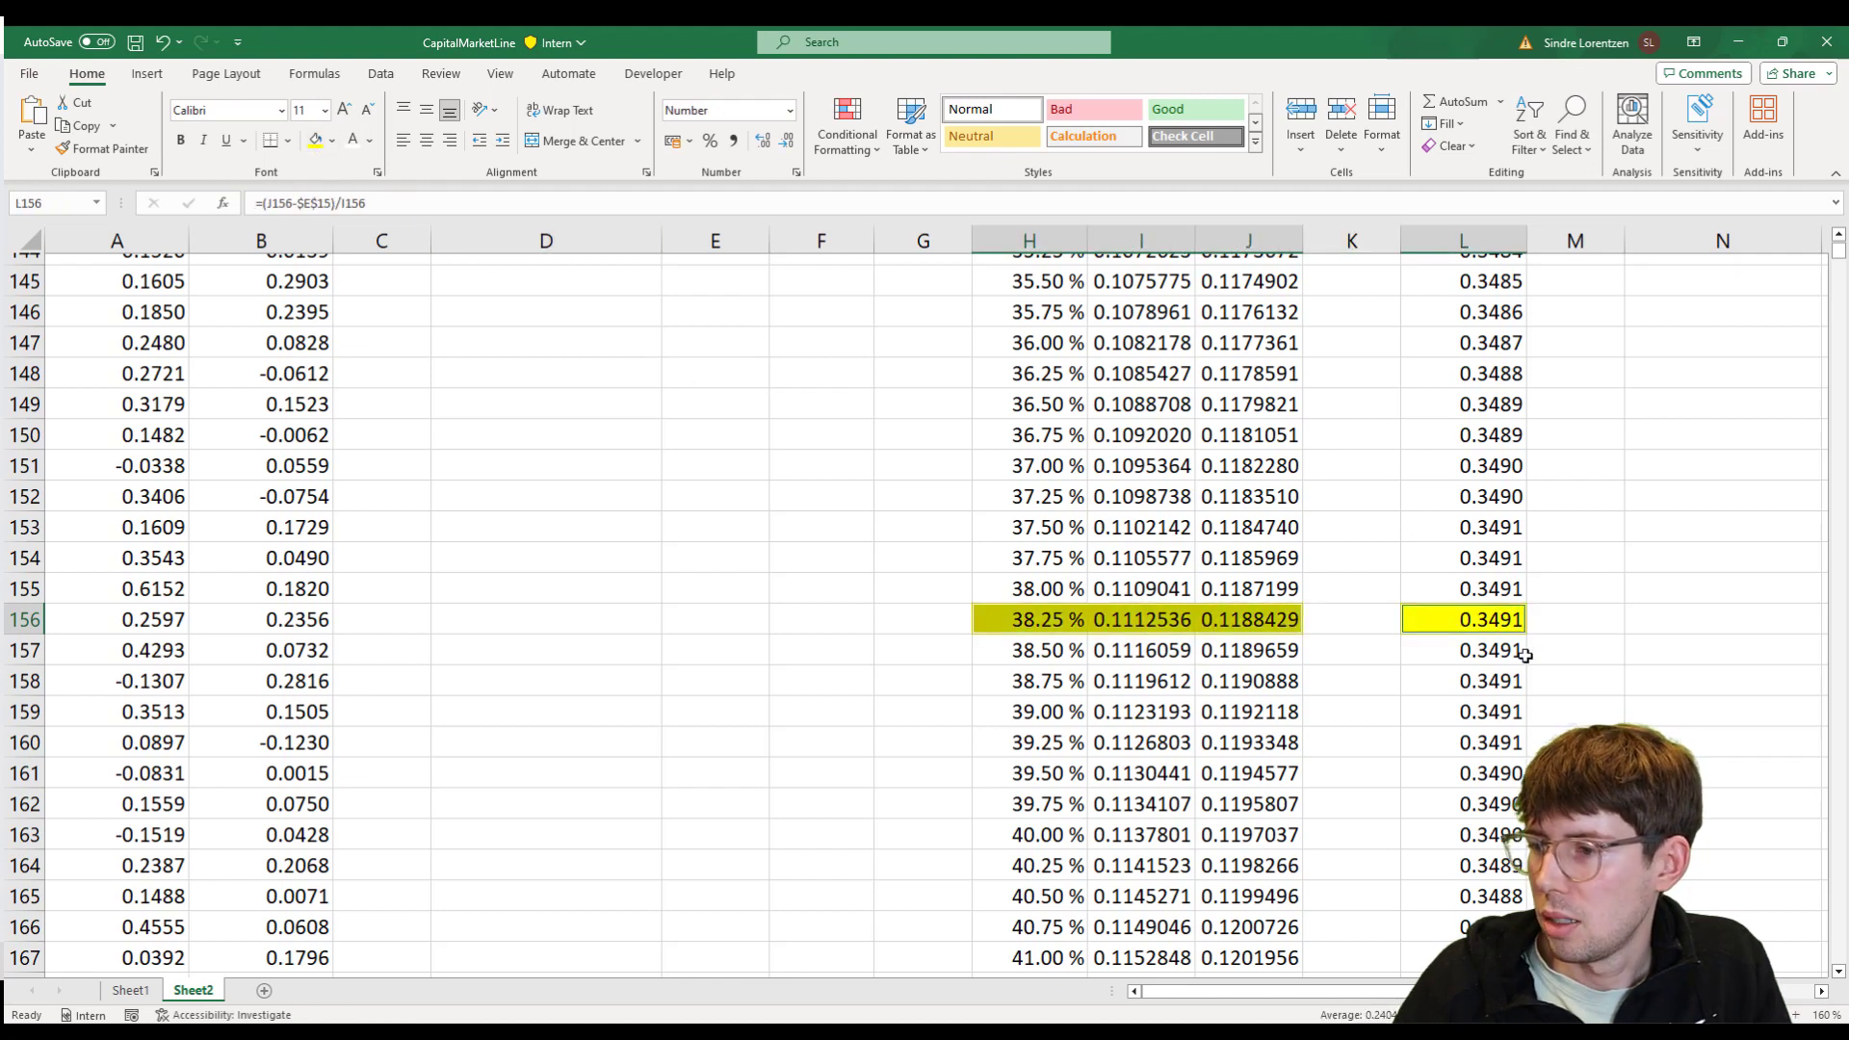
- Show six decimal places for the Sharpe ratios in L3:L403 and check the values around the yellow row
left_click(1486, 587)
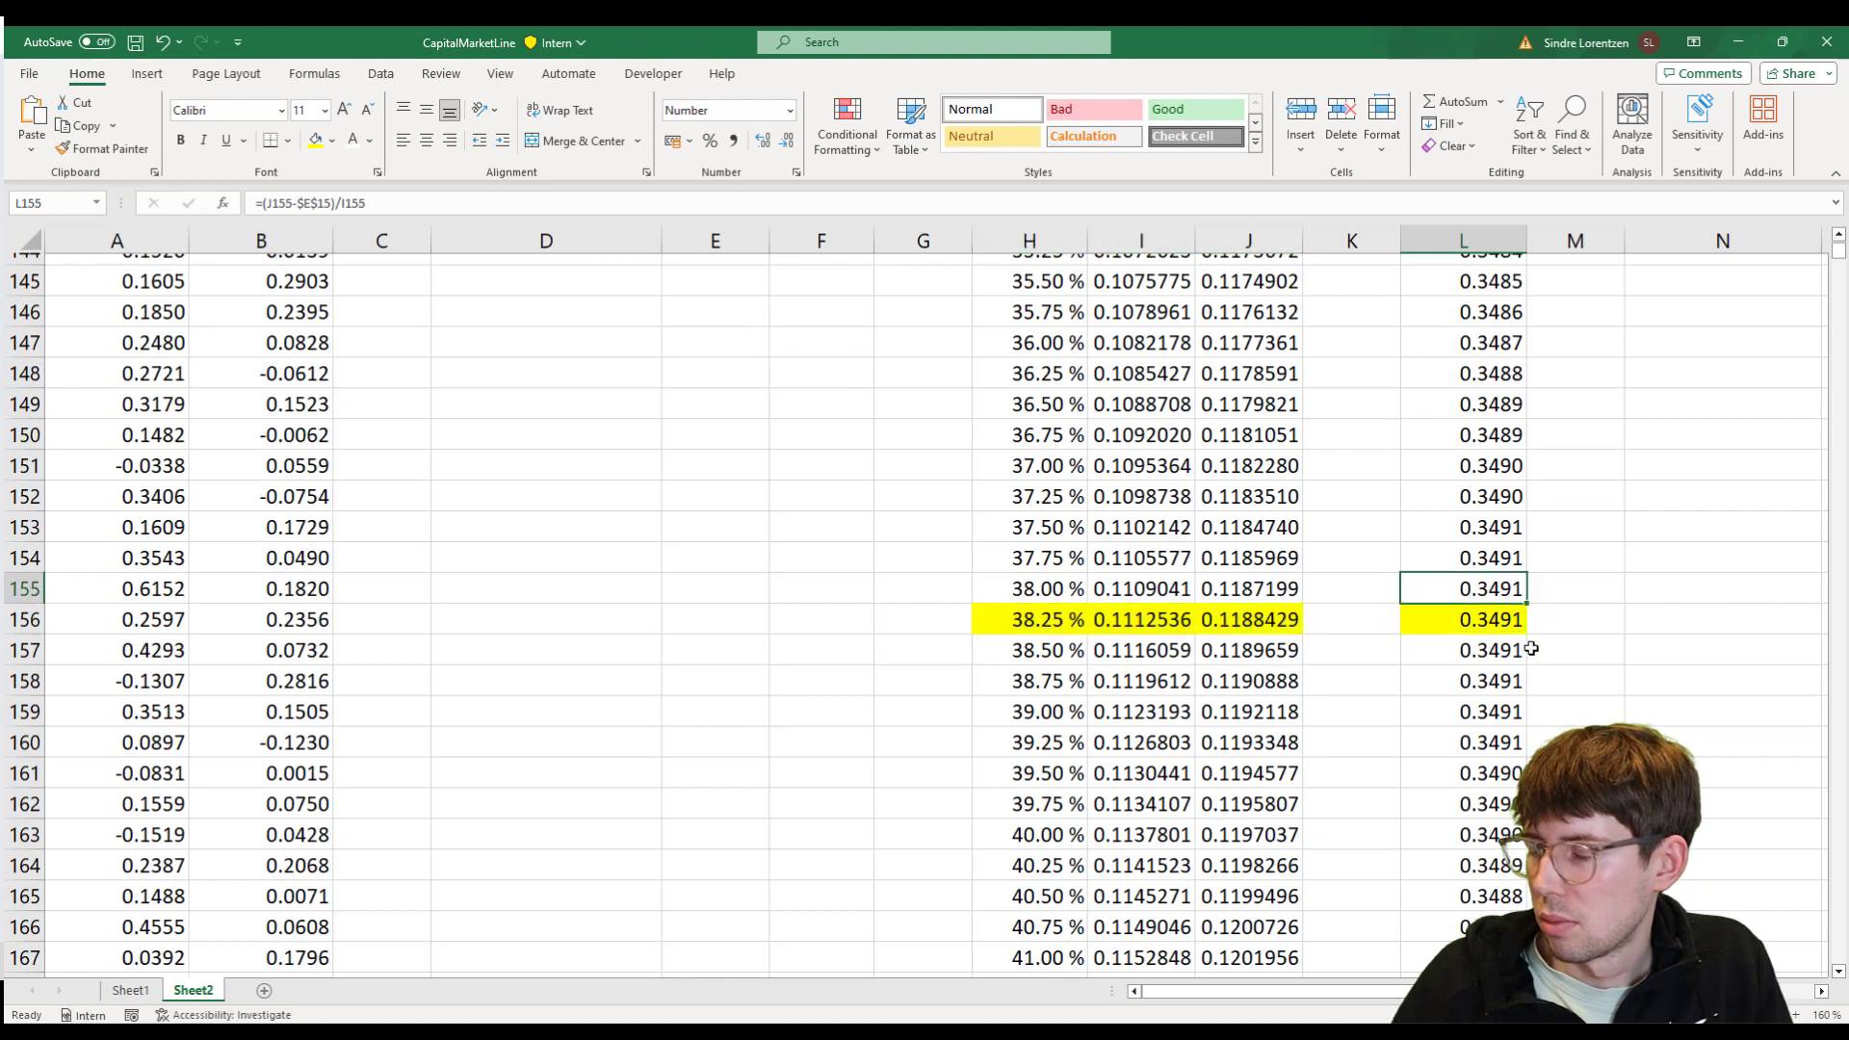
left_click(1495, 623)
key("ctrl+Up")
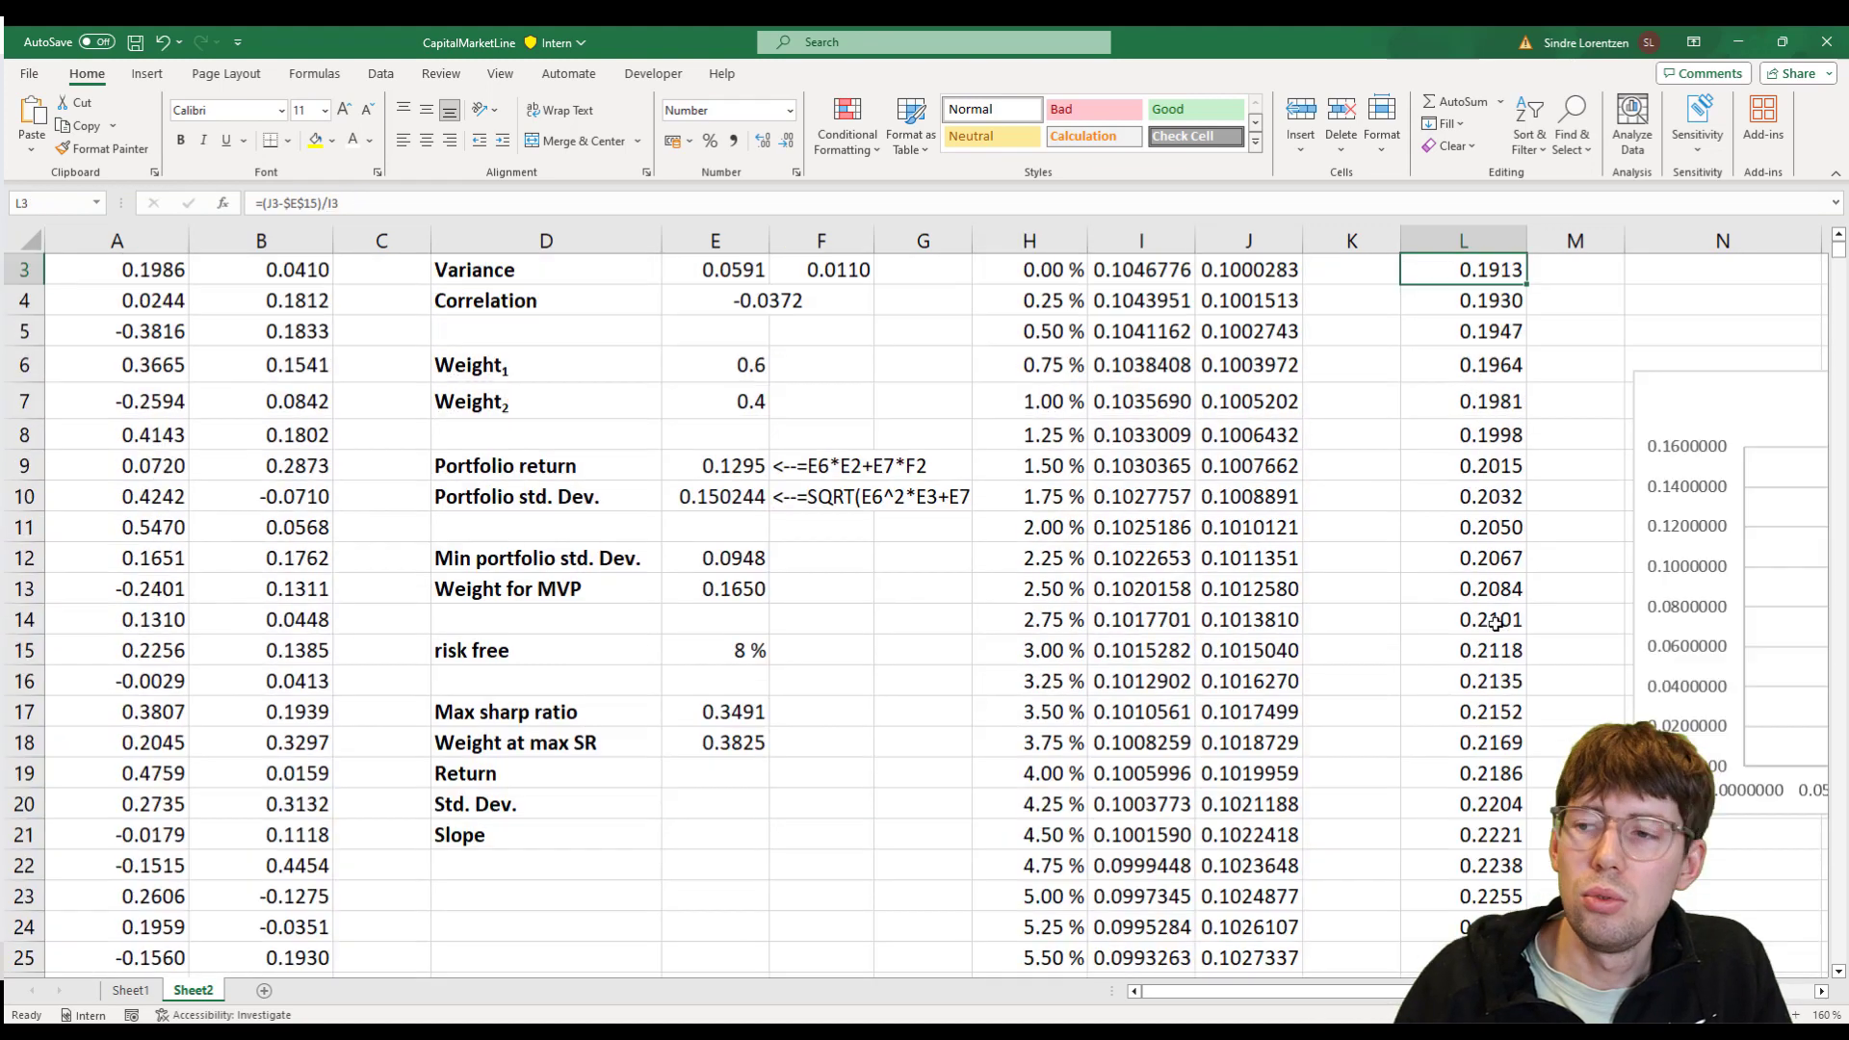
key("ctrl+shift+Down")
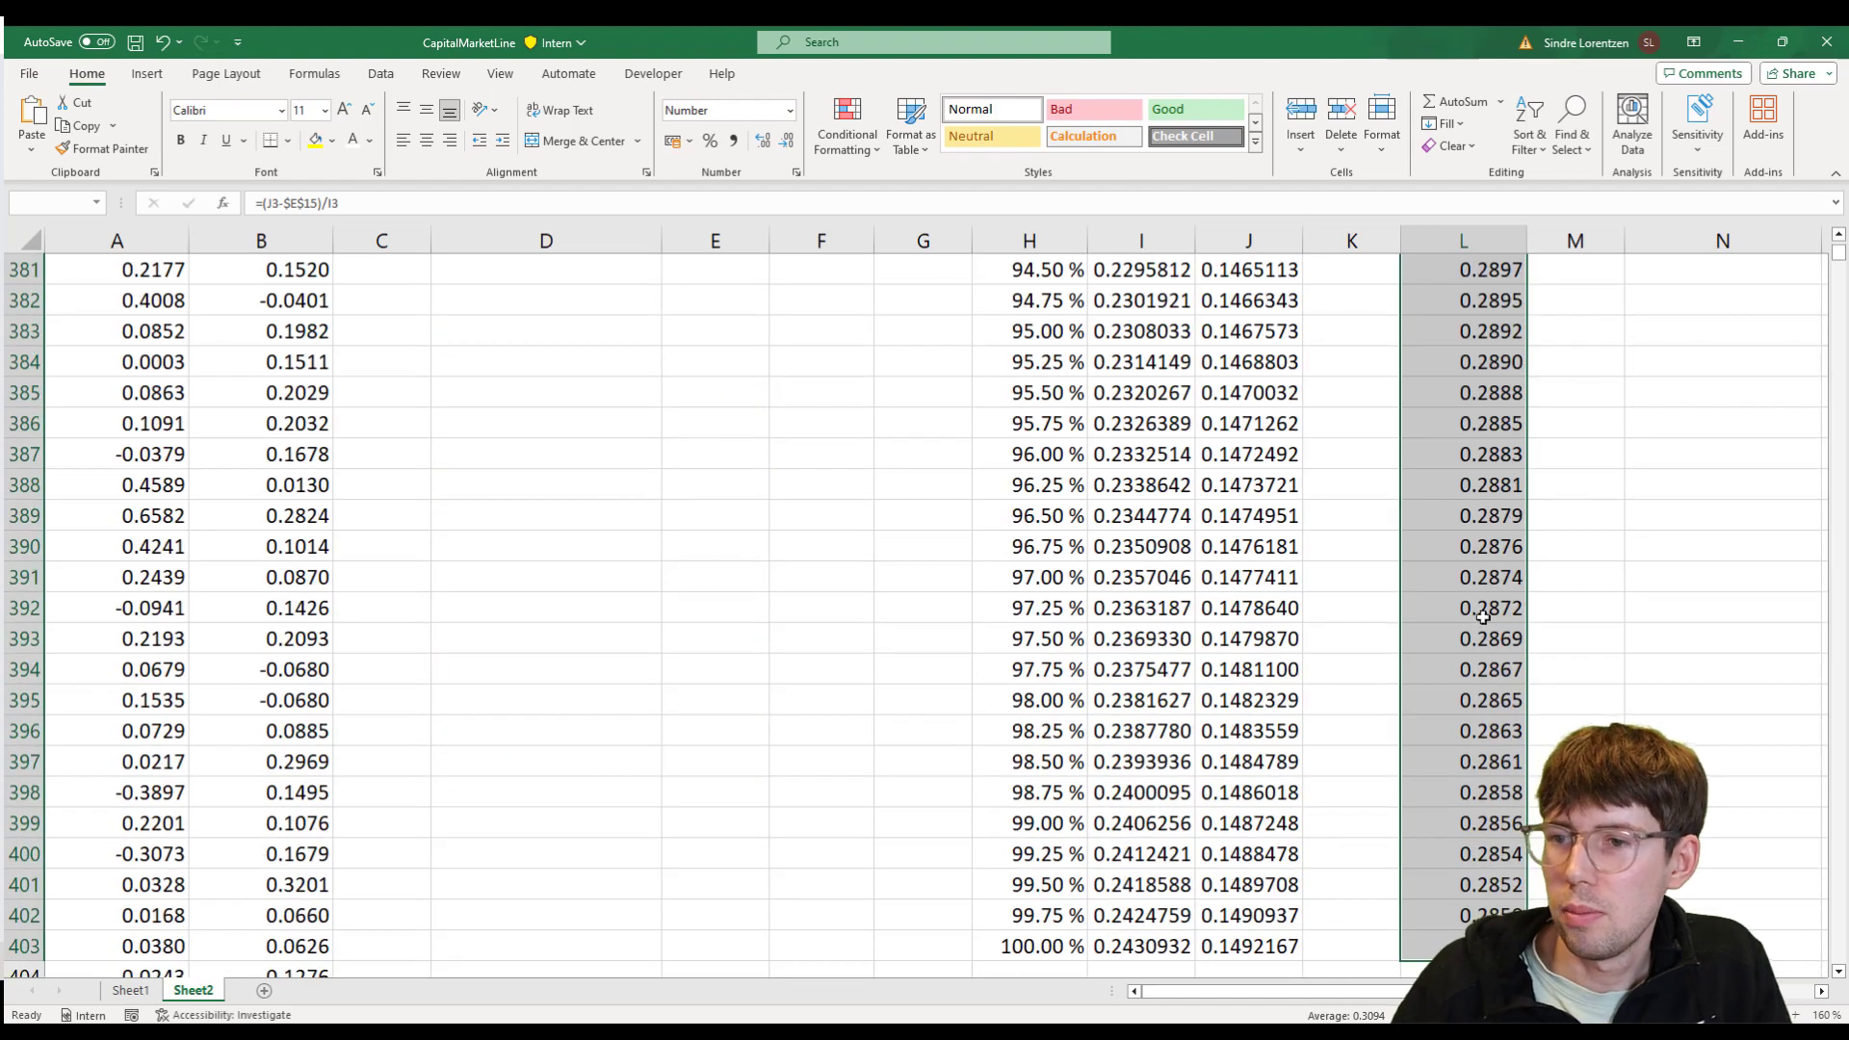
key("ctrl+BackSpace")
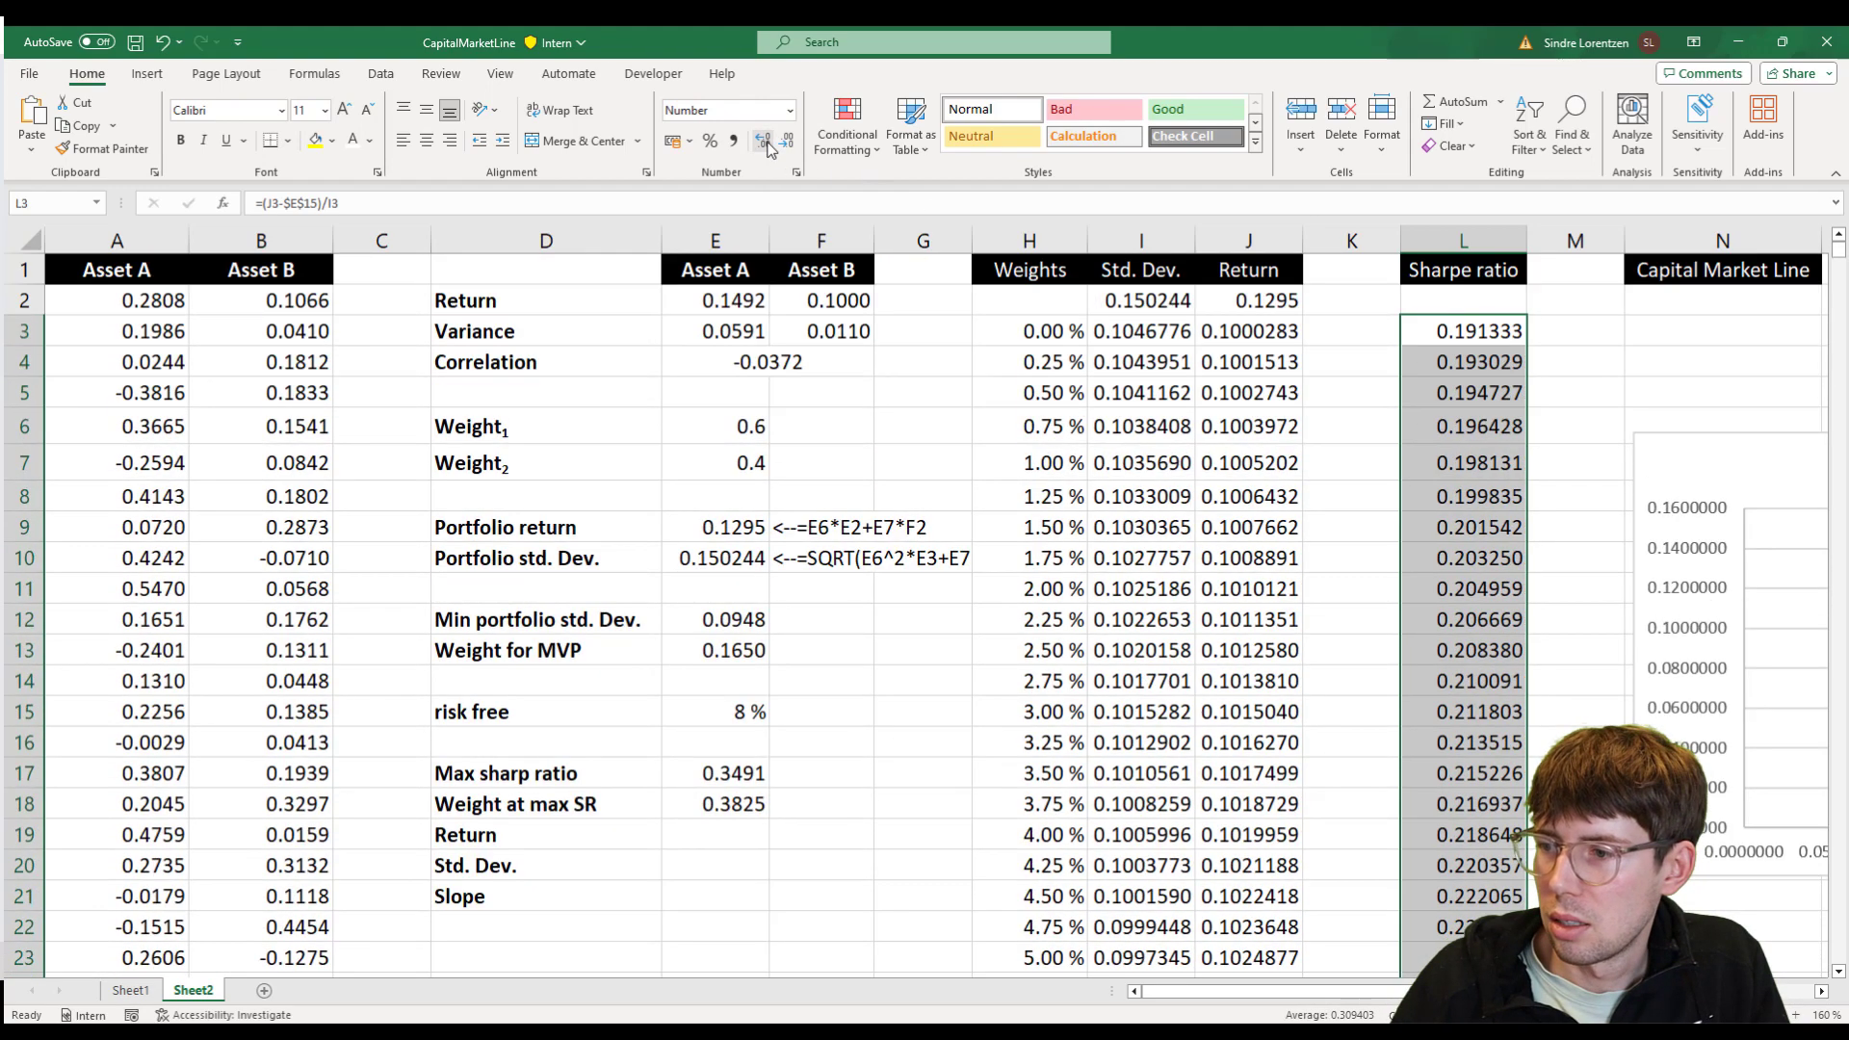
scroll(1411, 630, "down", 20)
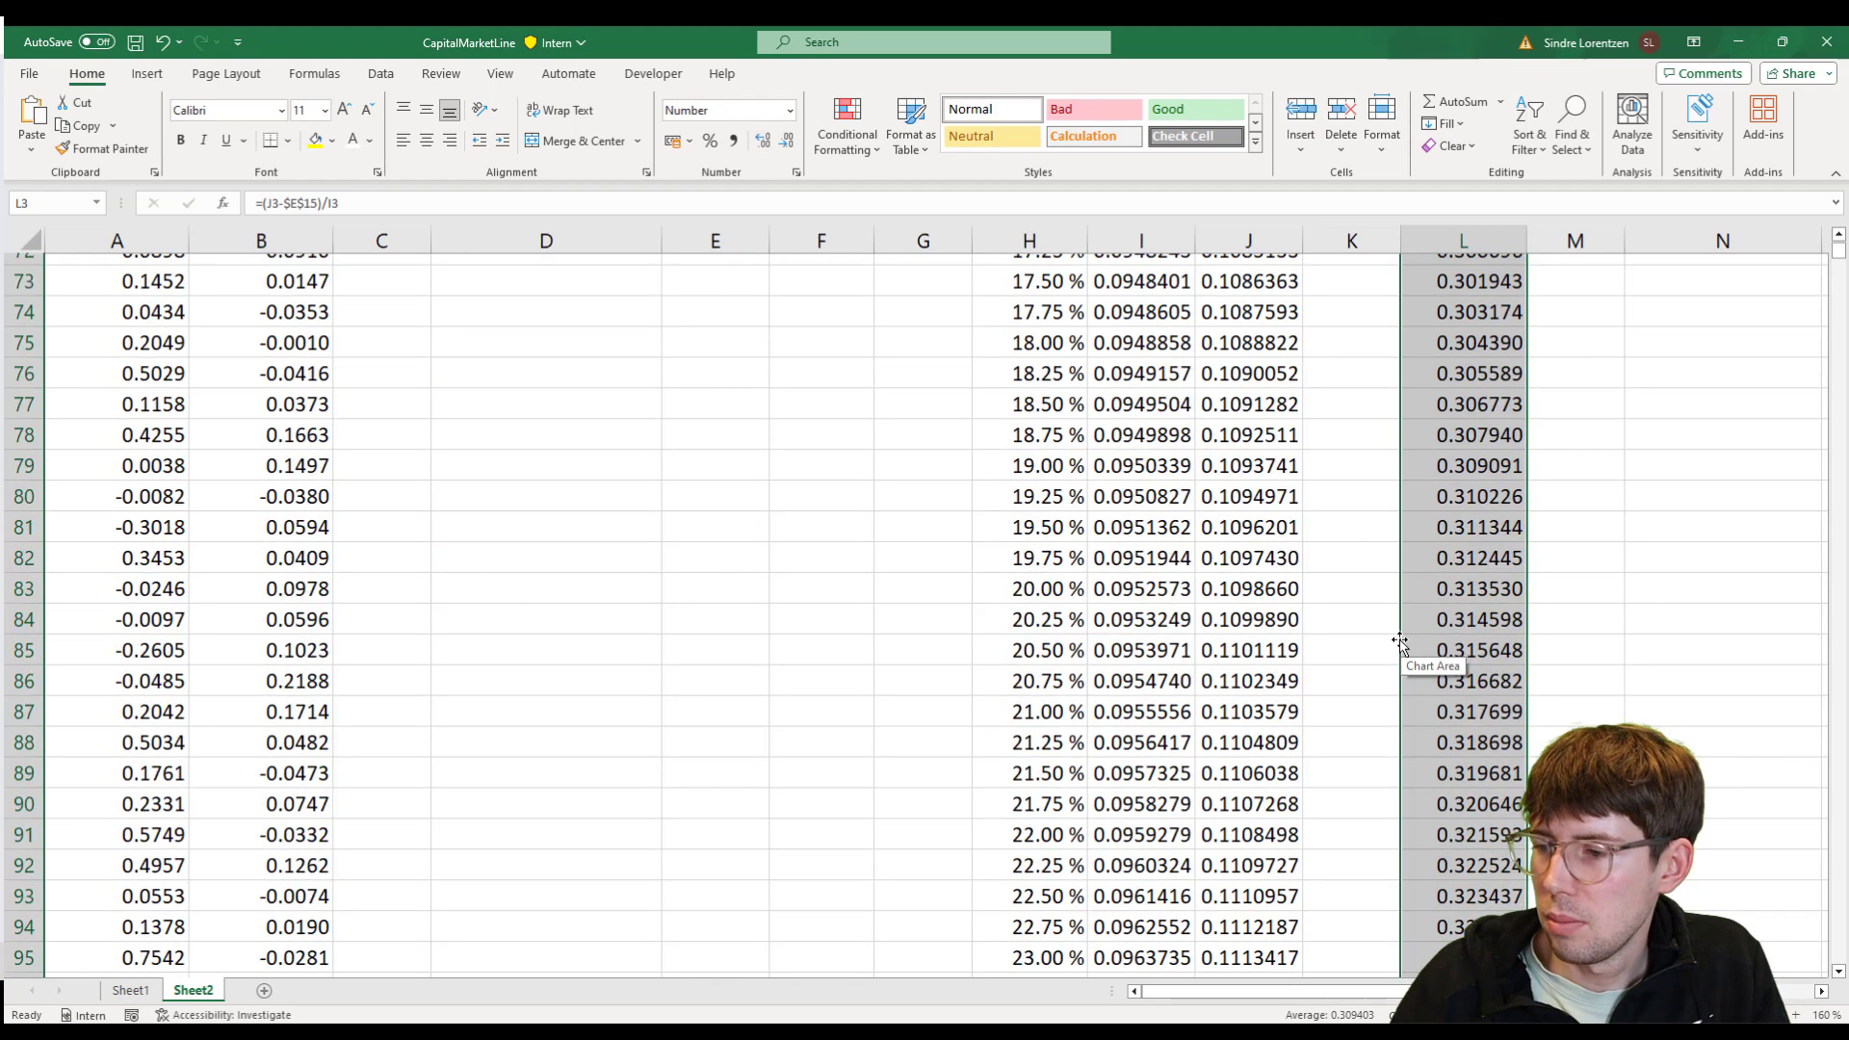
scroll(1398, 643, "down", 15)
scroll(1398, 643, "up", 4)
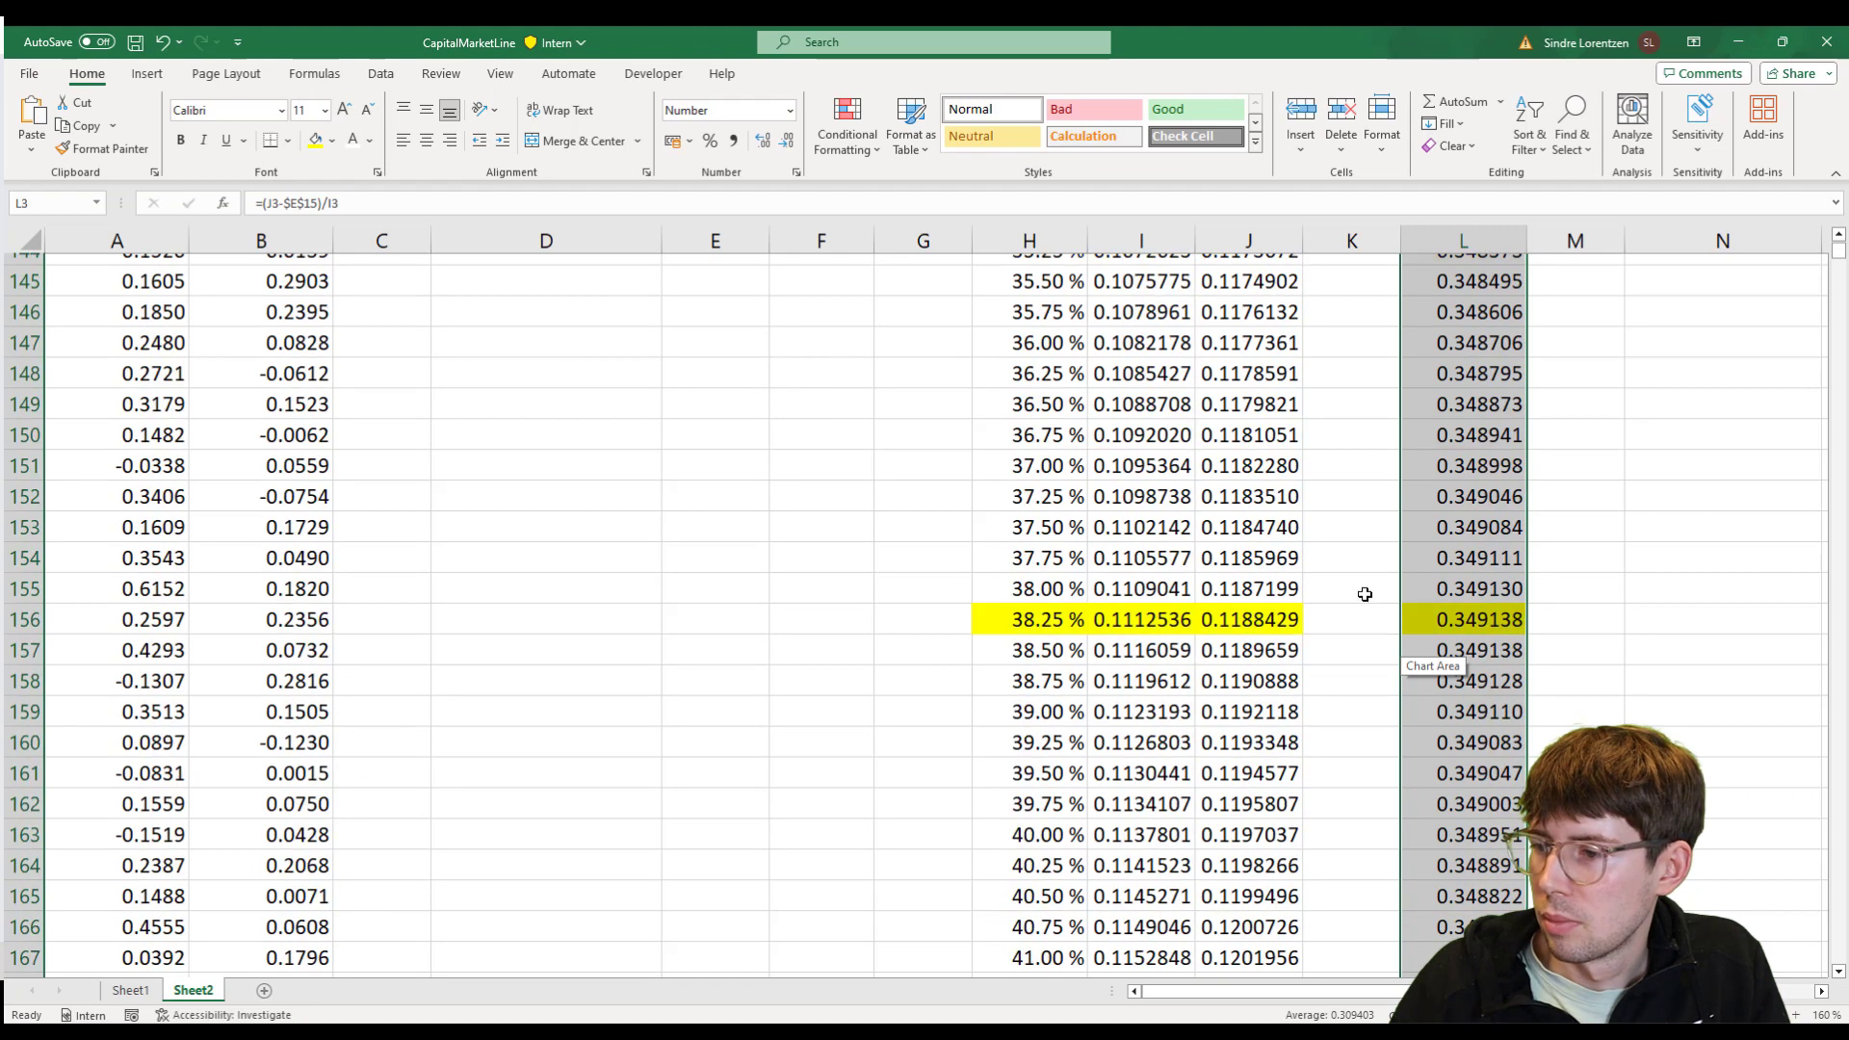
left_click(1365, 595)
left_click(1449, 619)
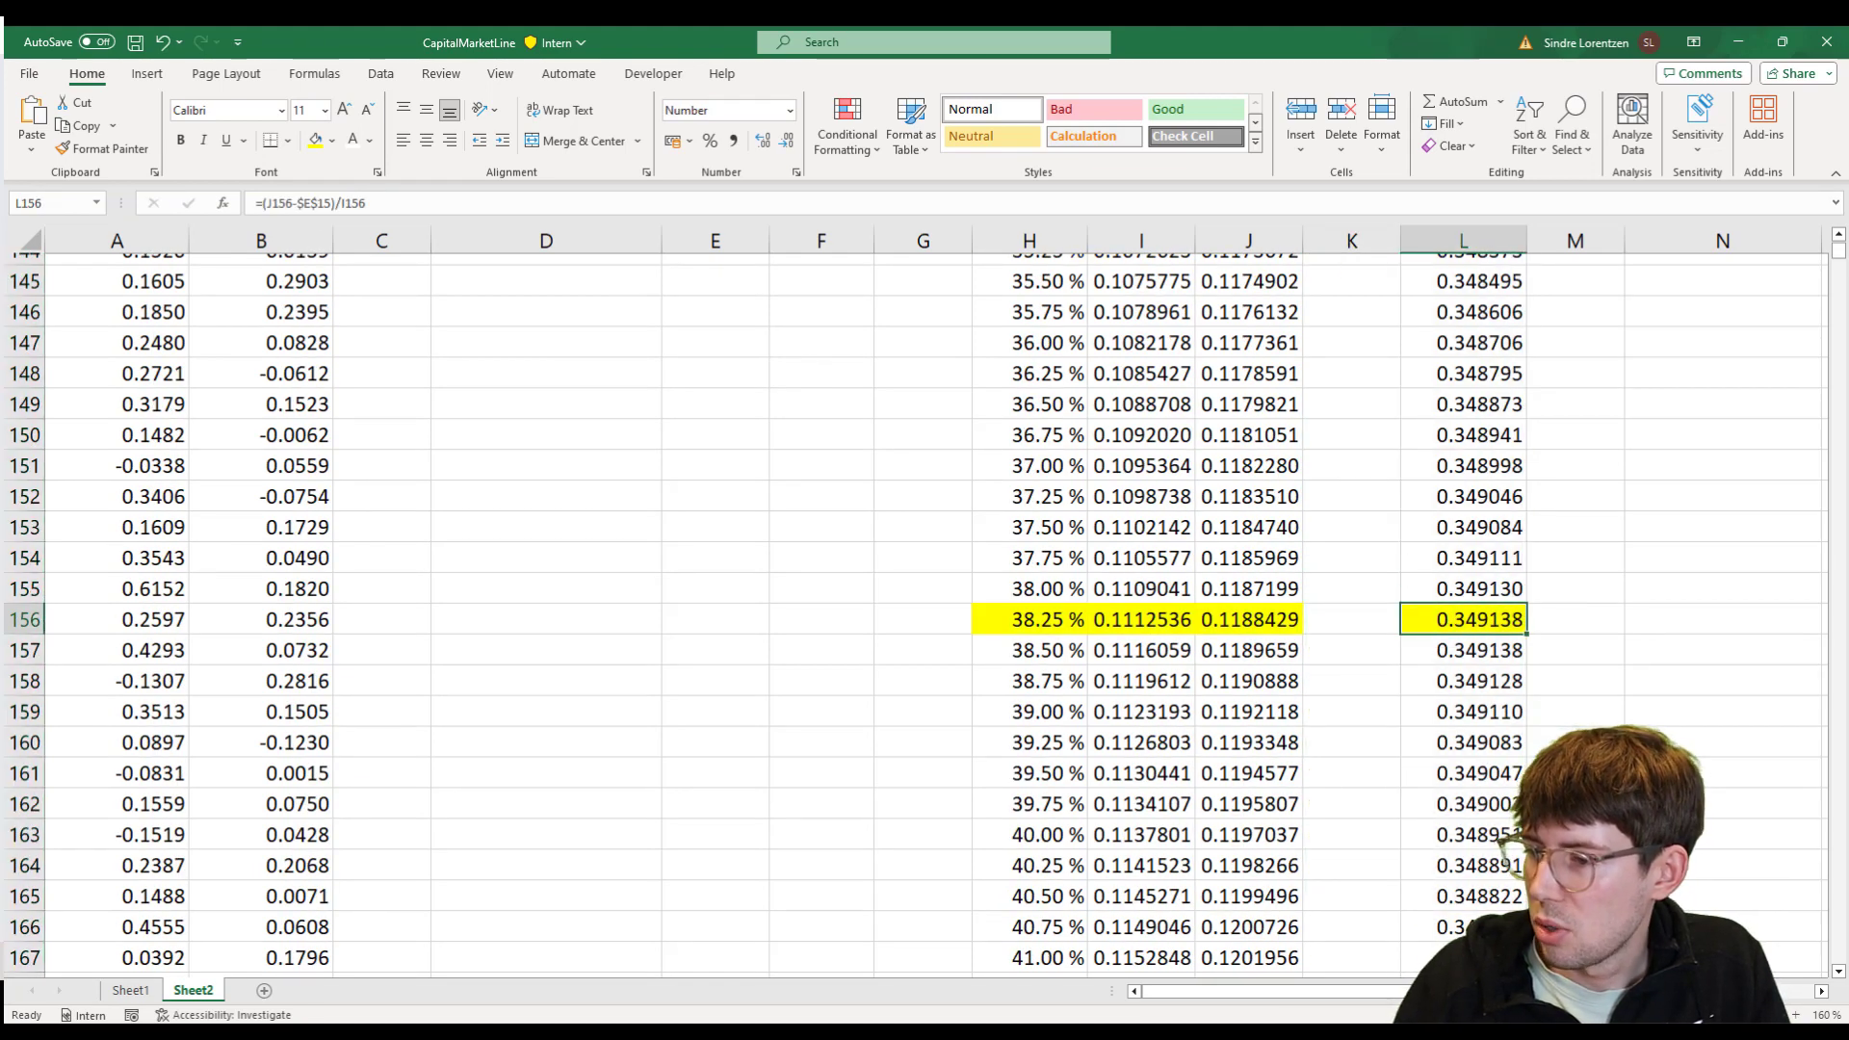
- Show eight decimal places for the Sharpe ratios in L3:L403 and compare L156 with the cells directly above and below it
key("ctrl+Up")
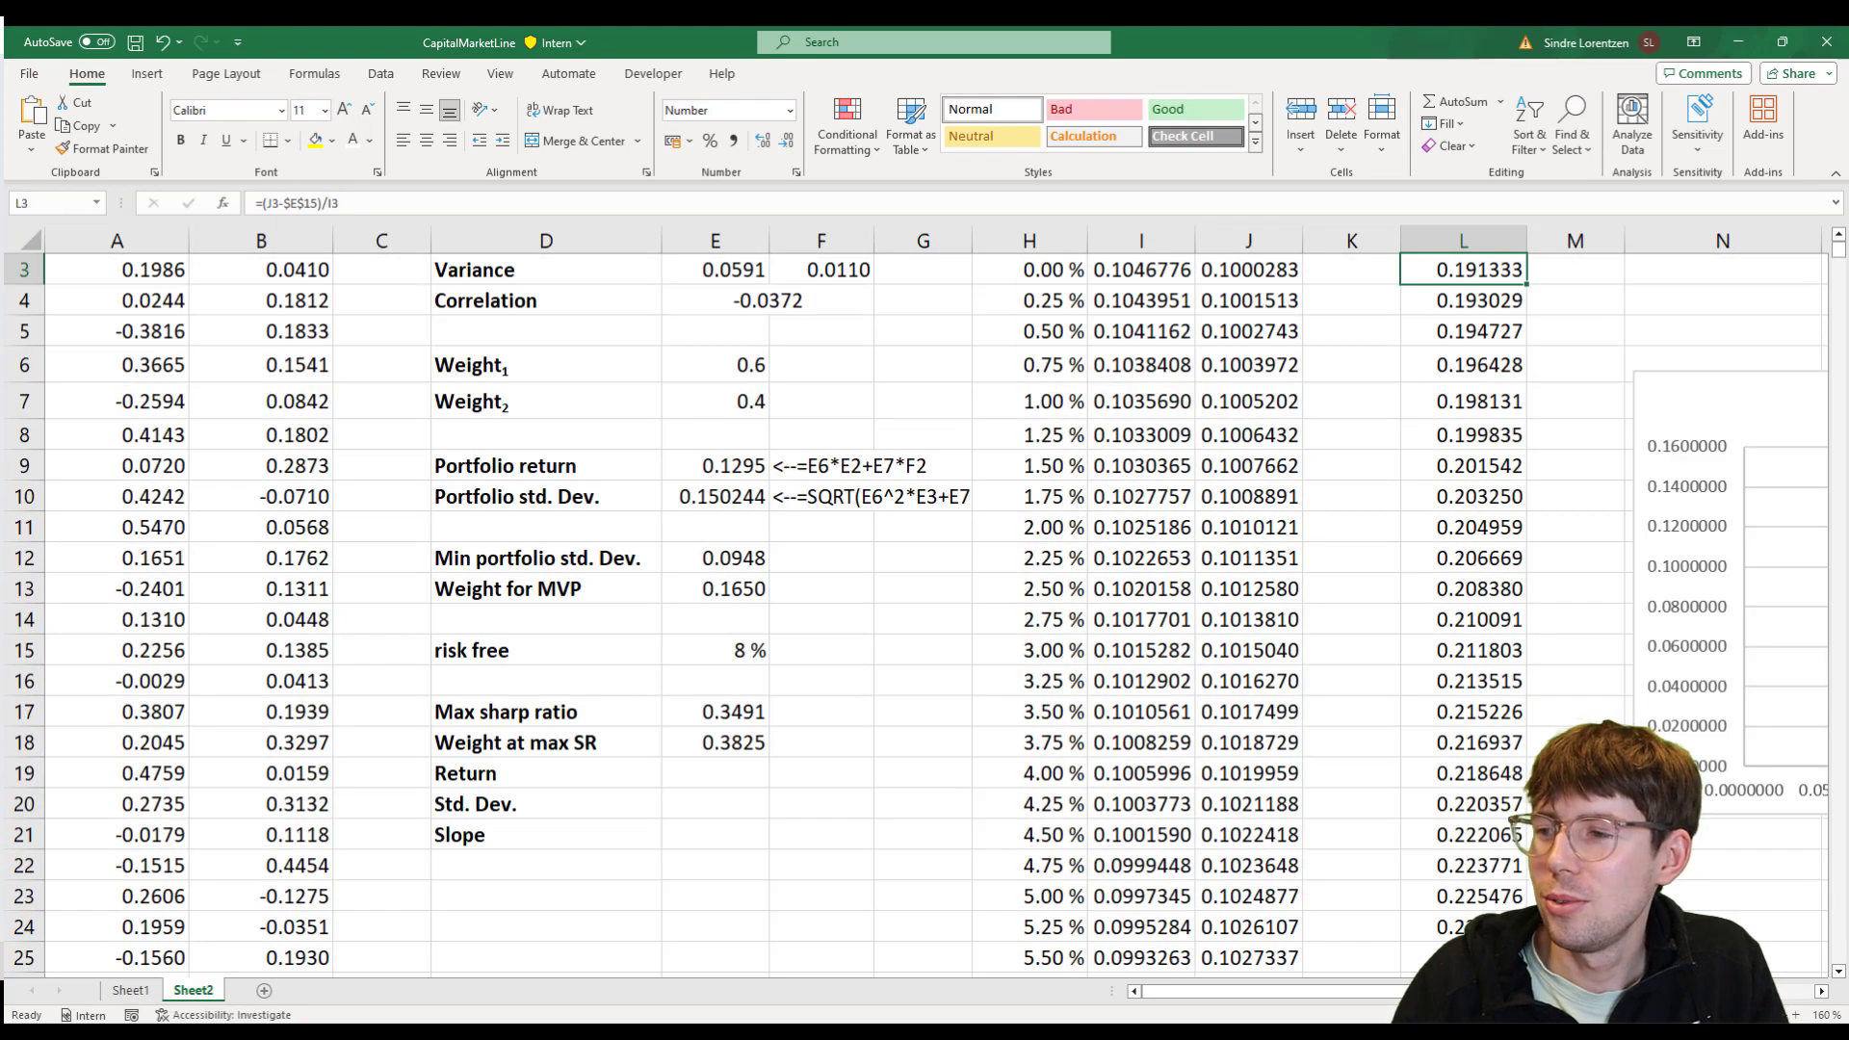
key("ctrl+shift+Down")
left_click(763, 141)
left_click(762, 141)
scroll(1319, 696, "up", 15)
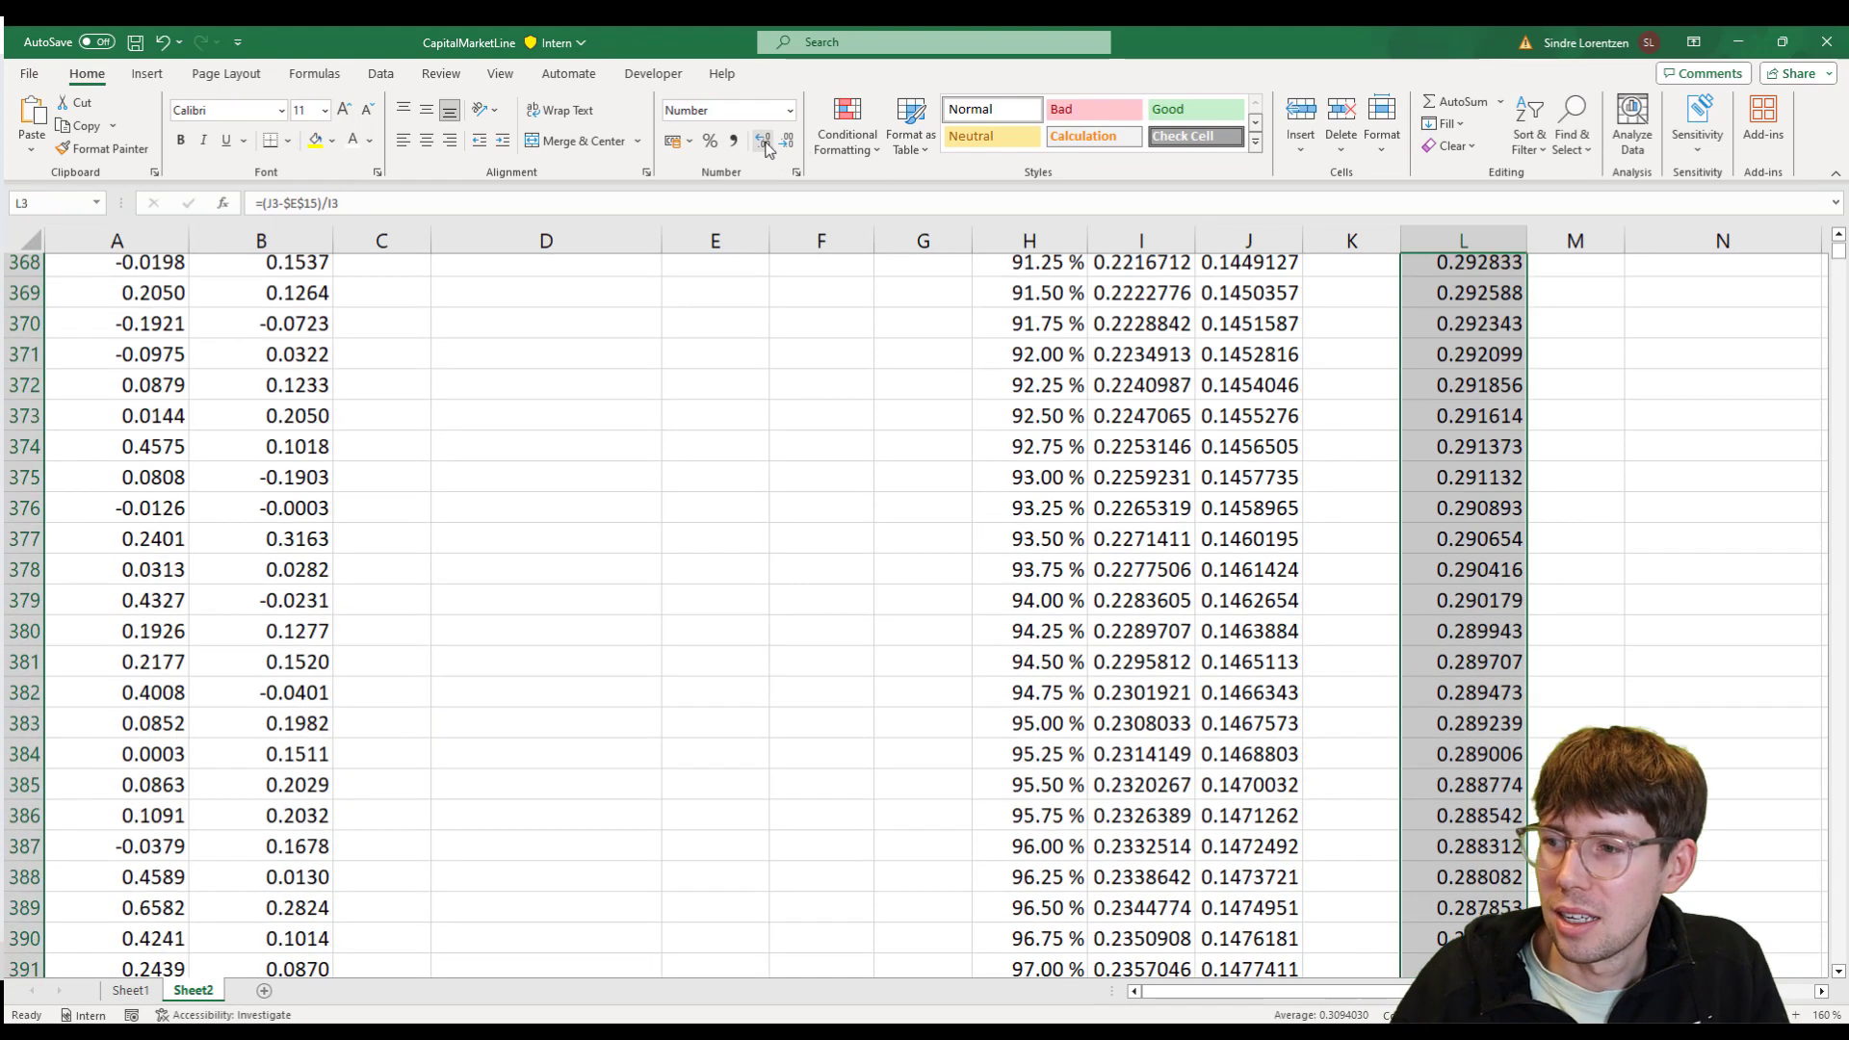
scroll(1320, 695, "down", 6)
scroll(1319, 696, "down", 20)
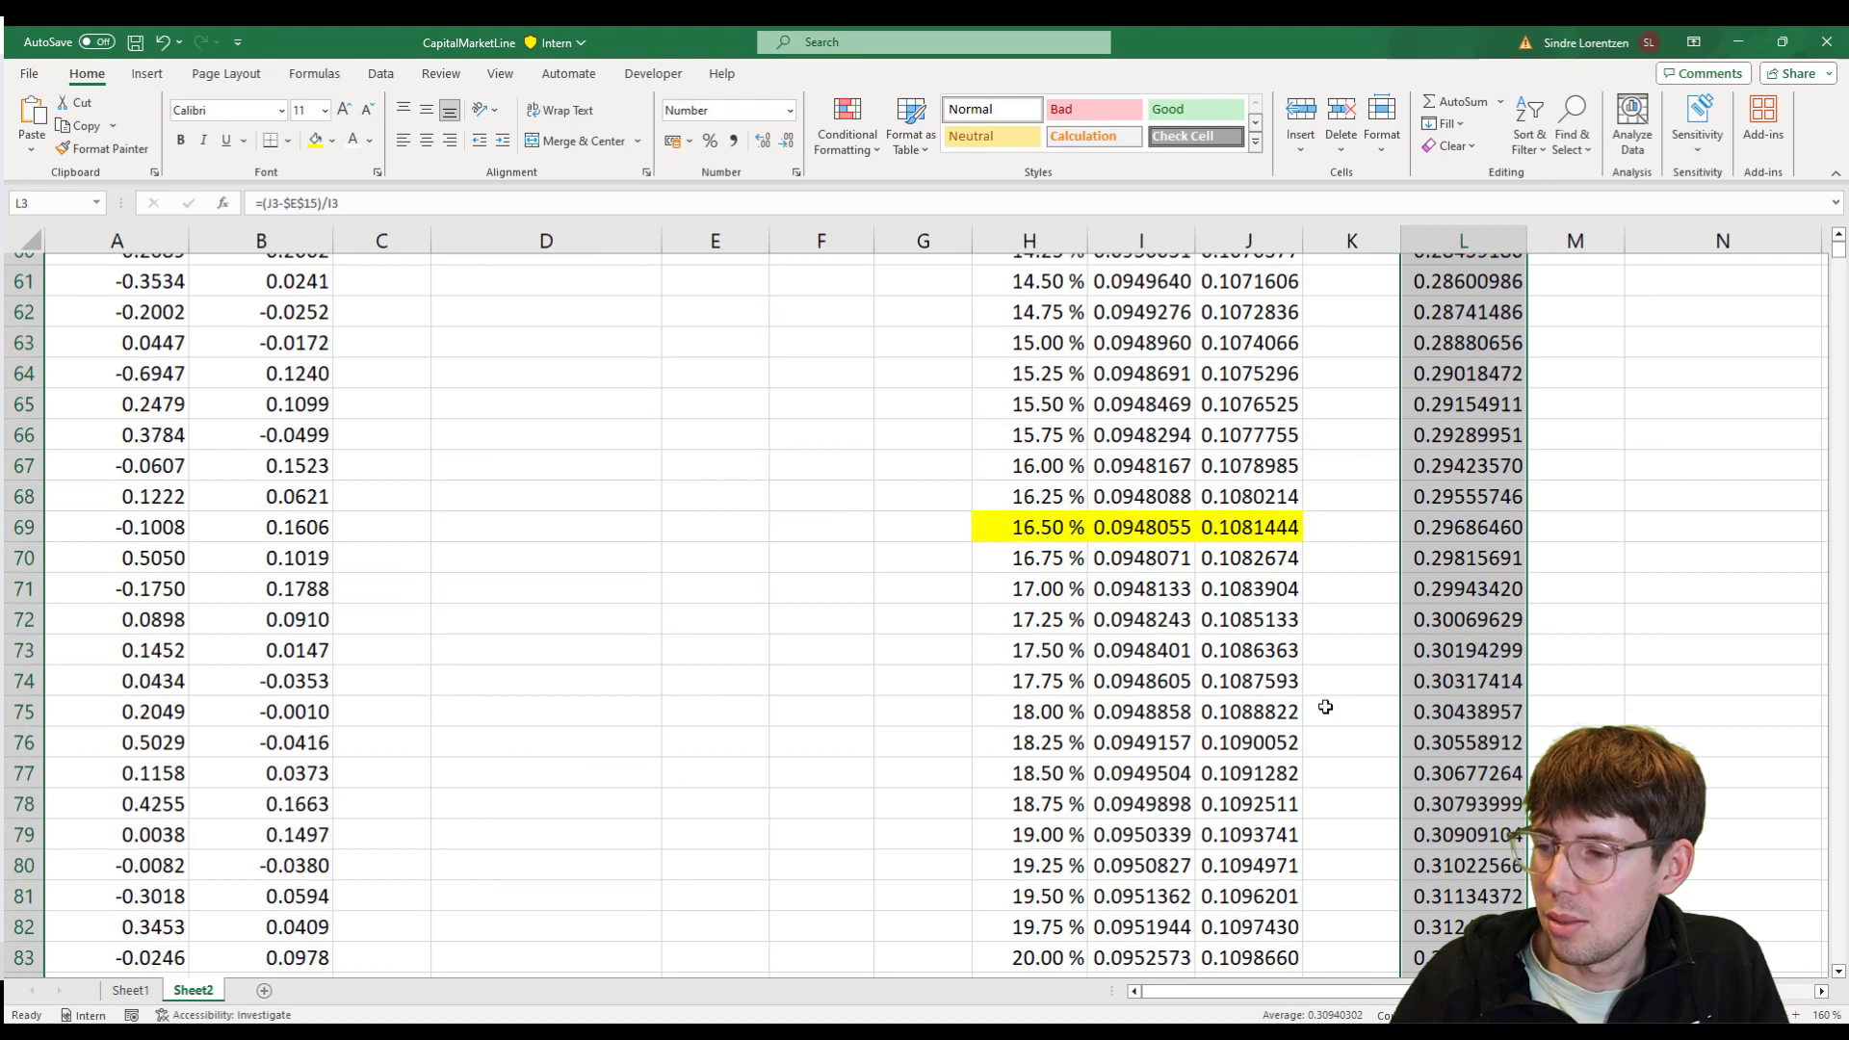
scroll(1325, 707, "down", 3)
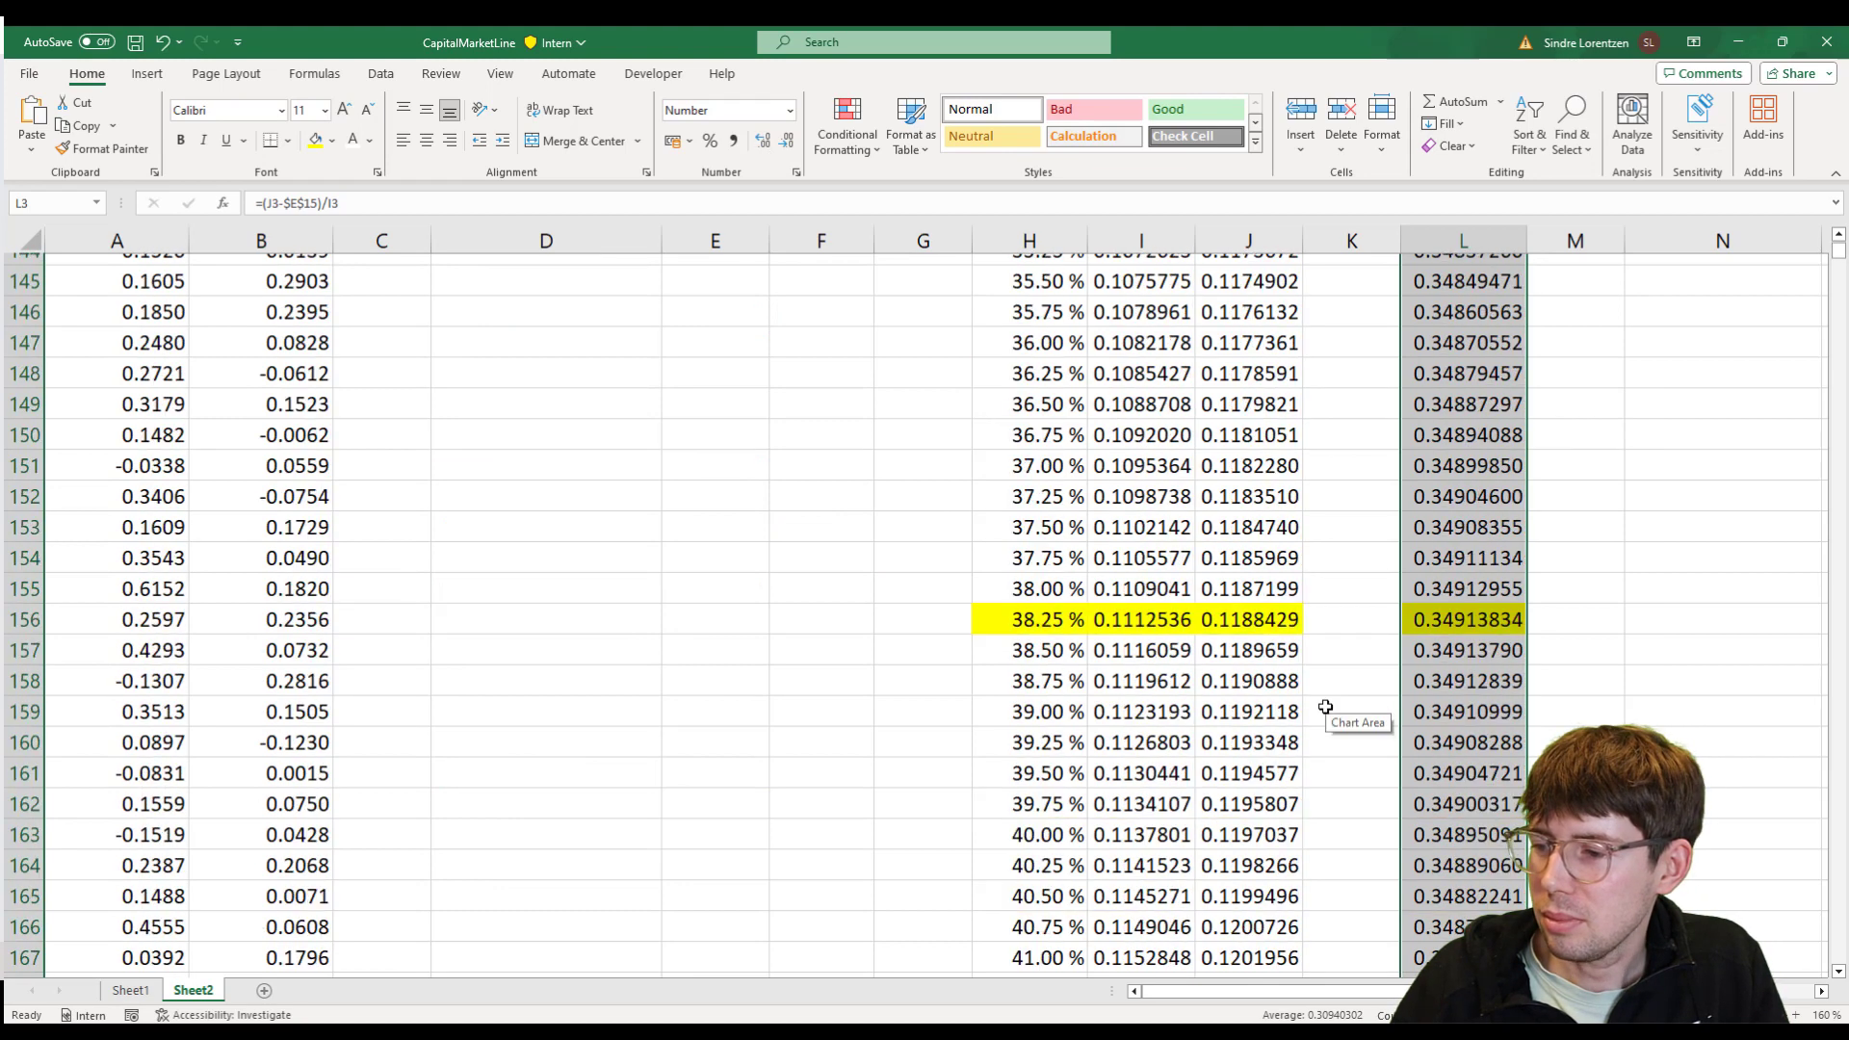
left_click(1422, 621)
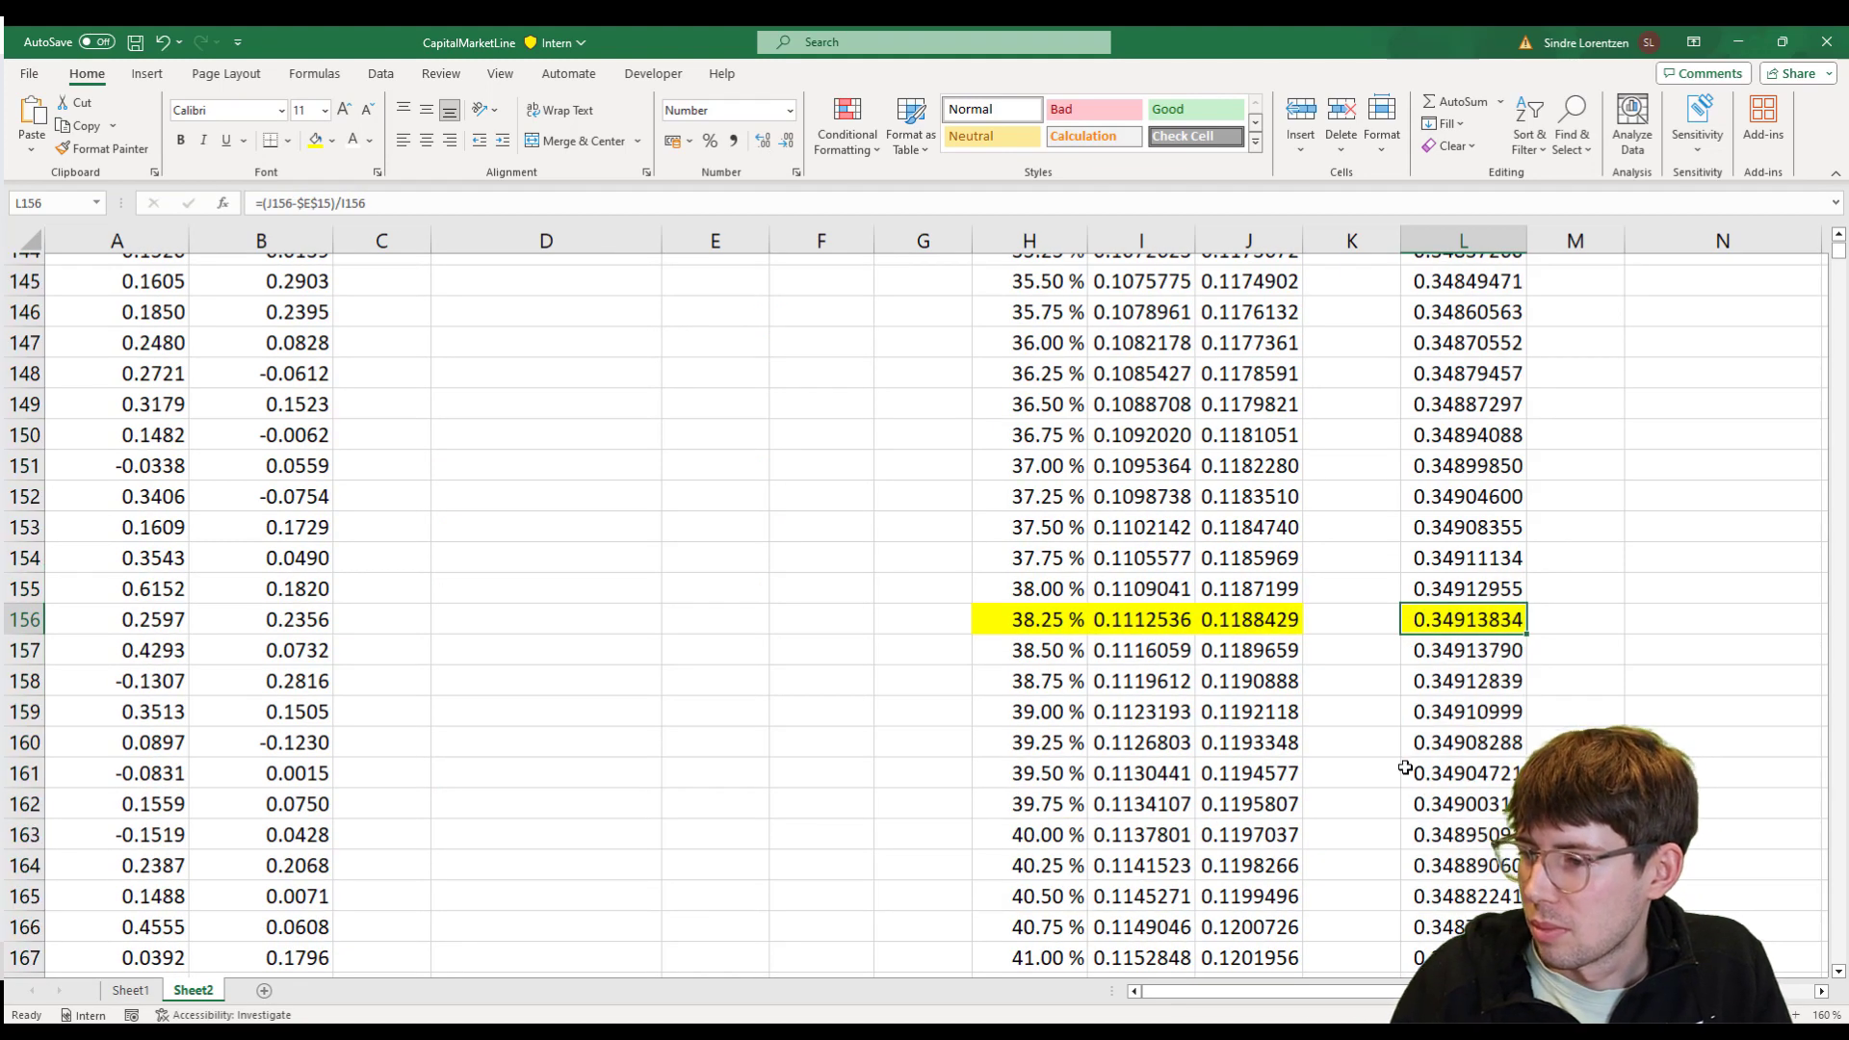
key("Up")
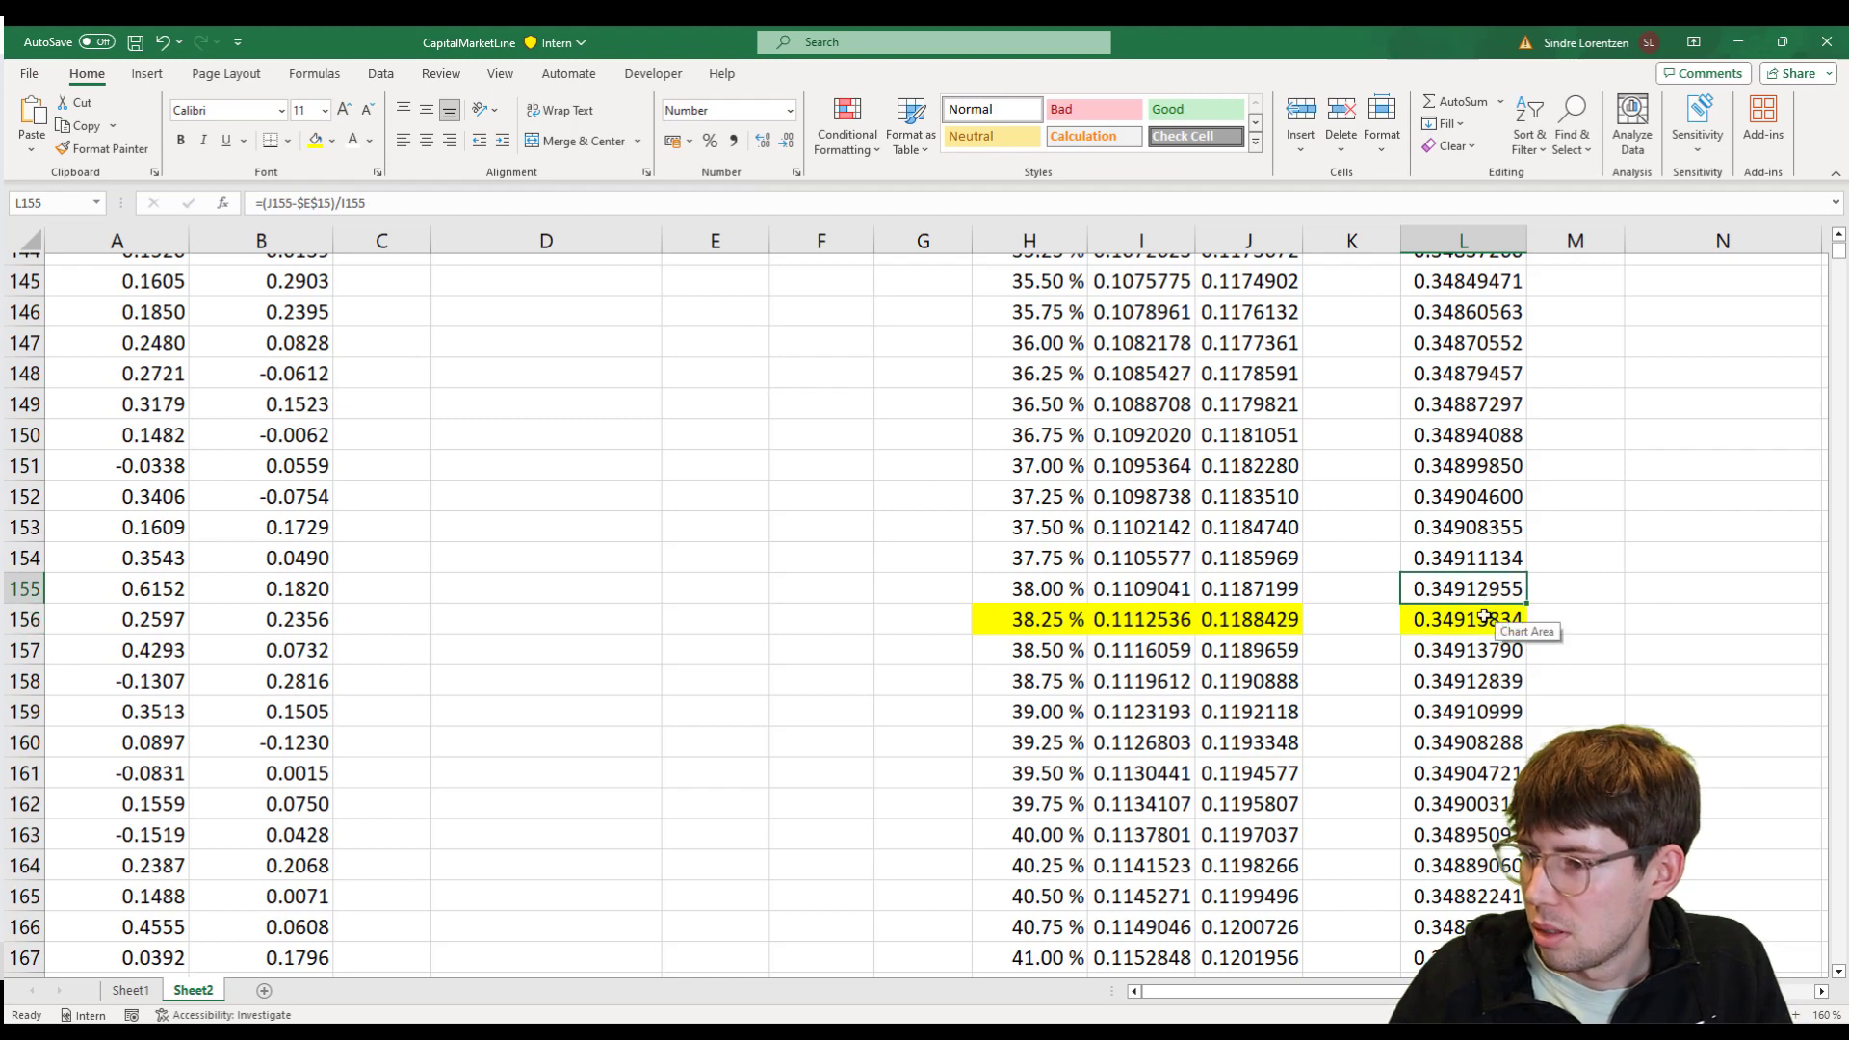
key("Down")
key("Down")
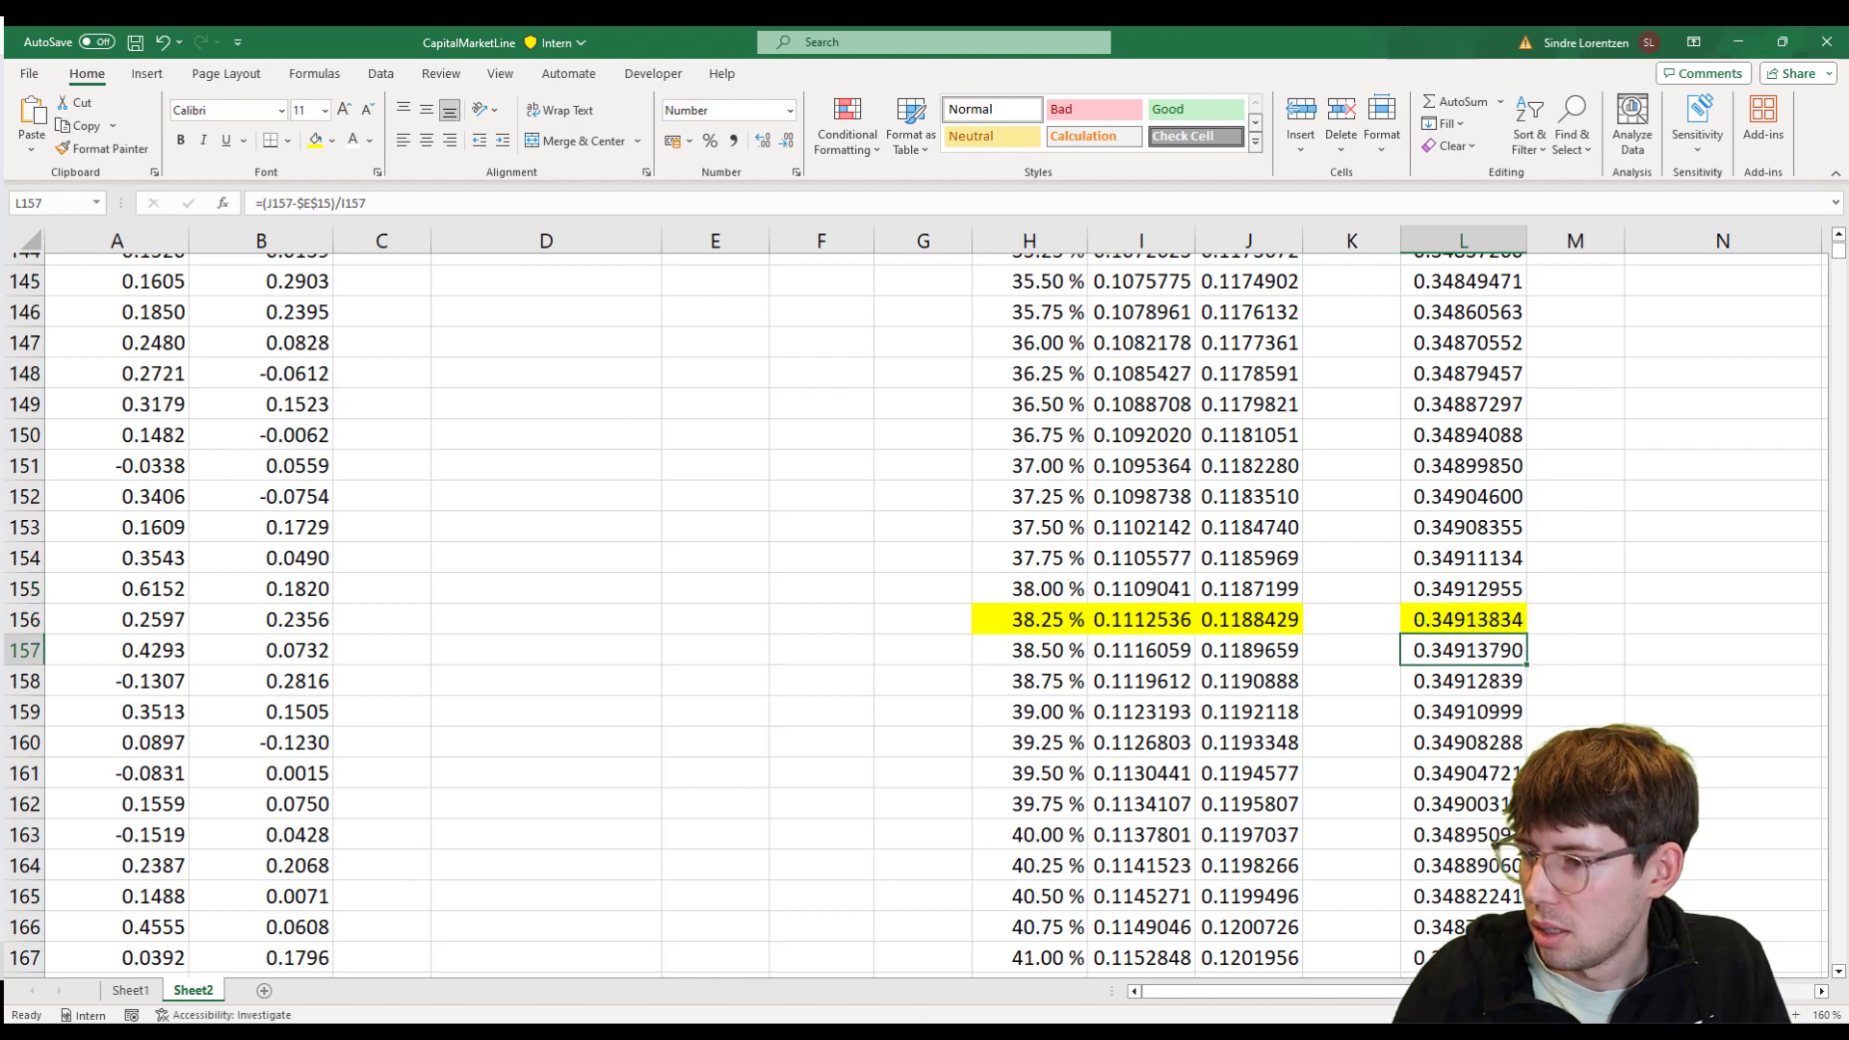
key("Up")
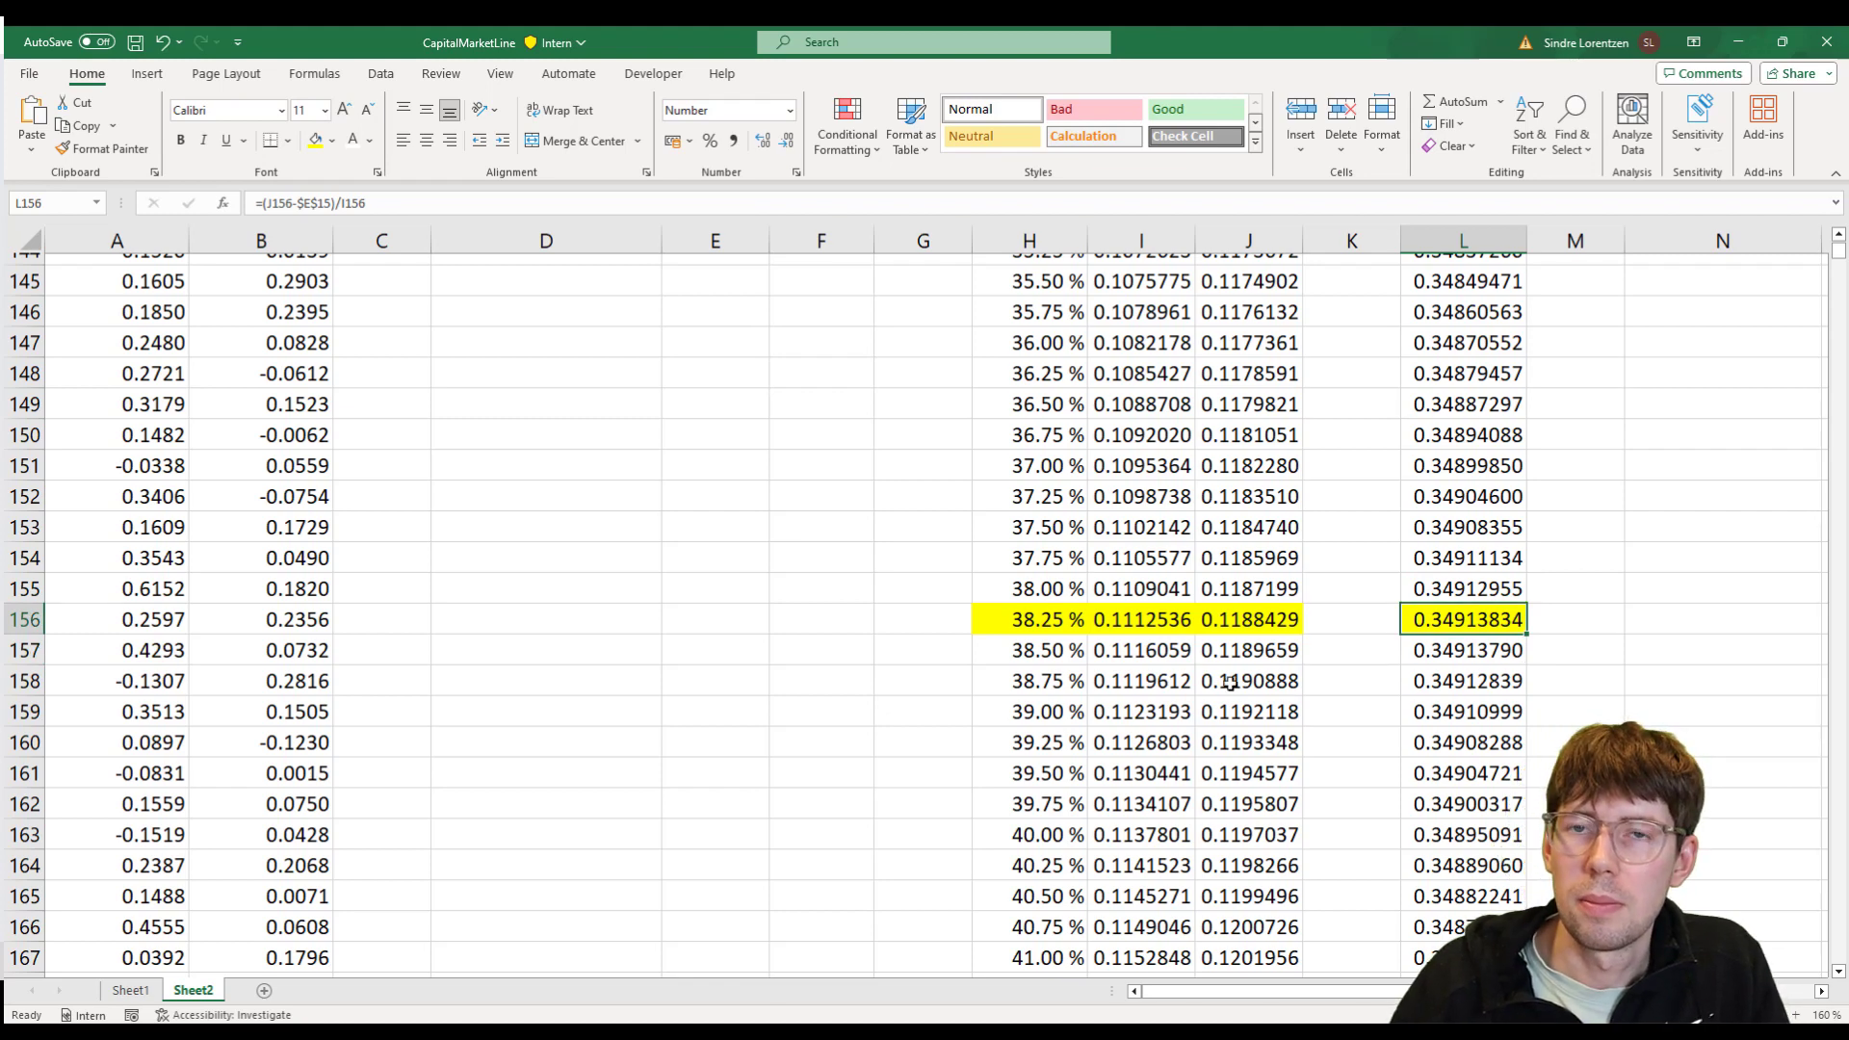
- Copy the full text of the weight formula in E18, leaving that cell unchanged
left_click(738, 528)
key("ctrl+Up")
key("Up")
key("Up")
key("Up")
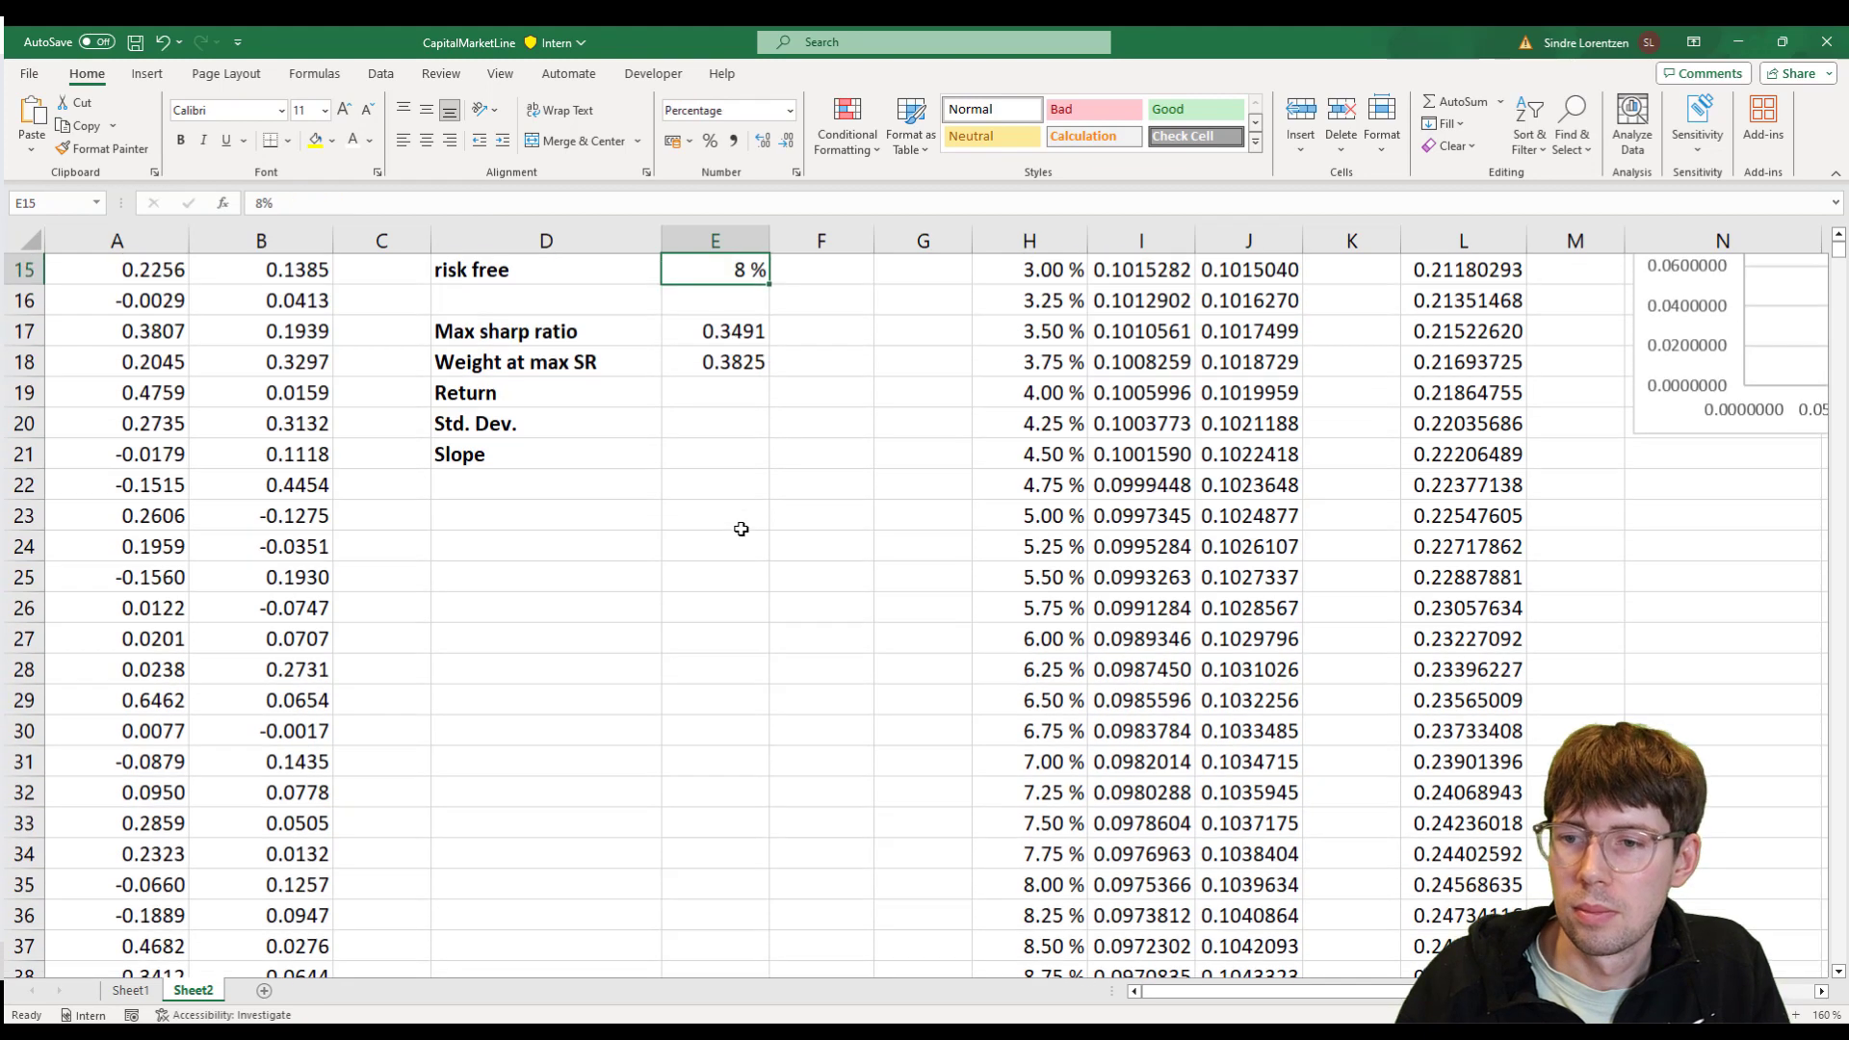
key("Up")
key("Up")
key("Up")
key("Down")
key("Down")
key("Down")
key("Down")
key("Down")
key("Down")
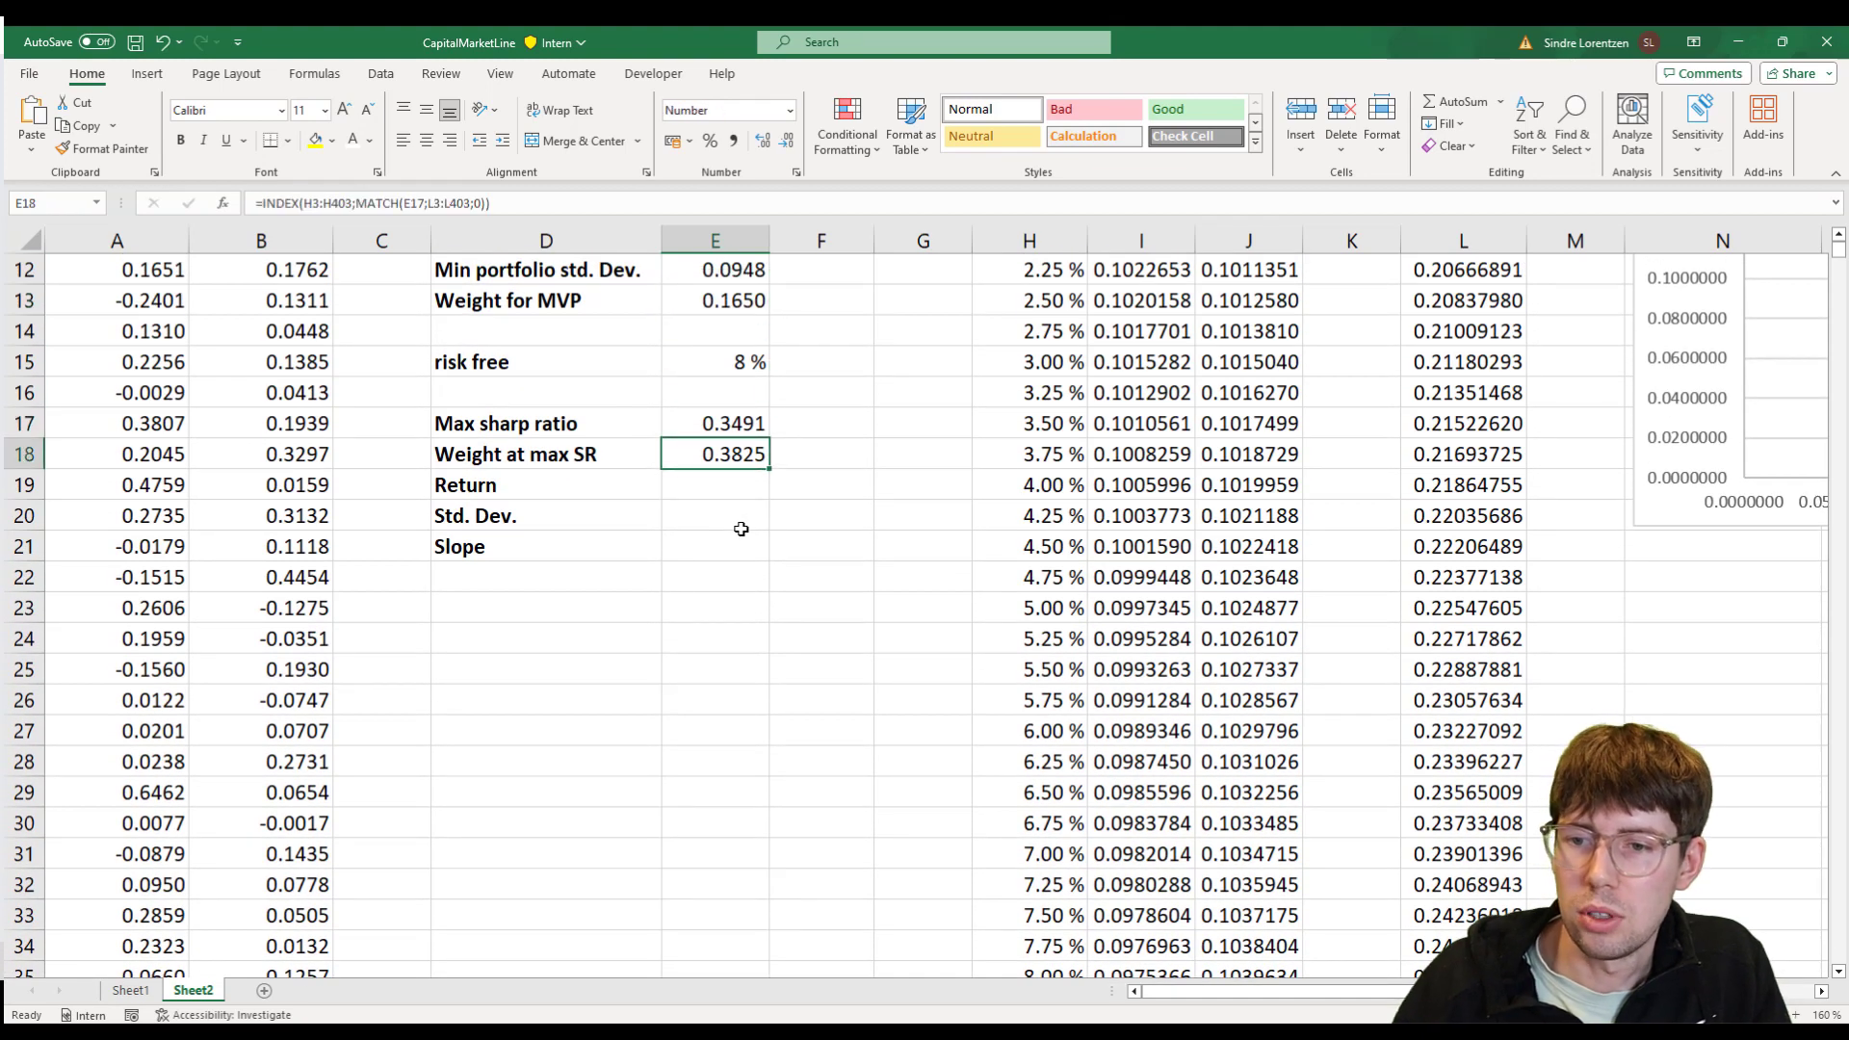
scroll(741, 540, "up", 1)
left_click(684, 585)
scroll(841, 585, "up", 1)
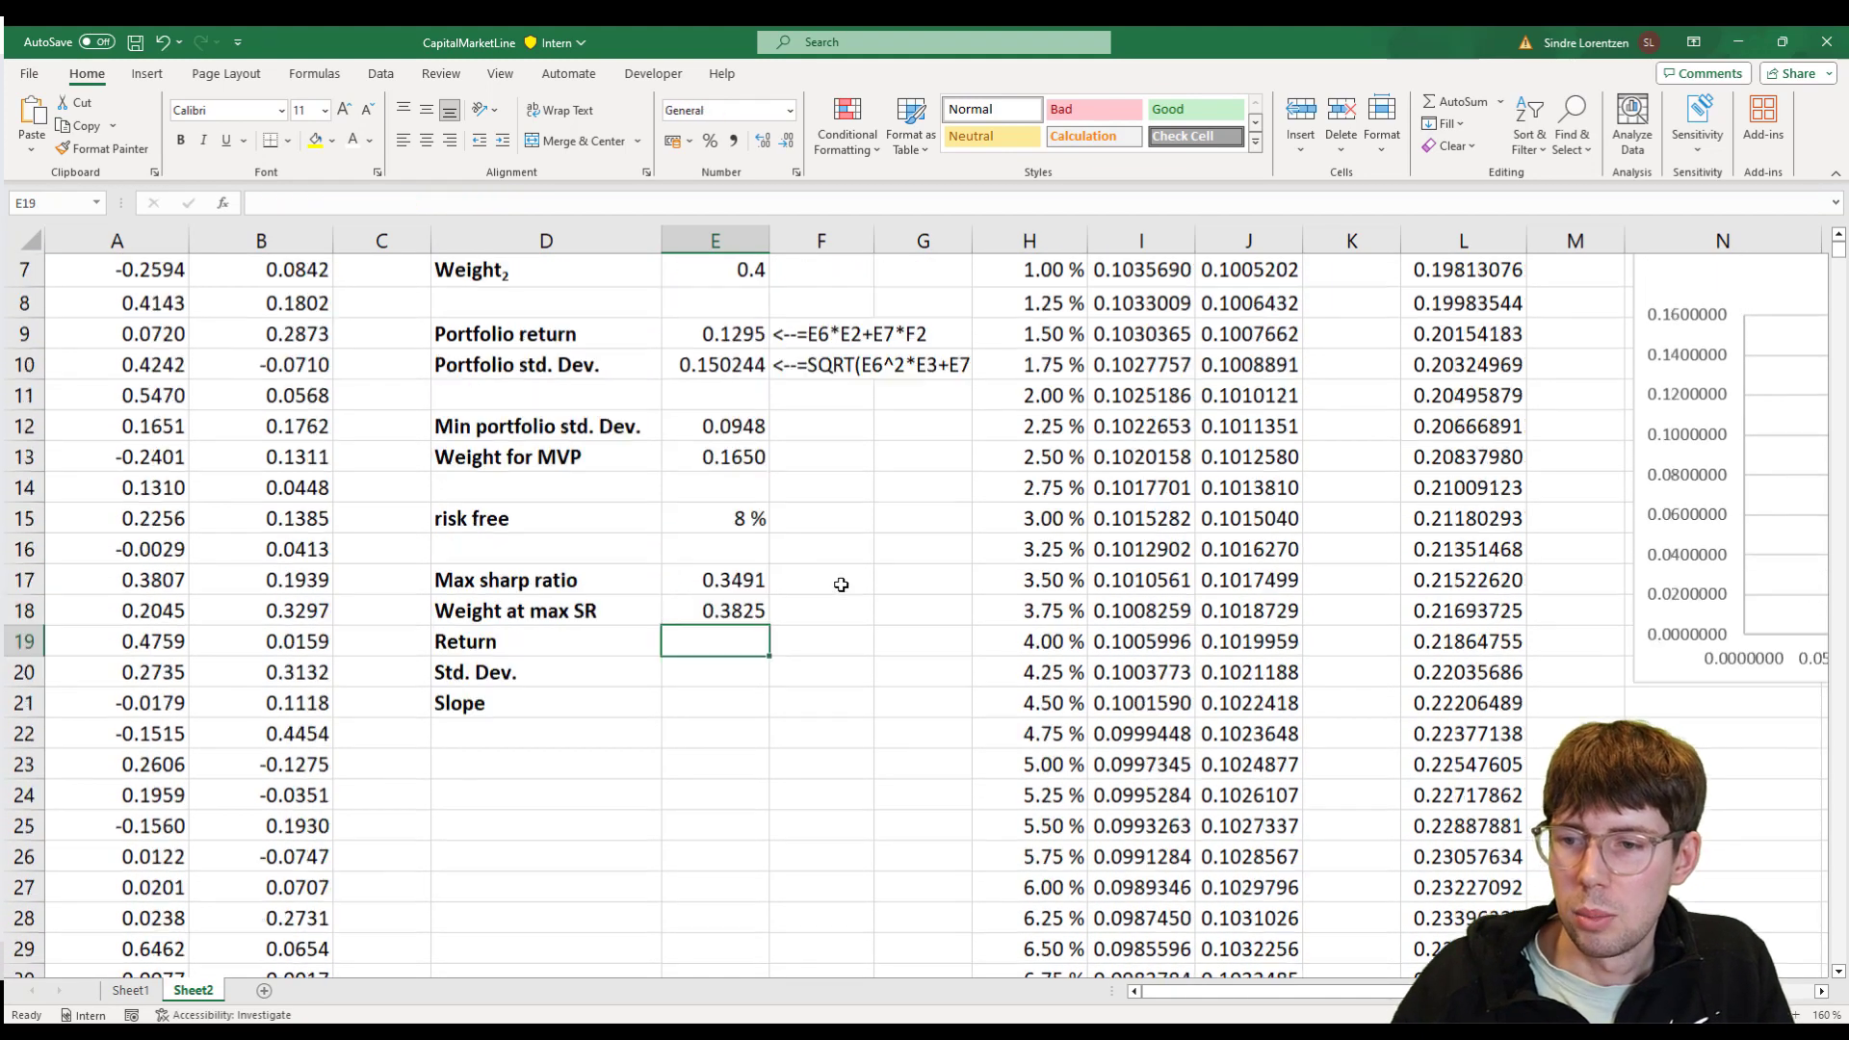
scroll(840, 585, "up", 1)
left_click(738, 637)
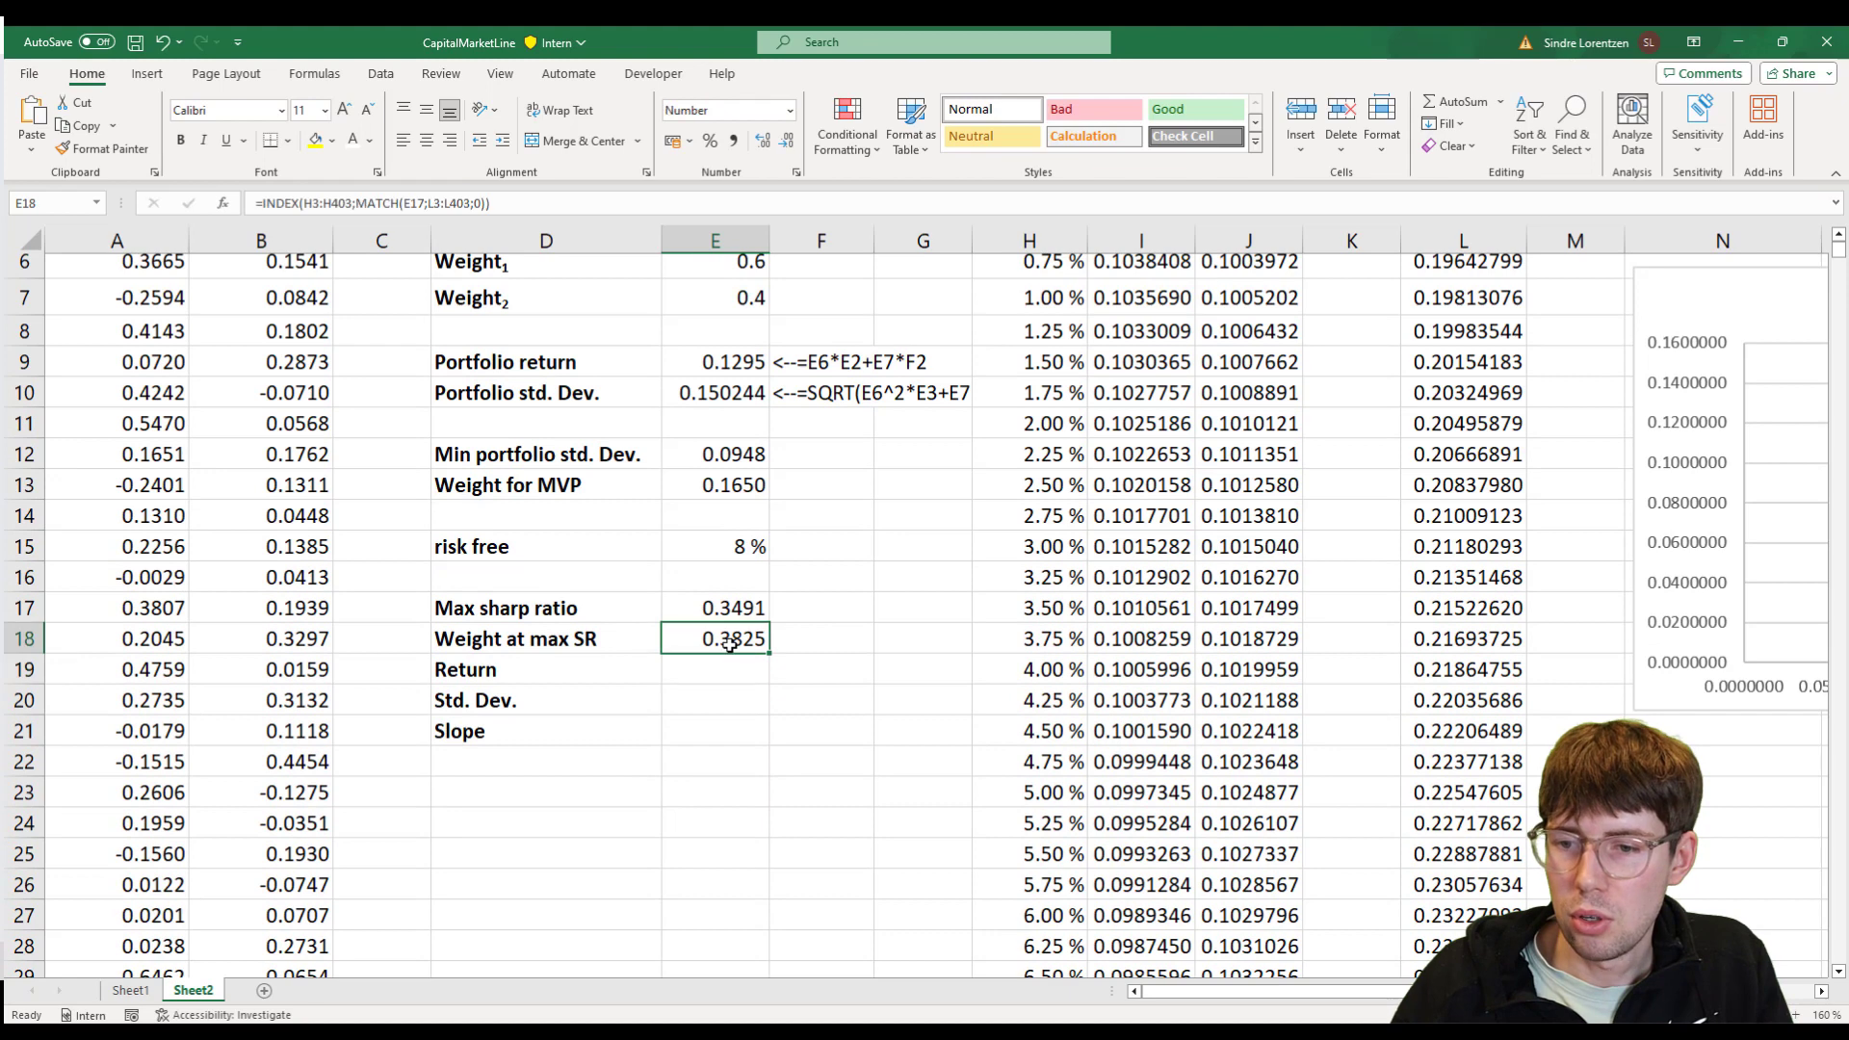
left_click(513, 204)
left_click_drag(514, 204, 241, 205)
key("ctrl+c")
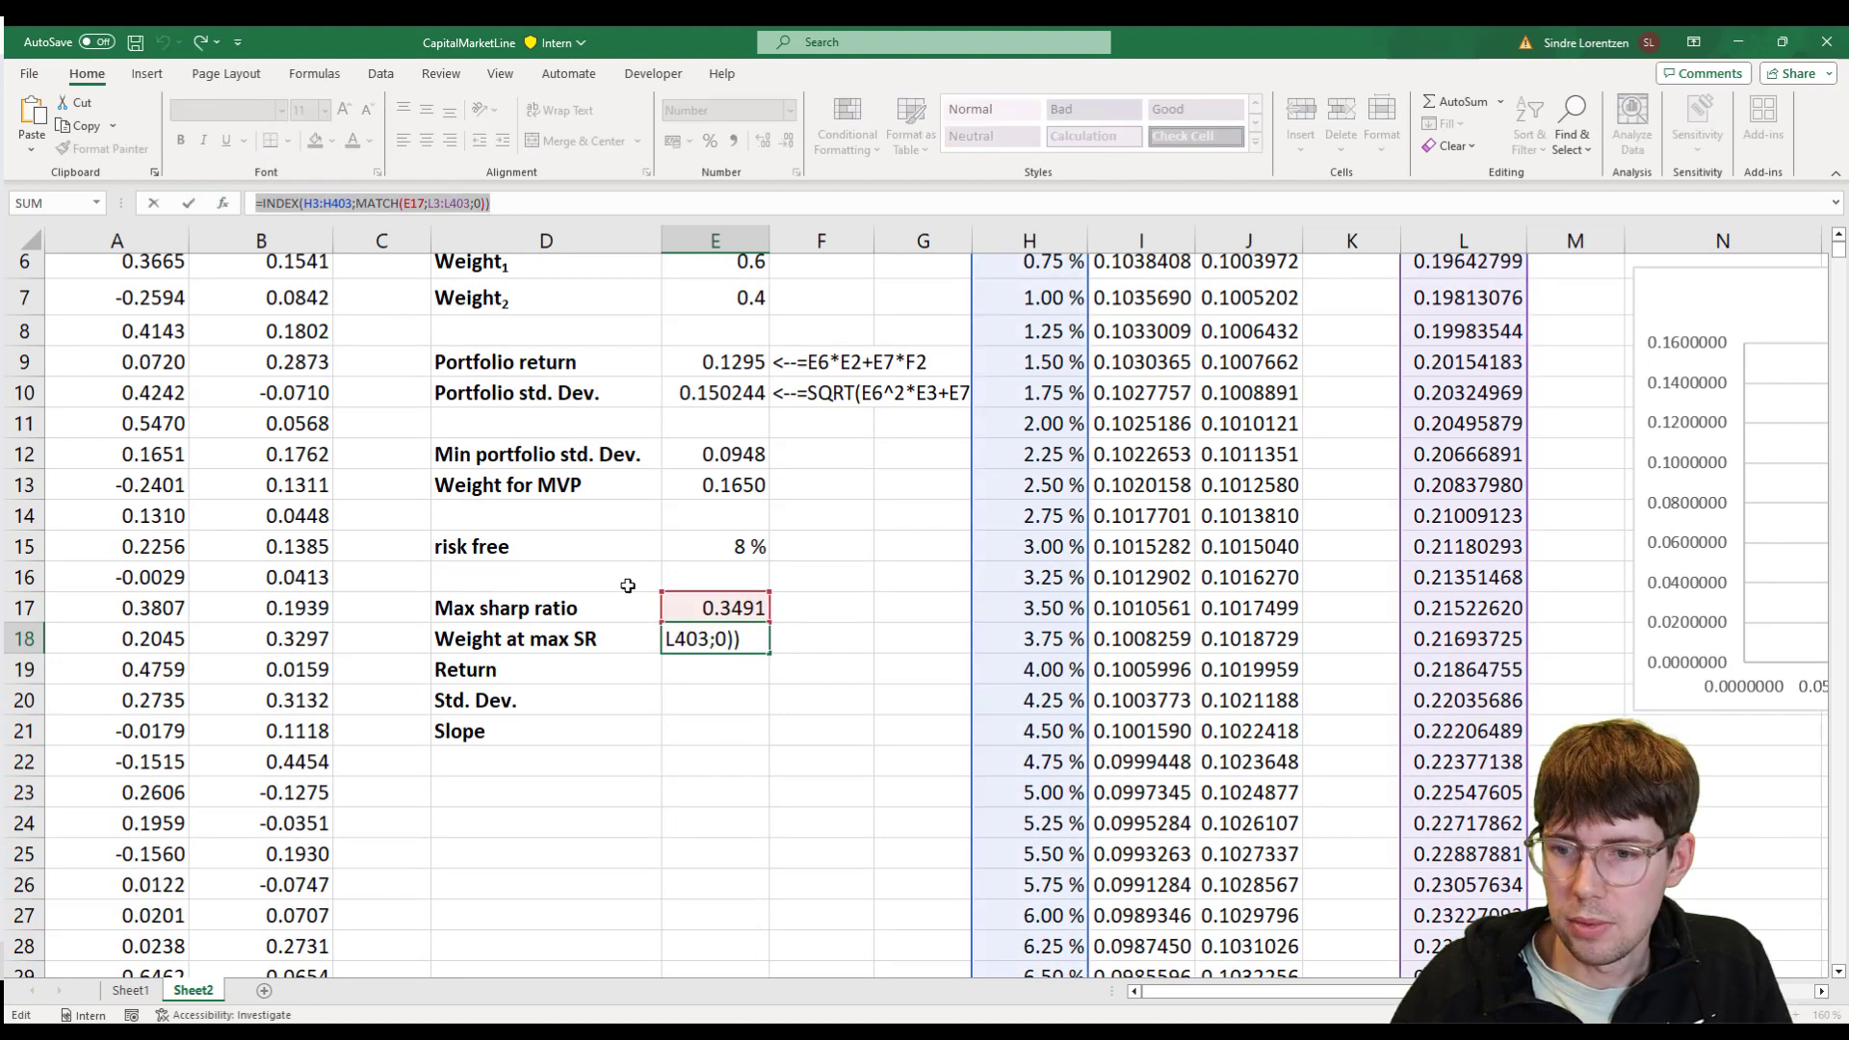
left_click(713, 671)
key("Escape")
- Reuse the copied formula for the return in E19 with the returns as lookup range: =INDEX(J3:J403;MATCH(E17;L3:L403;0))
left_click(713, 672)
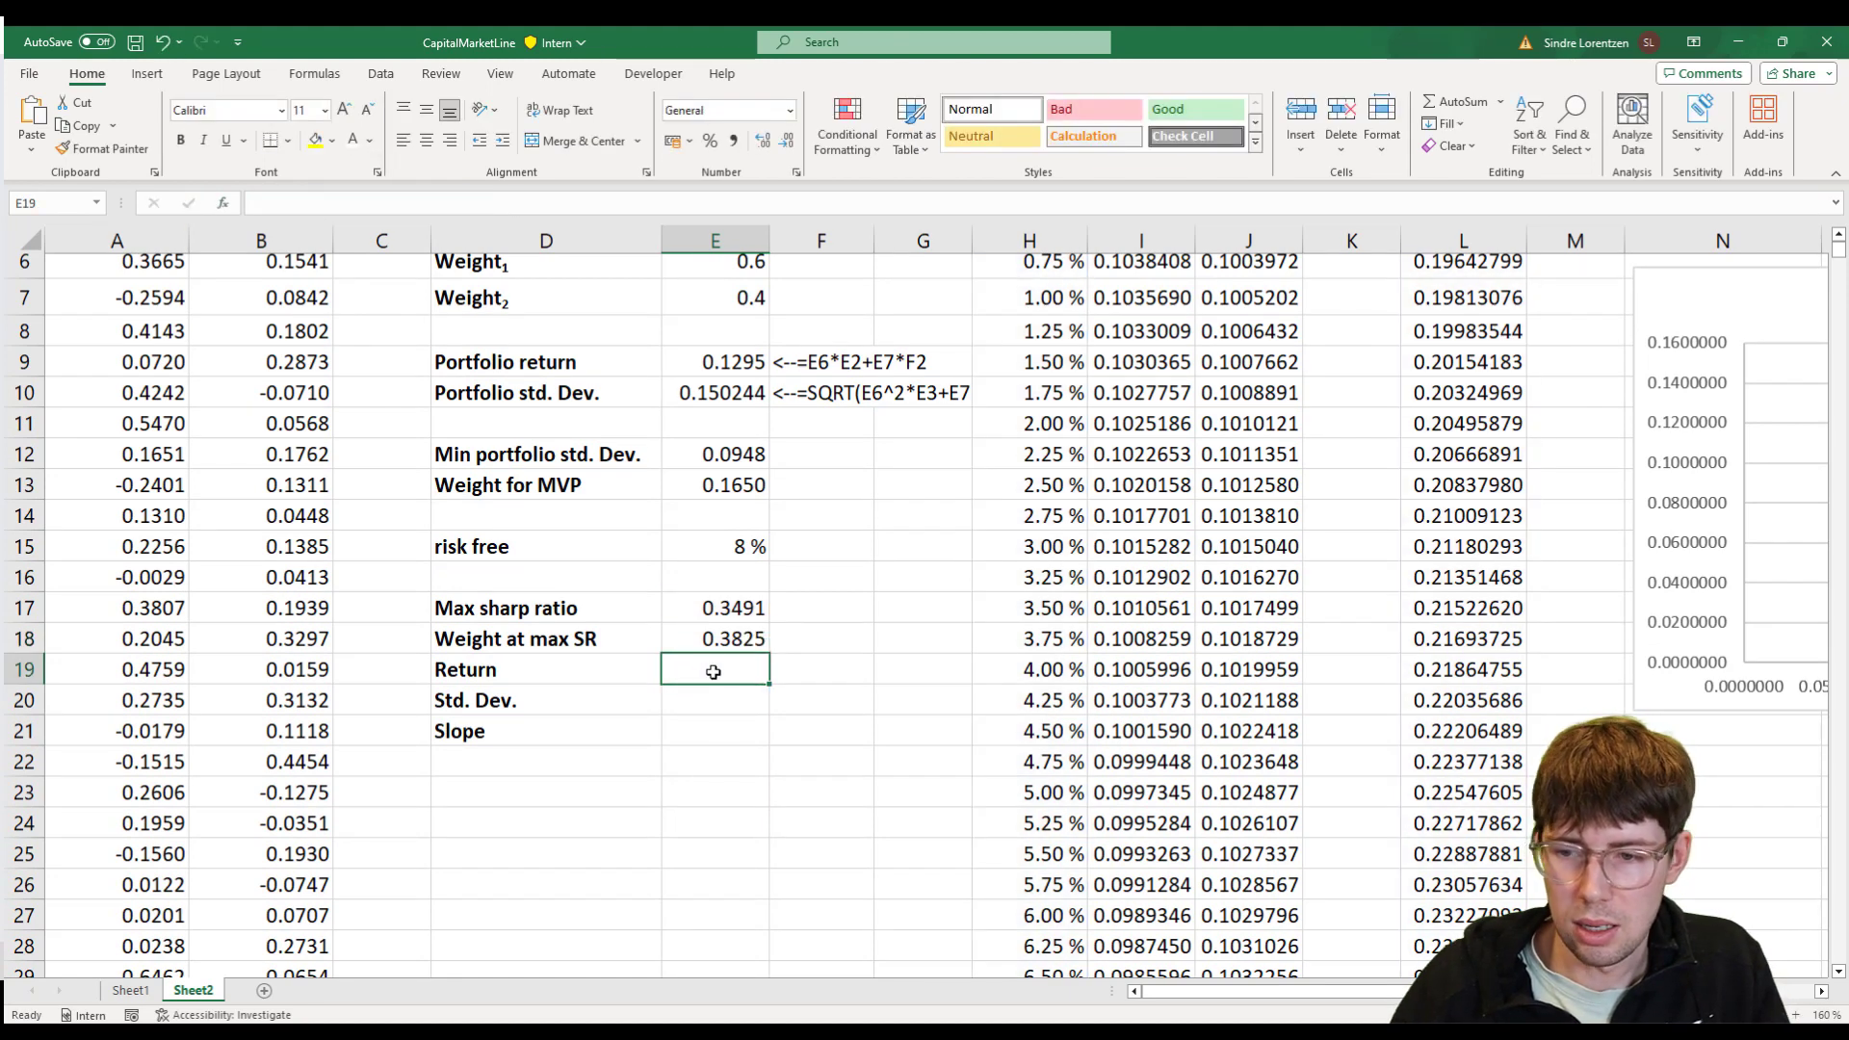
double_click(713, 672)
key("ctrl+v")
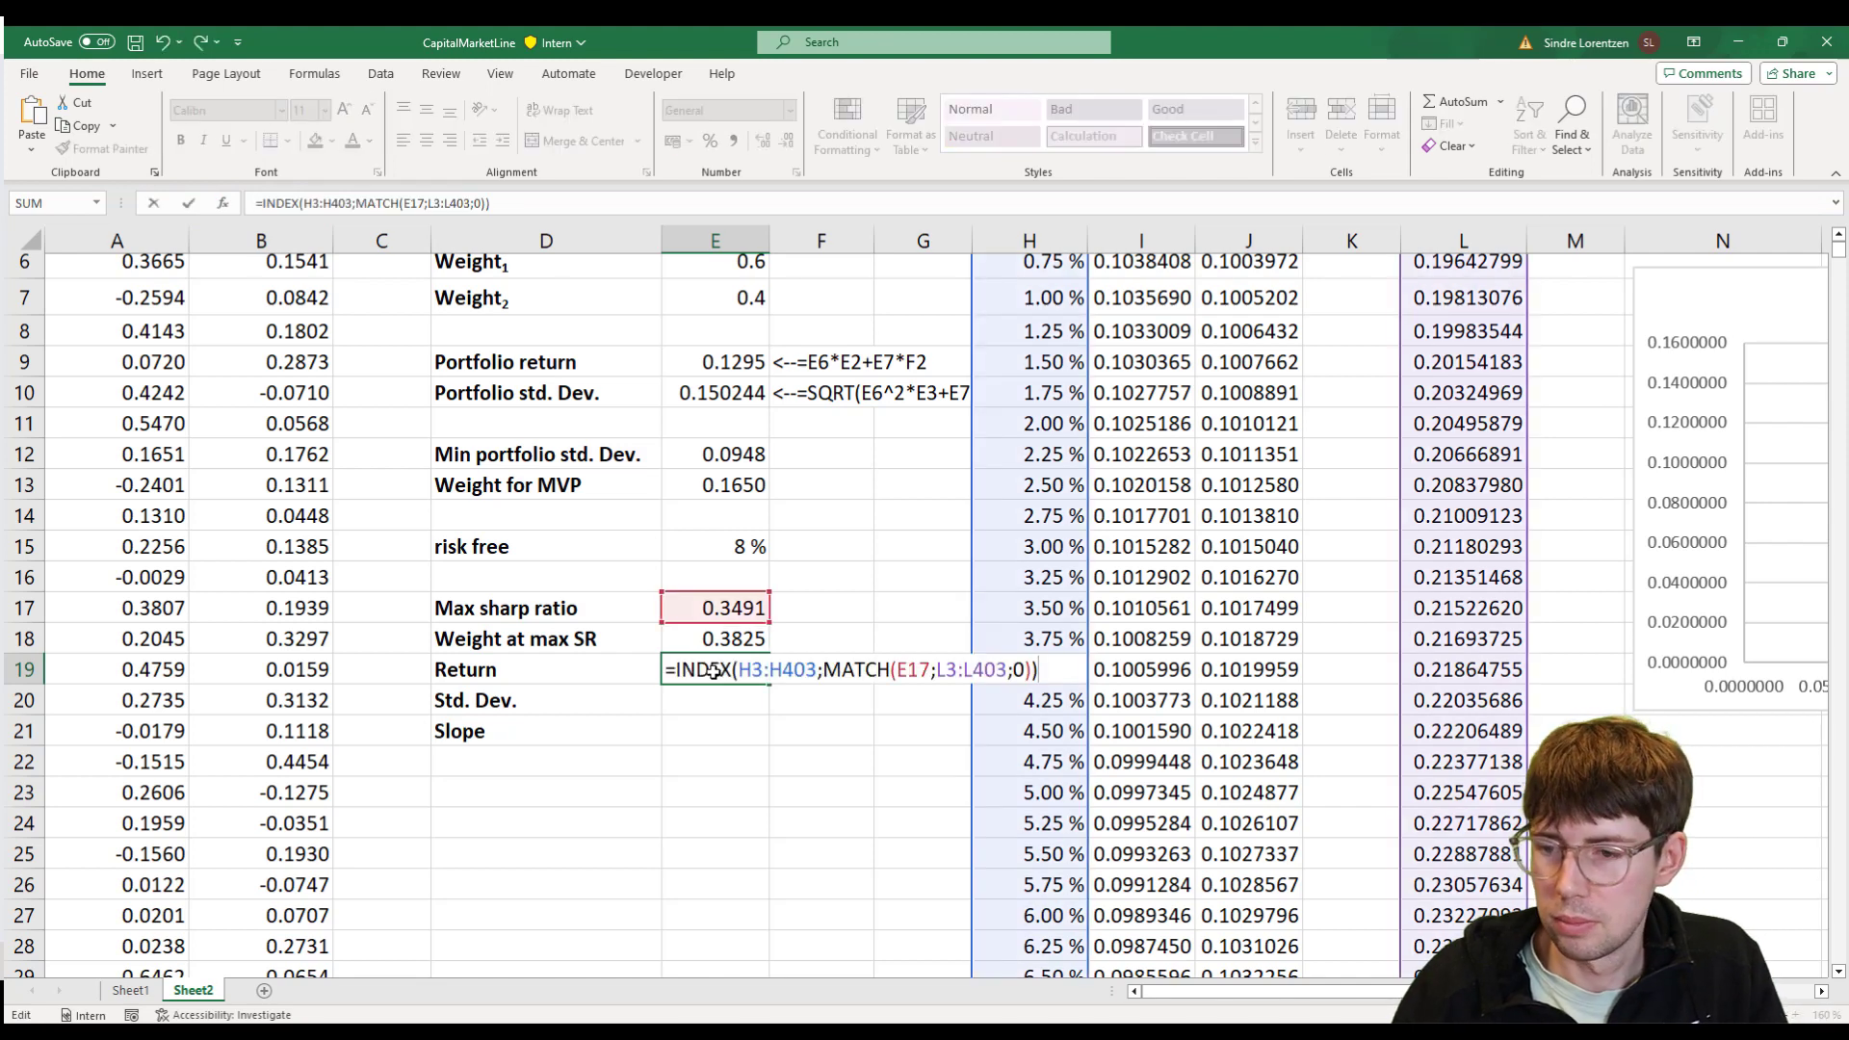
scroll(1158, 520, "up", 2)
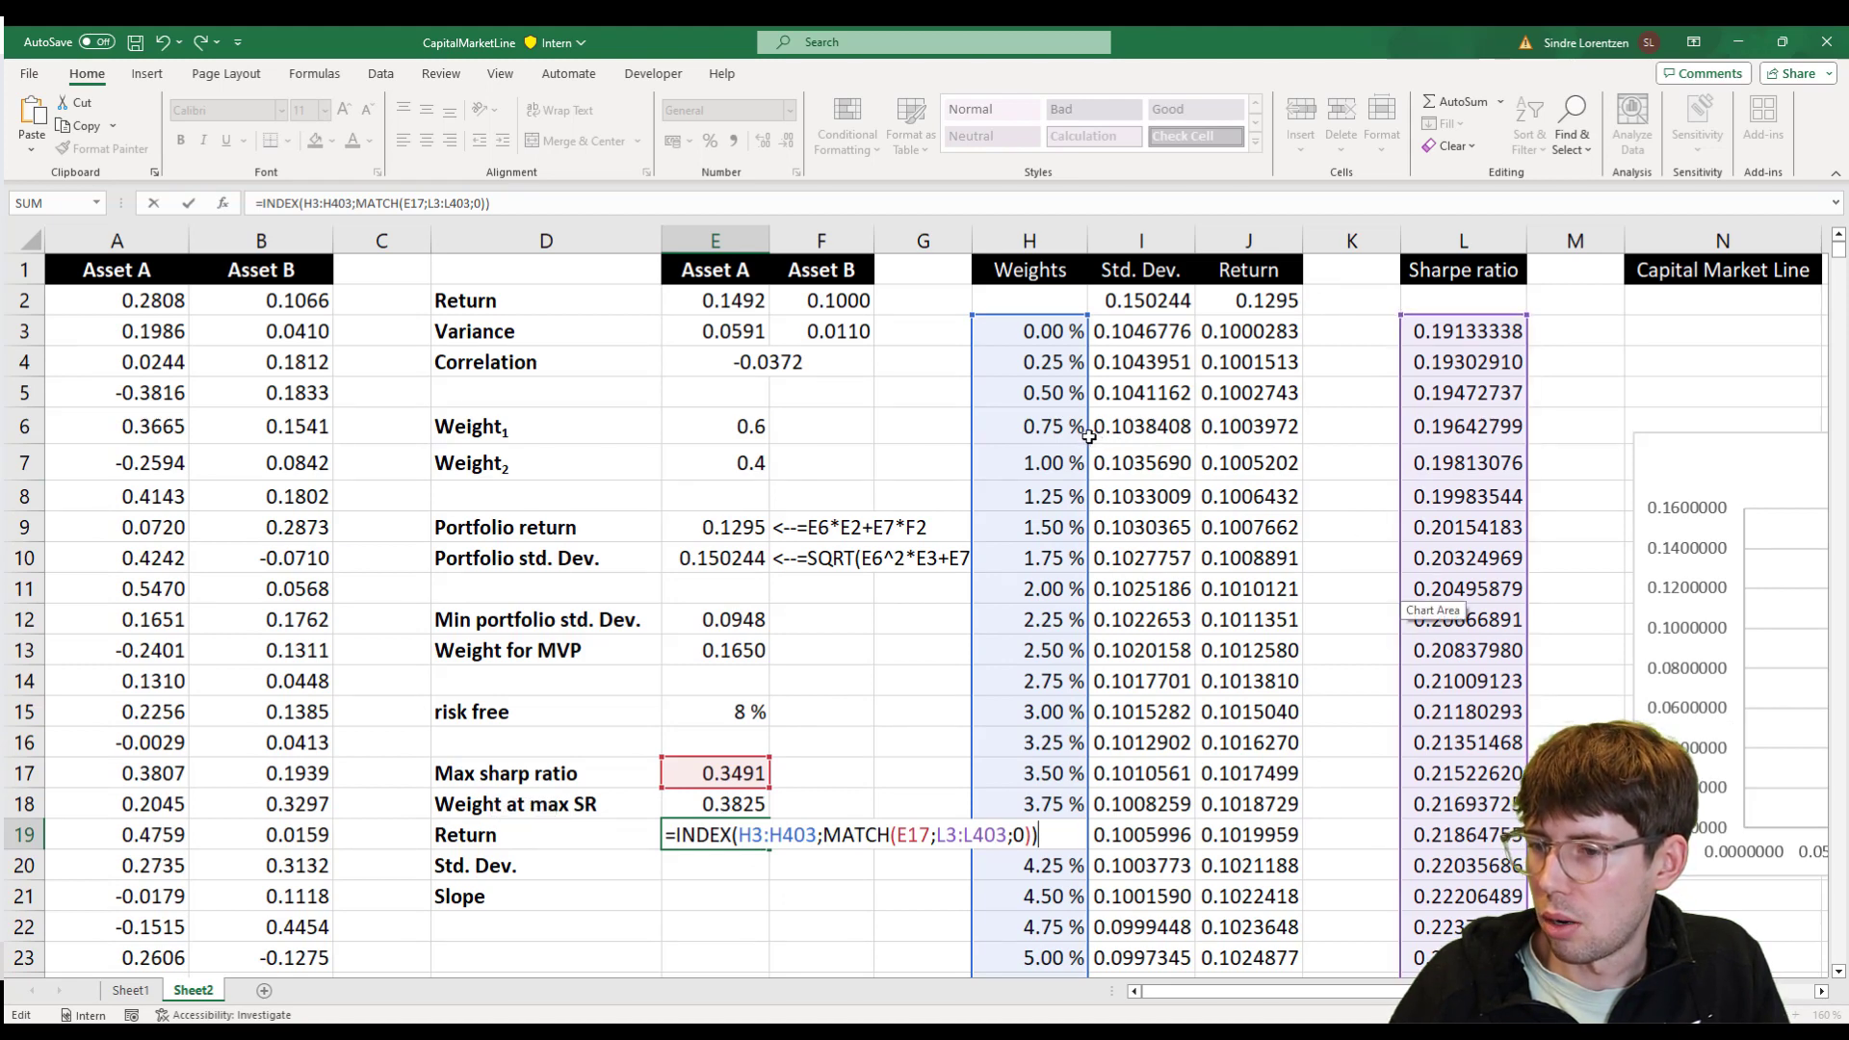
left_click_drag(1089, 433, 1209, 445)
key("Return")
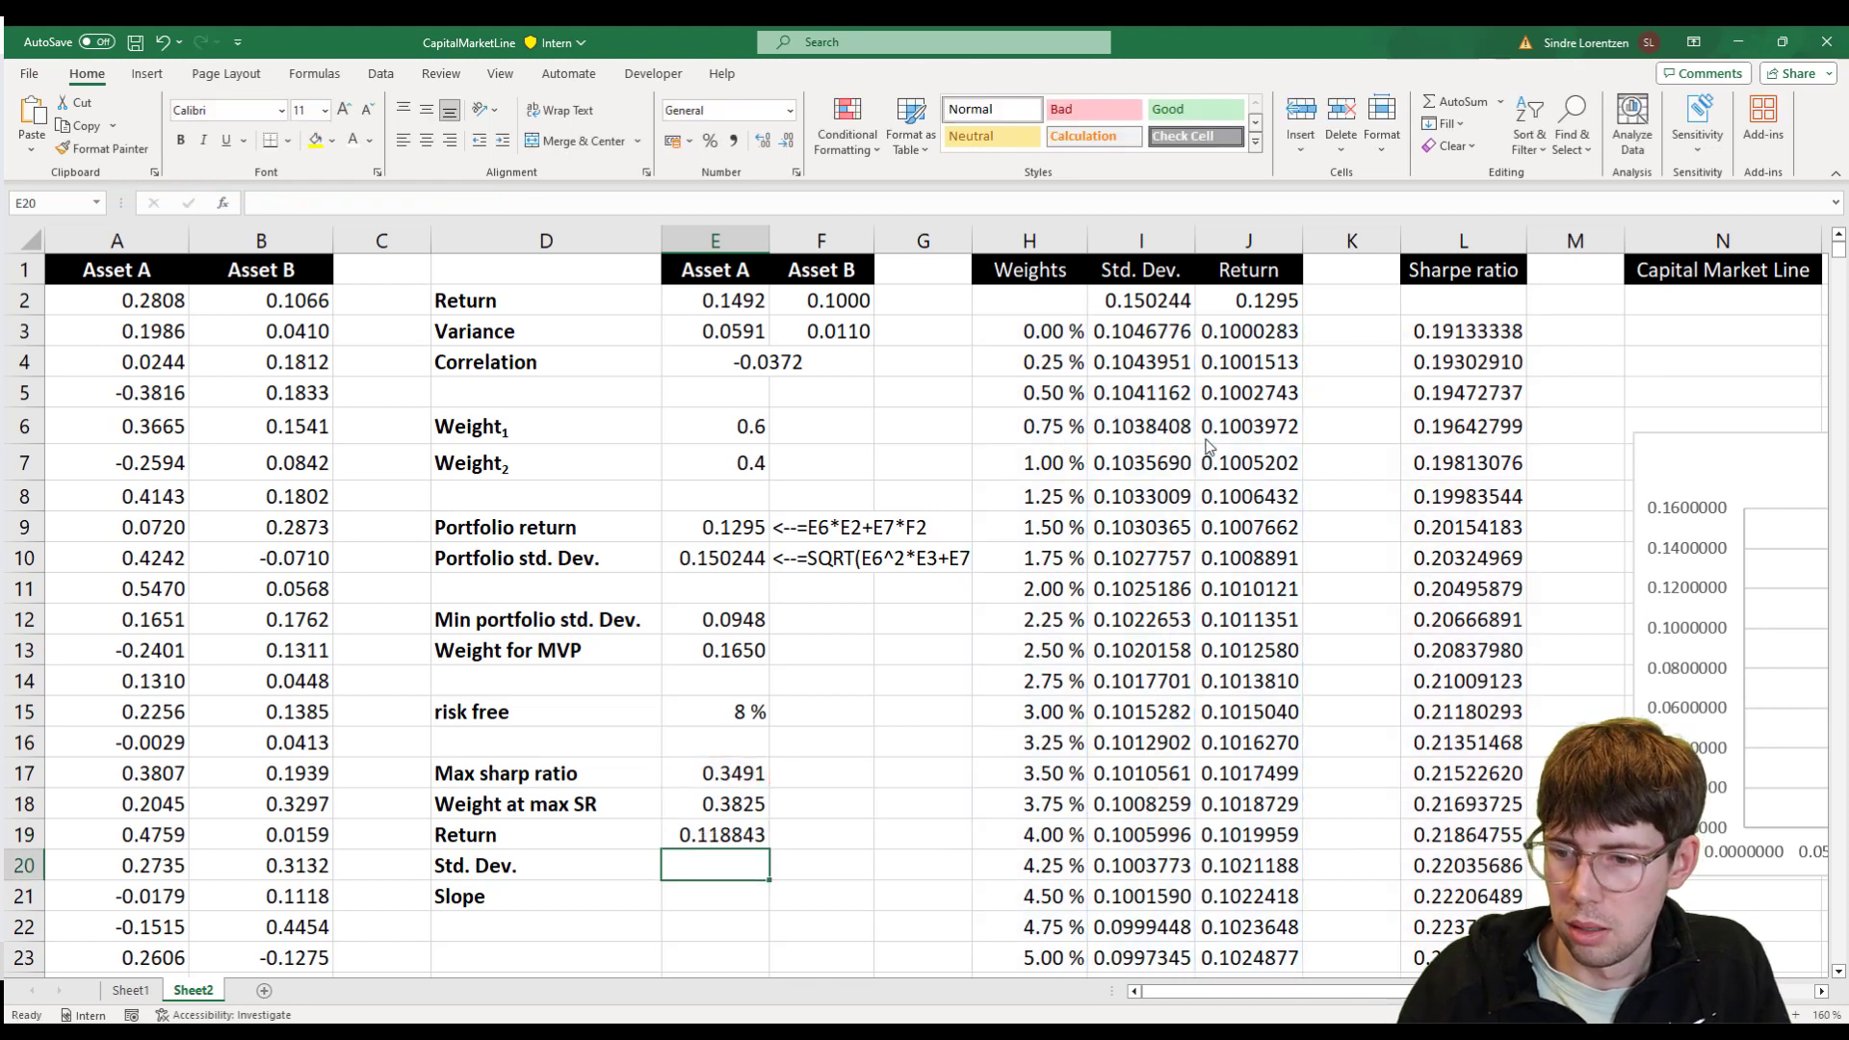
- Compare the return in E19 with the return in the yellow 38.25% row, and go back to E19
key("Up")
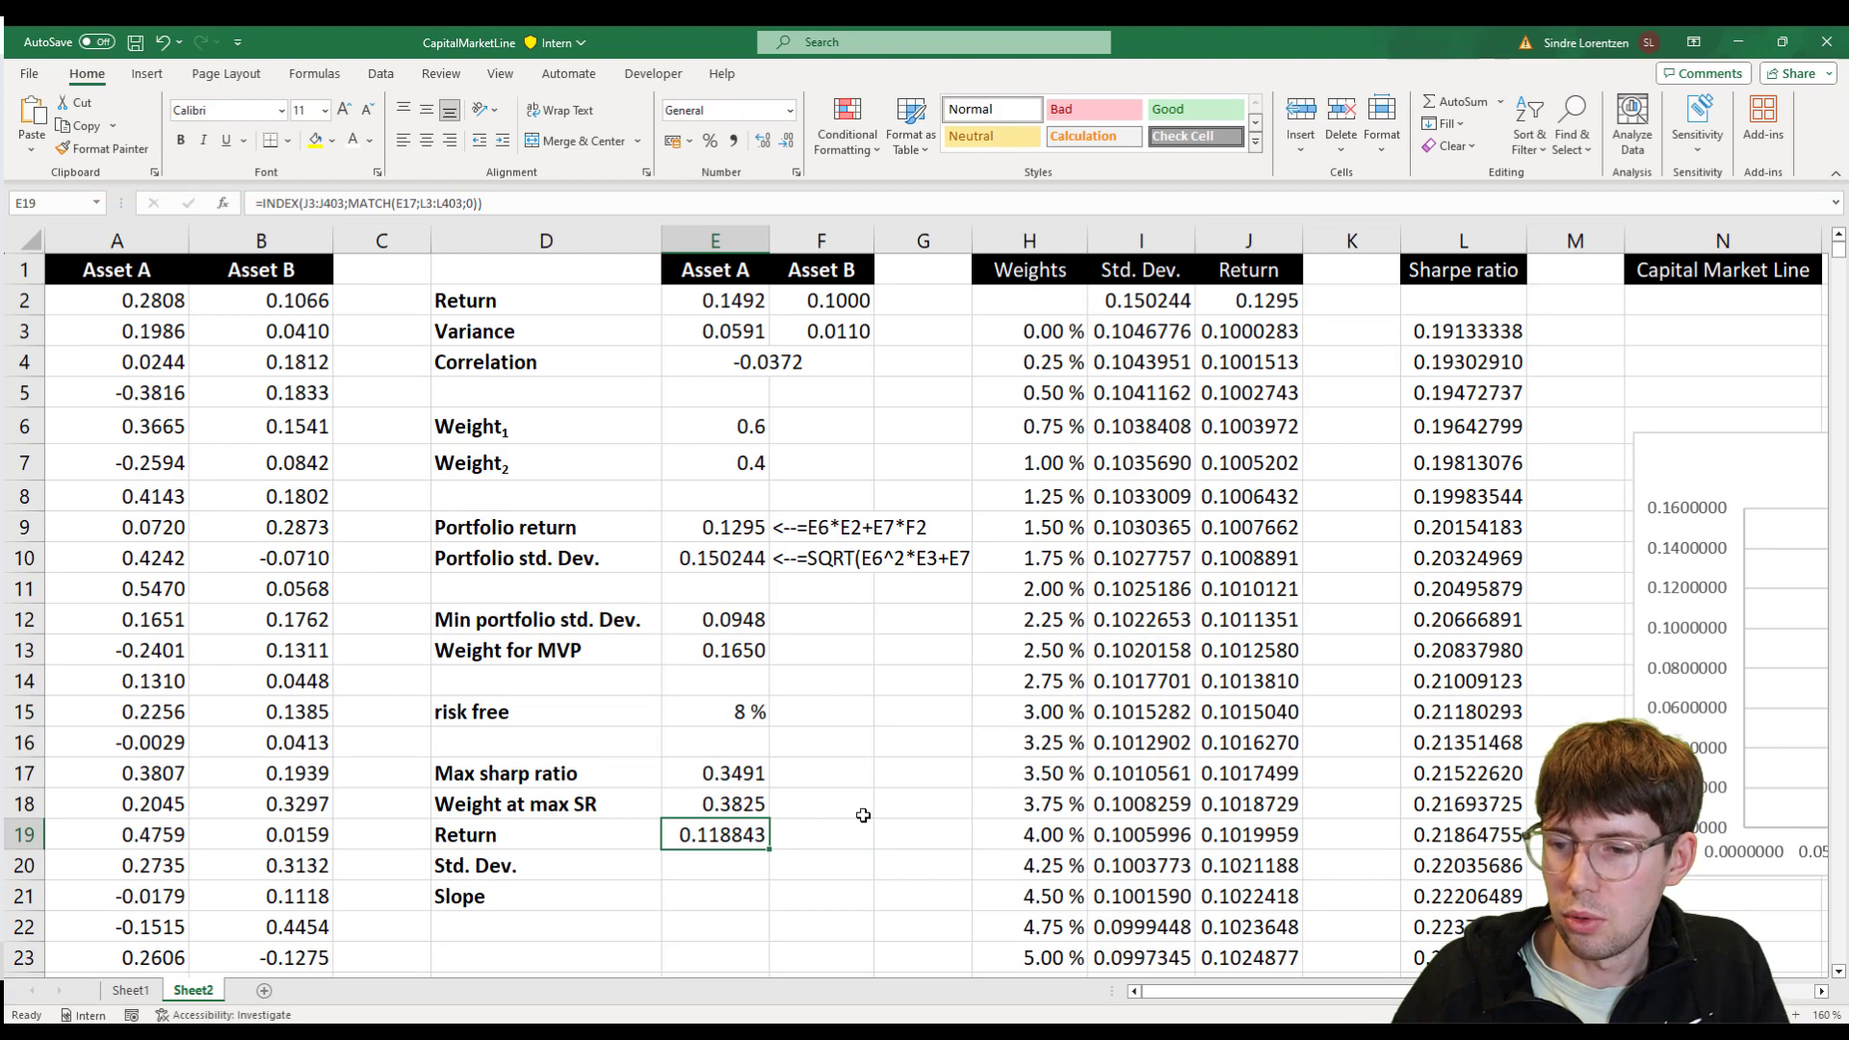
scroll(863, 816, "down", 20)
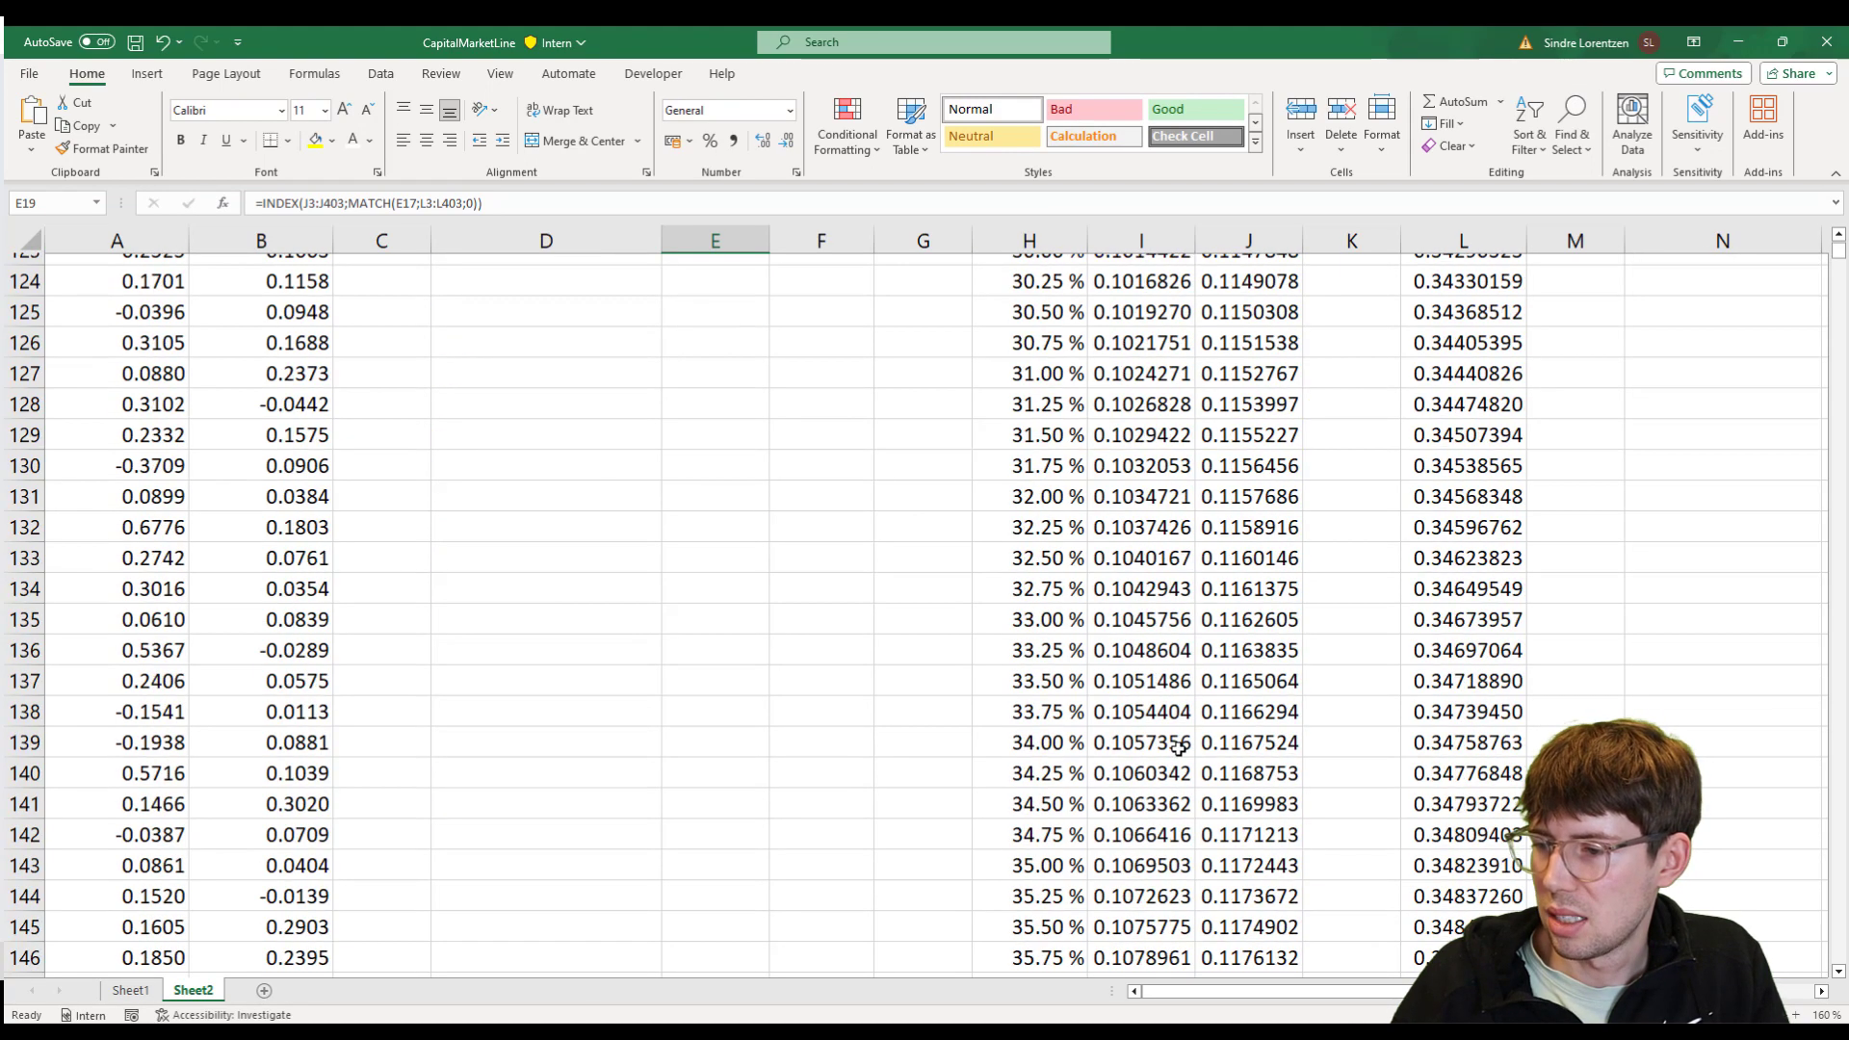
scroll(1178, 747, "down", 9)
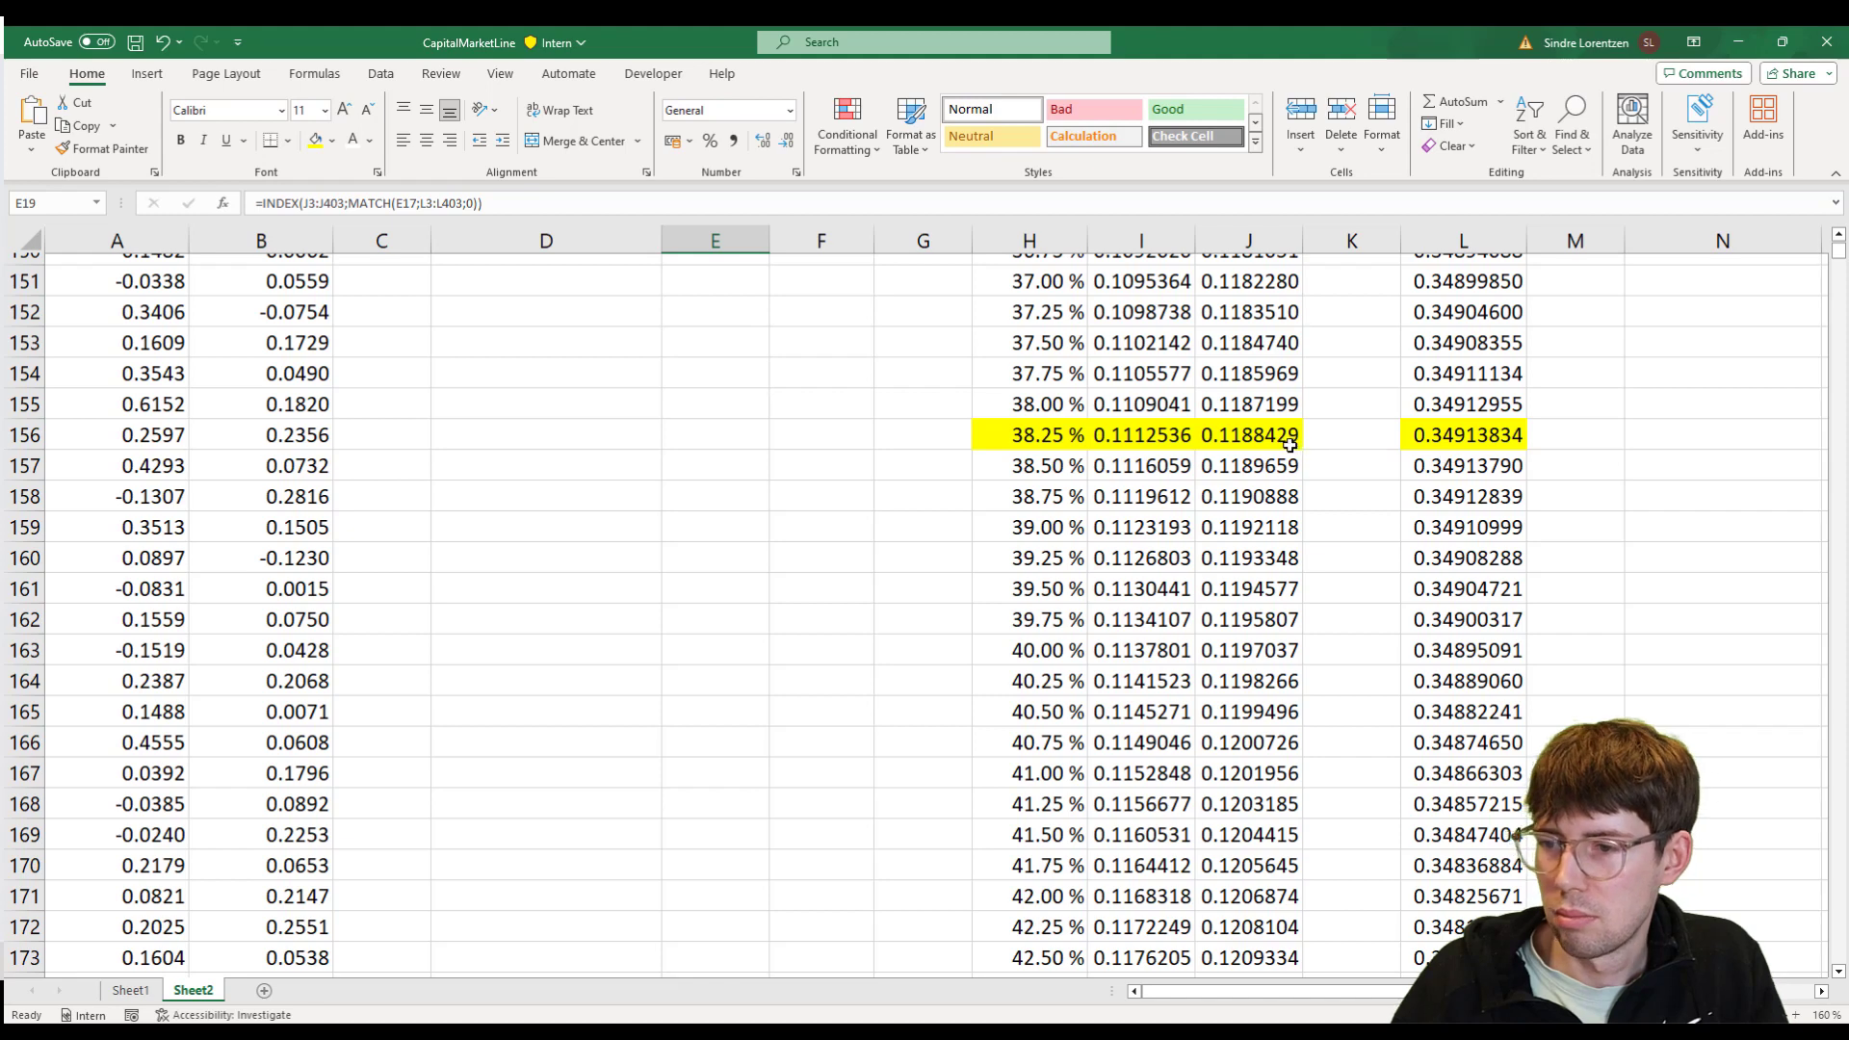
left_click(766, 461)
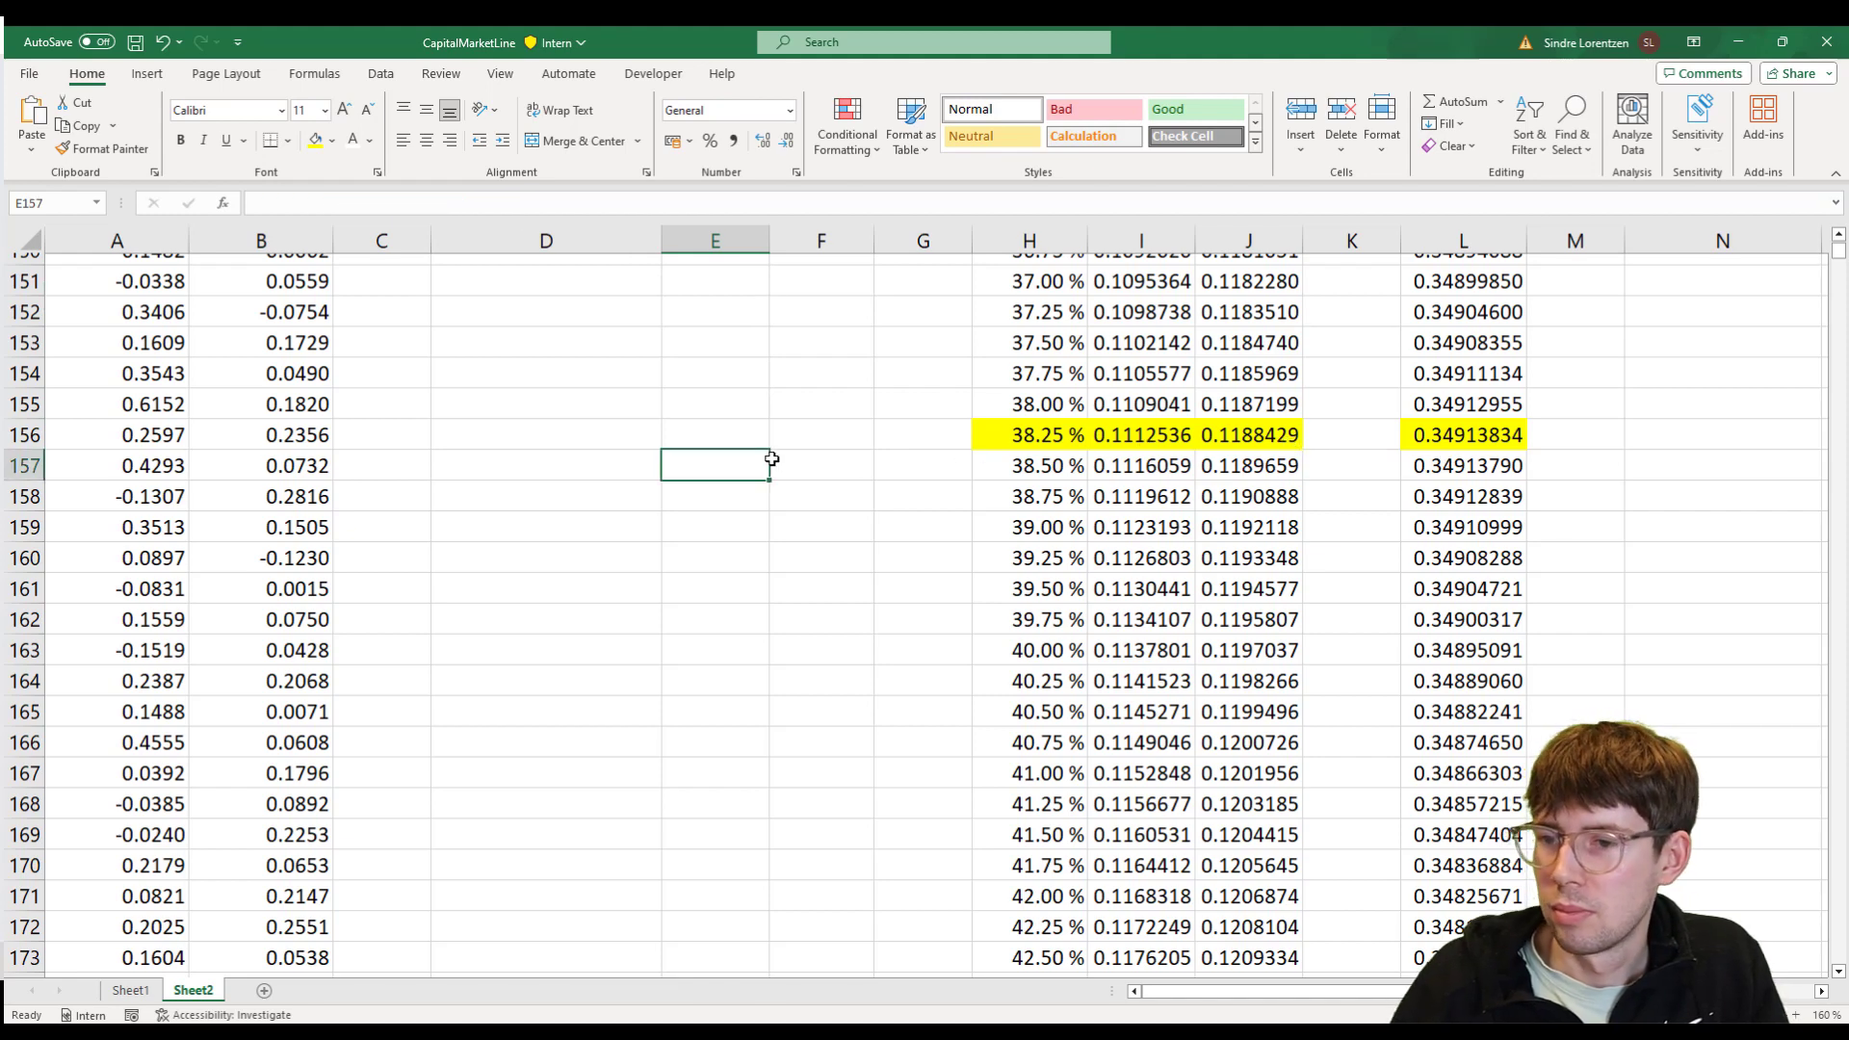
key("ctrl+Up")
key("ctrl+Up")
key("ctrl+Up")
key("Down")
key("Down")
key("Down")
key("Down")
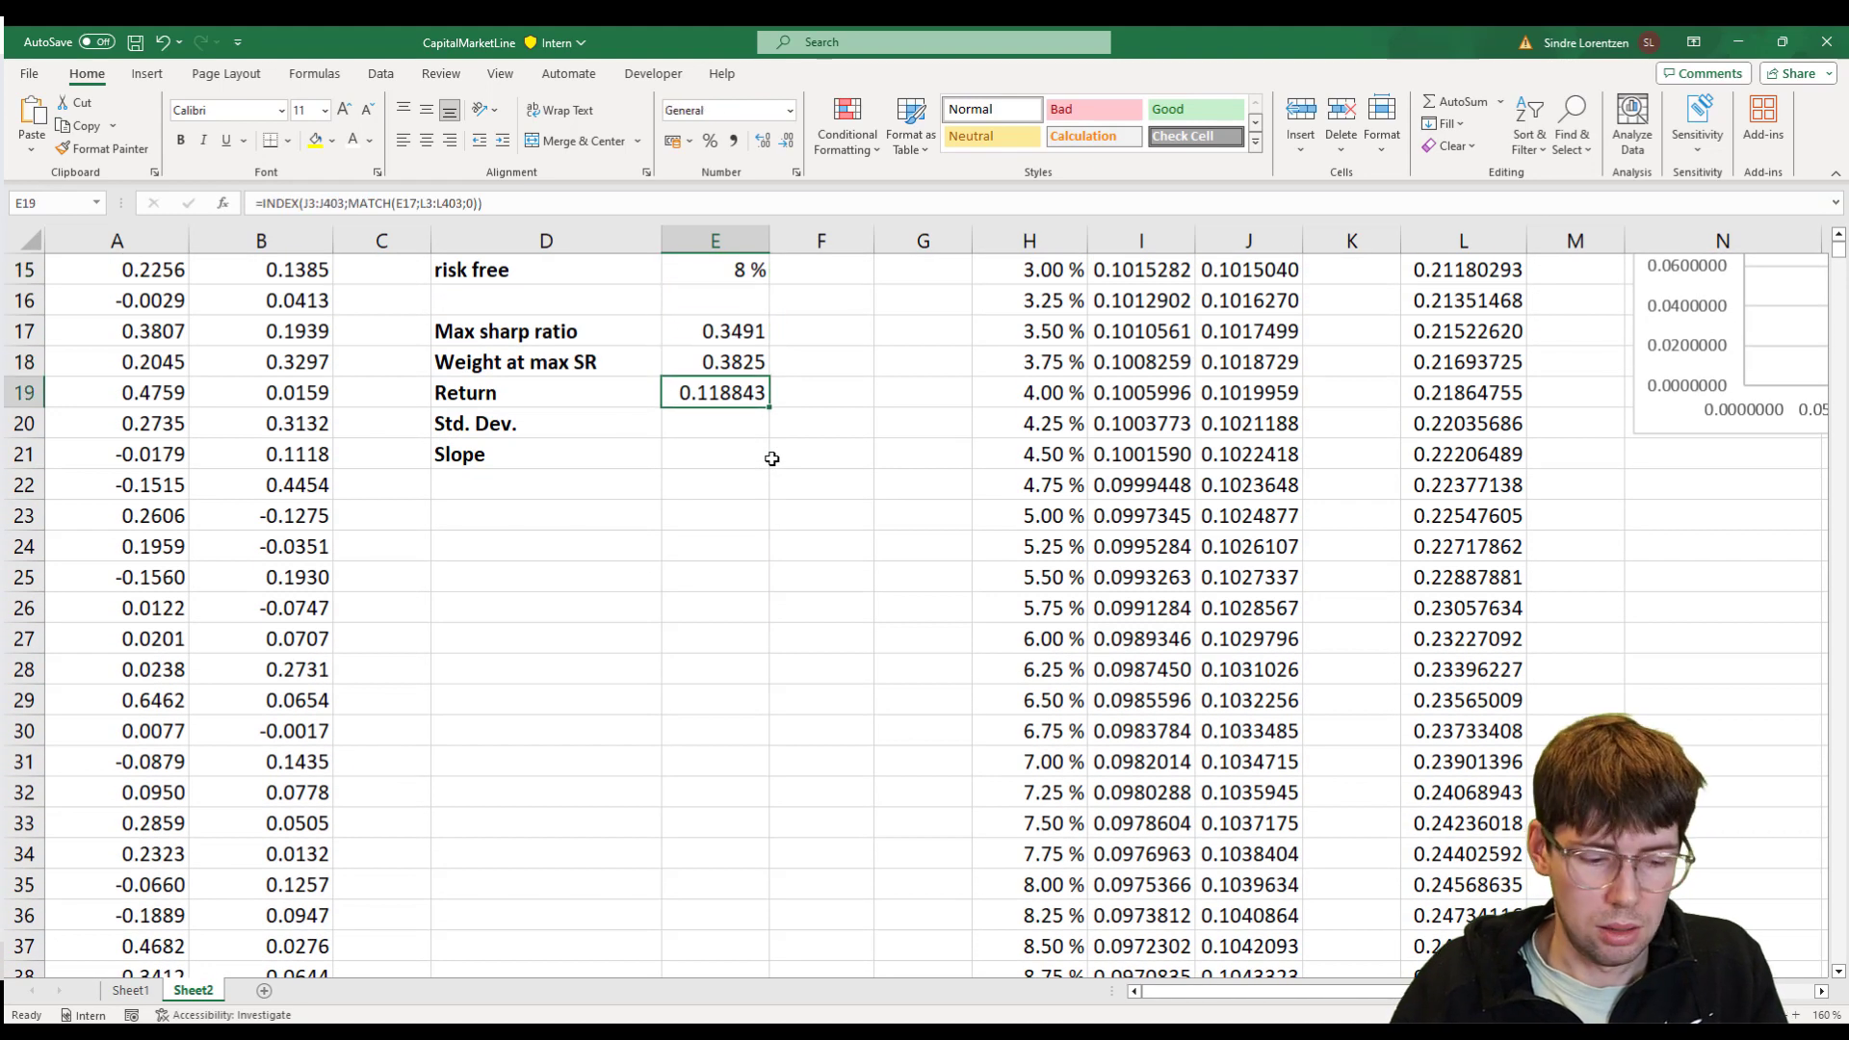
- Copy the formula text from E19 into the Std. Dev. cell E20 as =INDEX(J3:J403;MATCH(E17;L3:L403;0))
key("F2")
key("shift+Home")
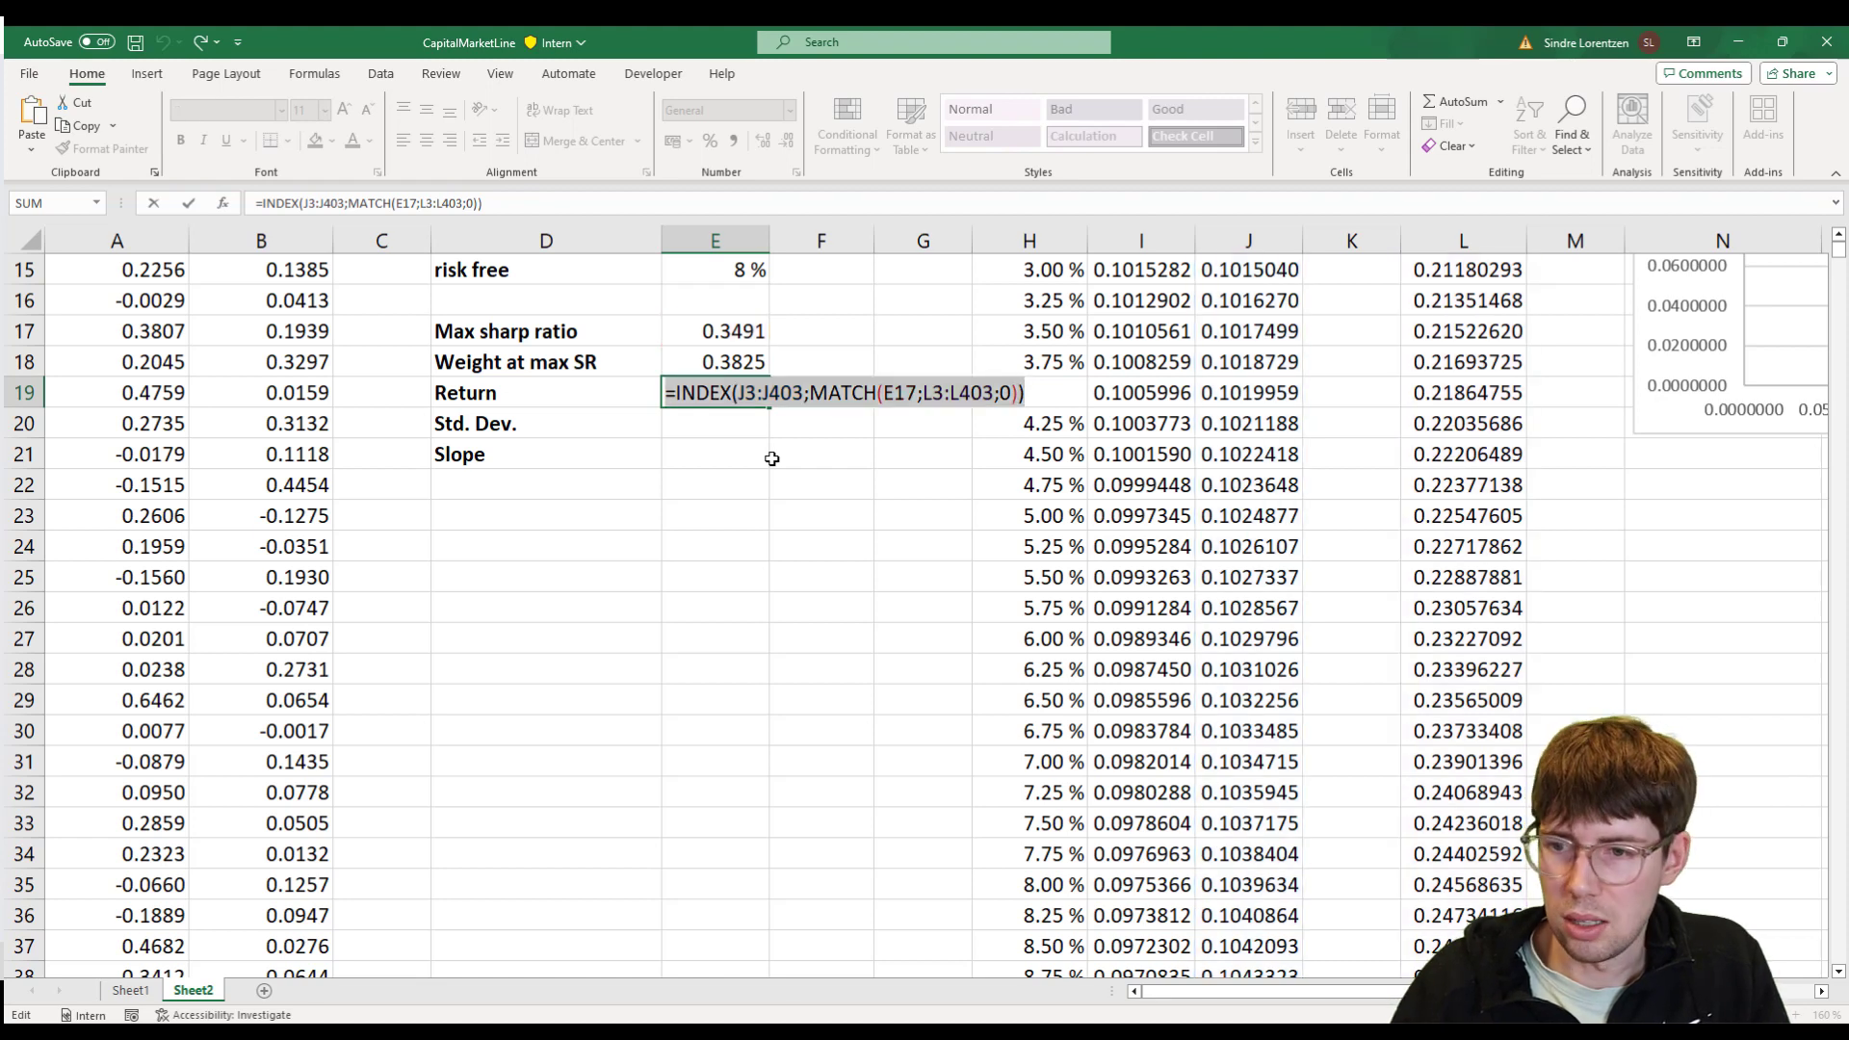
key("ctrl+c")
key("Return")
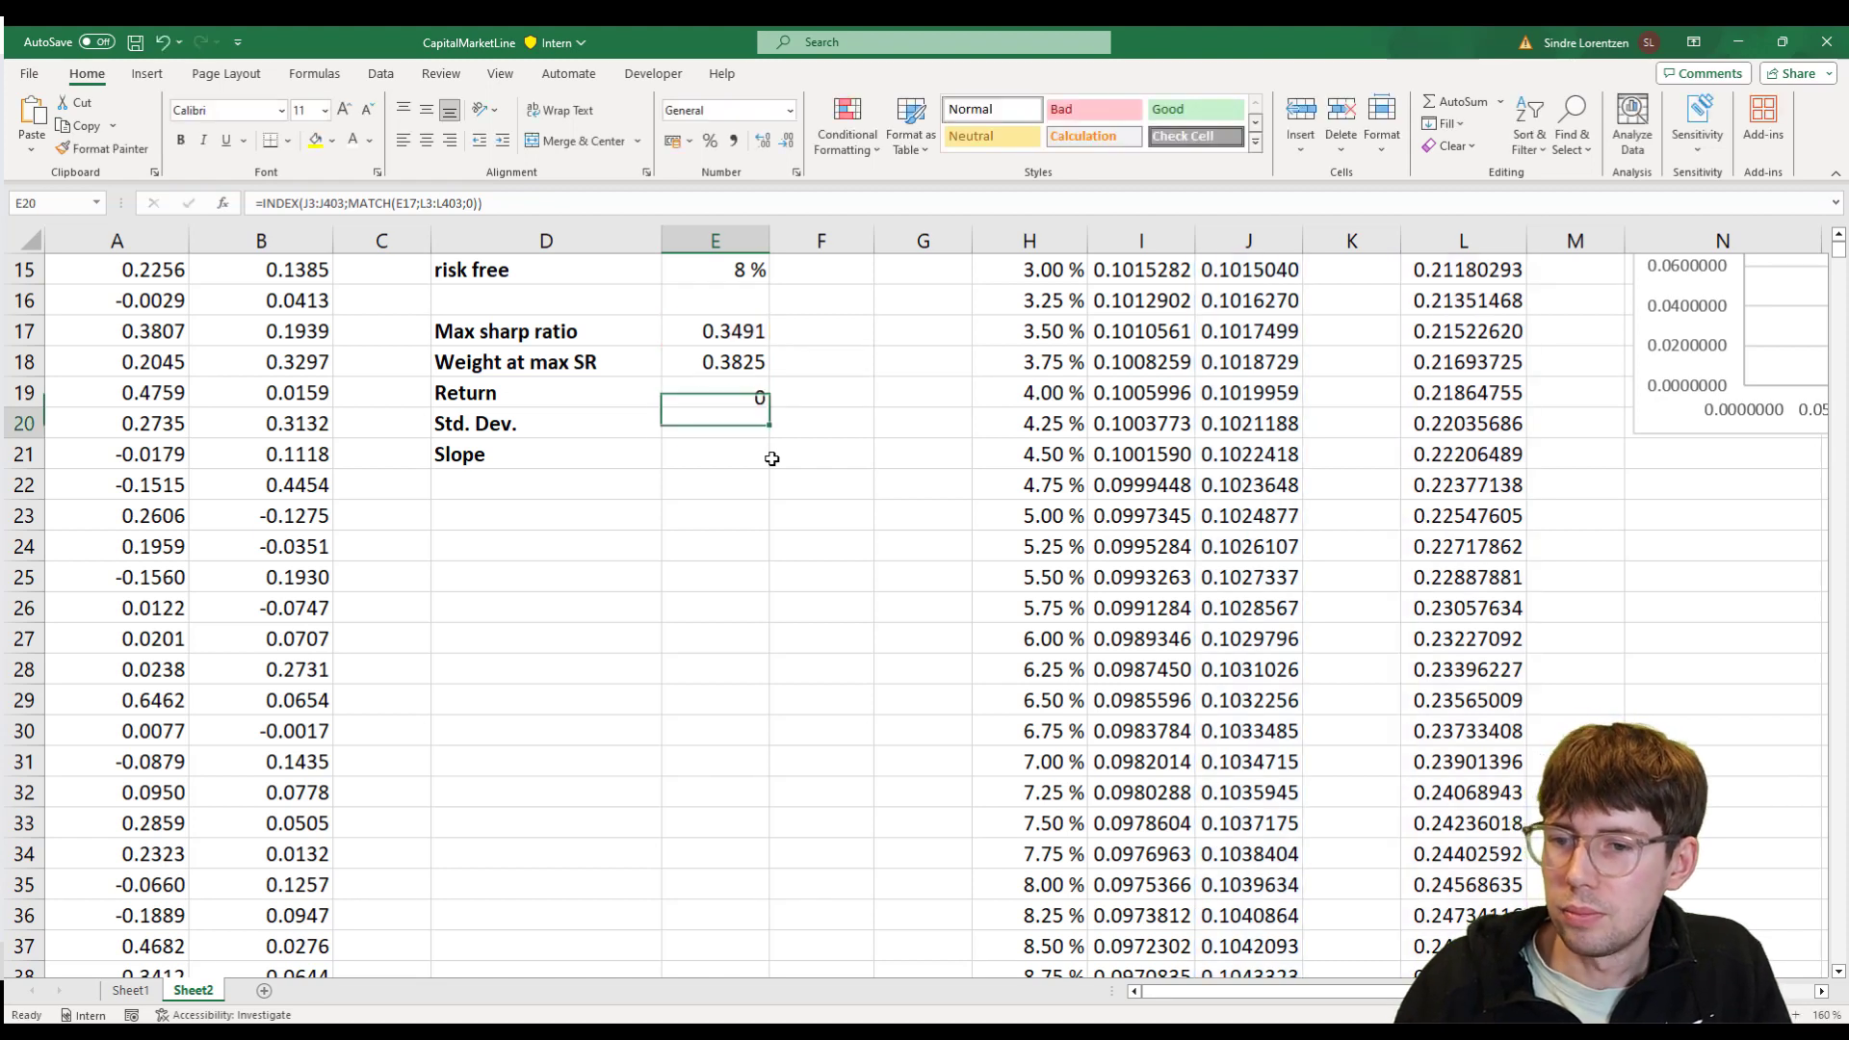
key("F2")
key("ctrl+v")
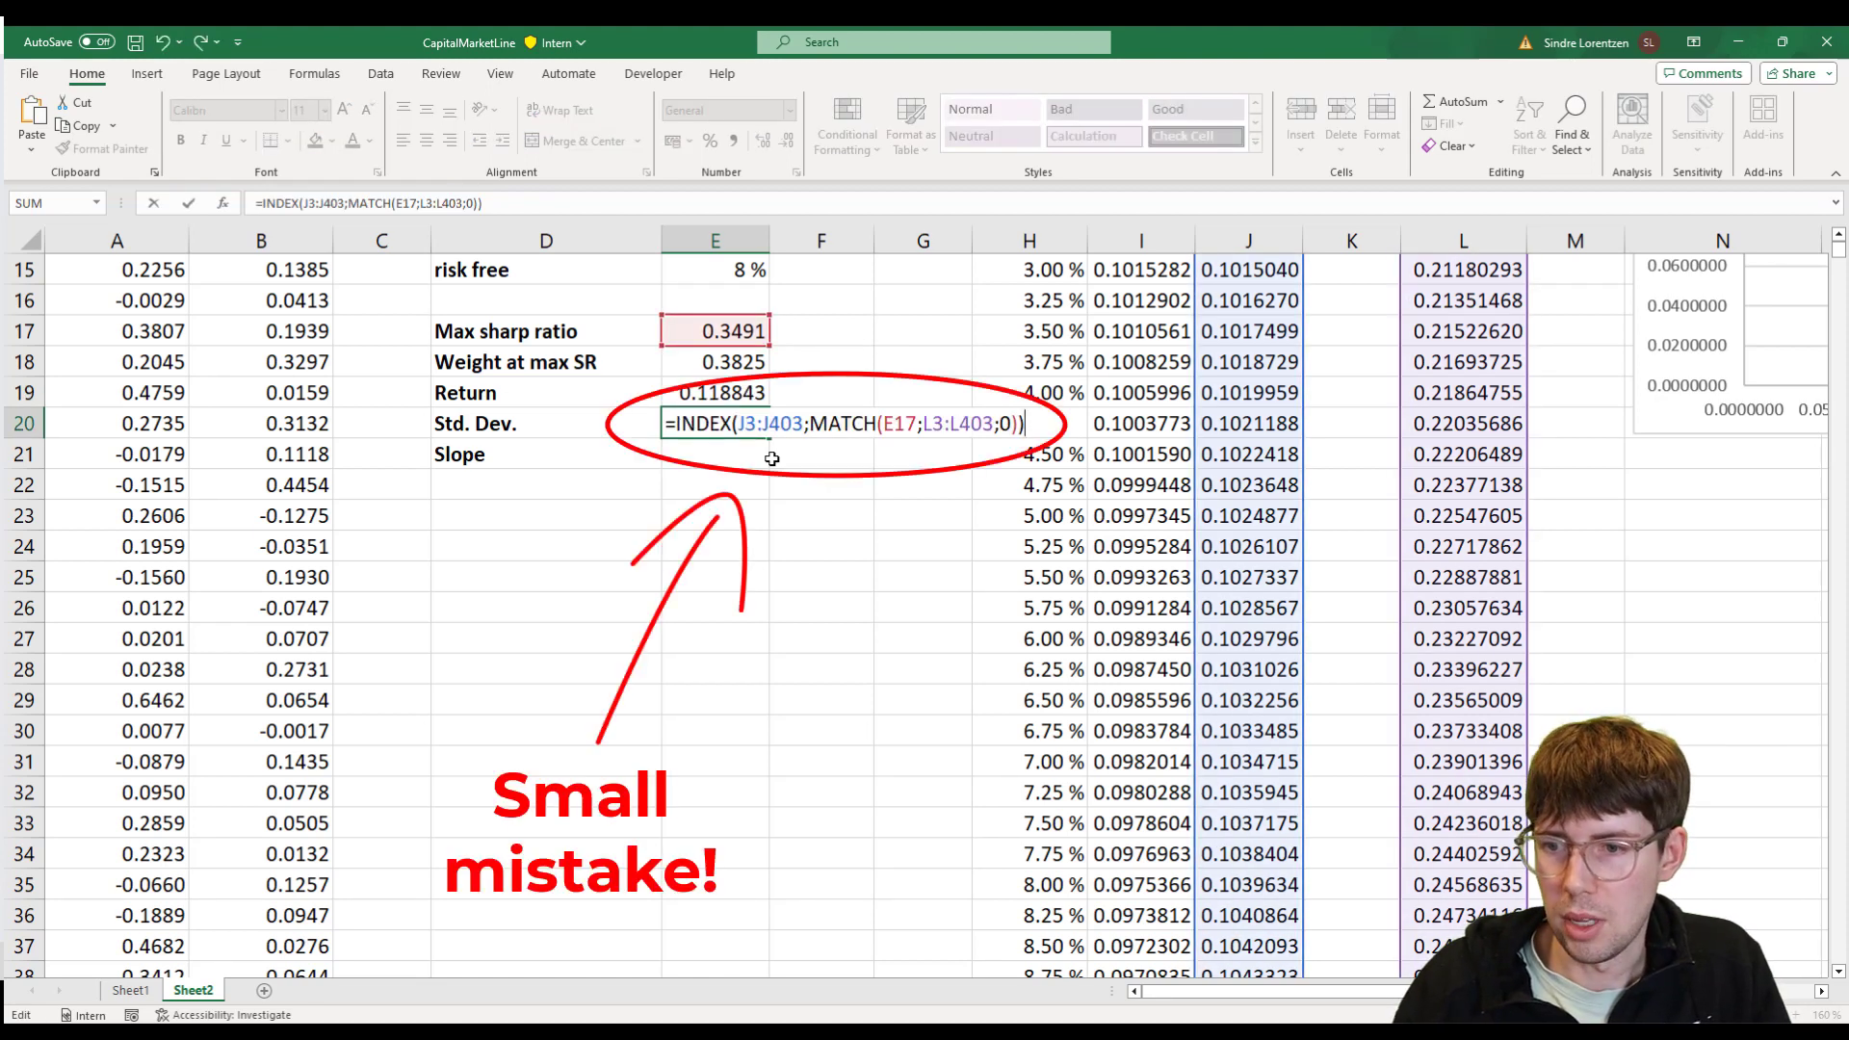
key("Return")
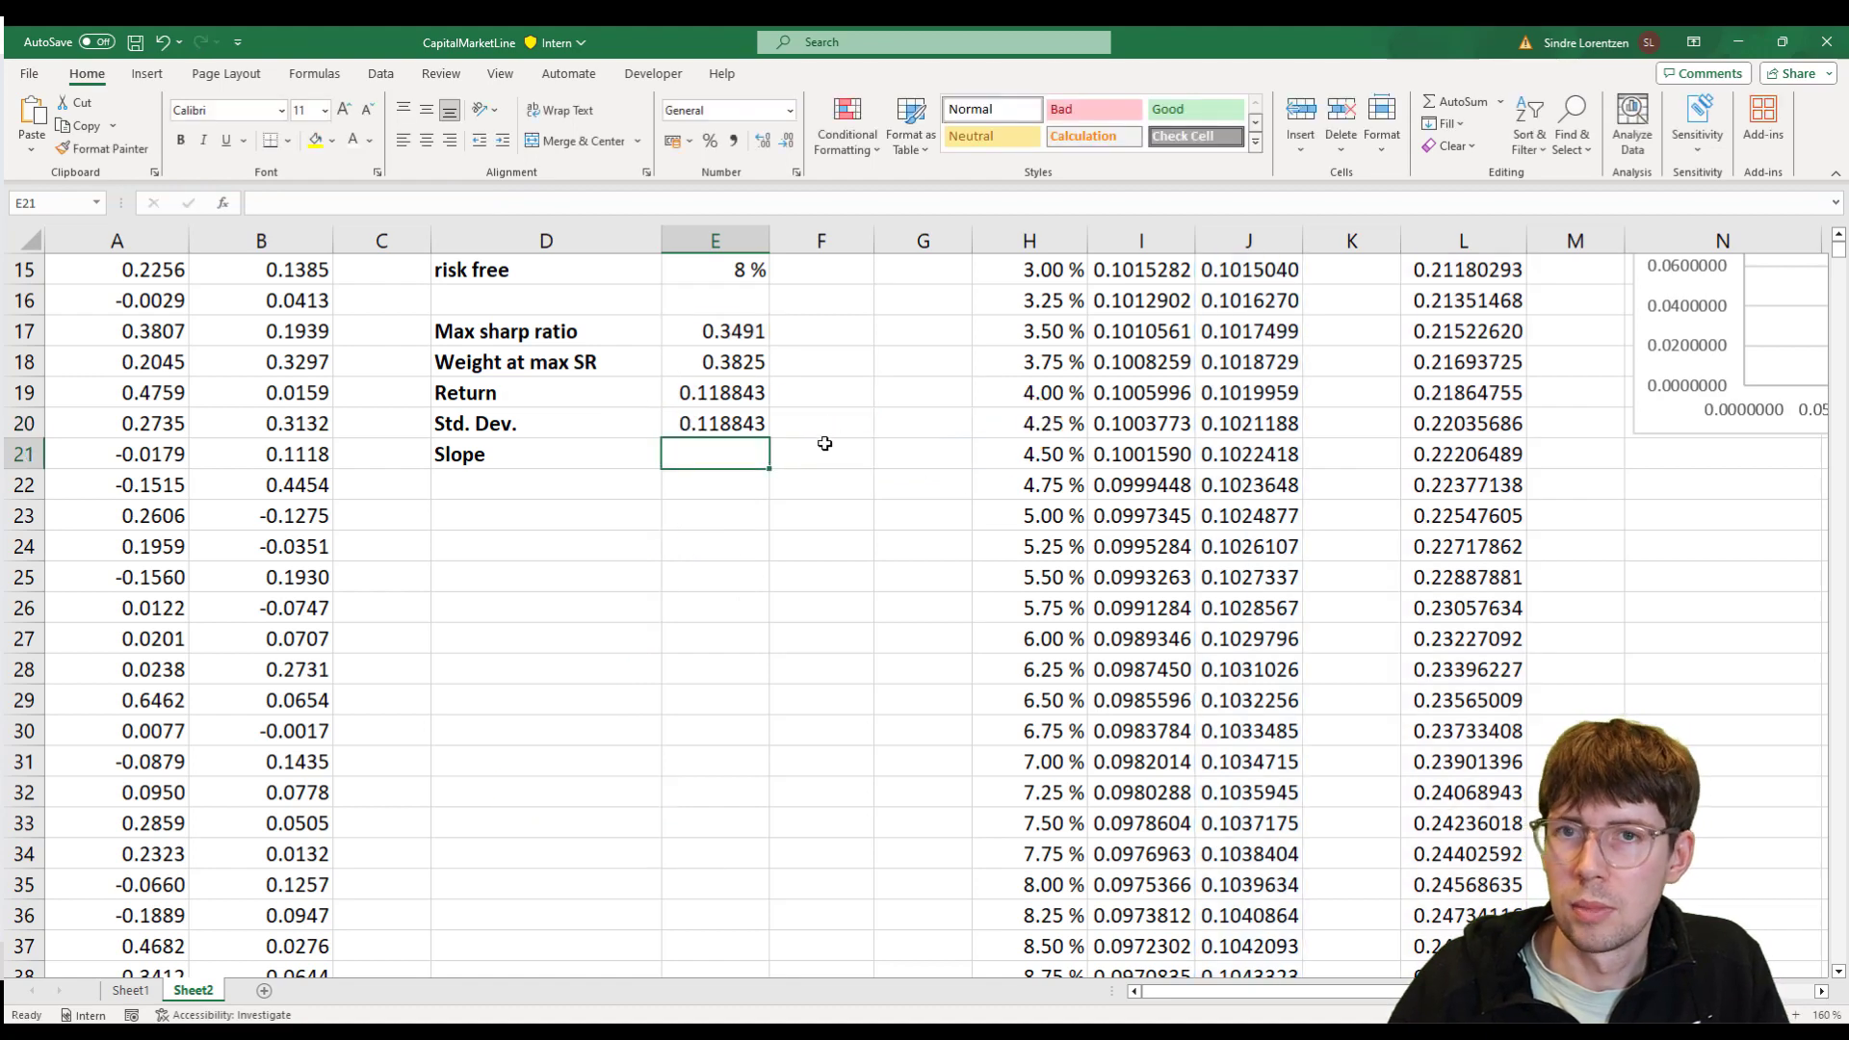
- Move the frontier chart out of the Capital Market Line column so that it starts over column O
scroll(828, 443, "up", 4)
scroll(849, 434, "down", 1)
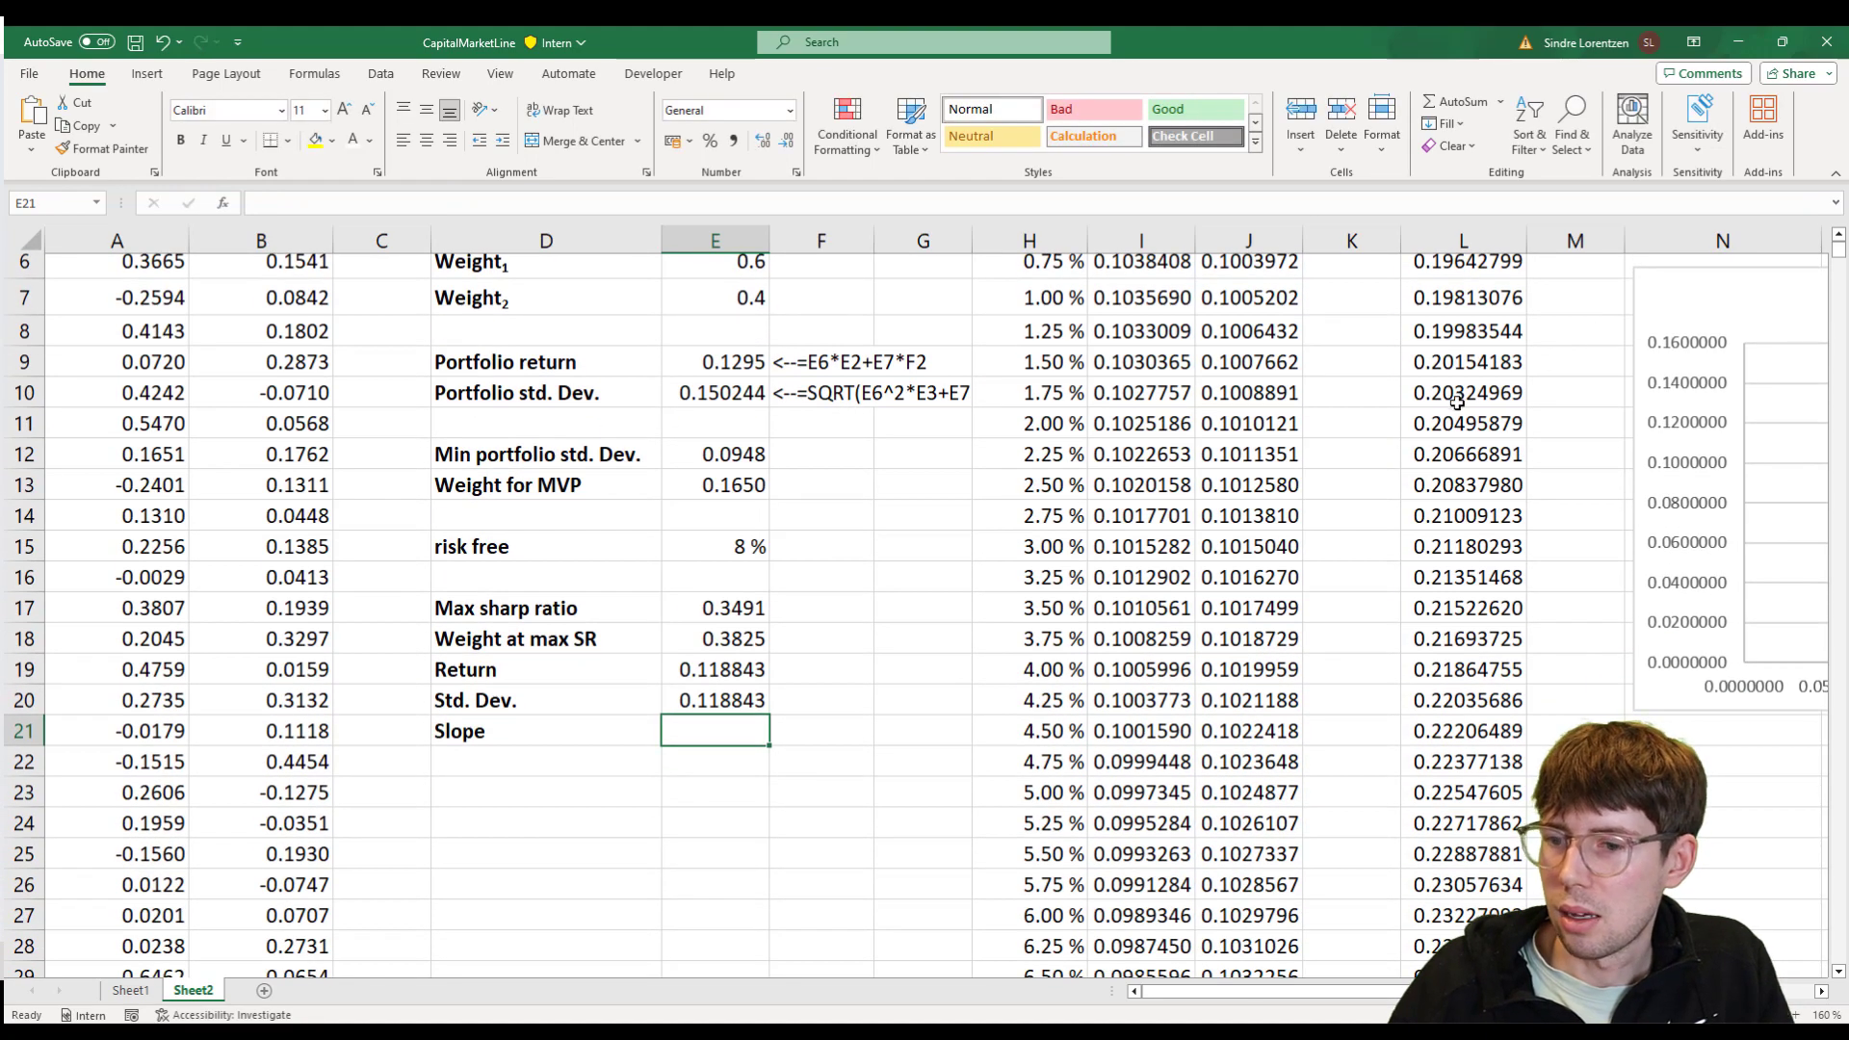
scroll(963, 462, "up", 2)
scroll(983, 472, "down", 2)
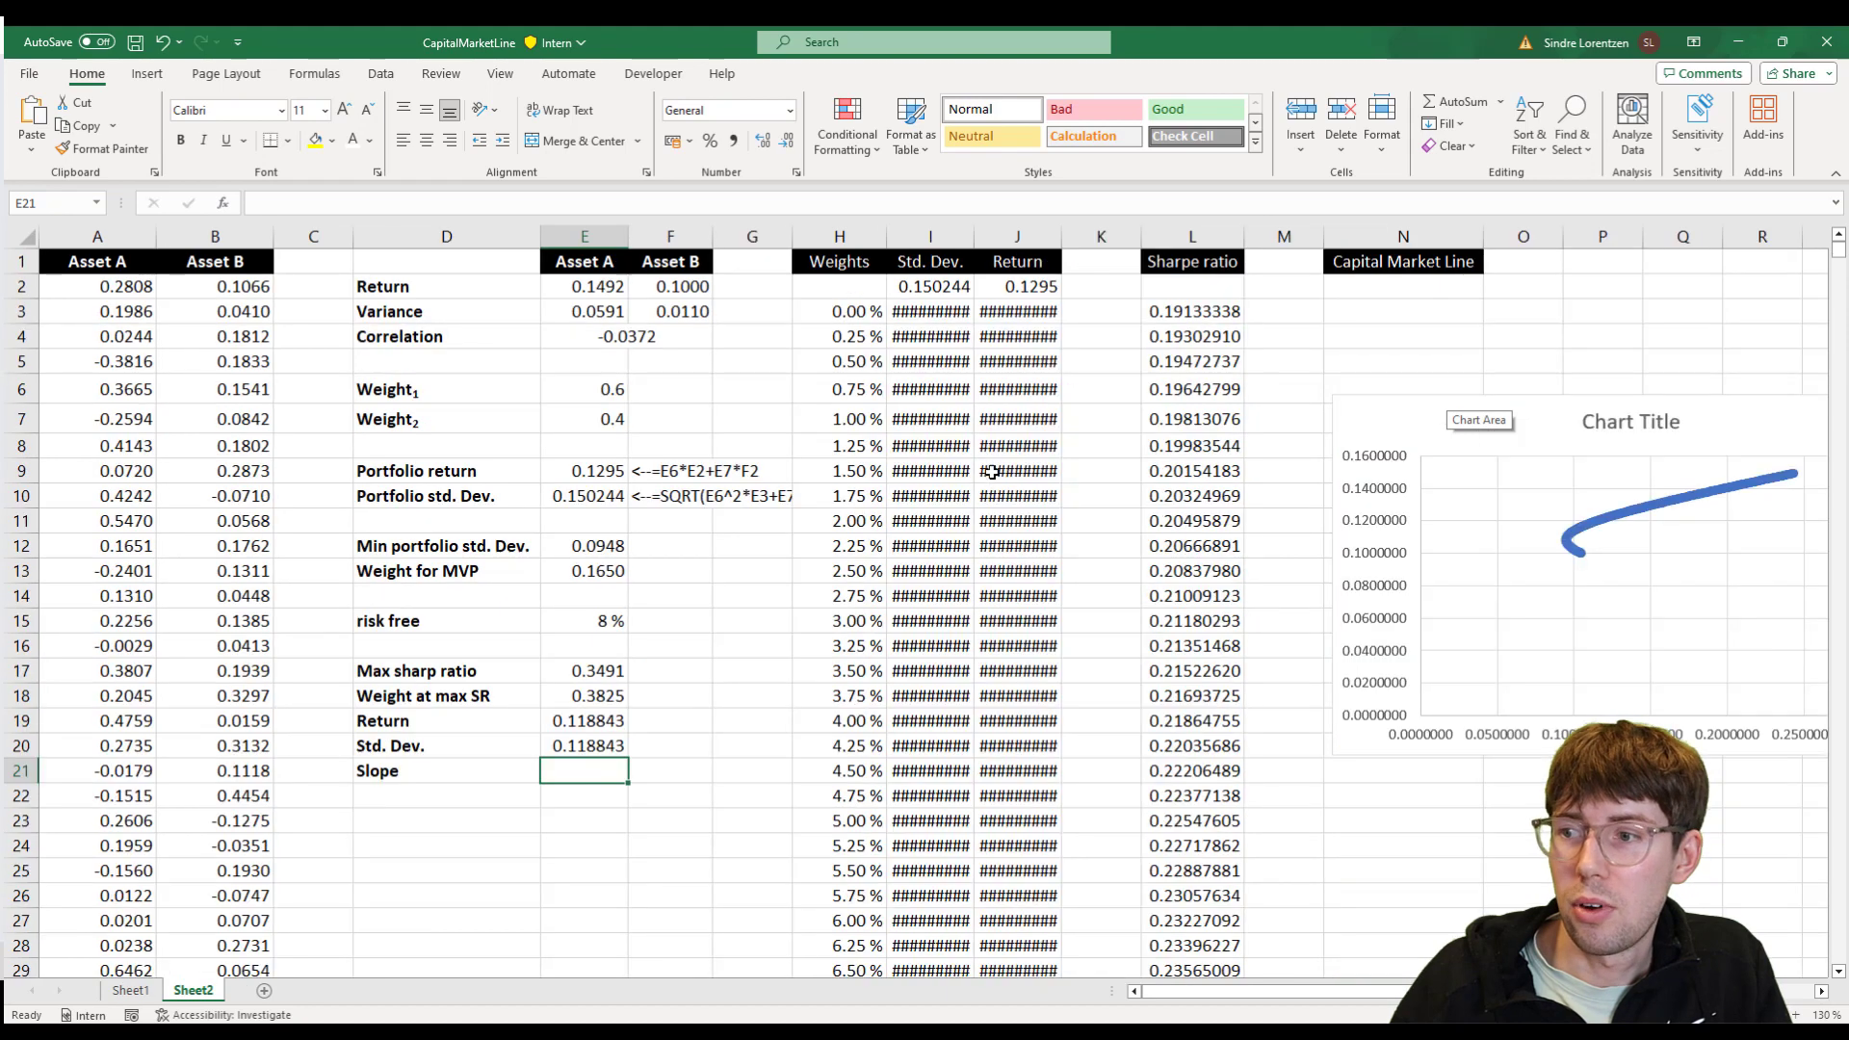
left_click(1481, 417)
left_click_drag(1481, 417, 1625, 425)
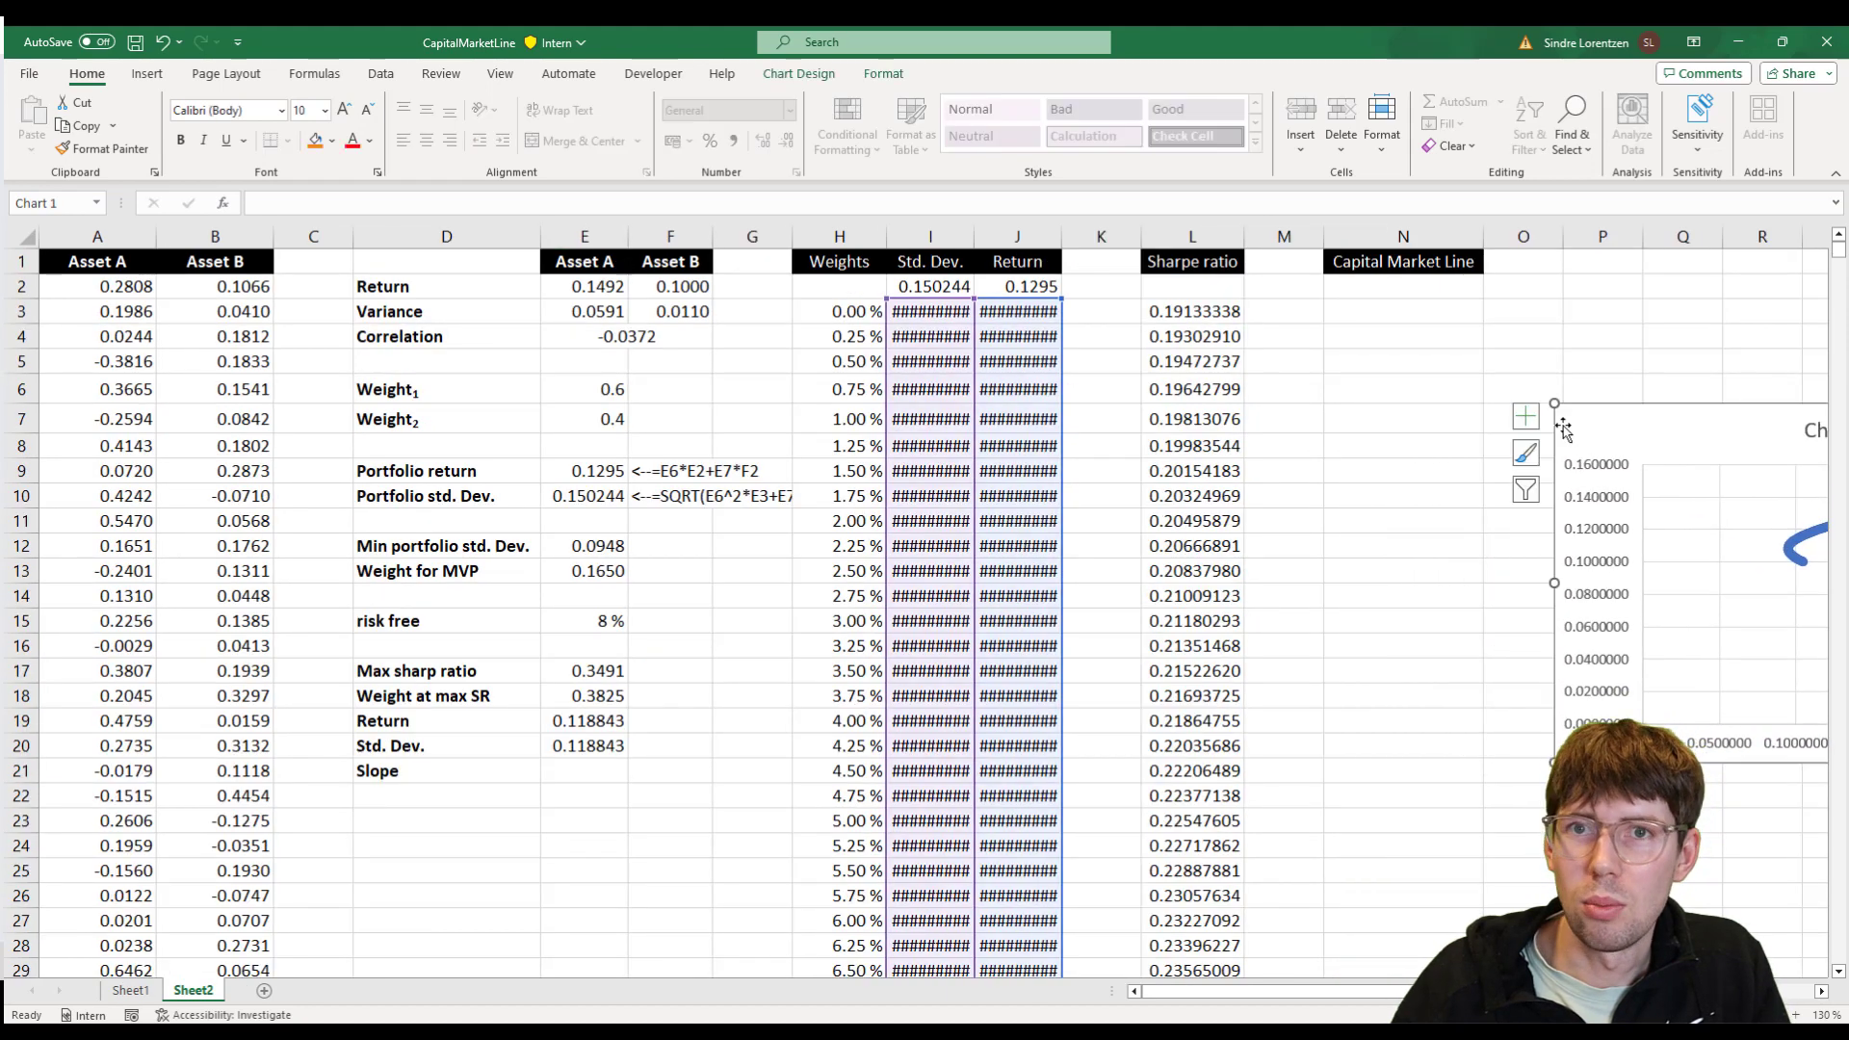
- Calculate the slope in E21 from the return, risk-free rate and standard deviation with =(E19-E15)/(E20-0)
left_click(562, 777)
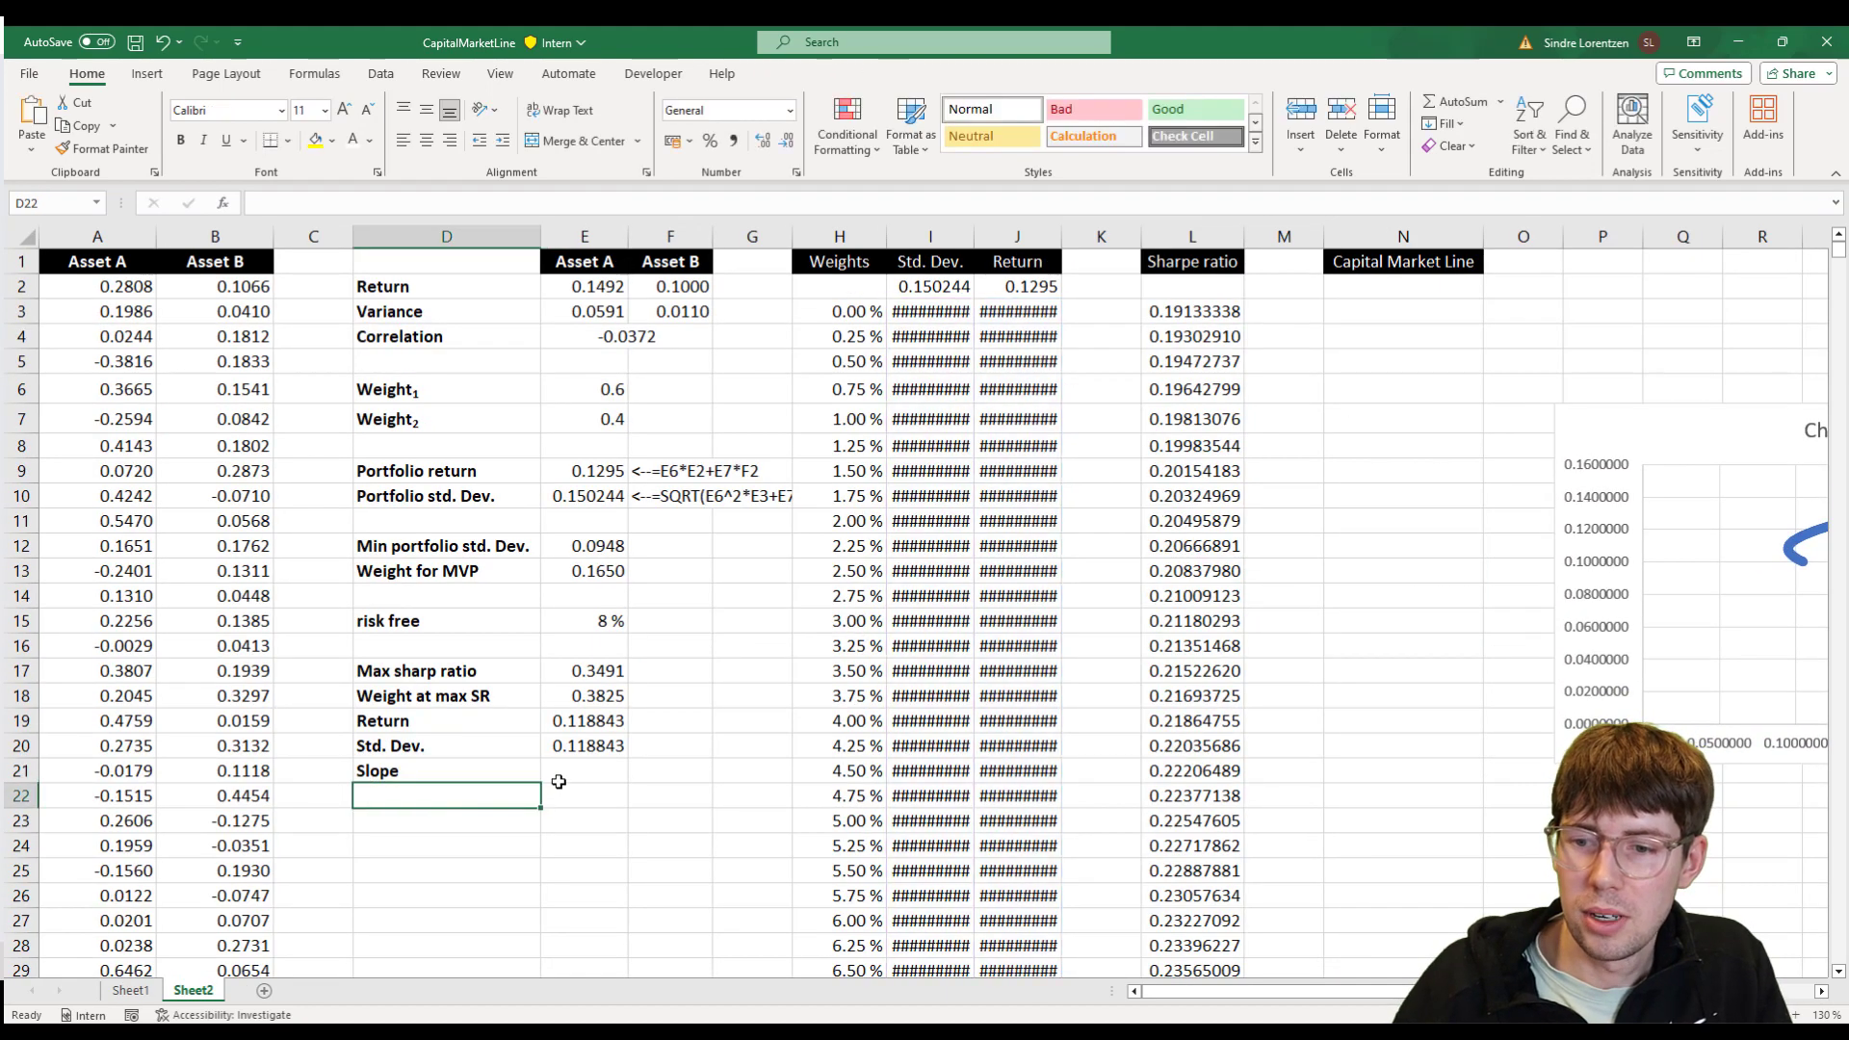
scroll(564, 776, "up", 2)
scroll(563, 777, "up", 1)
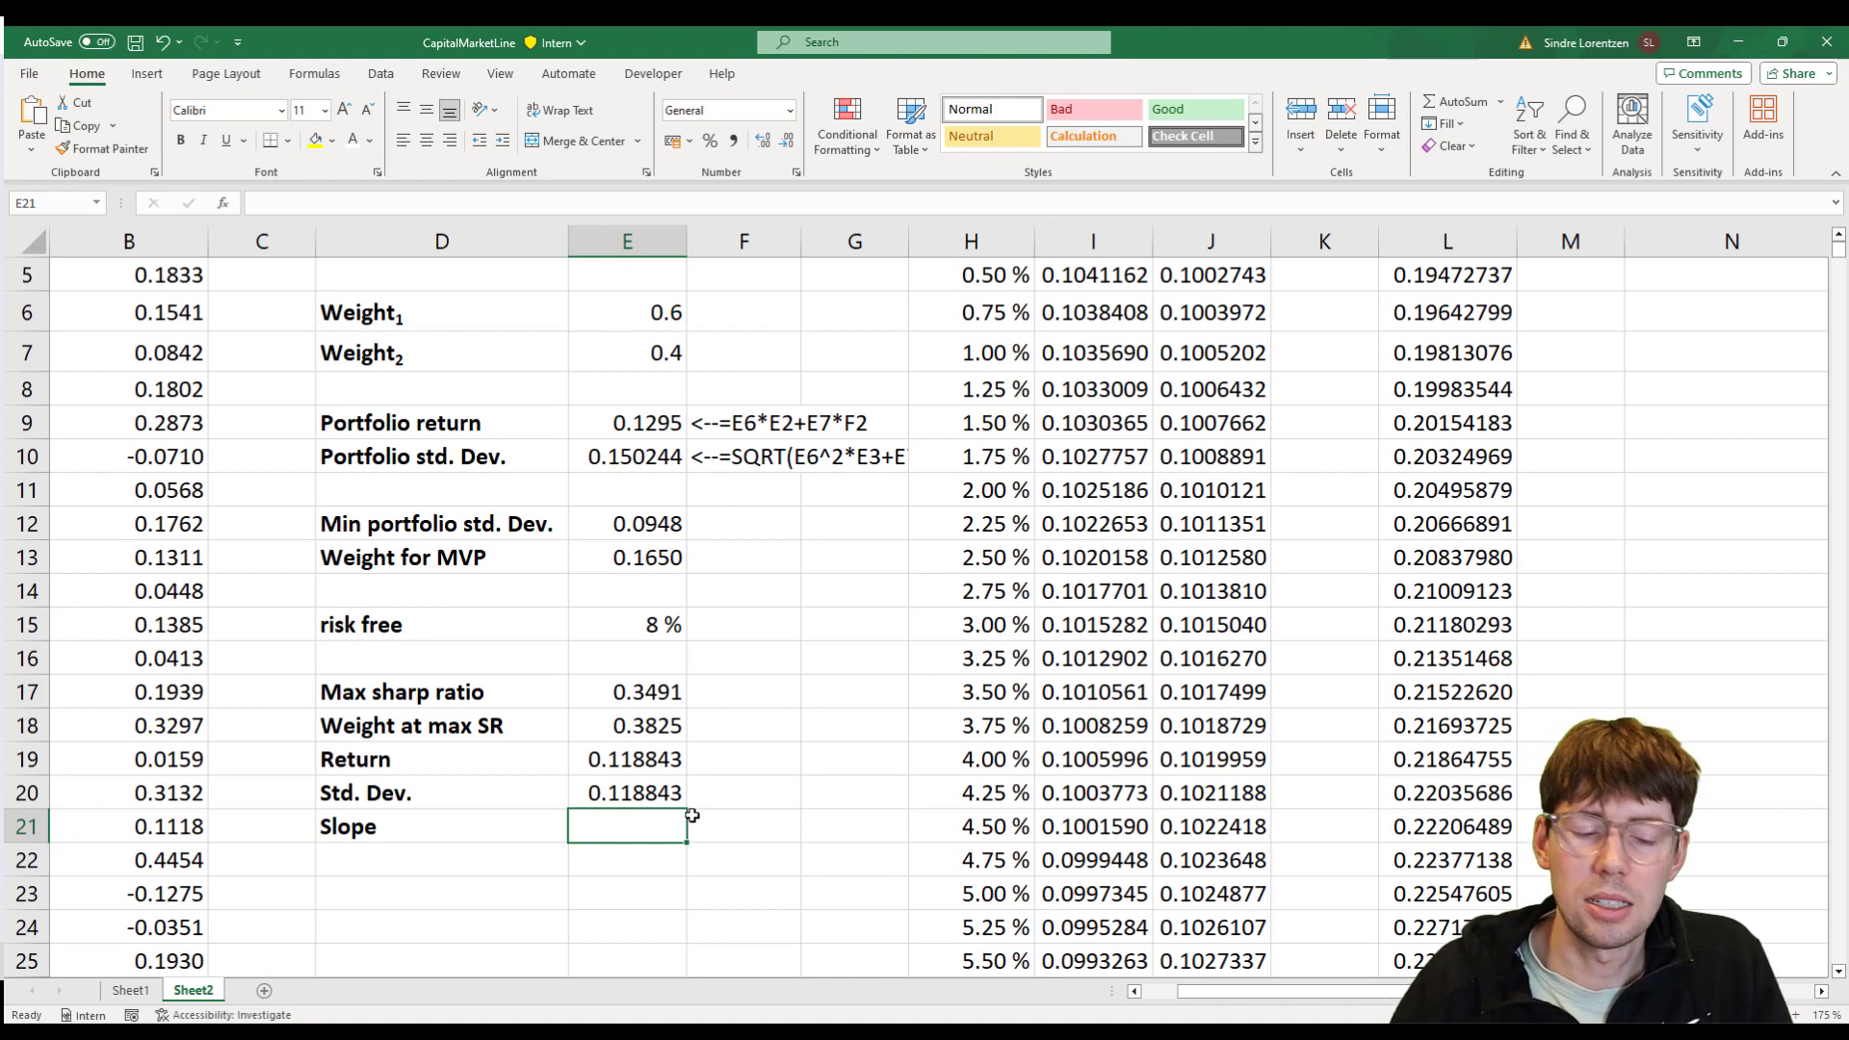
type("=(")
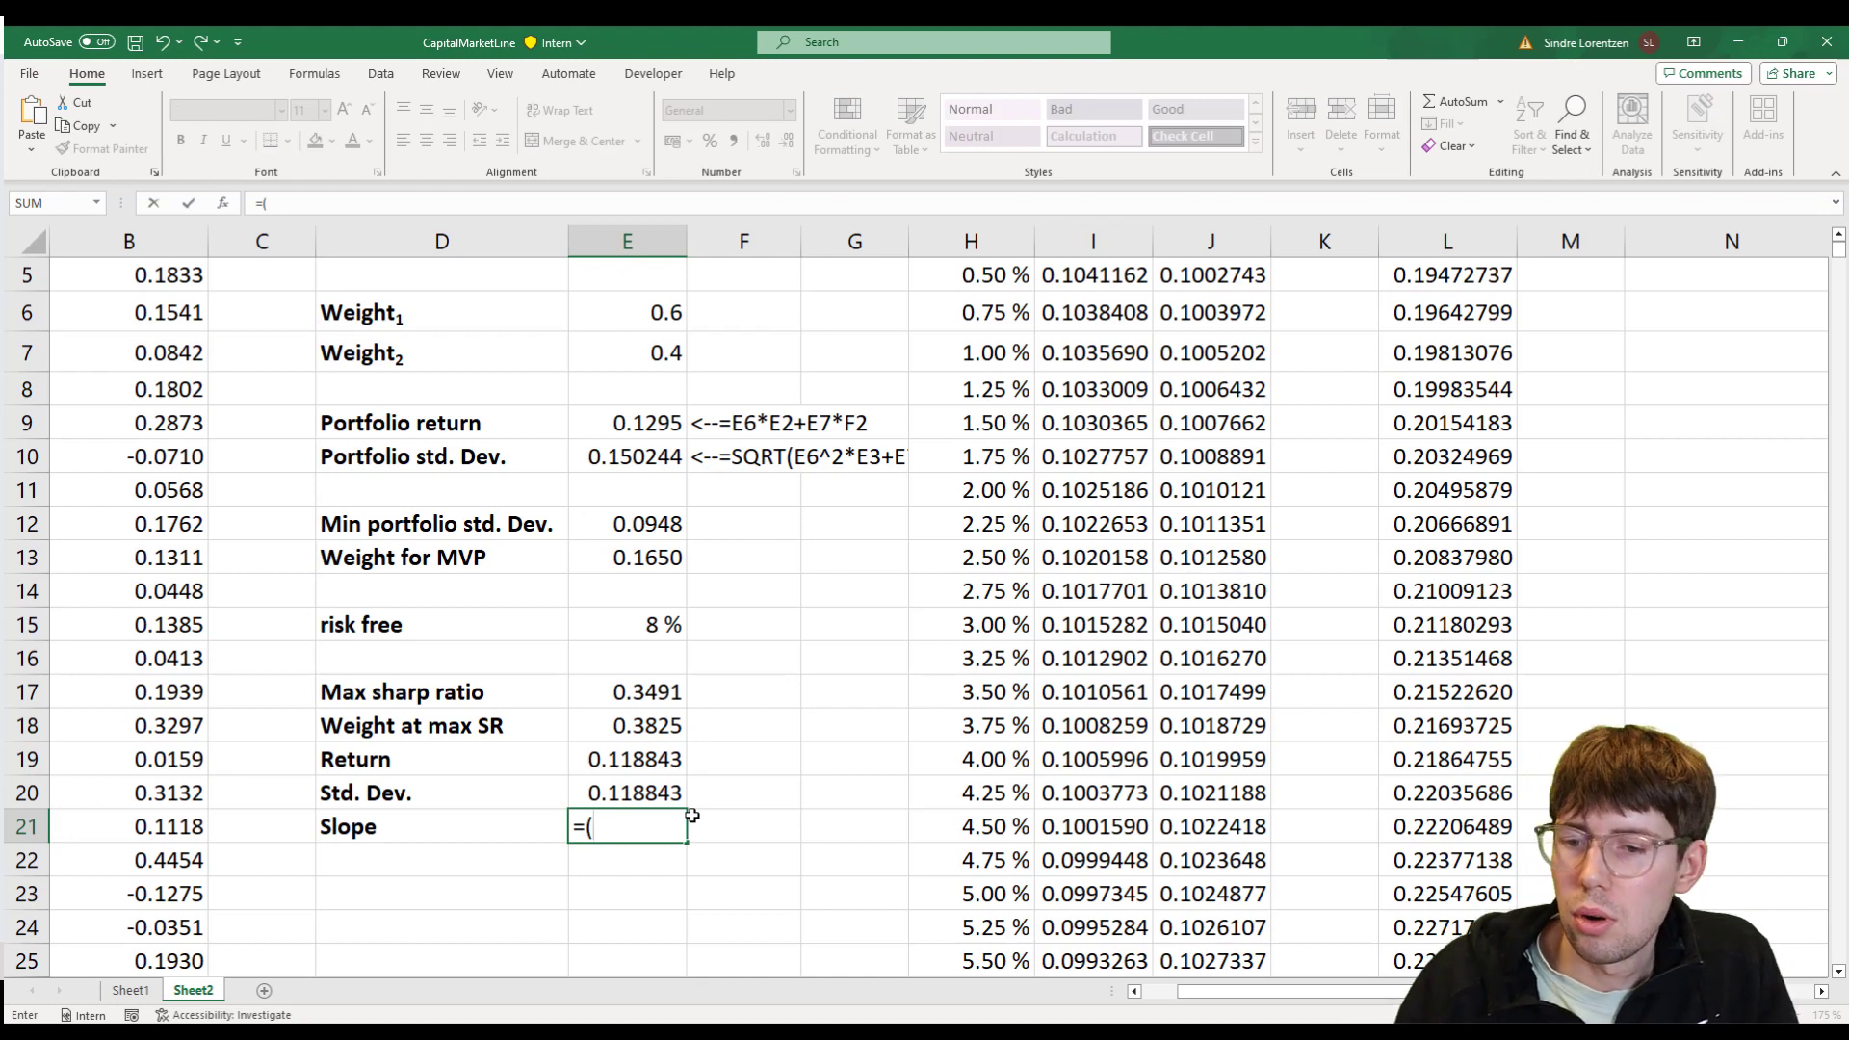
key("Up")
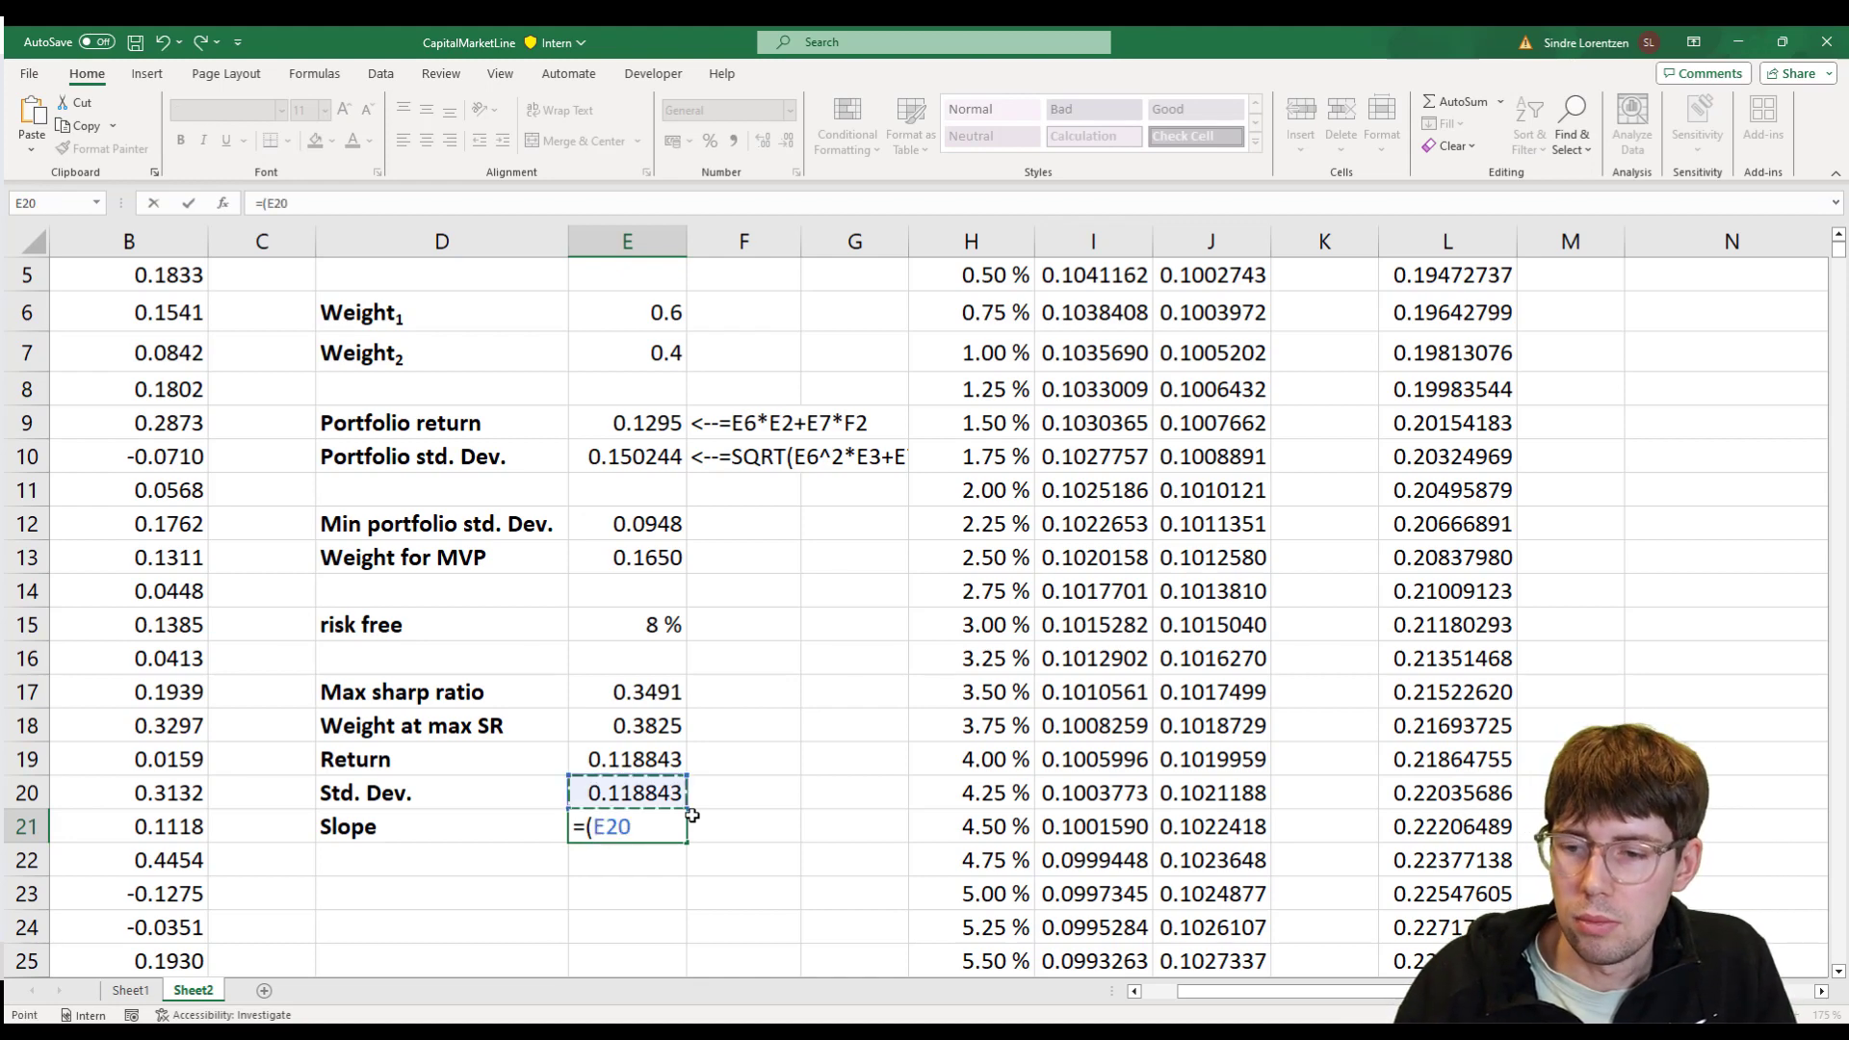
key("Up")
type("-")
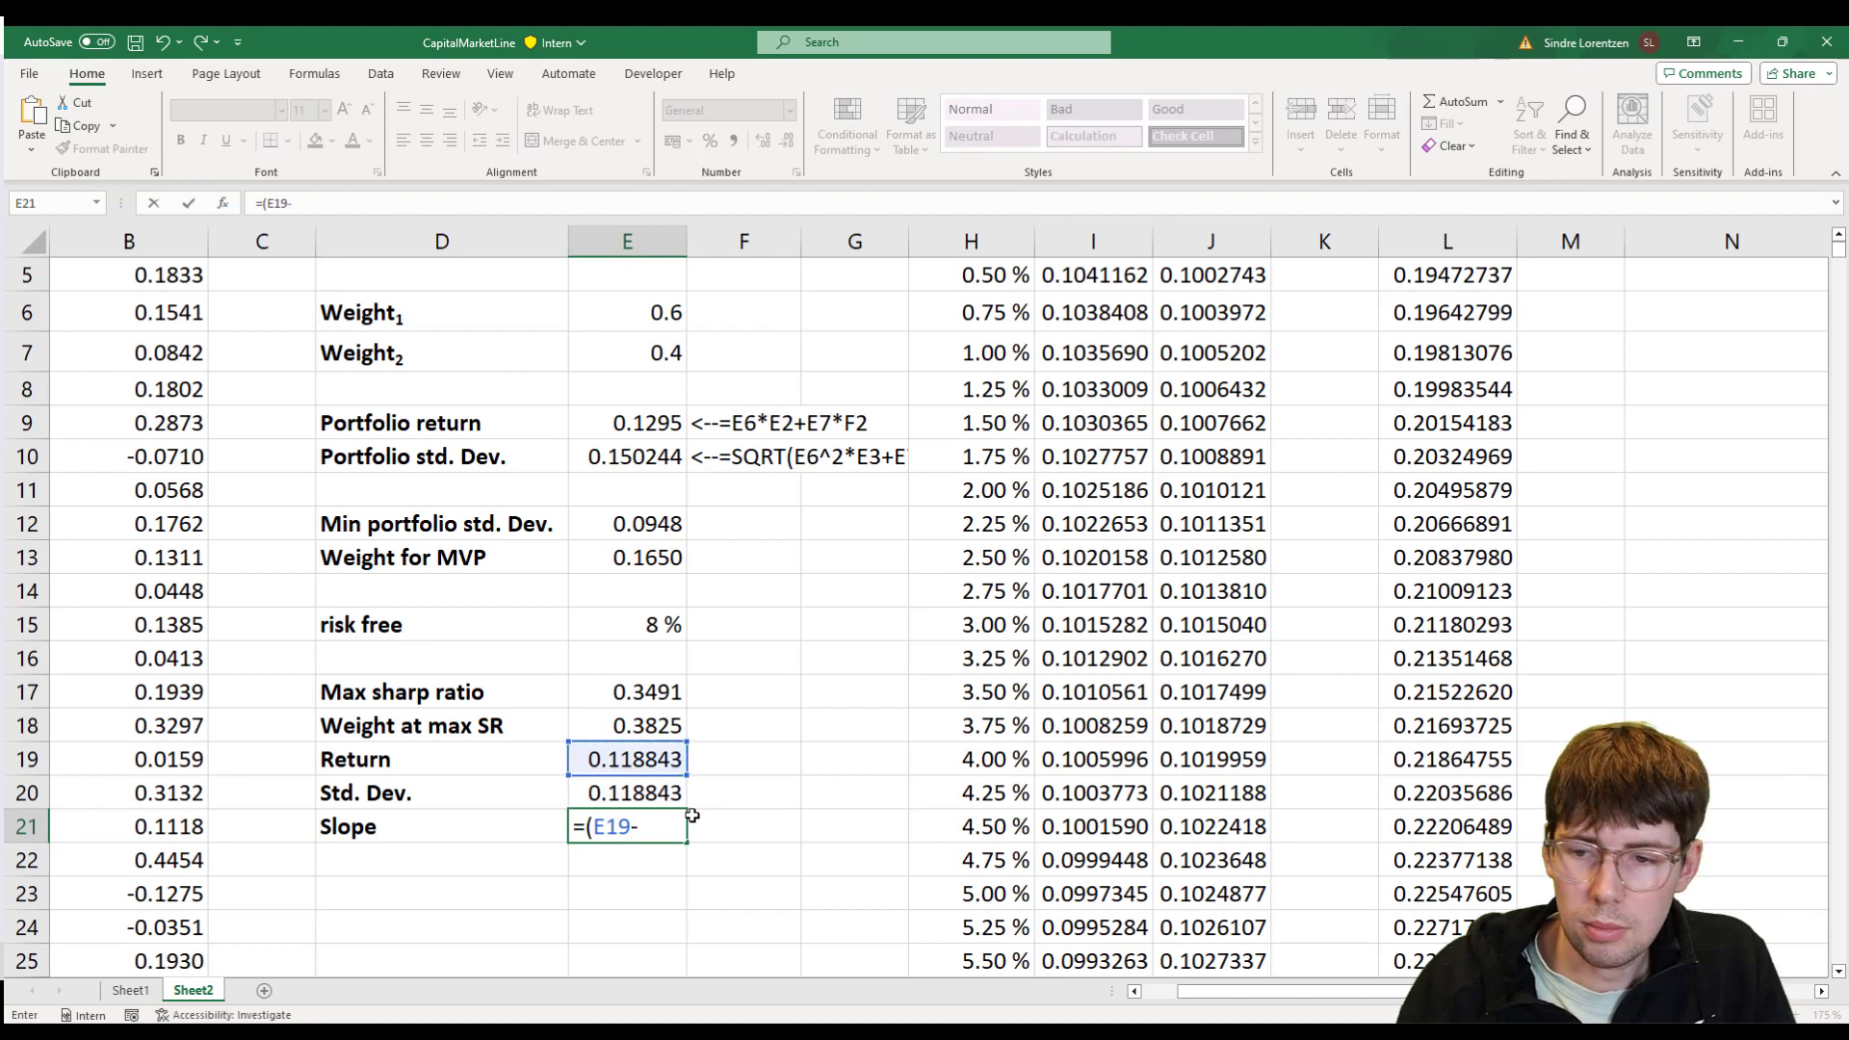
key("Up")
key("Up")
key("Up")
key("Up")
key("Up")
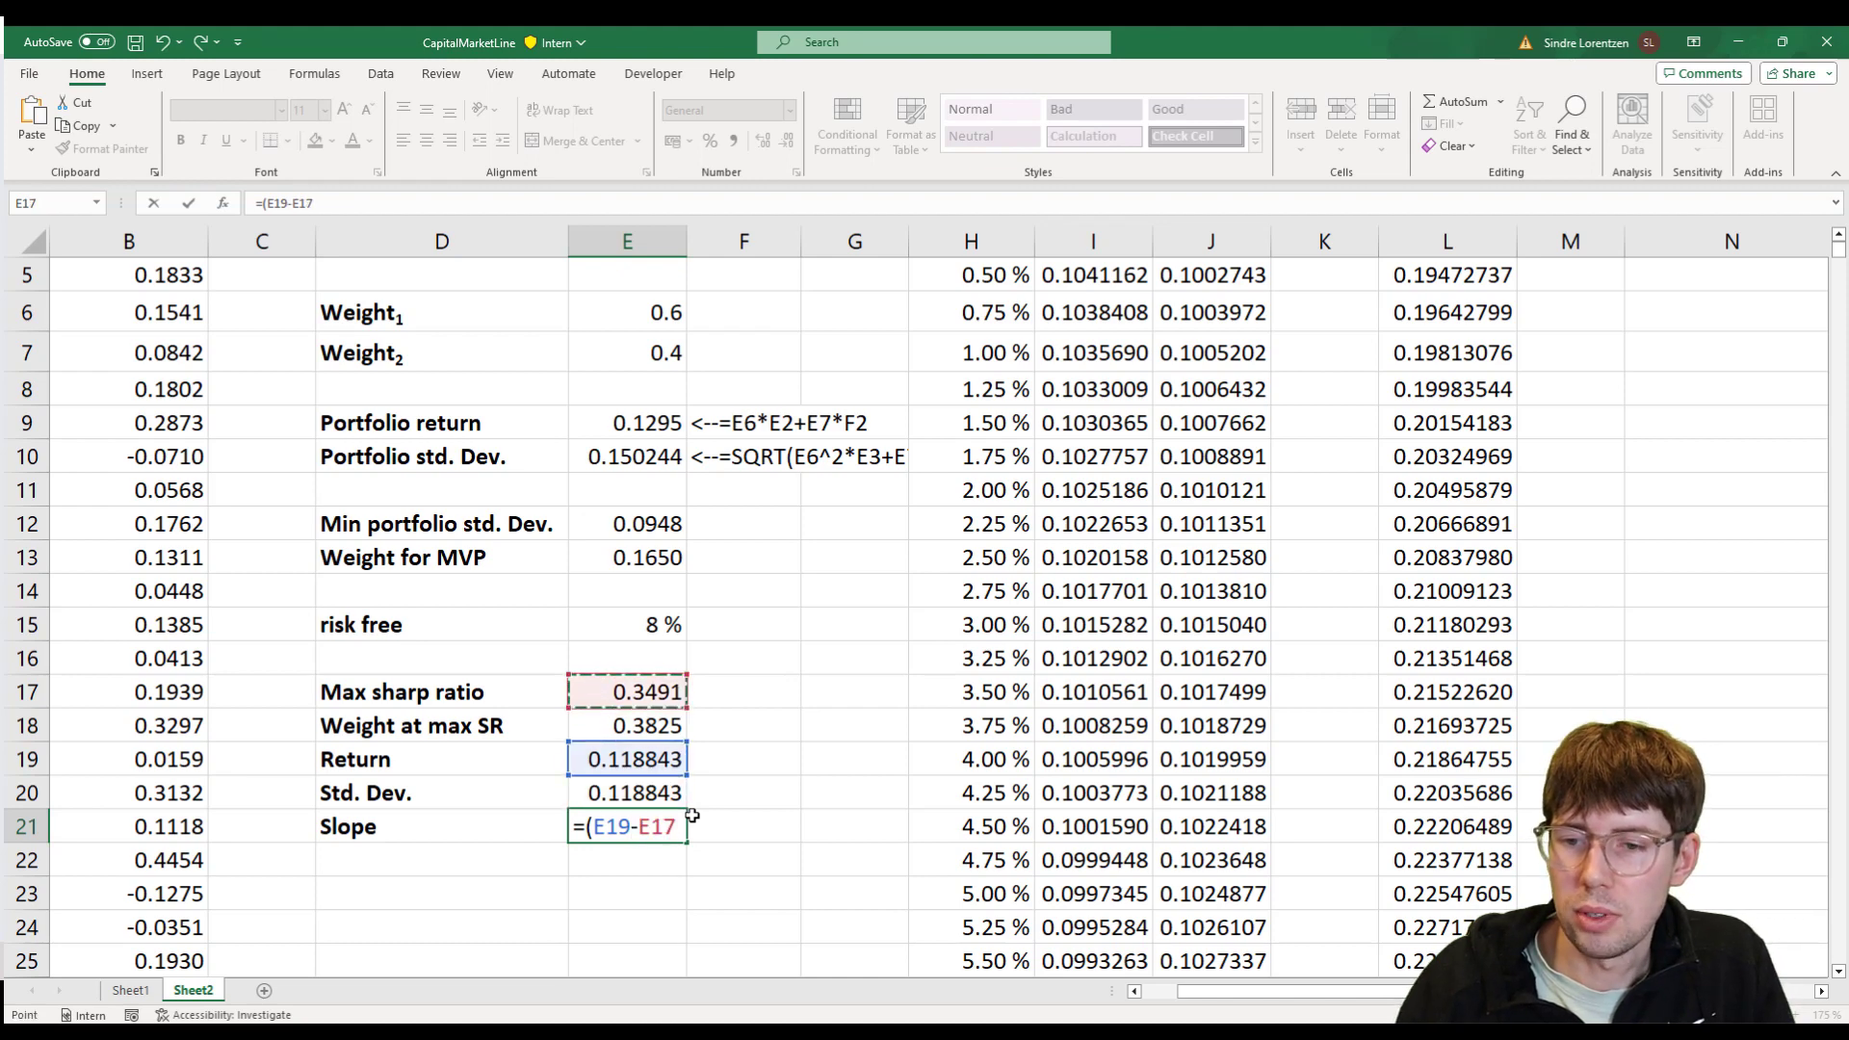
key("Up")
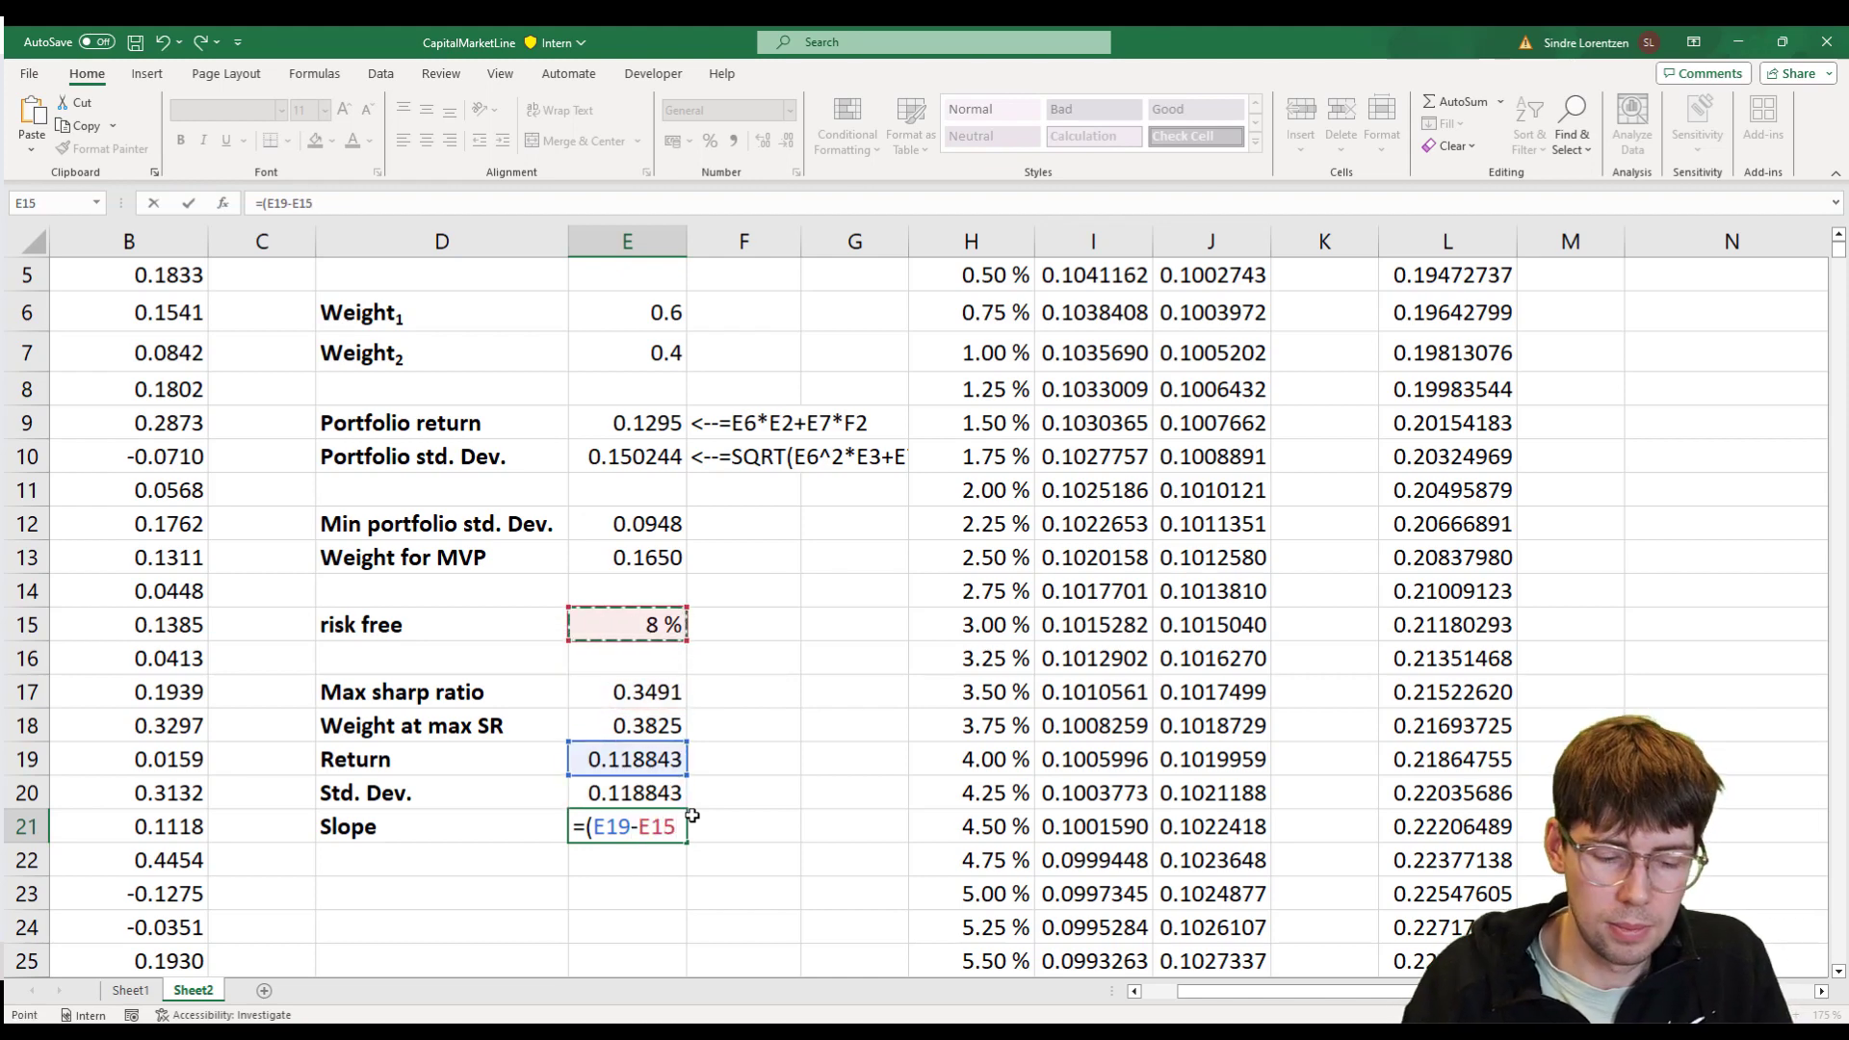
type(")")
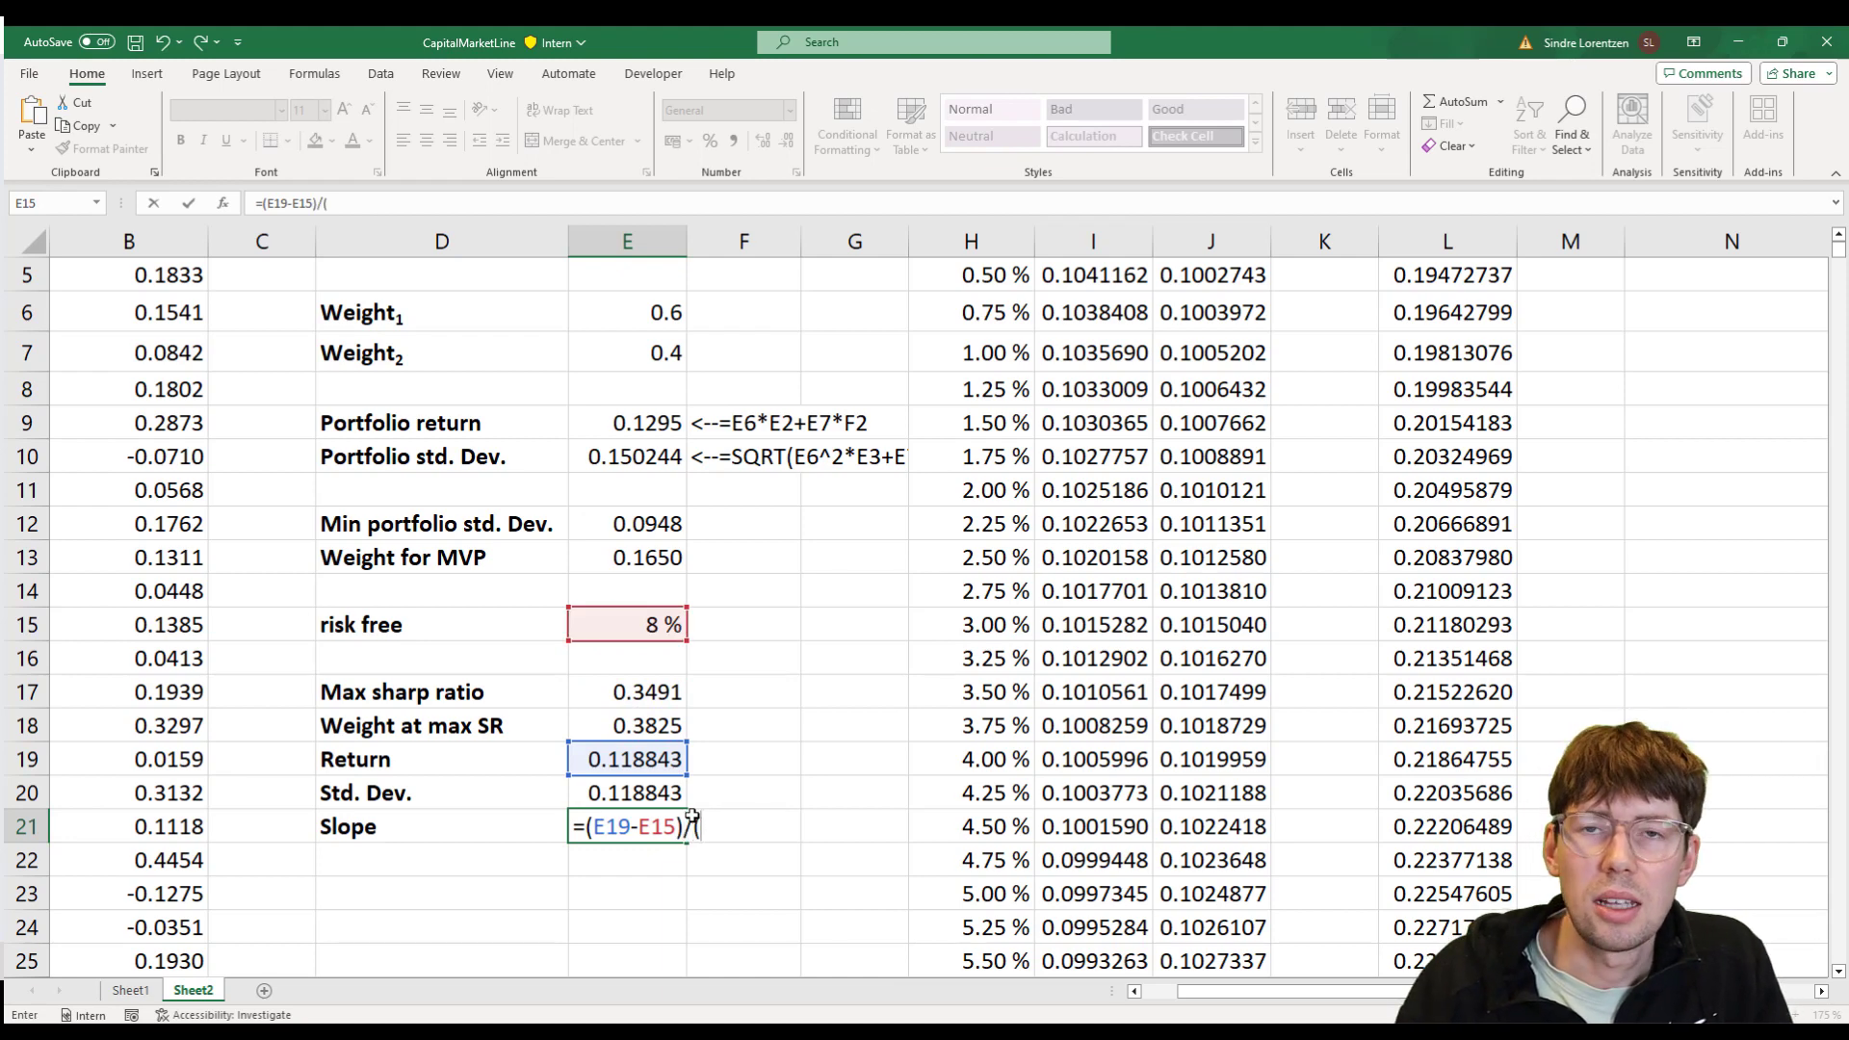
type("/(")
key("Up")
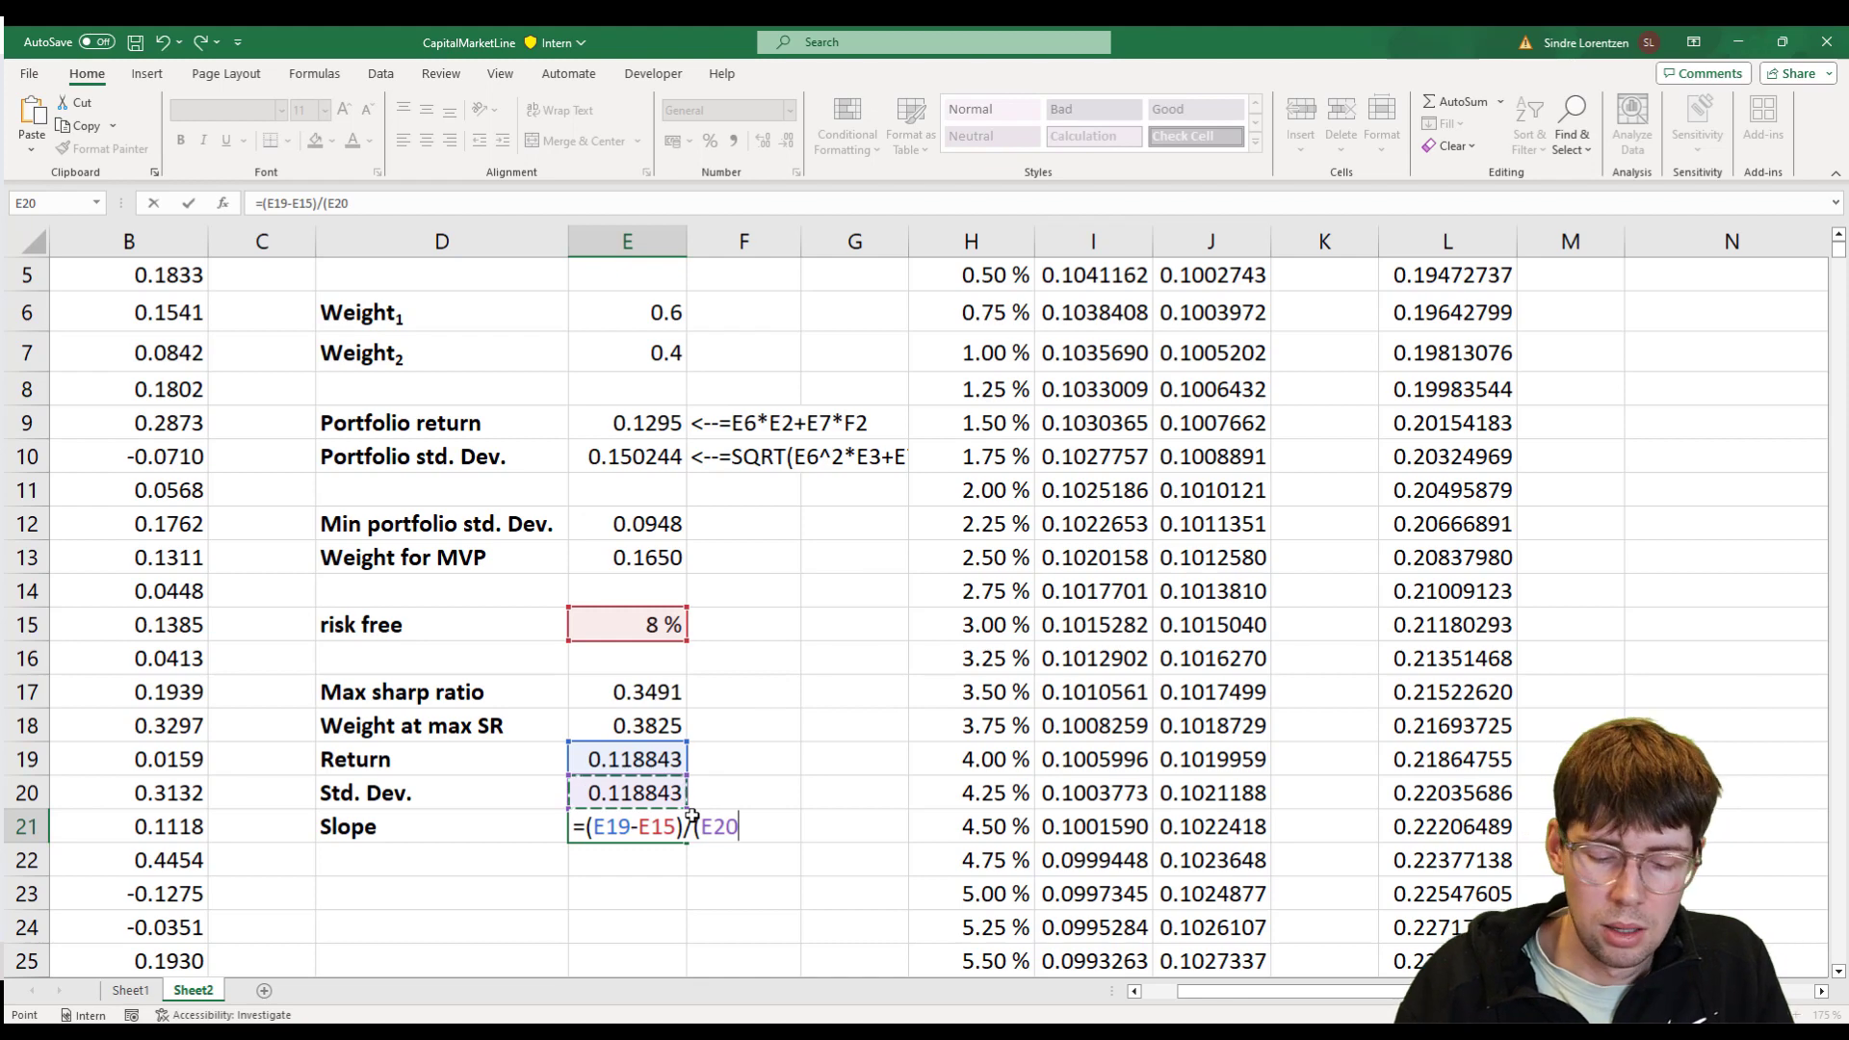
type("-")
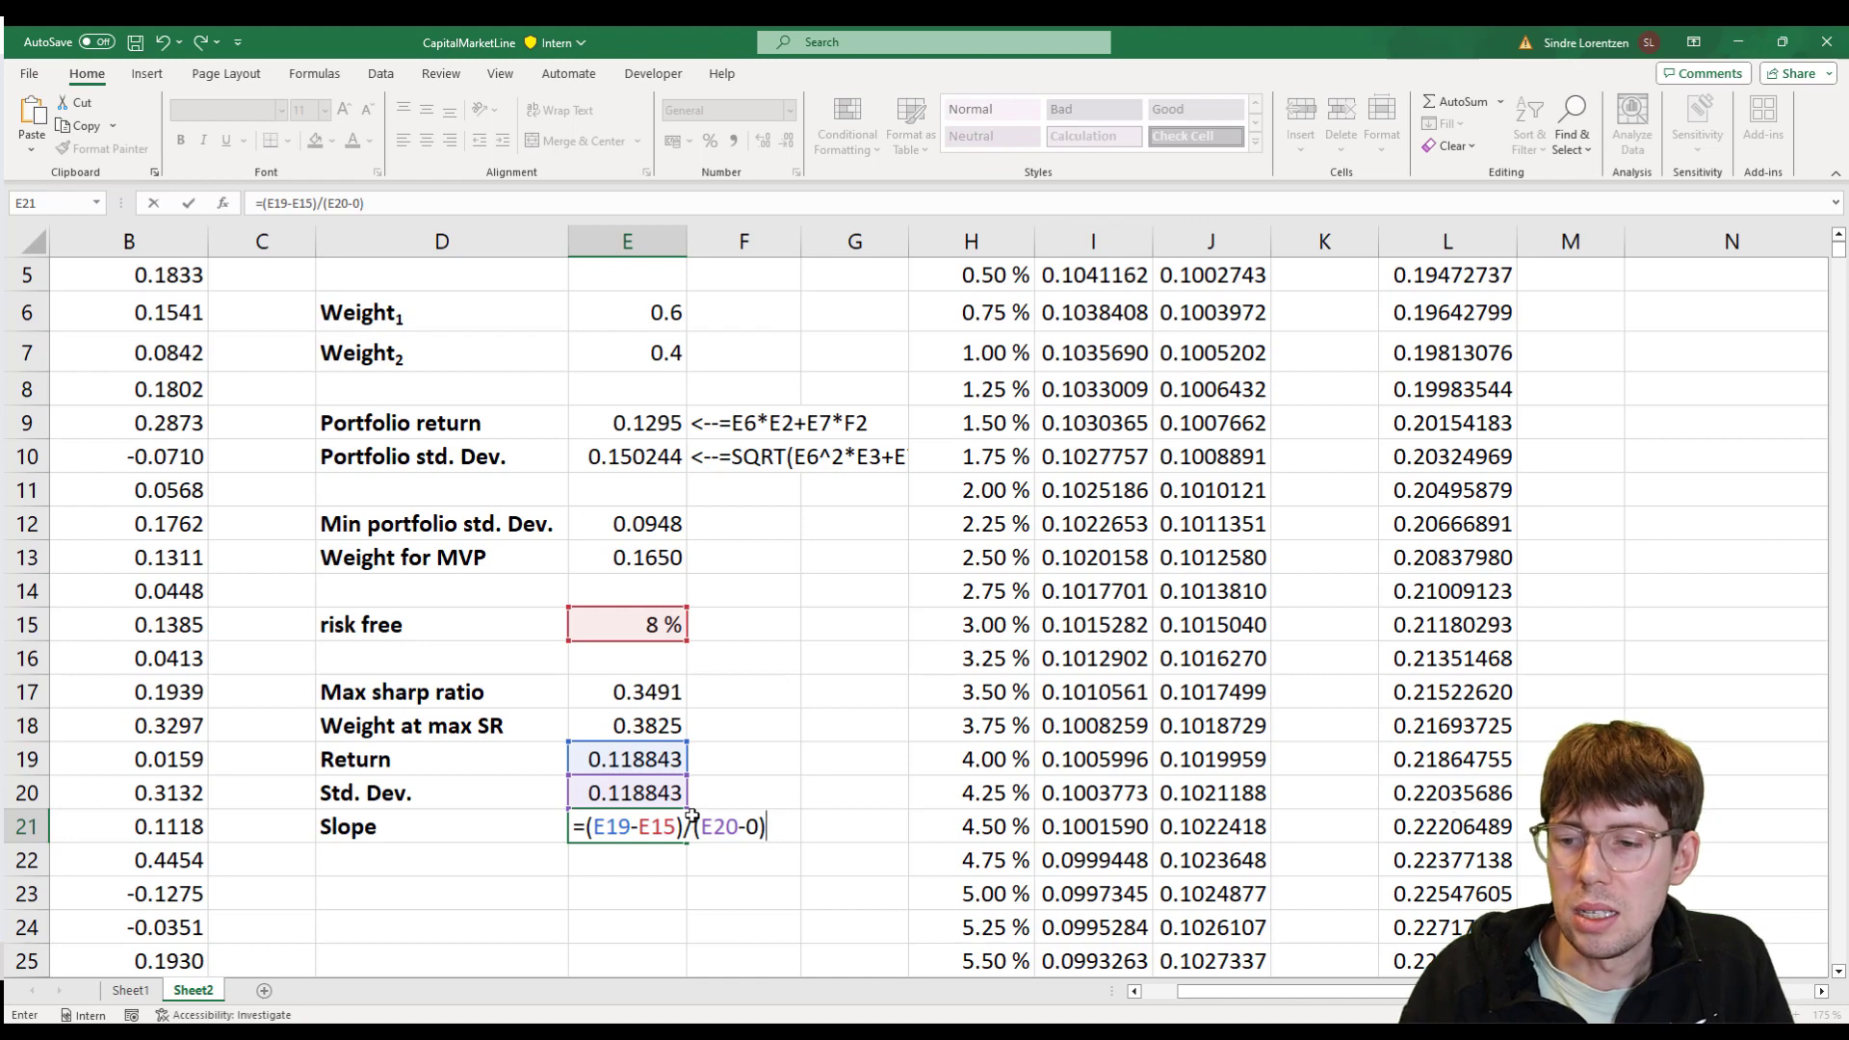
type("0)")
key("Return")
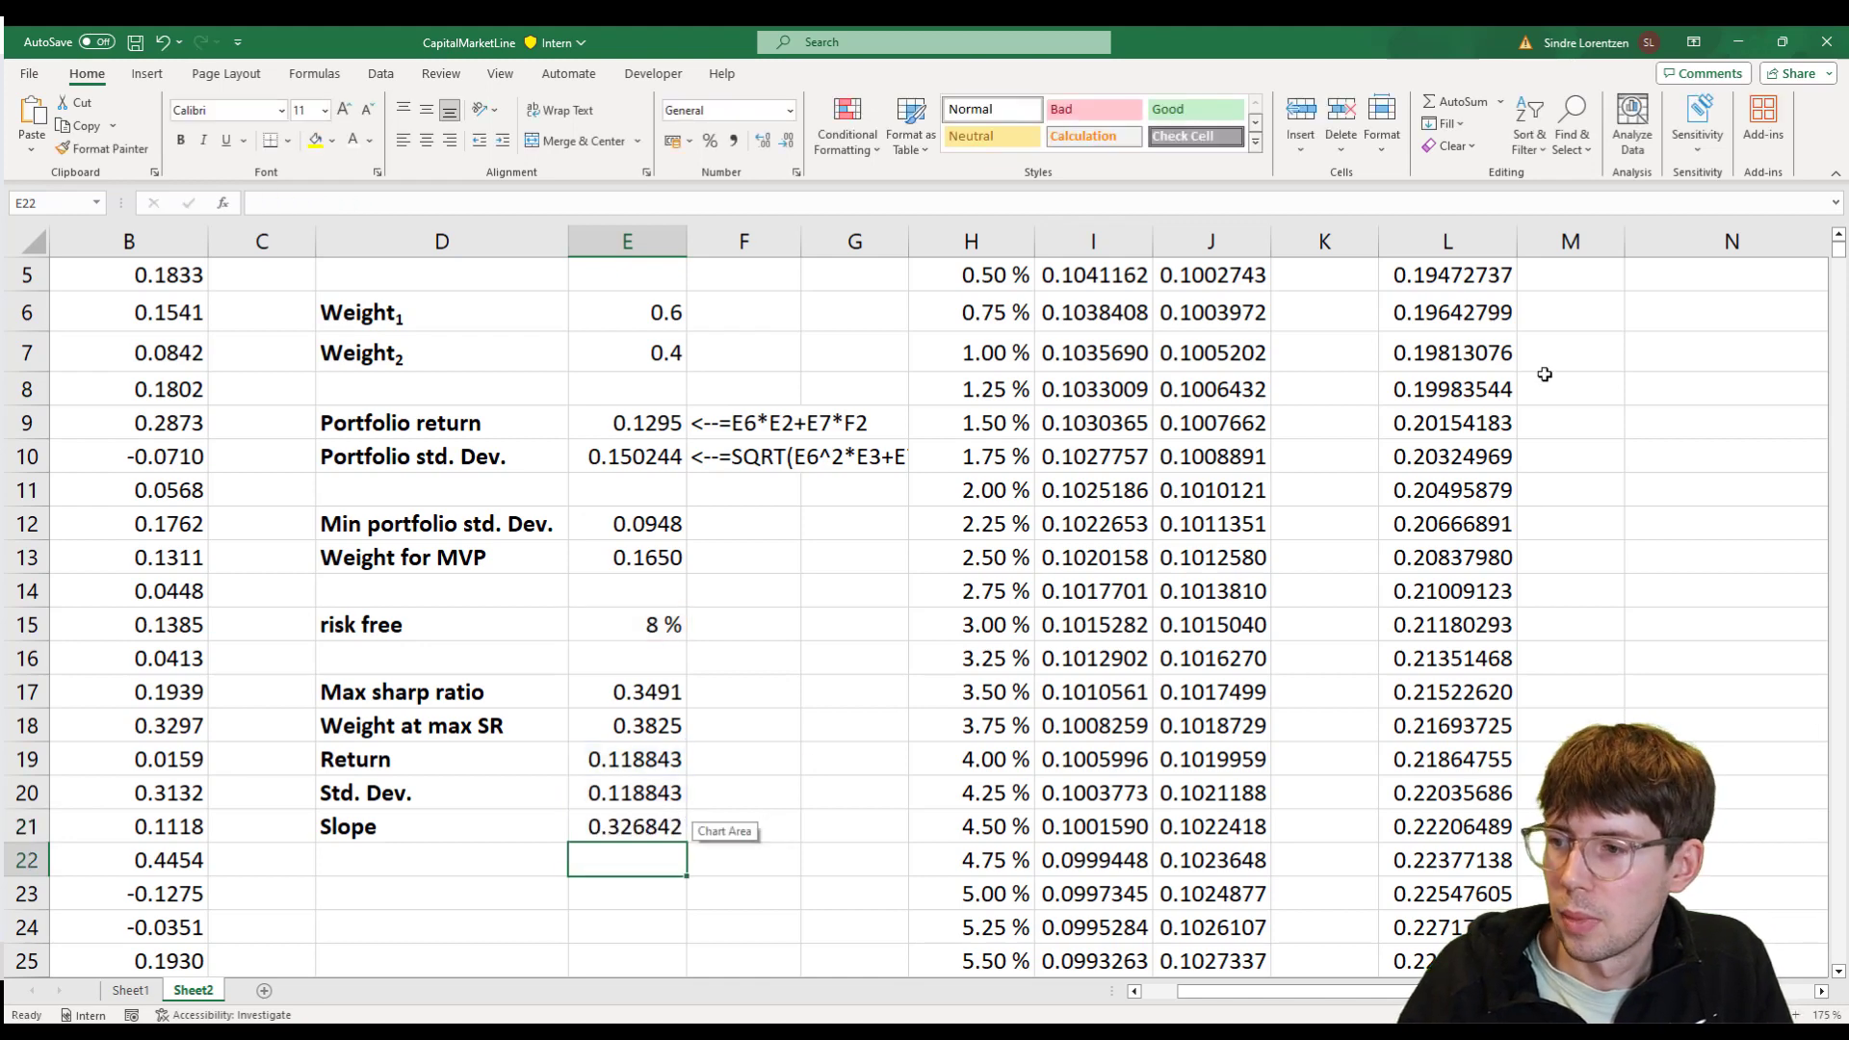
scroll(1545, 374, "up", 2)
scroll(1688, 376, "down", 2, "ctrl")
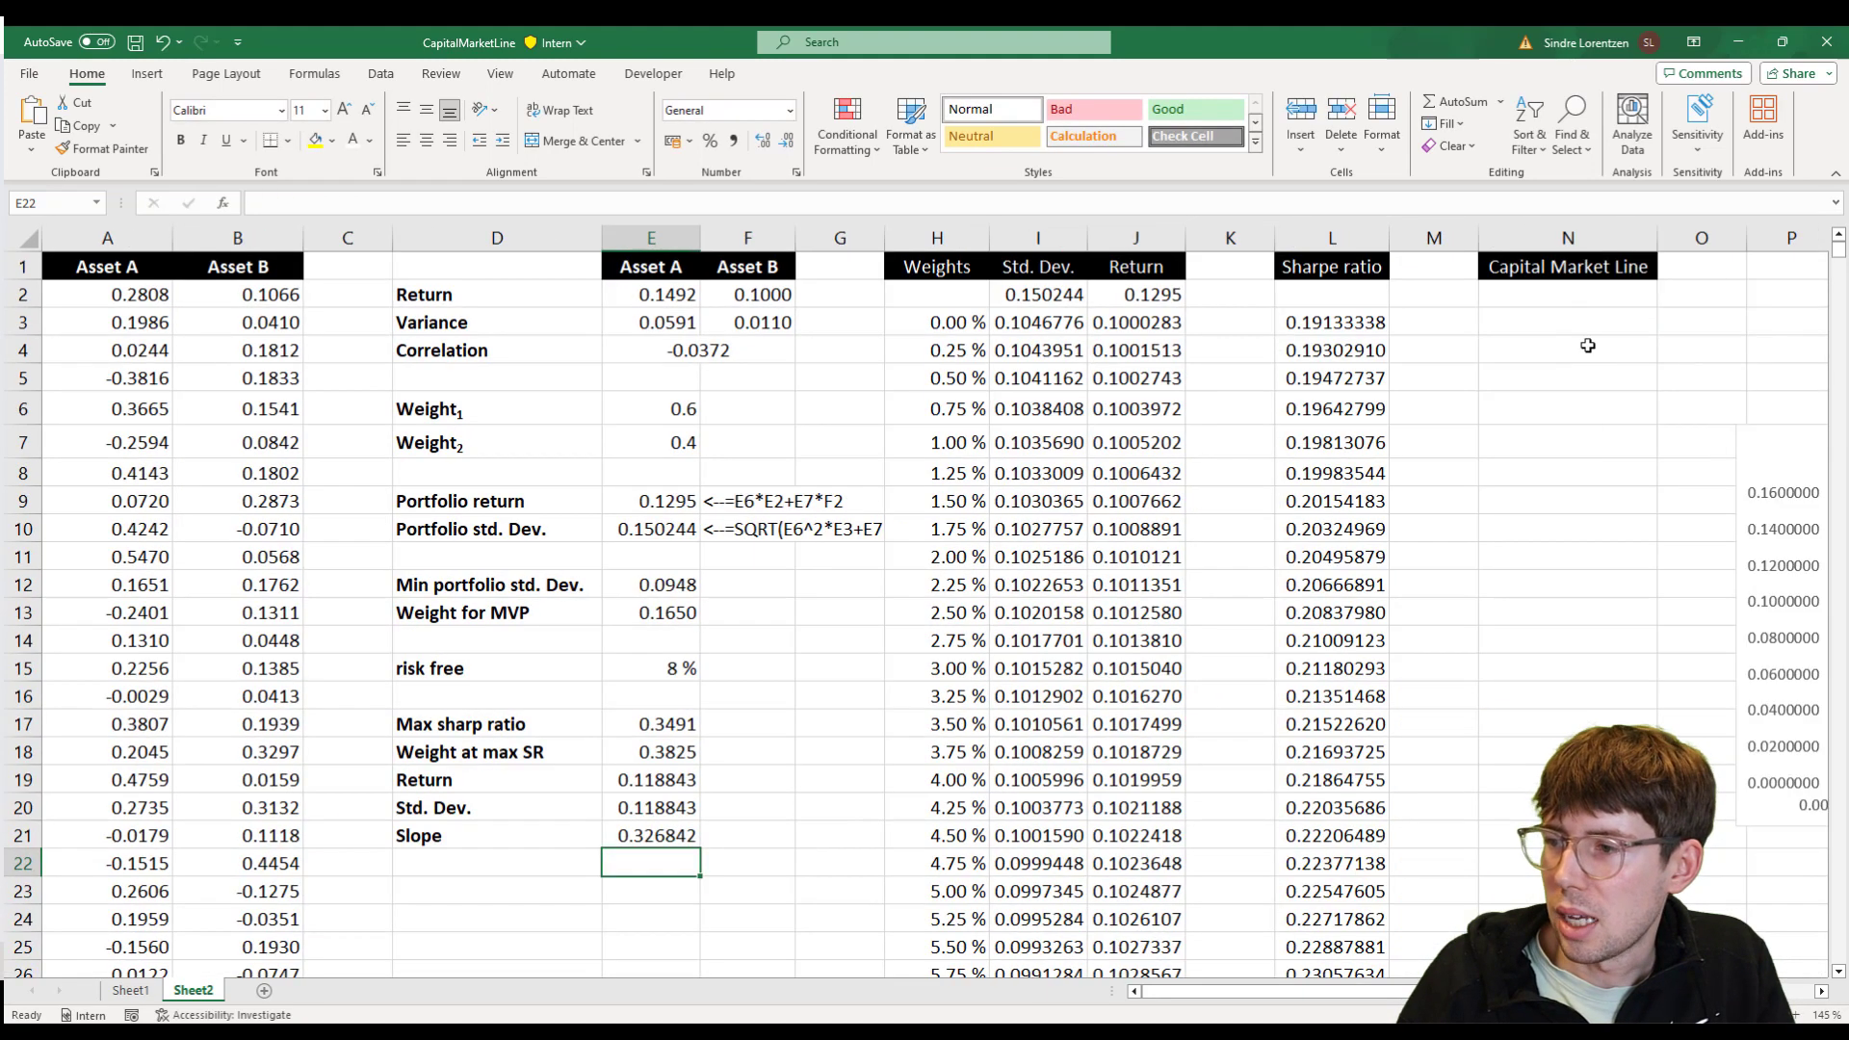
left_click(1541, 325)
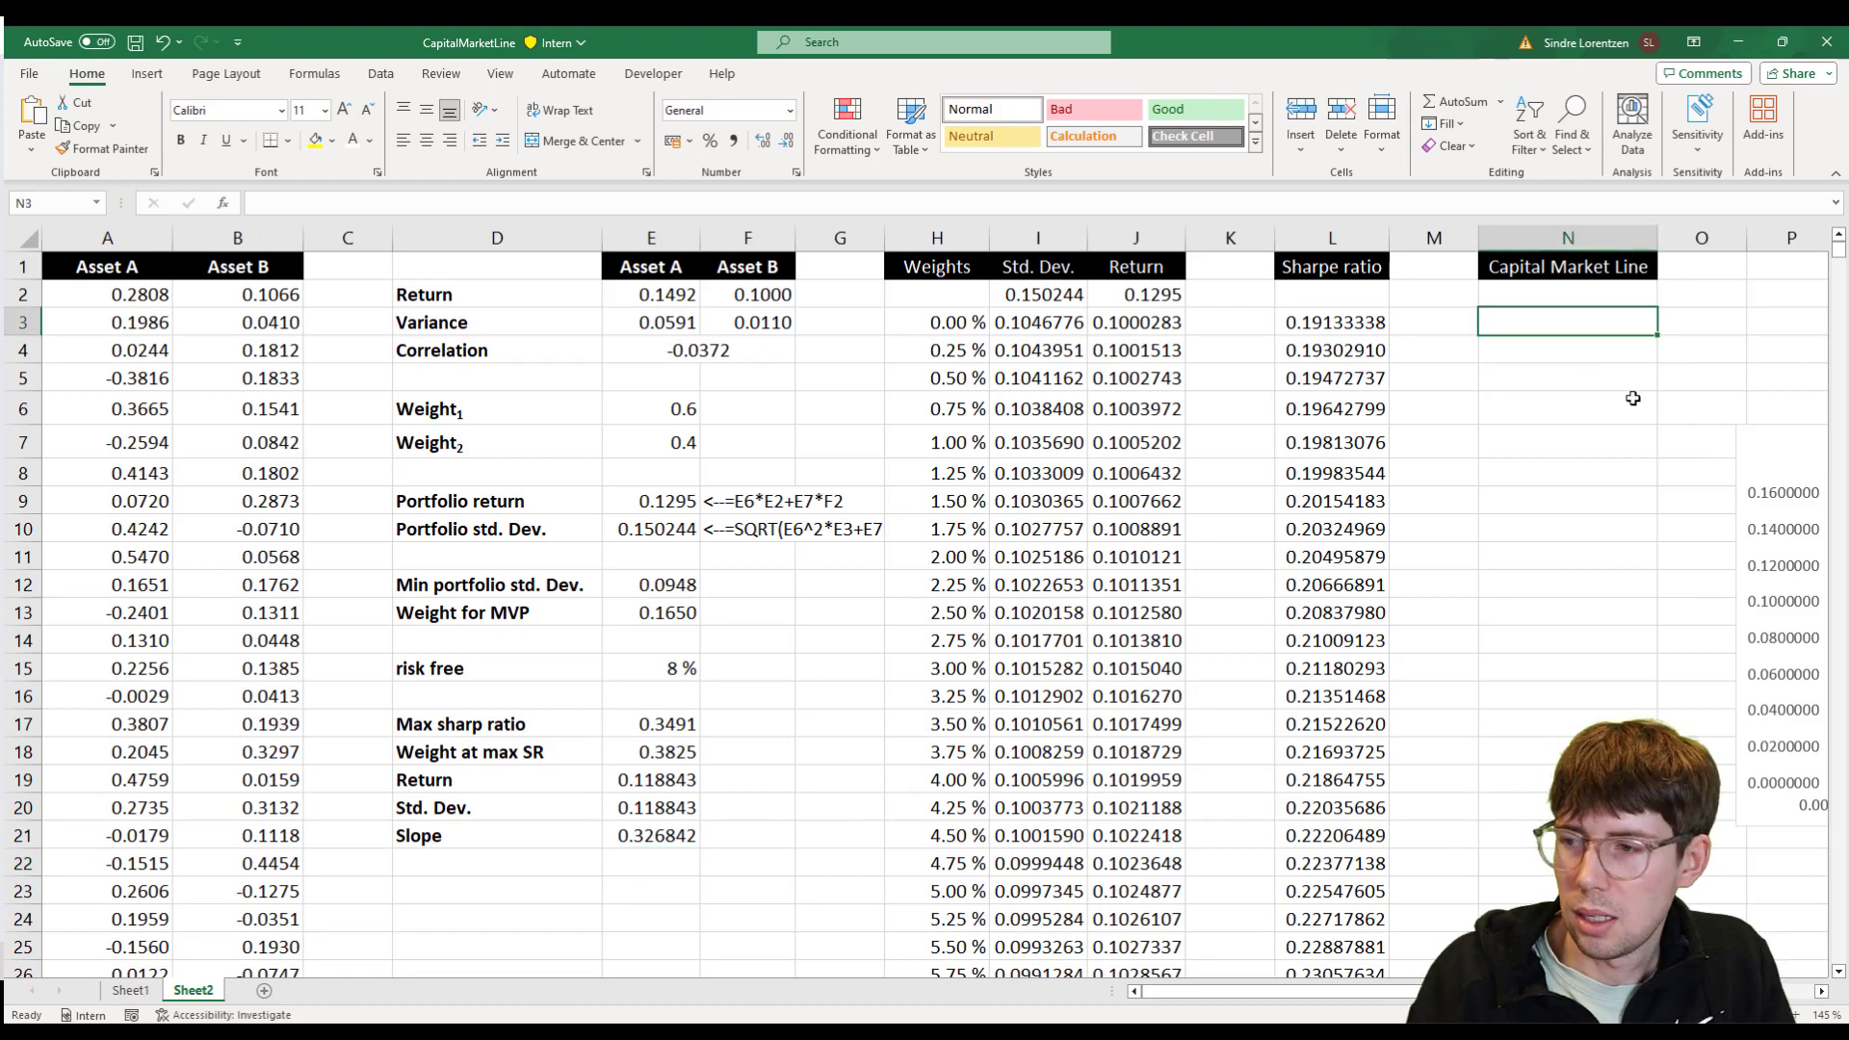
type("=")
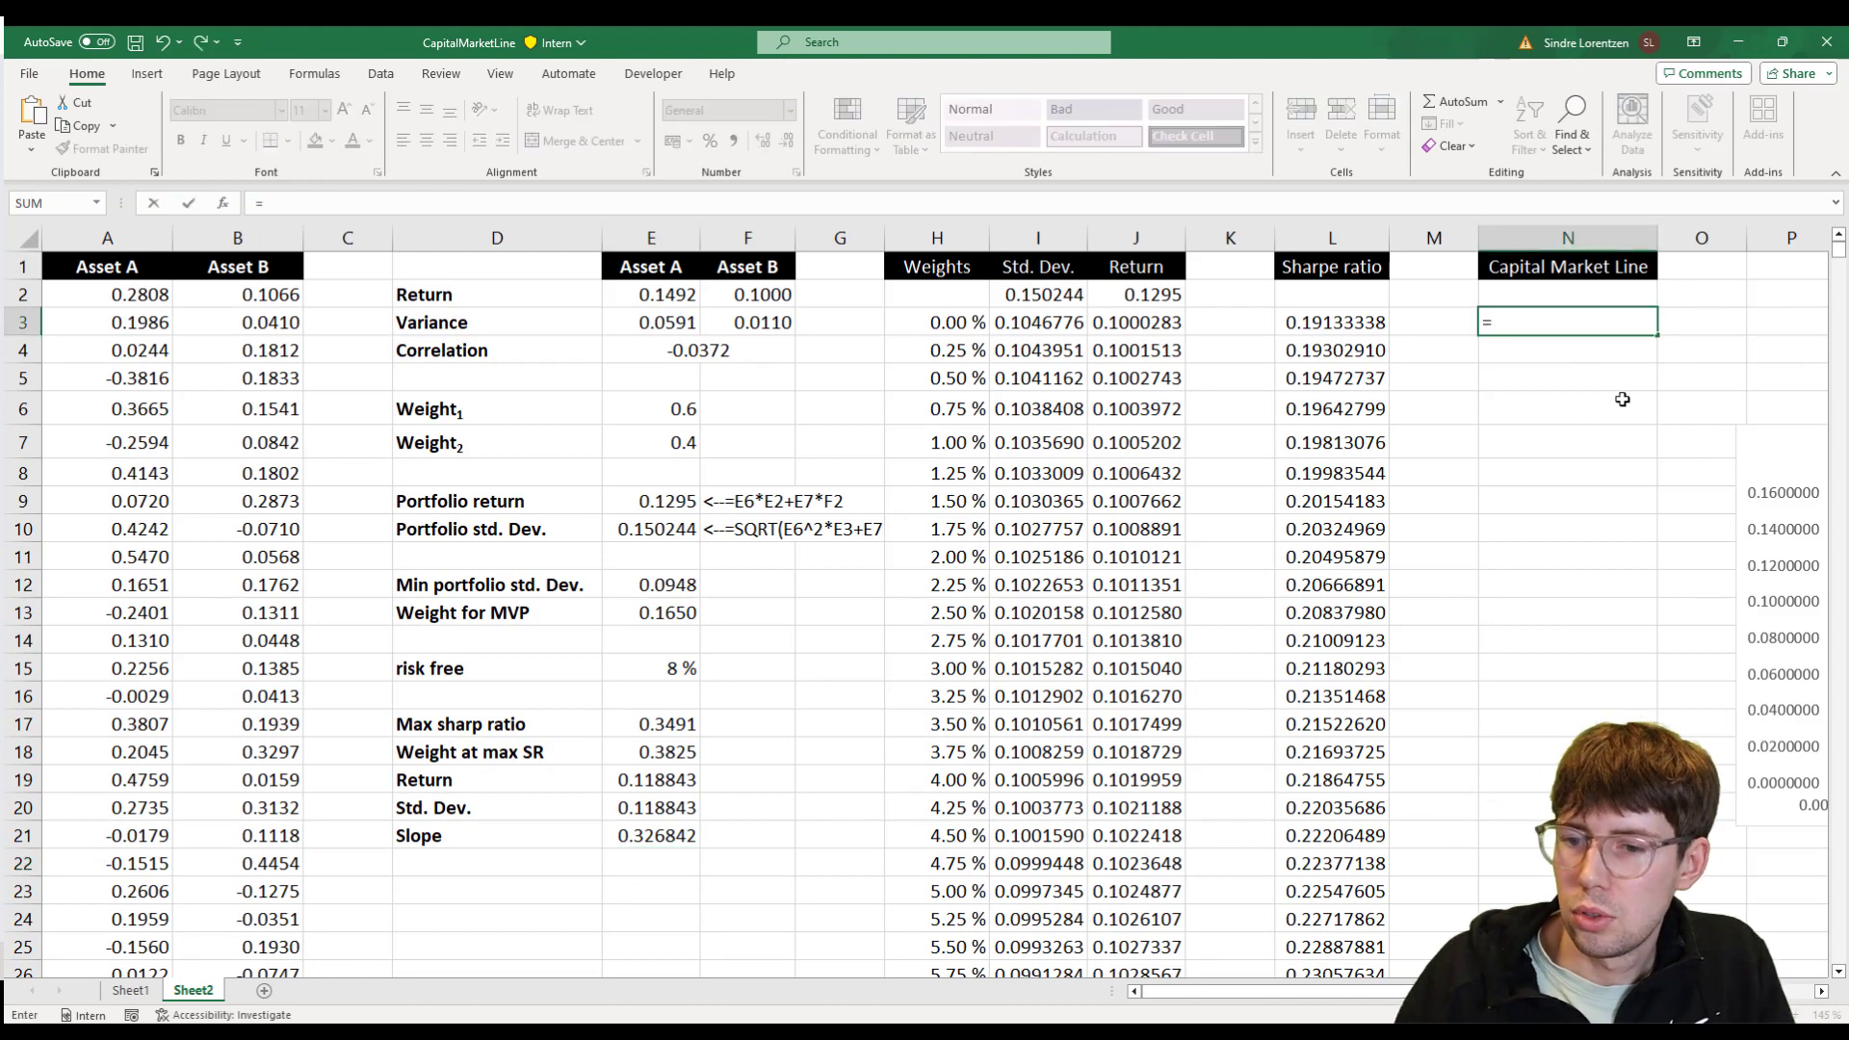
left_click(661, 667)
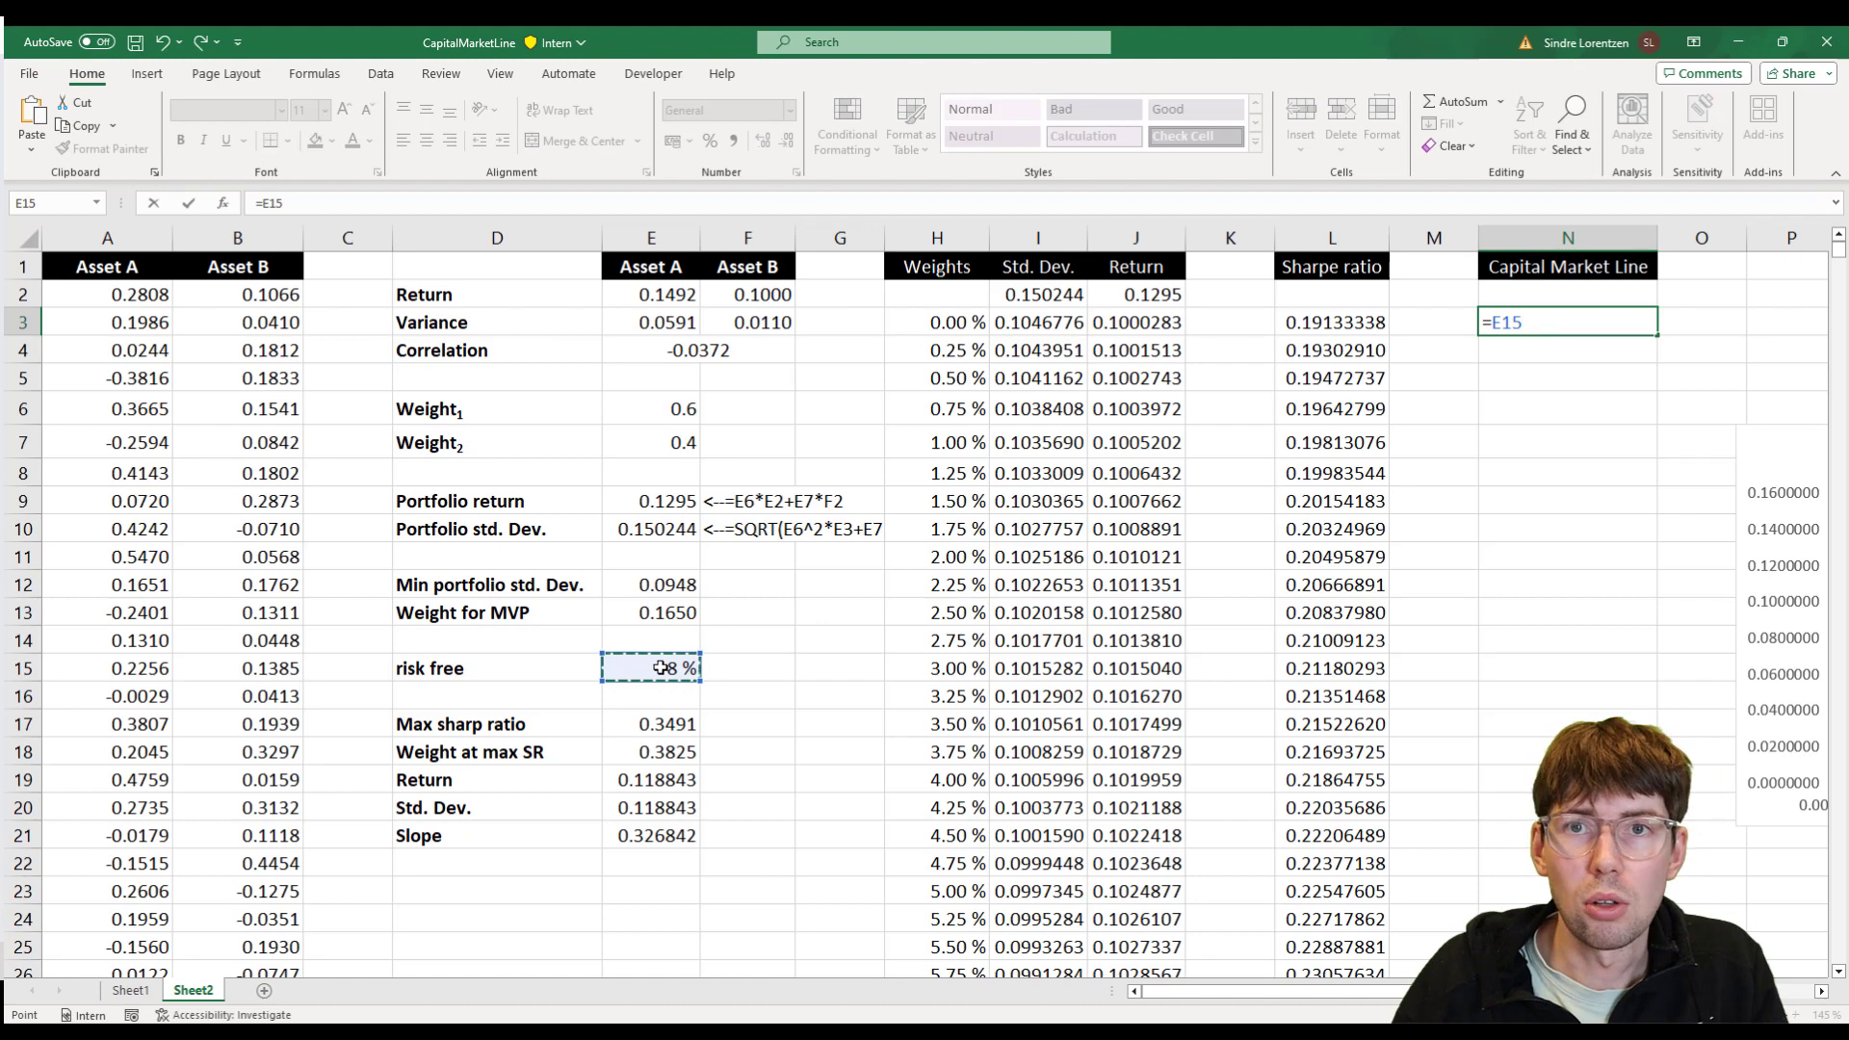
key("F4")
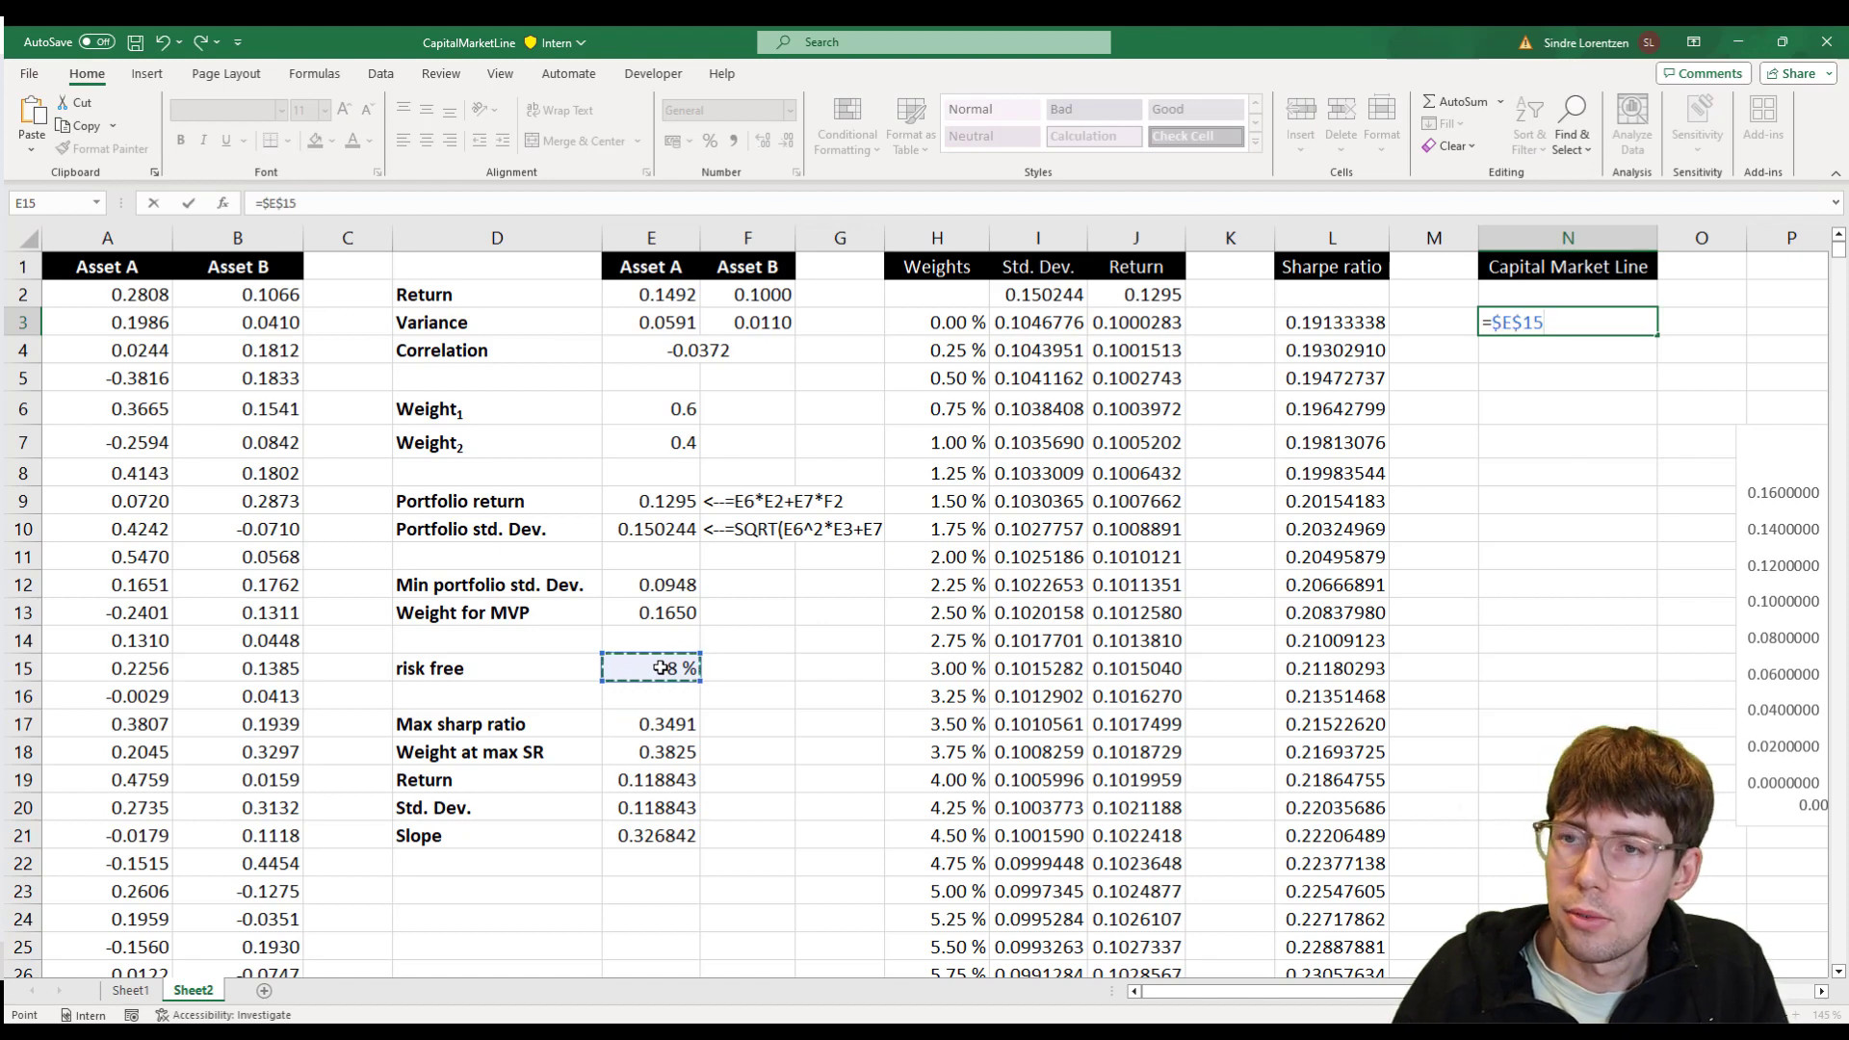
type("+")
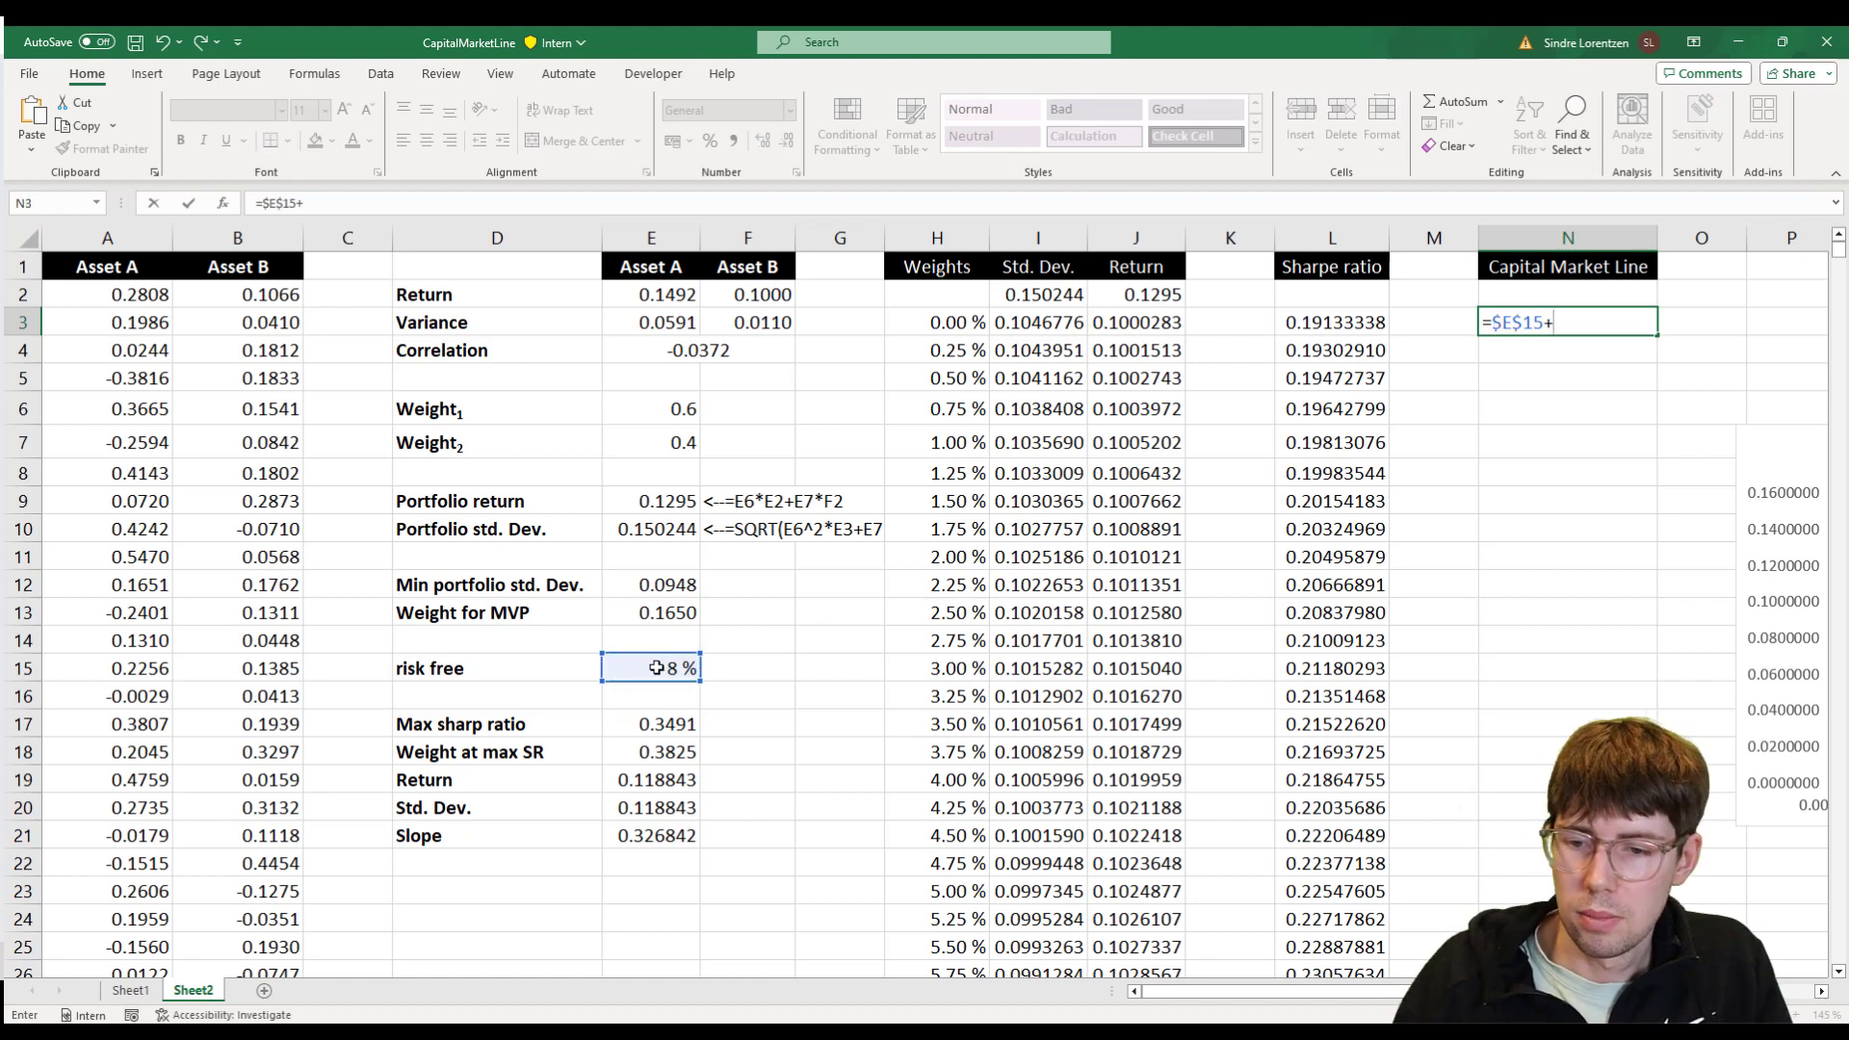
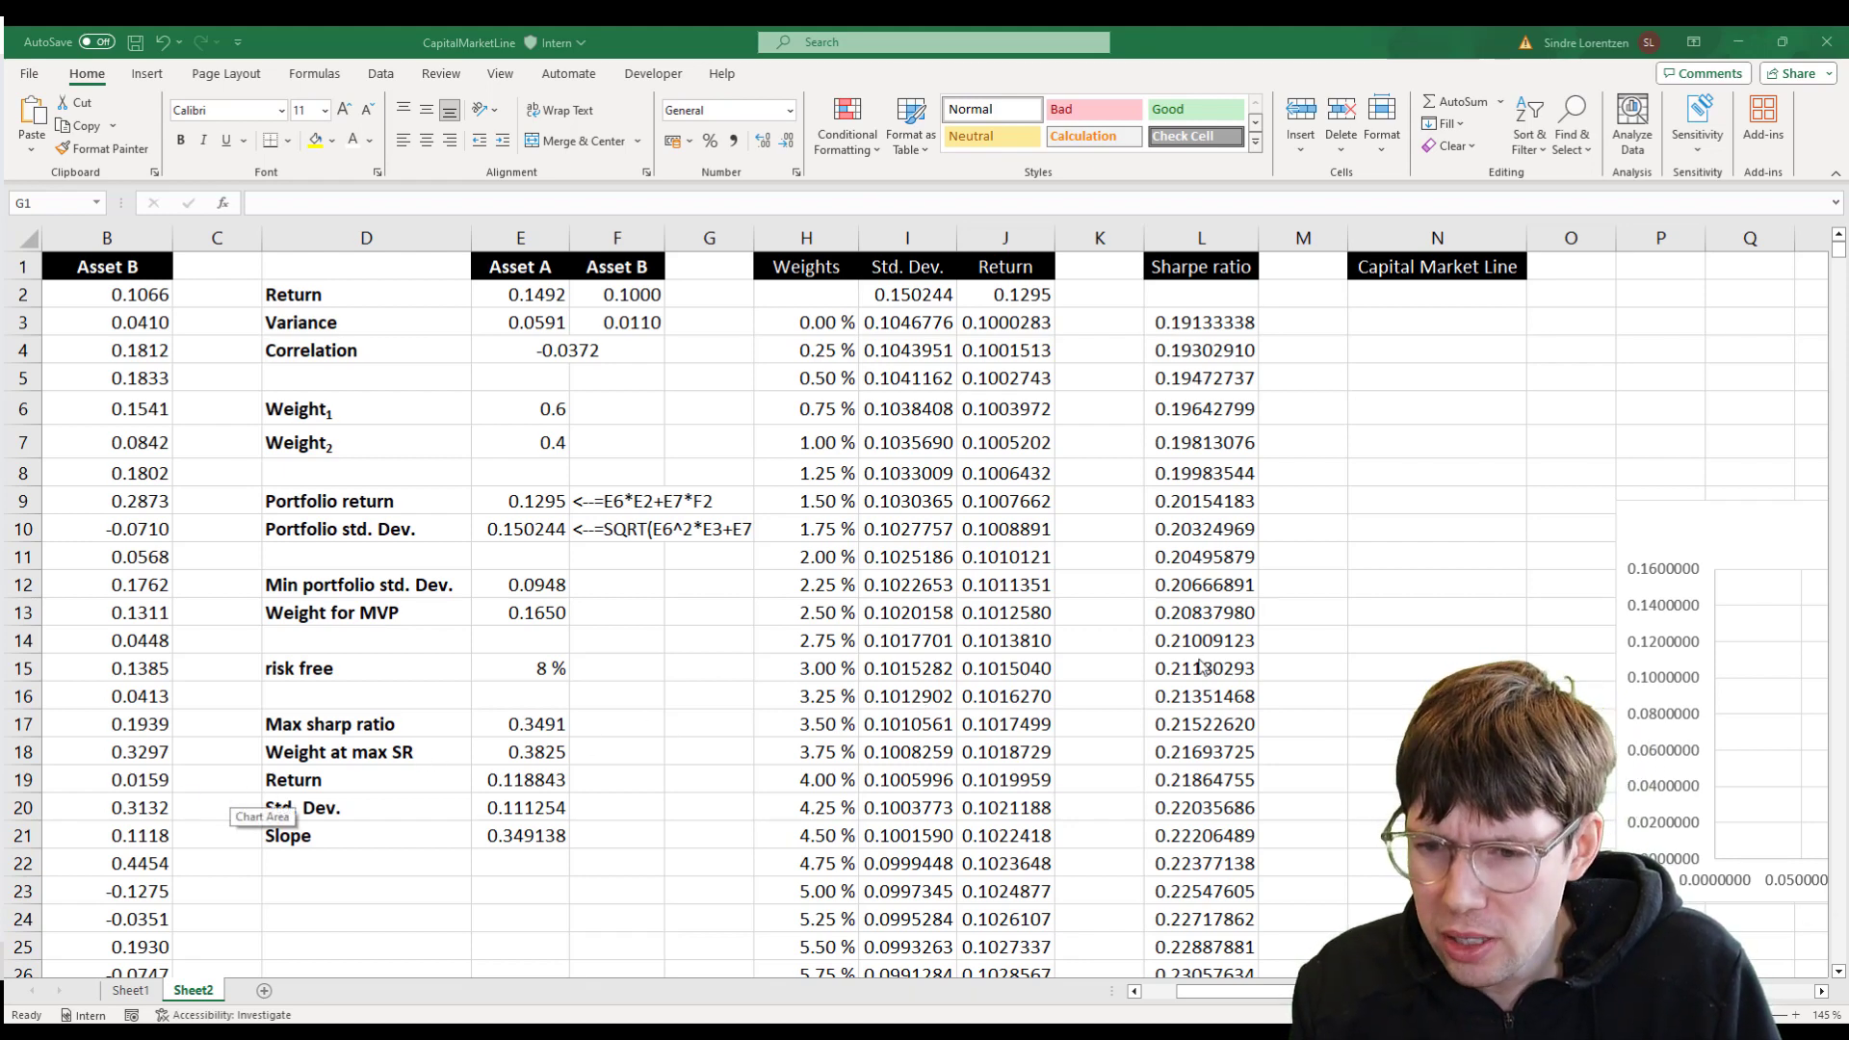
left_click(631, 811)
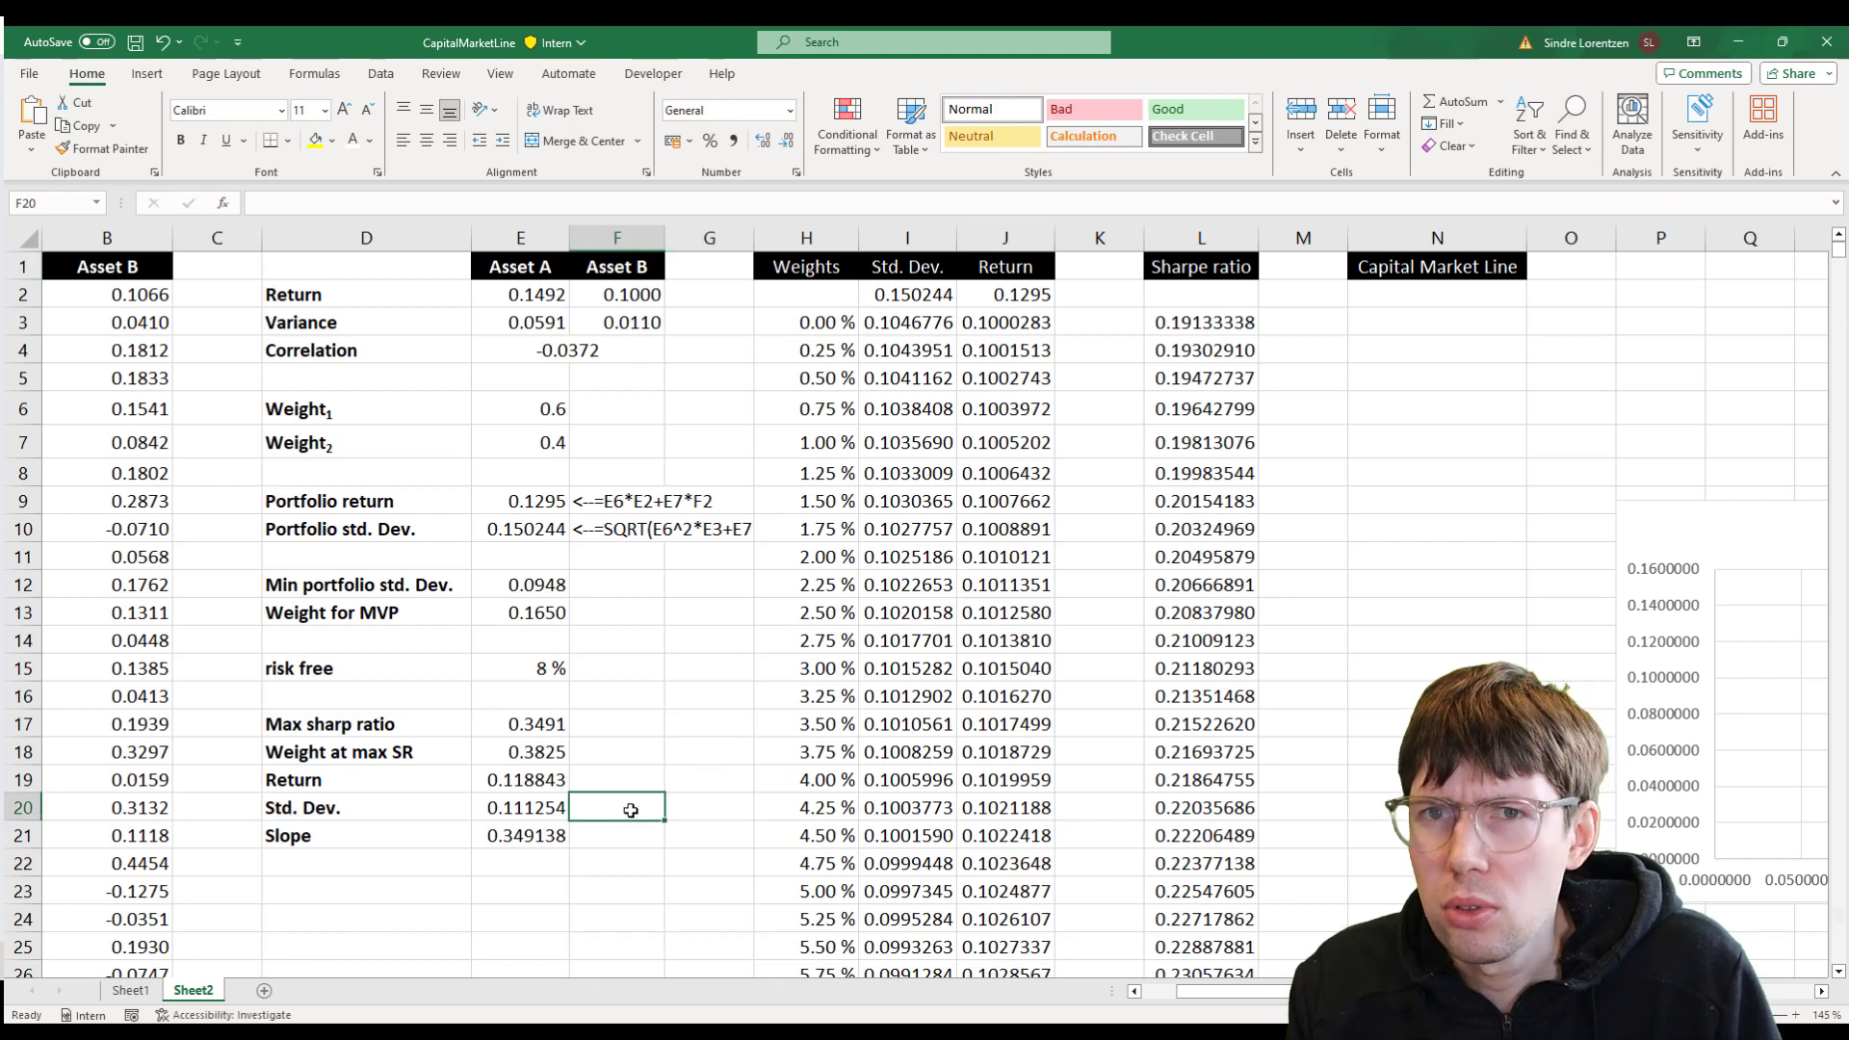
left_click(409, 807)
key("Right")
key("shift+Up")
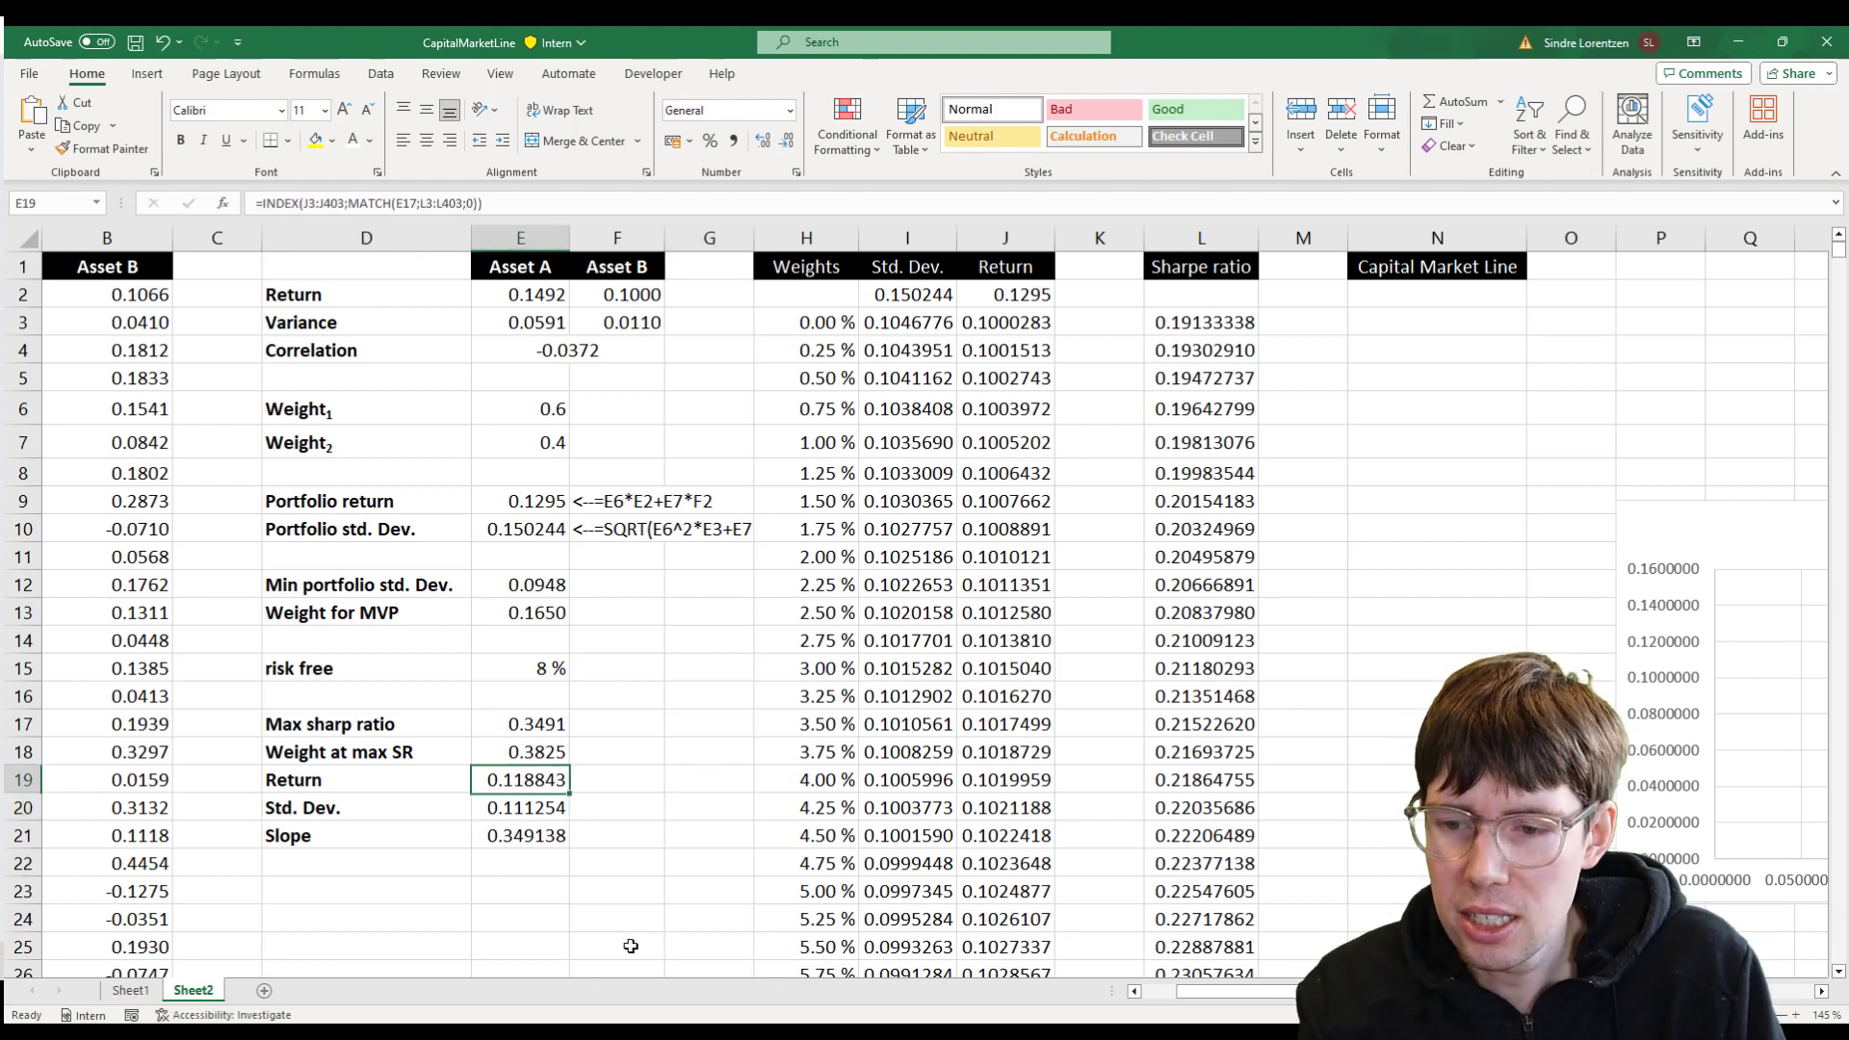
key("ctrl+c")
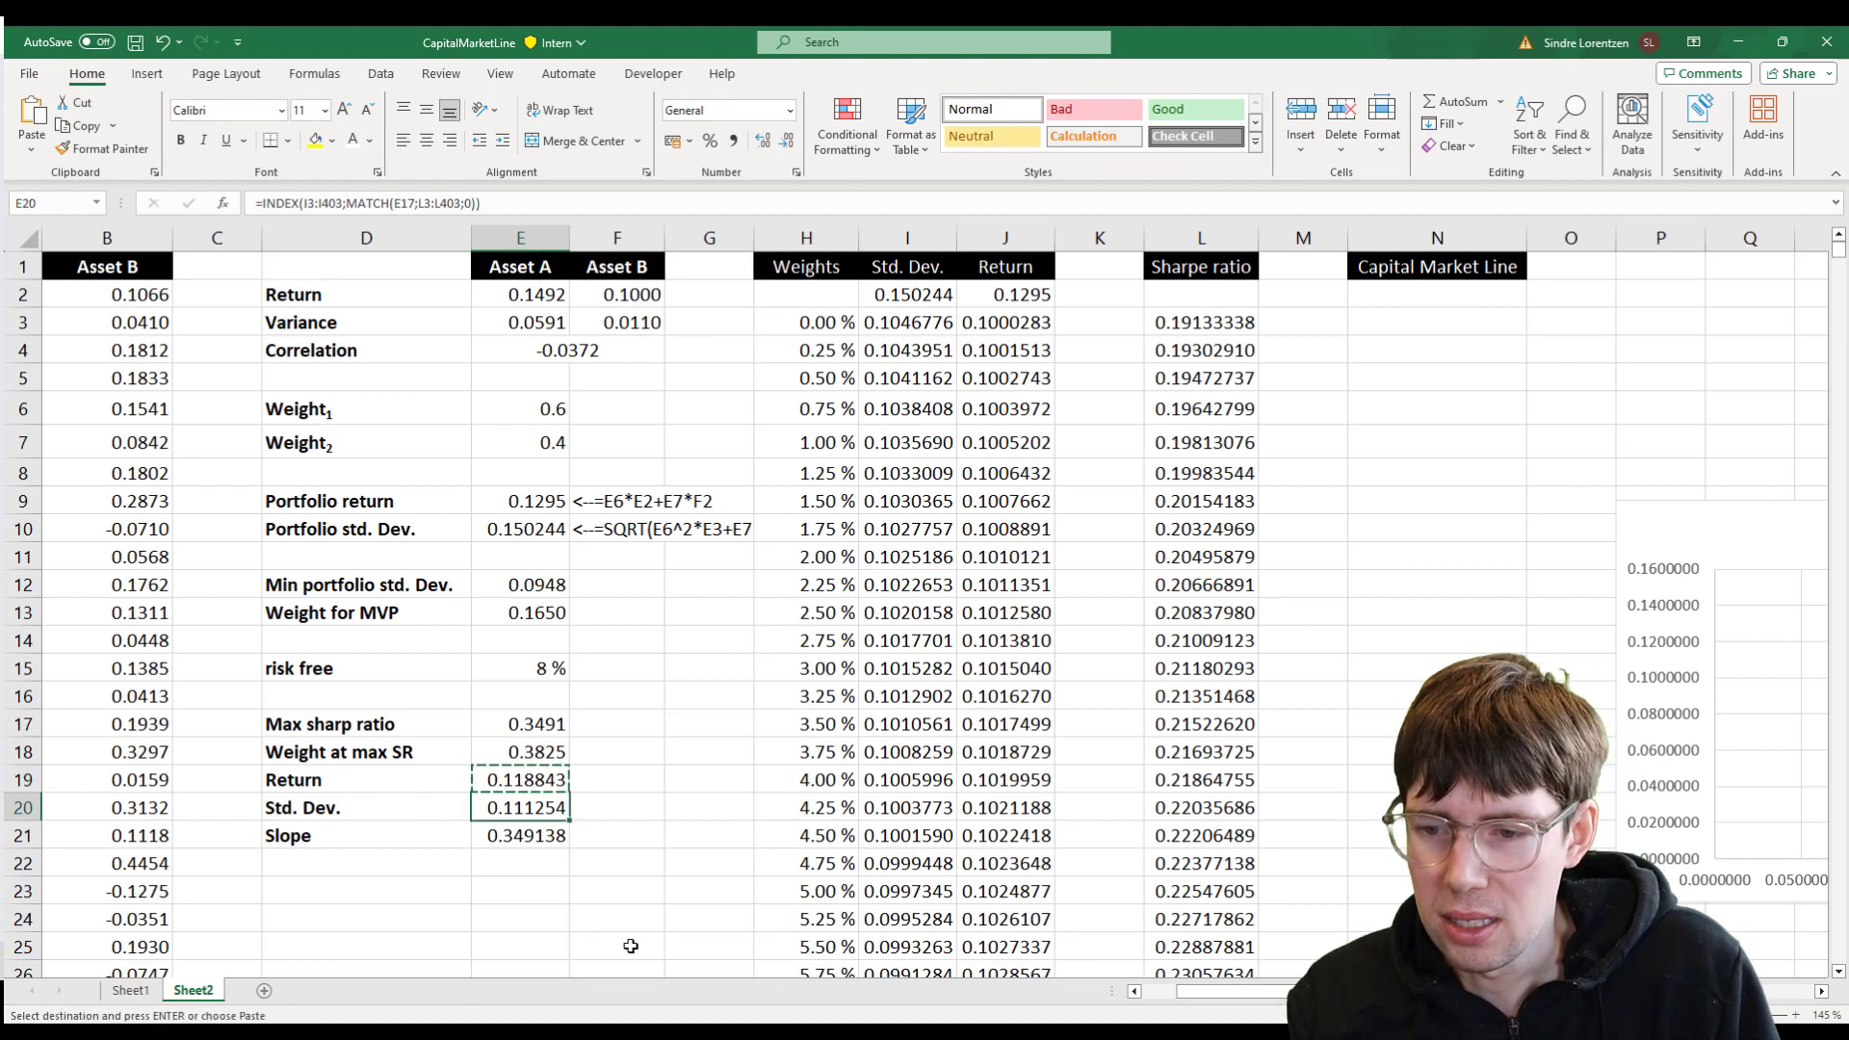
key("Escape")
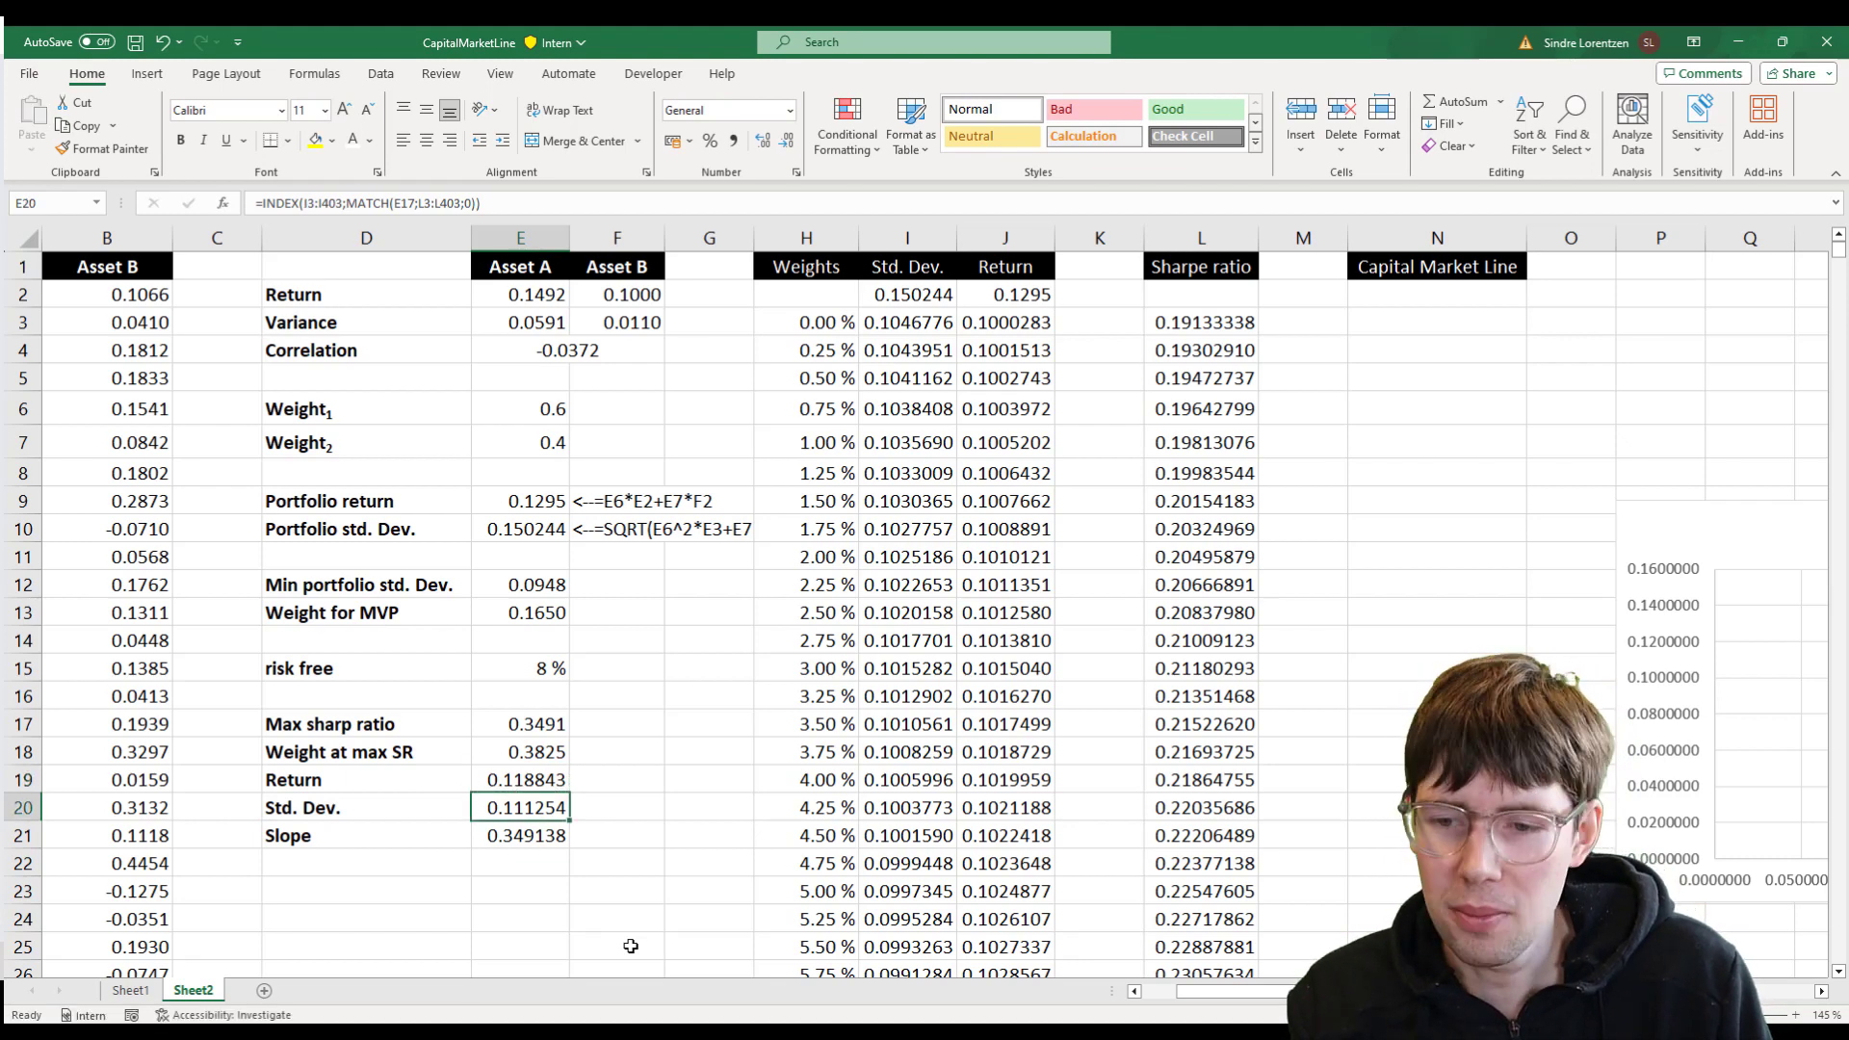
- Point the INDEX range of the Std. Dev. formula in E20 at the Return column, J3:J403
key("F2")
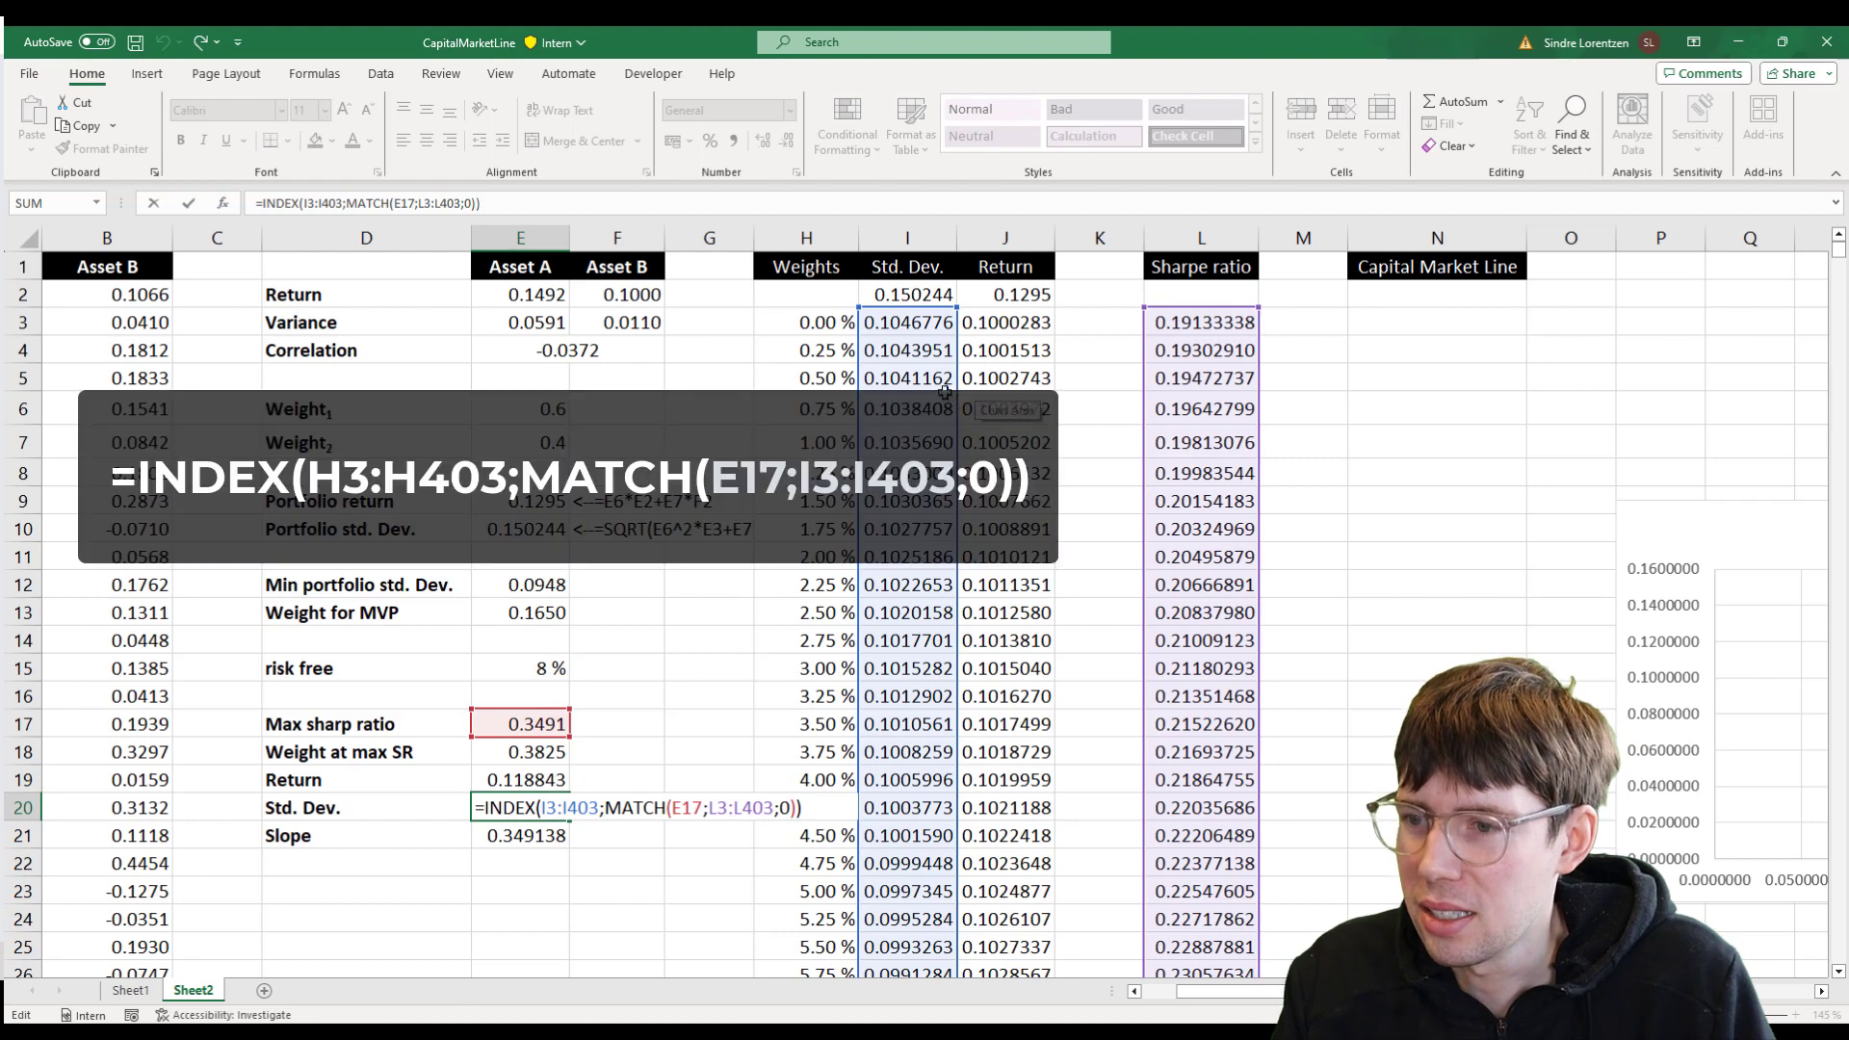
left_click_drag(956, 394, 975, 390)
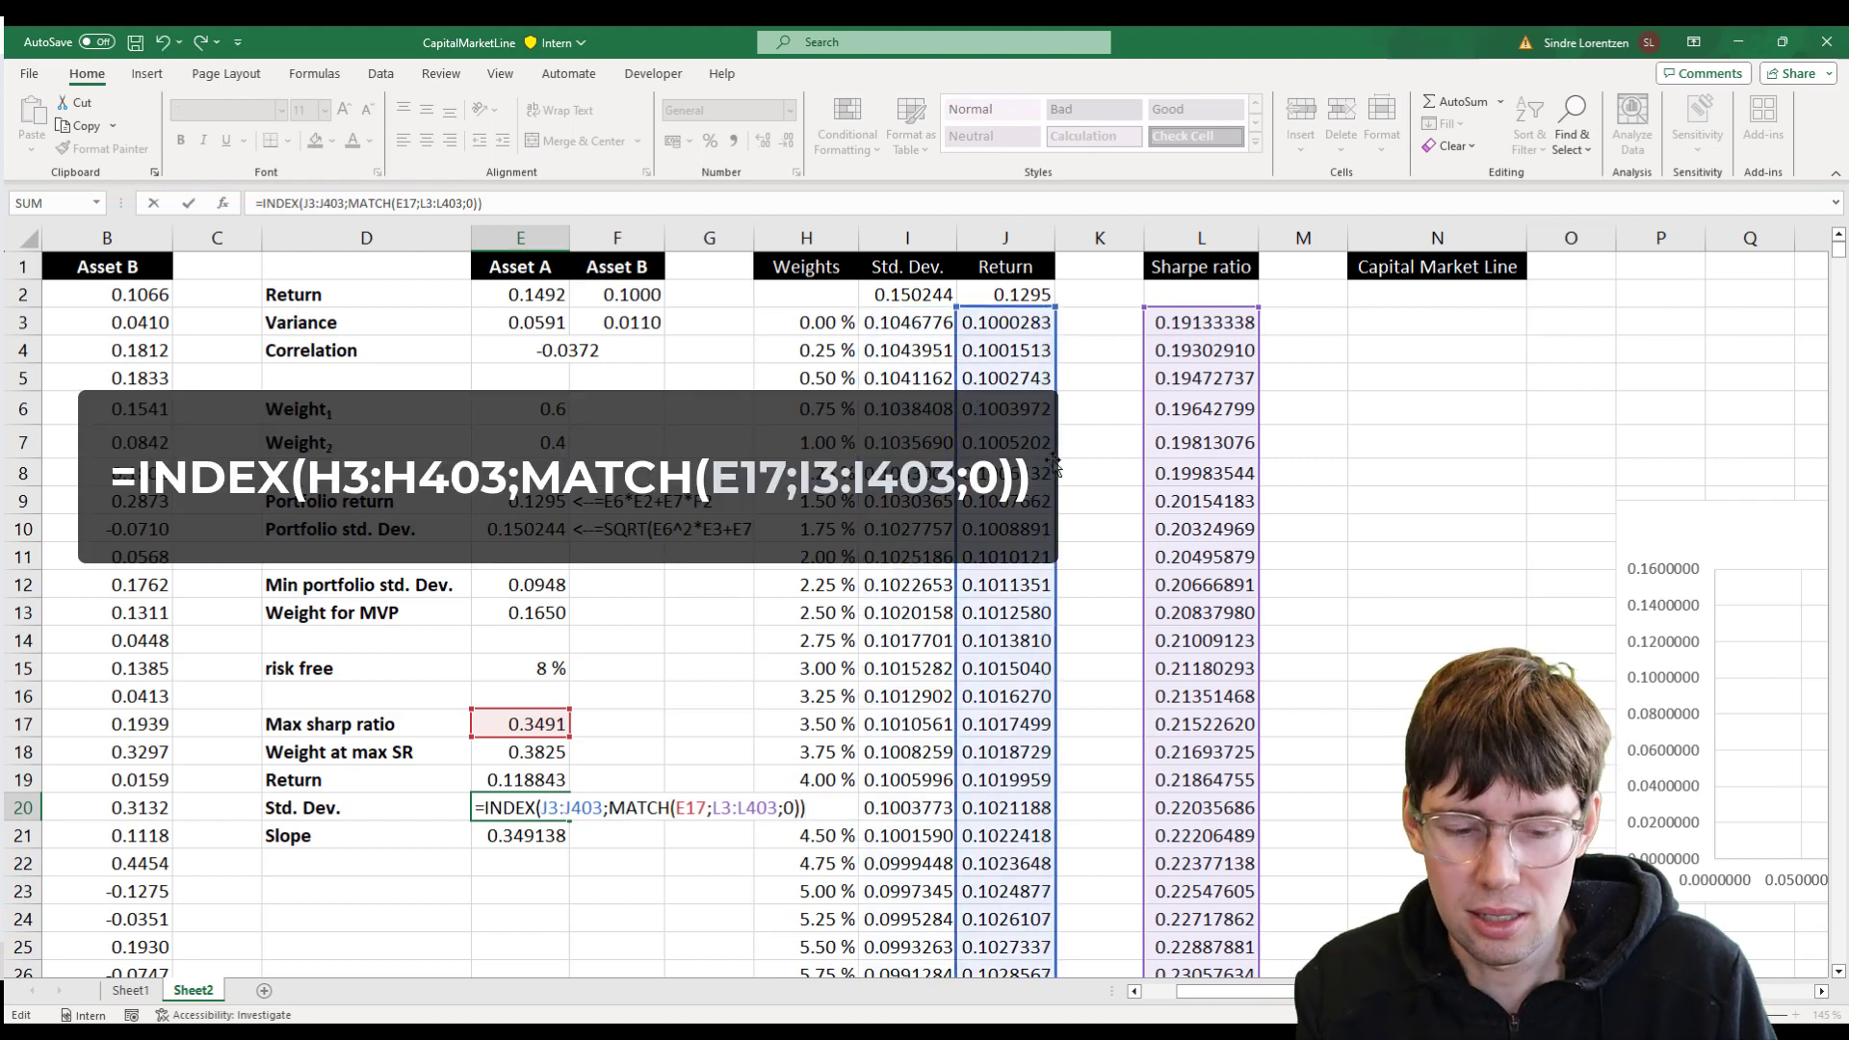
key("Return")
key("Up")
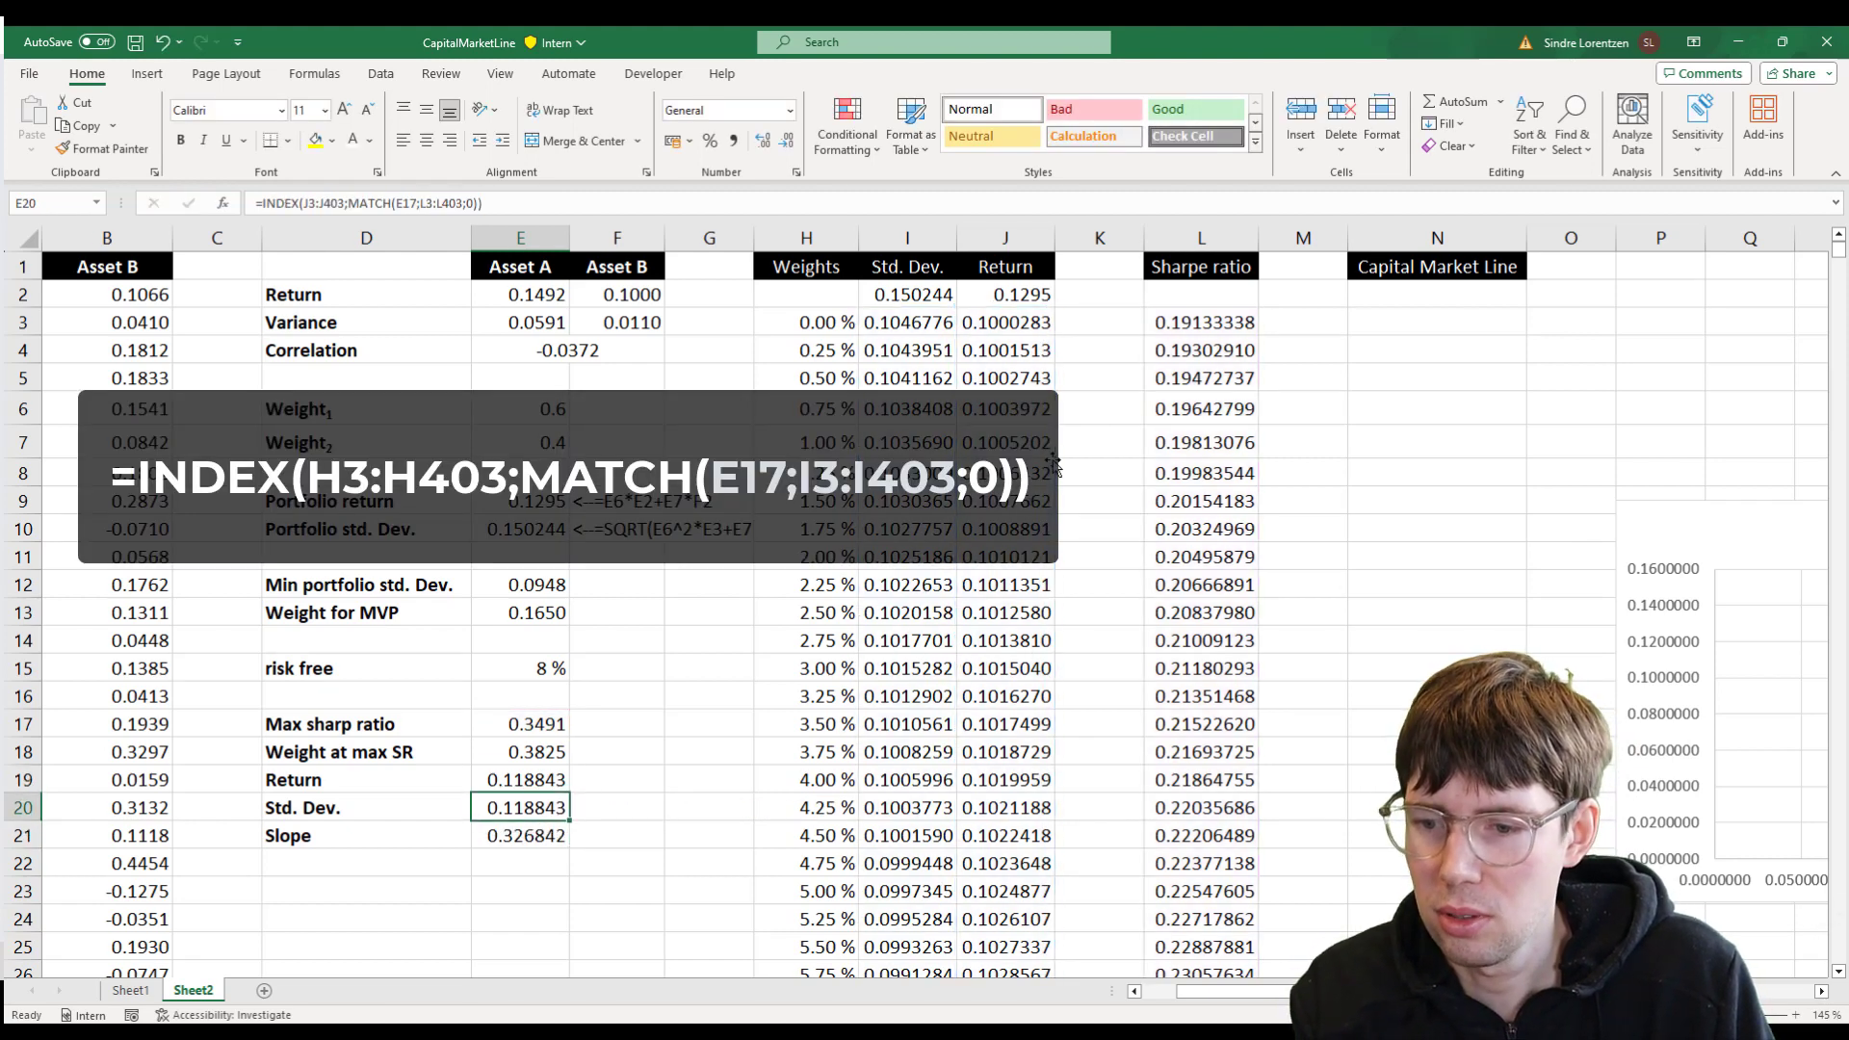
- Correct the Std. Dev. formula in E20 so that INDEX reads the Std. Dev. column: =INDEX(I3:I403;MATCH(E17;L3:L403;0))
key("F2")
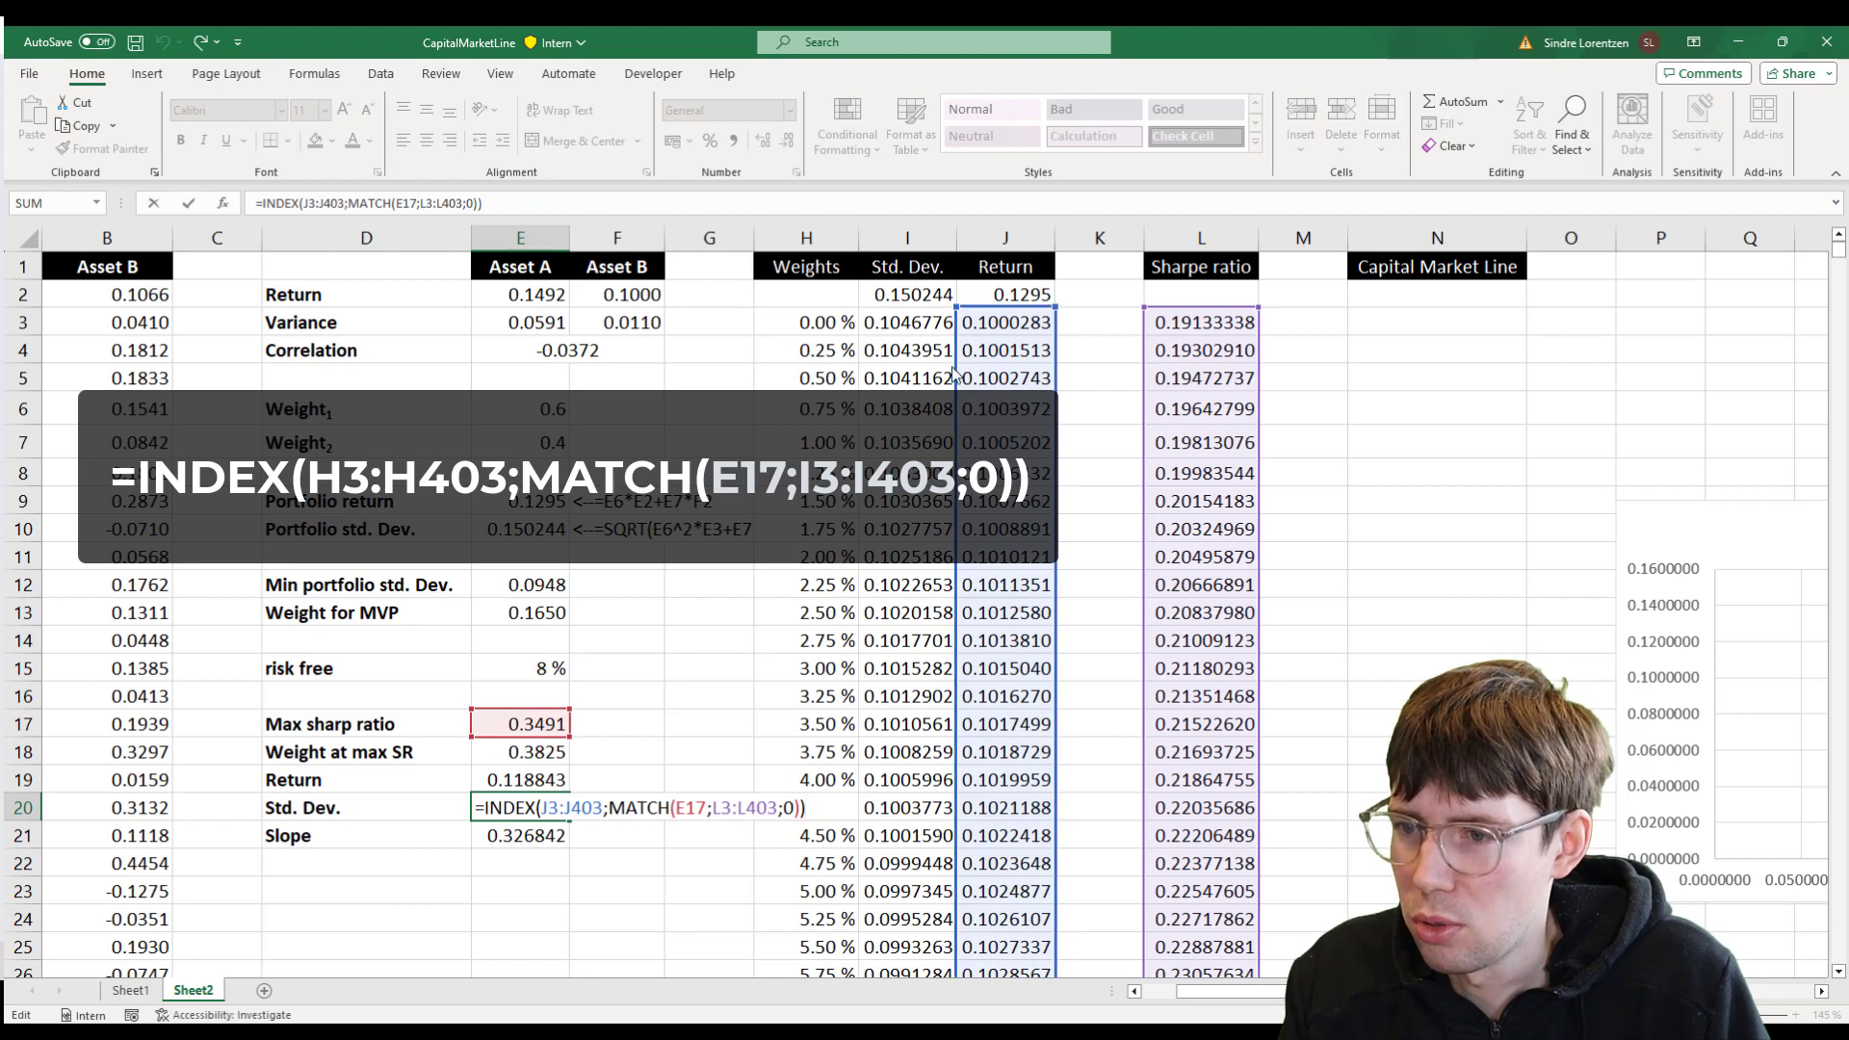
left_click_drag(954, 374, 936, 375)
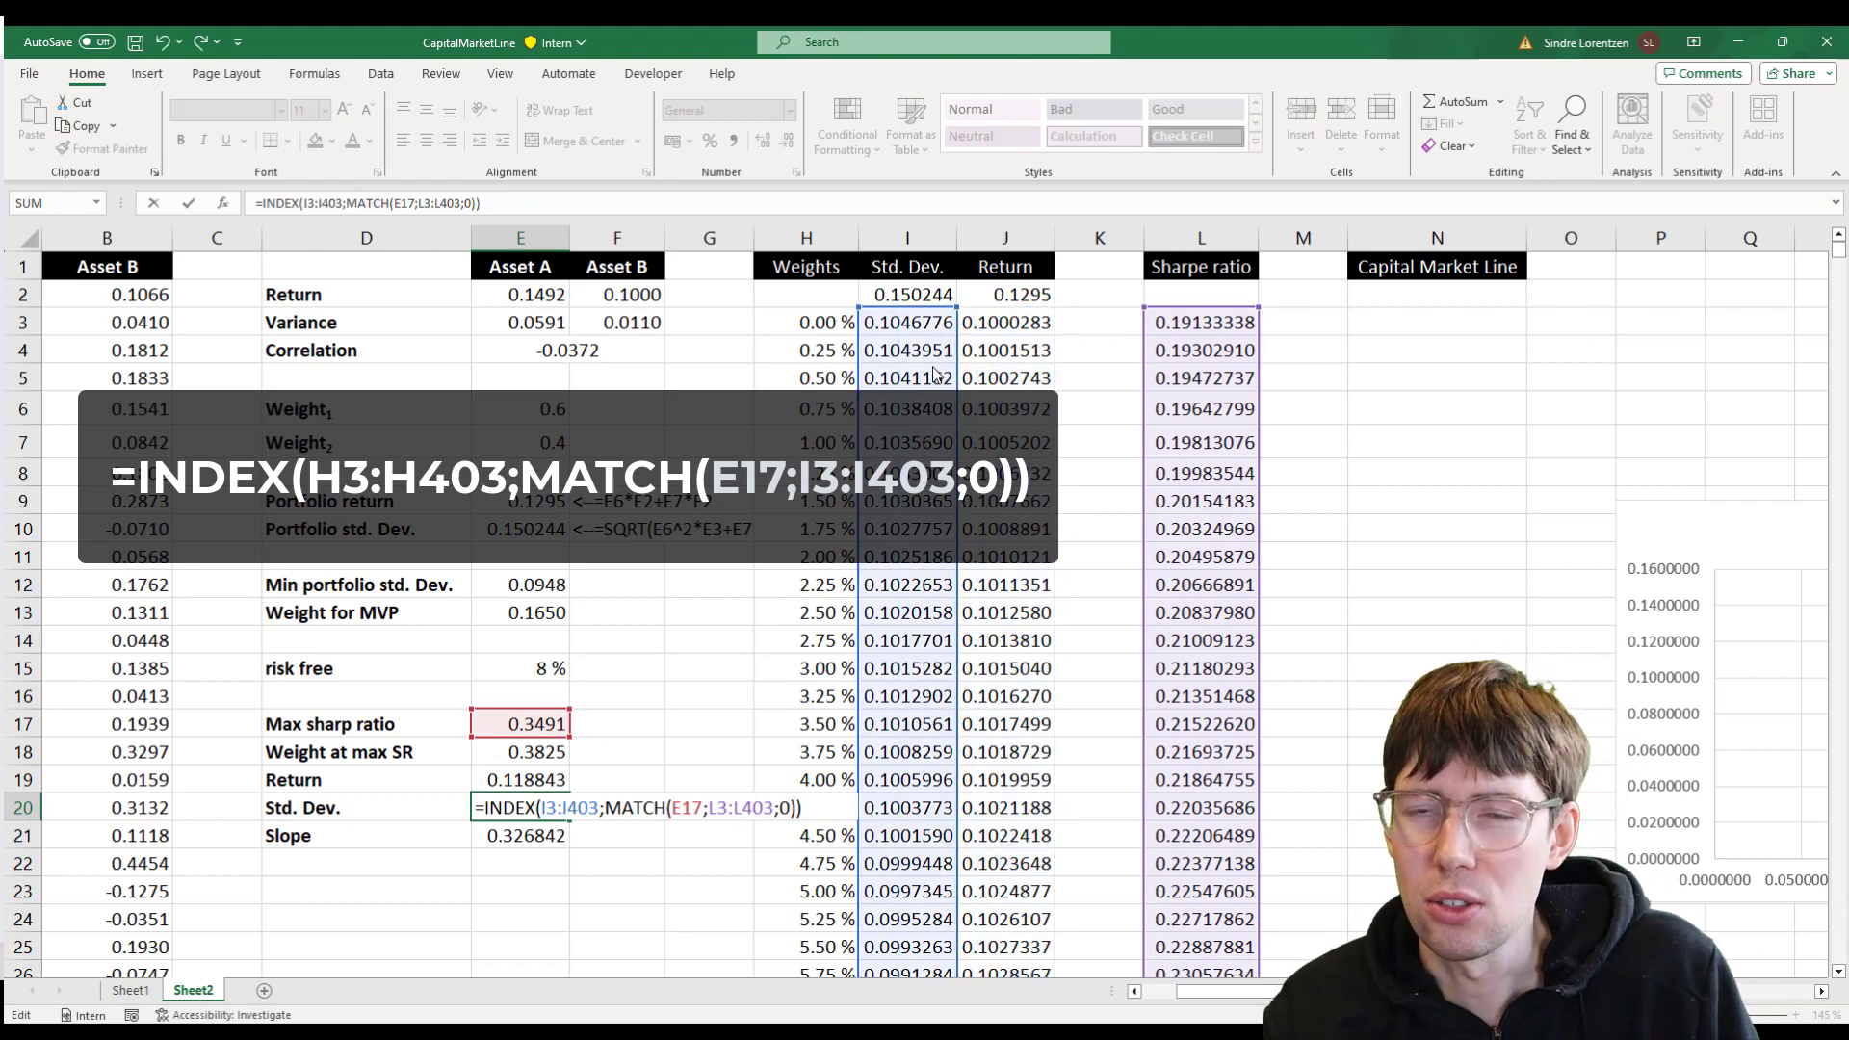
key("Return")
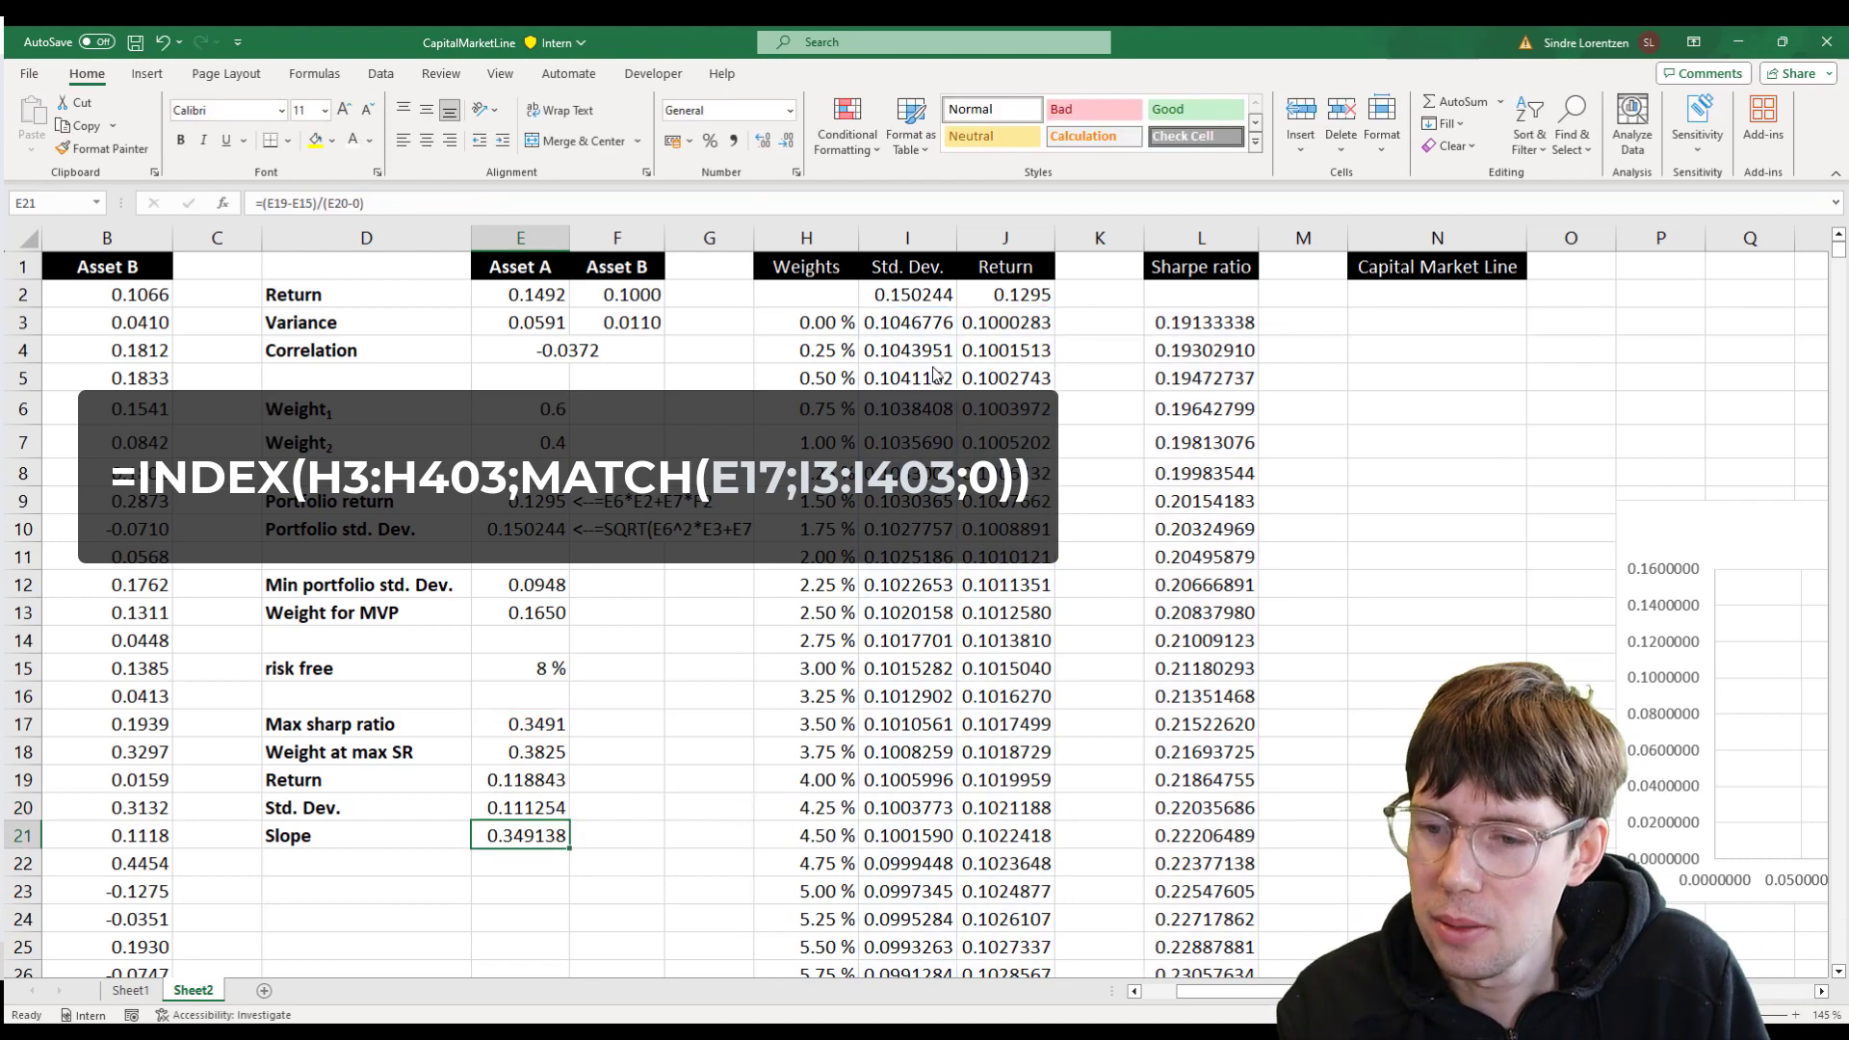
key("Up")
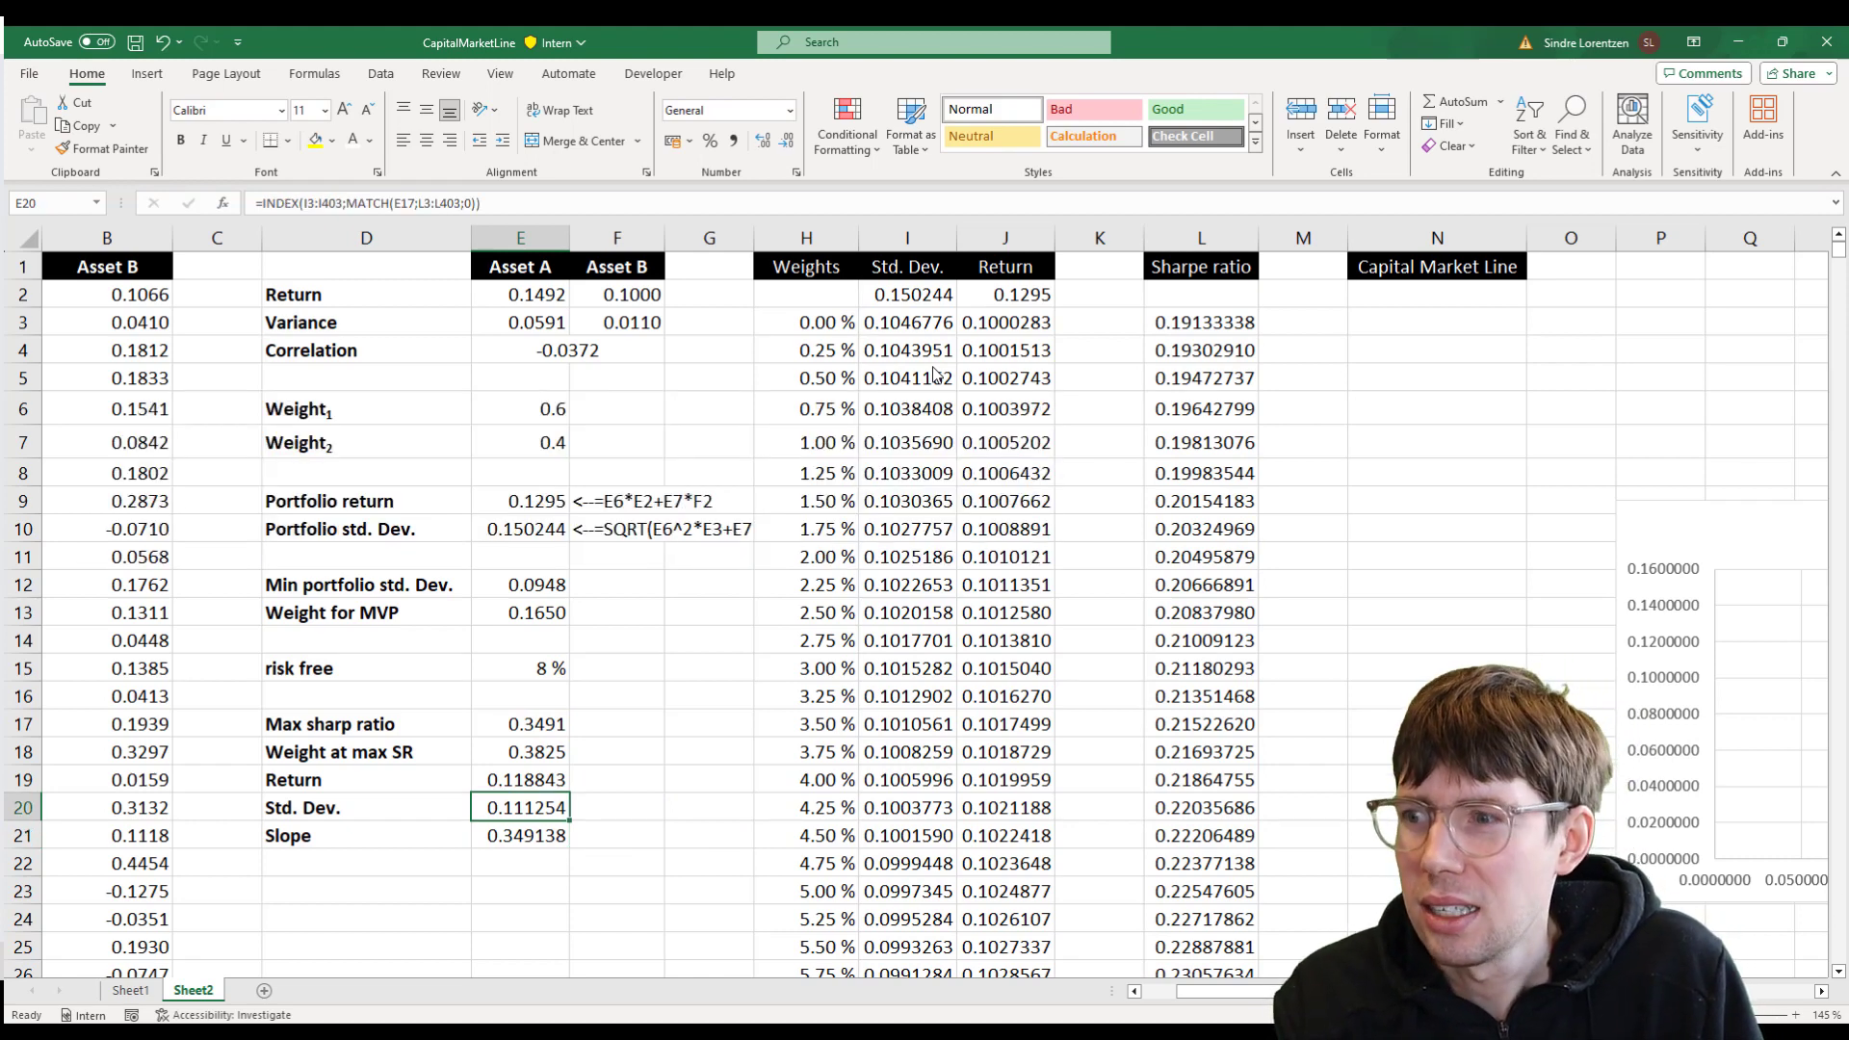
- Insert a blank column N before the Capital Market Line column and copy that column's header cell into N1
left_click(1460, 240)
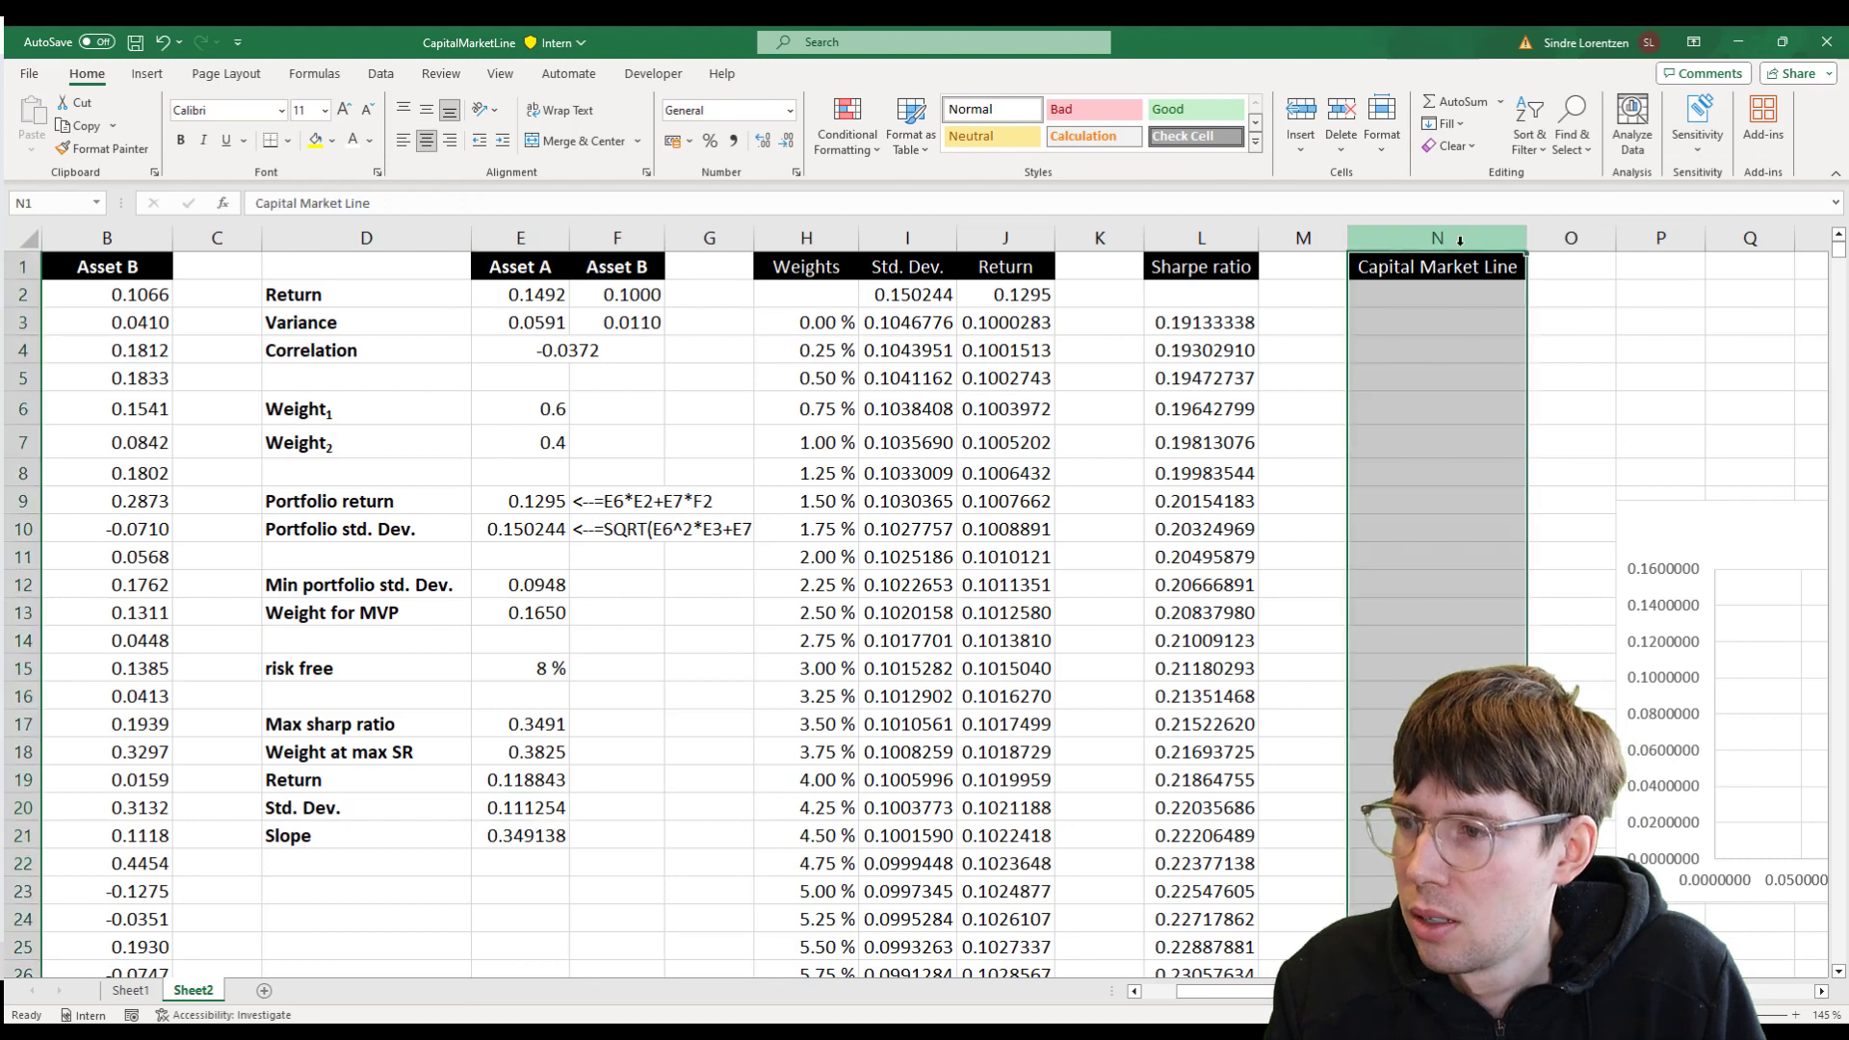
right_click(1461, 241)
left_click(1517, 431)
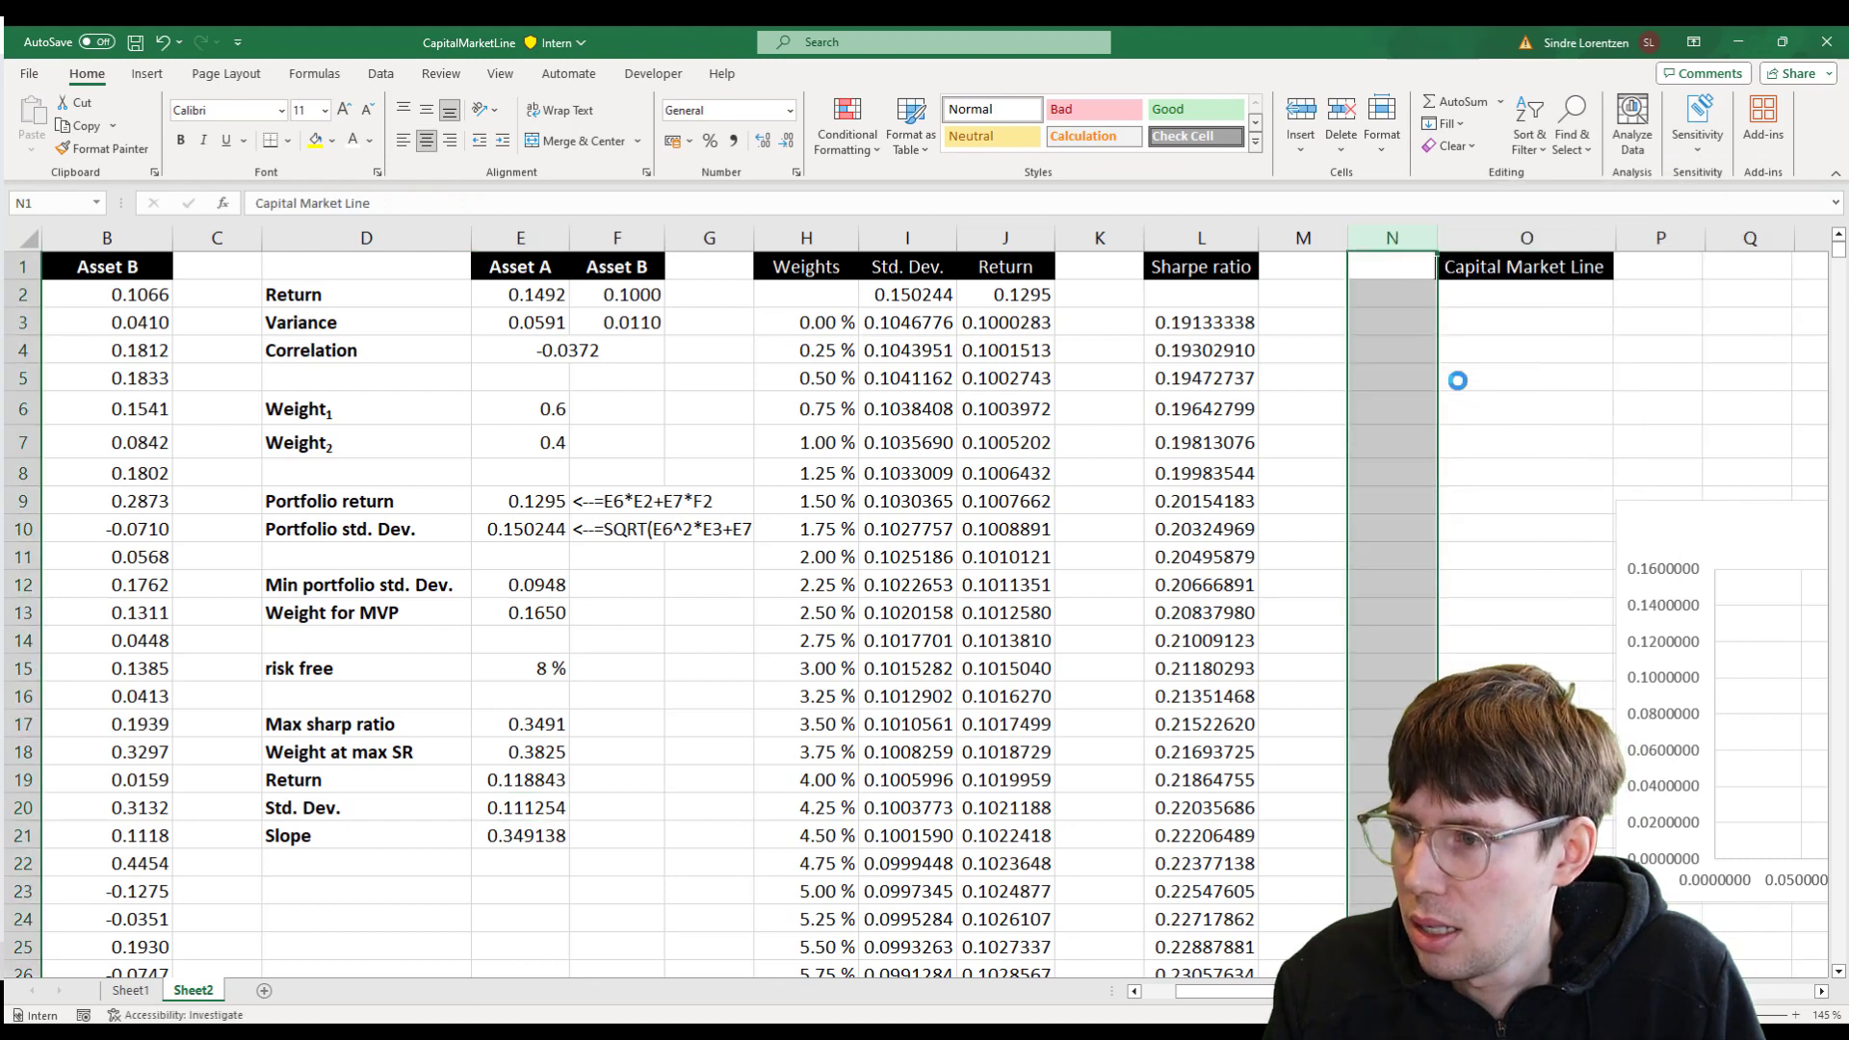
left_click(1479, 323)
left_click(1501, 271)
key("ctrl+c")
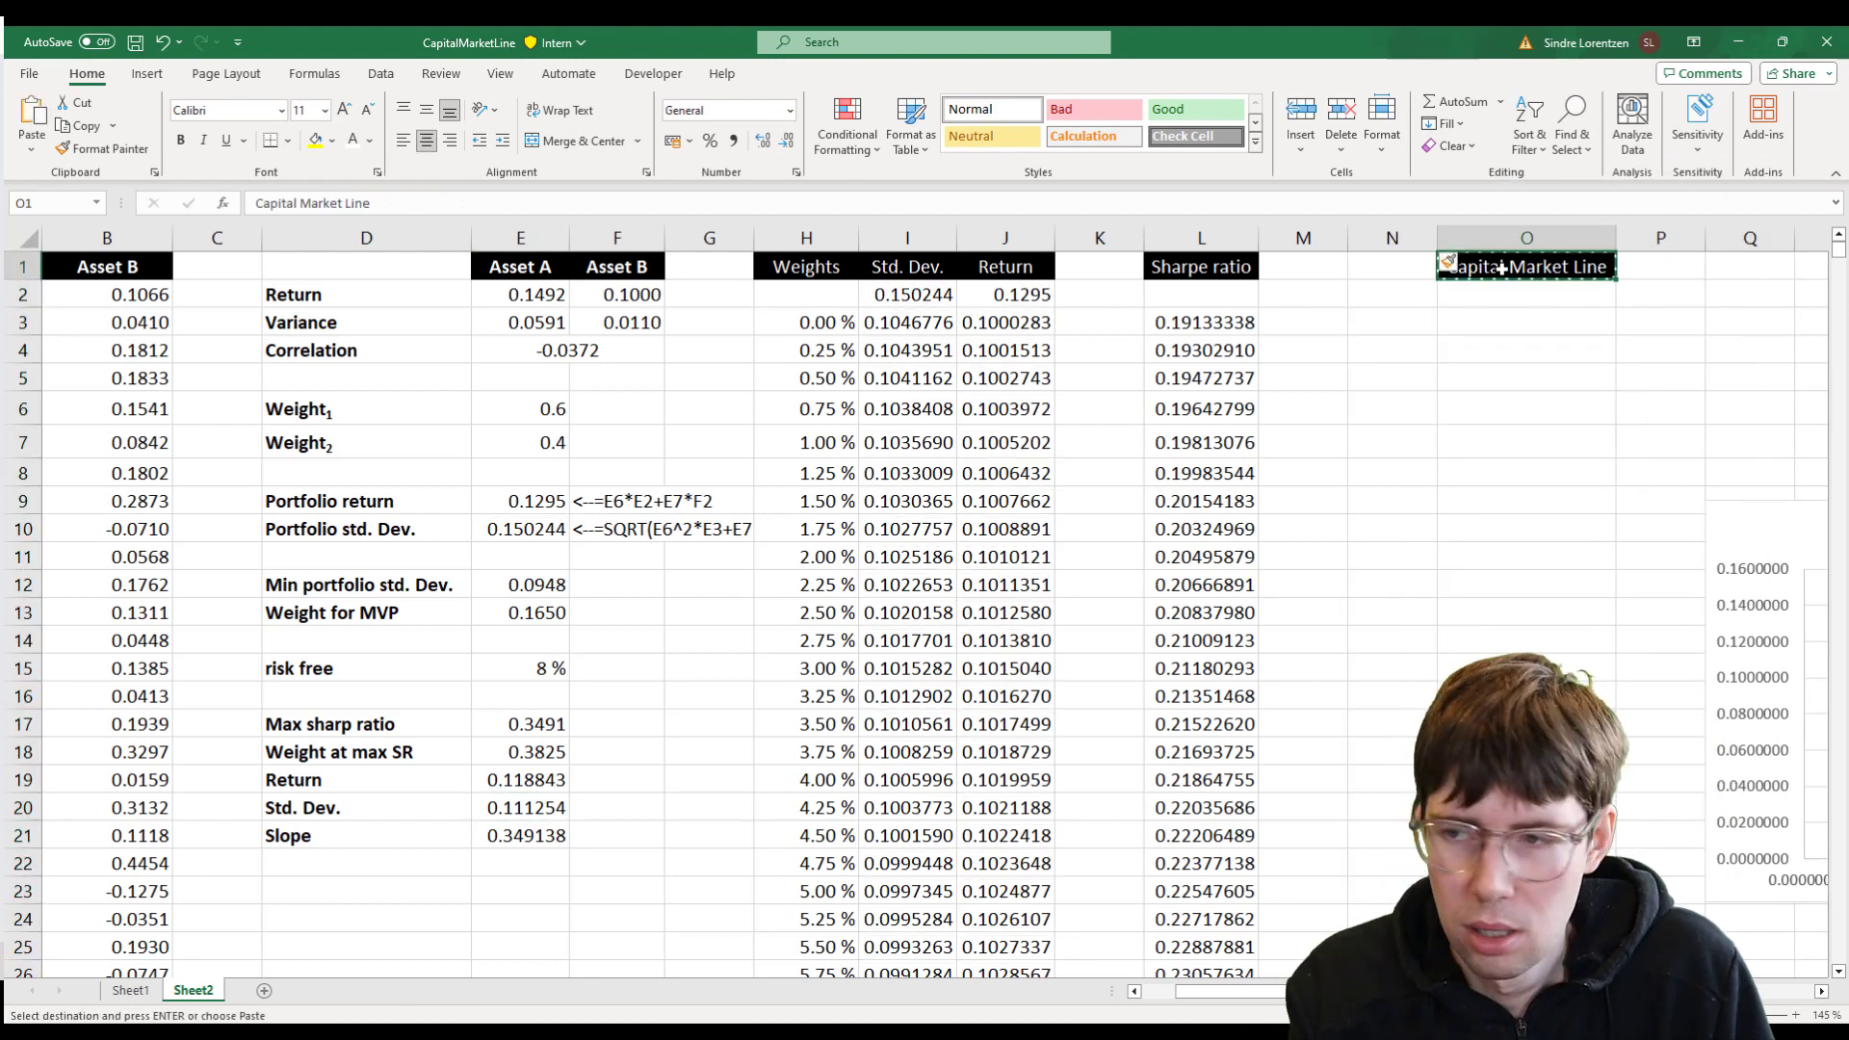
key("Left")
key("ctrl+v")
key("Escape")
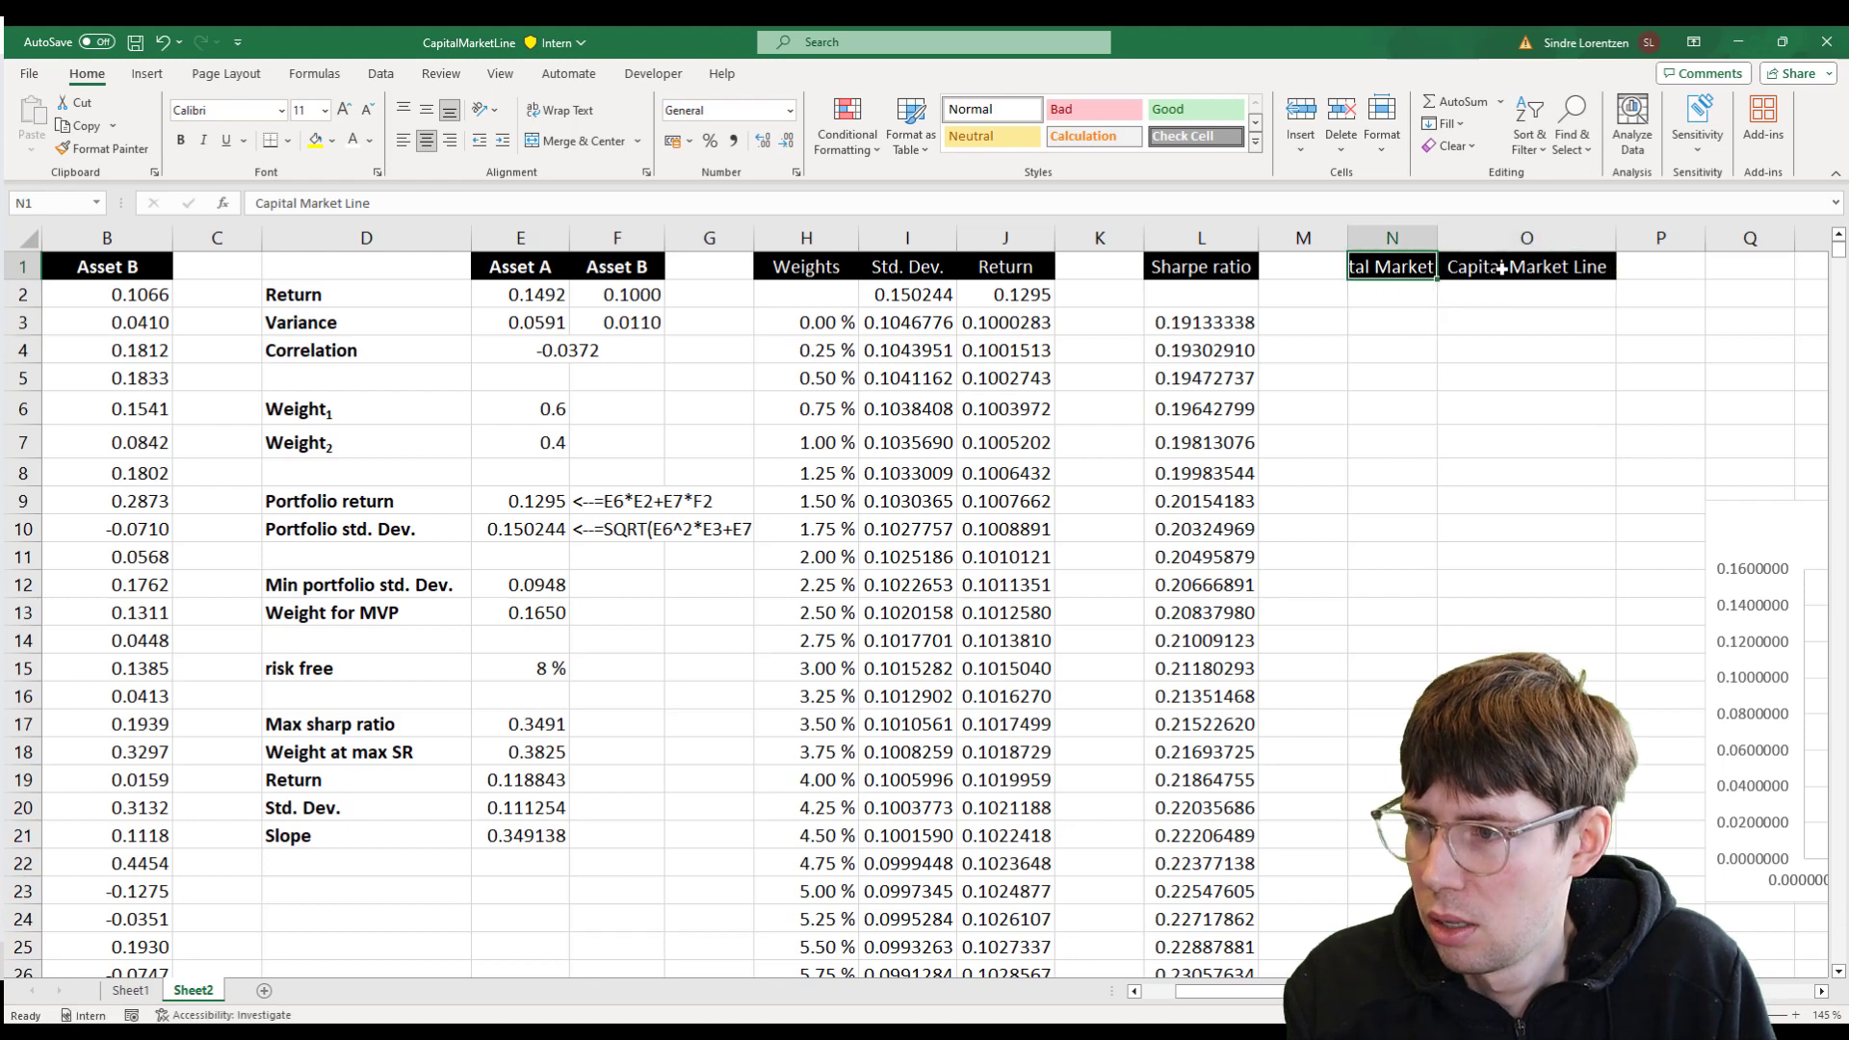
- Change the header text in N1 to Std.dev
type("St")
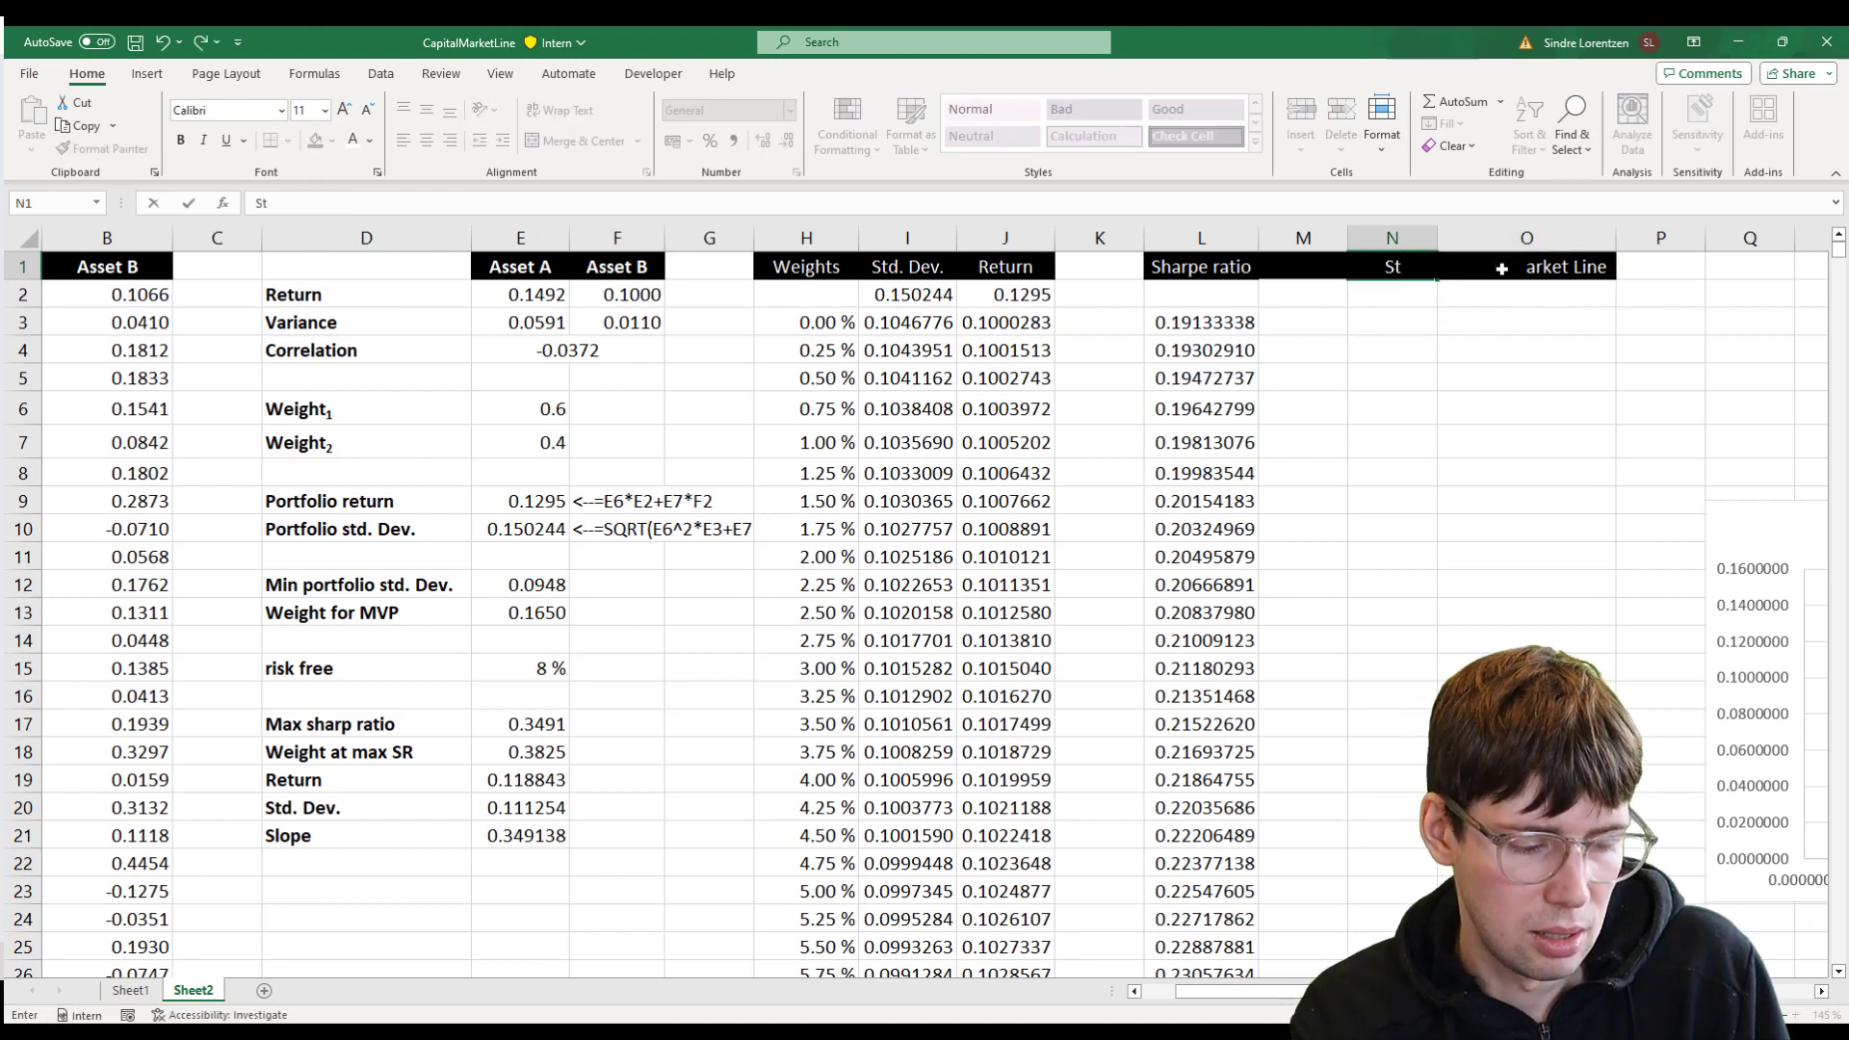
type("d.")
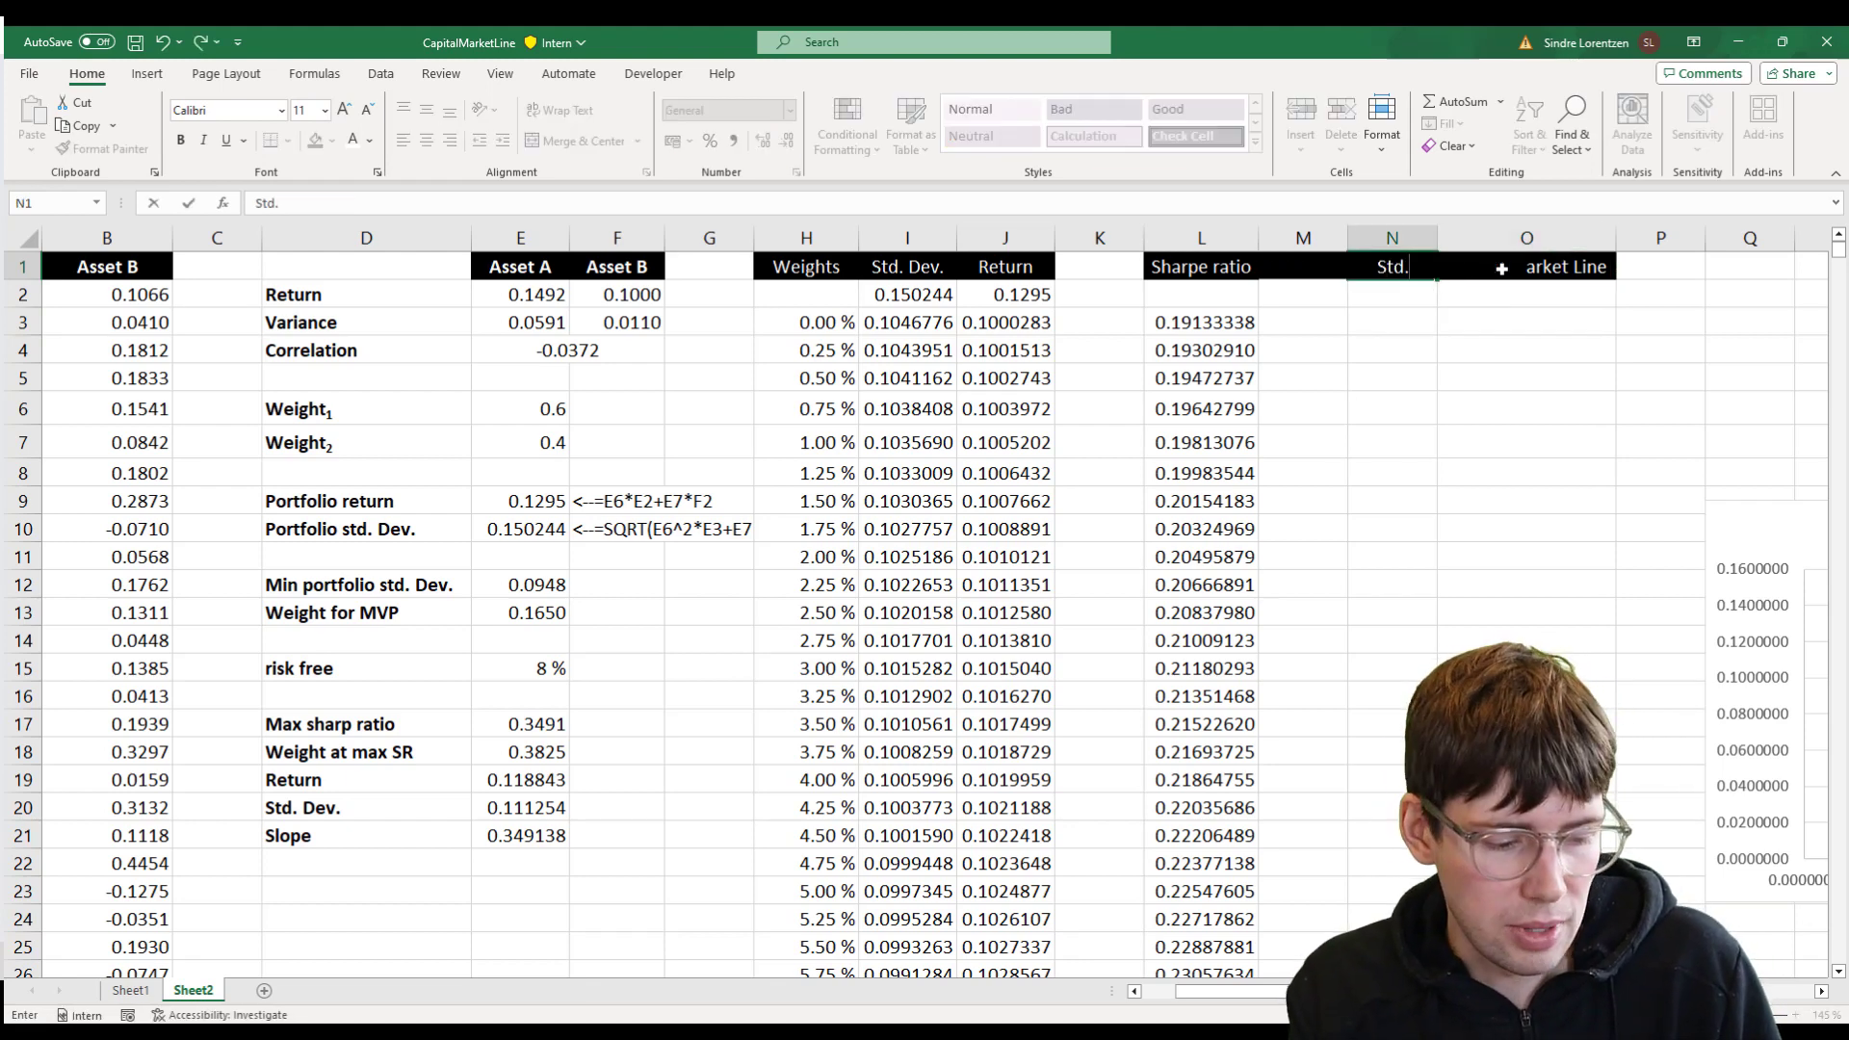
type("dev")
key("ctrl+Return")
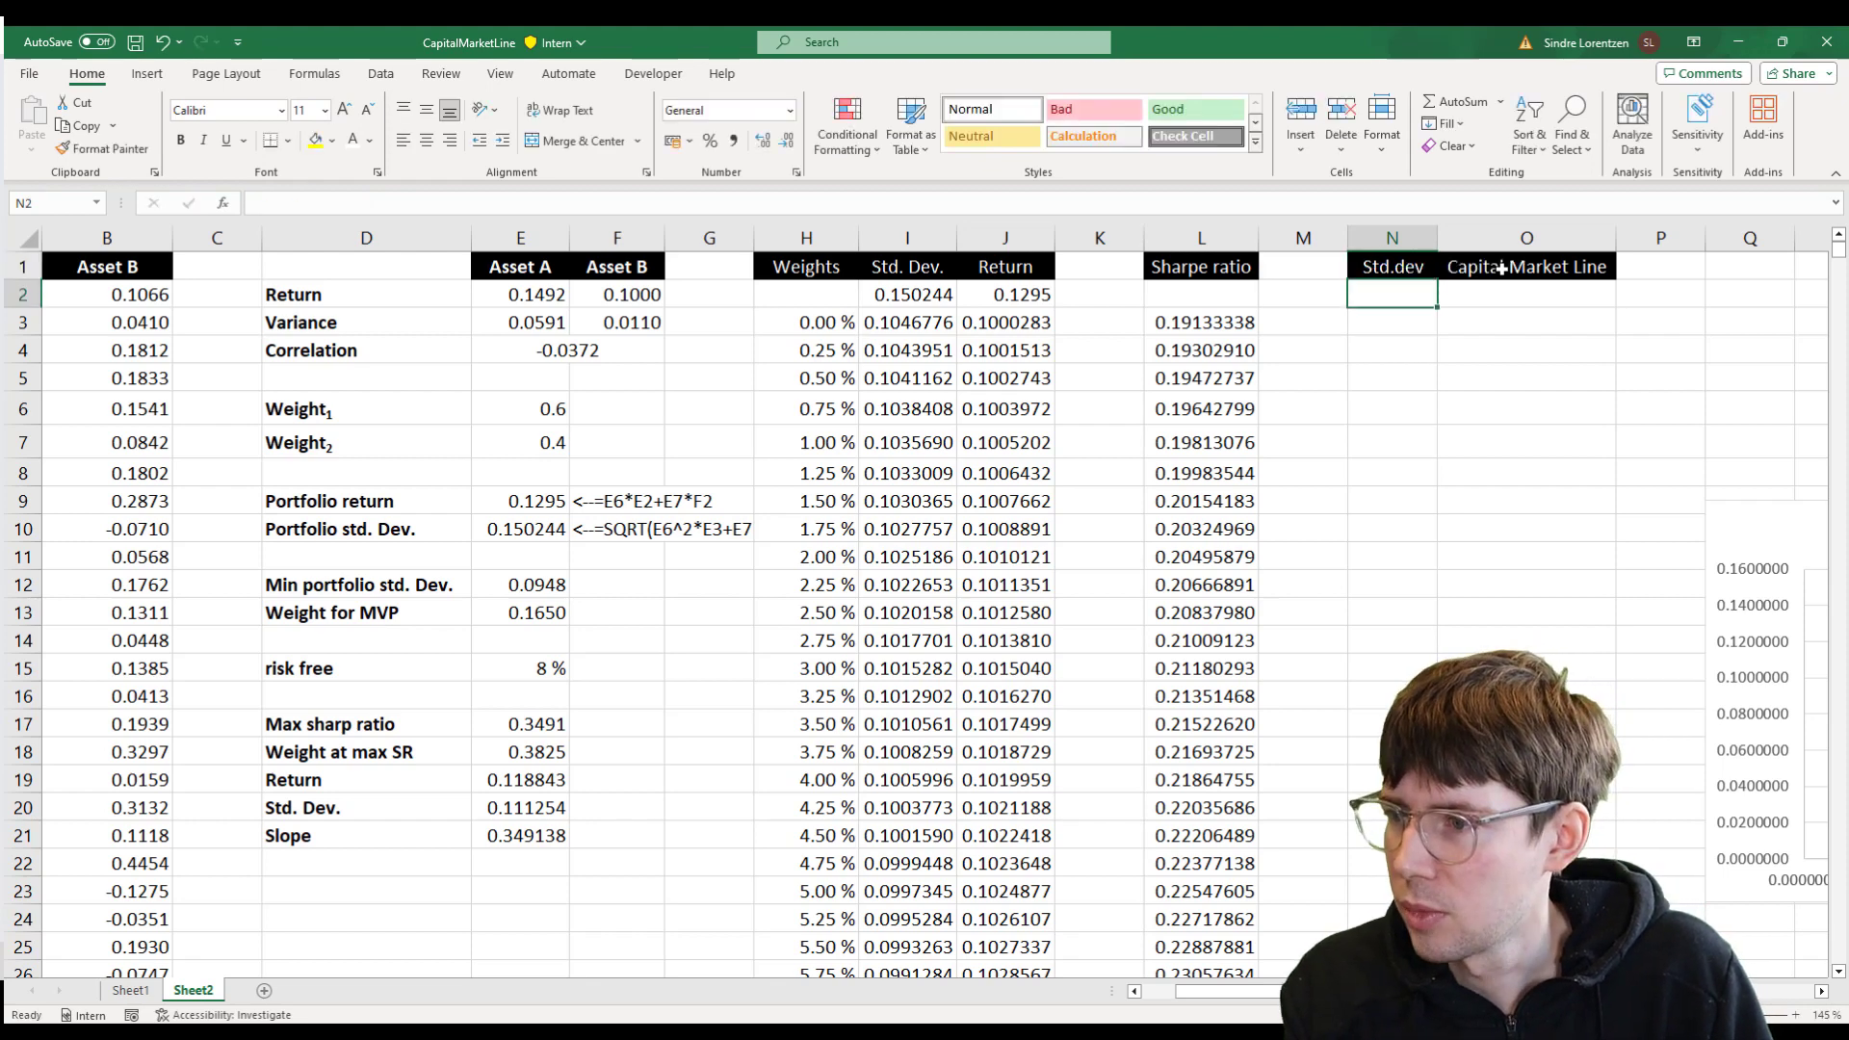
key("F2")
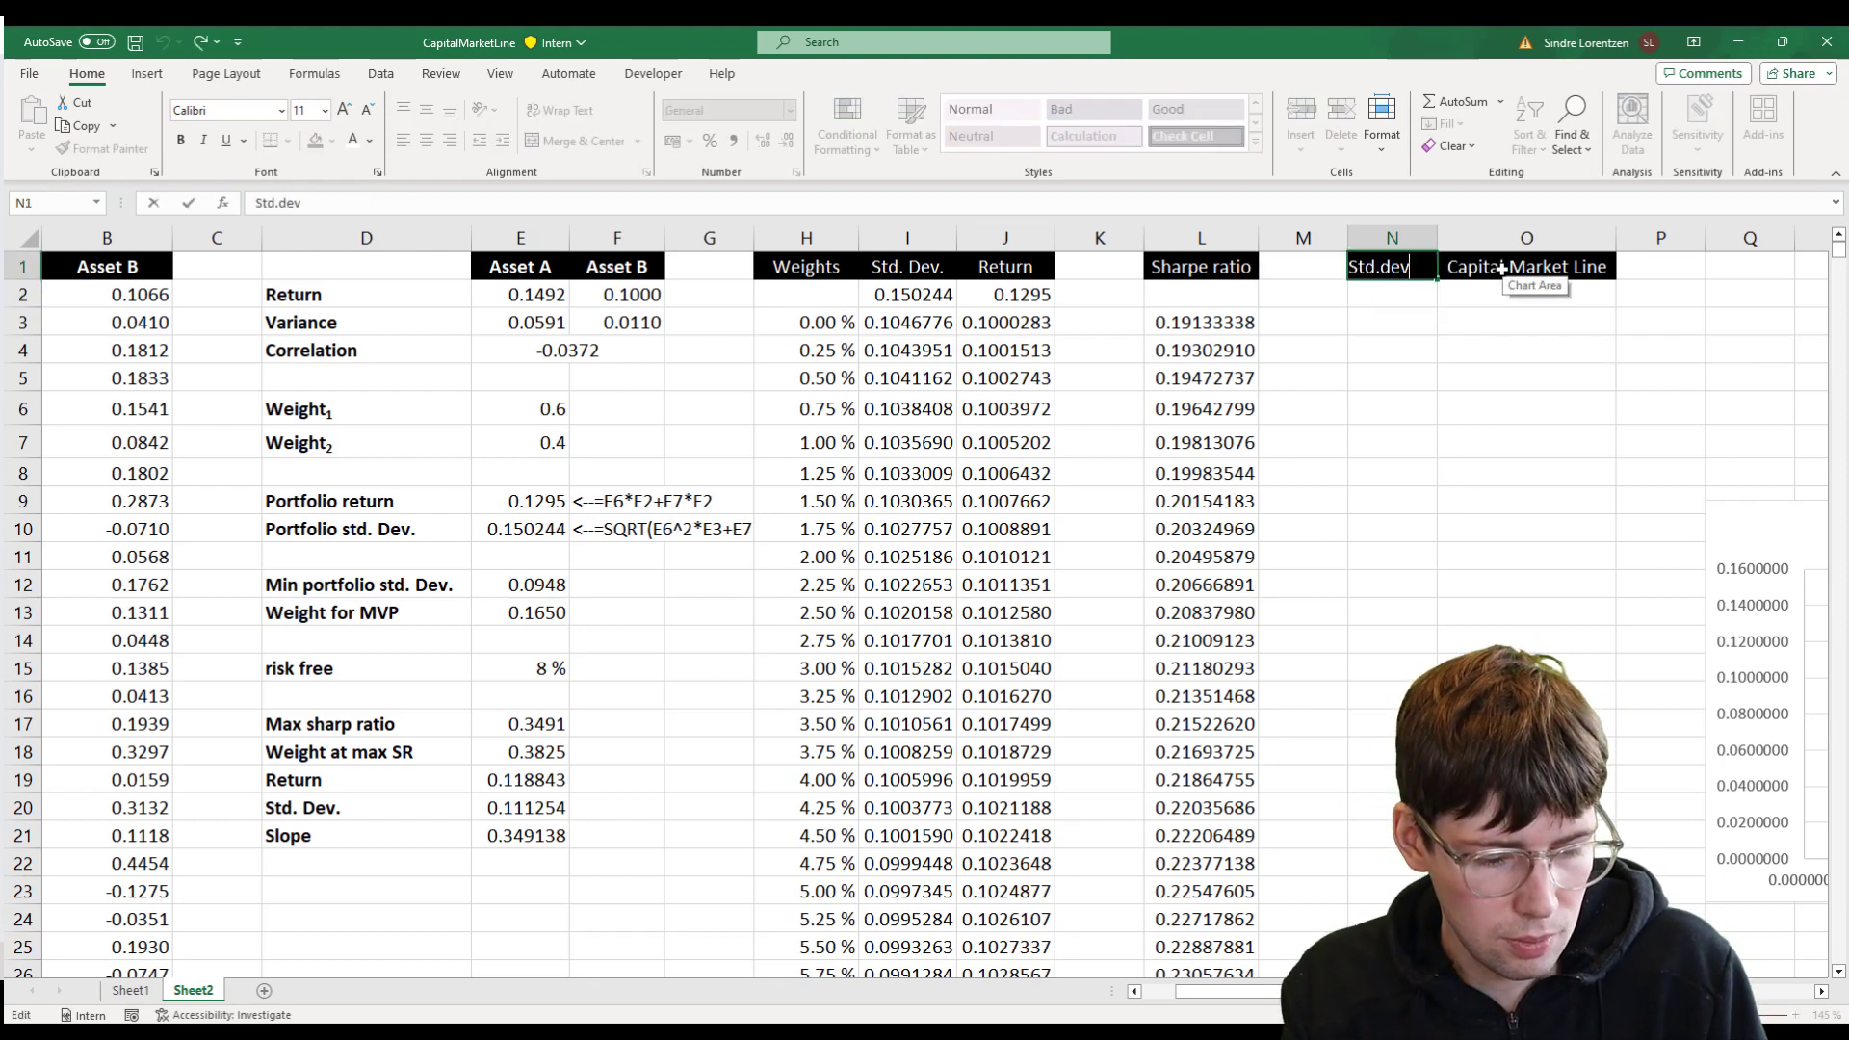
type(".")
key("Return")
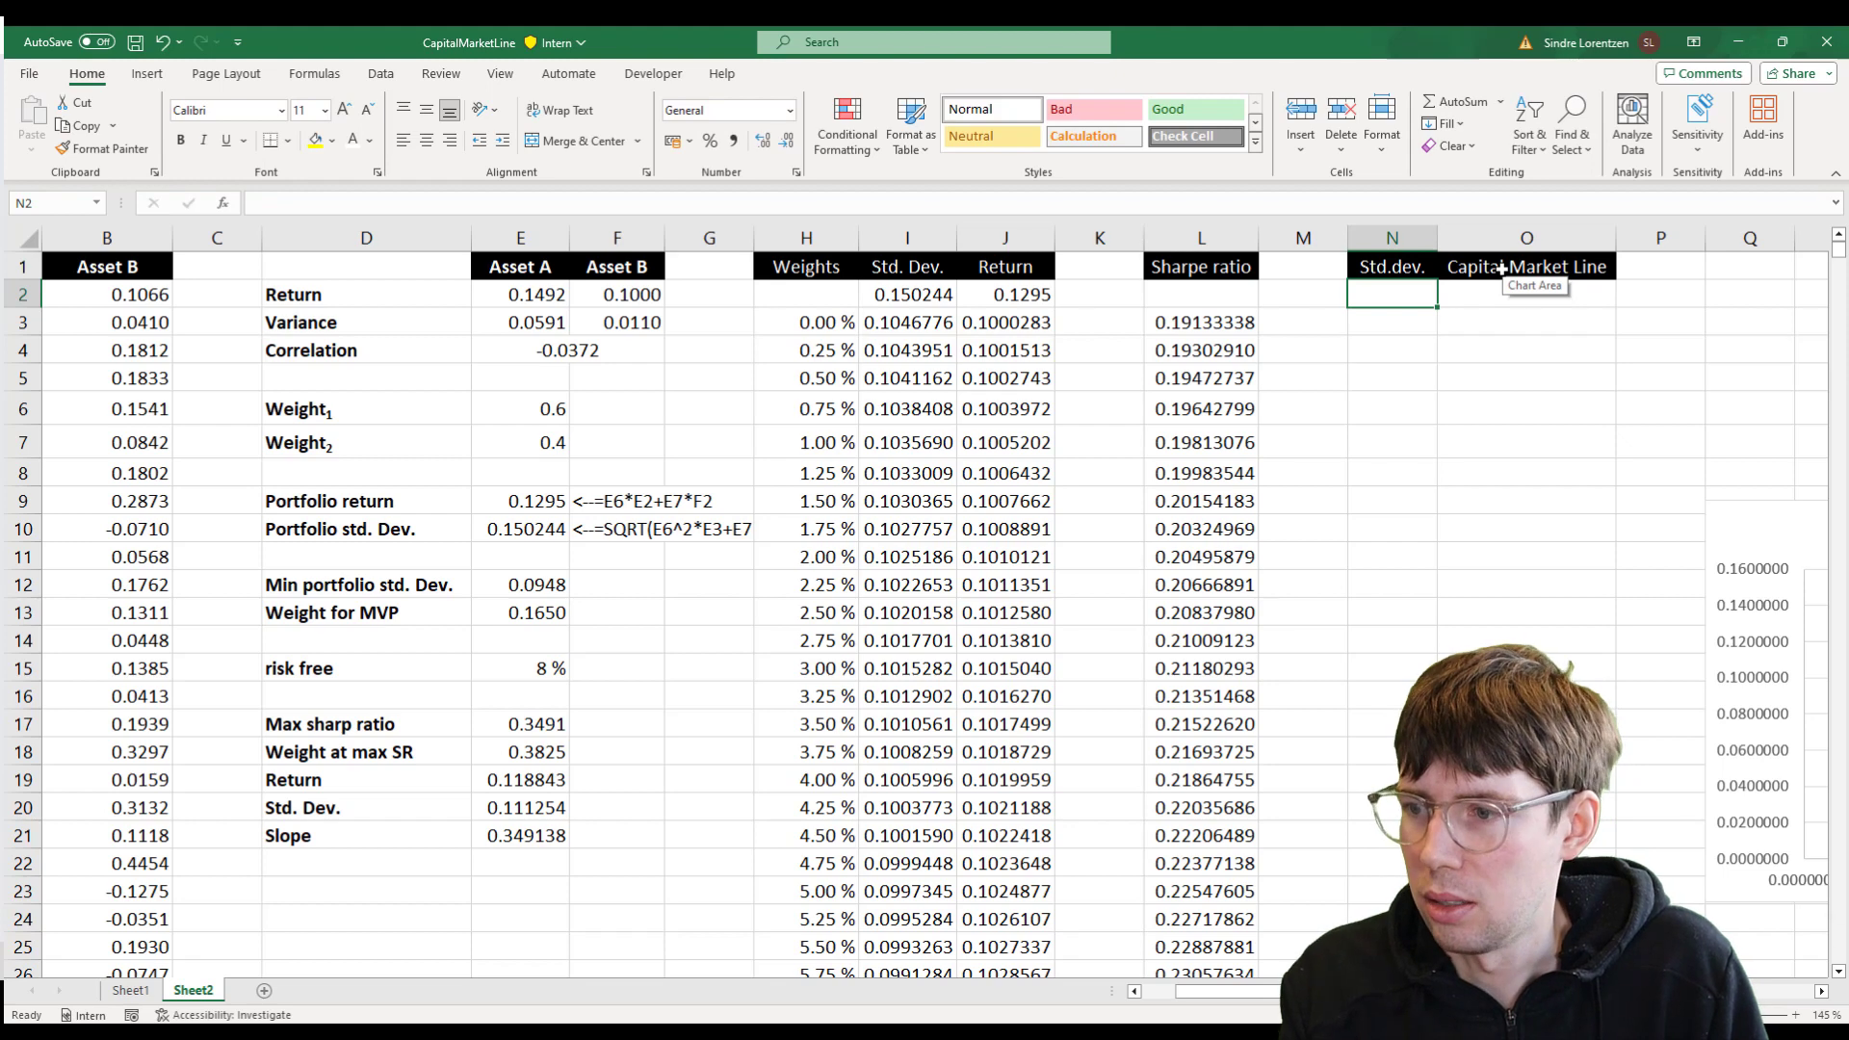
- Move the frontier chart over columns B to G and copy the weights 0.00 % to 26.00 % (H3:H107) into the Std.dev. column from N3
left_click_drag(1755, 522, 169, 450)
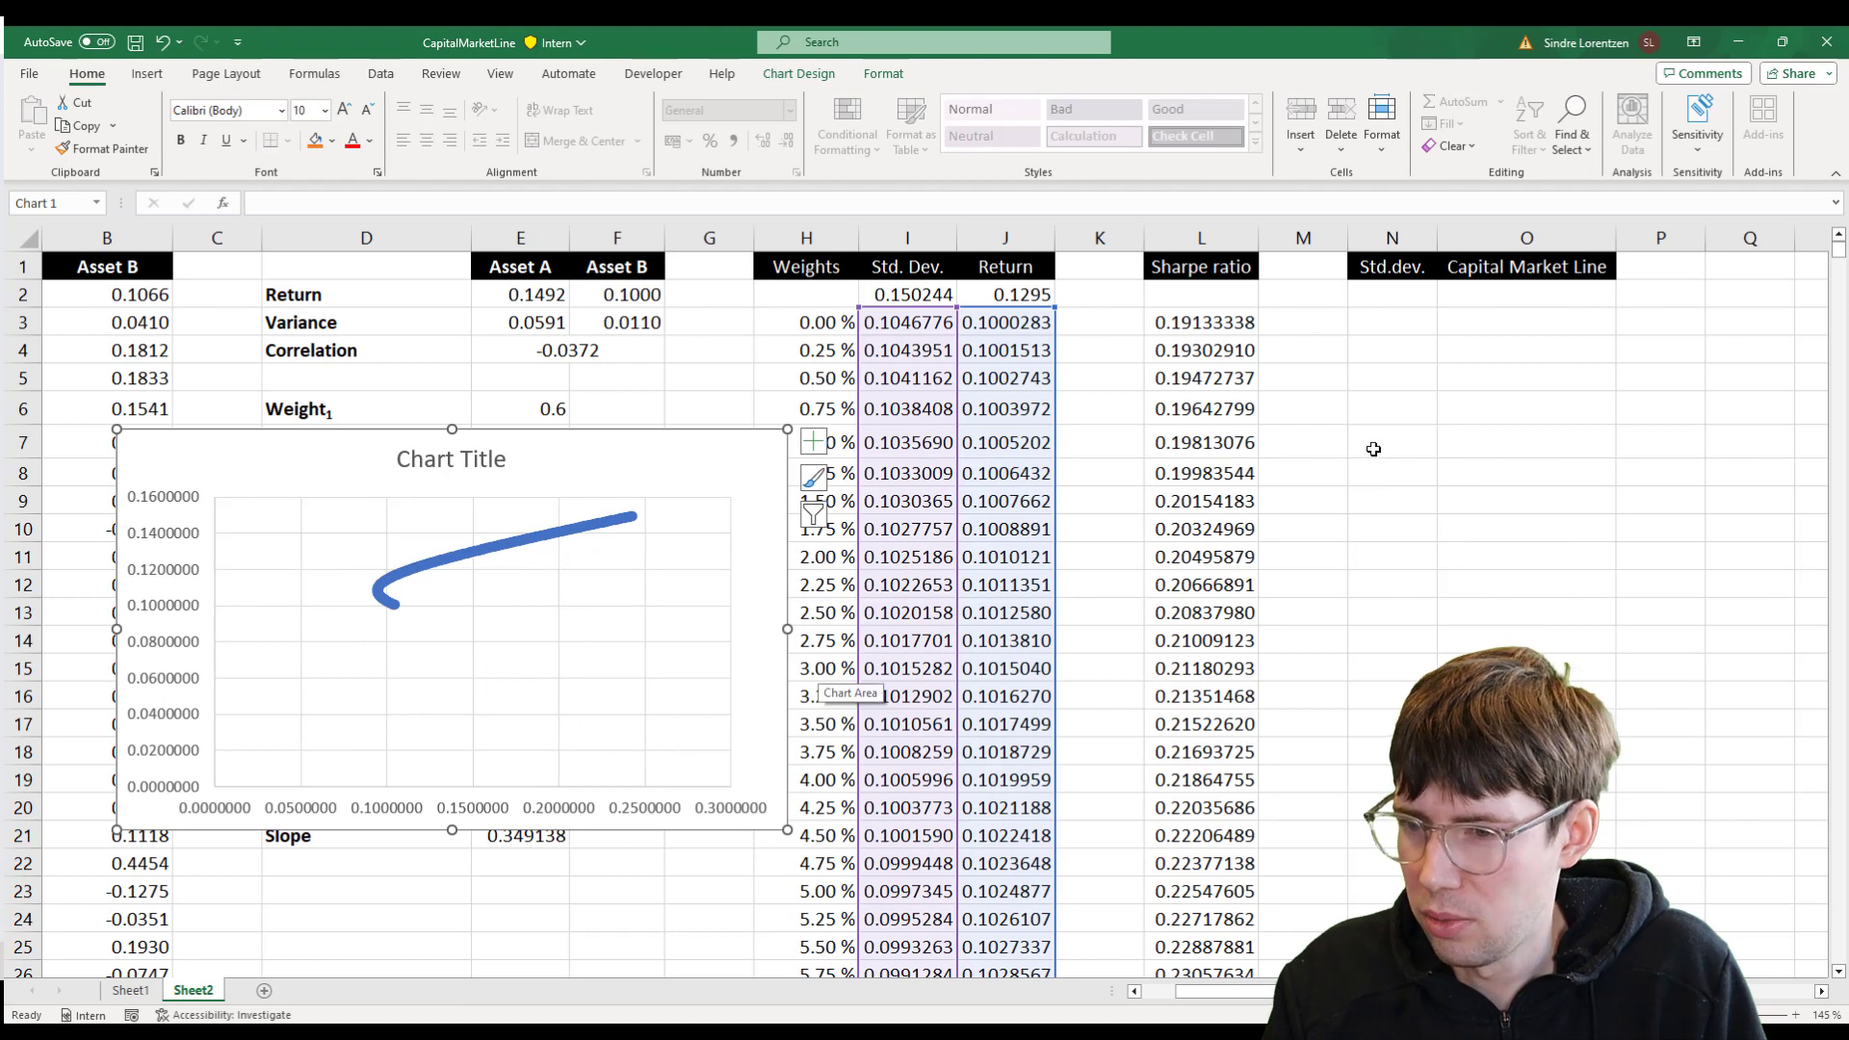
left_click(1295, 345)
left_click_drag(823, 322, 834, 584)
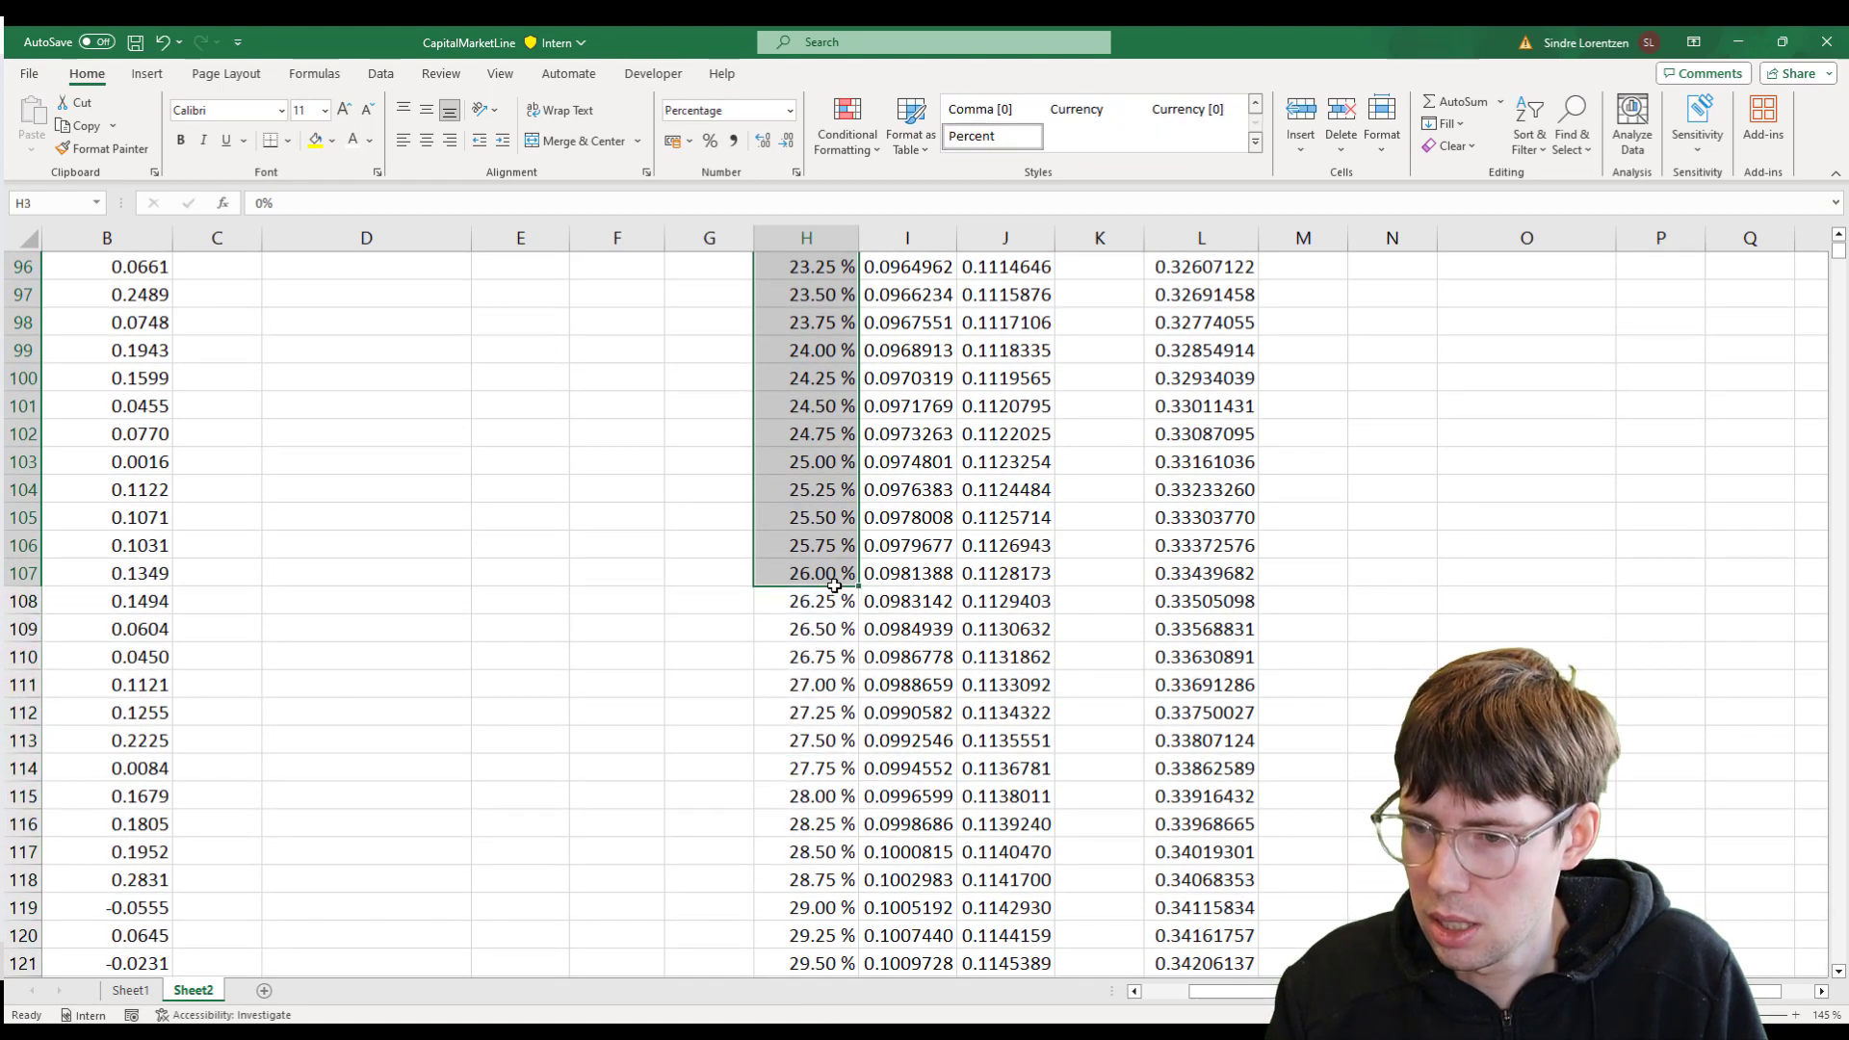
key("ctrl+c")
scroll(834, 585, "up", 20)
key("Up")
key("Up")
key("Right")
key("Right")
key("Right")
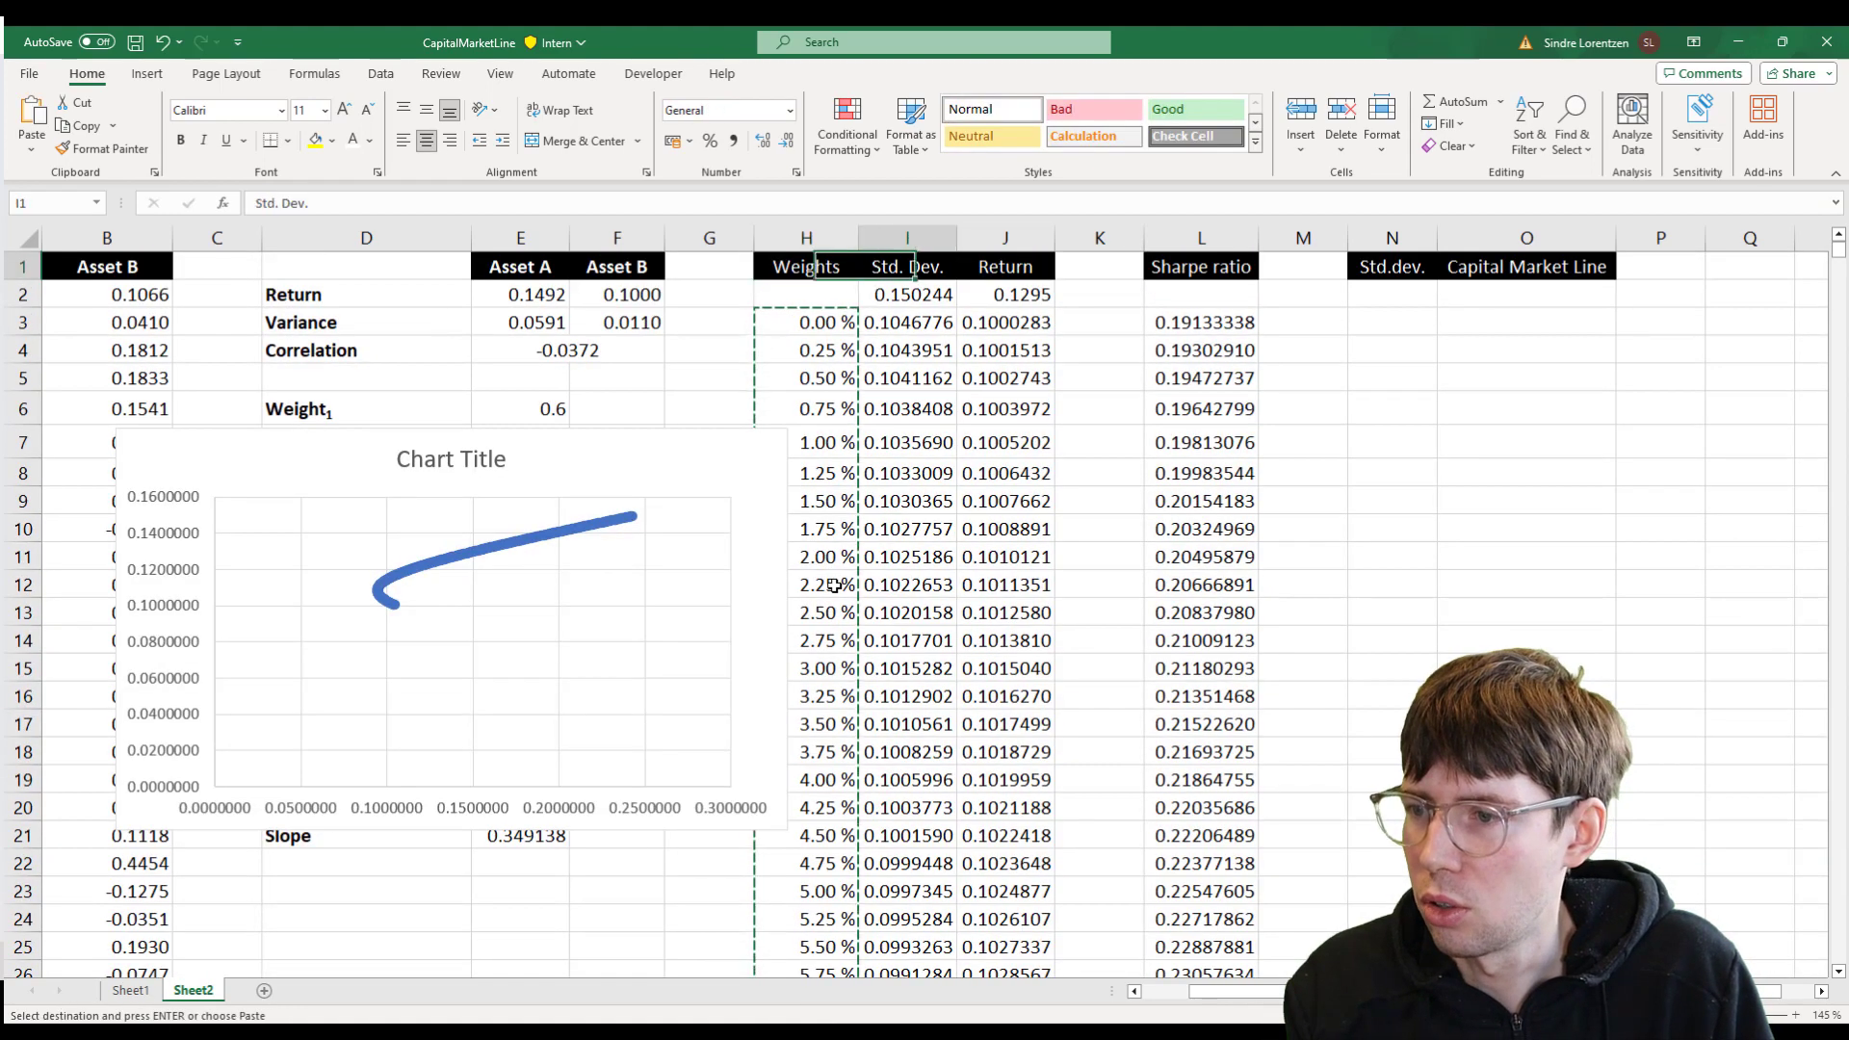
key("Right")
key("Right")
key("Right")
key("Down")
key("Down")
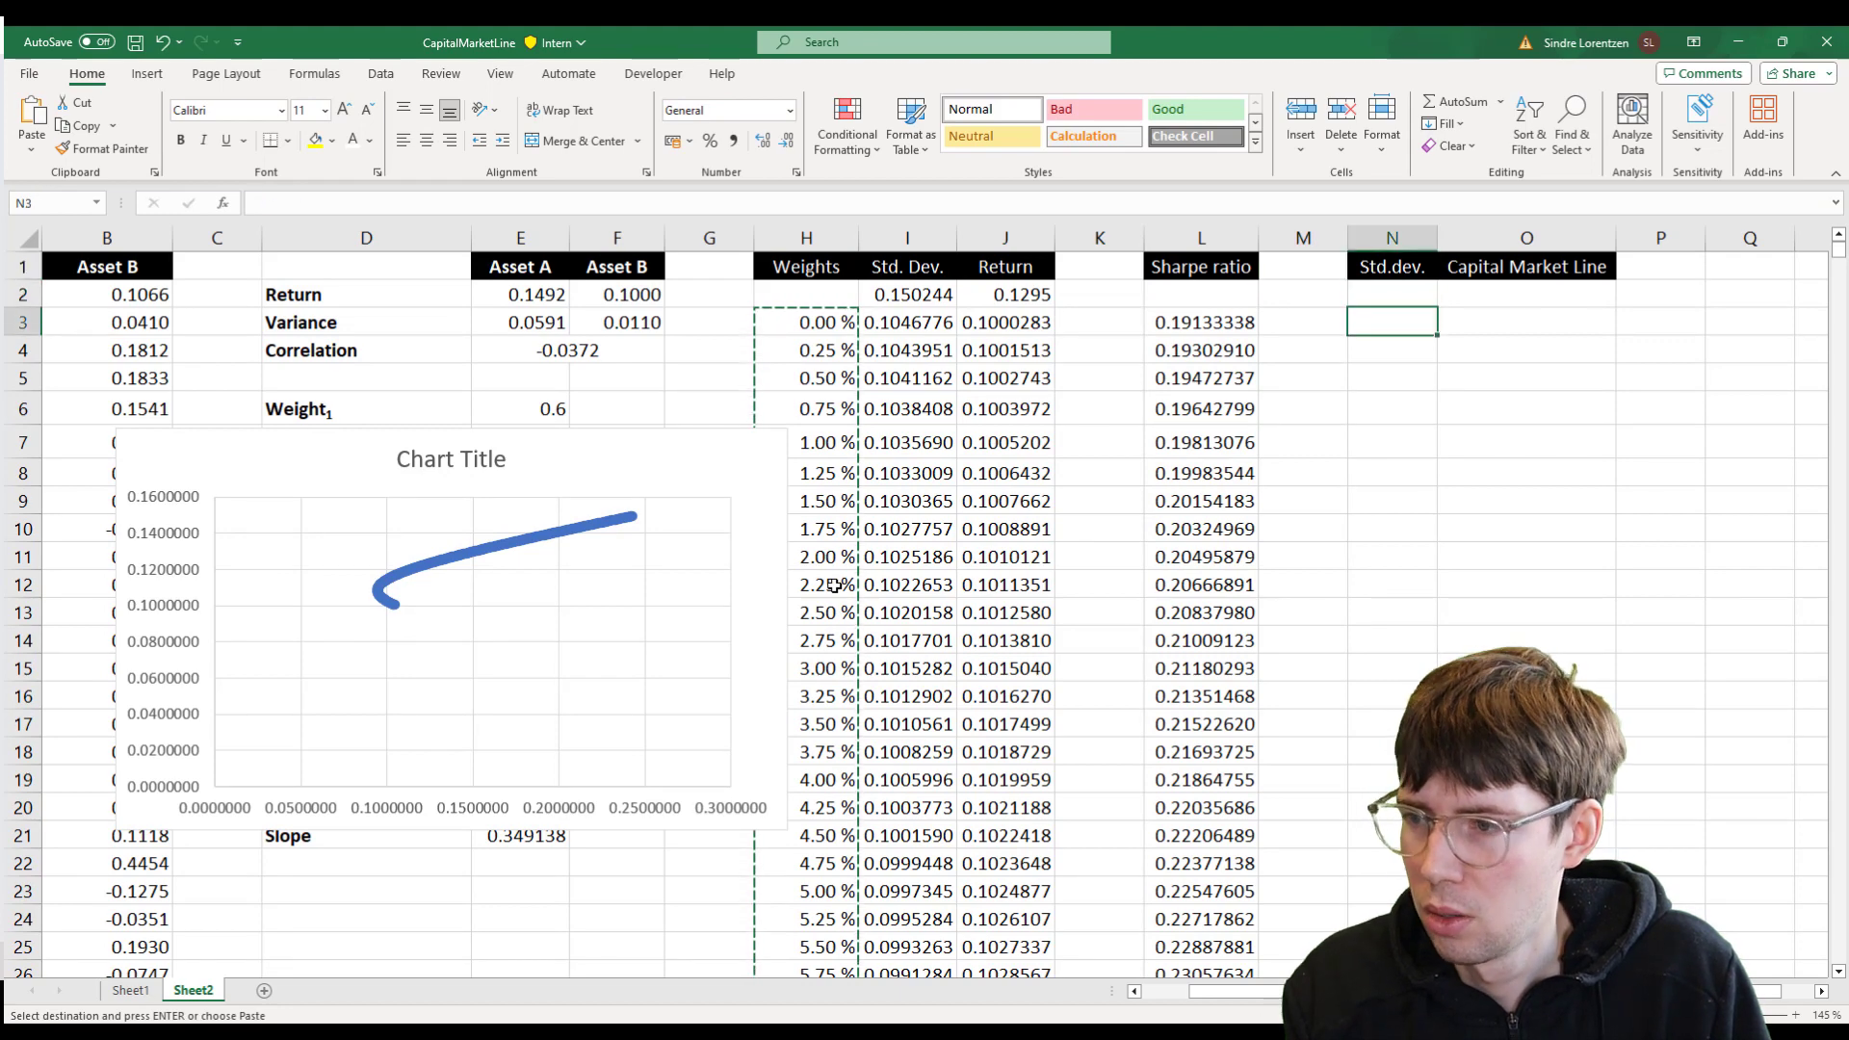
key("ctrl+v")
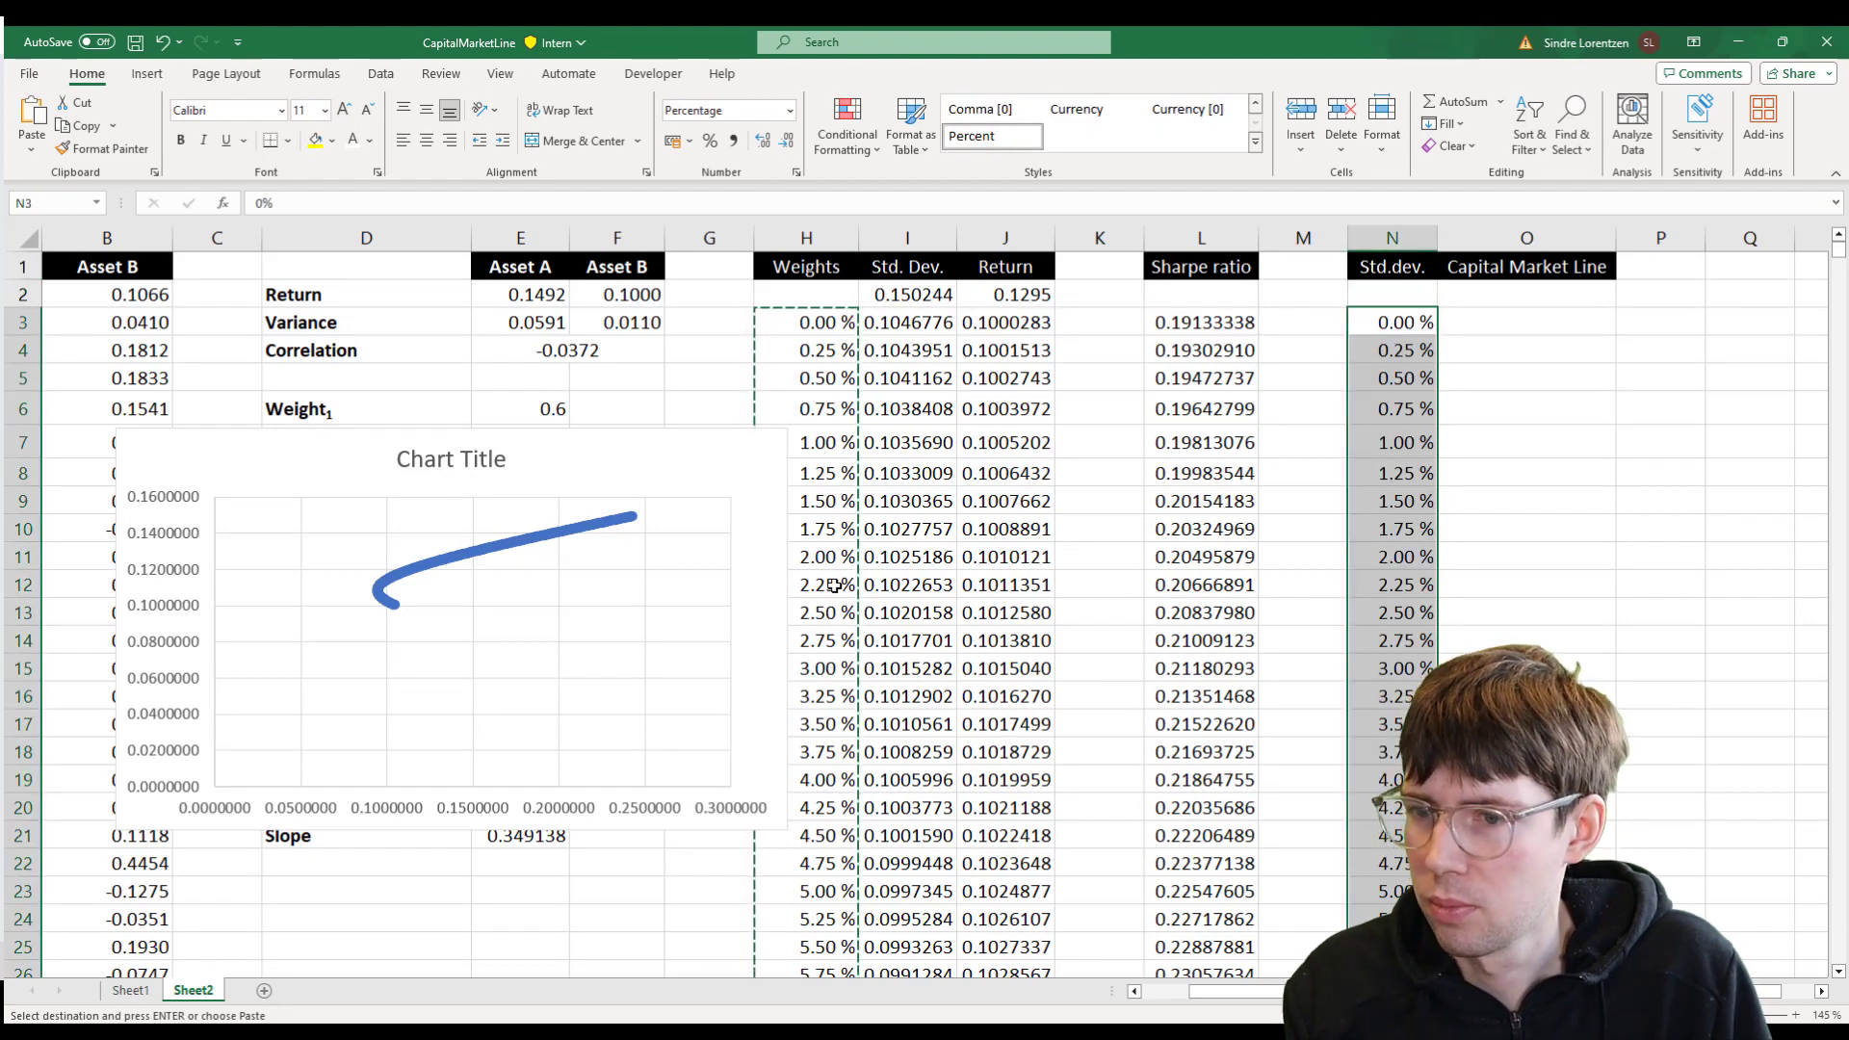
- Move the frontier chart to the right of the Capital Market Line column and enter =$E$15+$E$21*N3 in O3
key("Right")
left_click_drag(240, 468, 1760, 510)
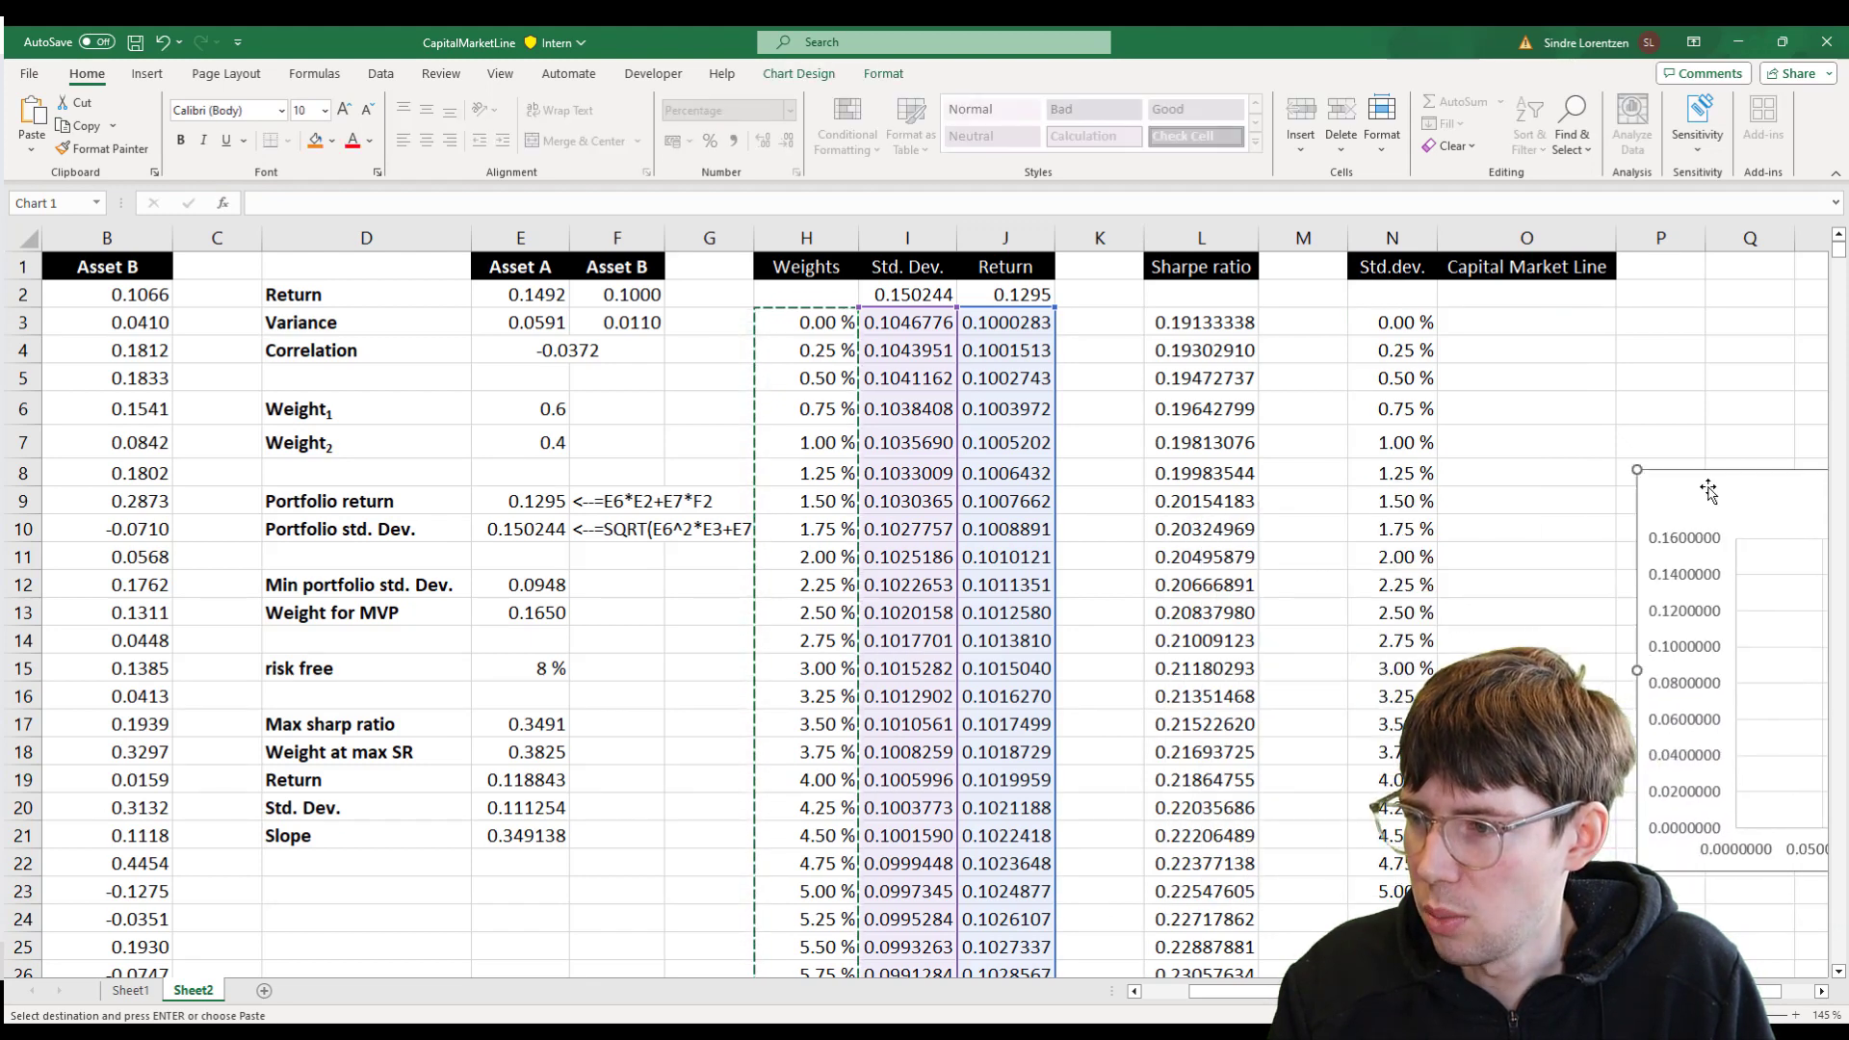
left_click(1506, 327)
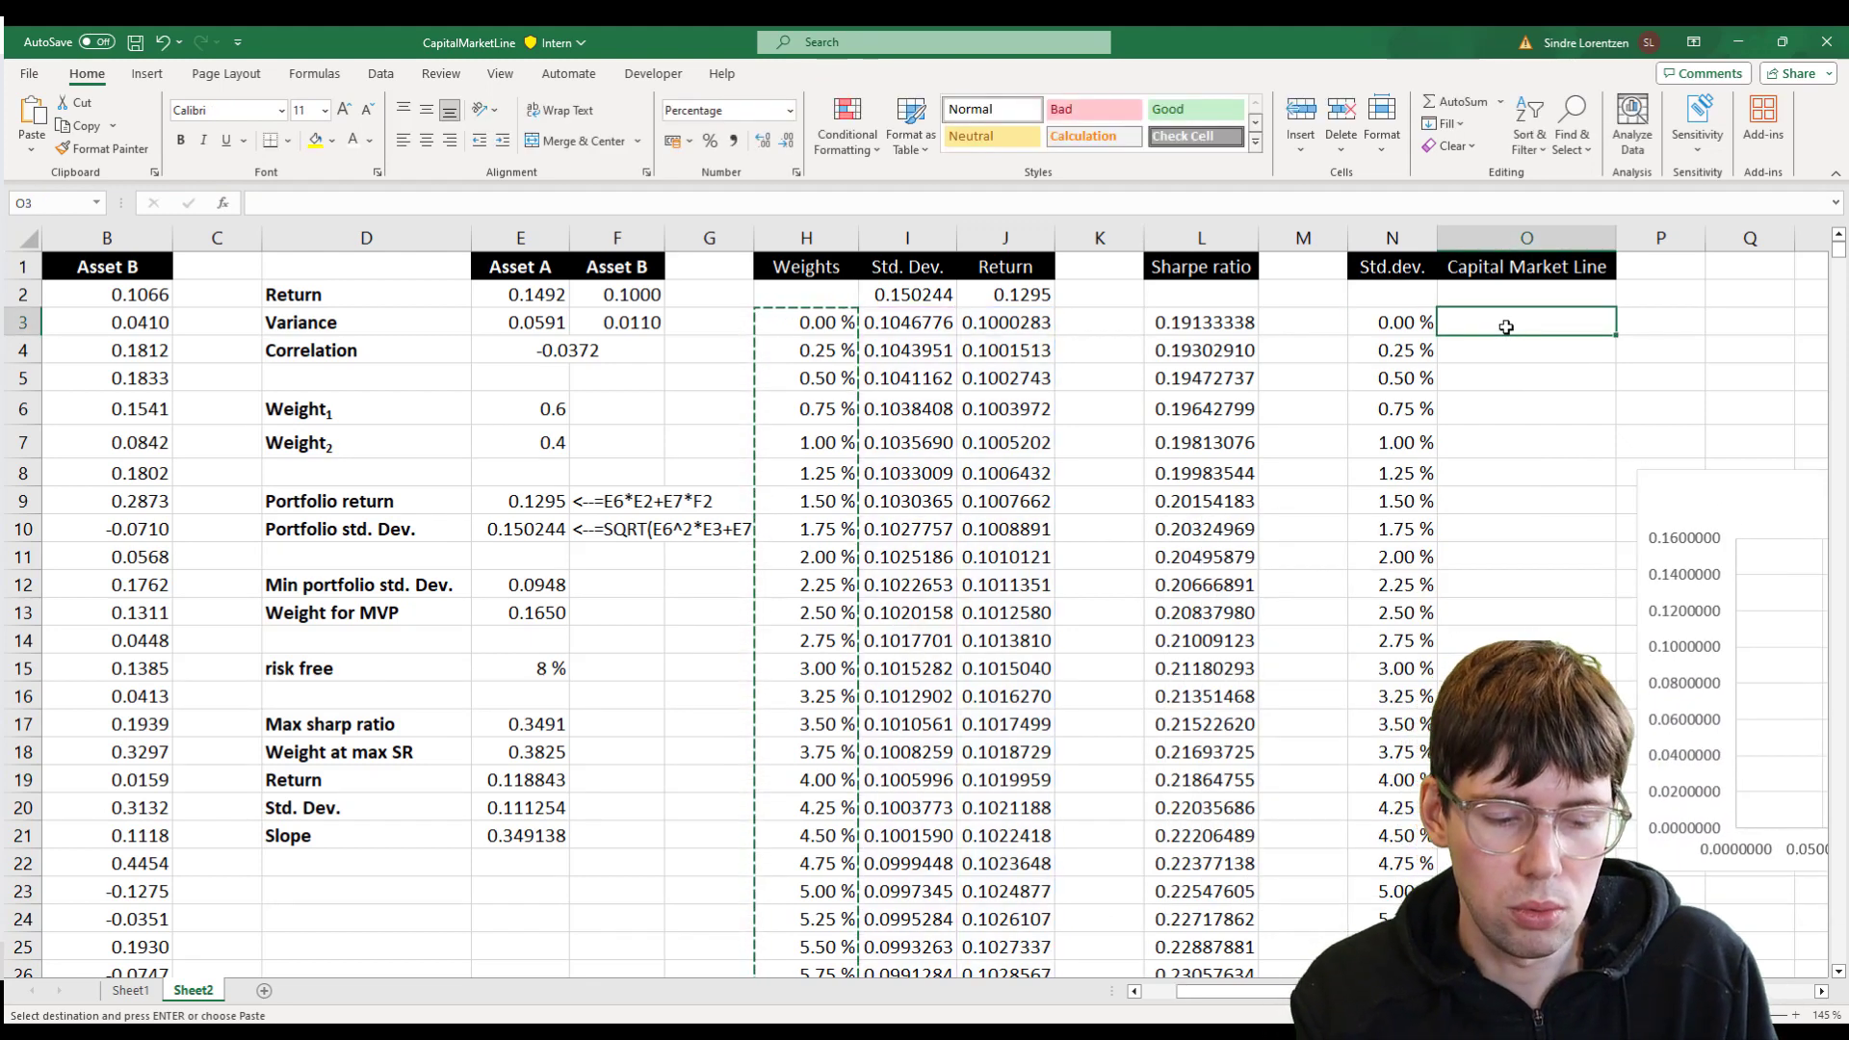
type("=")
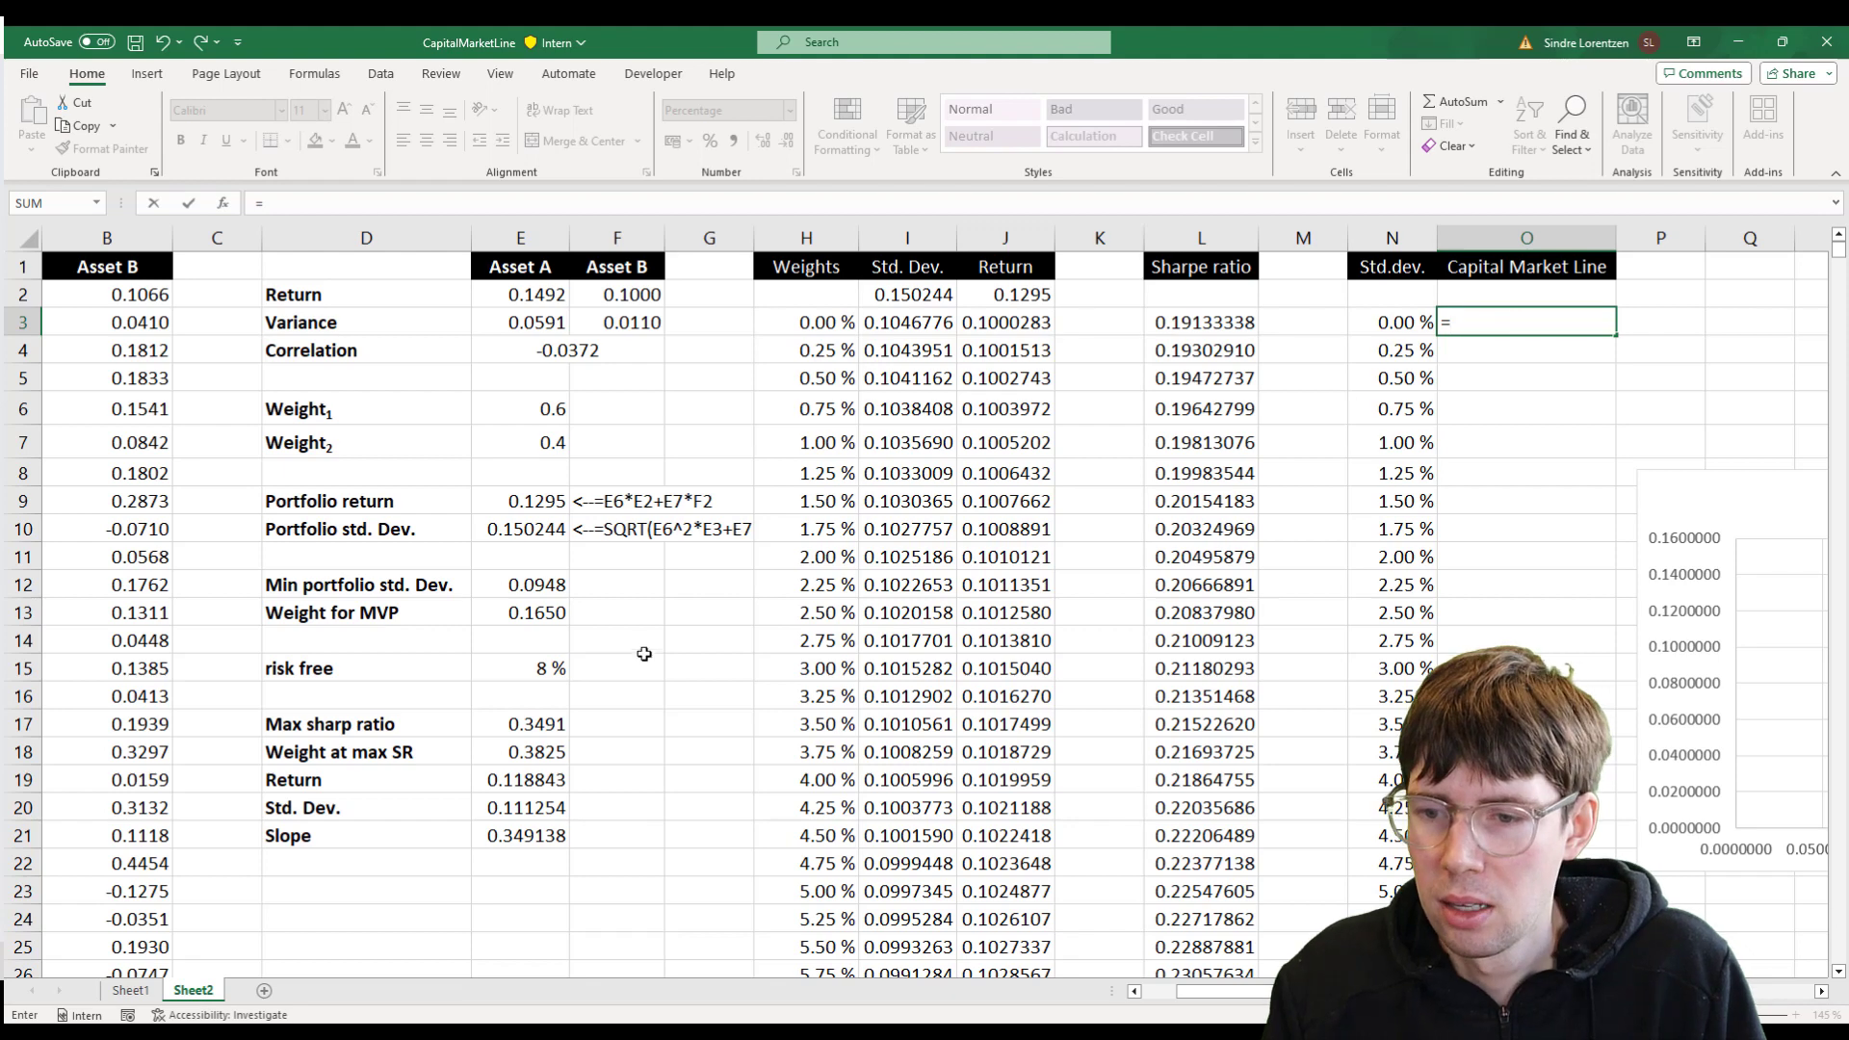
left_click(515, 672)
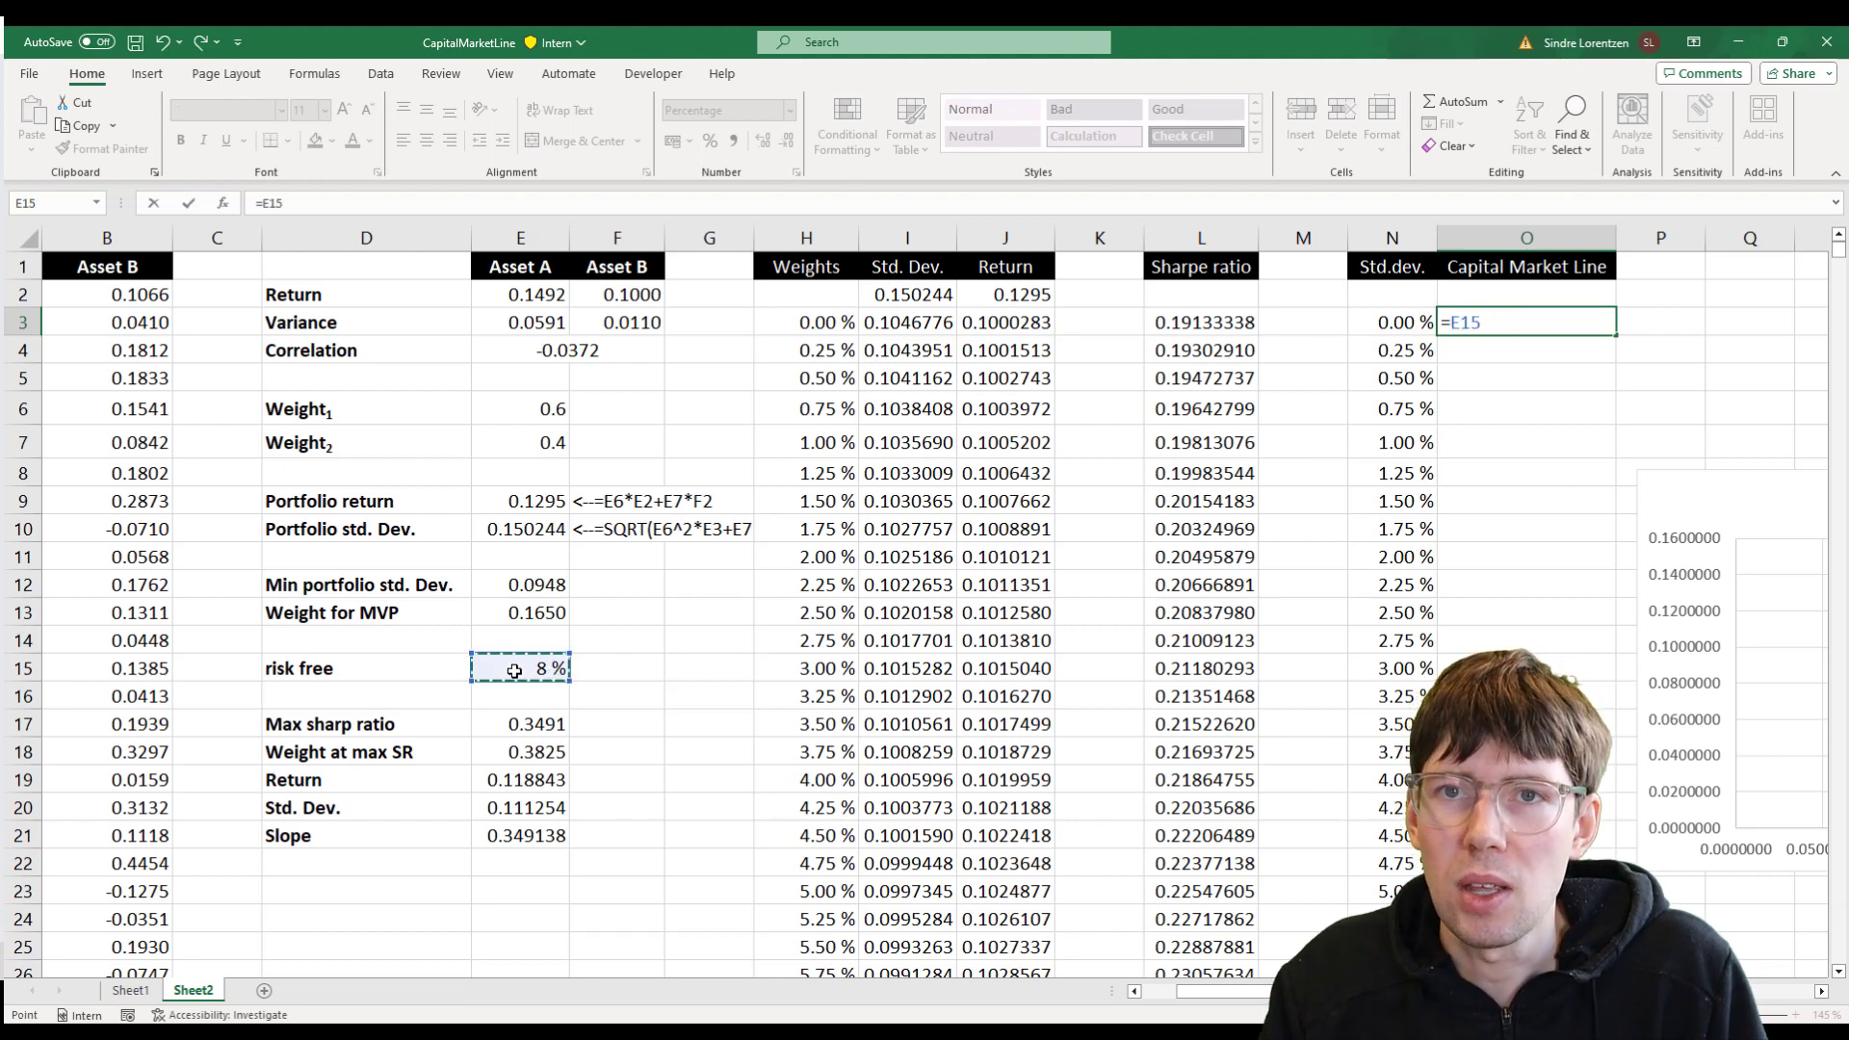
key("F4")
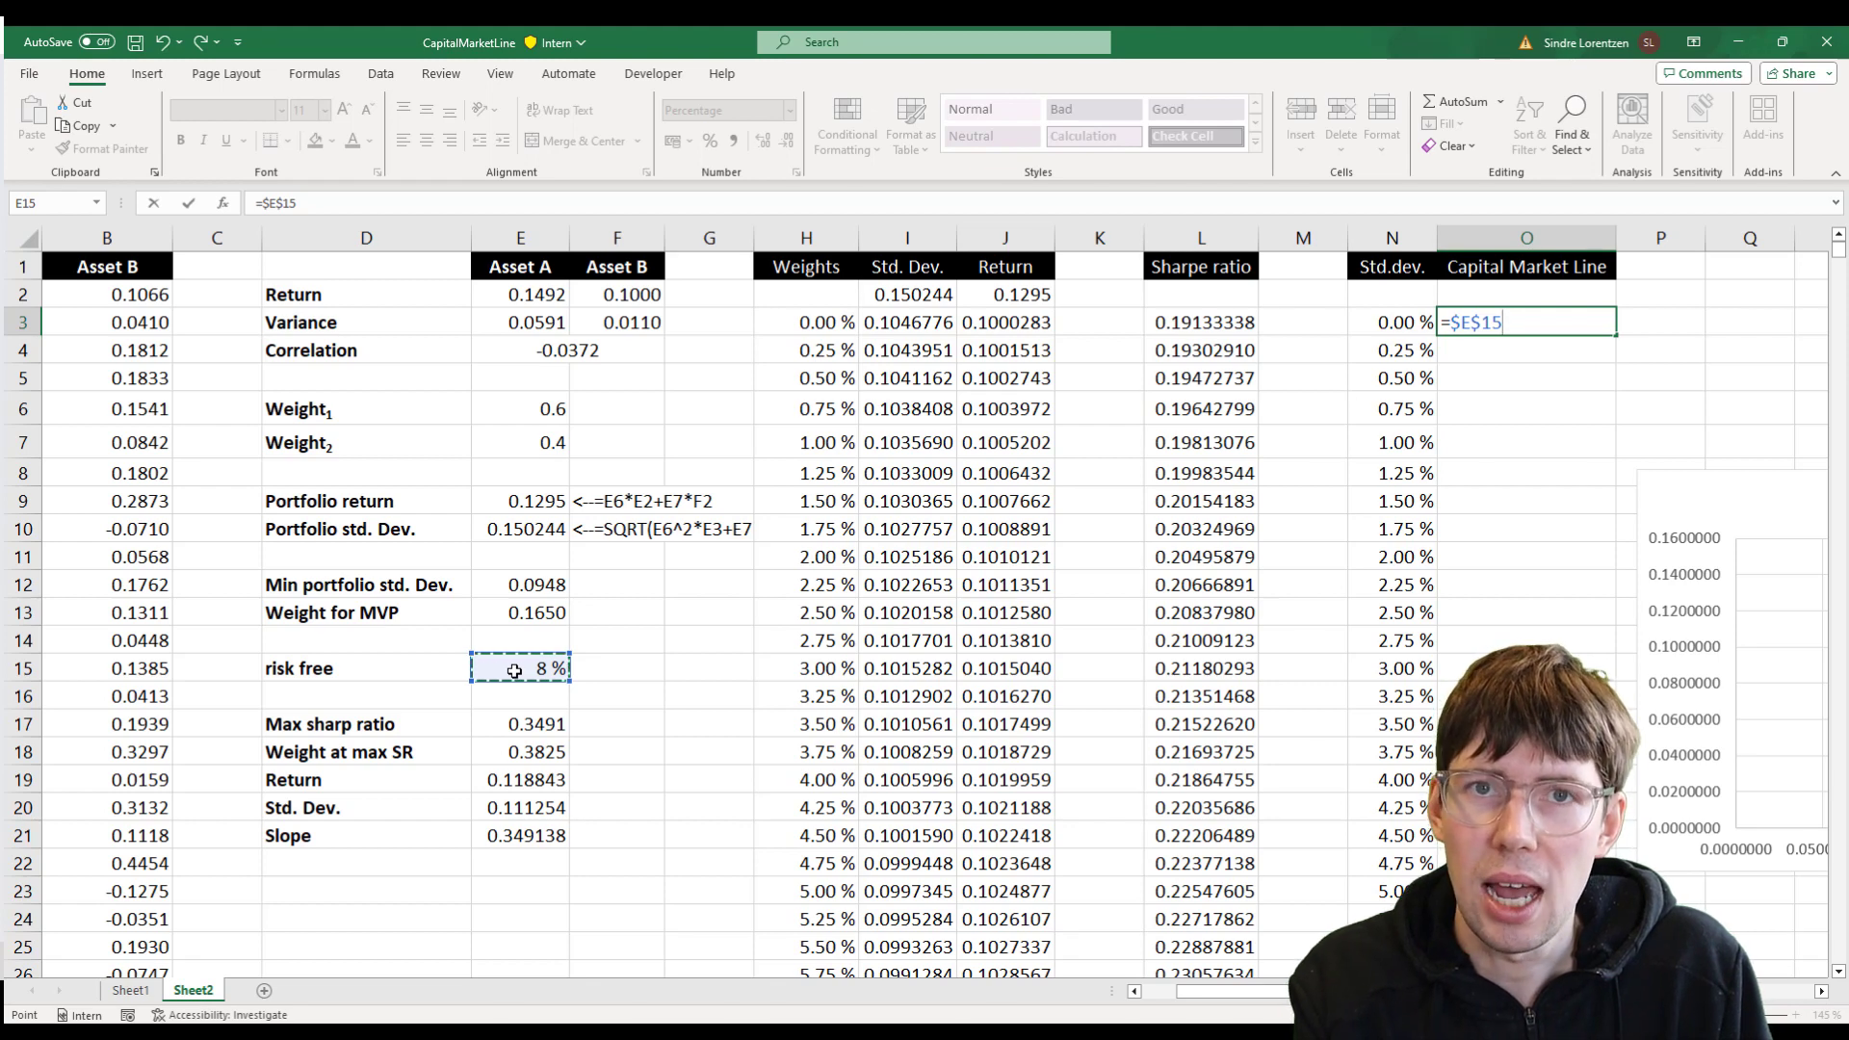
type("+")
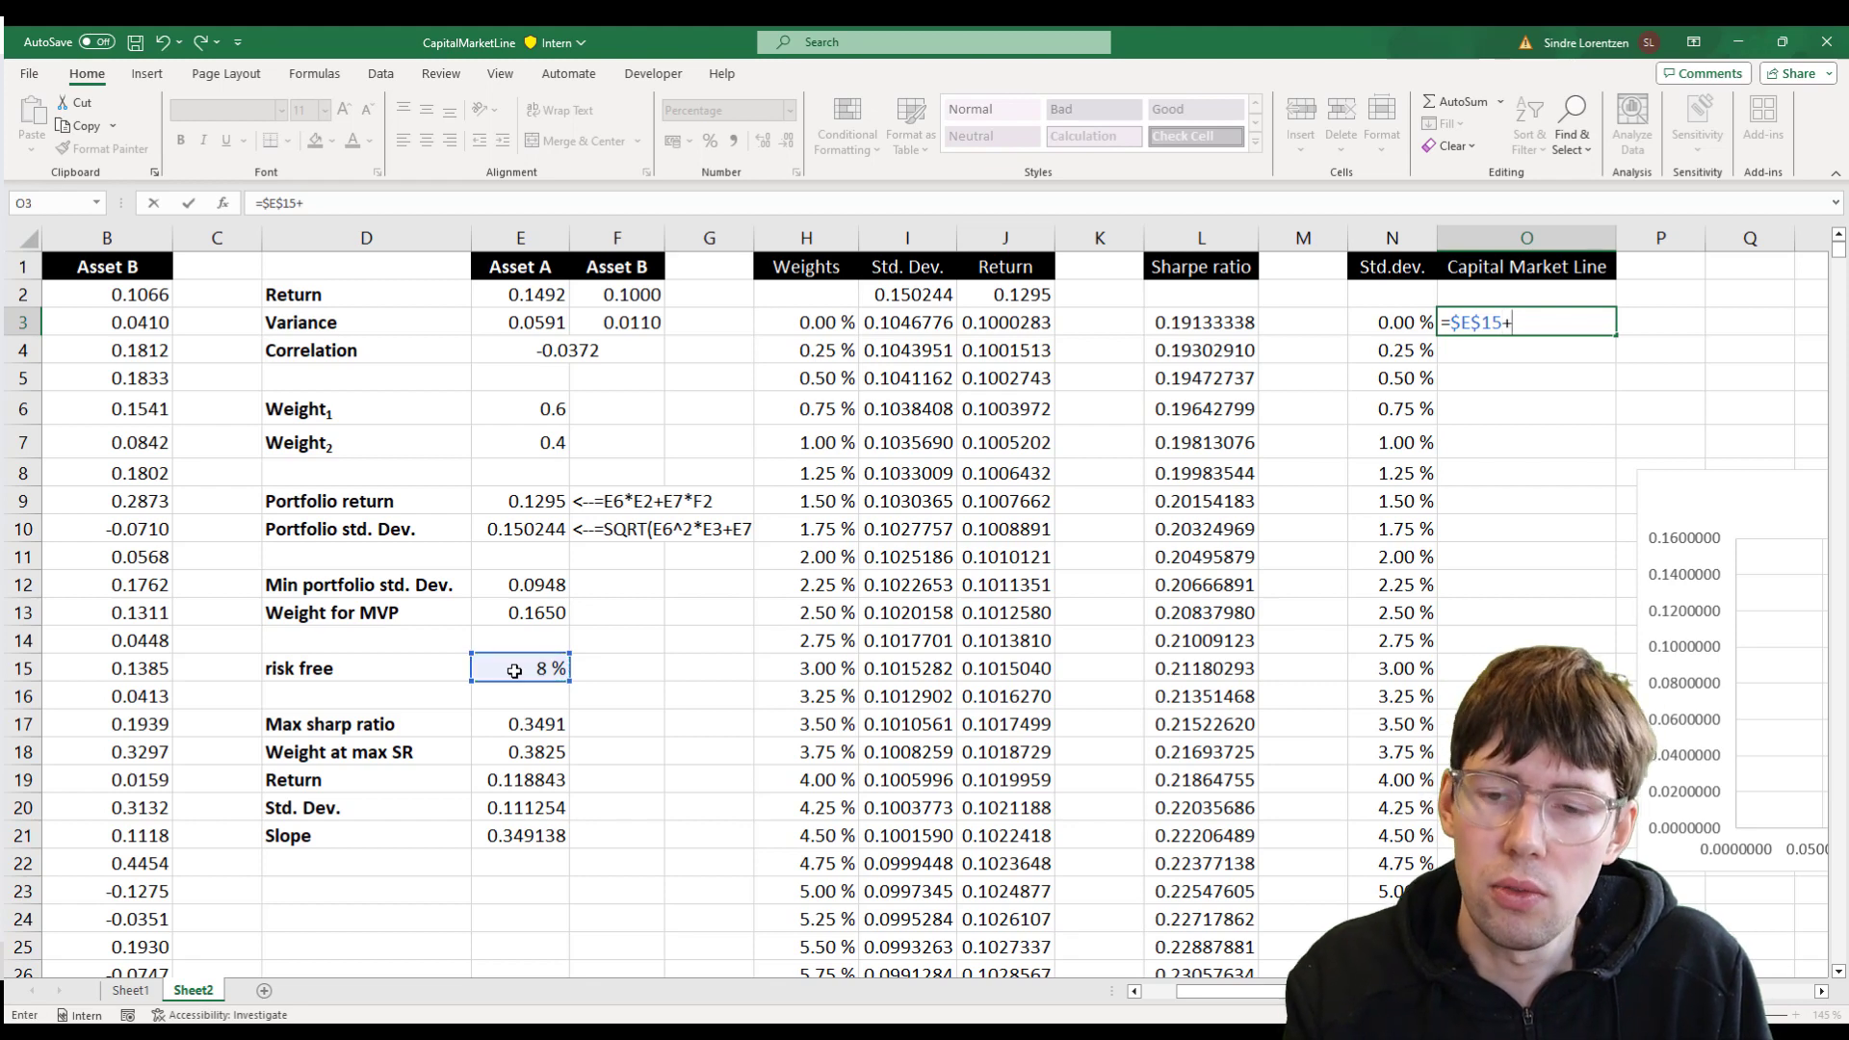
left_click(522, 836)
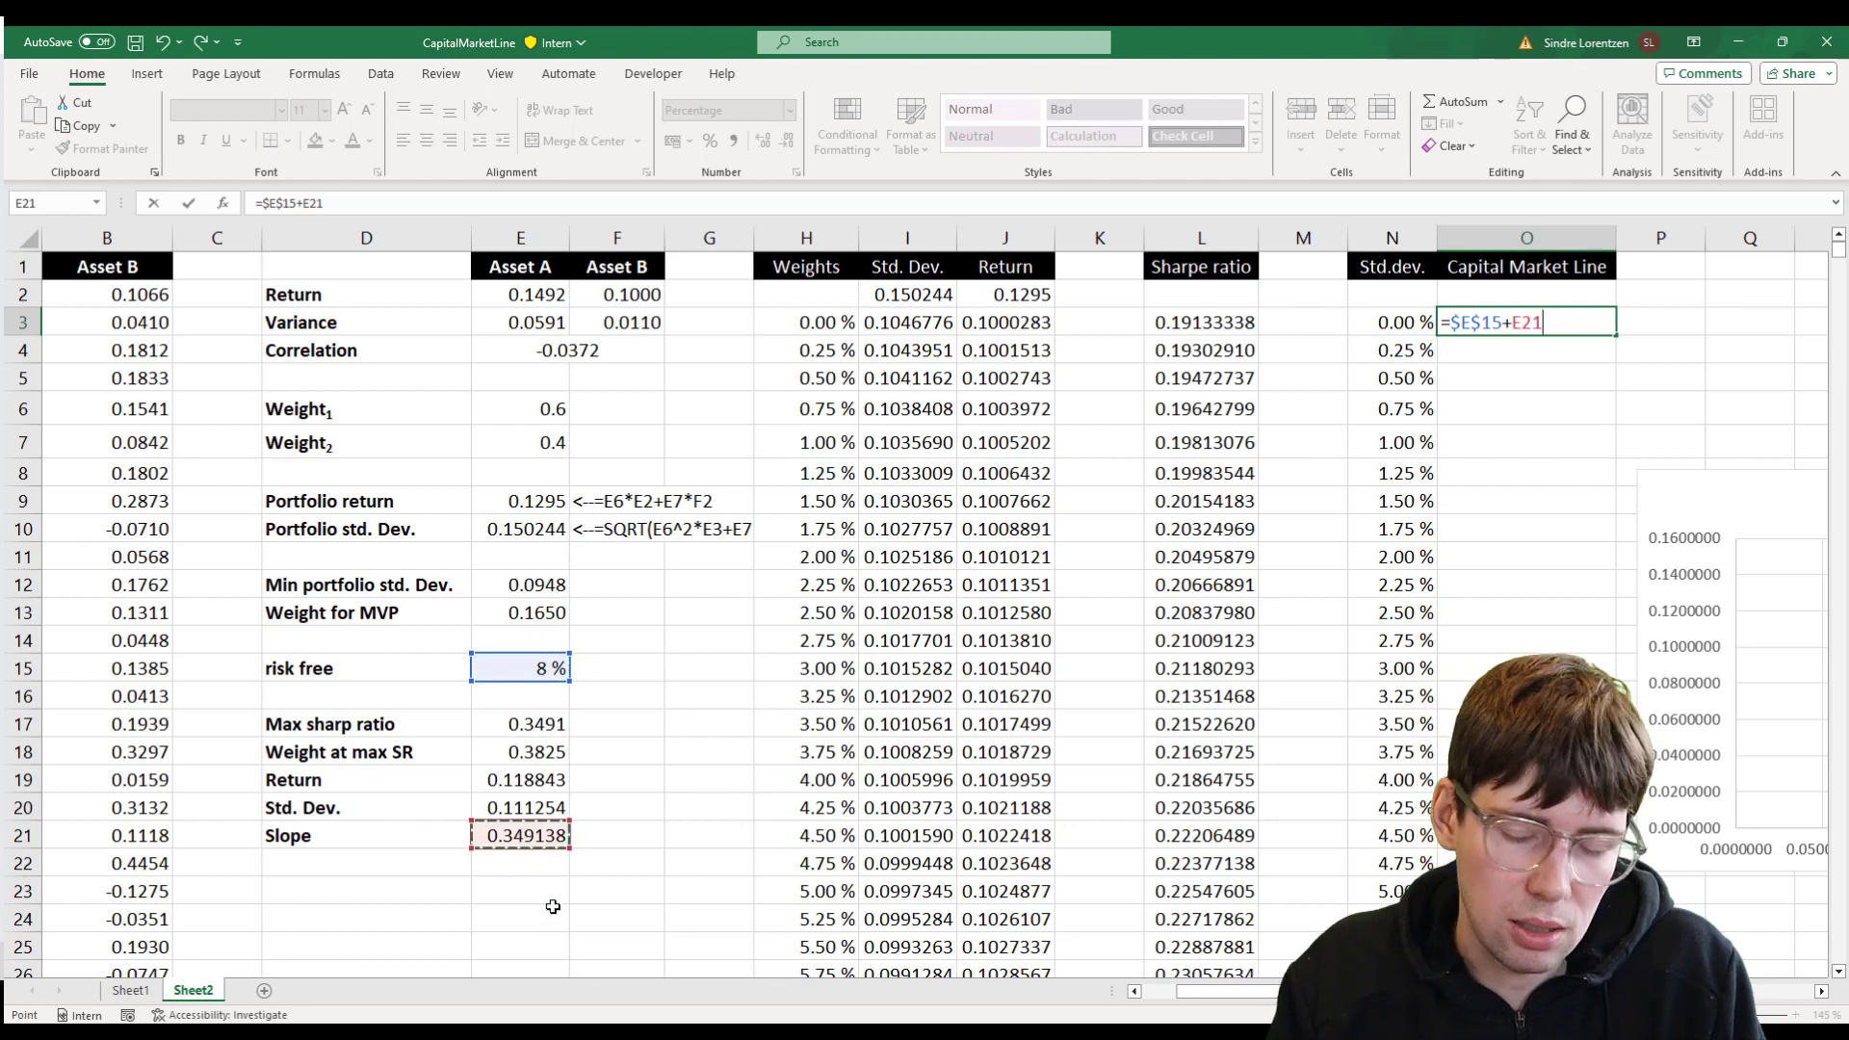
key("F4")
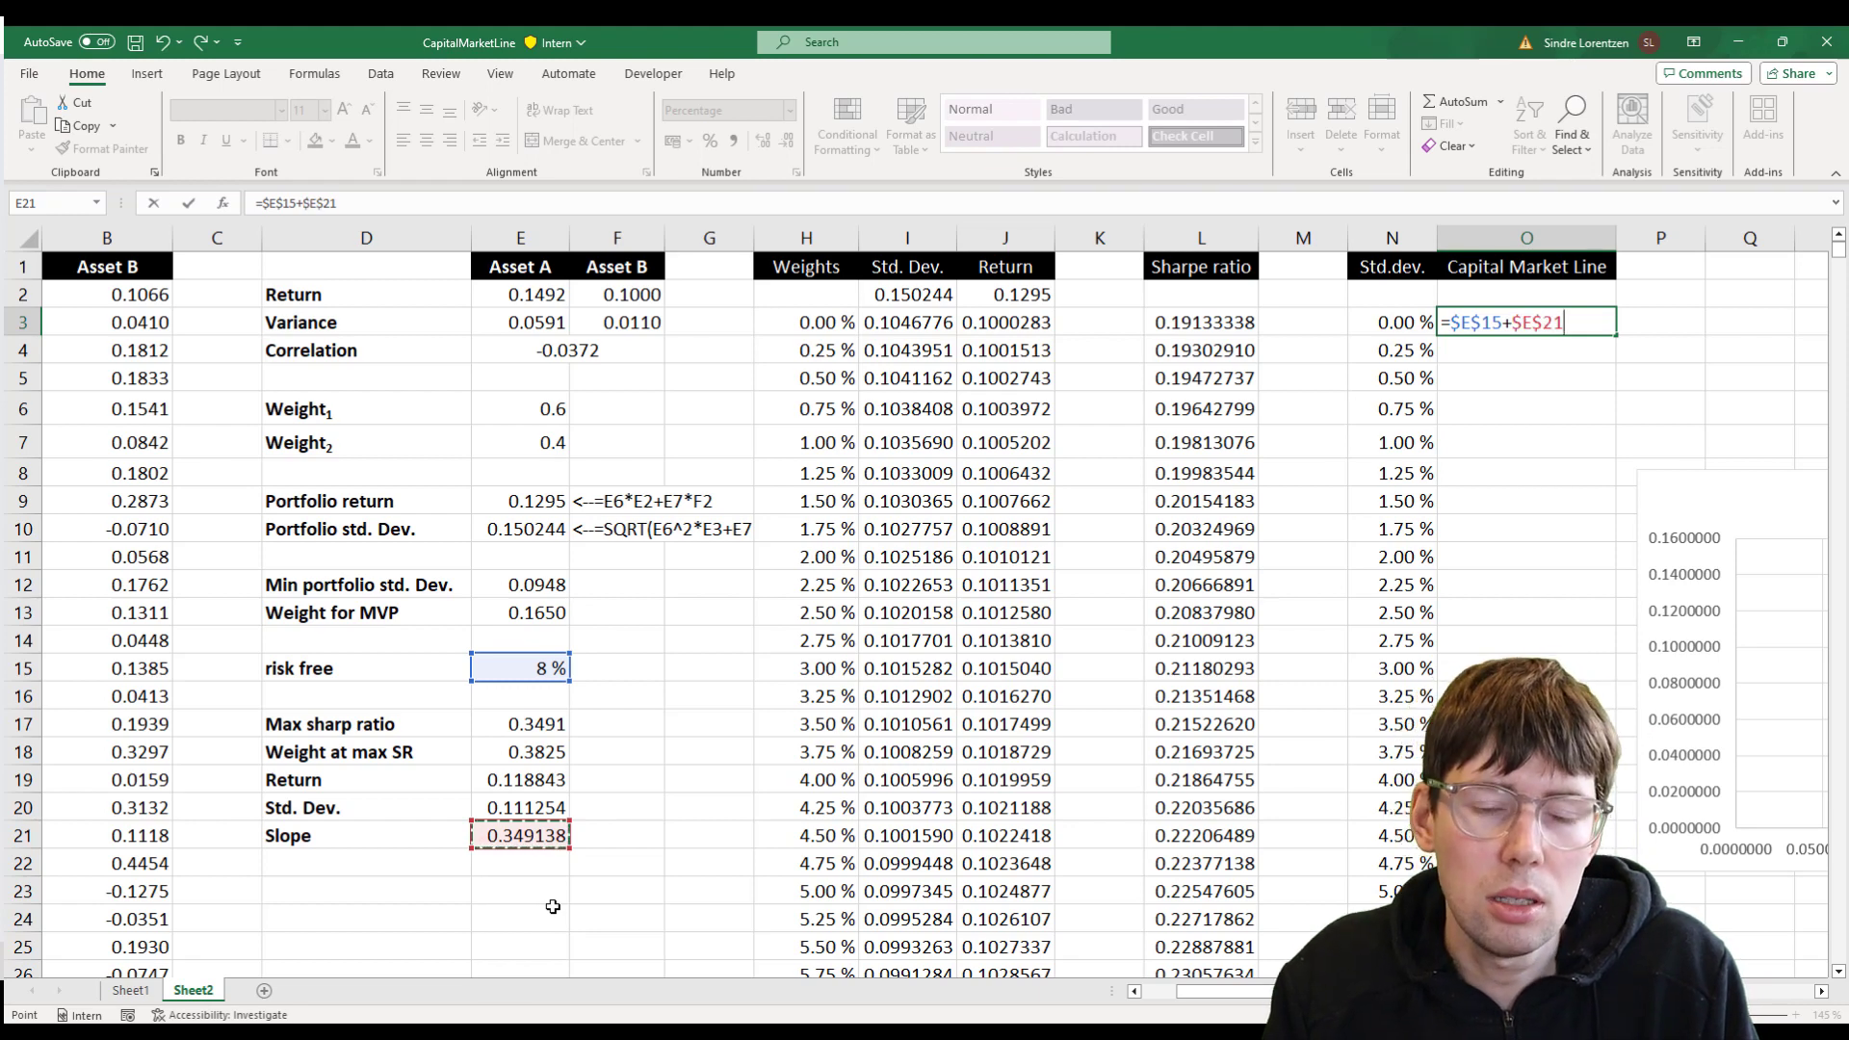
type("*")
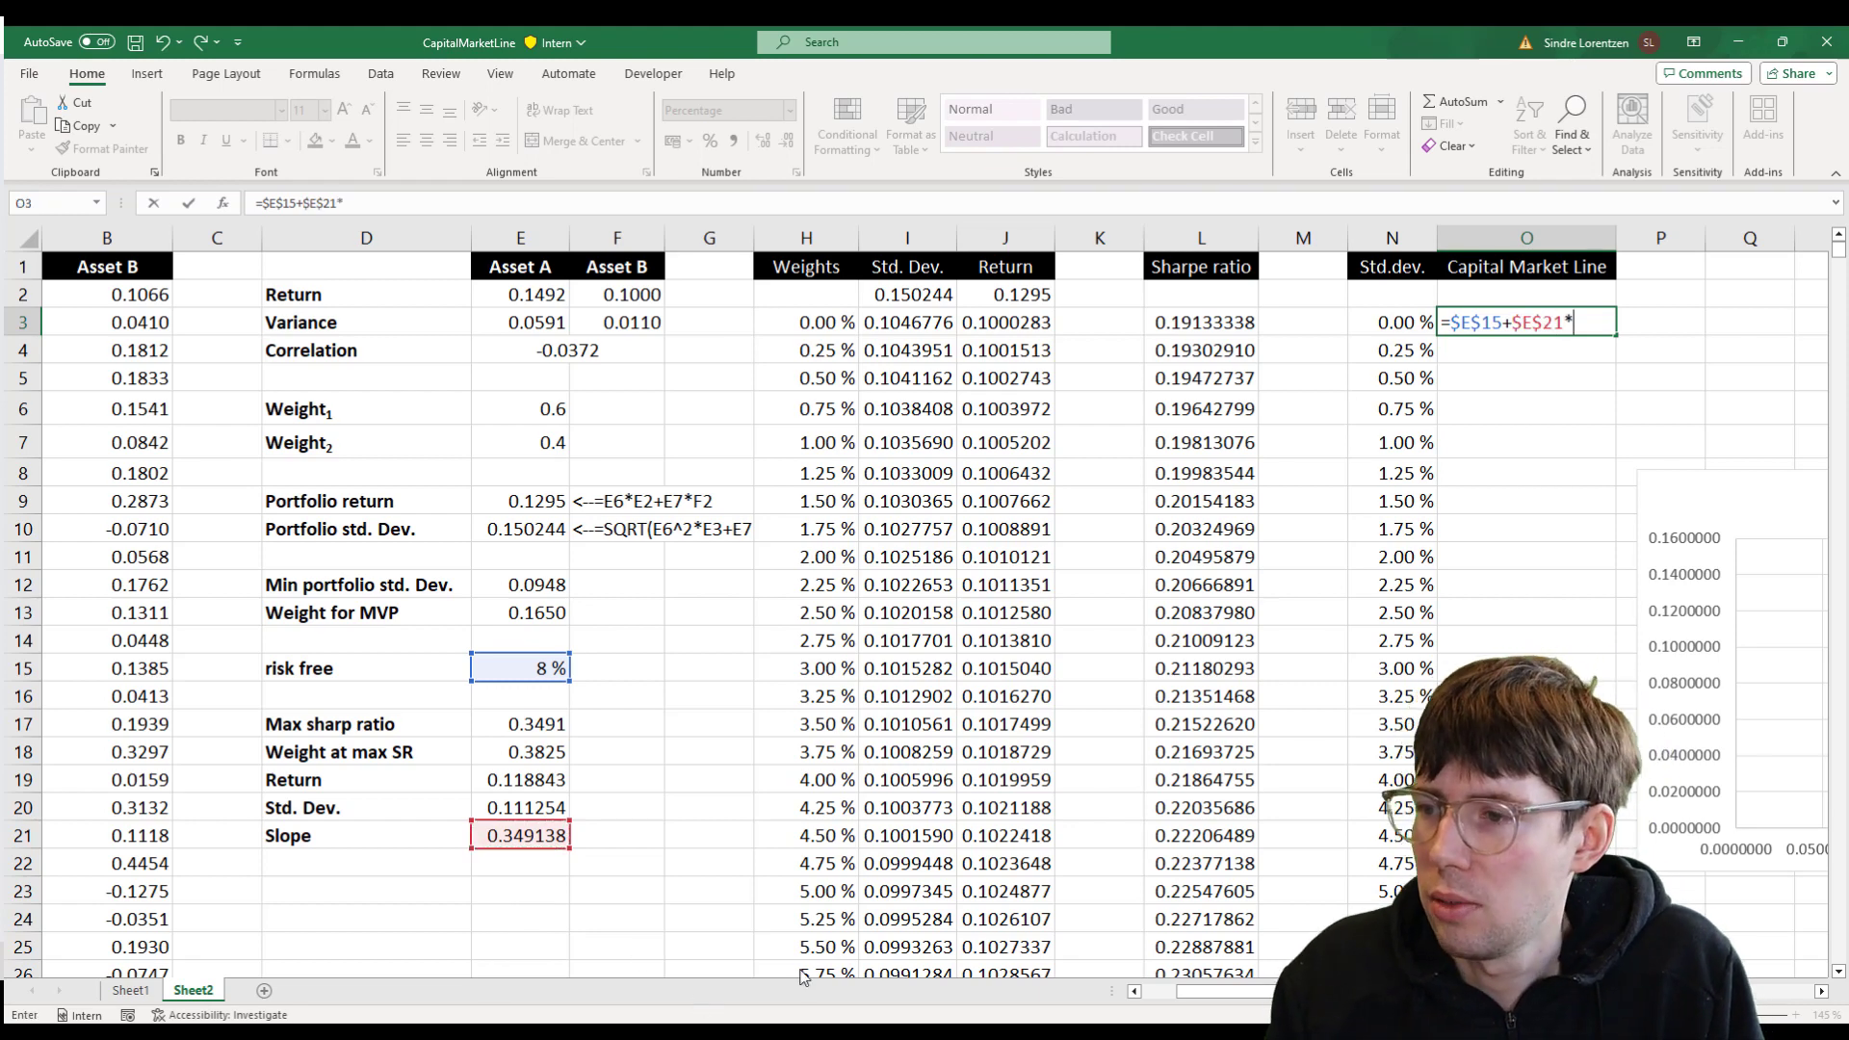
left_click(1401, 323)
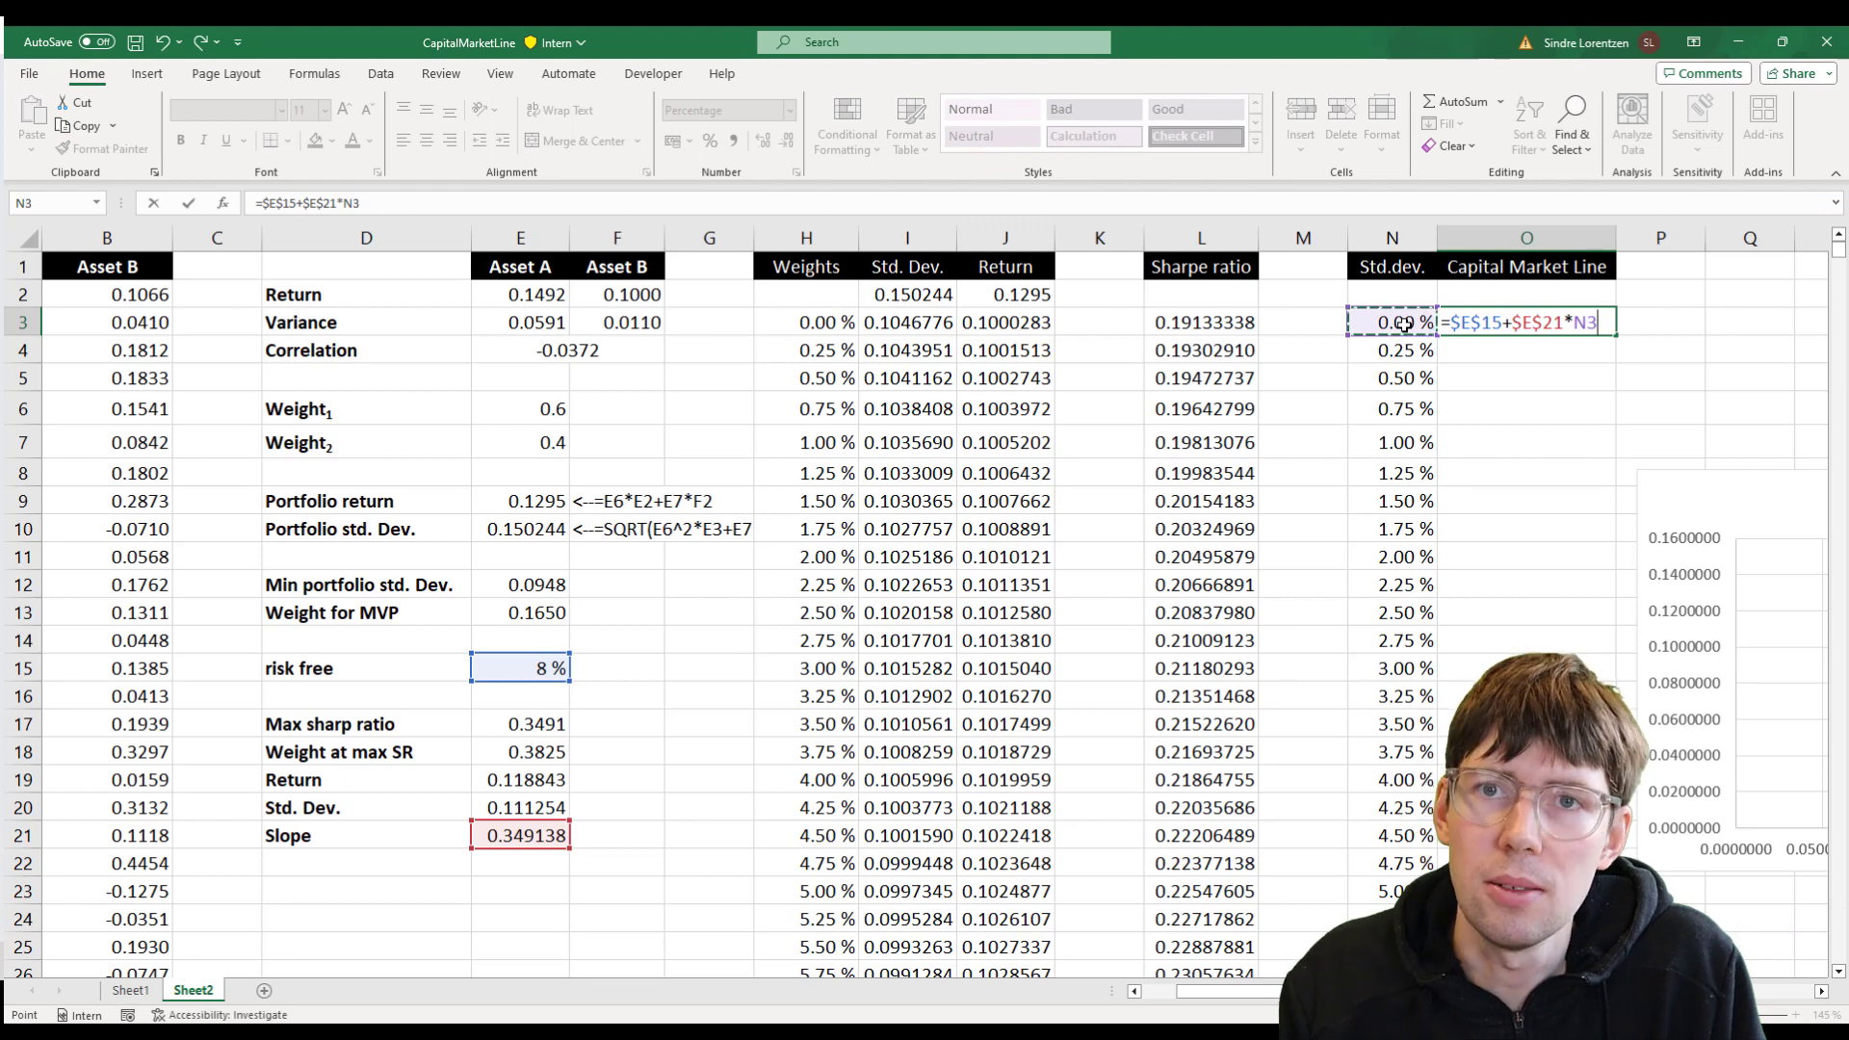
key("Return")
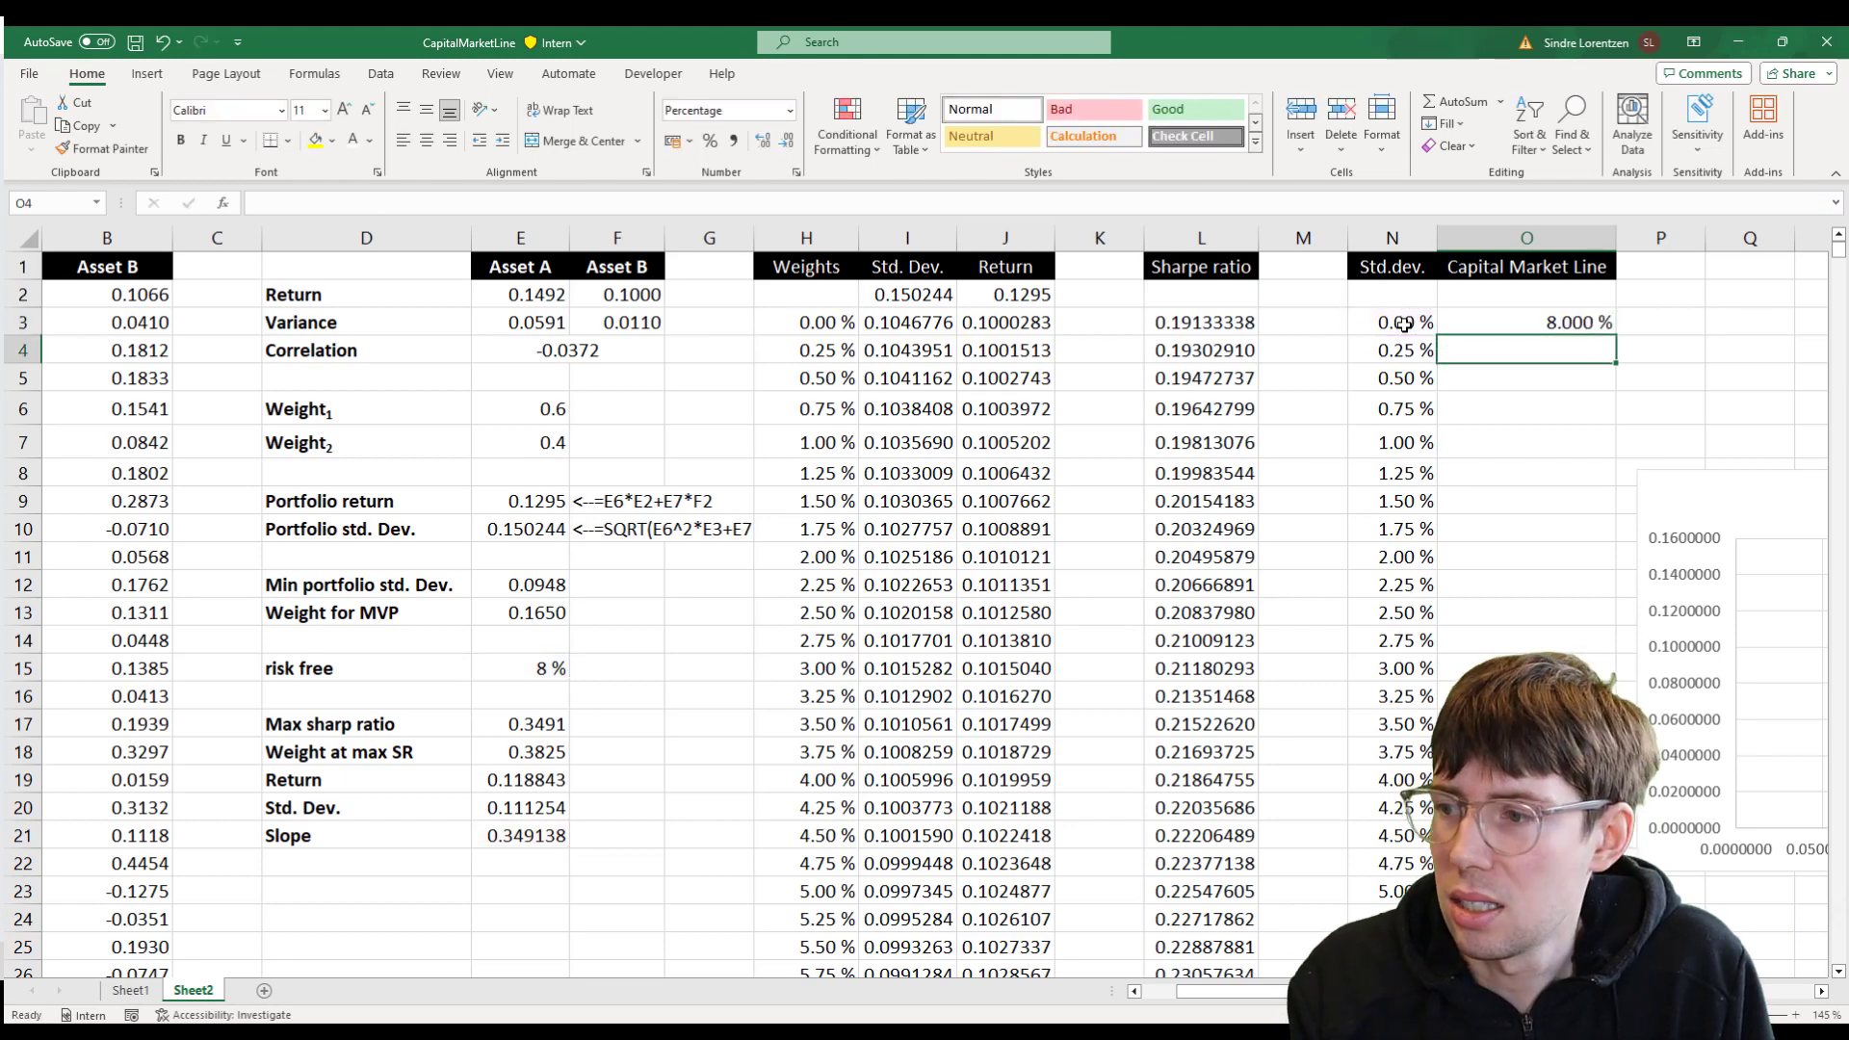
- Fill the Capital Market Line formula from O3 down to O107, matching the length of the Std.dev. column
key("Left")
key("ctrl+Down")
key("Right")
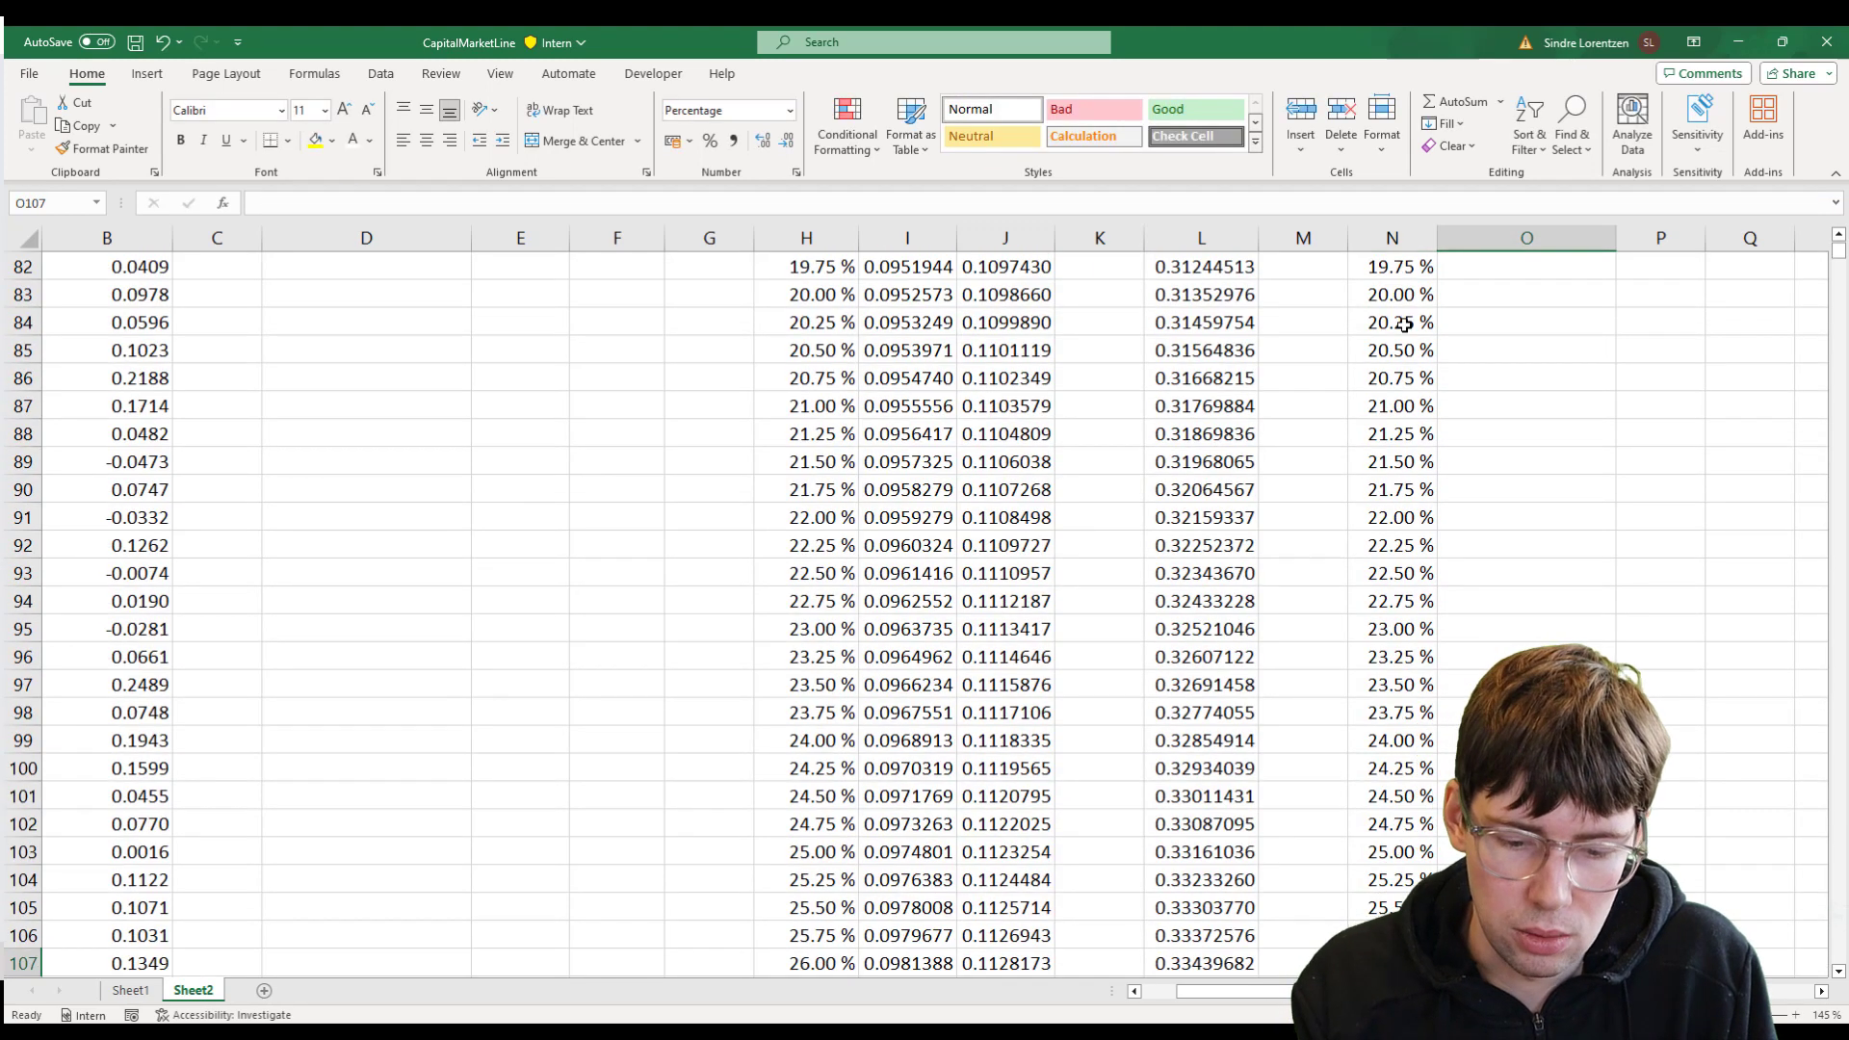
key("ctrl+shift+Up")
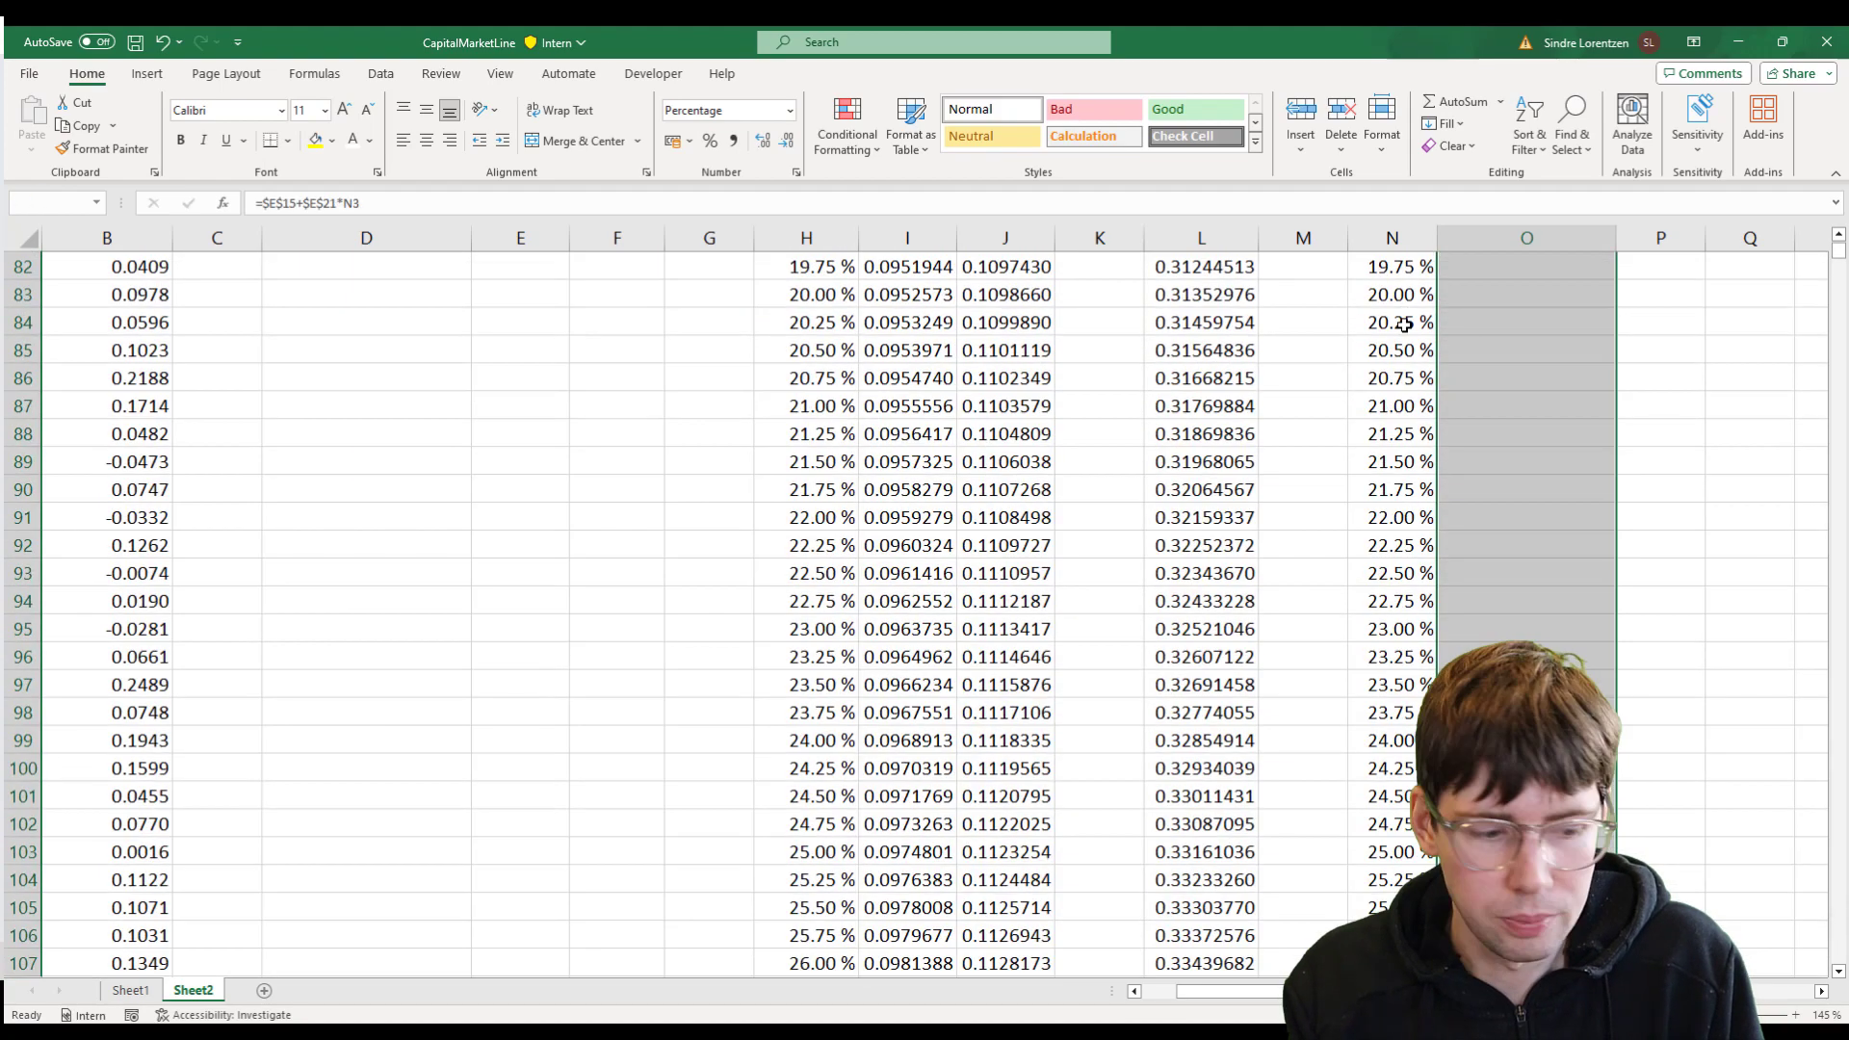
key("F2")
key("ctrl+Return")
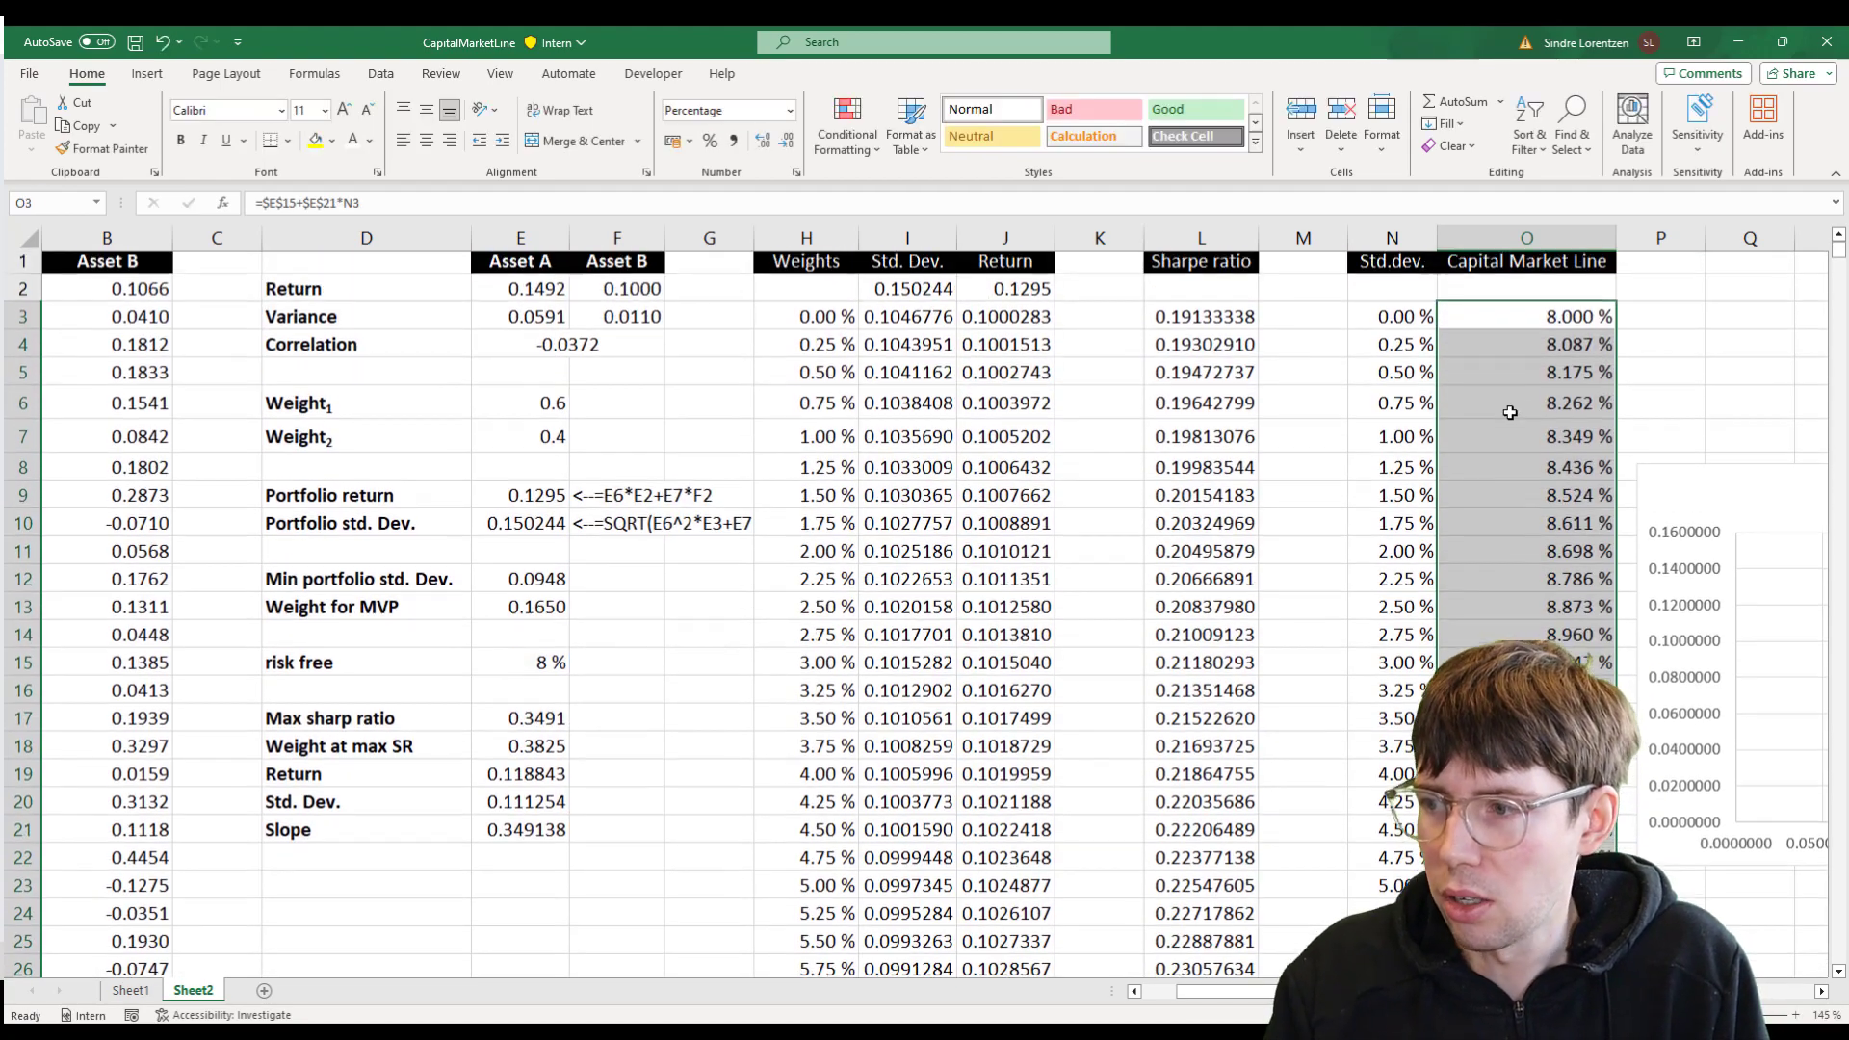
- Move the frontier chart over columns G to L and add a data series with X values =Sheet2!$N$3:$N$107
left_click(1719, 488)
left_click_drag(1720, 489, 741, 401)
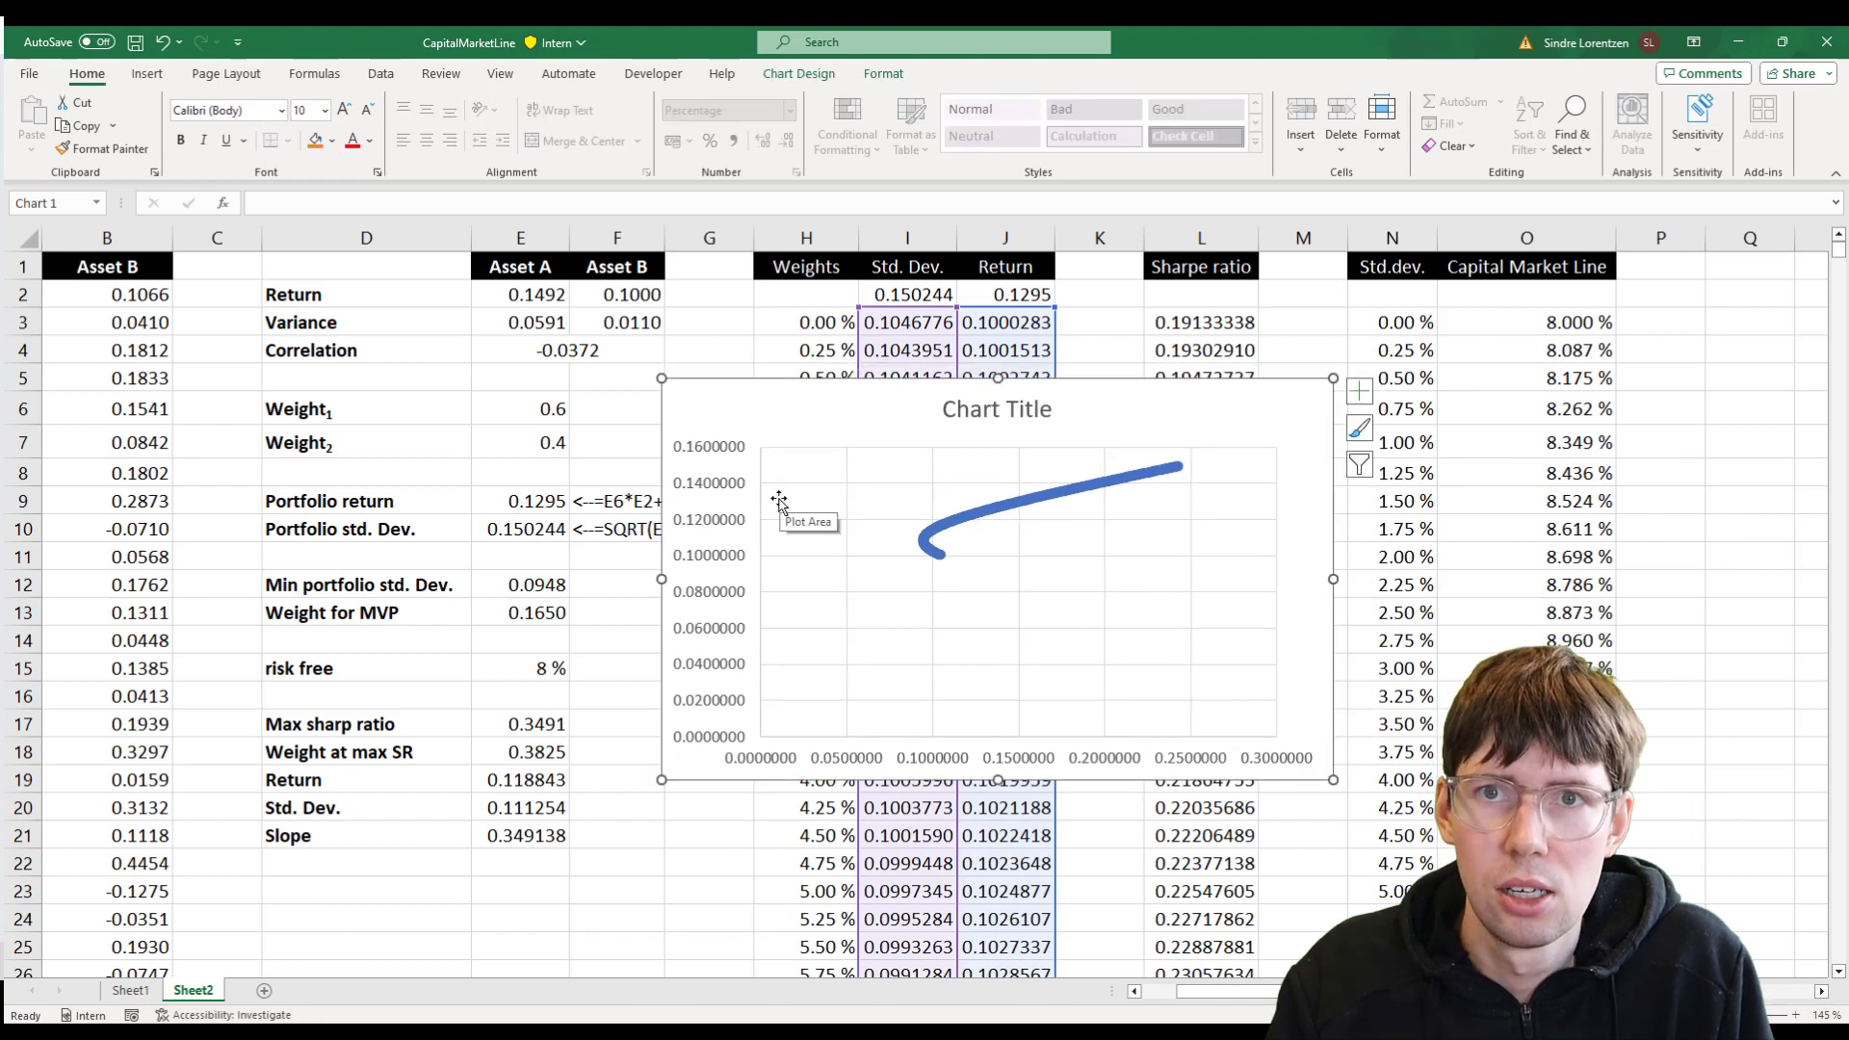
right_click(838, 568)
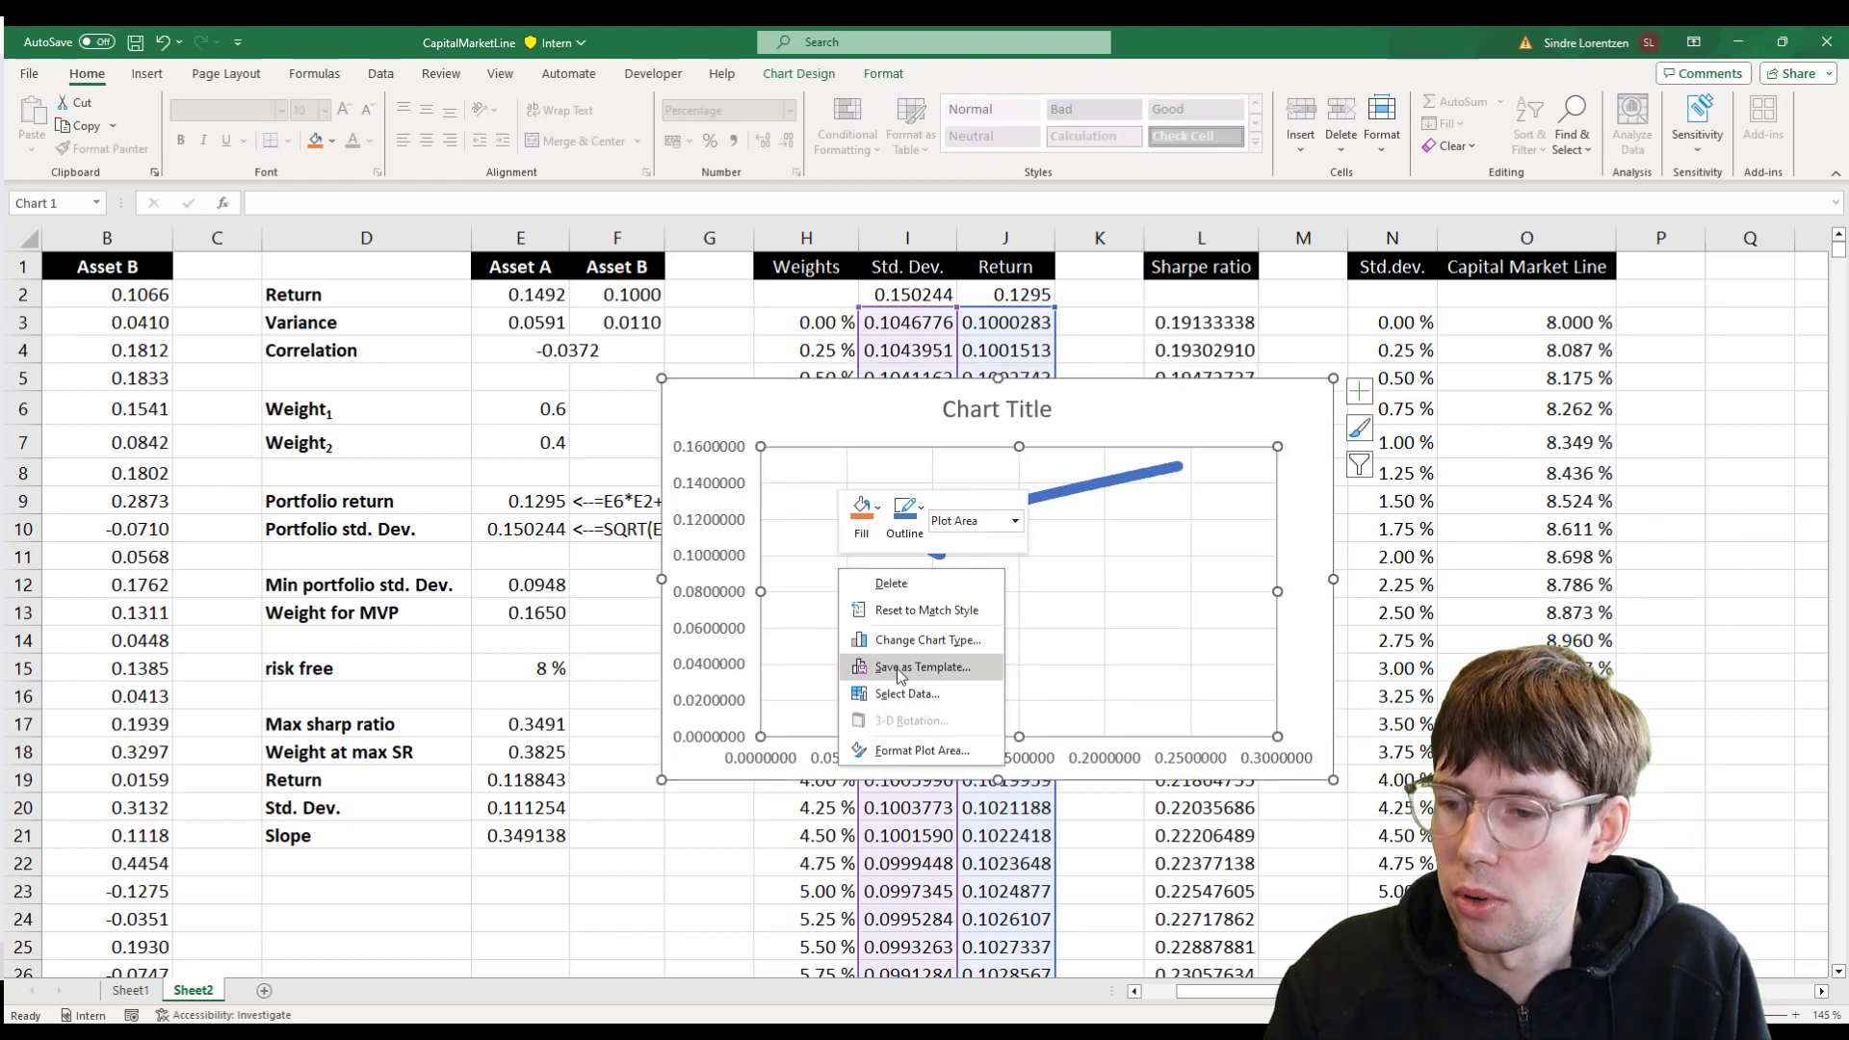
left_click(909, 695)
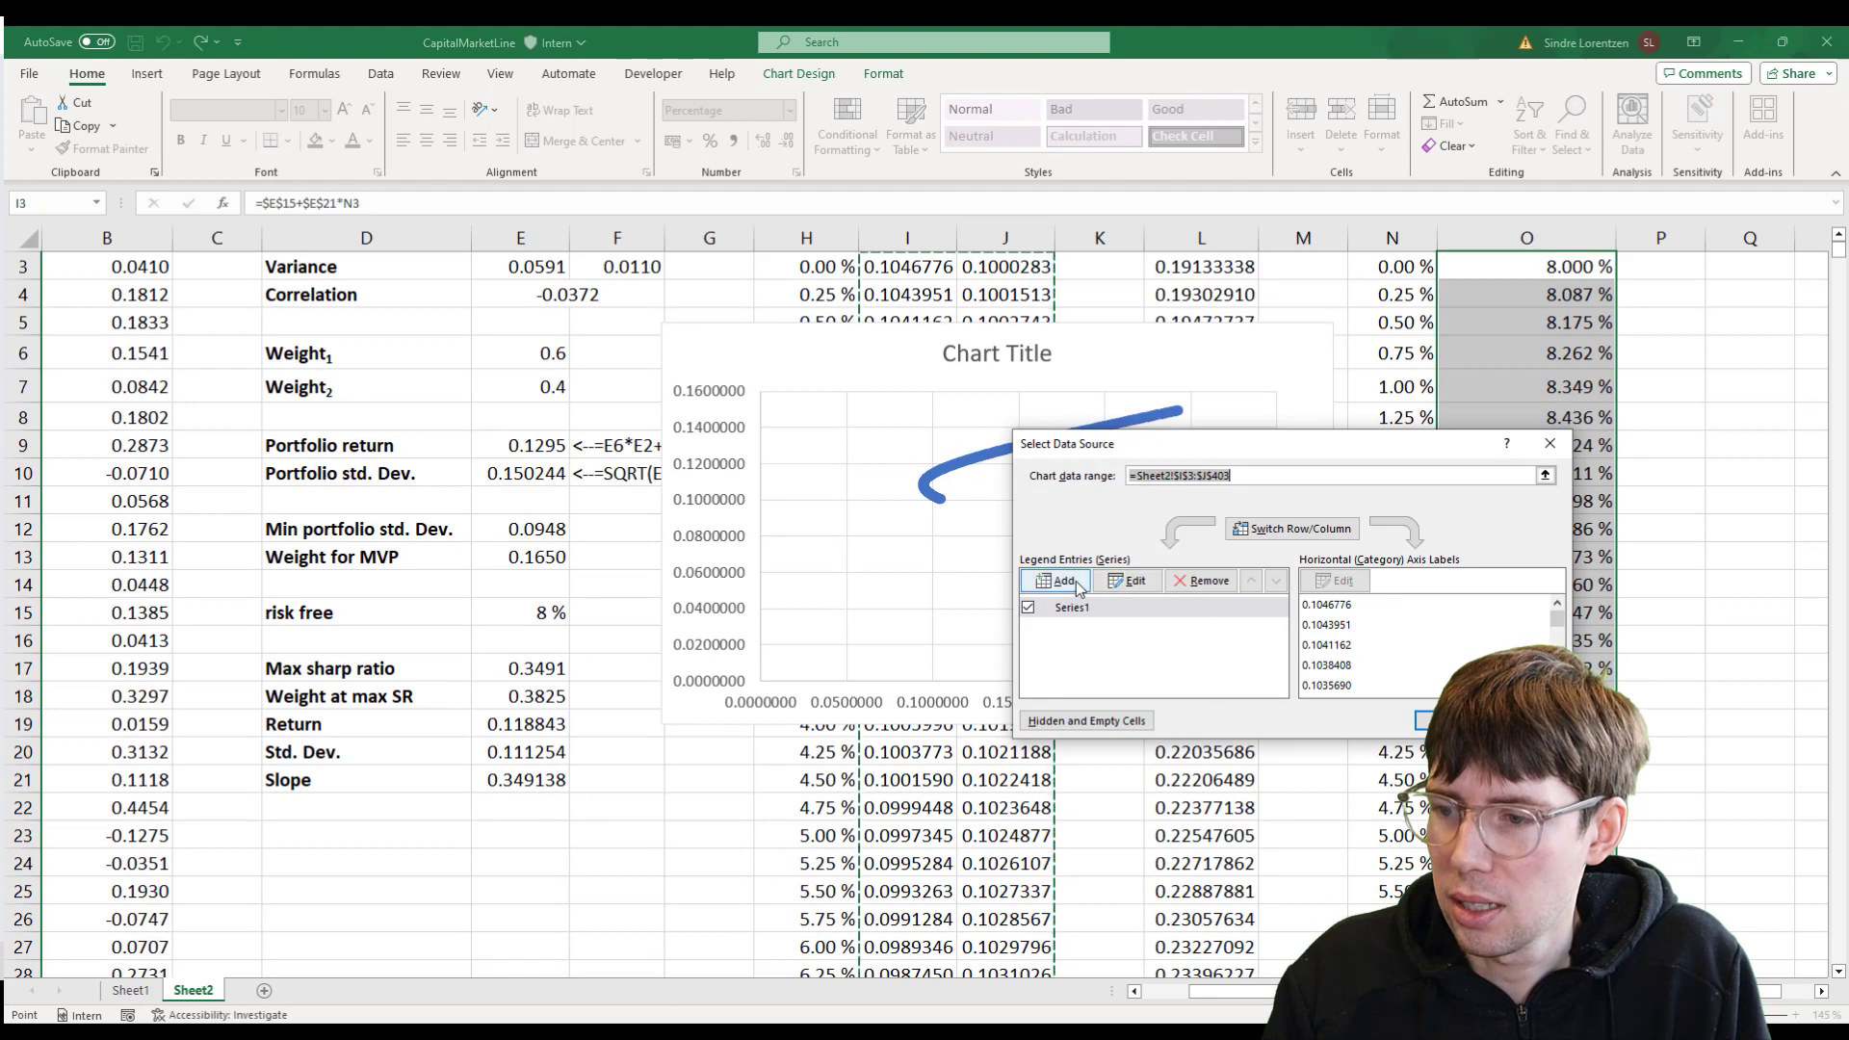
left_click(1067, 581)
left_click(1194, 590)
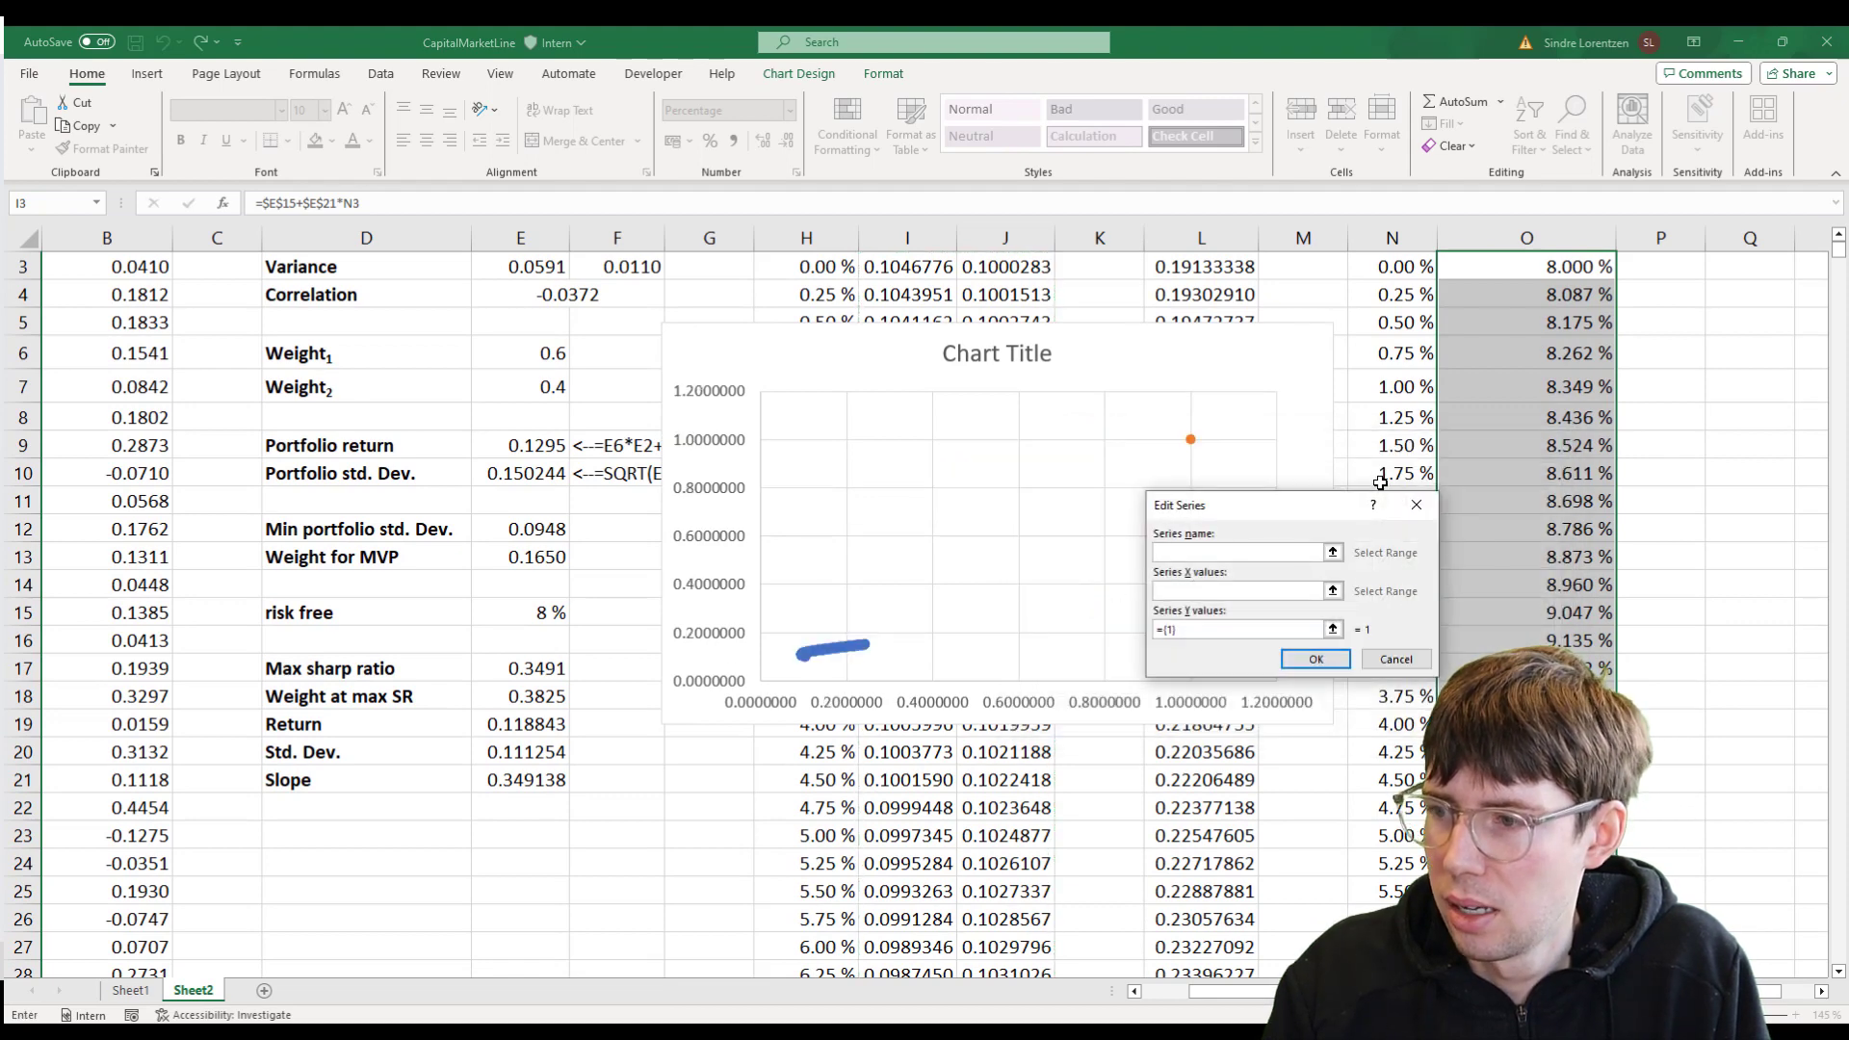
scroll(1406, 366, "up", 1)
left_click(1409, 331)
key("ctrl+shift+Down")
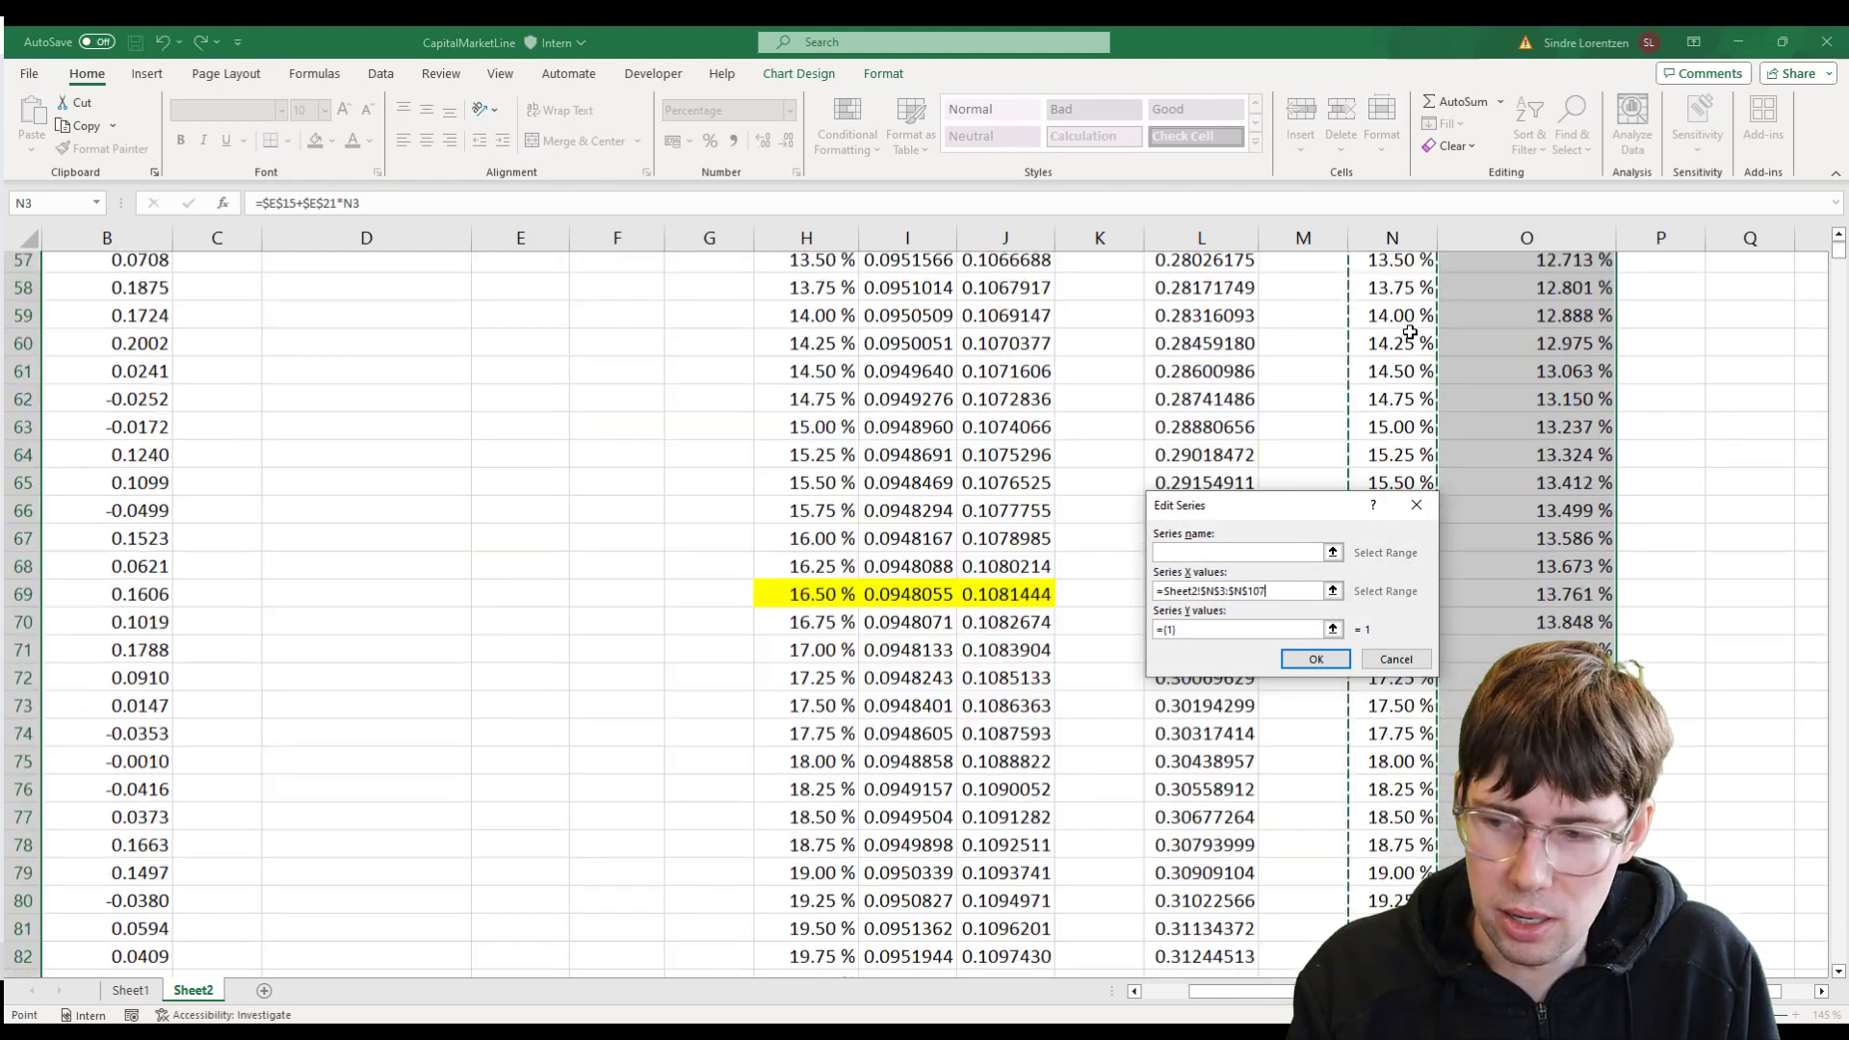
- Set the new series' Y values to =Sheet2!$O$3:$O$107 and apply the data source change to the chart
left_click(1220, 628)
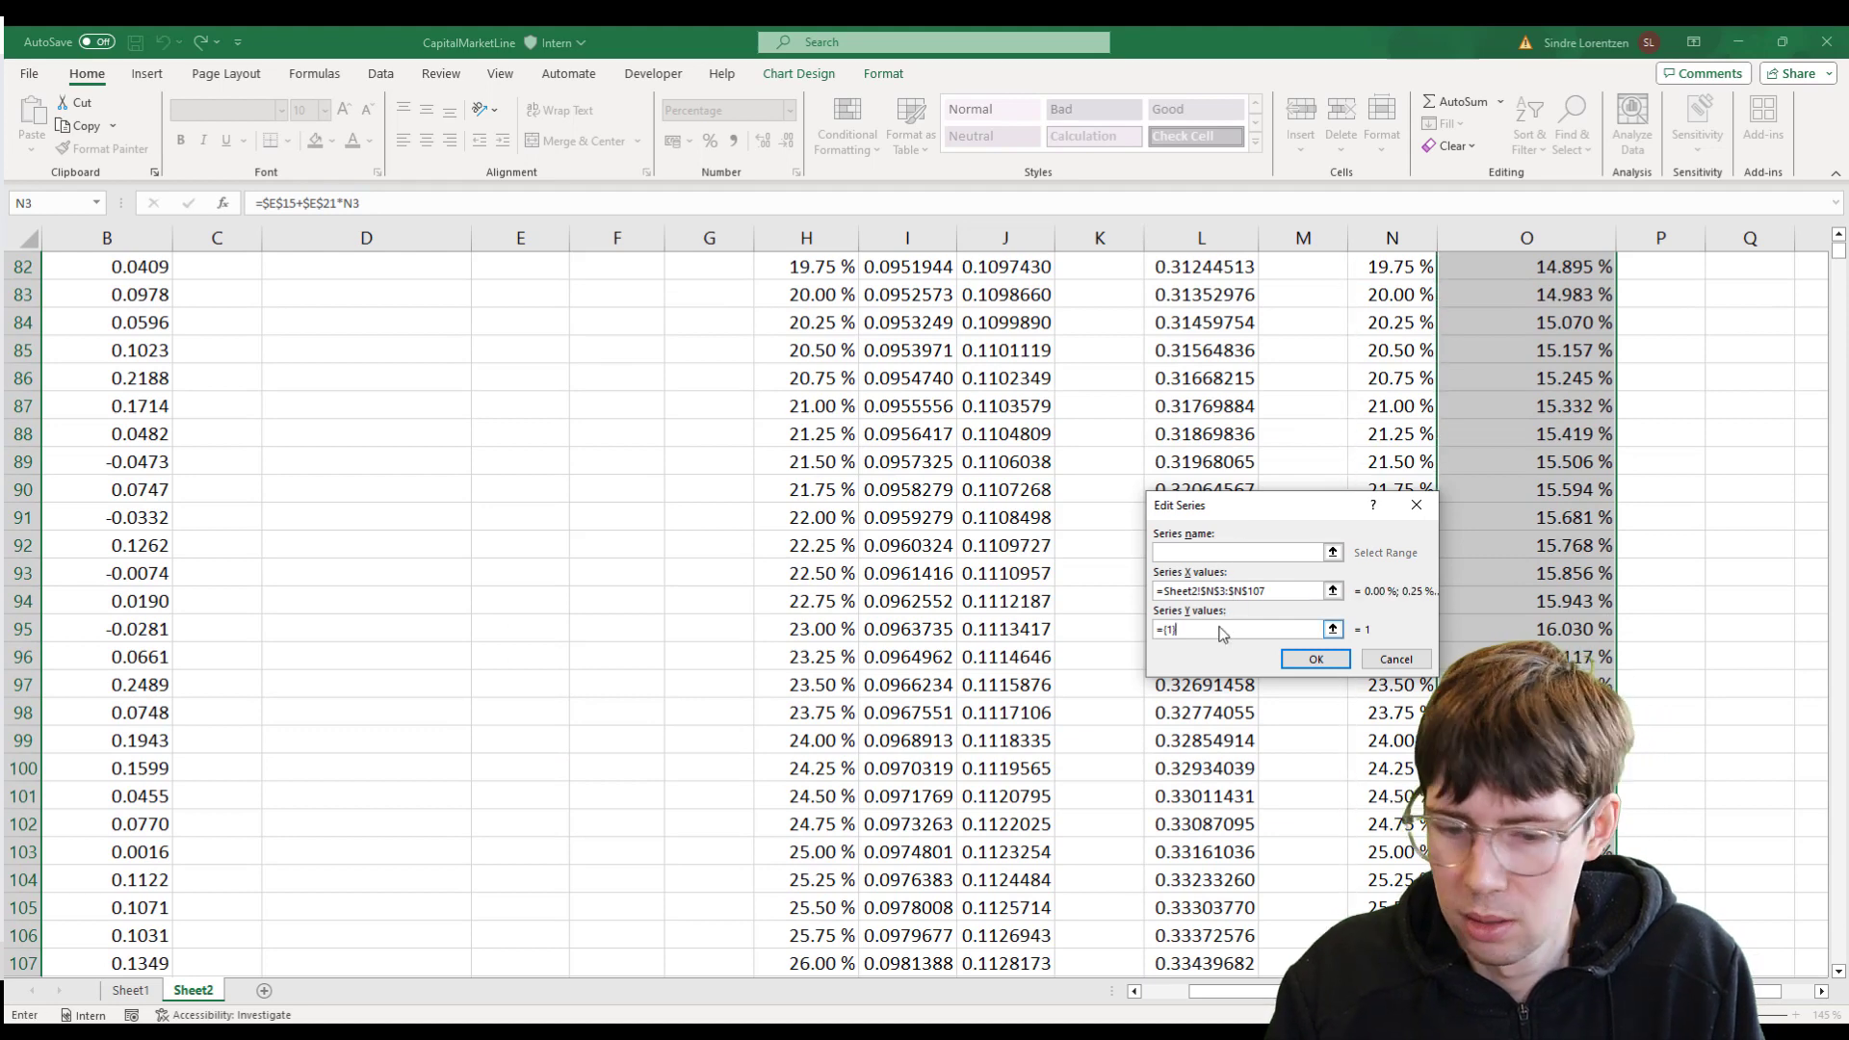
left_click(1553, 568)
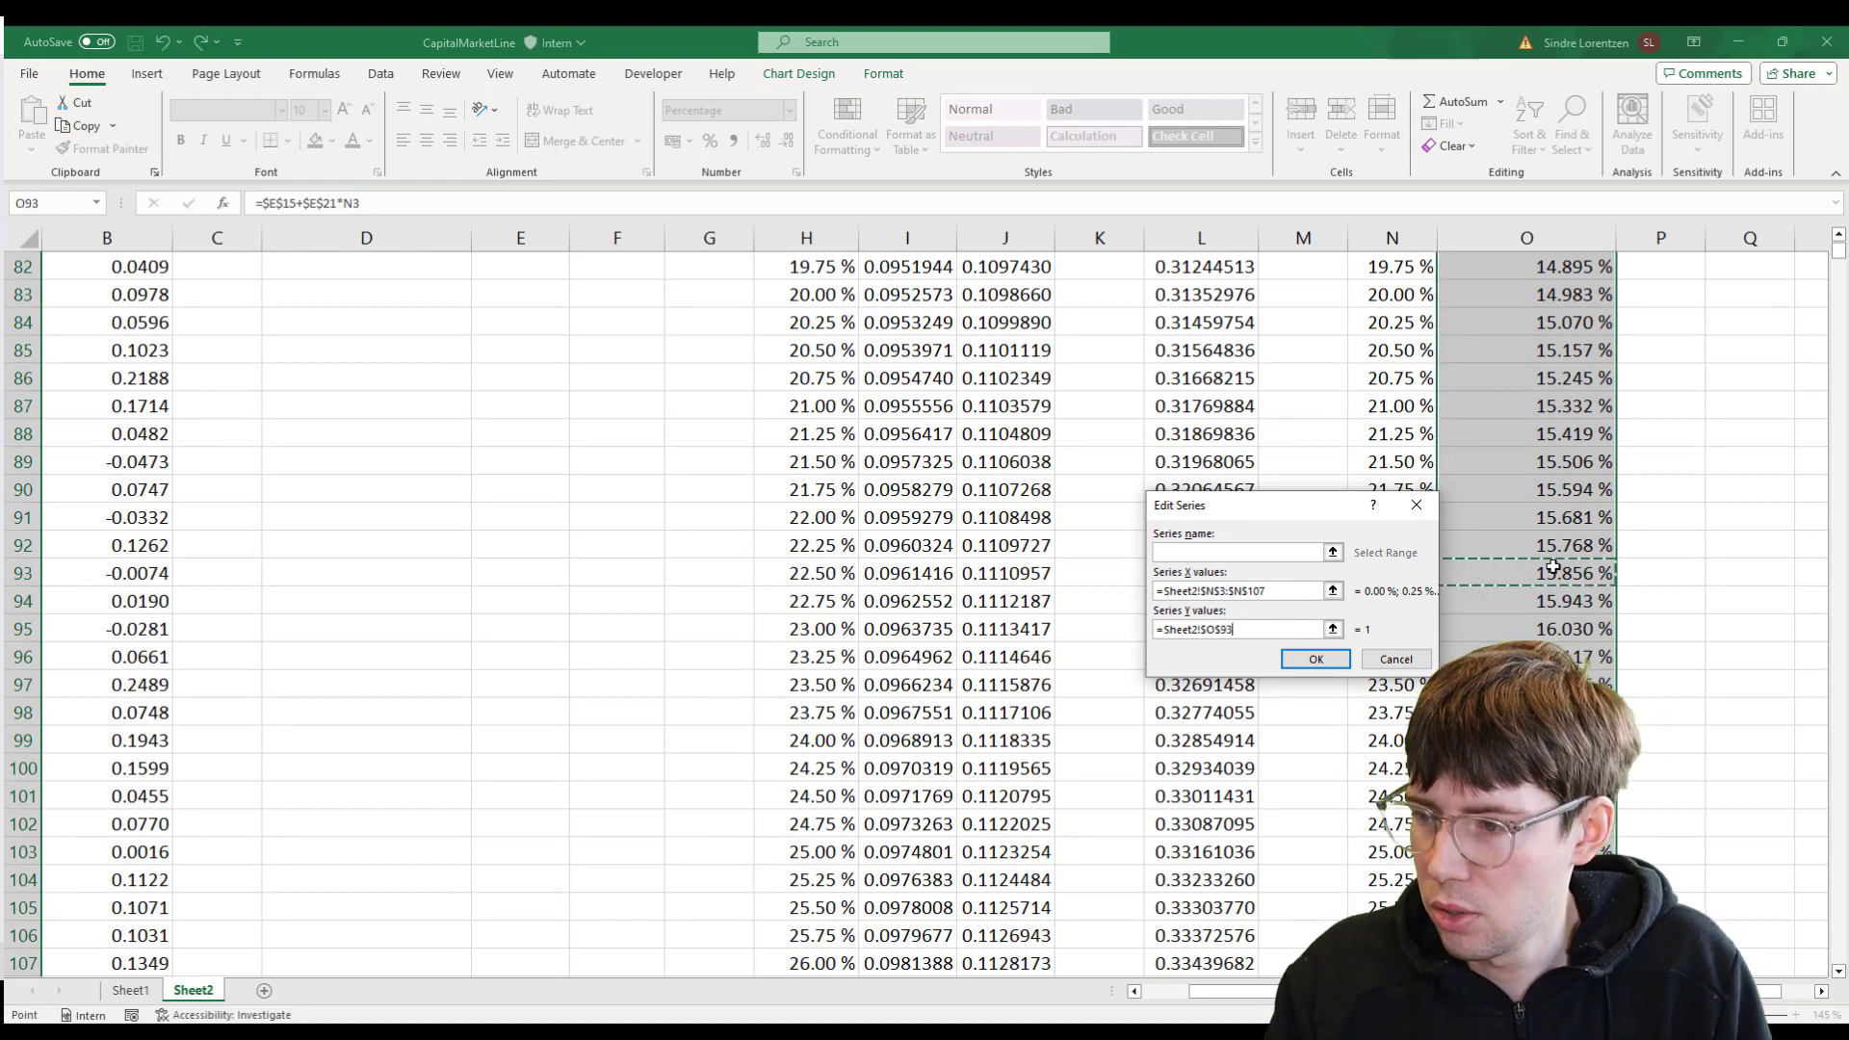
key("ctrl+Up")
key("ctrl+Up")
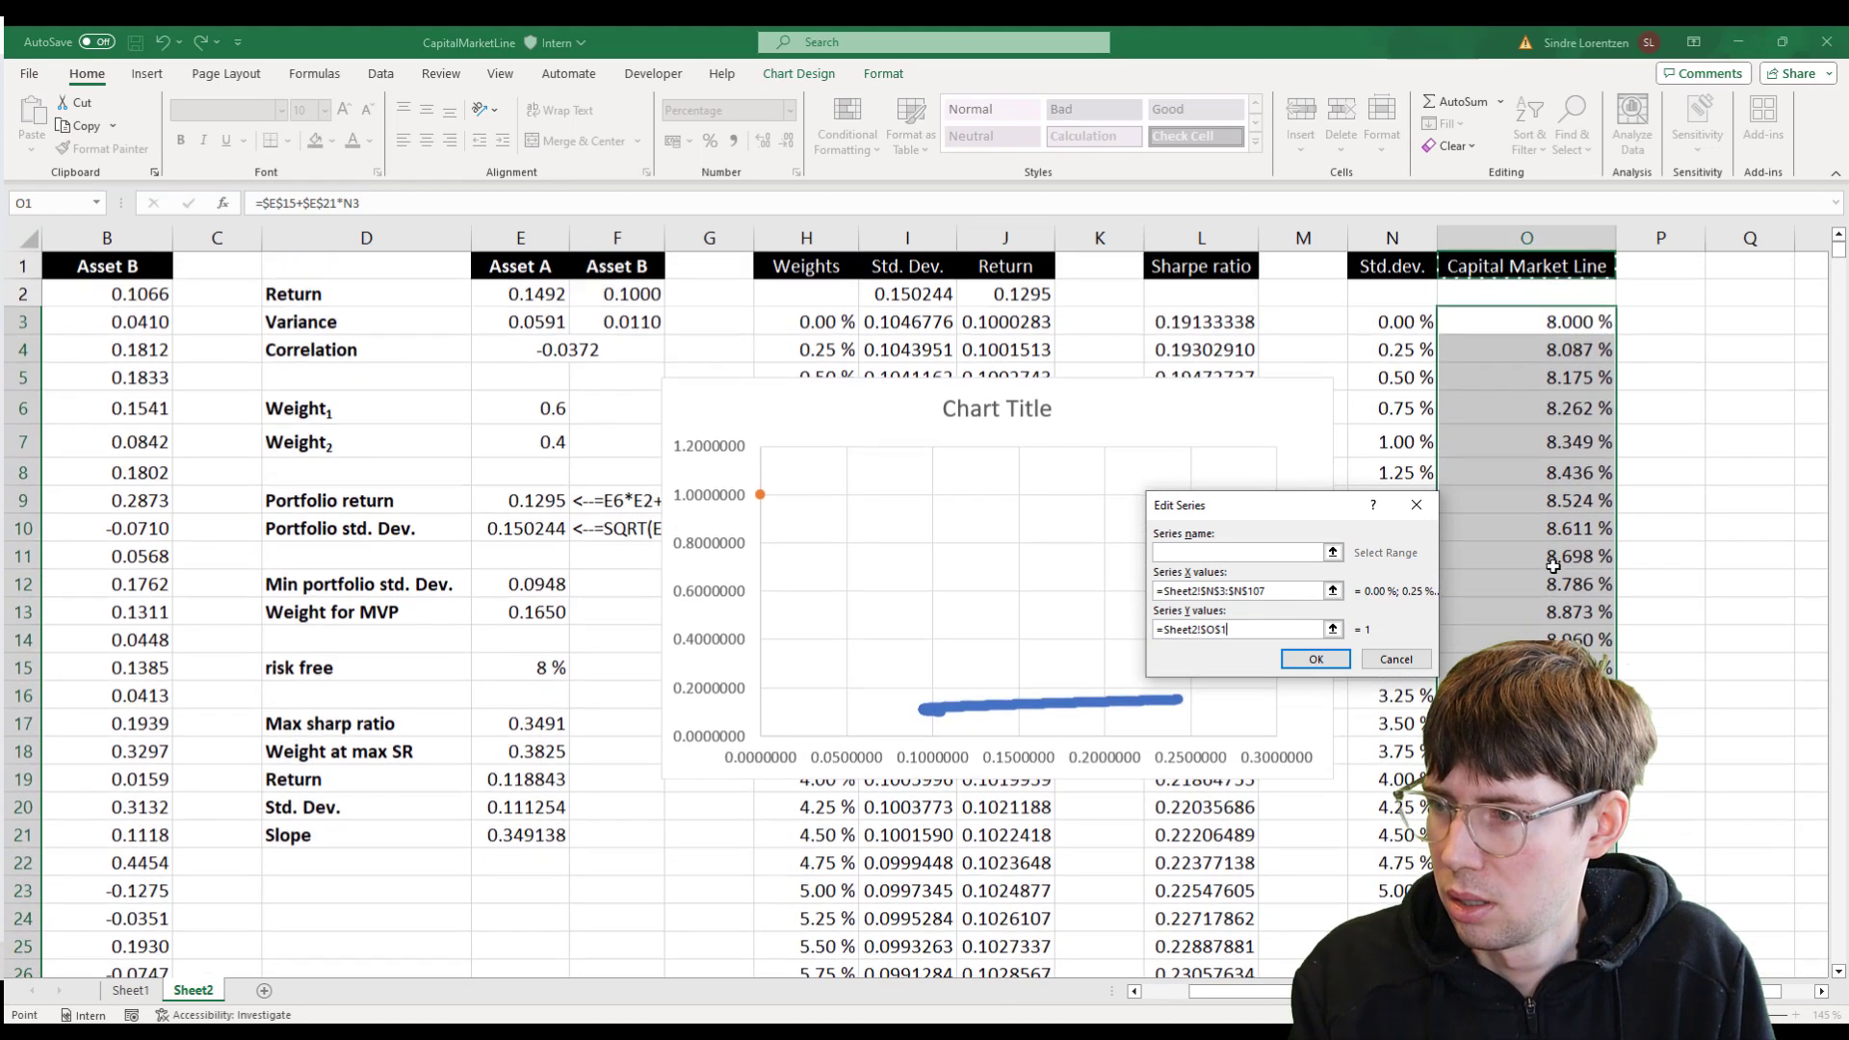
key("Down")
key("Down")
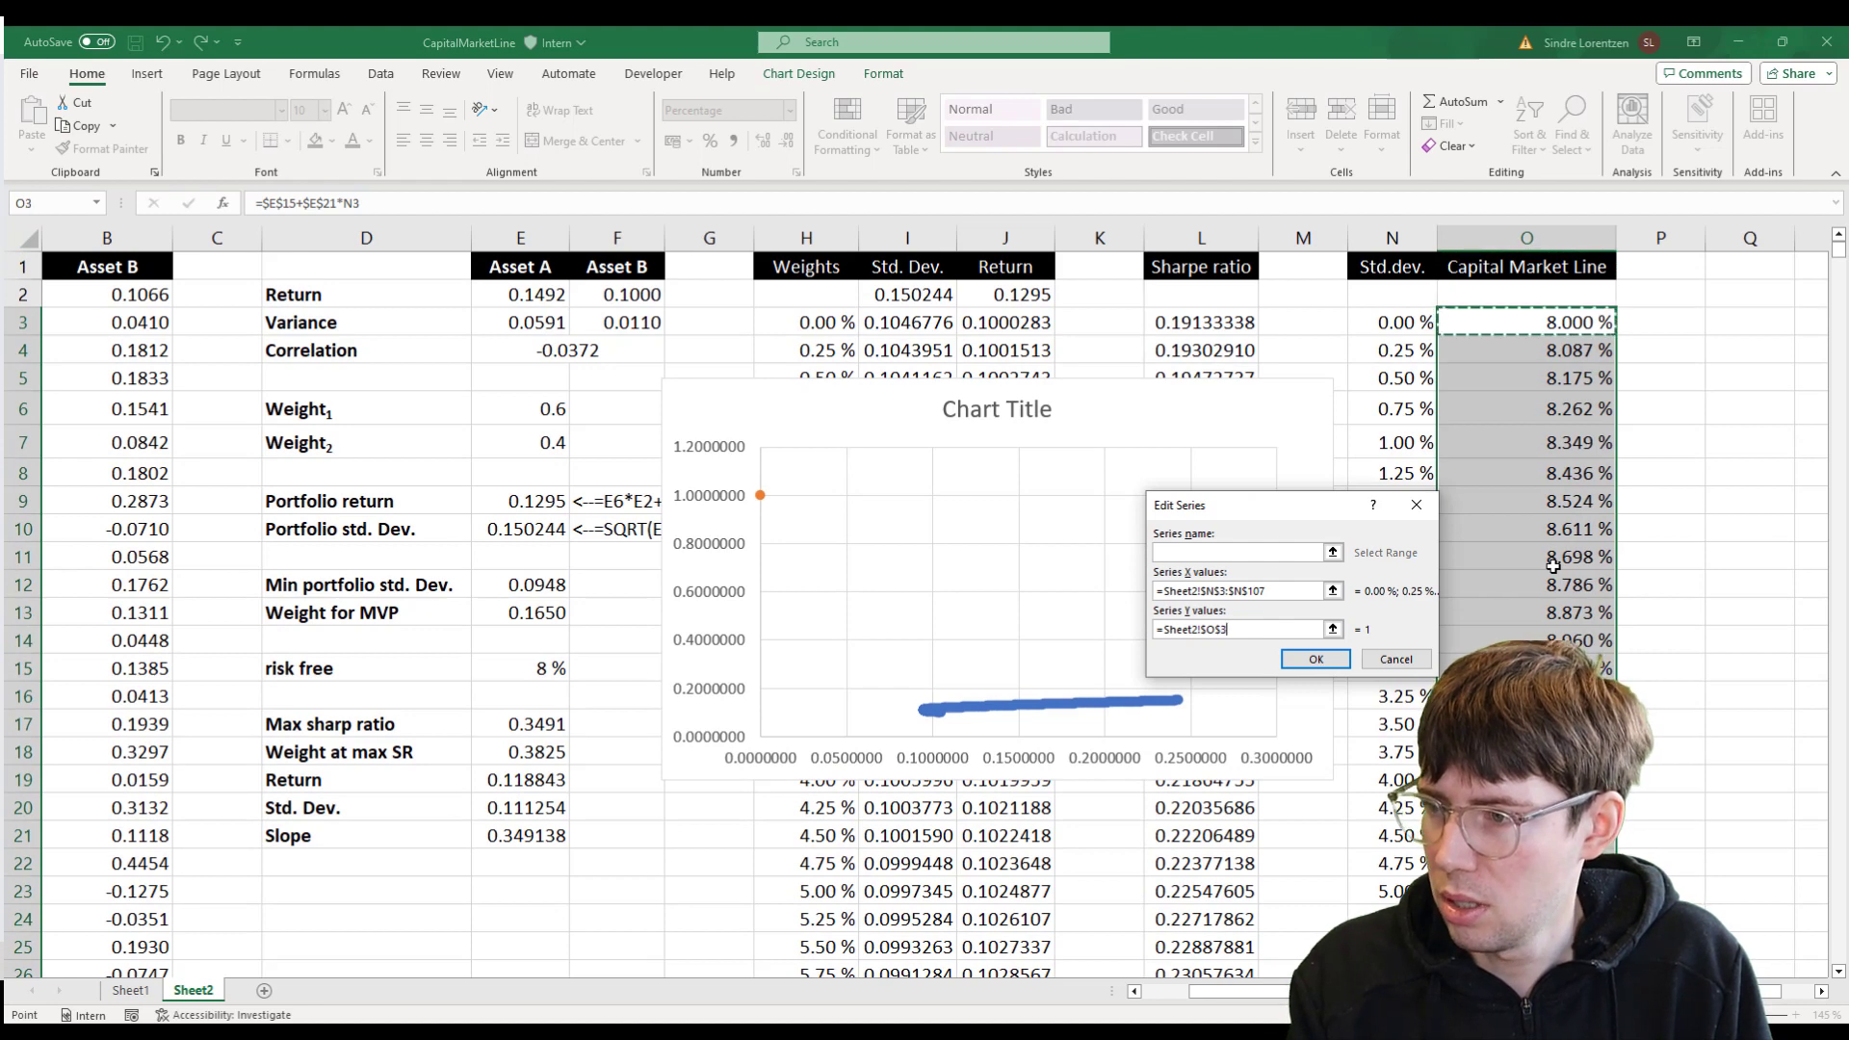
key("Down")
key("Up")
key("ctrl+shift+Down")
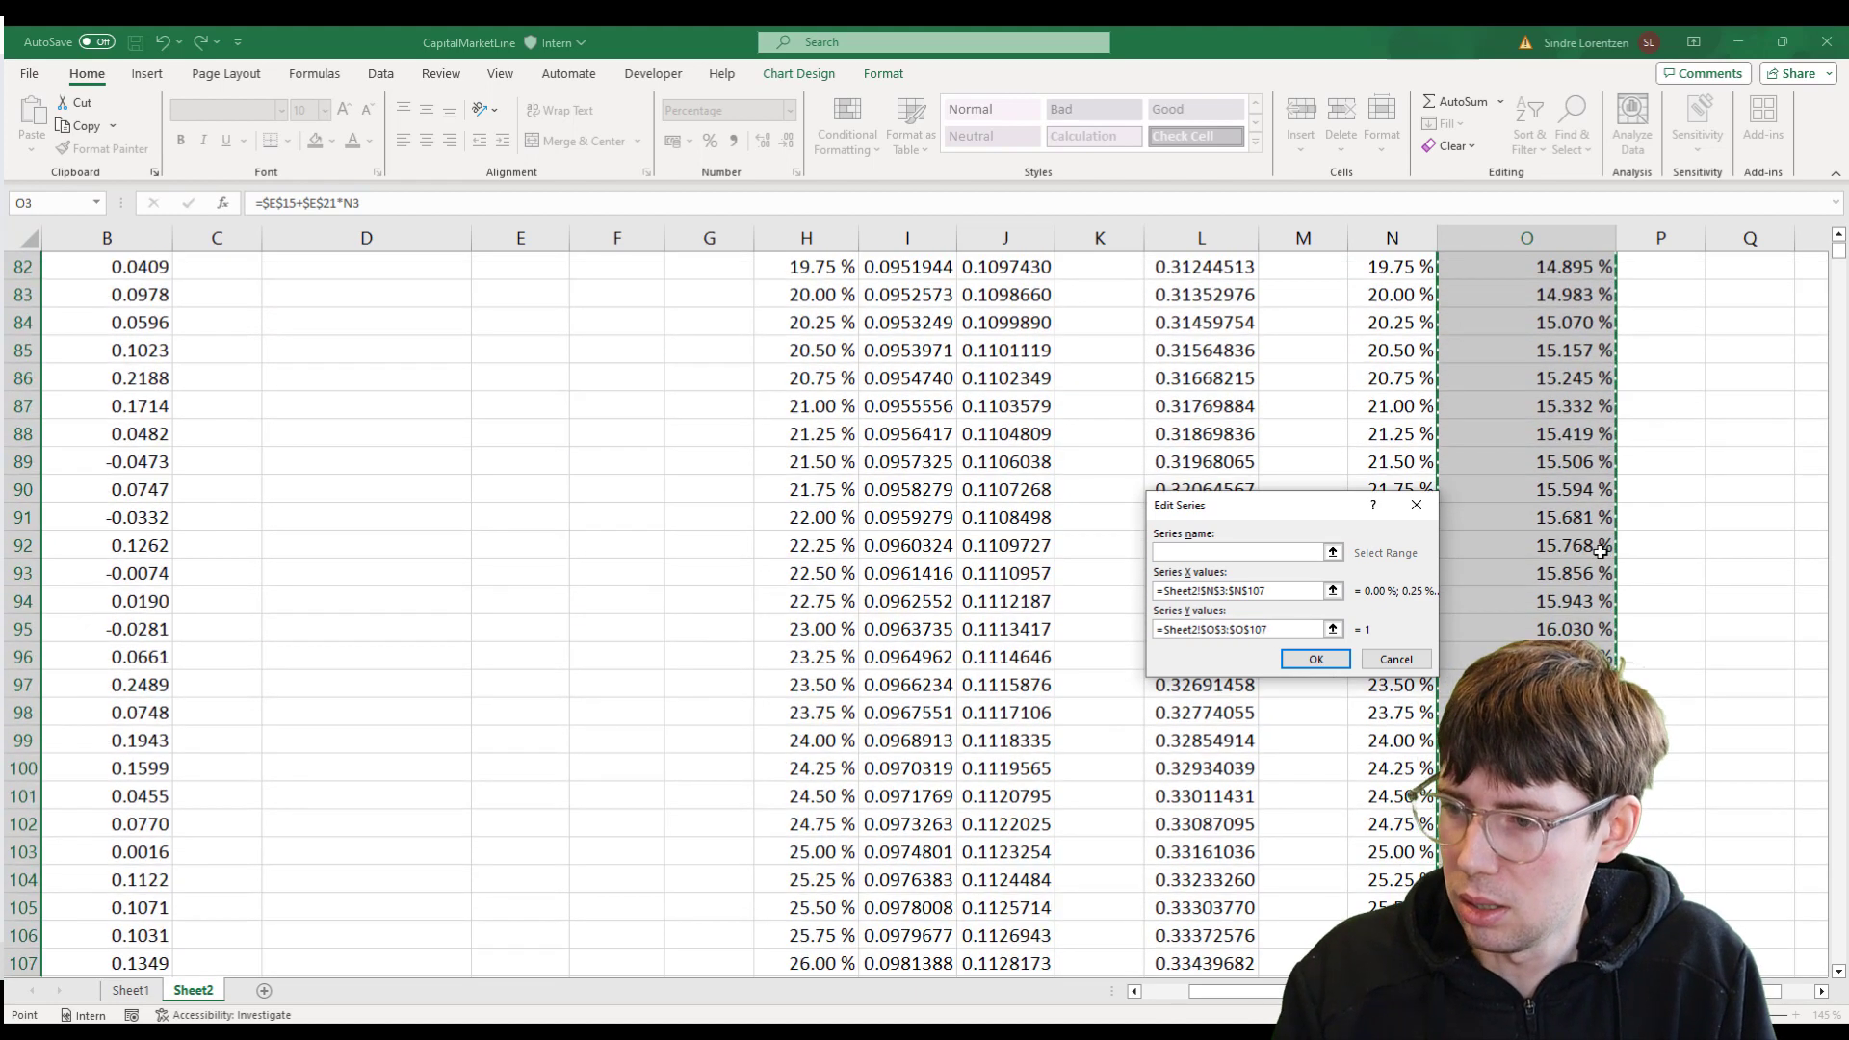
left_click(1314, 660)
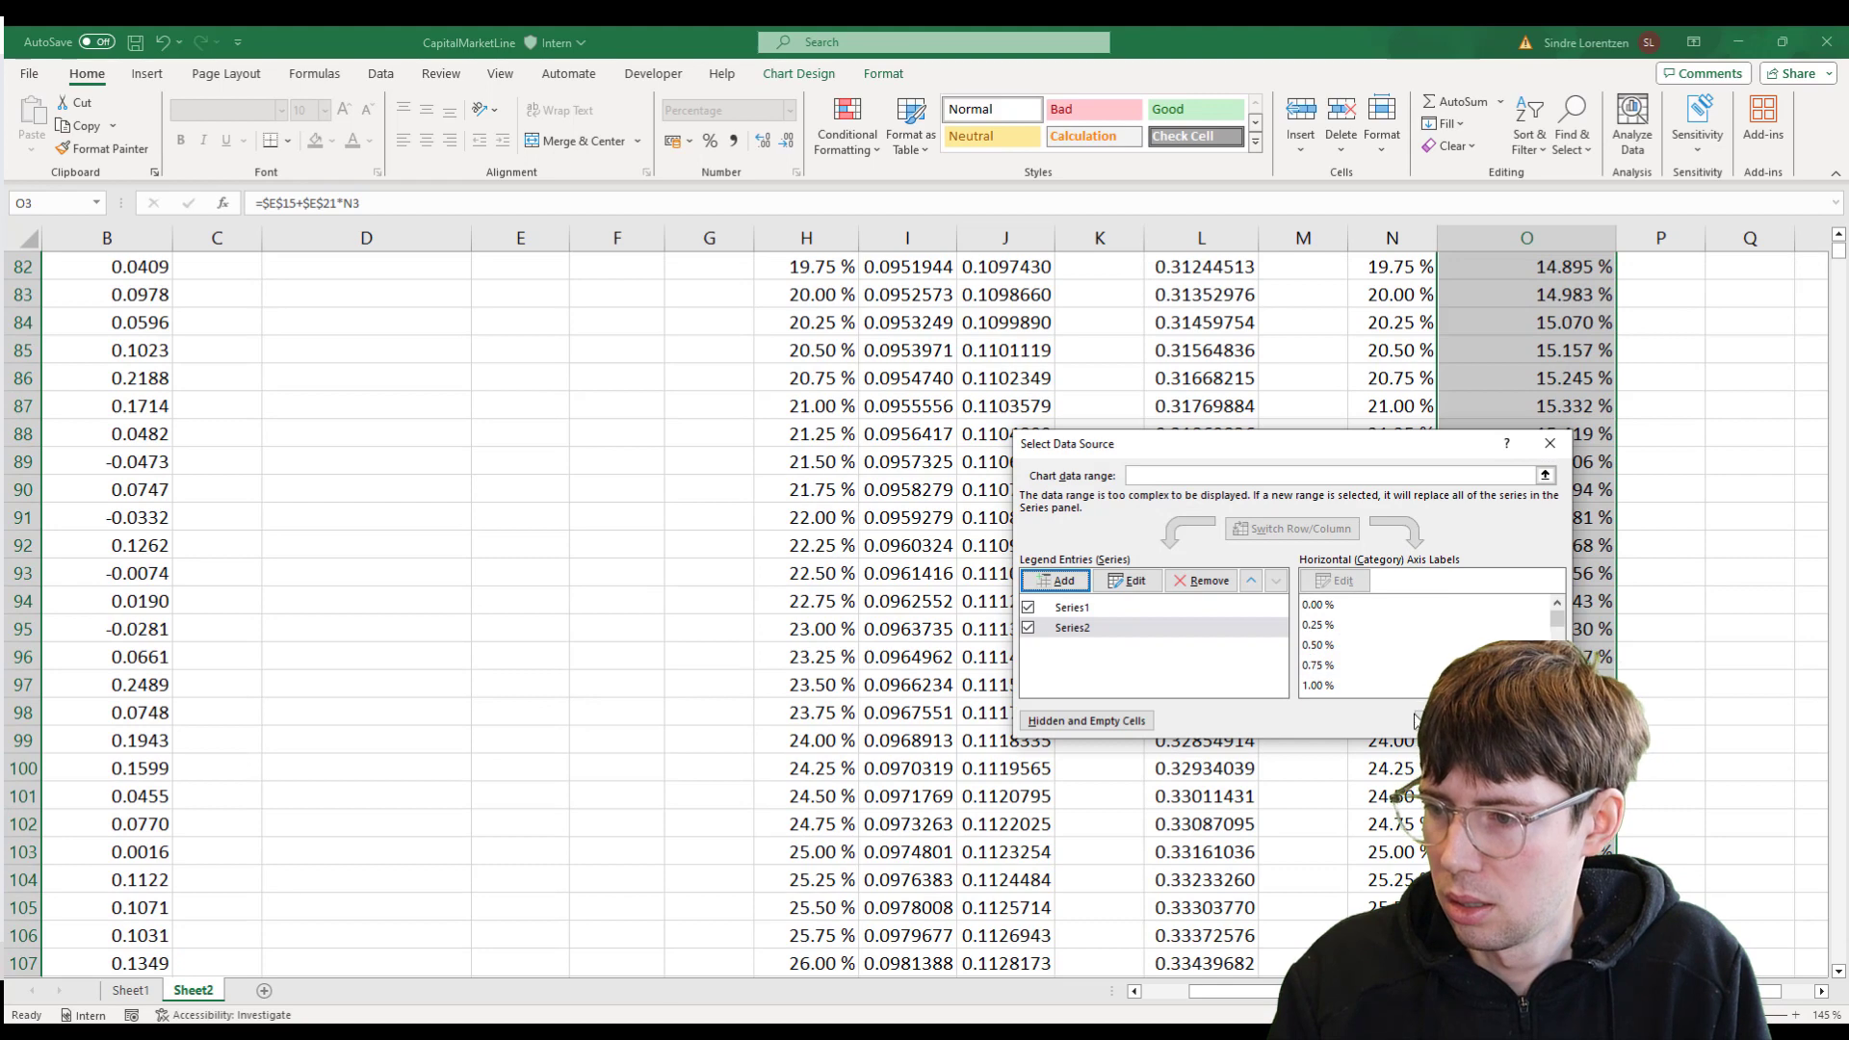
left_click(1447, 721)
left_click(1205, 617)
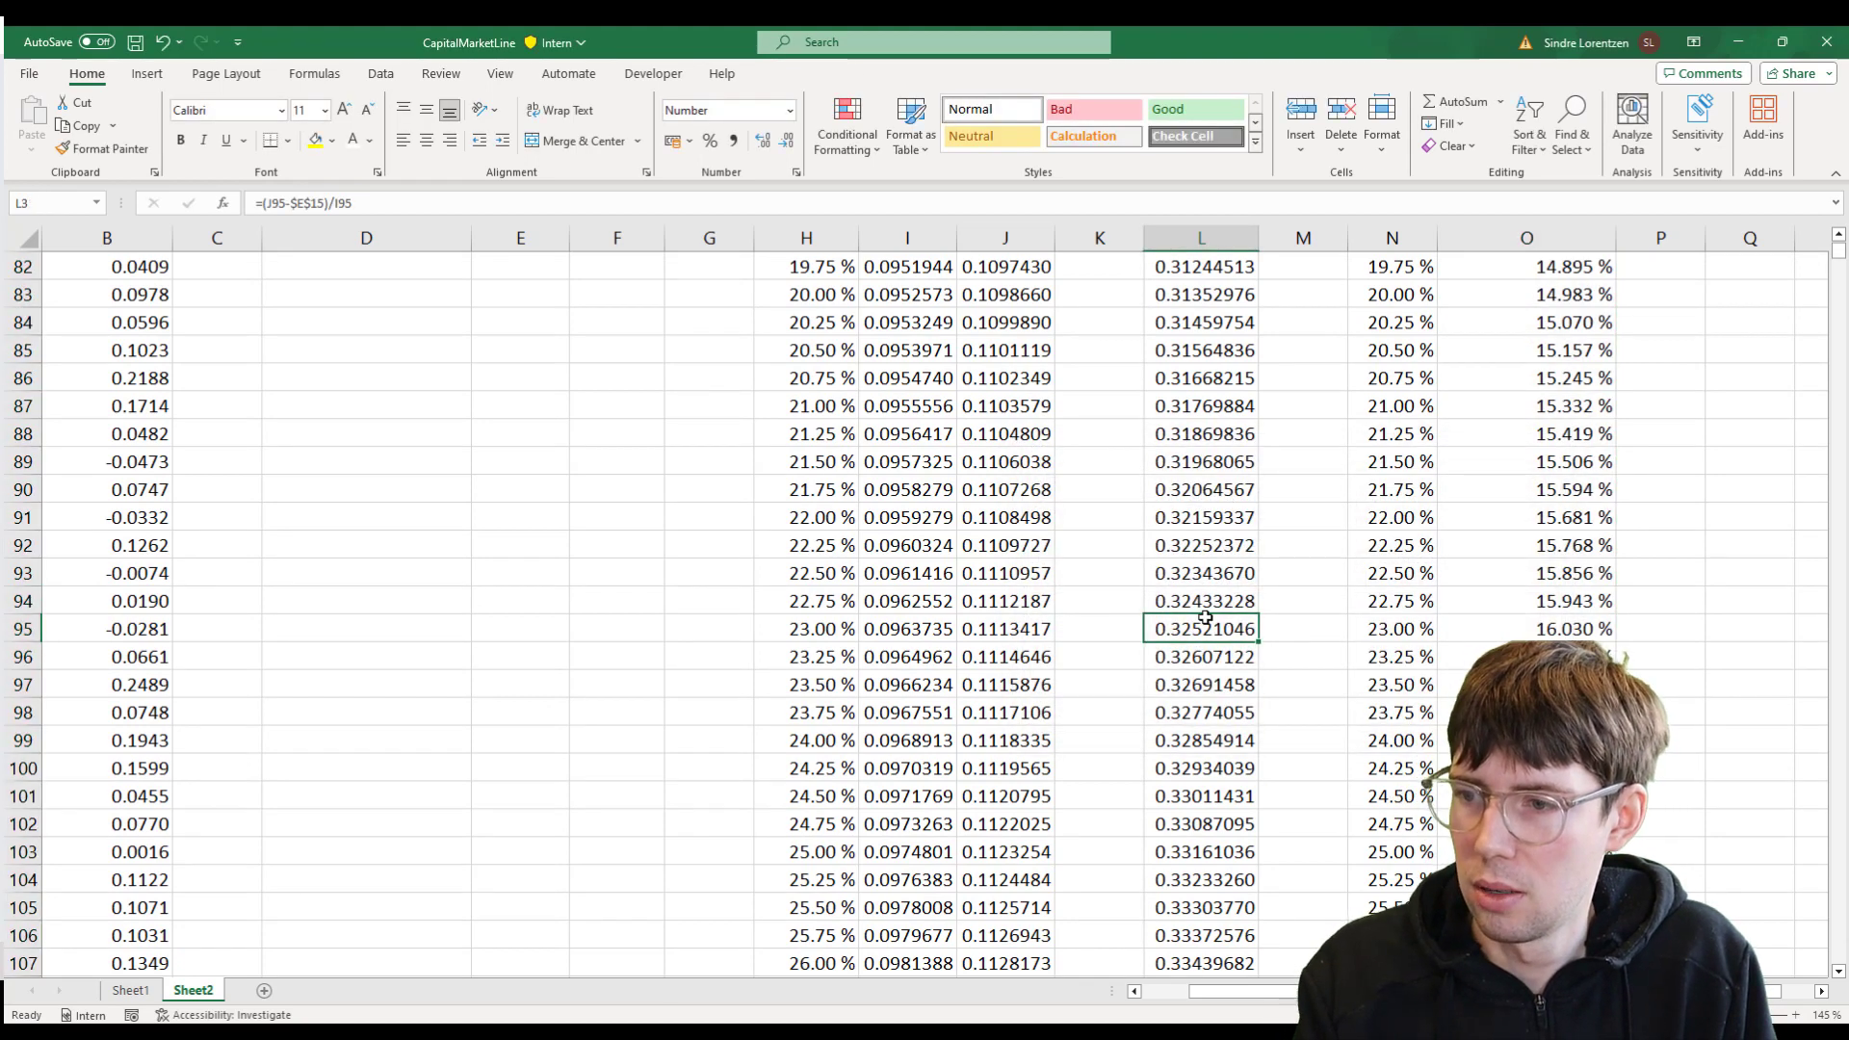
key("ctrl+Up")
key("ctrl+Up")
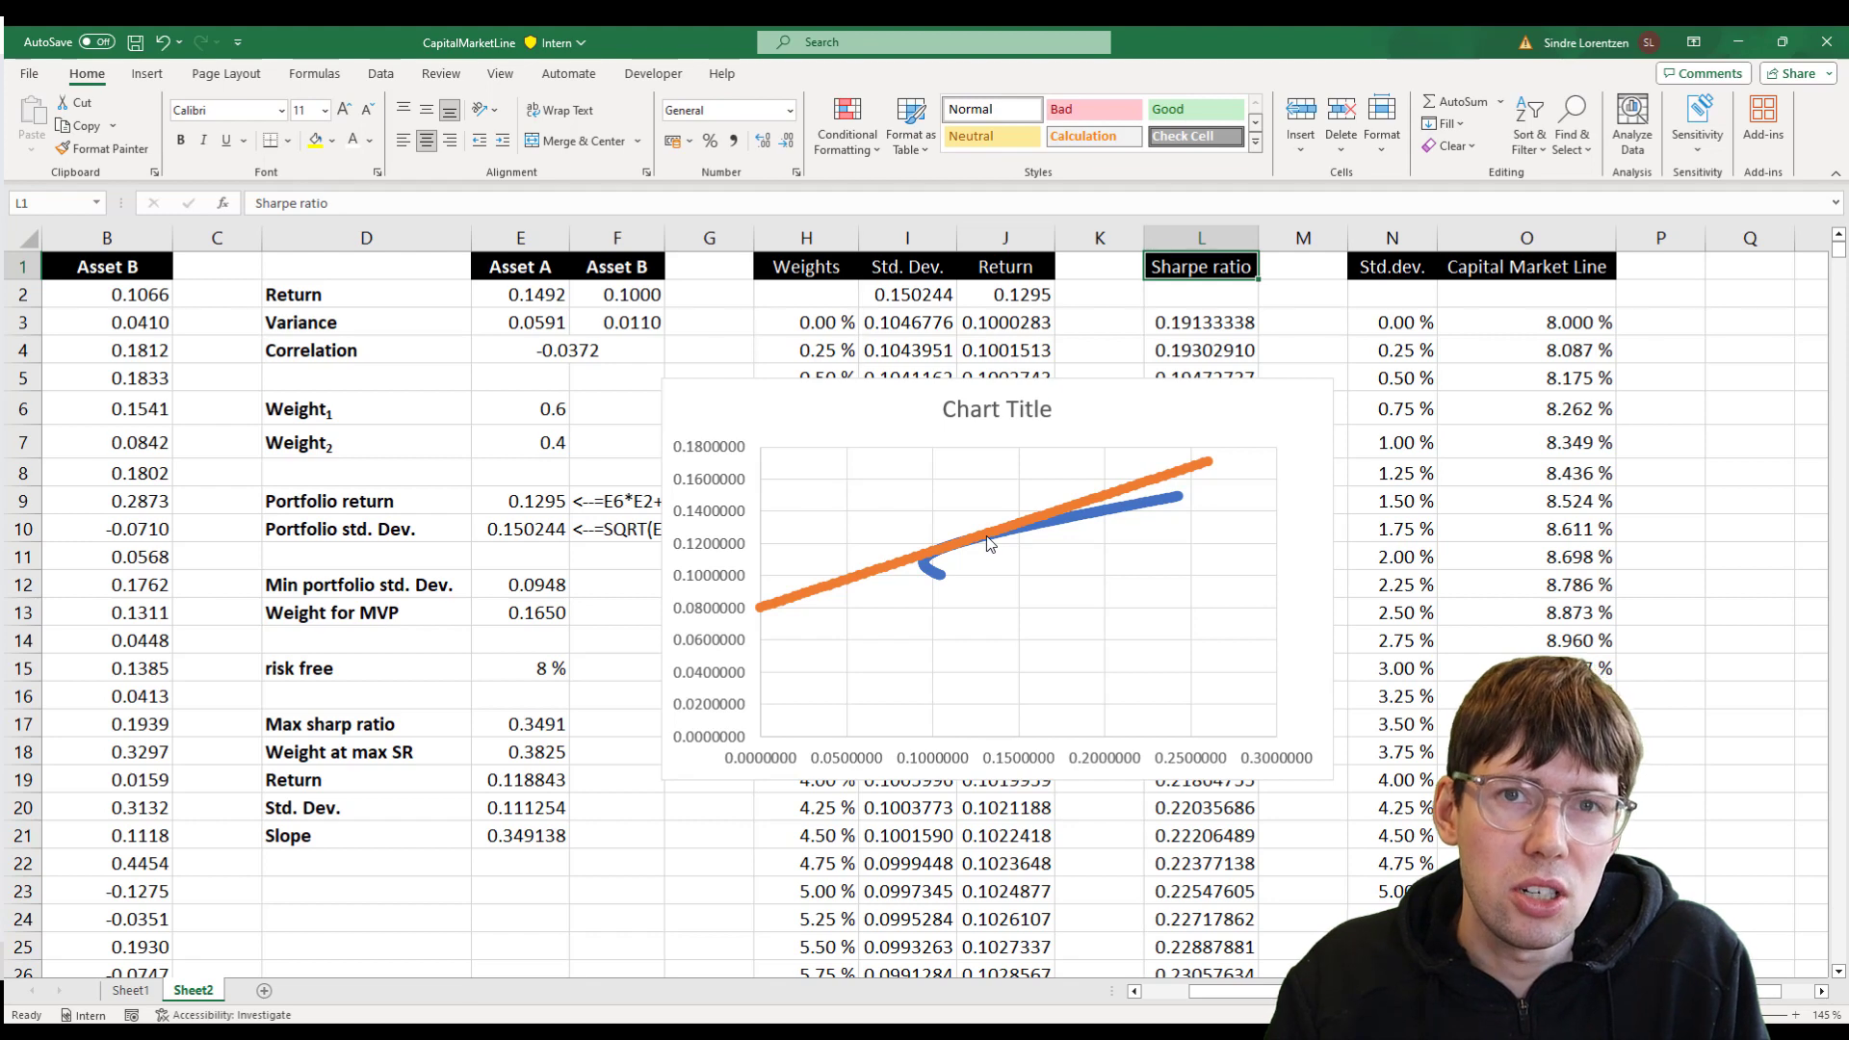
- Move the chart clear of the data to the right of the Capital Market Line column and select the asset statistics E2:F4
mouse_move(1027, 539)
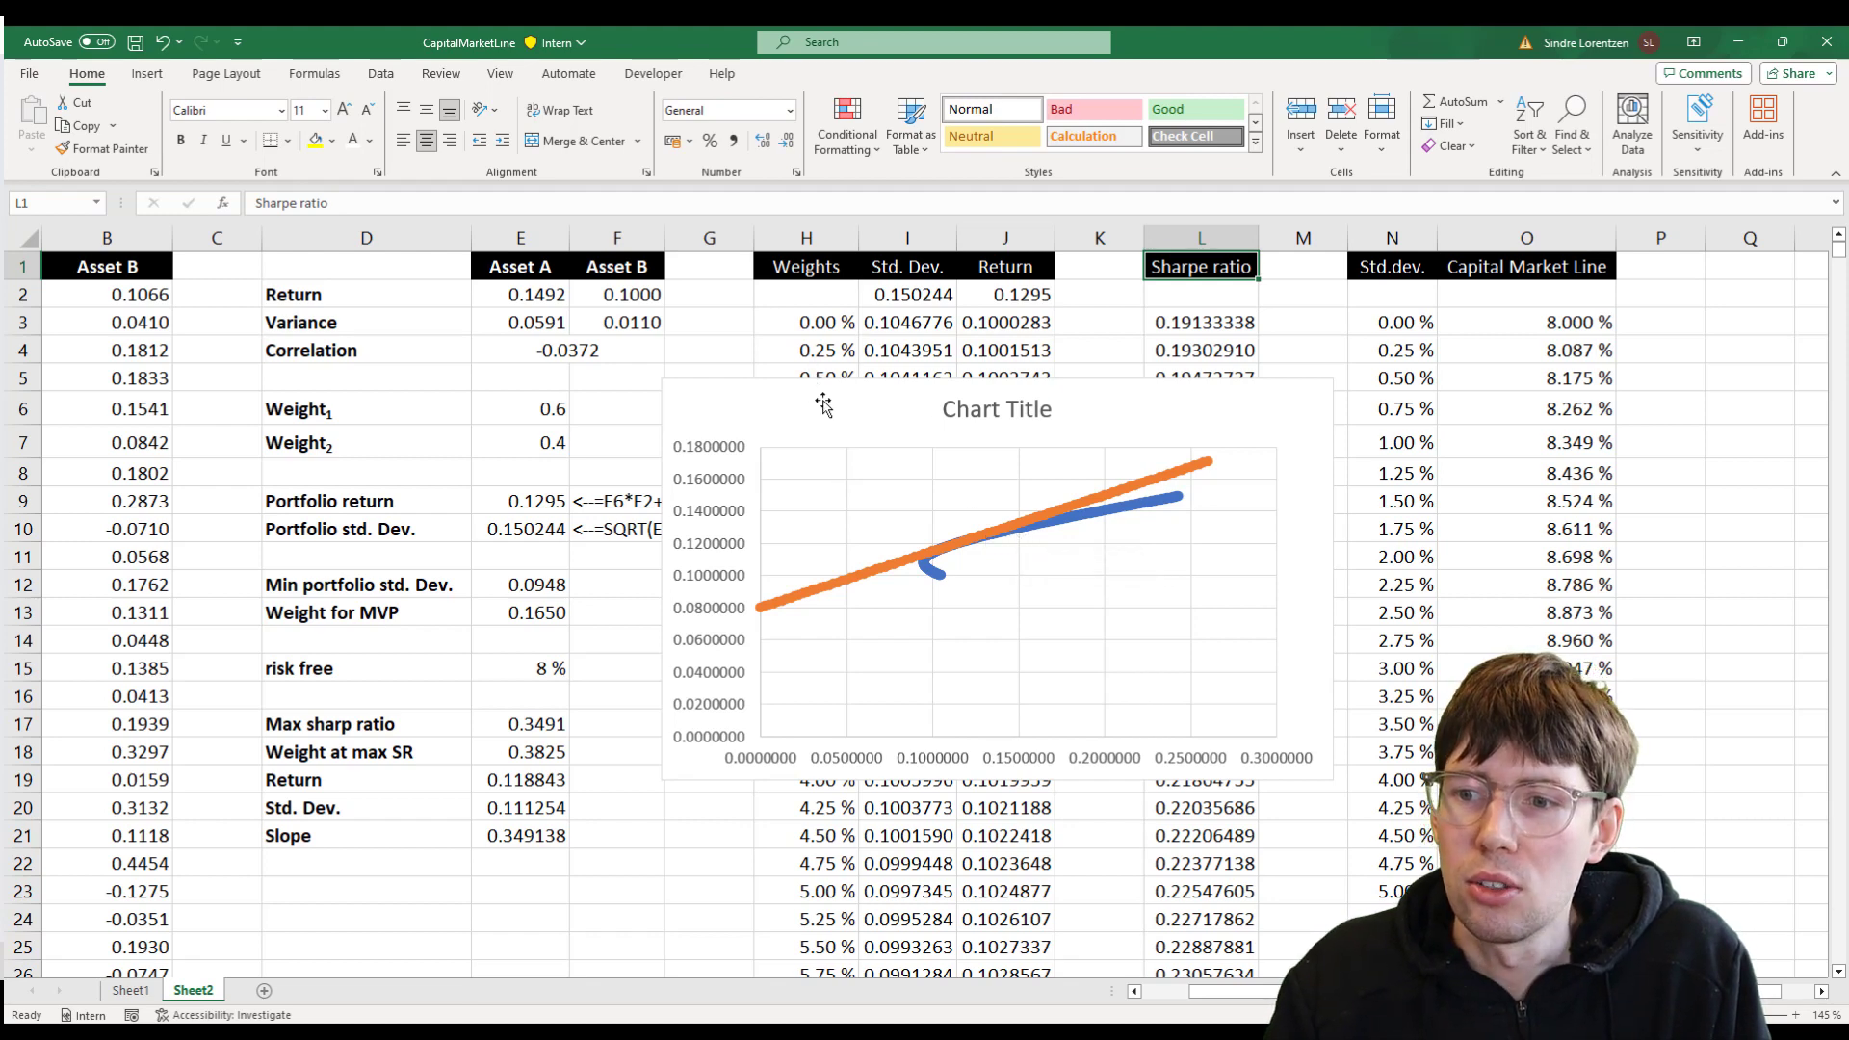
left_click_drag(842, 403, 1177, 464)
left_click(823, 328)
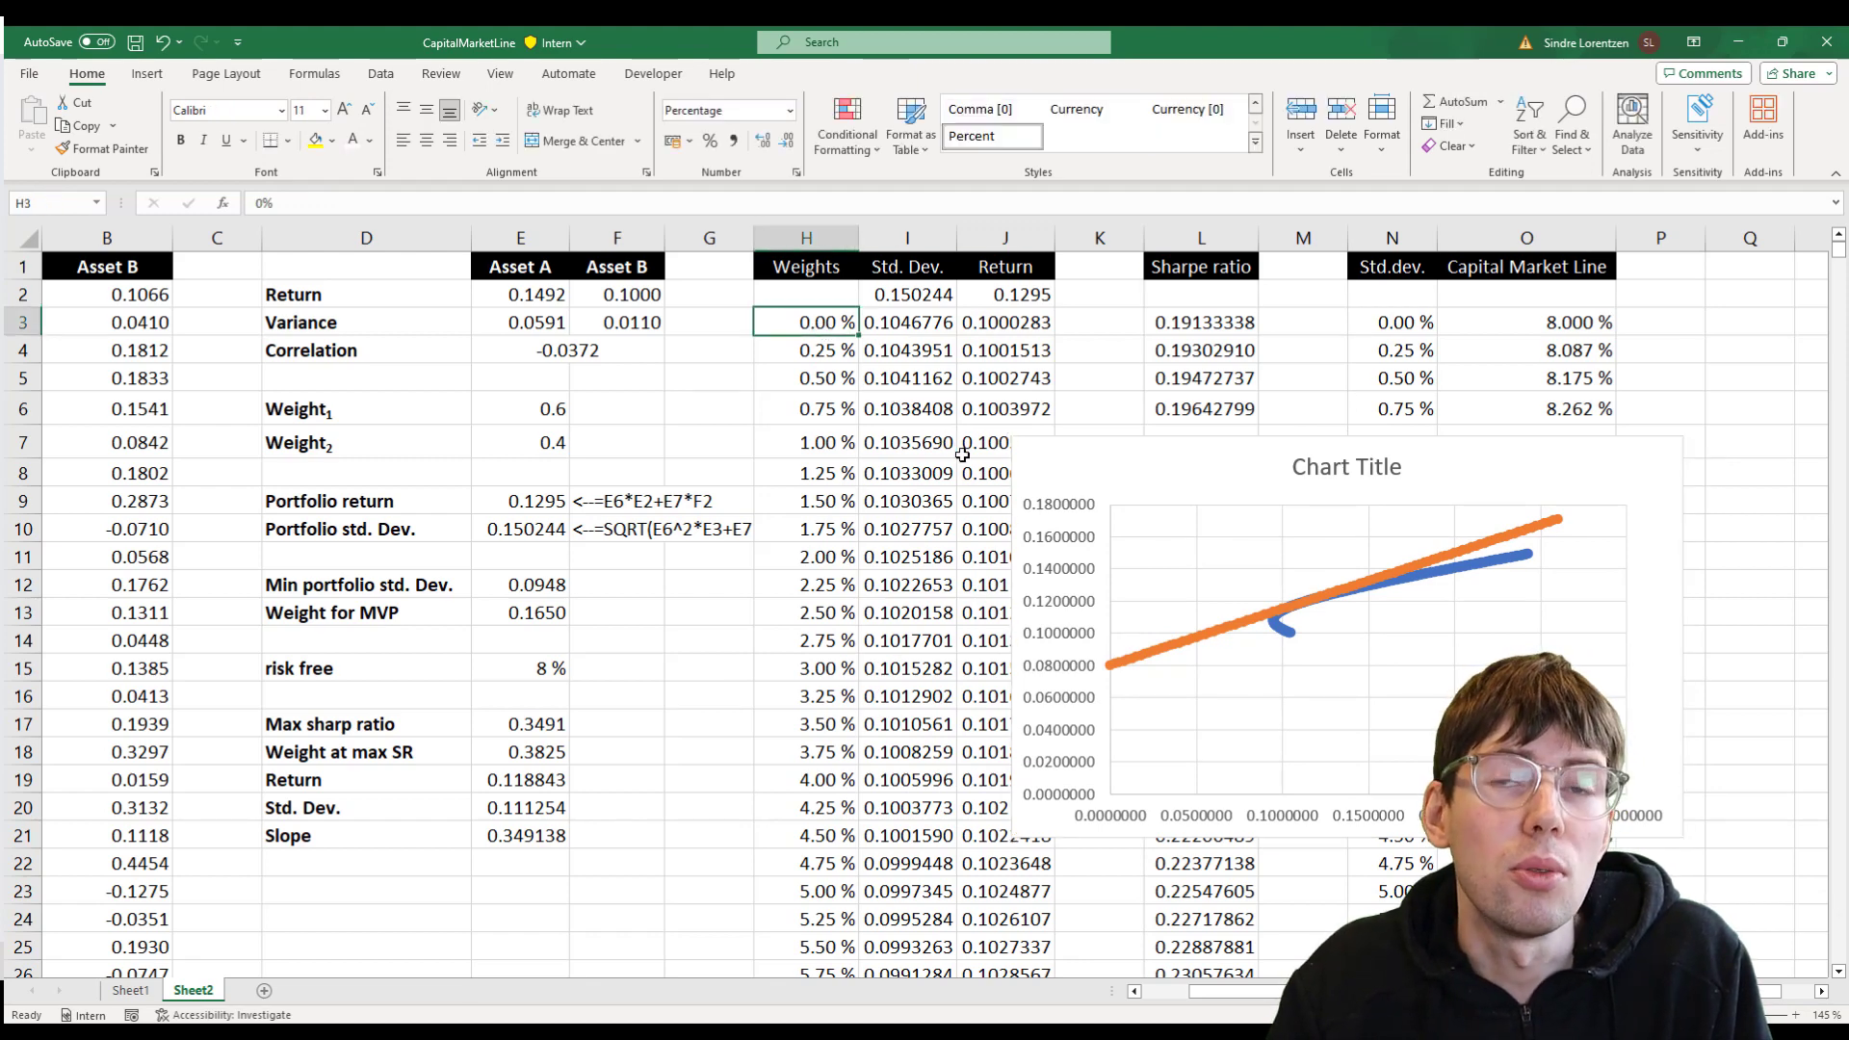
left_click_drag(1236, 468, 834, 447)
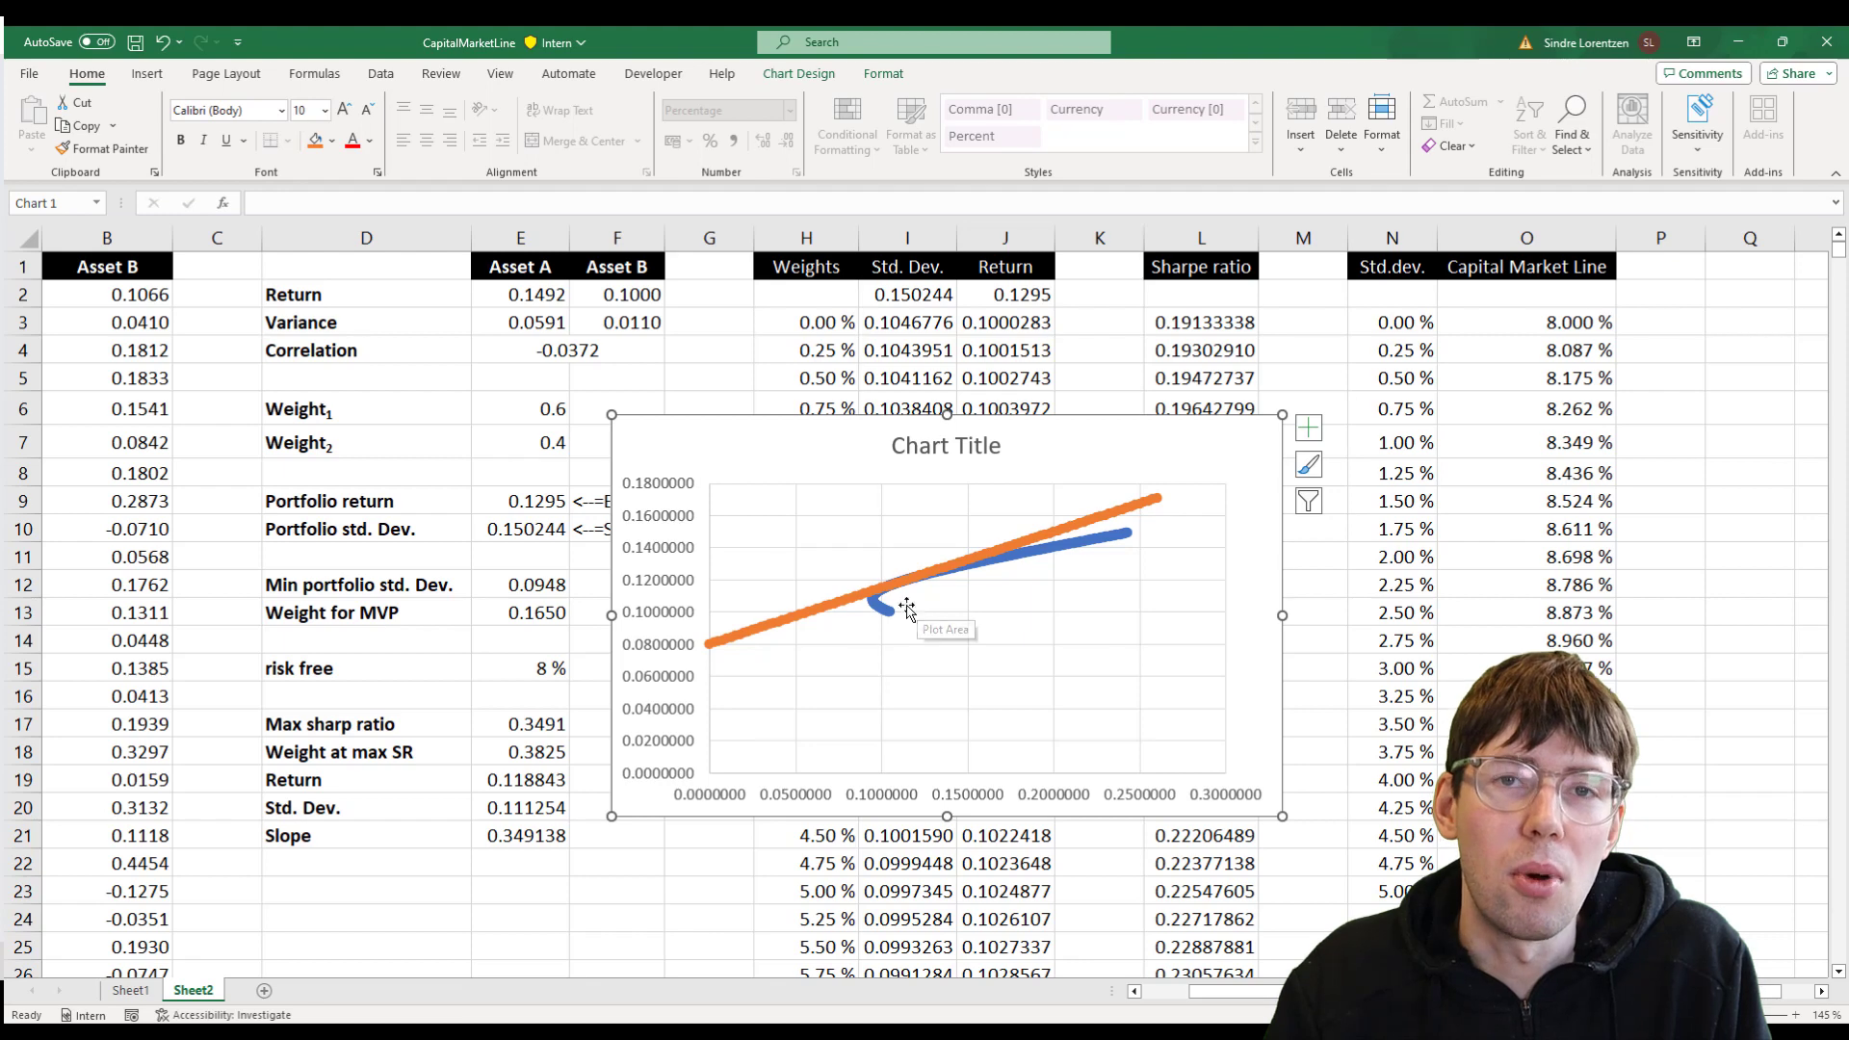
left_click_drag(709, 478, 1819, 535)
left_click(620, 636)
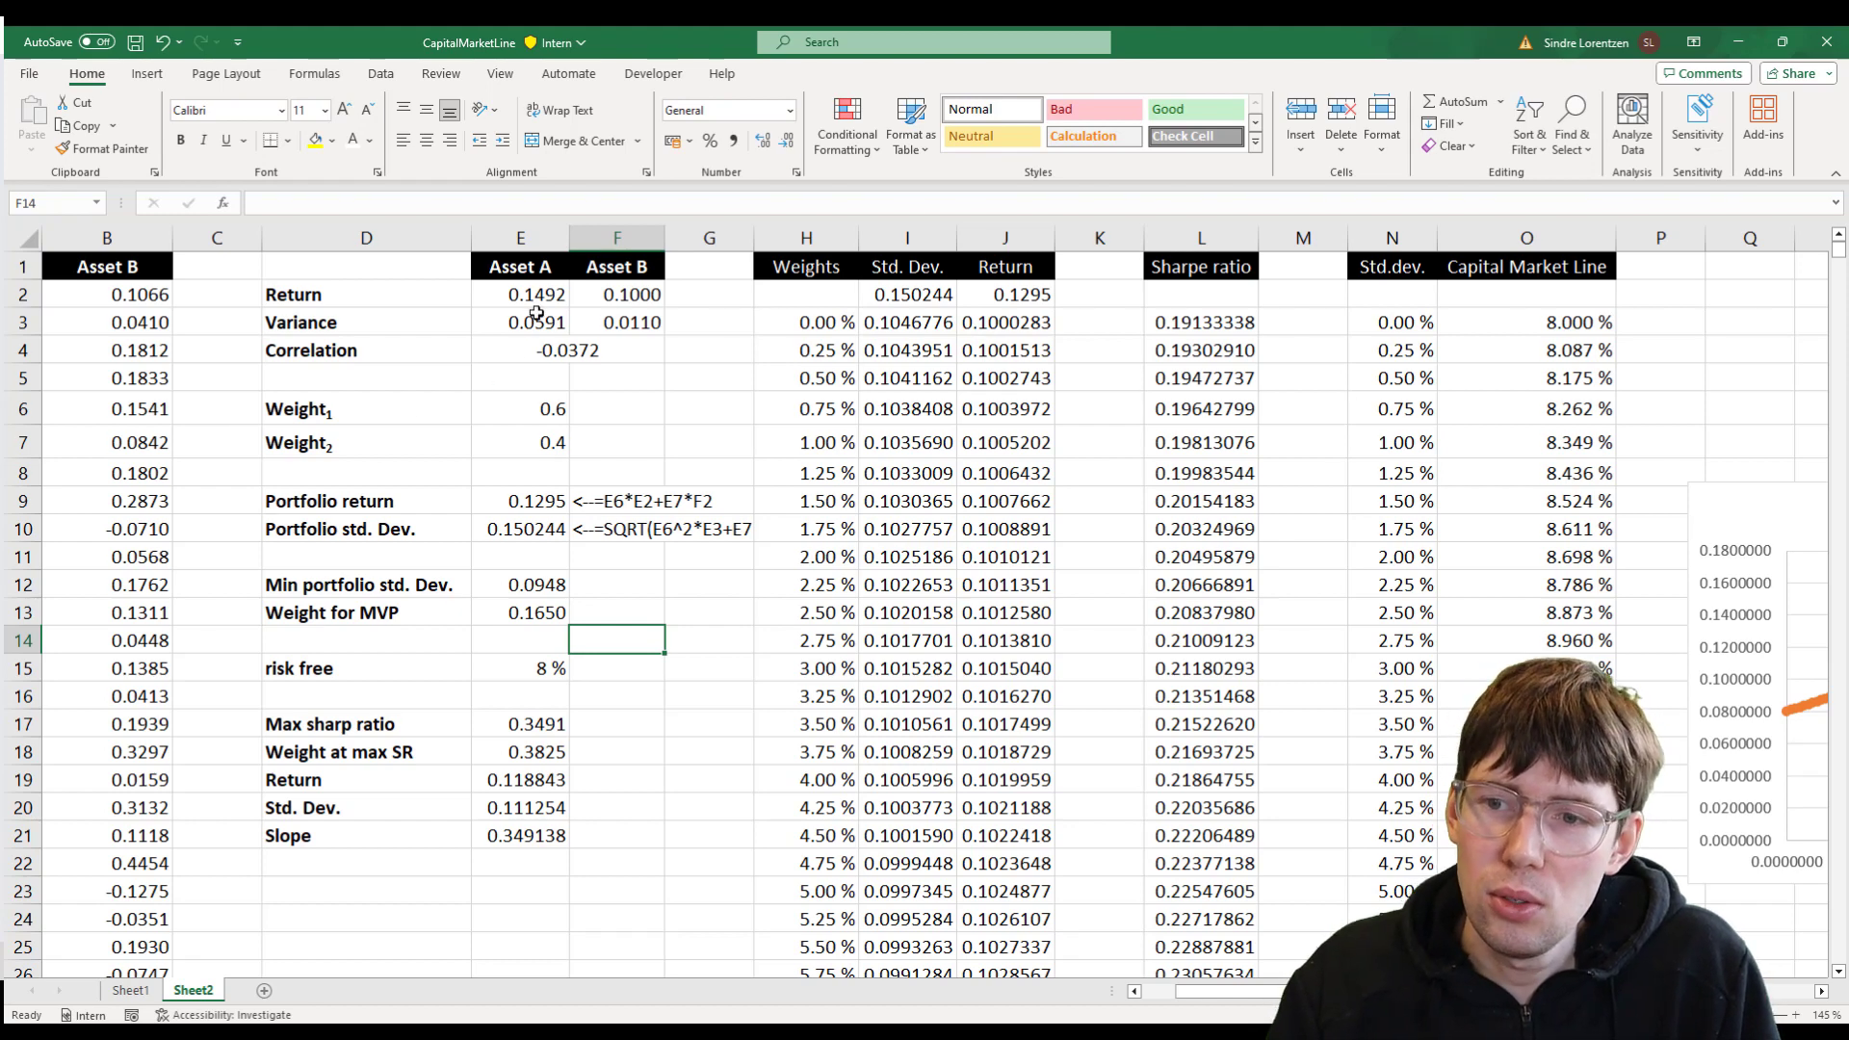
left_click_drag(536, 294, 617, 339)
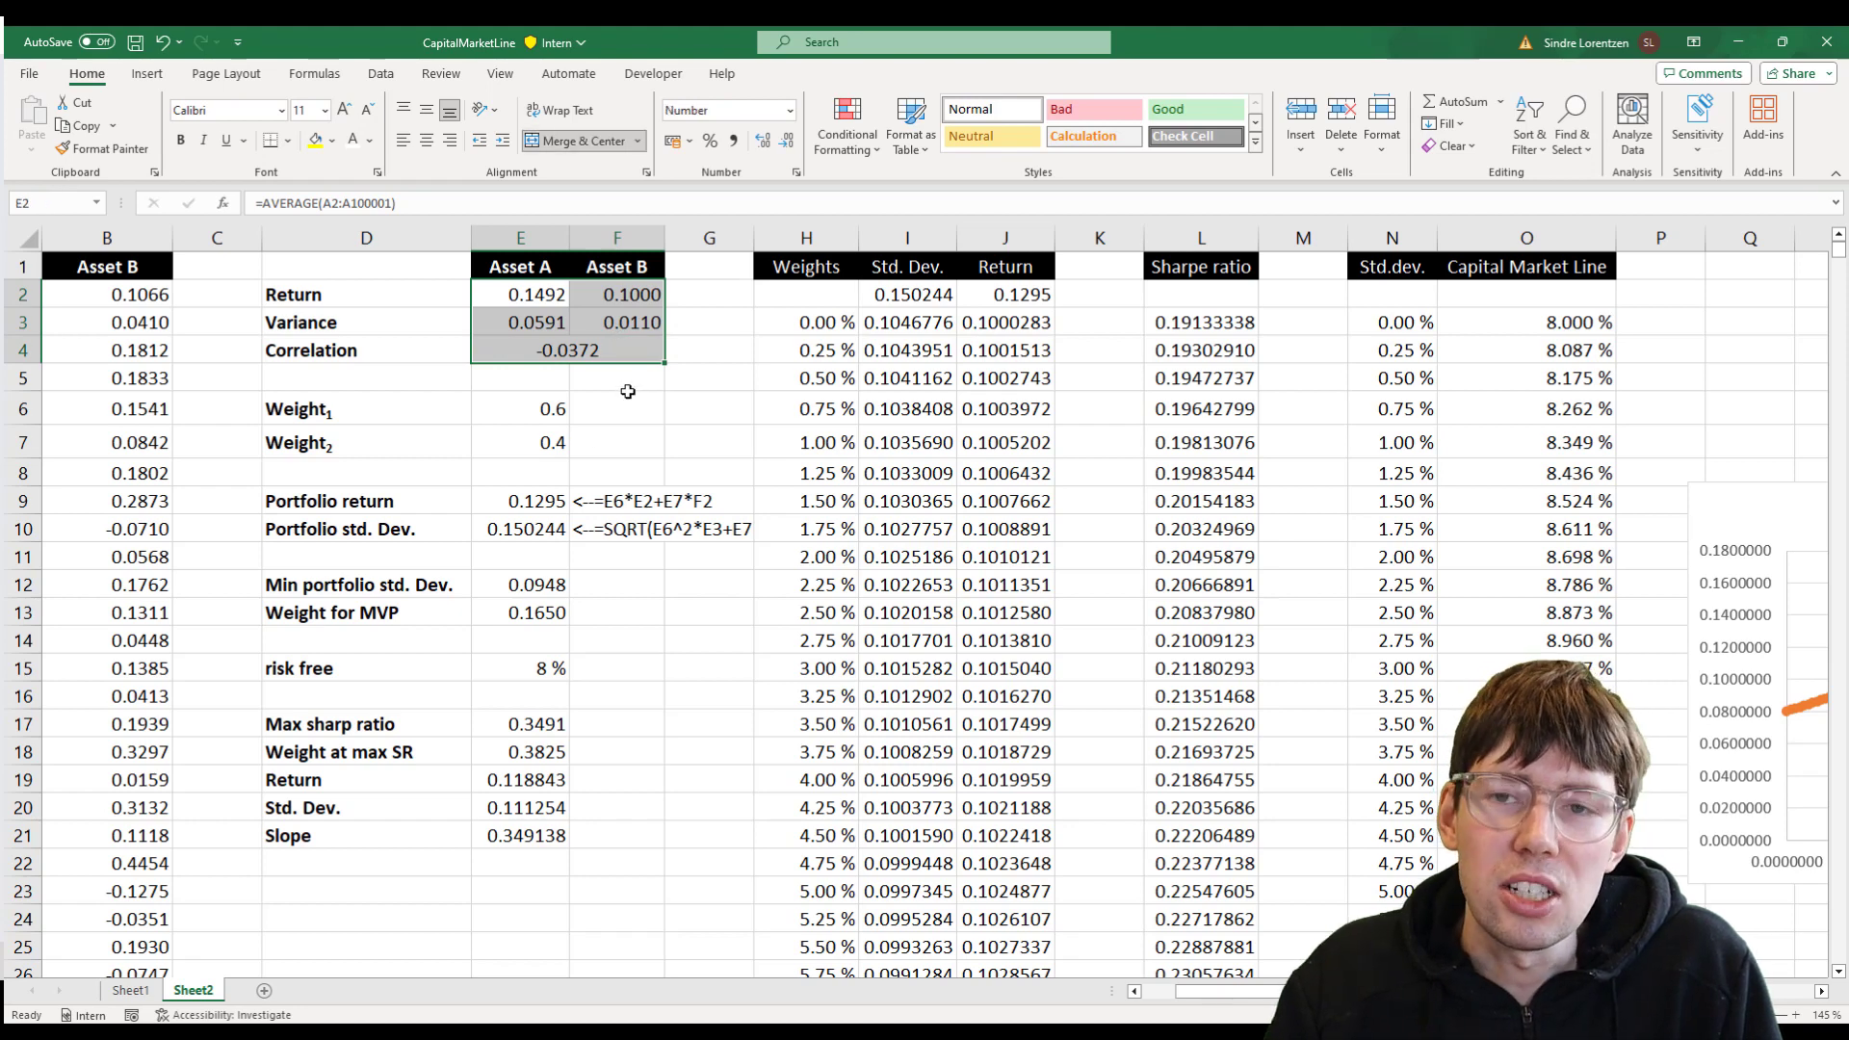
- Copy the formula-display cell F10 into F12 and F13, beside Min portfolio std. Dev. and Weight for MVP
left_click(638, 447)
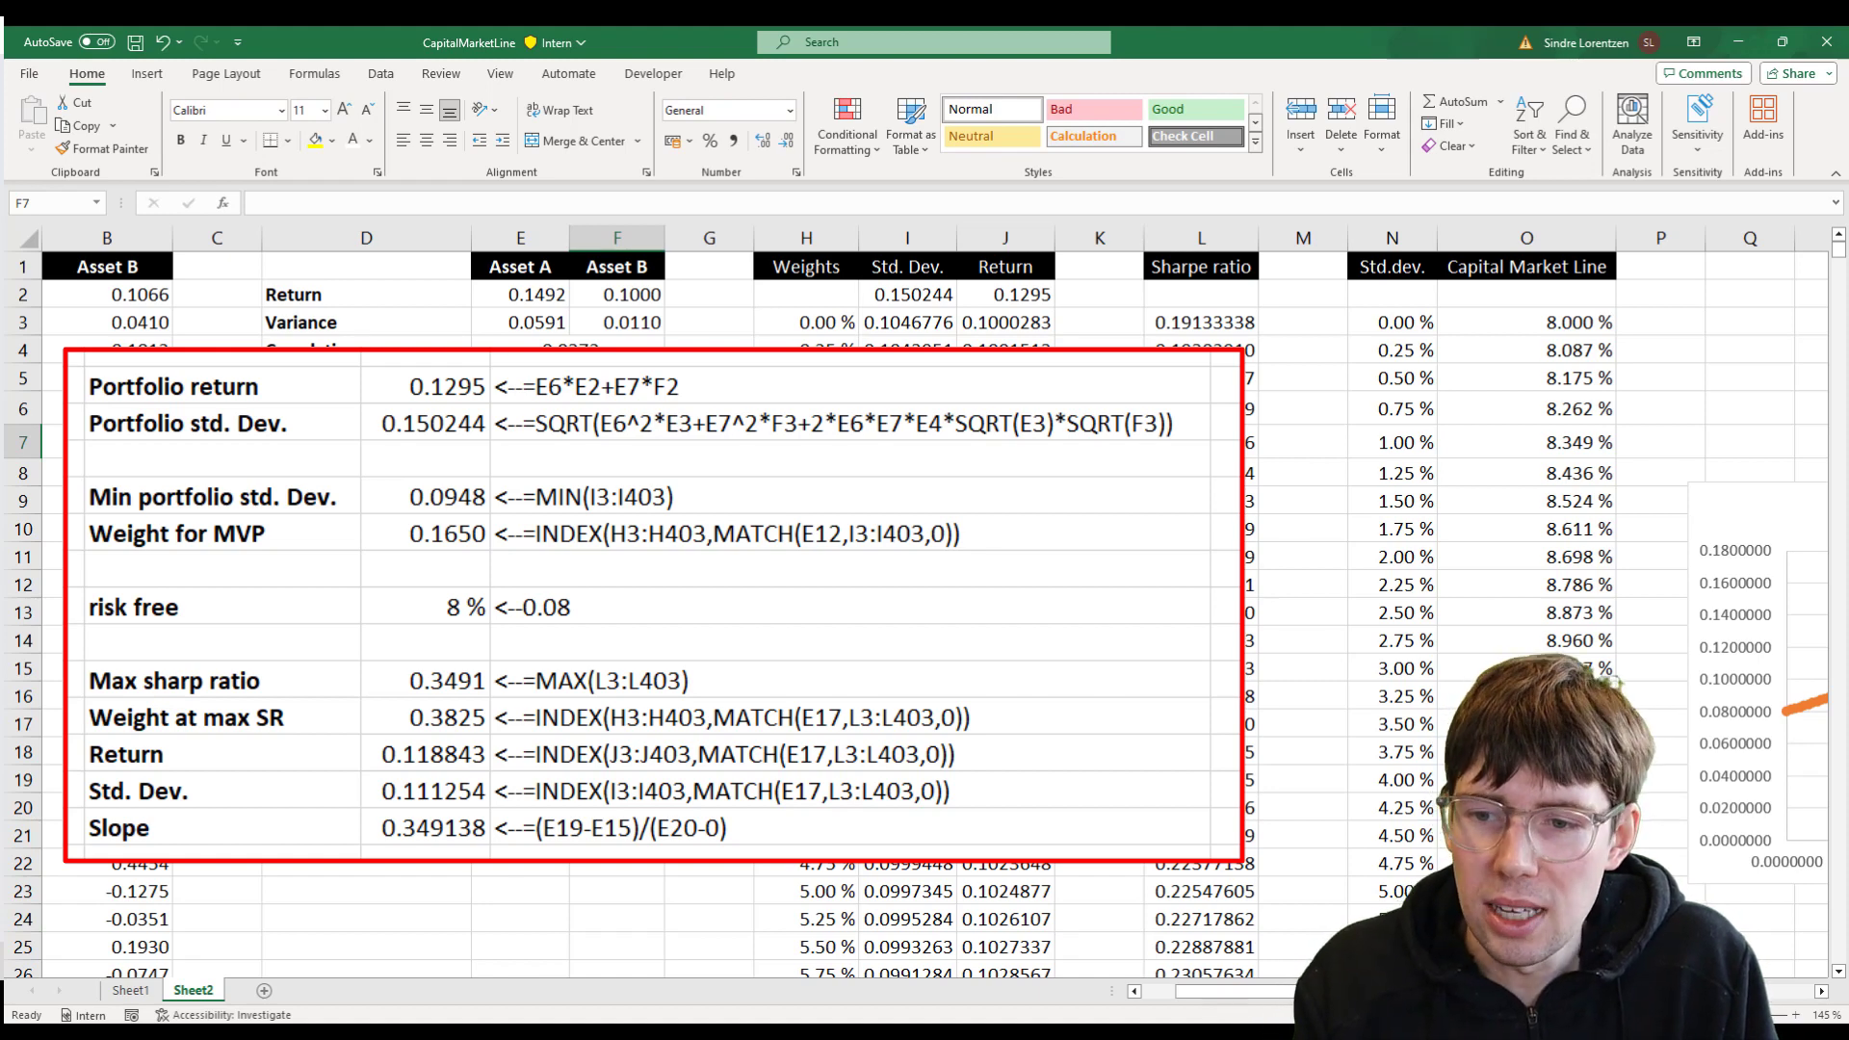
key("Down")
key("Down")
key("Down")
key("ctrl+c")
key("Down")
key("Down")
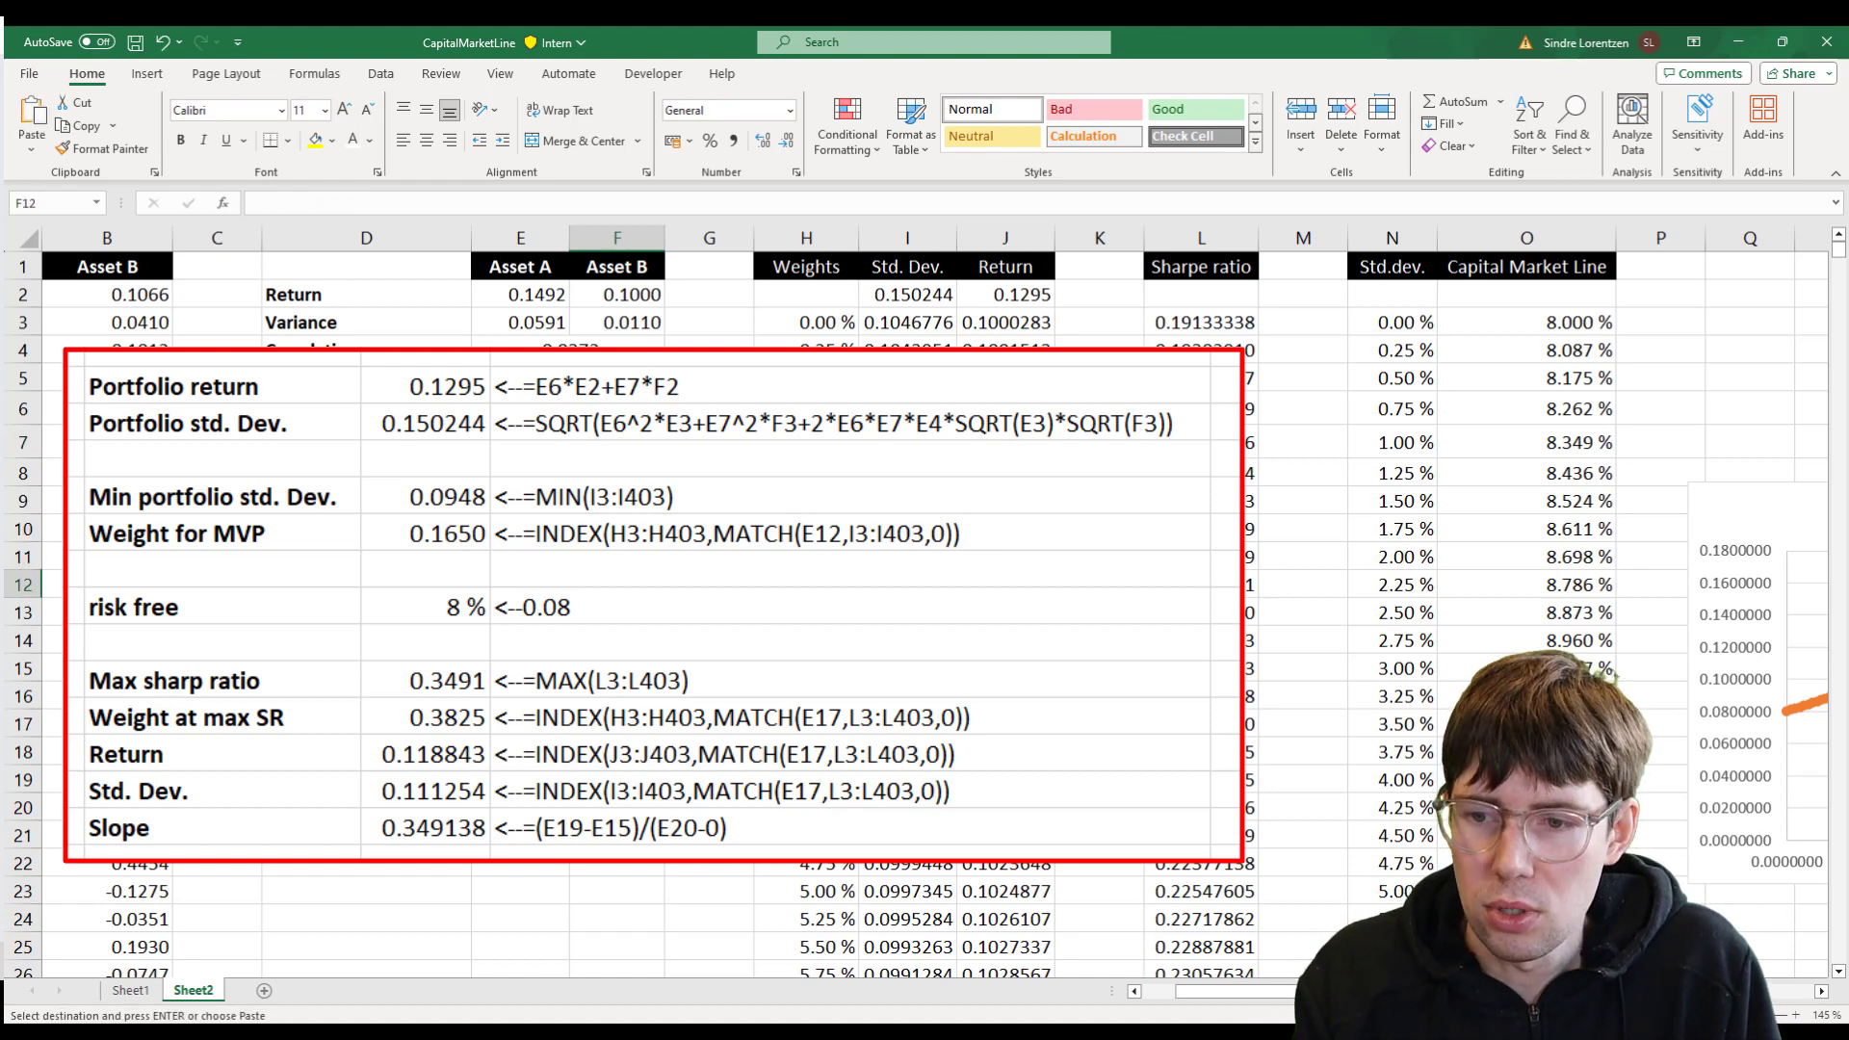
key("Down")
key("Down")
key("Down")
key("Down")
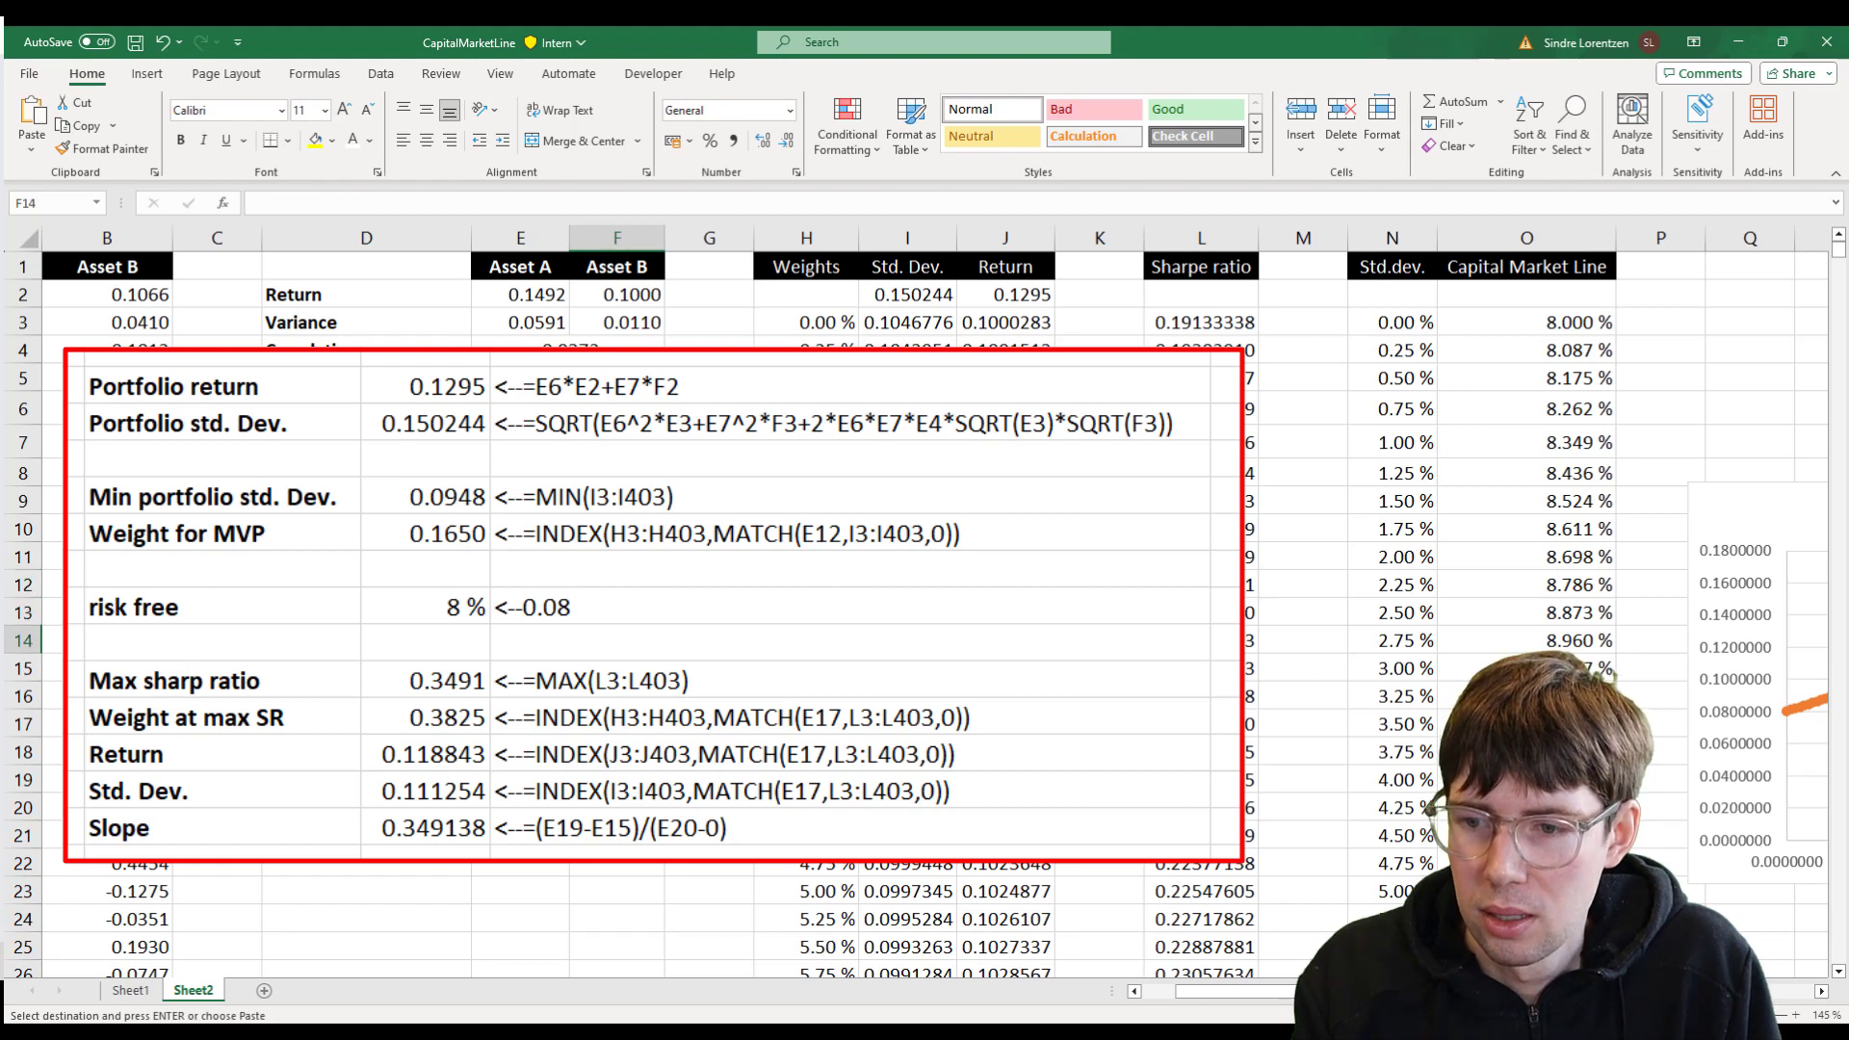
- Paste the copied formula-display cell into F17:F21, beside the rows from Max sharp ratio to Slope
key("Up")
key("Down")
key("Down")
key("Down")
key("Down")
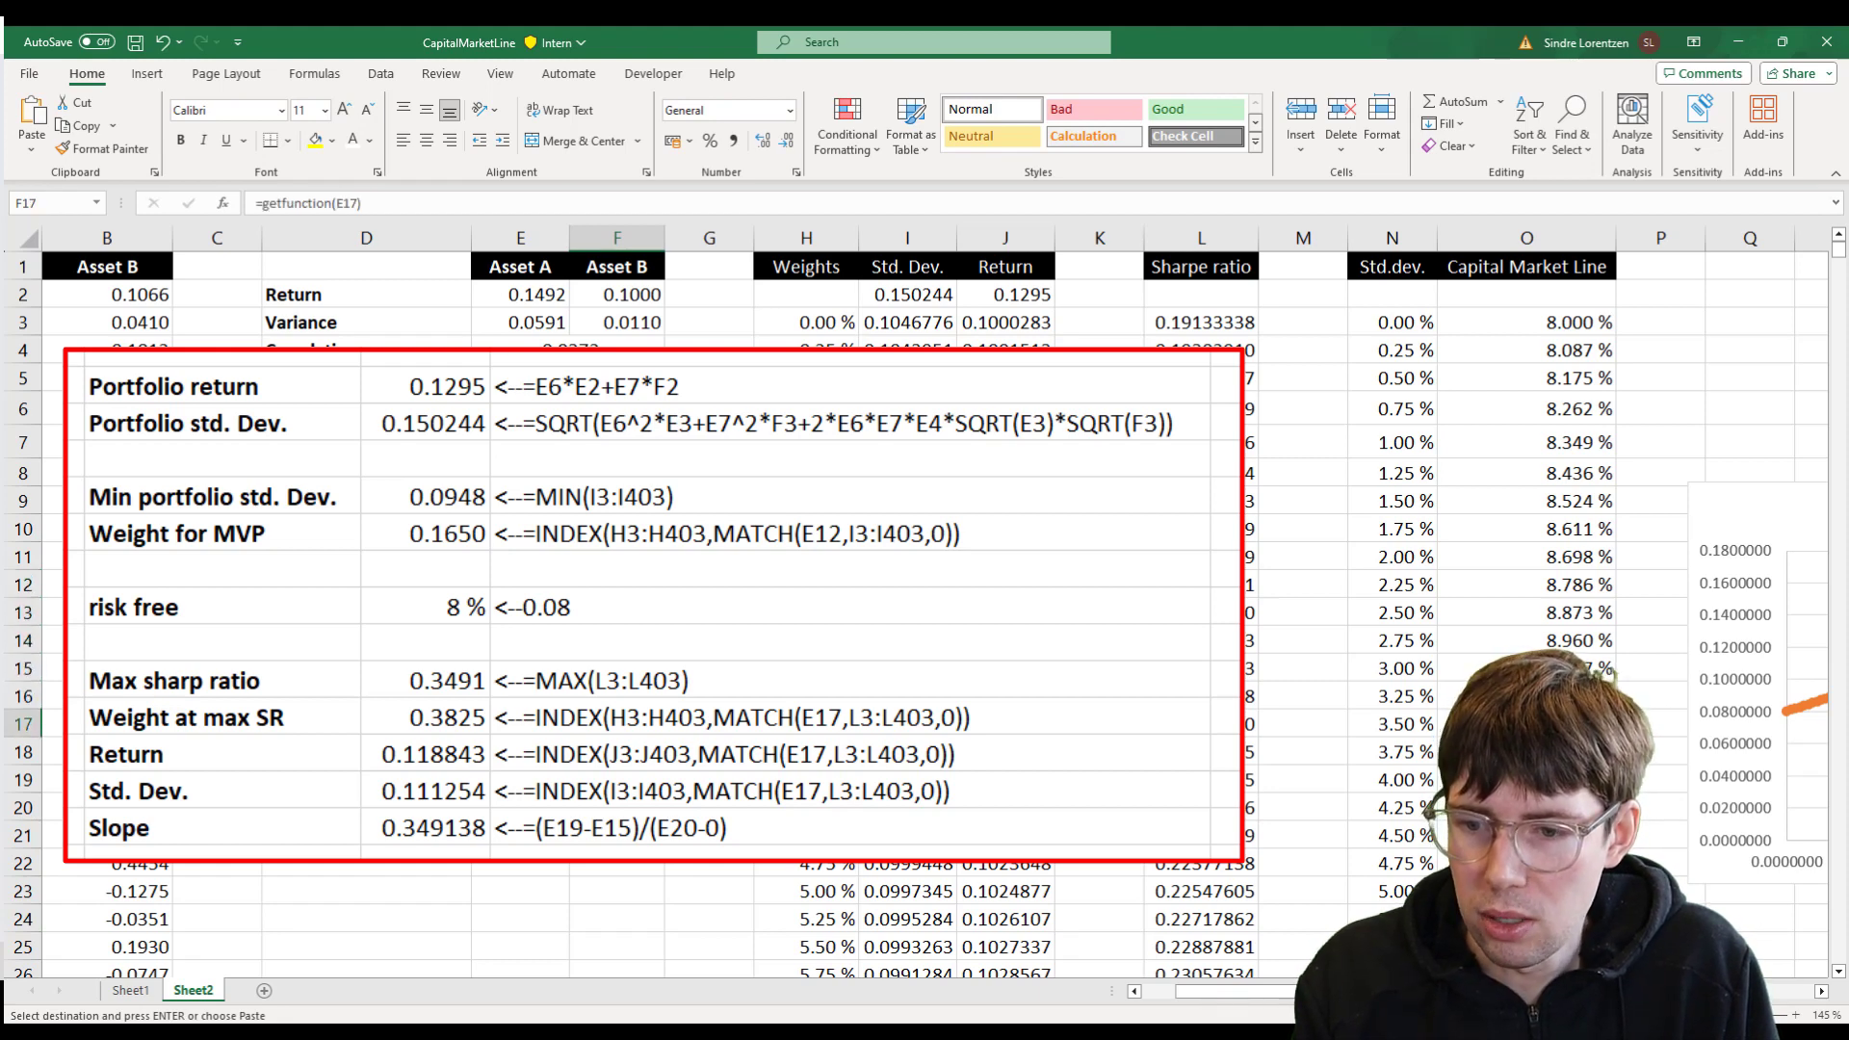
key("ctrl+v")
key("Down")
key("ctrl+v")
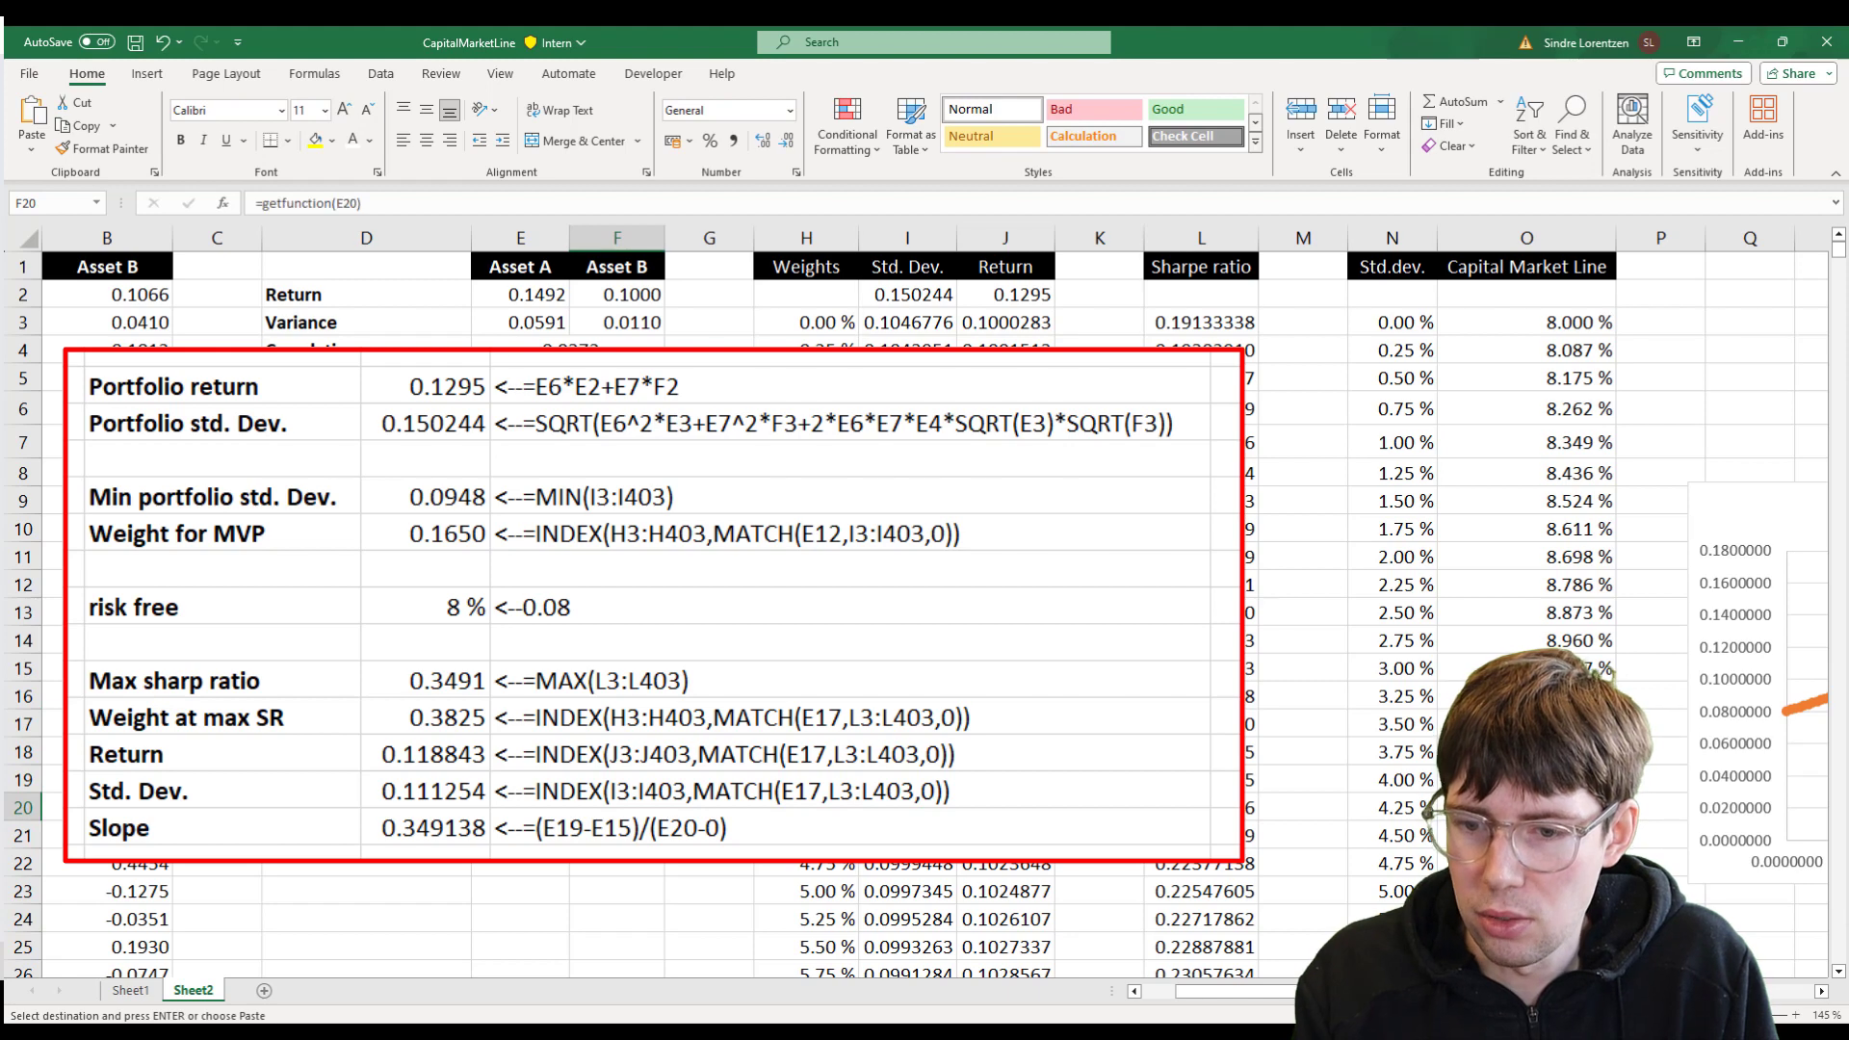
key("Down")
key("ctrl+v")
- Paste the copied formula-display cell into F15 beside risk free and end the copy mode
key("Up")
key("Up")
key("Up")
key("Up")
key("Up")
key("Up")
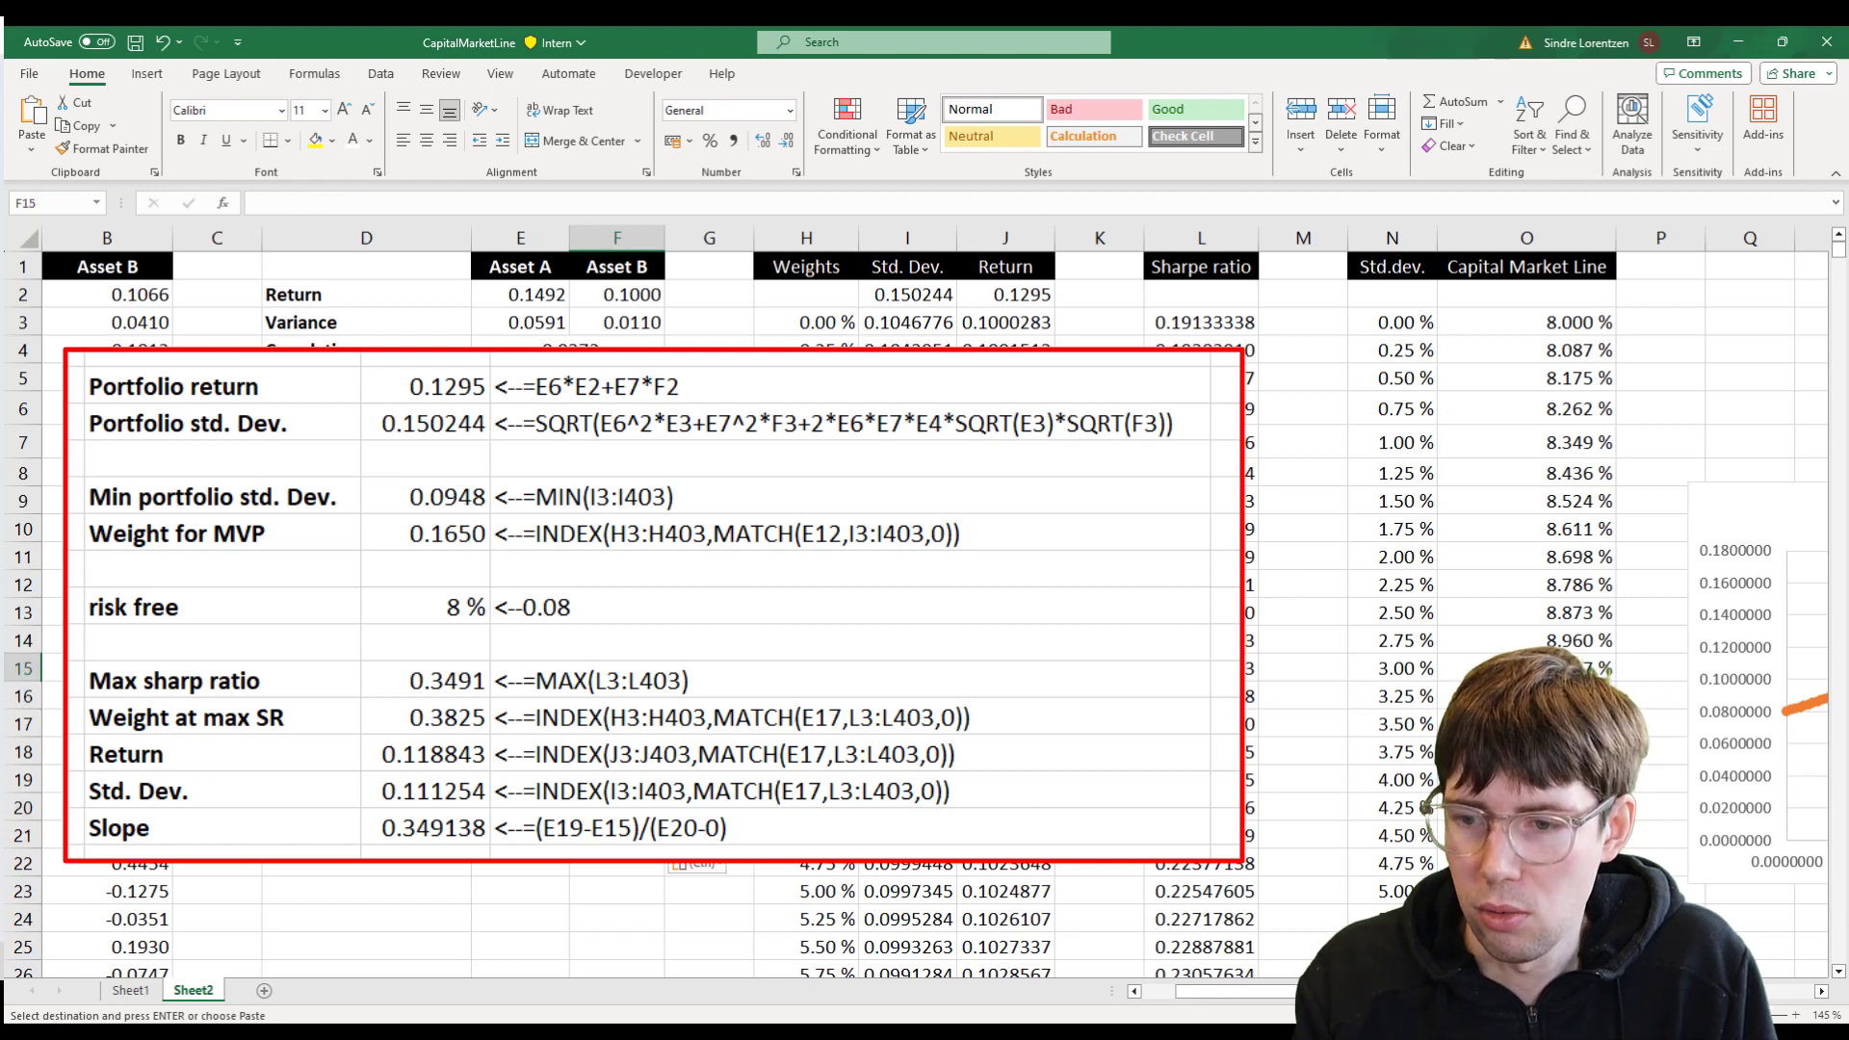
key("ctrl+v")
key("Up")
key("Up")
key("ctrl+v")
key("Down")
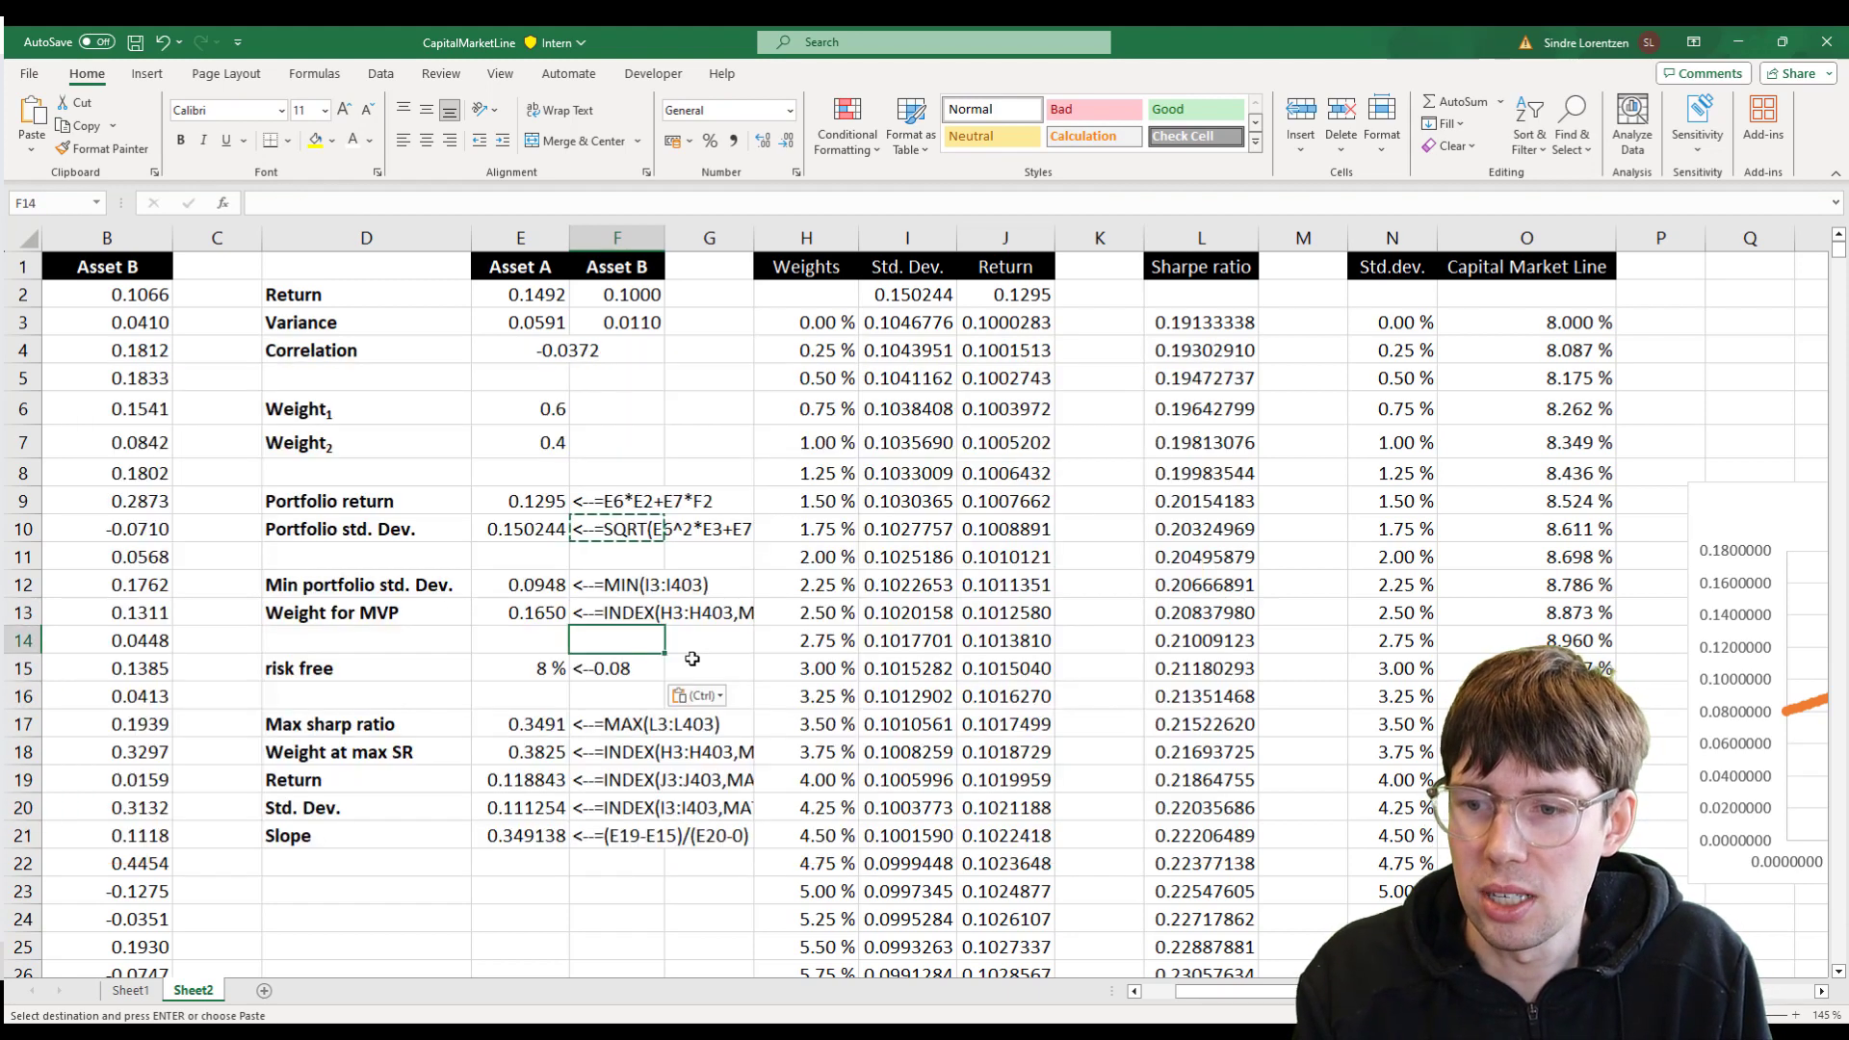
key("Escape")
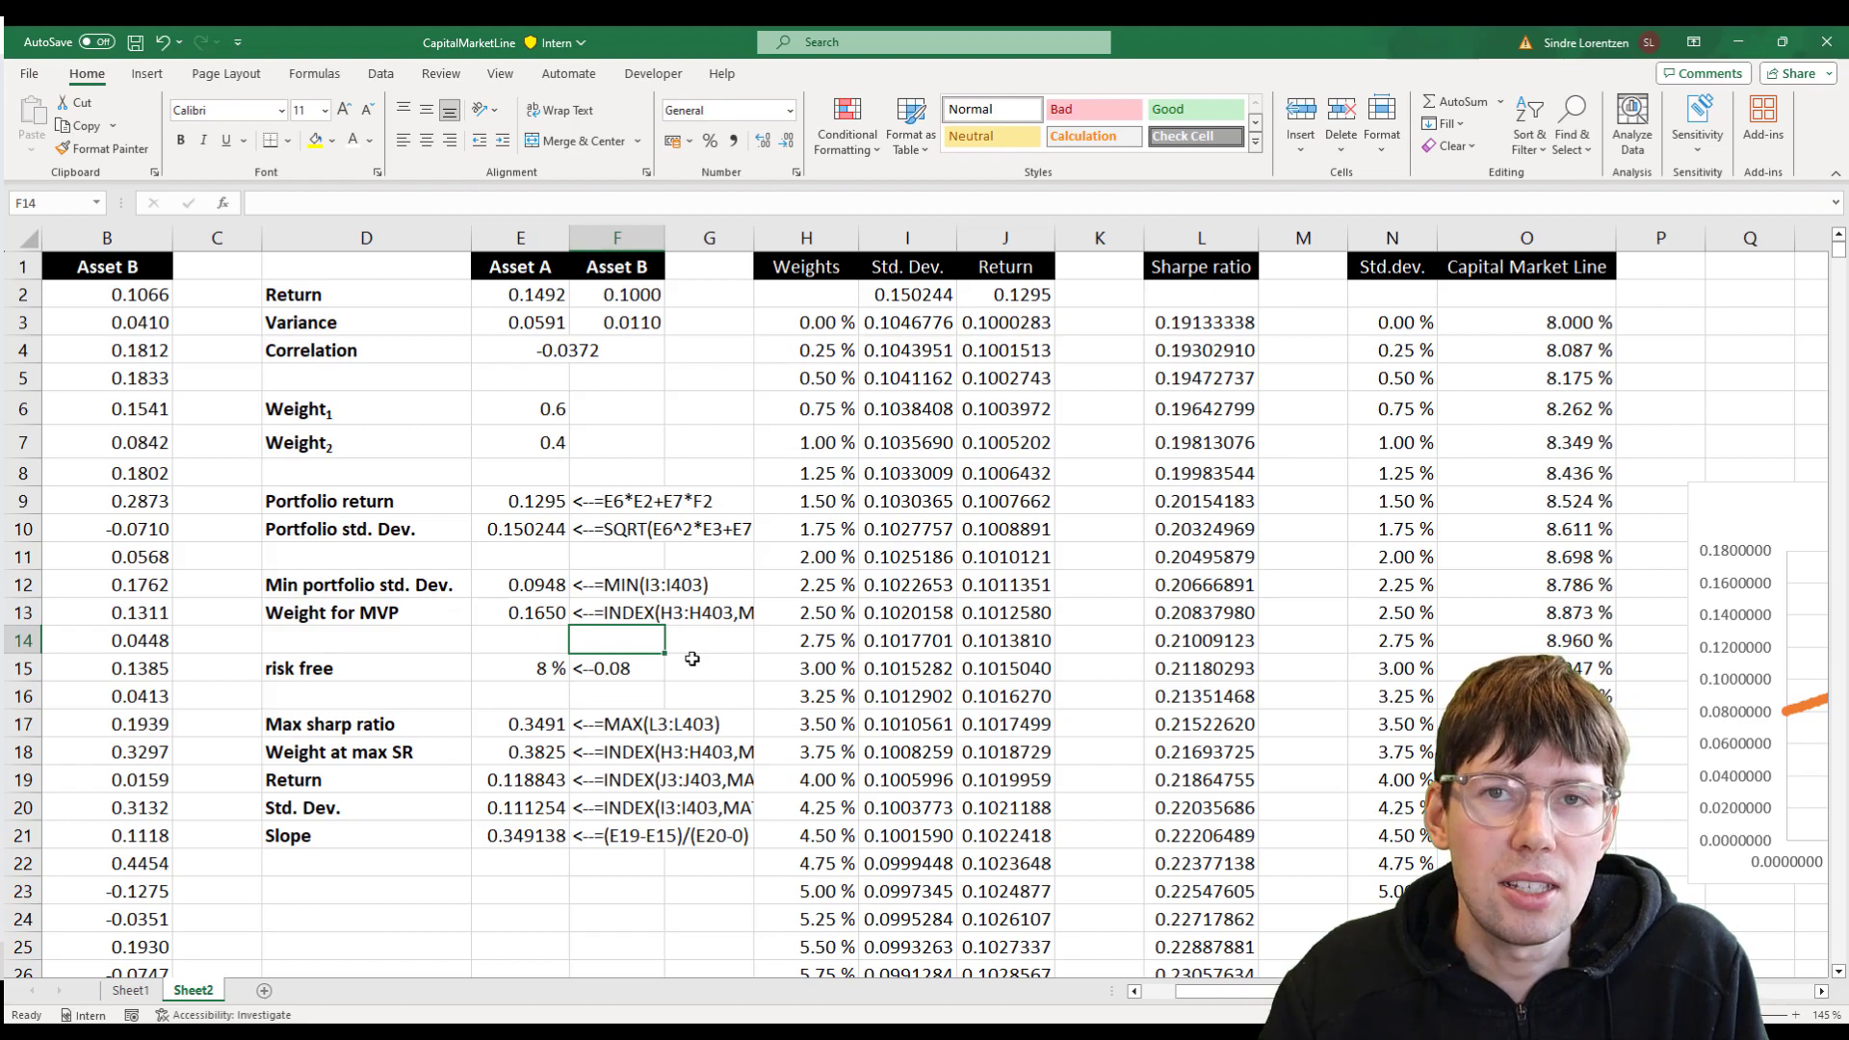